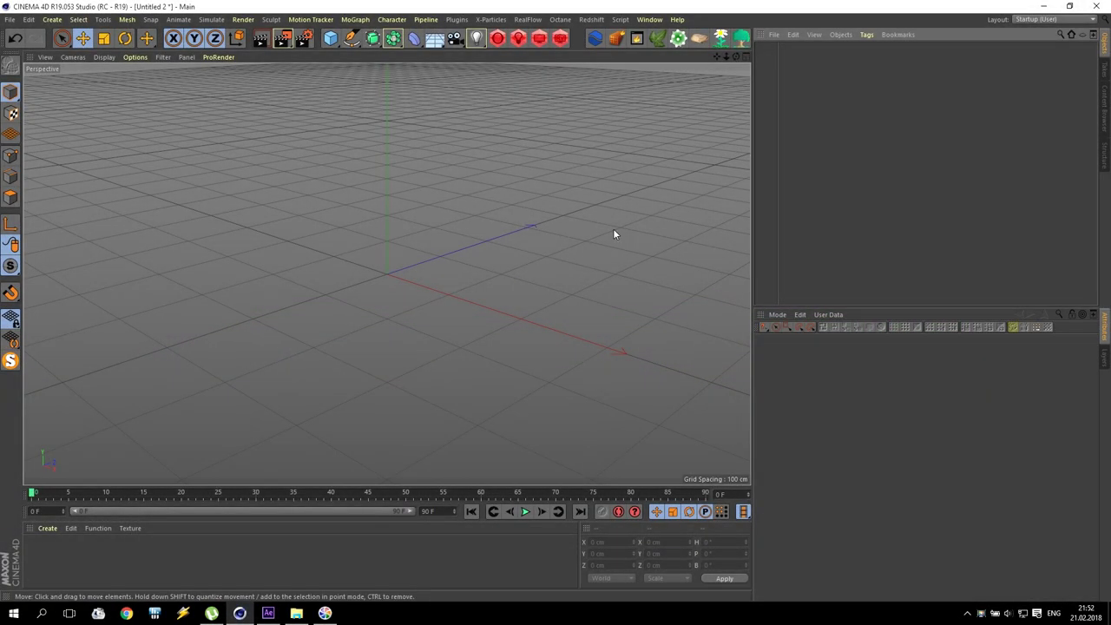
# Step: Choose Redshift as the renderer in the render settings and set its progressive rendering passes to 32
pyautogui.click(303, 39)
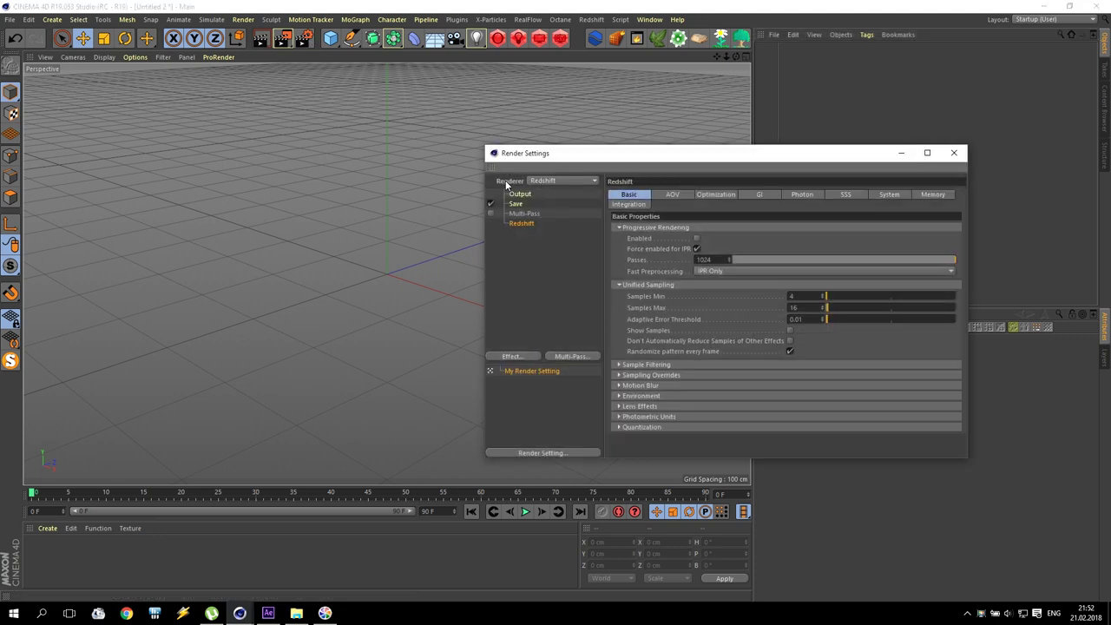
pyautogui.click(557, 181)
pyautogui.click(548, 240)
pyautogui.click(521, 223)
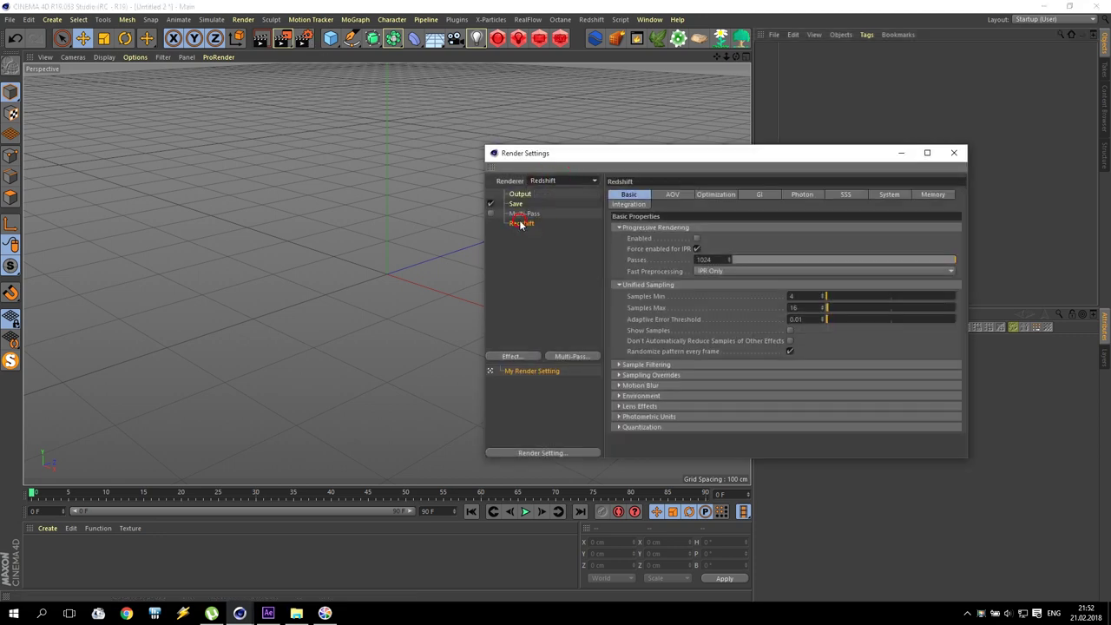
pyautogui.click(608, 254)
pyautogui.write('32')
pyautogui.press('Return')
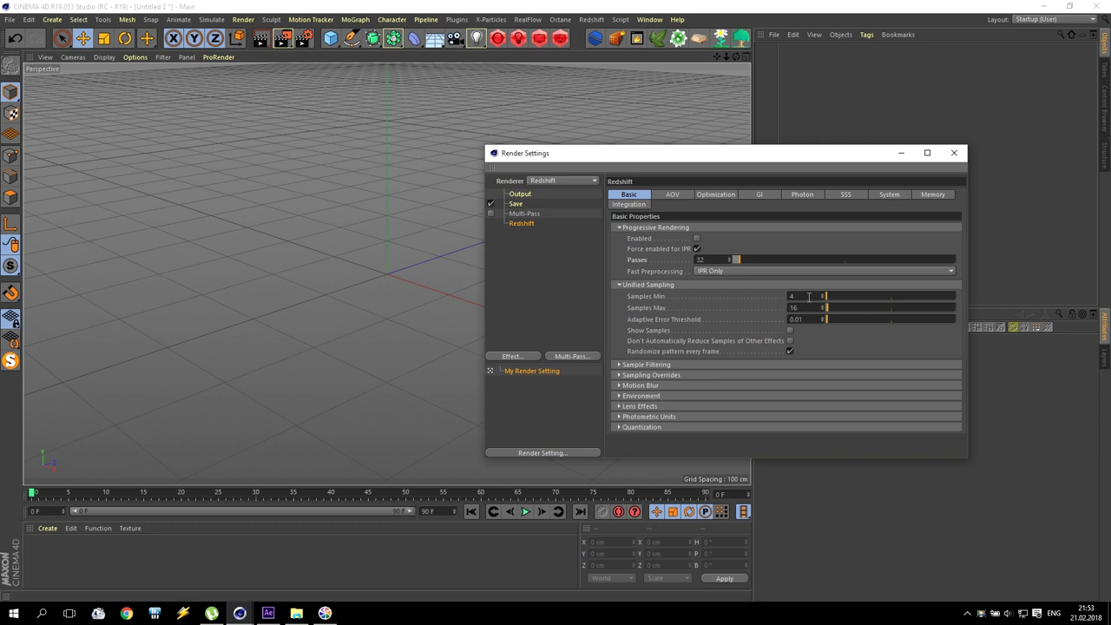
# Step: Use a bucket size of 128 in Redshift's system settings and put the render settings away
pyautogui.click(890, 195)
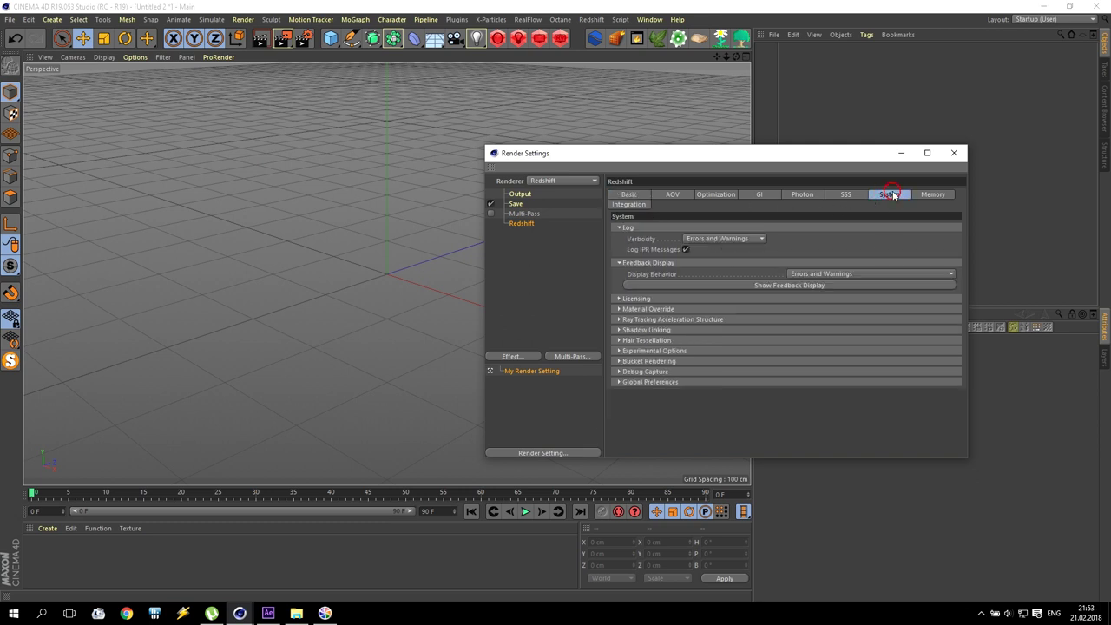
pyautogui.click(643, 361)
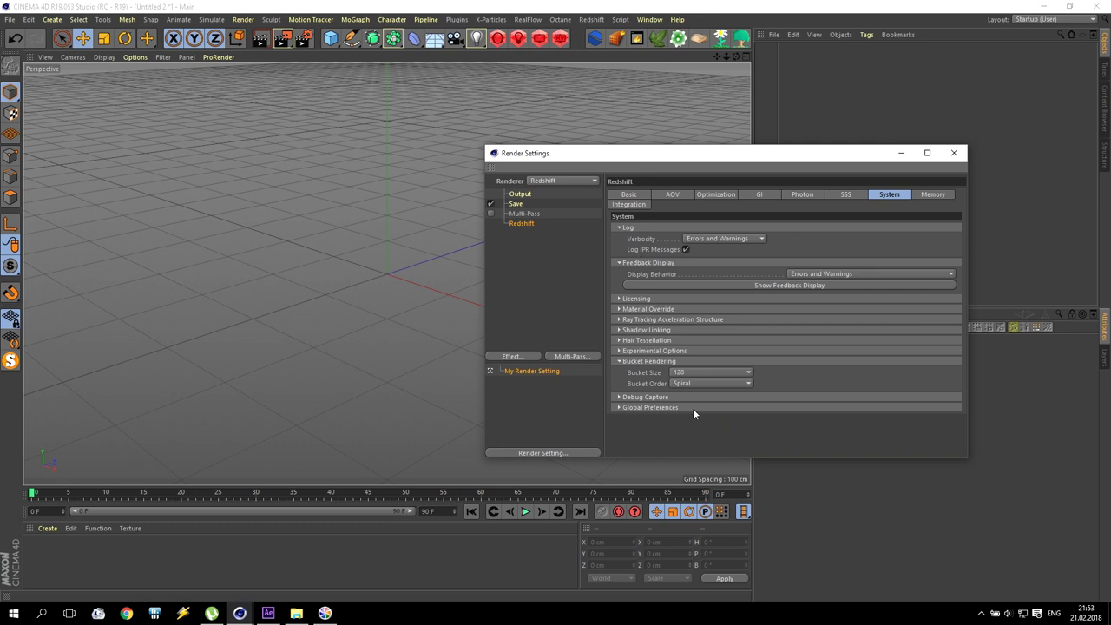
pyautogui.click(674, 371)
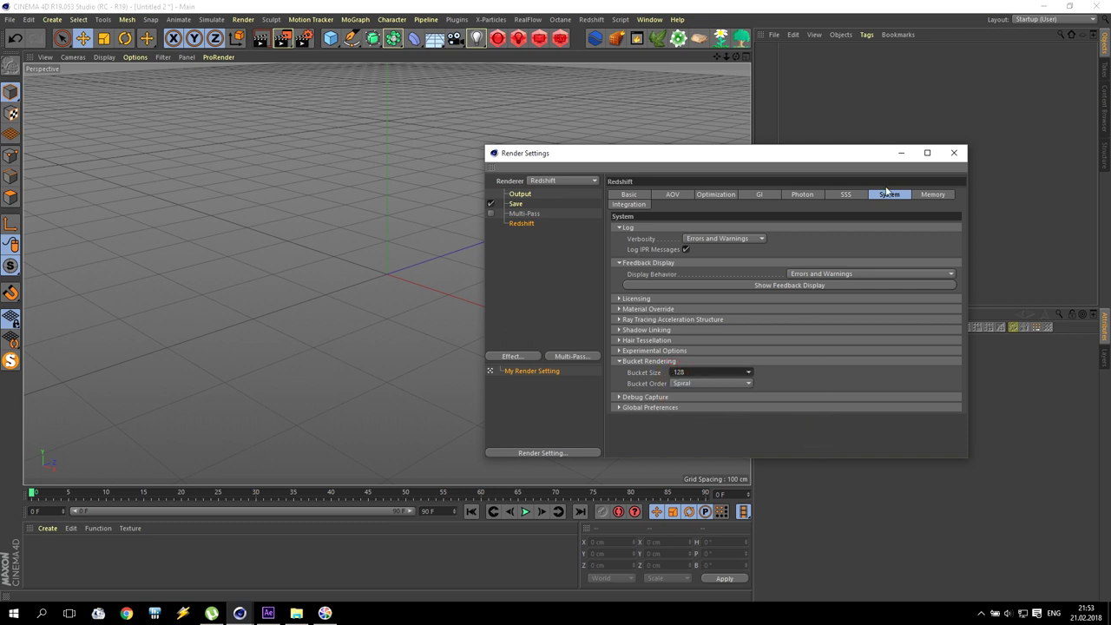
pyautogui.click(901, 153)
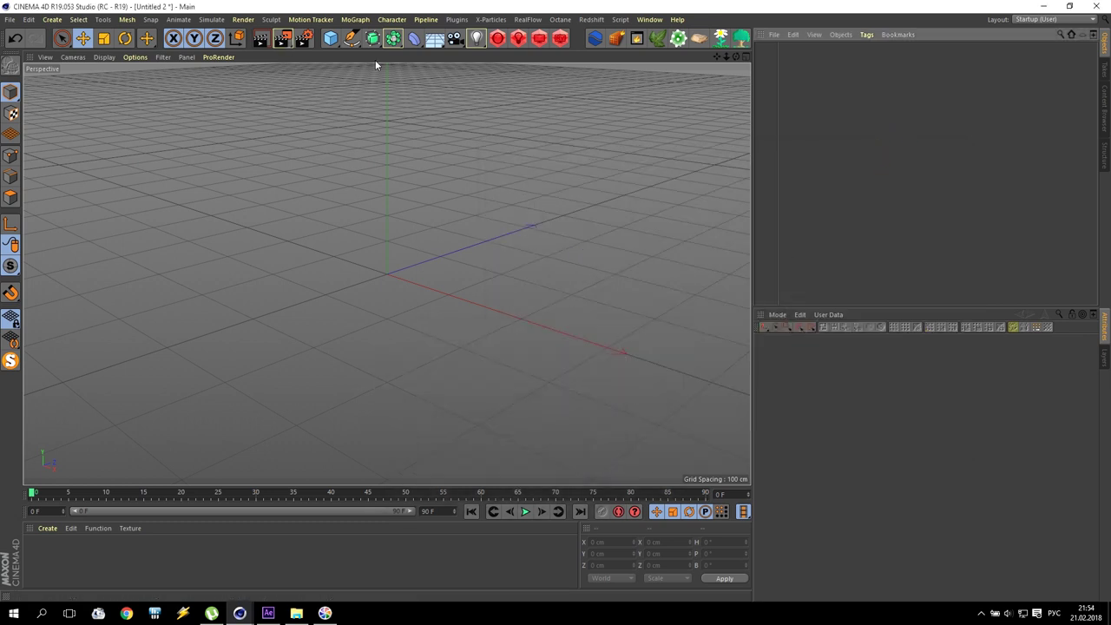
# Step: Add a Cone primitive and set its orientation to -Y
pyautogui.click(330, 39)
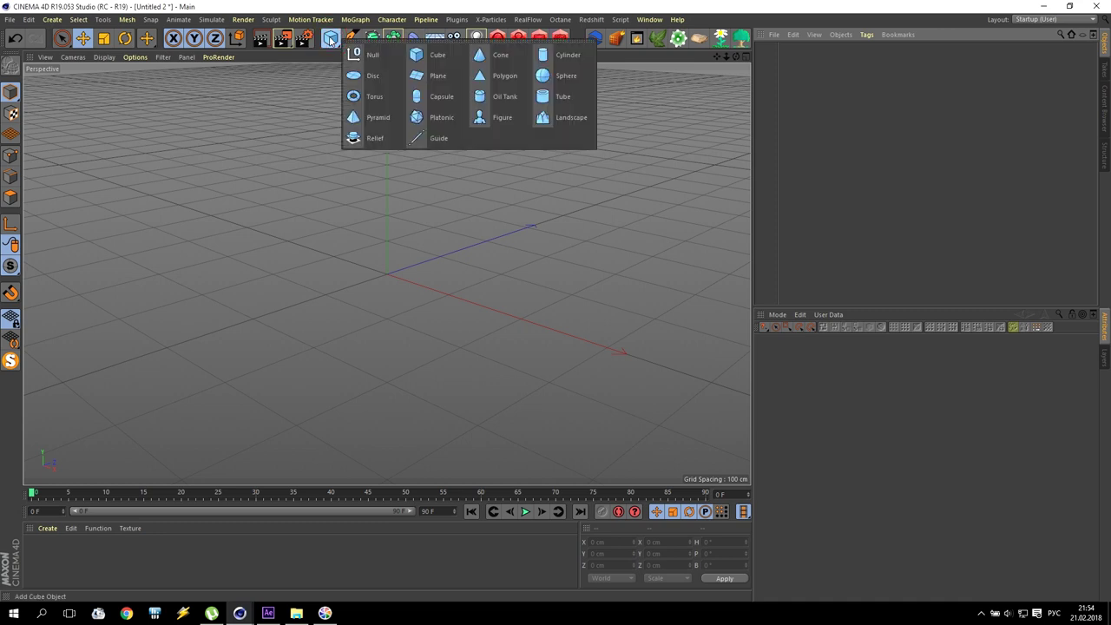
pyautogui.click(500, 55)
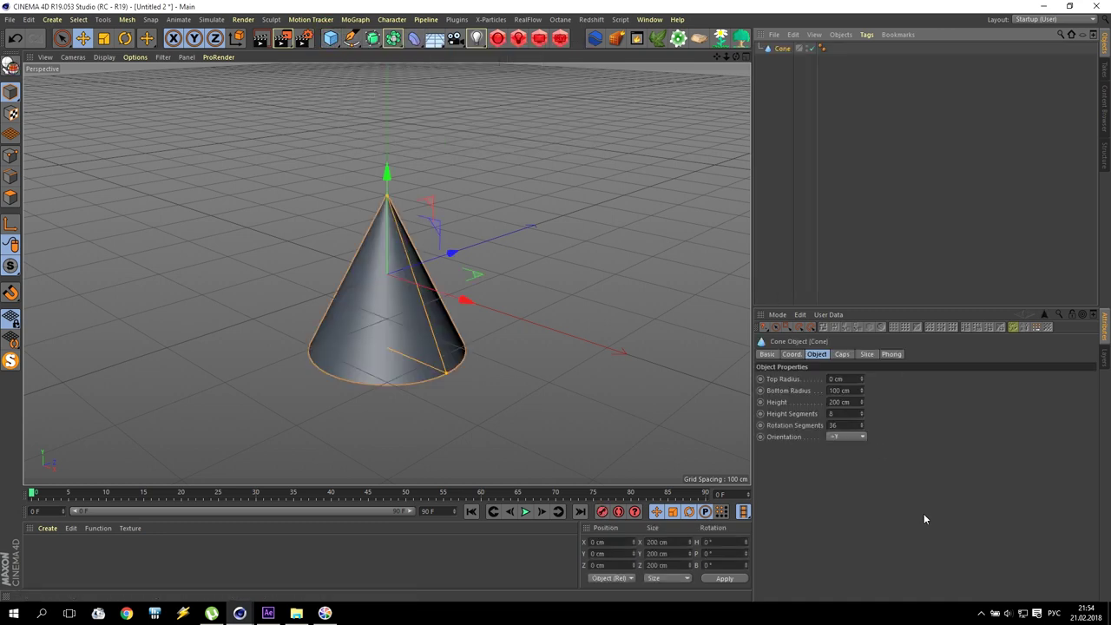
pyautogui.click(845, 437)
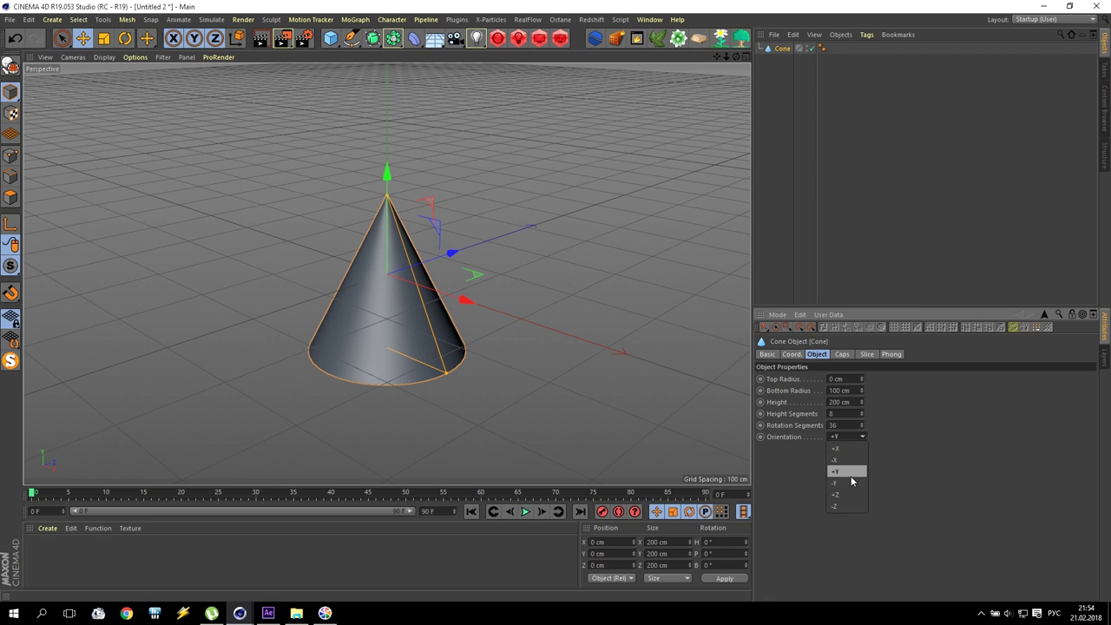
pyautogui.click(838, 484)
# Step: Set the cone's bottom radius to 5 cm and its height to 100 cm
pyautogui.moveTo(862, 392); pyautogui.dragTo(677, 372)
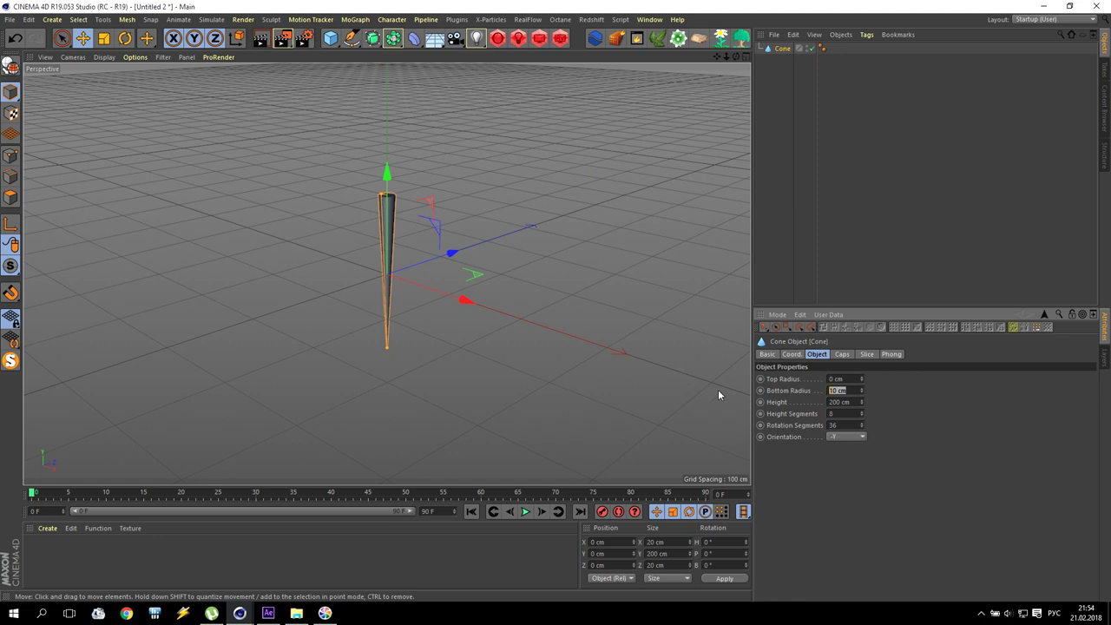
pyautogui.write('5')
pyautogui.press('Return')
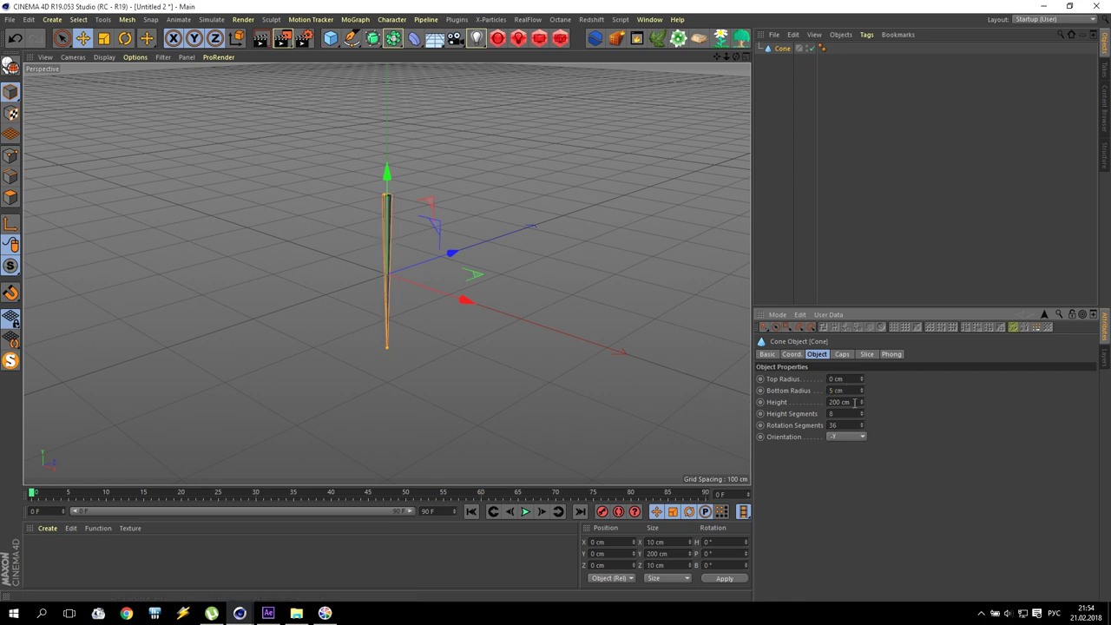
pyautogui.moveTo(859, 409); pyautogui.dragTo(691, 418)
pyautogui.write('2')
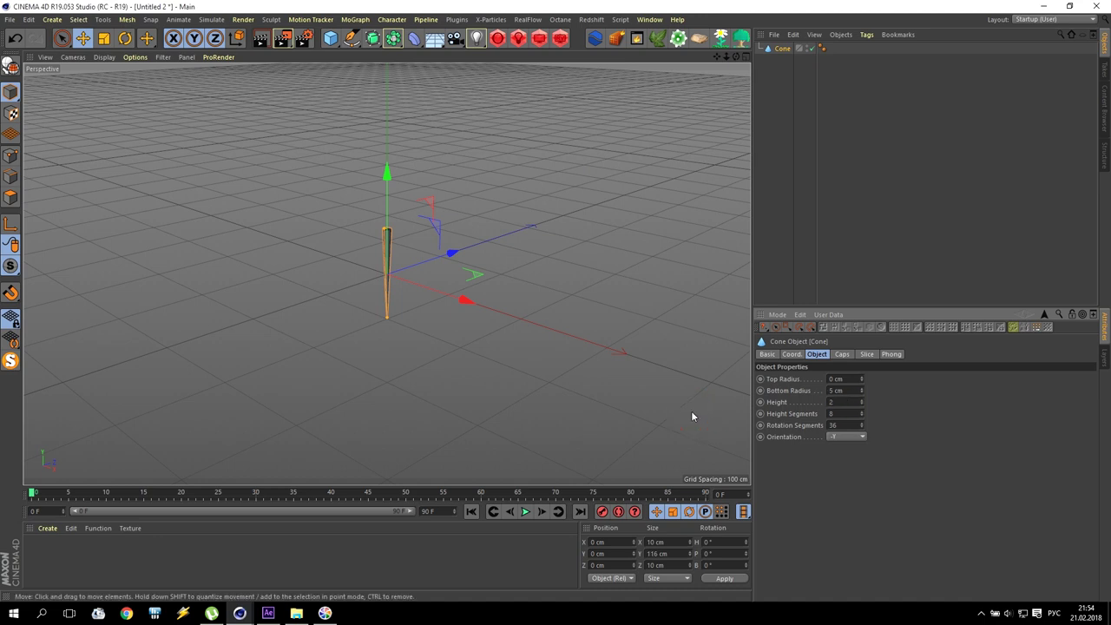
pyautogui.write('00')
pyautogui.press('Return')
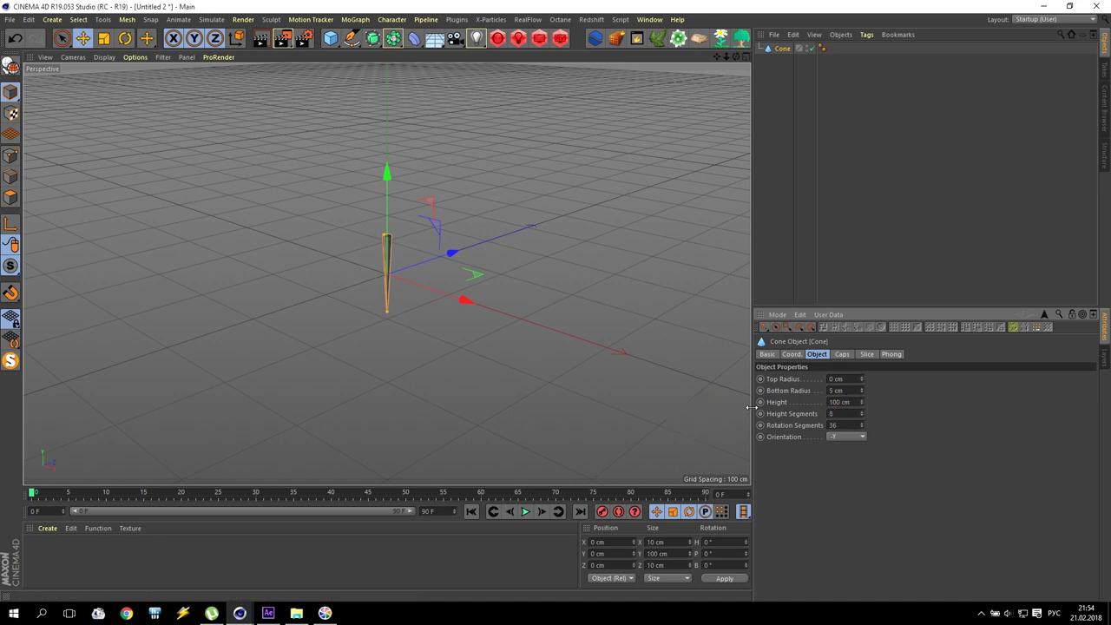
# Step: Switch the perspective view's display mode to Quick Shading (Lines)
pyautogui.scroll(8, 364, 260)
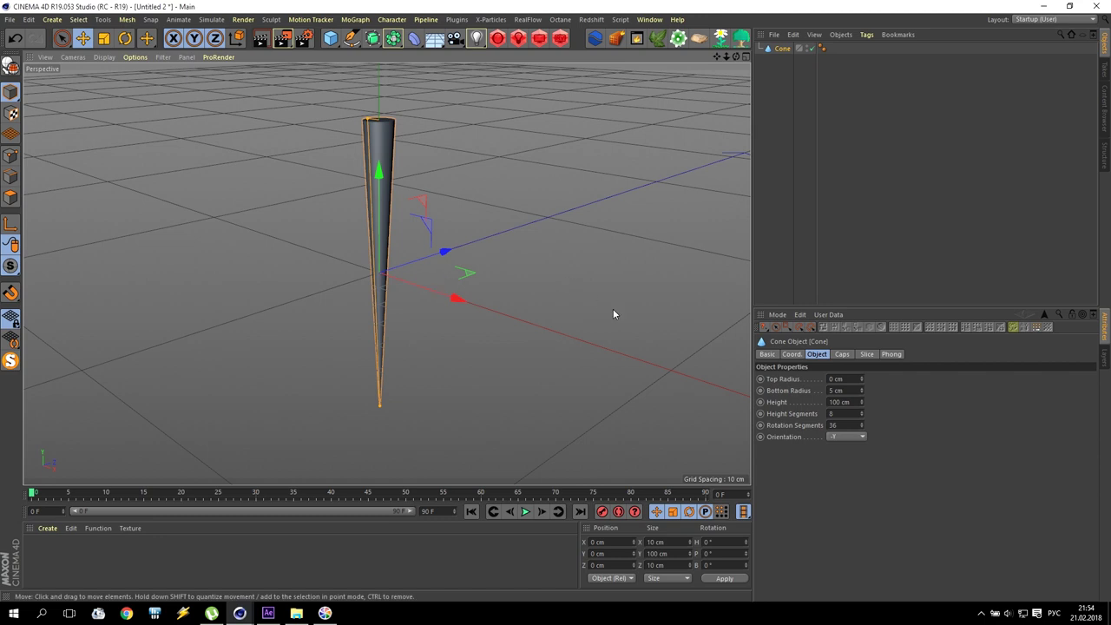
pyautogui.click(104, 57)
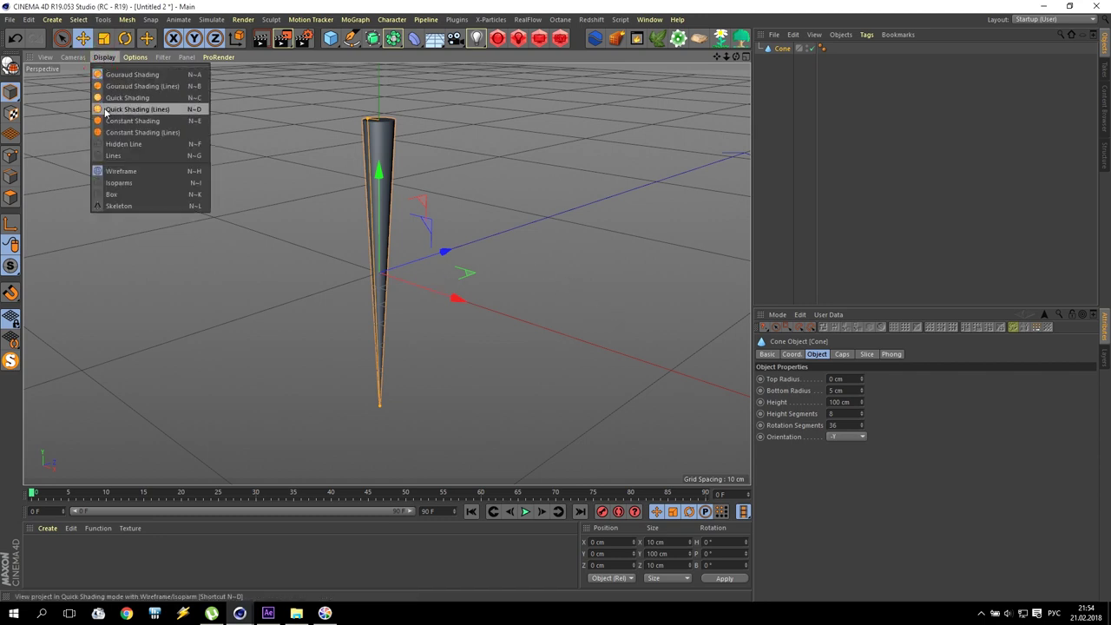
pyautogui.click(148, 109)
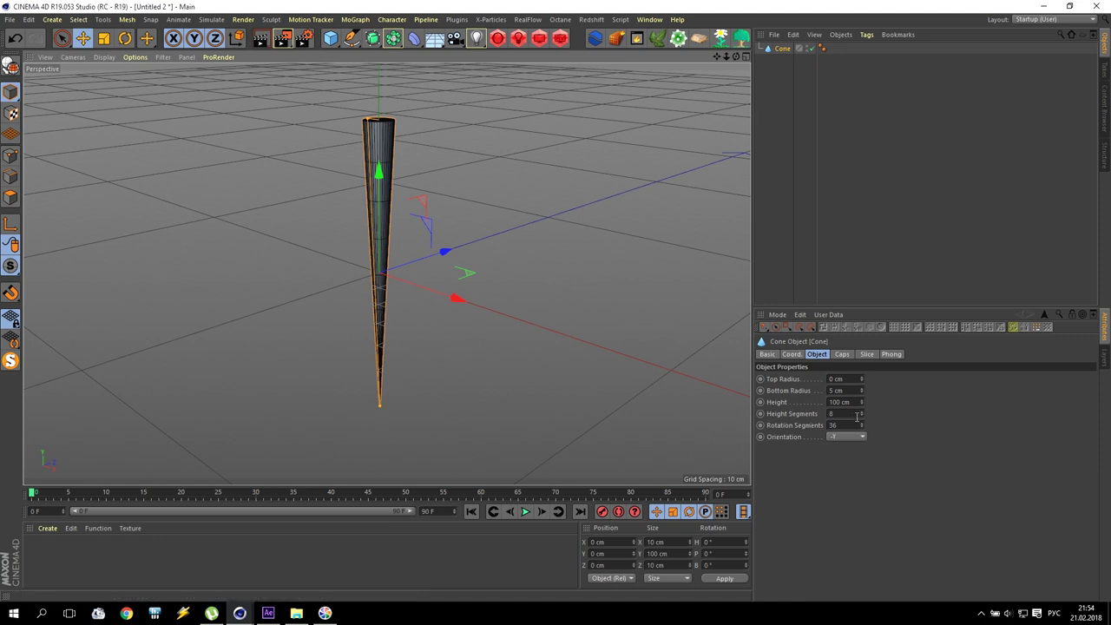
# Step: Set the cone's height segments to 36
pyautogui.moveTo(862, 414); pyautogui.dragTo(862, 410)
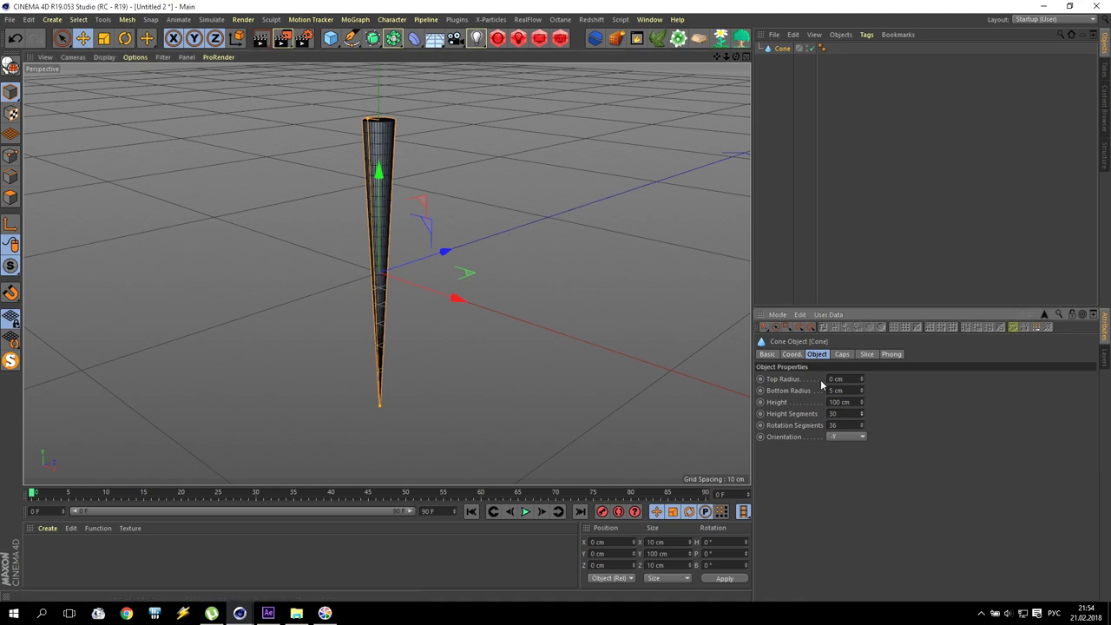
pyautogui.moveTo(851, 415); pyautogui.dragTo(661, 395)
pyautogui.write('36')
pyautogui.press('Return')
# Step: Add a Displacer deformer and make it a child of the cone
pyautogui.click(415, 38)
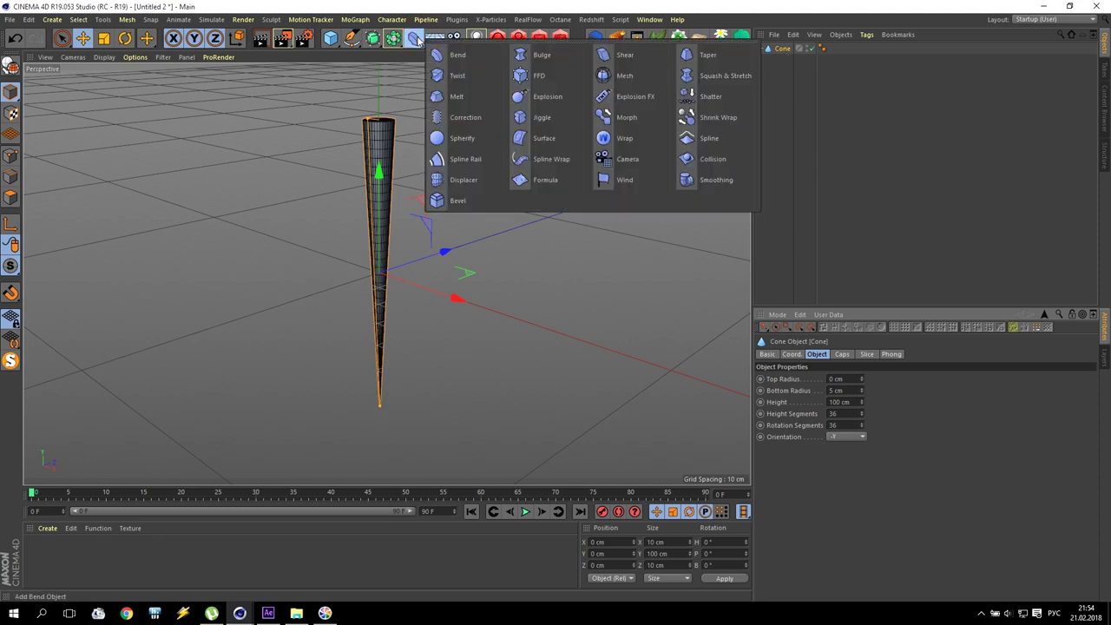
pyautogui.click(463, 179)
pyautogui.moveTo(782, 53); pyautogui.dragTo(783, 64)
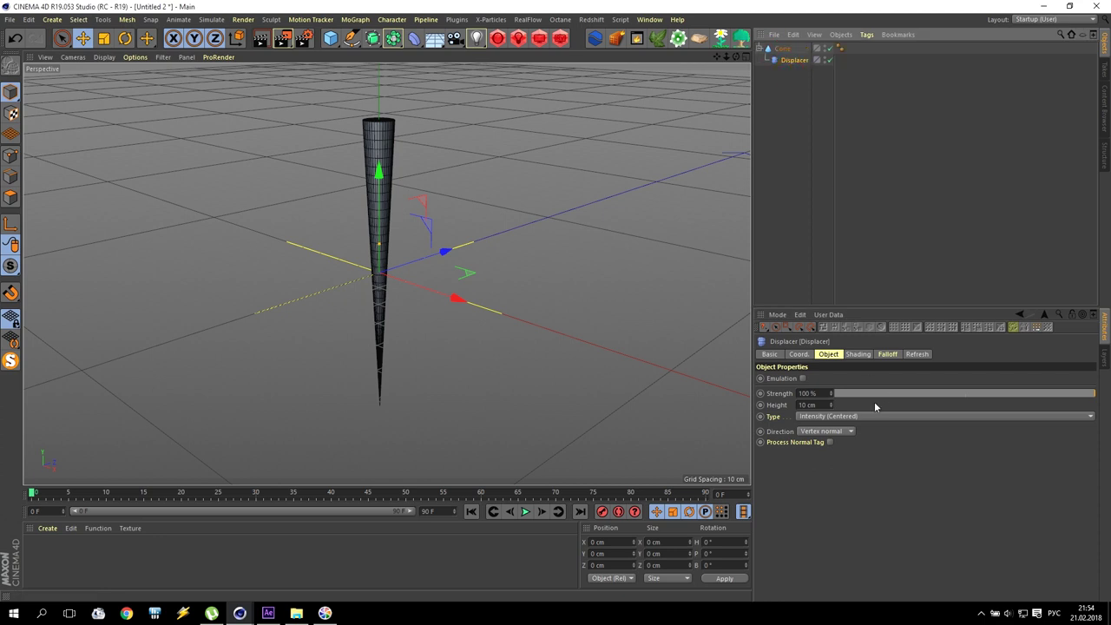
# Step: Load a Noise shader into the Displacer's shading and set the noise seed to 666
pyautogui.click(858, 354)
pyautogui.click(794, 390)
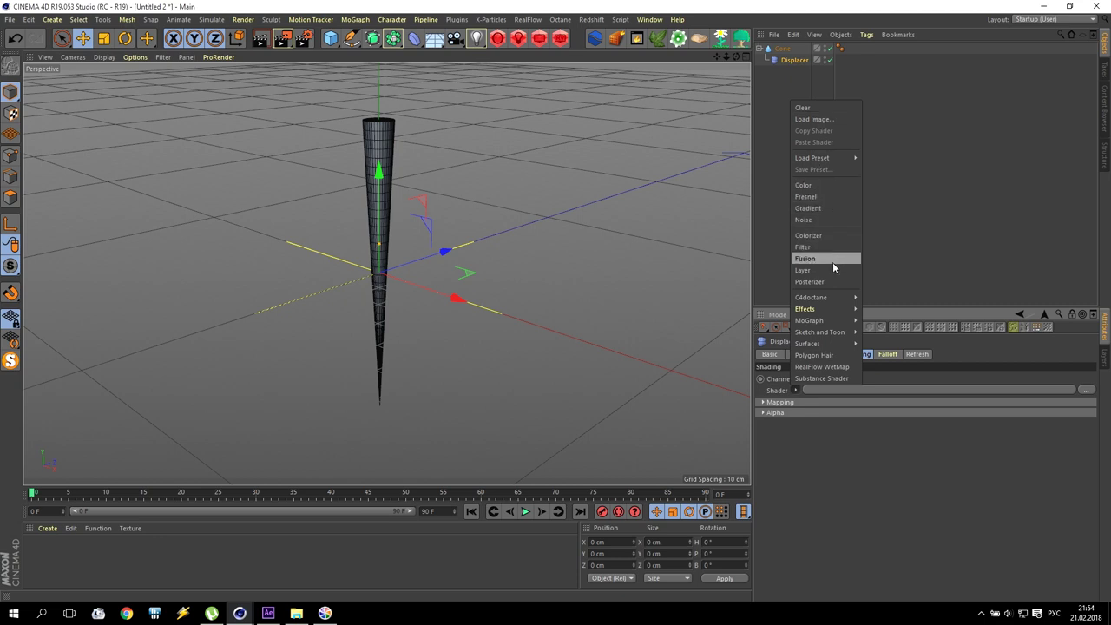
pyautogui.click(807, 220)
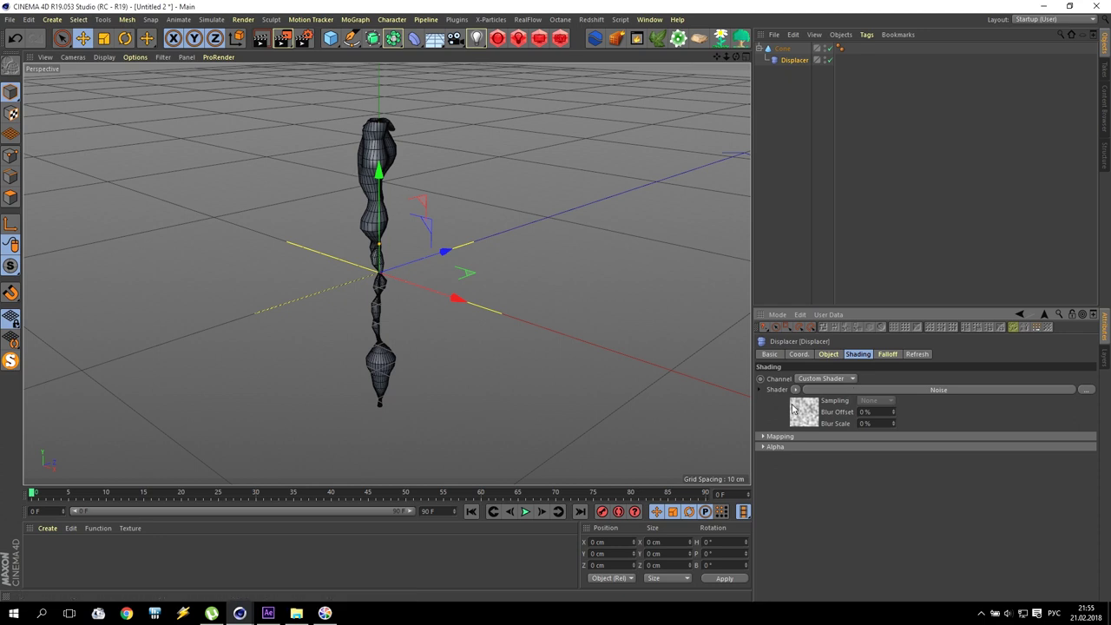
pyautogui.click(759, 390)
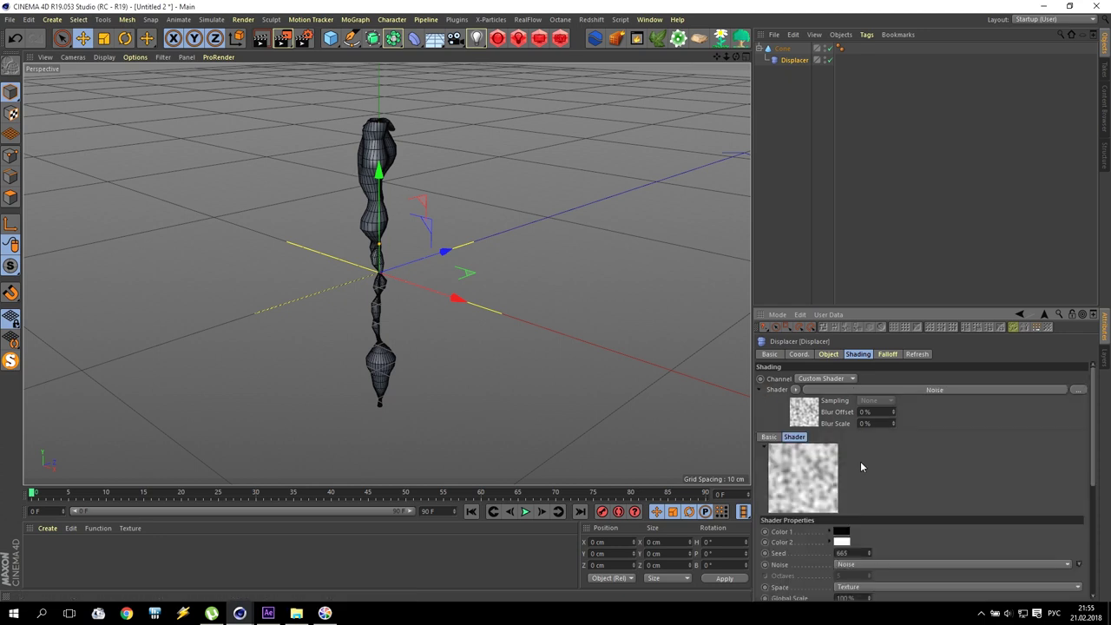
pyautogui.scroll(-5, 872, 502)
pyautogui.scroll(3, 860, 495)
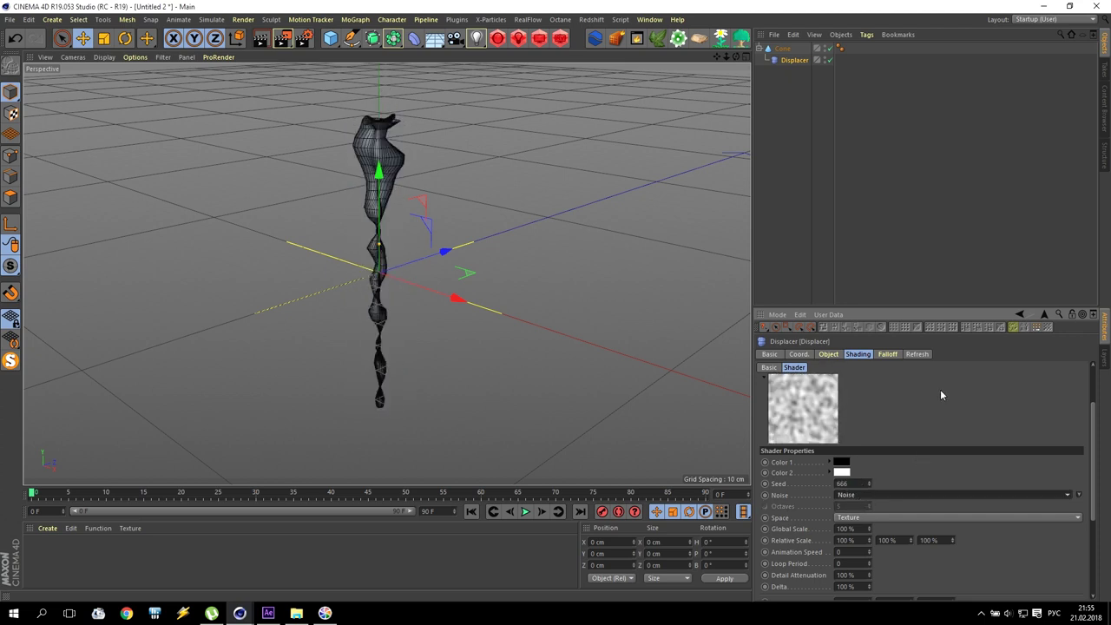
# Step: Try global scales of 10 %, 2 % and 5 % on the Displacer's noise shader
pyautogui.scroll(-3, 937, 416)
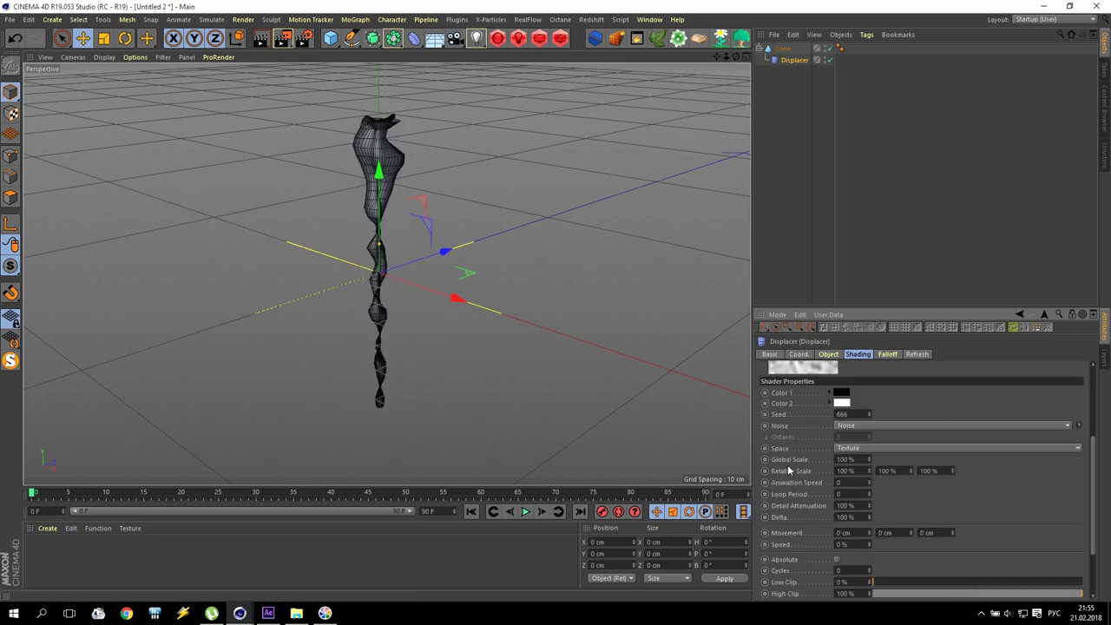
pyautogui.moveTo(858, 460); pyautogui.dragTo(695, 457)
pyautogui.write('10')
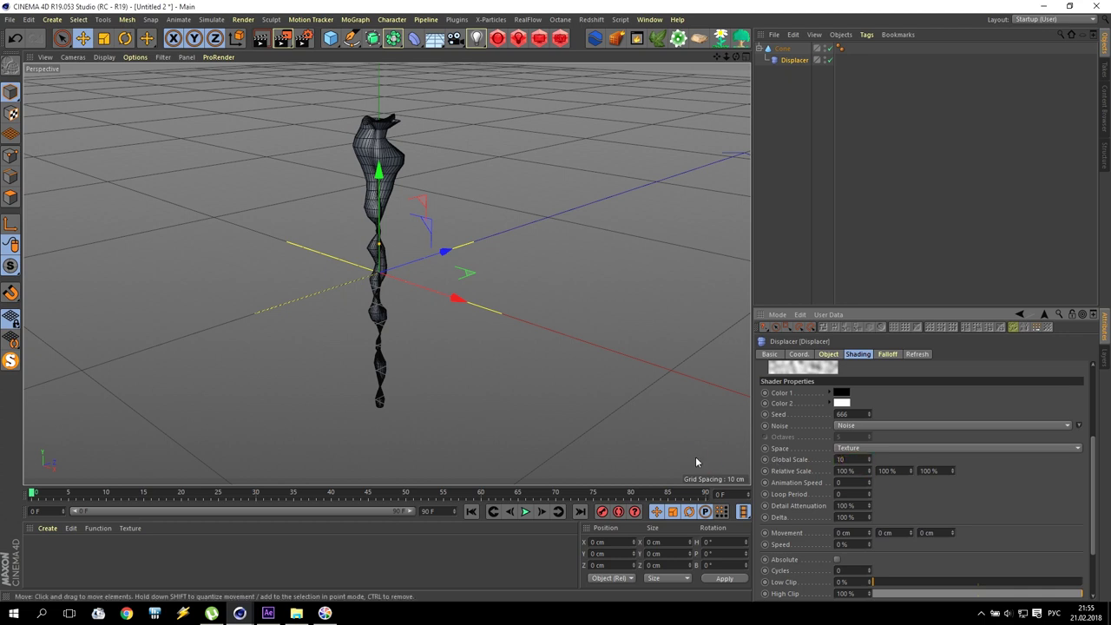
pyautogui.press('Return')
pyautogui.moveTo(856, 458); pyautogui.dragTo(691, 463)
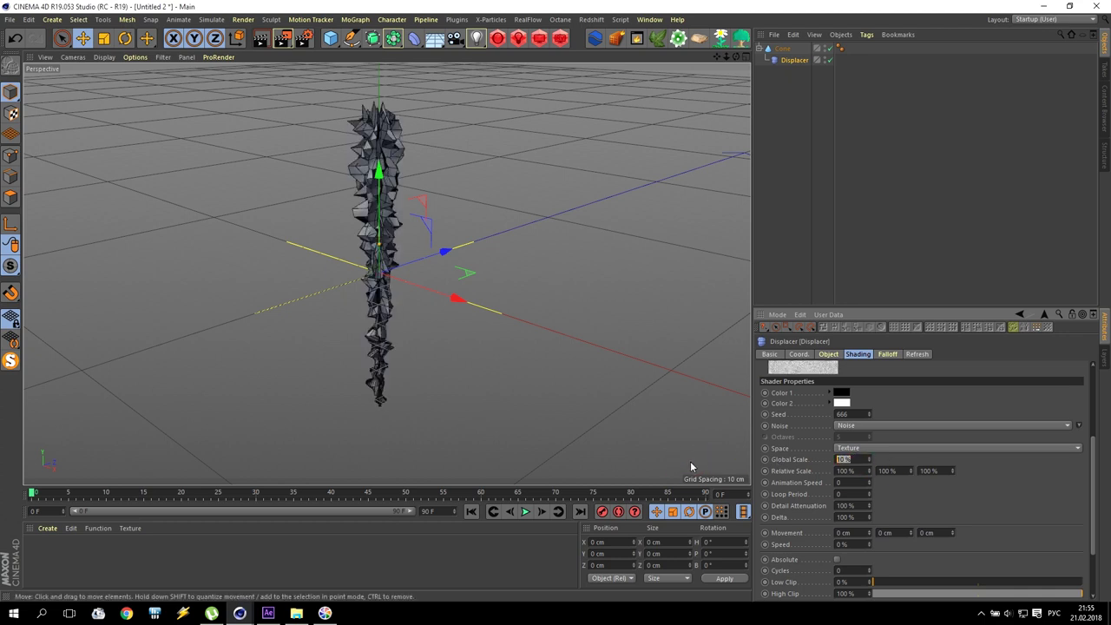
pyautogui.moveTo(868, 460); pyautogui.dragTo(827, 458)
pyautogui.write('1')
pyautogui.press('Return')
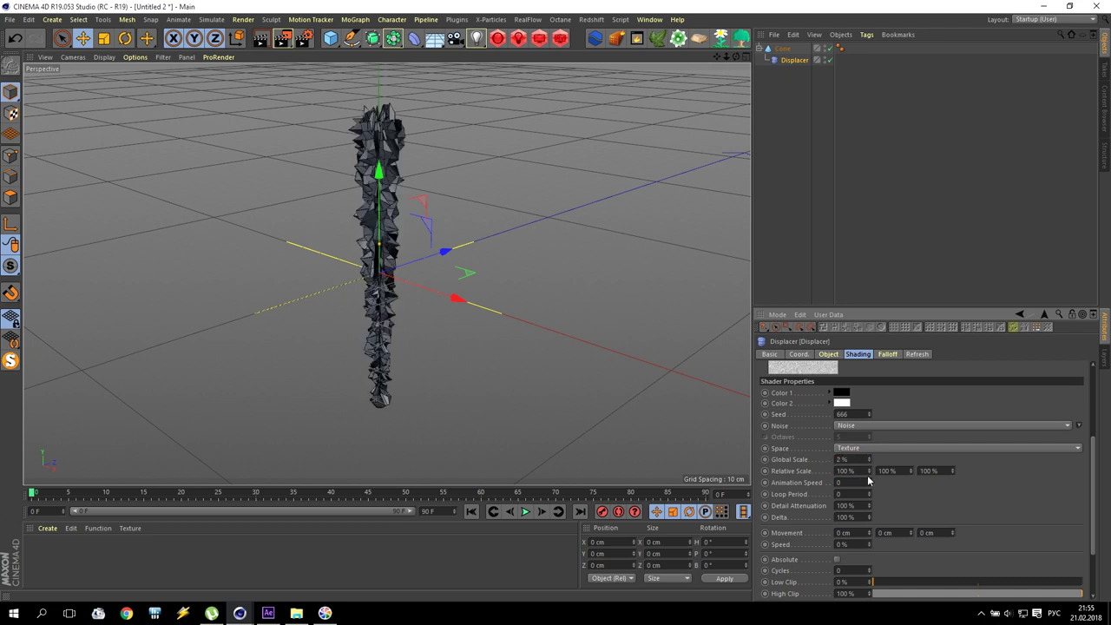
pyautogui.moveTo(852, 460); pyautogui.dragTo(704, 454)
pyautogui.write('5')
pyautogui.press('Return')
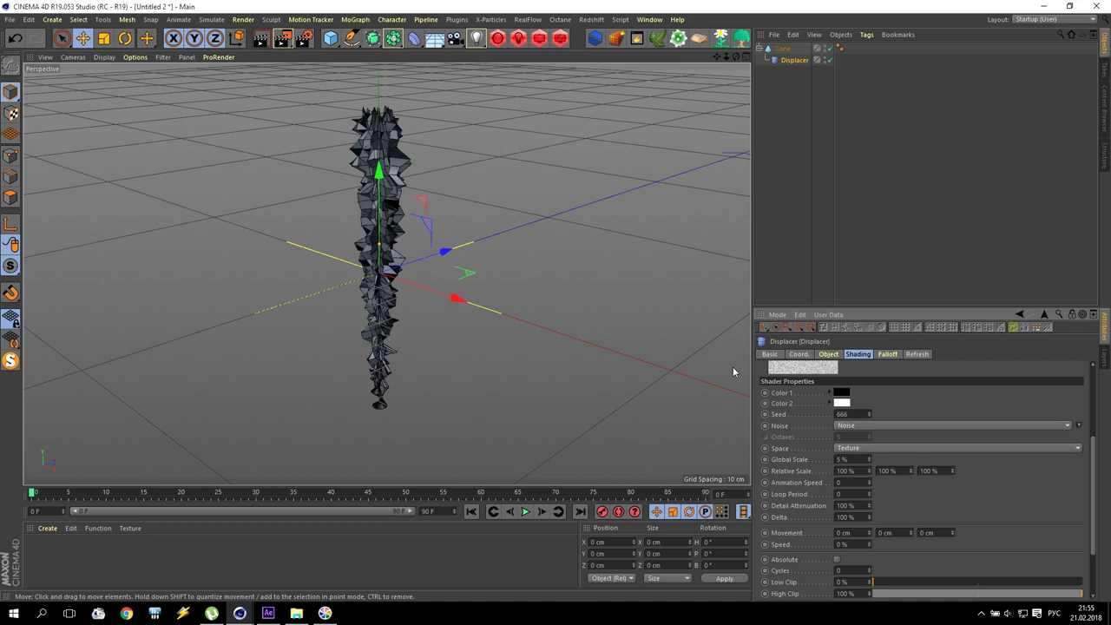
# Step: Set the Displacer's height to 1 cm
pyautogui.click(828, 354)
pyautogui.moveTo(825, 406); pyautogui.dragTo(680, 403)
pyautogui.write('1')
pyautogui.press('Return')
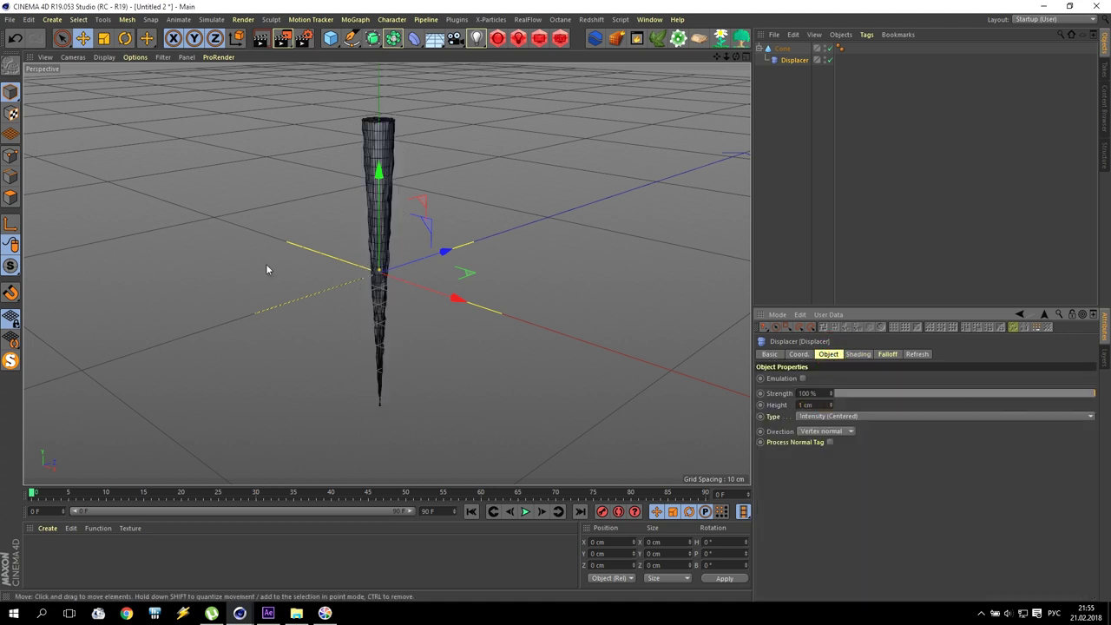
# Step: Inspect the displaced cone's surface up close and set the noise shader's global scale to 20 %
pyautogui.scroll(4, 271, 265)
pyautogui.moveTo(736, 57); pyautogui.dragTo(690, 97)
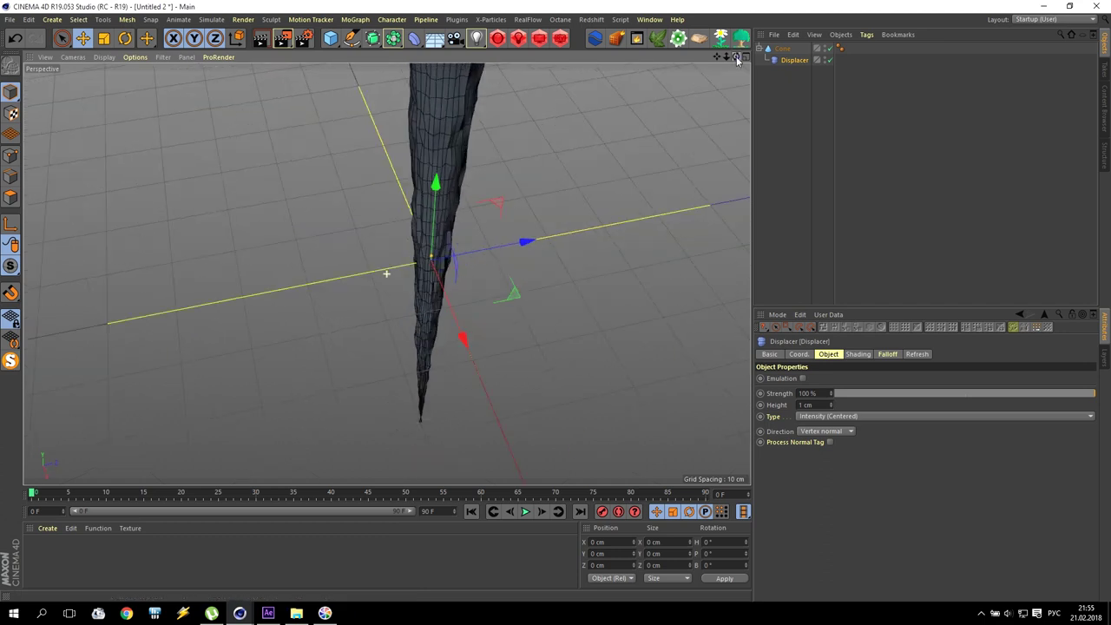
pyautogui.moveTo(716, 58); pyautogui.dragTo(622, 206)
pyautogui.keyDown('alt'); pyautogui.moveTo(333, 347); pyautogui.dragTo(350, 276); pyautogui.keyUp('alt')
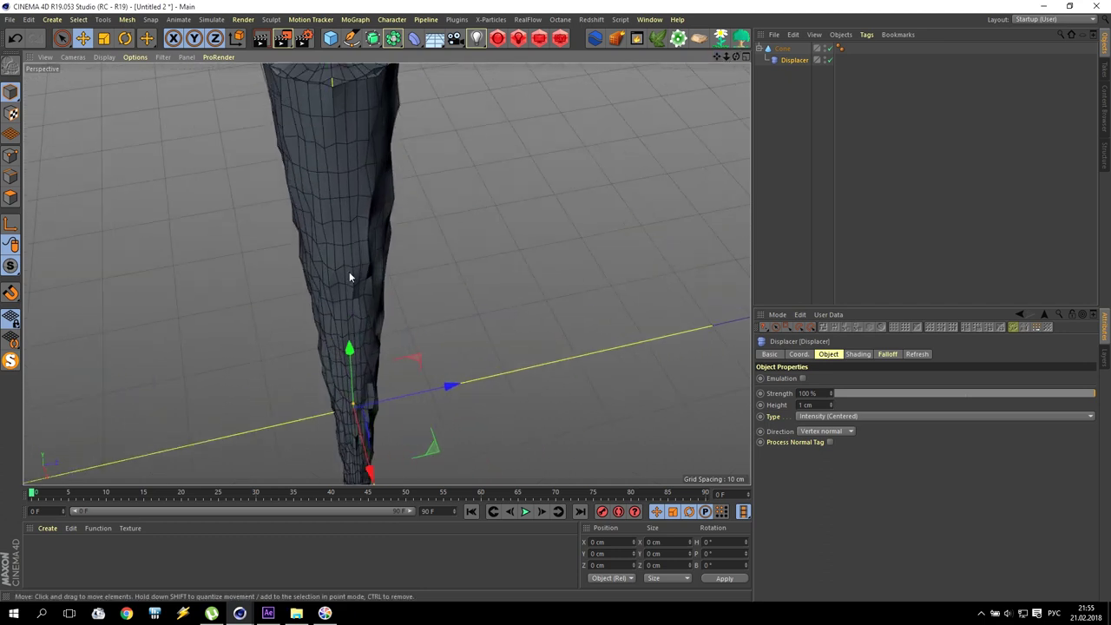
pyautogui.click(857, 354)
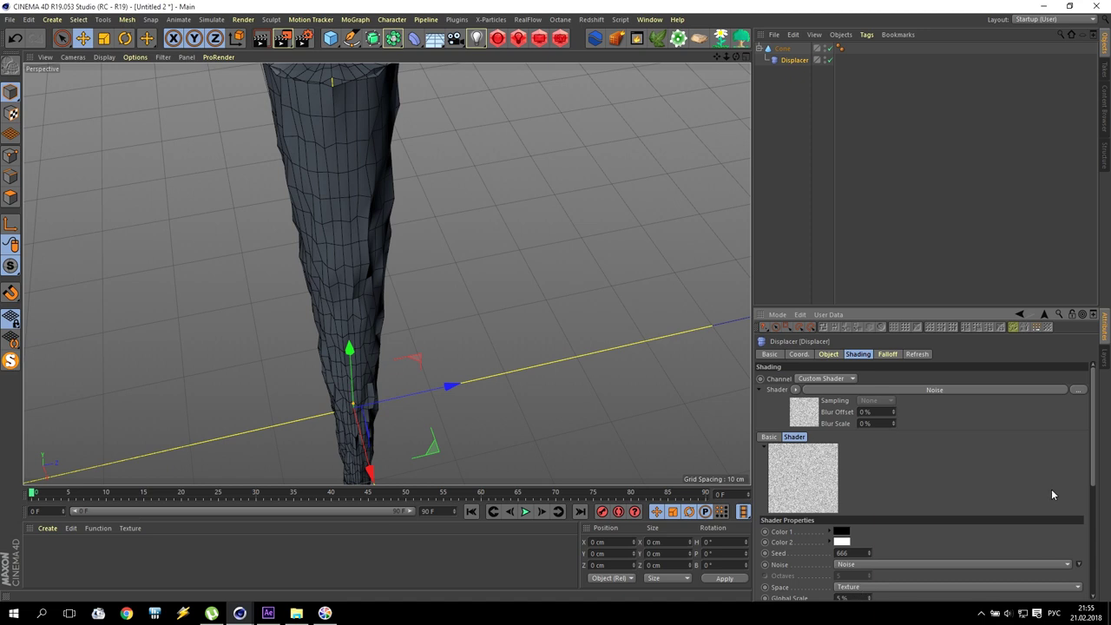
pyautogui.moveTo(1095, 414); pyautogui.dragTo(1093, 446)
pyautogui.doubleClick(858, 507)
pyautogui.write('20')
pyautogui.press('Return')
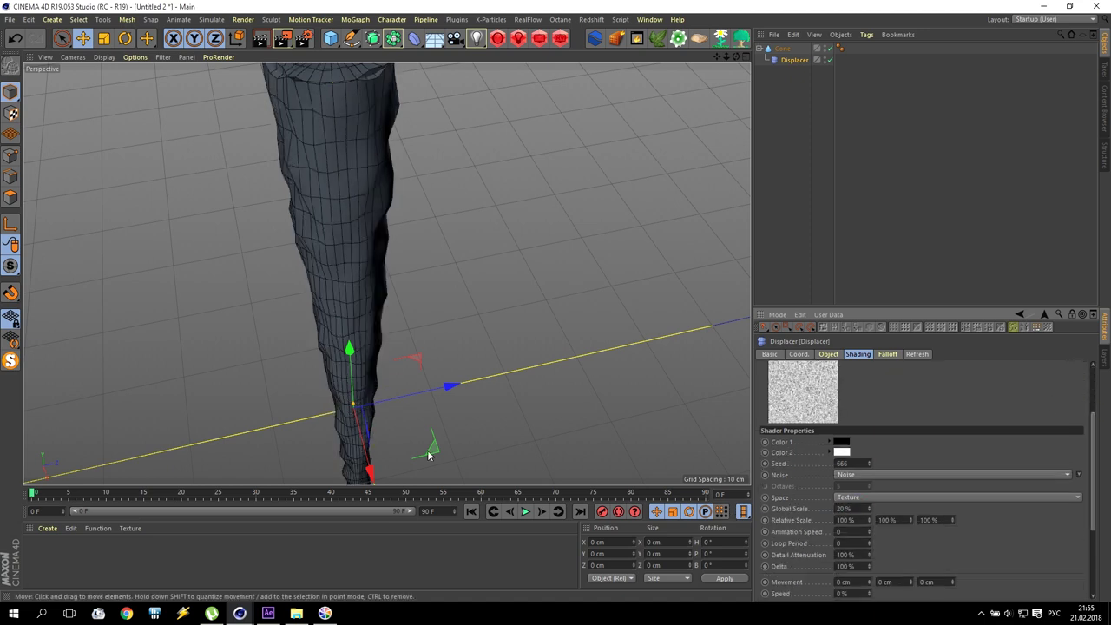
pyautogui.scroll(-5, 733, 75)
pyautogui.moveTo(736, 56); pyautogui.dragTo(387, 273)
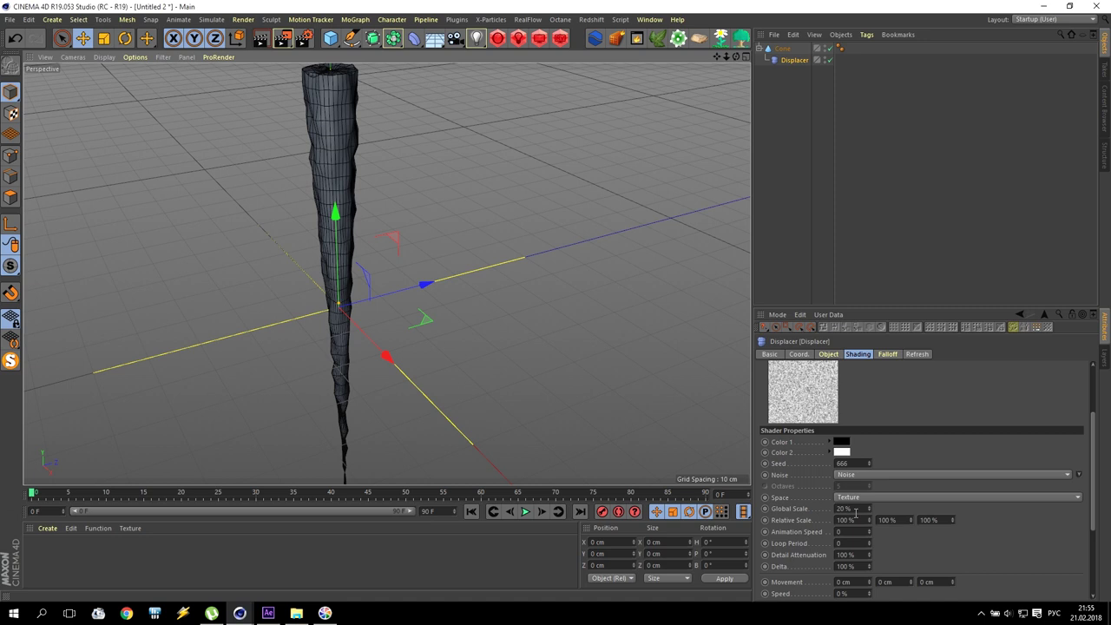
# Step: Set the Displacer's height to 2 cm
pyautogui.click(828, 353)
pyautogui.click(823, 405)
pyautogui.write('2')
pyautogui.press('Return')
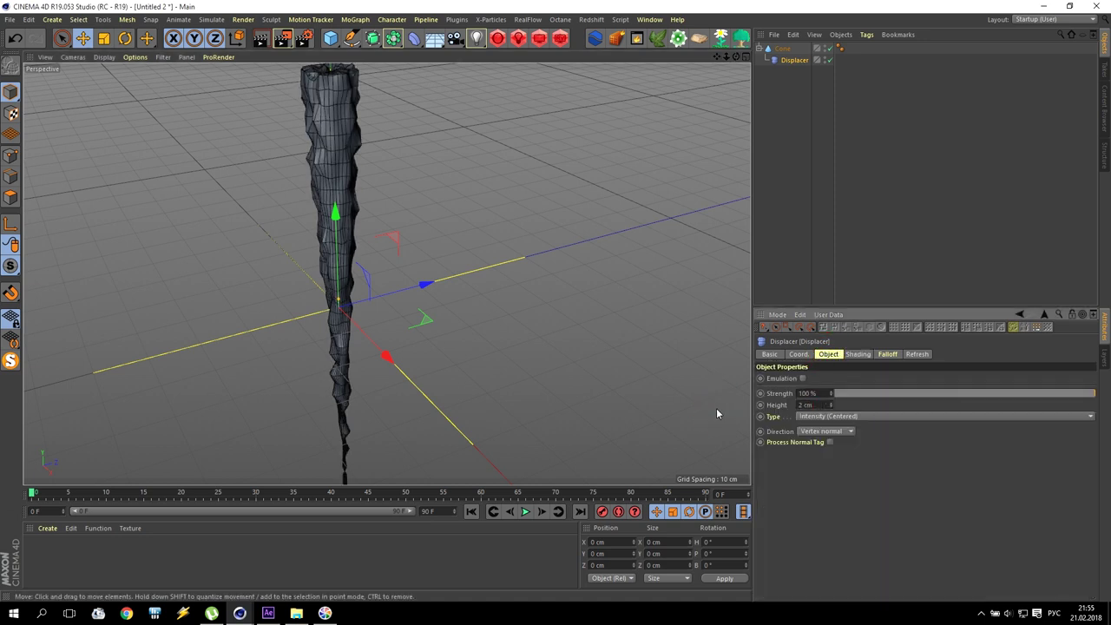
# Step: Set the global scale of the Displacer's noise shader to 50 %
pyautogui.click(852, 354)
pyautogui.moveTo(1092, 423); pyautogui.dragTo(1092, 482)
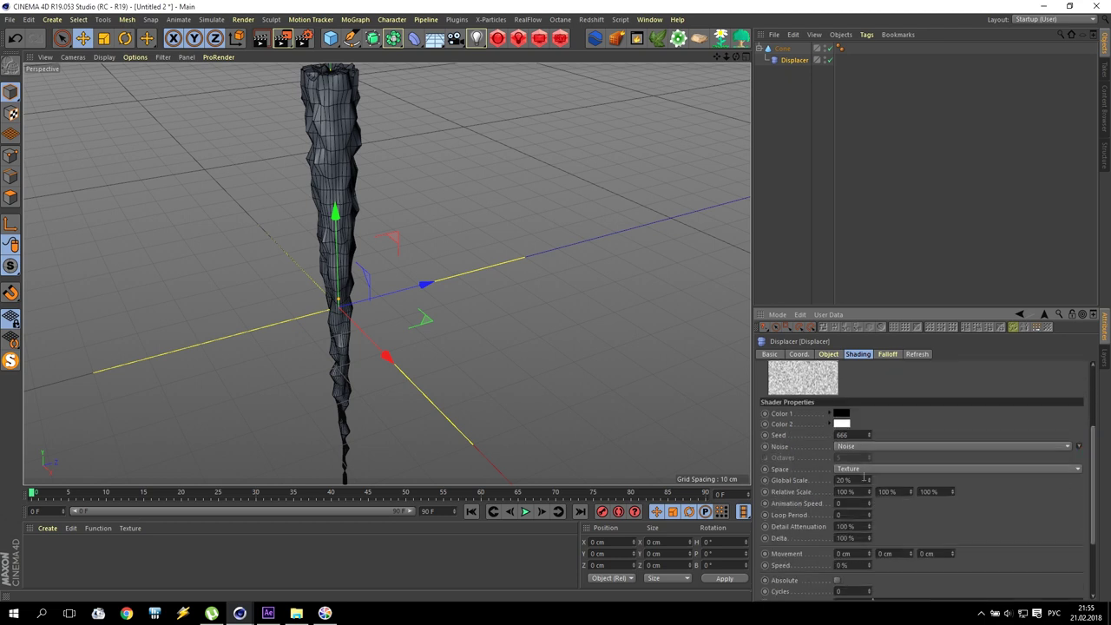
pyautogui.click(859, 479)
pyautogui.write('50')
pyautogui.press('Return')
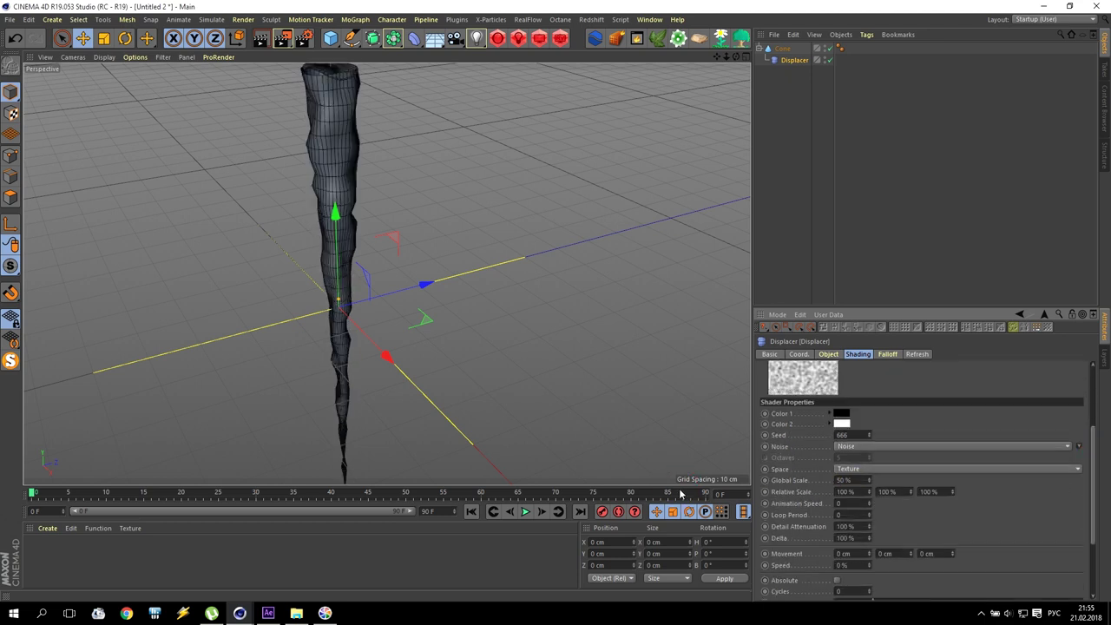
# Step: Duplicate the displaced cone together with its Displacer and select the copy
pyautogui.keyDown('alt'); pyautogui.moveTo(410, 345); pyautogui.dragTo(582, 141); pyautogui.keyUp('alt')
pyautogui.scroll(4, 583, 140)
pyautogui.moveTo(736, 57)
pyautogui.mouseDown()
pyautogui.moveTo(384, 272)
pyautogui.moveTo(734, 57)
pyautogui.moveTo(386, 274)
pyautogui.moveTo(725, 57)
pyautogui.moveTo(726, 67)
pyautogui.mouseUp()
pyautogui.click(759, 48)
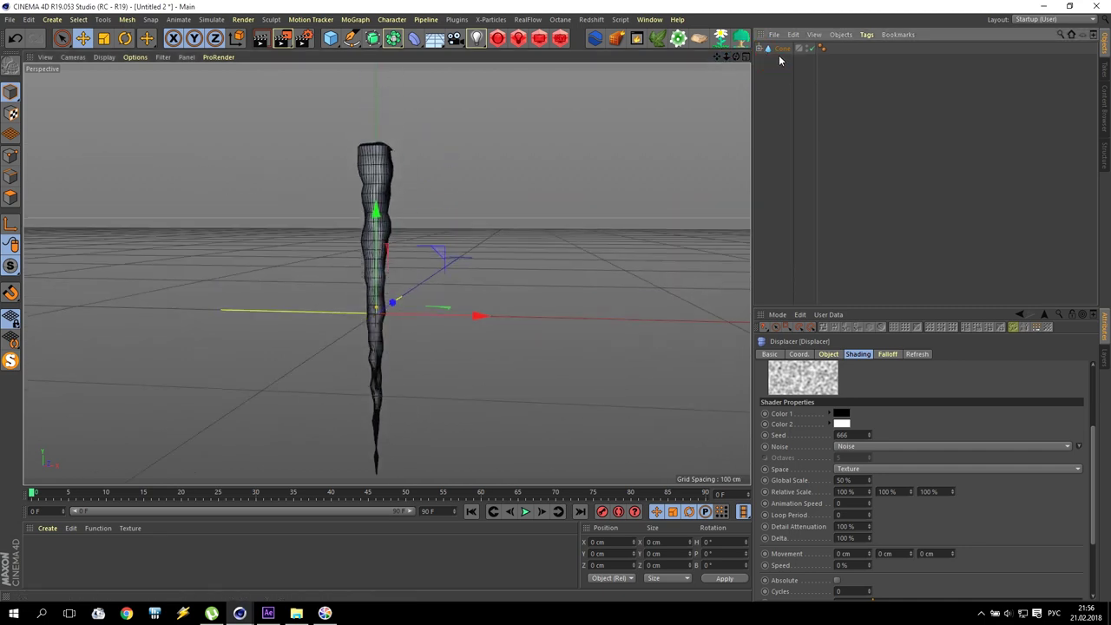
pyautogui.click(782, 50)
pyautogui.keyDown('ctrl'); pyautogui.moveTo(783, 50); pyautogui.dragTo(791, 114); pyautogui.keyUp('ctrl')
pyautogui.click(783, 60)
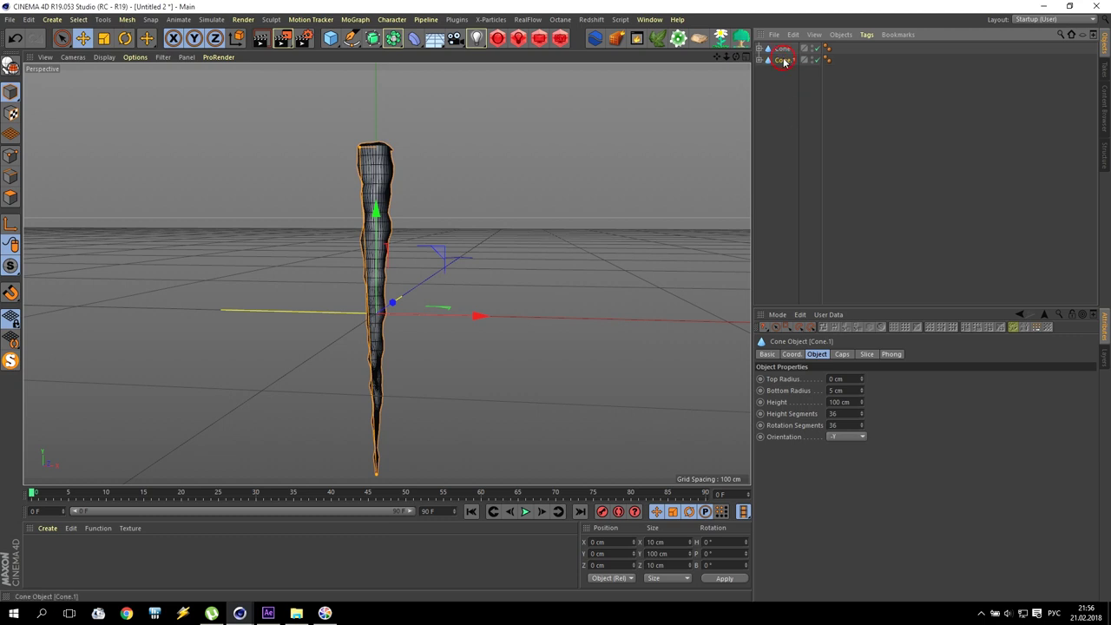
# Step: Set the duplicate cone's height to 50 cm and move it about 14 cm along X beside the original
pyautogui.click(853, 403)
pyautogui.write('50')
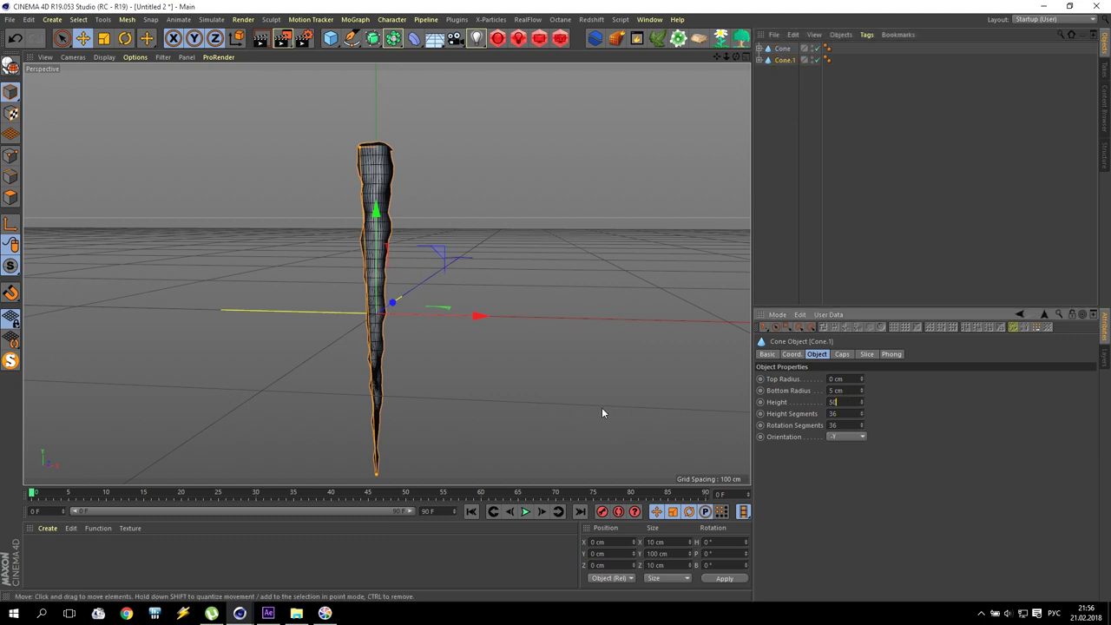
pyautogui.press('Return')
pyautogui.moveTo(457, 318); pyautogui.dragTo(506, 322)
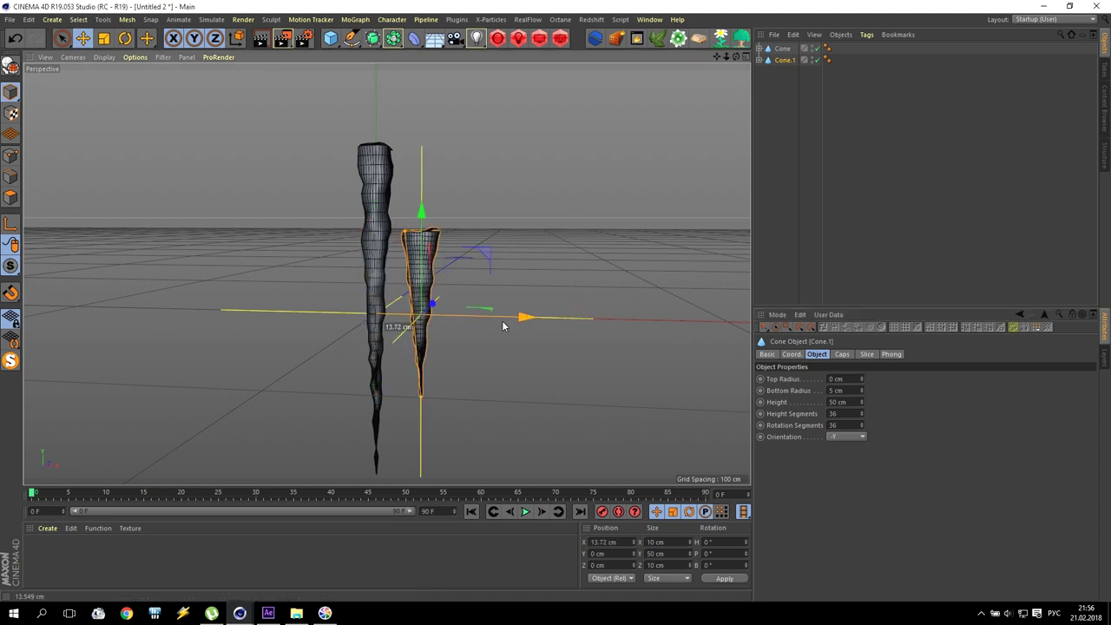
# Step: Set the shorter cone's bottom radius to 3 cm
pyautogui.click(714, 397)
pyautogui.write('3')
pyautogui.press('Return')
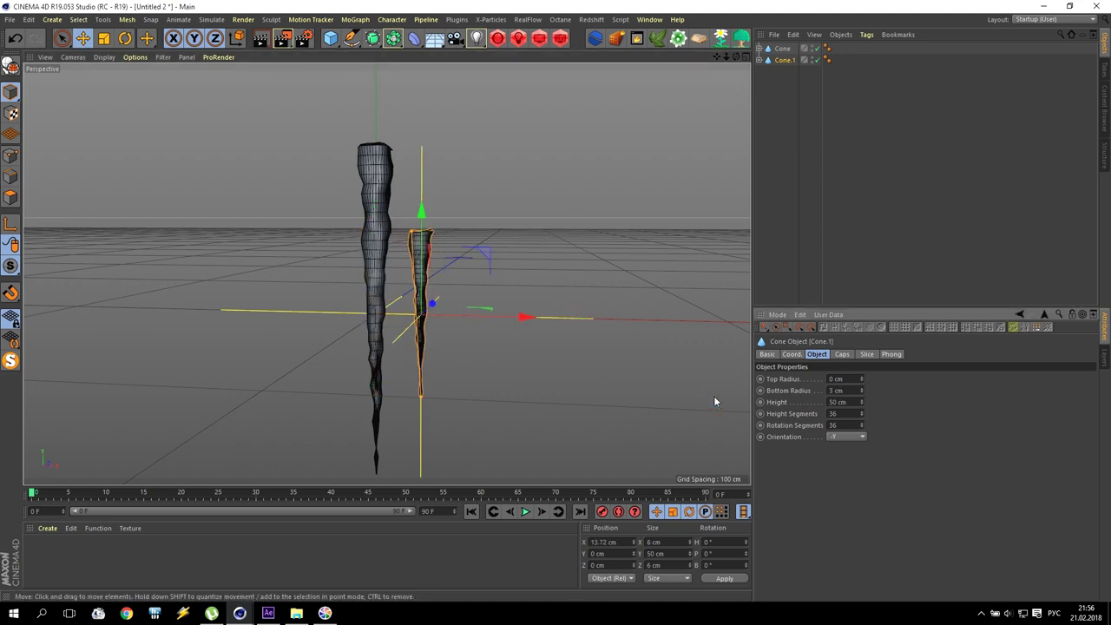
# Step: Change the noise seed of the shorter cone's Displacer to 851 to give it a different shape
pyautogui.scroll(5, 473, 377)
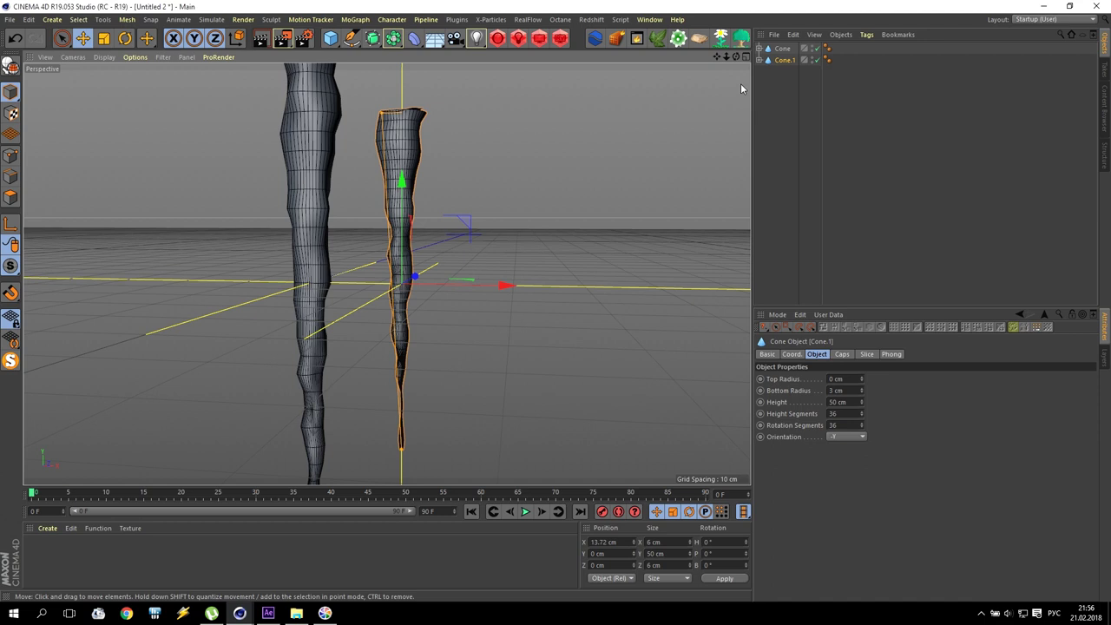
pyautogui.click(760, 60)
pyautogui.click(798, 71)
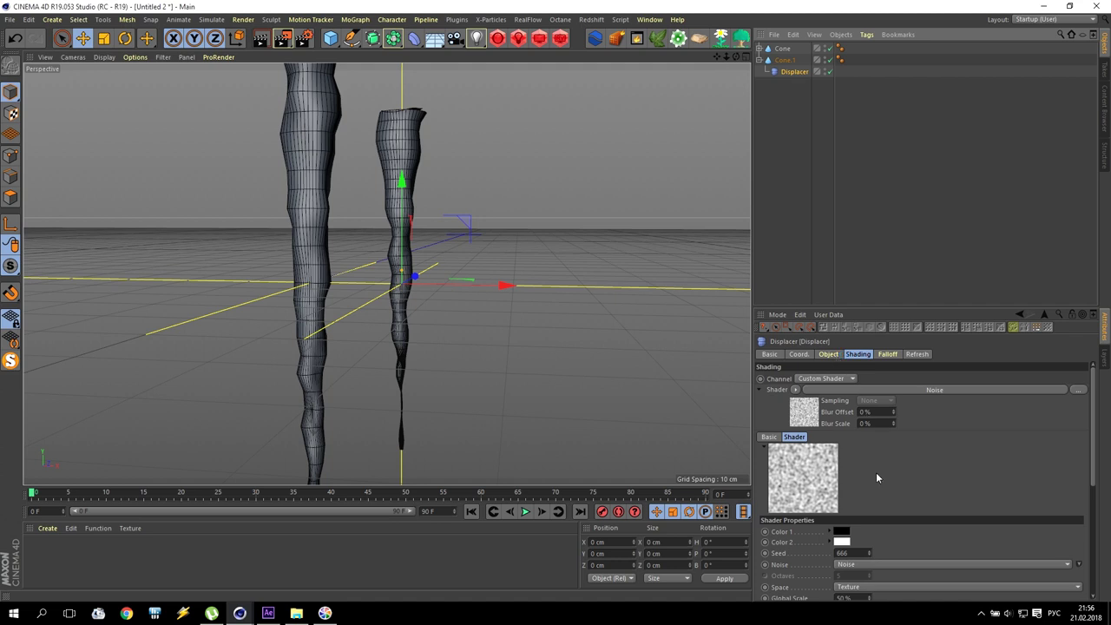
pyautogui.moveTo(871, 553); pyautogui.dragTo(869, 513)
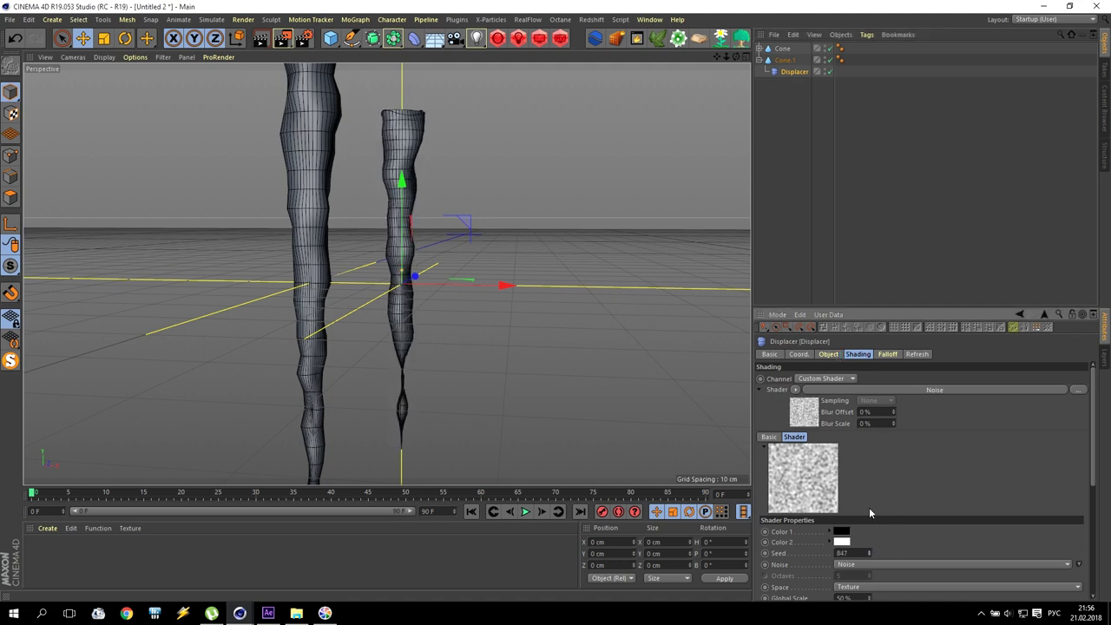
pyautogui.click(869, 552)
pyautogui.click(869, 552)
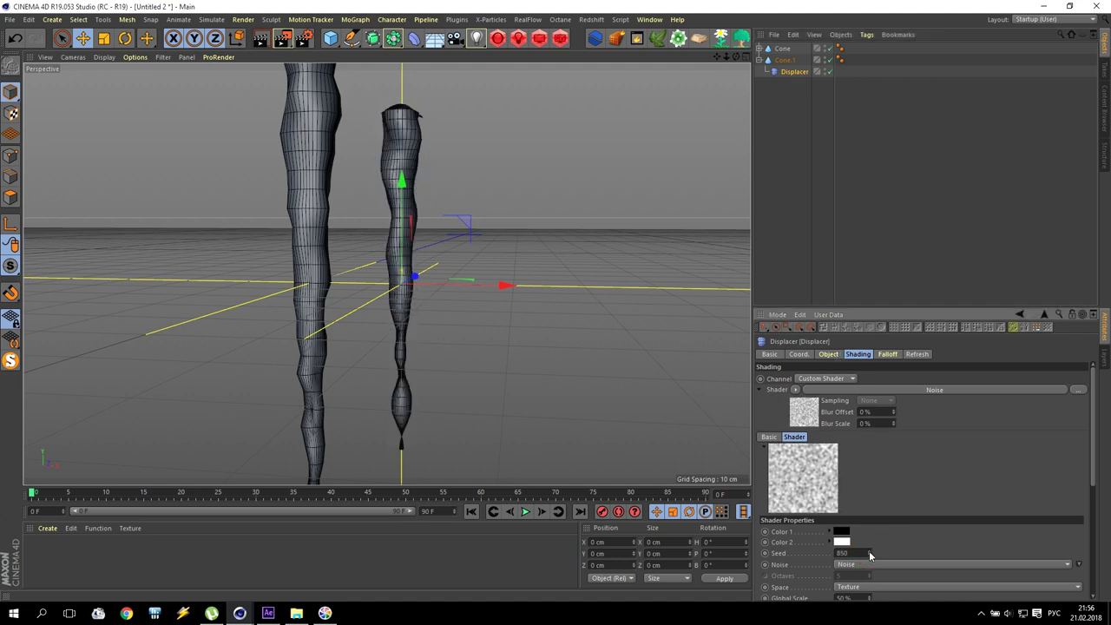
pyautogui.click(869, 552)
# Step: Set the height of the shorter cone's Displacer to 1 cm
pyautogui.moveTo(1092, 457); pyautogui.dragTo(1093, 508)
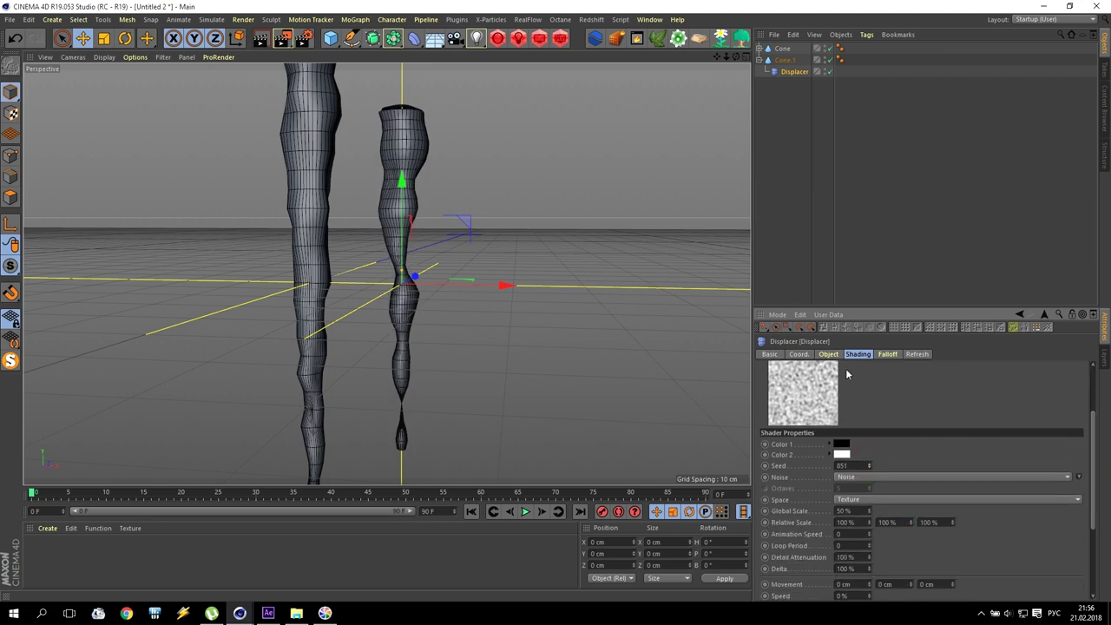
pyautogui.click(829, 355)
pyautogui.moveTo(822, 406); pyautogui.dragTo(653, 412)
pyautogui.write('1')
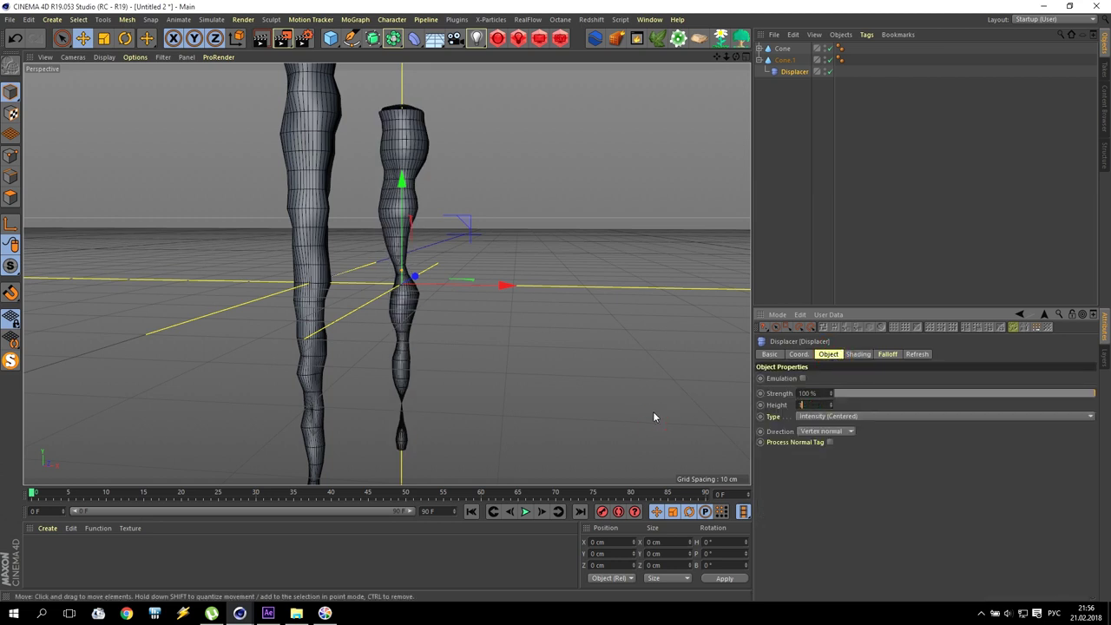
pyautogui.press('Return')
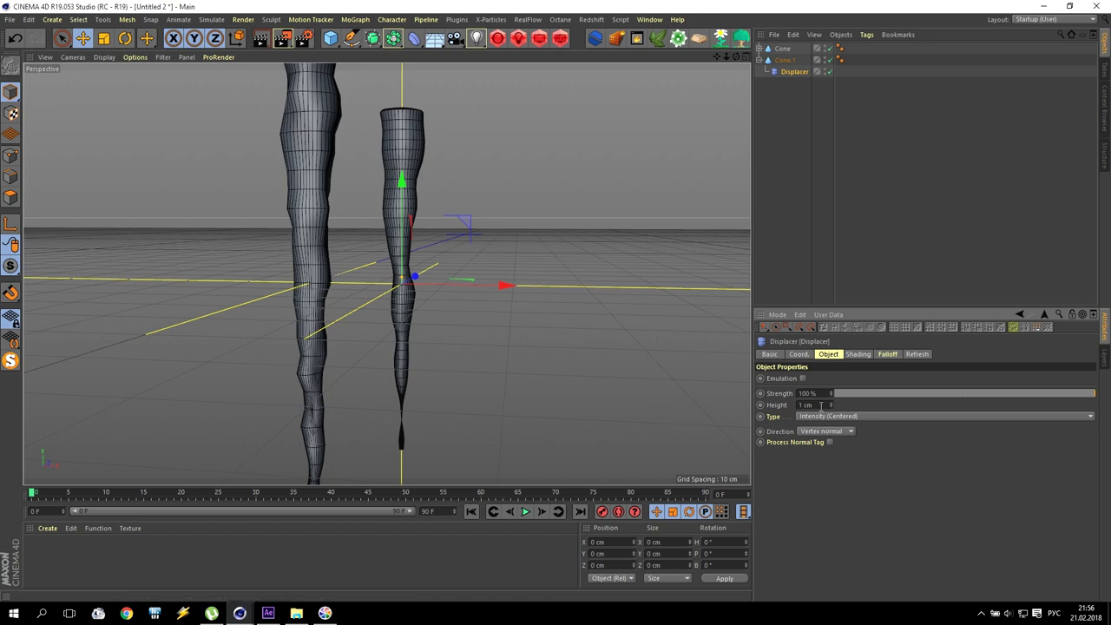
# Step: Merge the taller cone and its Displacer into one polygon object with Connect Objects + Delete
pyautogui.scroll(-5, 405, 280)
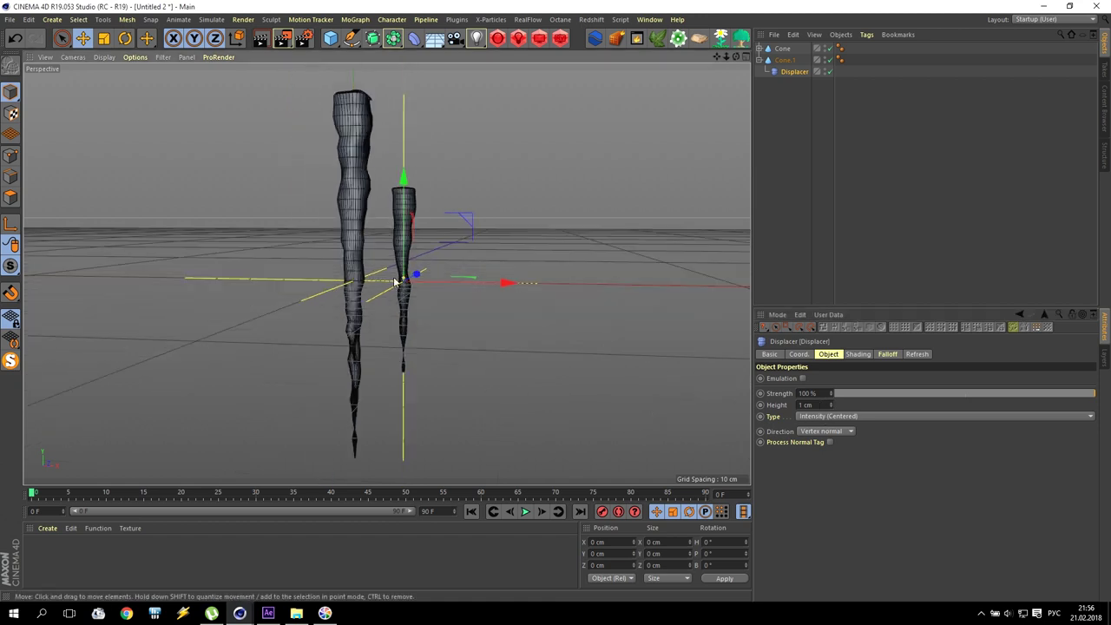
pyautogui.keyDown('alt'); pyautogui.moveTo(570, 257); pyautogui.dragTo(268, 276); pyautogui.keyUp('alt')
pyautogui.moveTo(286, 327)
pyautogui.mouseDown()
pyautogui.moveTo(303, 322)
pyautogui.moveTo(280, 330)
pyautogui.mouseUp()
pyautogui.click(760, 61)
pyautogui.click(782, 49)
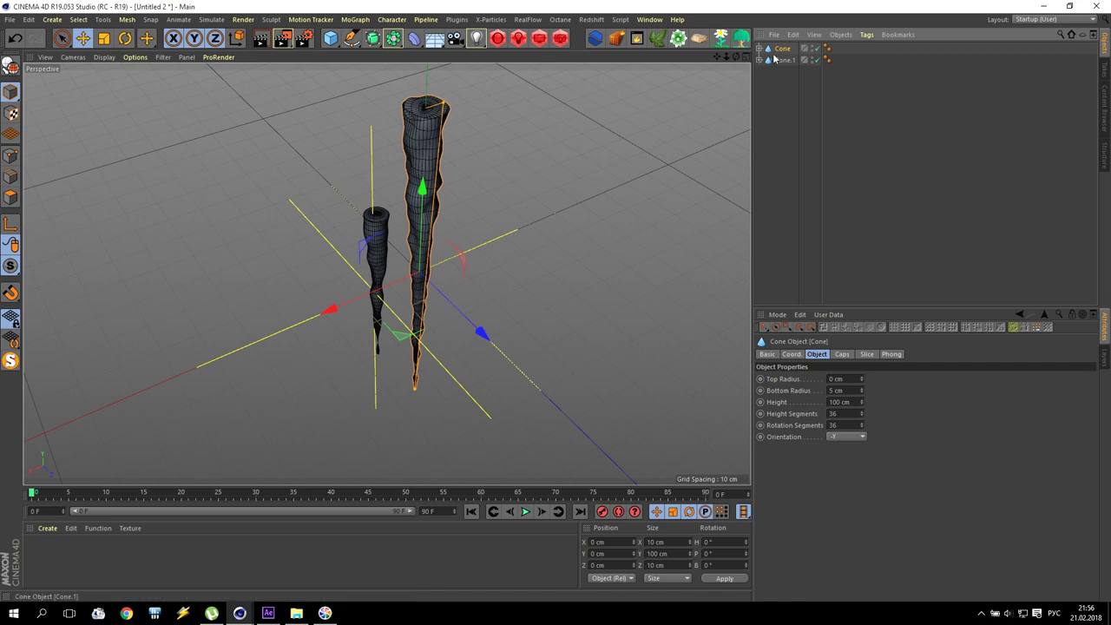
pyautogui.click(759, 49)
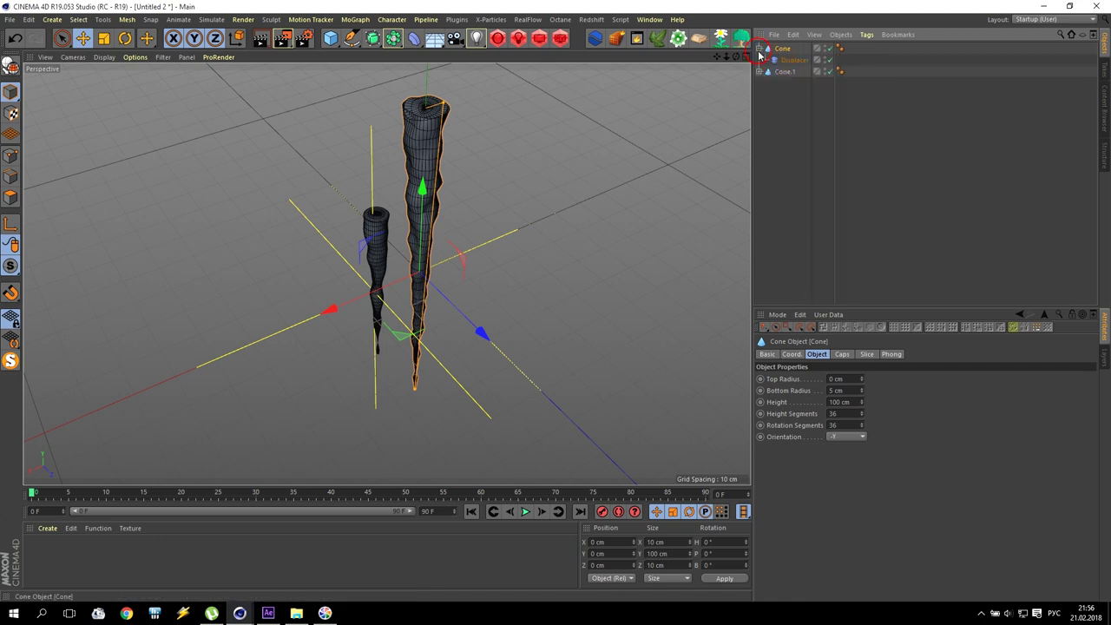
pyautogui.keyDown('ctrl'); pyautogui.click(788, 63); pyautogui.keyUp('ctrl')
pyautogui.rightClick(785, 51)
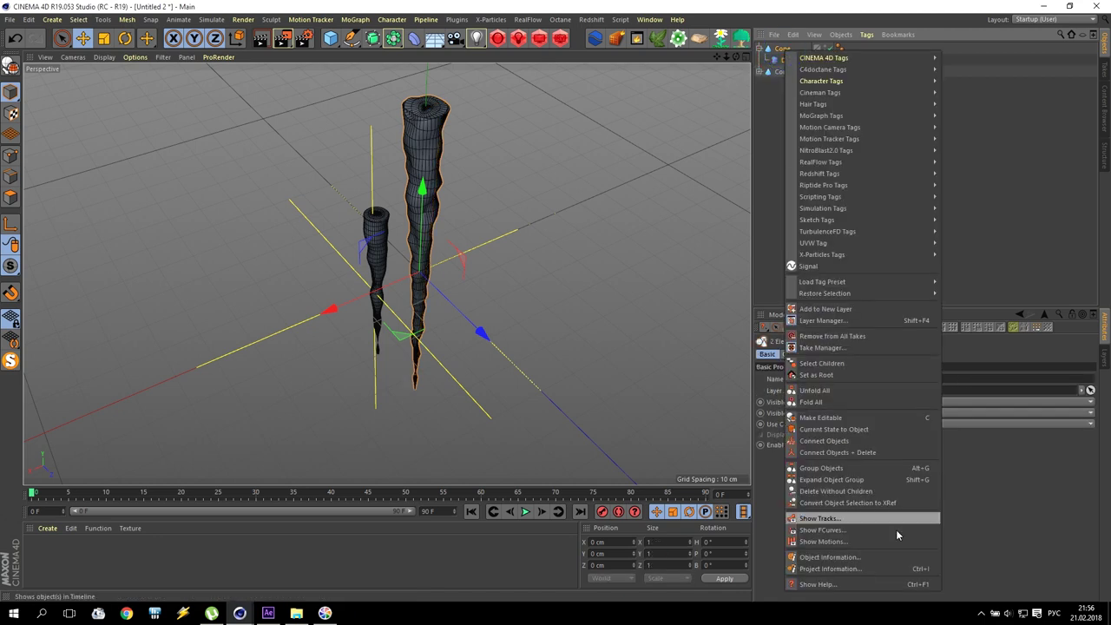
pyautogui.click(855, 453)
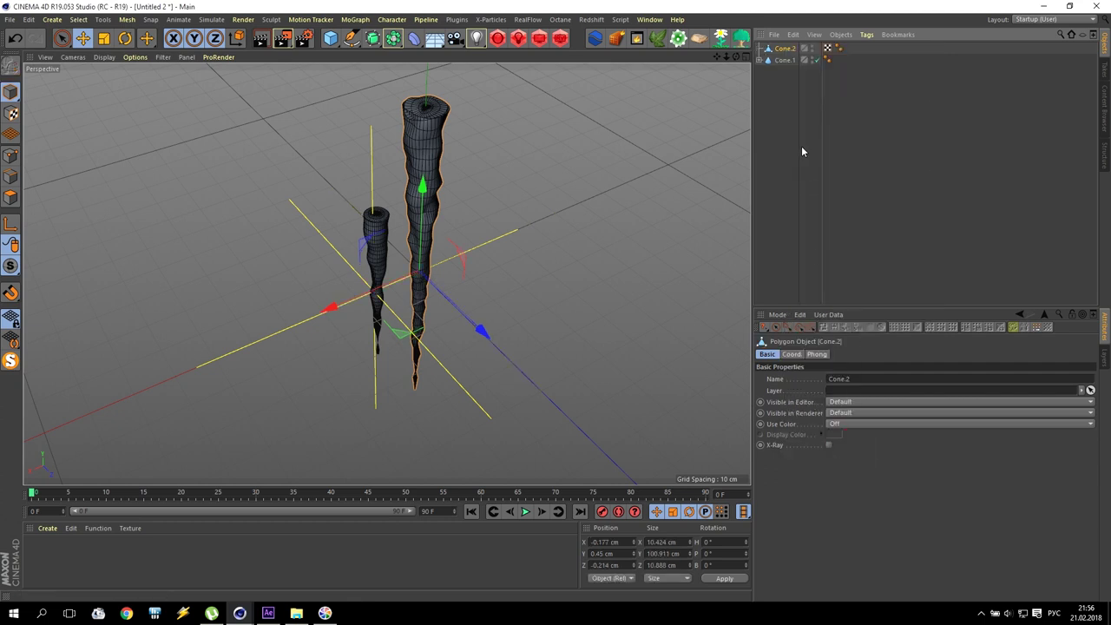
# Step: Merge the shorter cone and its Displacer into one polygon object with Connect Objects + Delete
pyautogui.click(759, 61)
pyautogui.click(784, 63)
pyautogui.keyDown('ctrl'); pyautogui.click(788, 72); pyautogui.keyUp('ctrl')
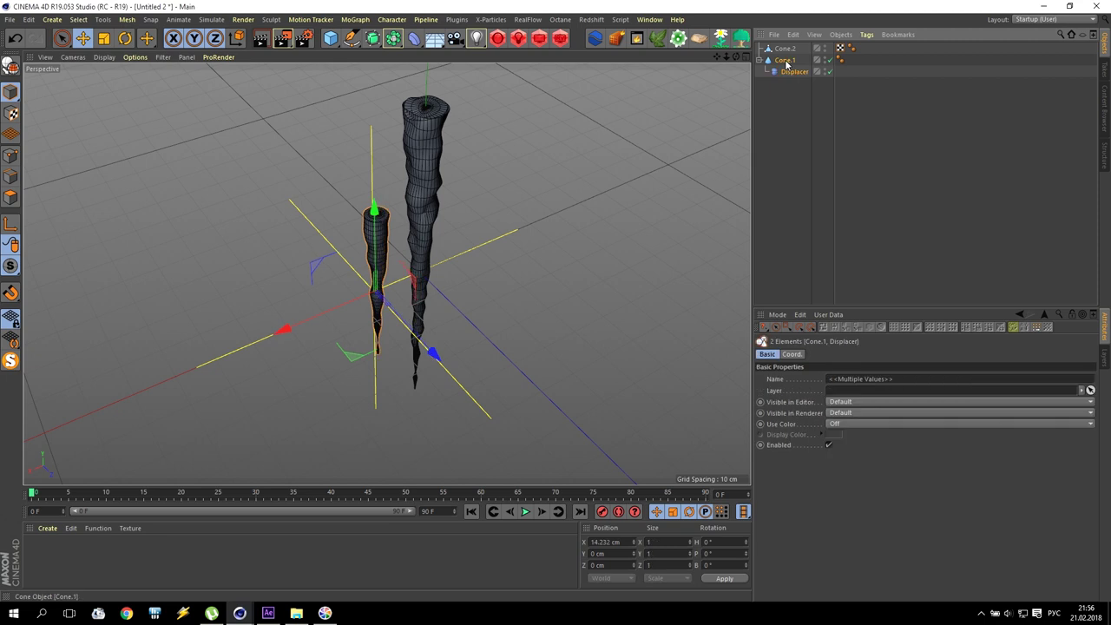
pyautogui.rightClick(787, 62)
pyautogui.click(825, 467)
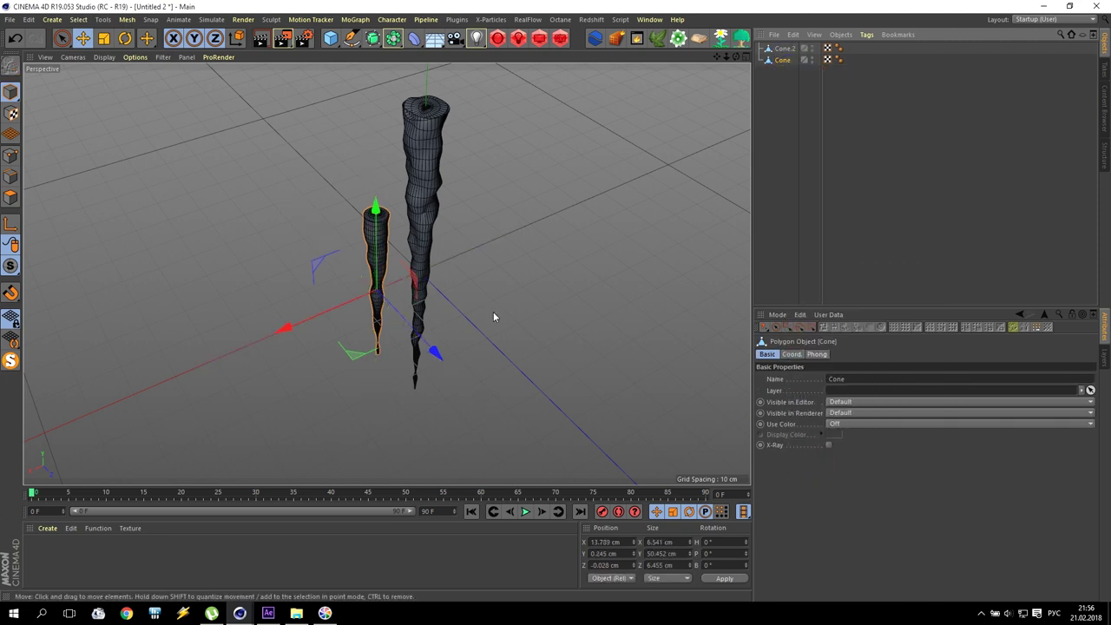
# Step: In the front view, set the taller cone's X, Y and Z positions to 0 cm
pyautogui.middleClick(466, 282)
pyautogui.middleClick(537, 368)
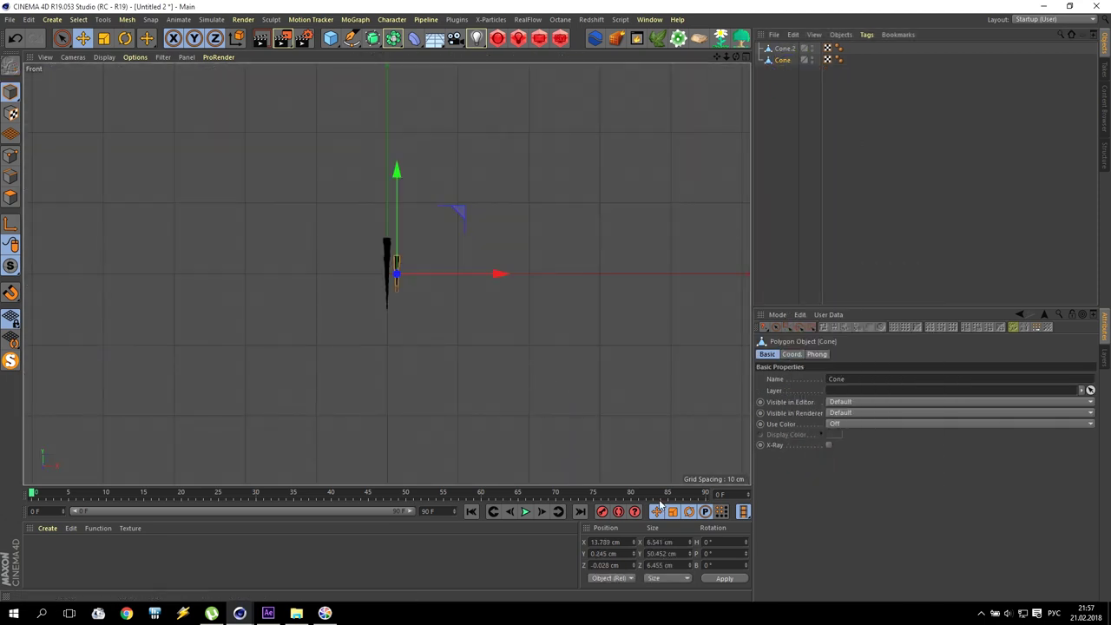
pyautogui.click(783, 48)
pyautogui.click(606, 542)
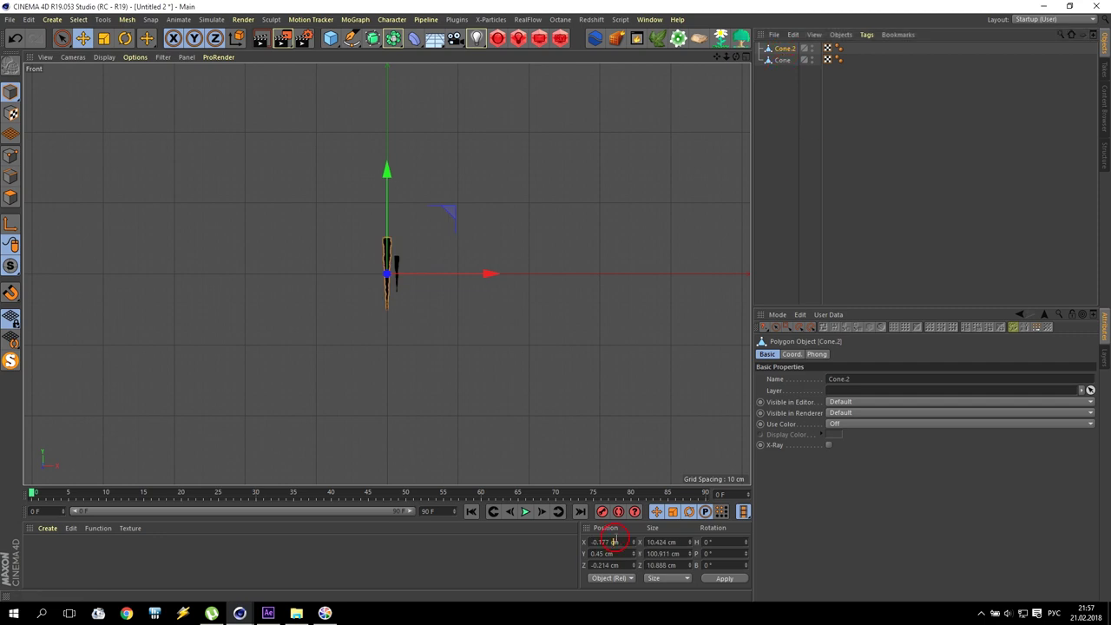
pyautogui.write('0')
pyautogui.doubleClick(608, 555)
pyautogui.write('0')
pyautogui.doubleClick(611, 565)
pyautogui.write('0')
pyautogui.press('Return')
# Step: Set the shorter cone's X, Y and Z positions to 0 cm
pyautogui.click(791, 355)
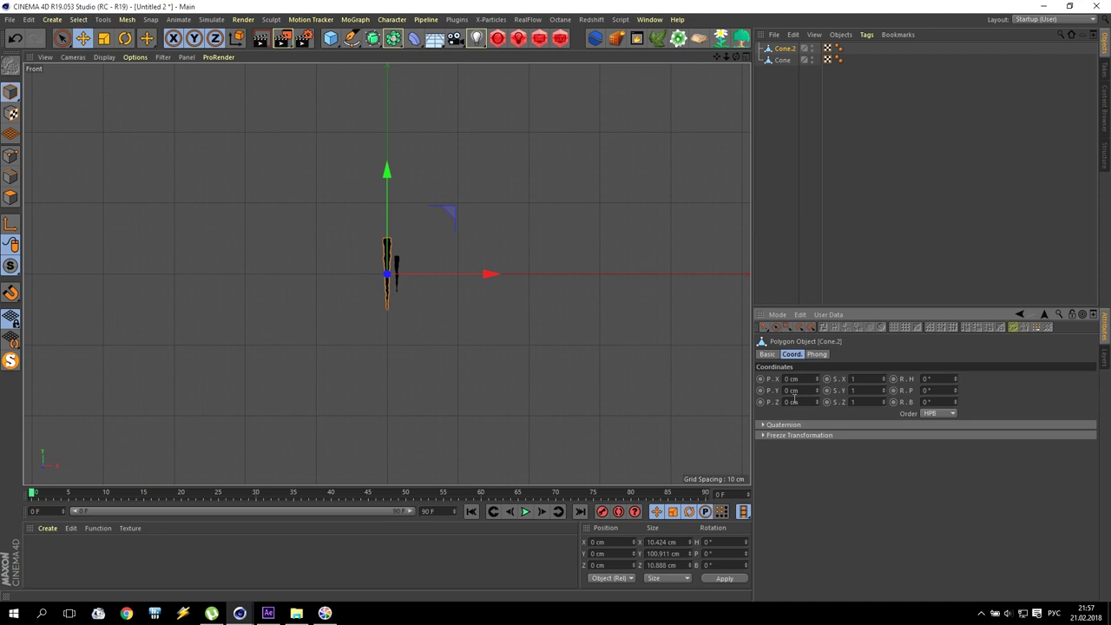
pyautogui.click(784, 60)
pyautogui.click(798, 379)
pyautogui.write('0')
pyautogui.click(797, 390)
pyautogui.write('0')
pyautogui.click(793, 401)
pyautogui.write('0')
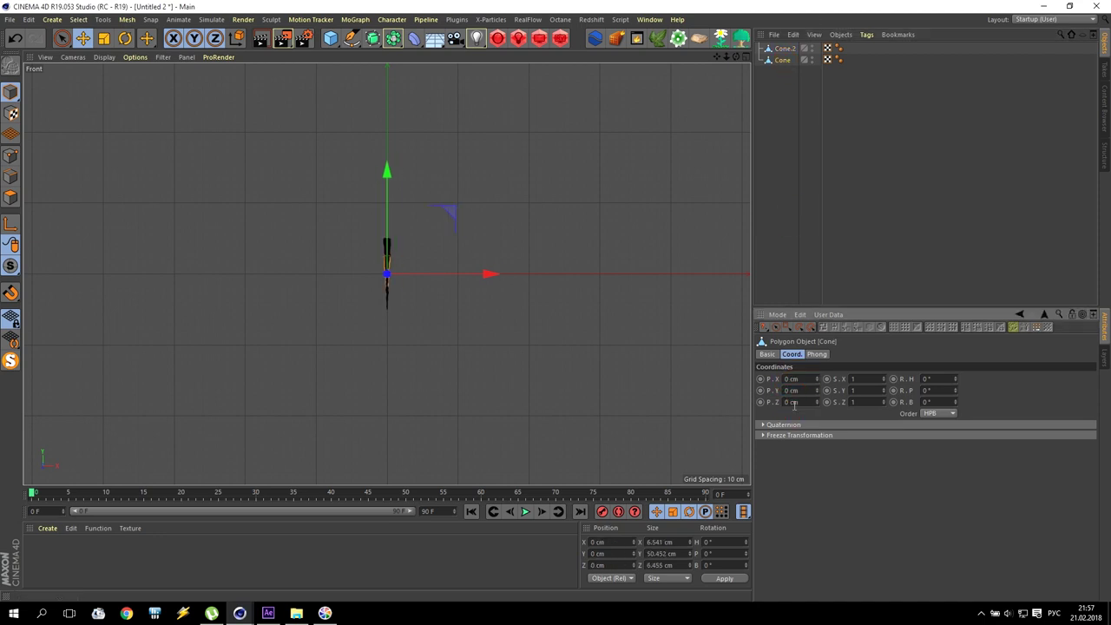
# Step: Lower both cones until their wide ends meet the origin, at about Y -24.4 cm for the shorter and -49 cm for the taller
pyautogui.scroll(5, 373, 278)
pyautogui.moveTo(403, 189); pyautogui.dragTo(408, 286)
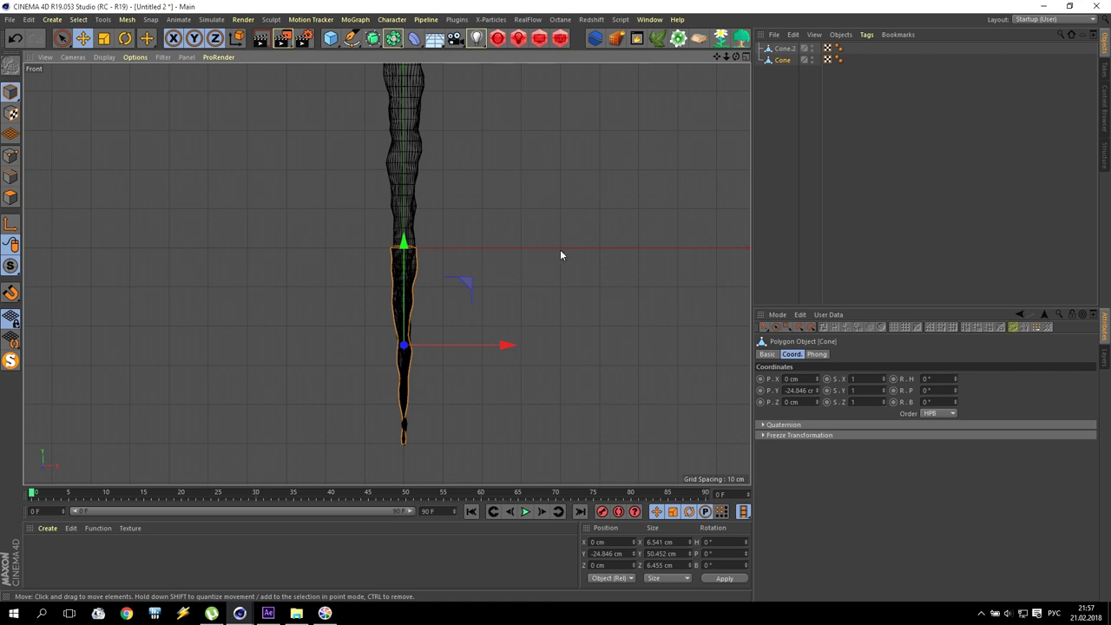
pyautogui.click(782, 49)
pyautogui.moveTo(404, 147); pyautogui.dragTo(401, 347)
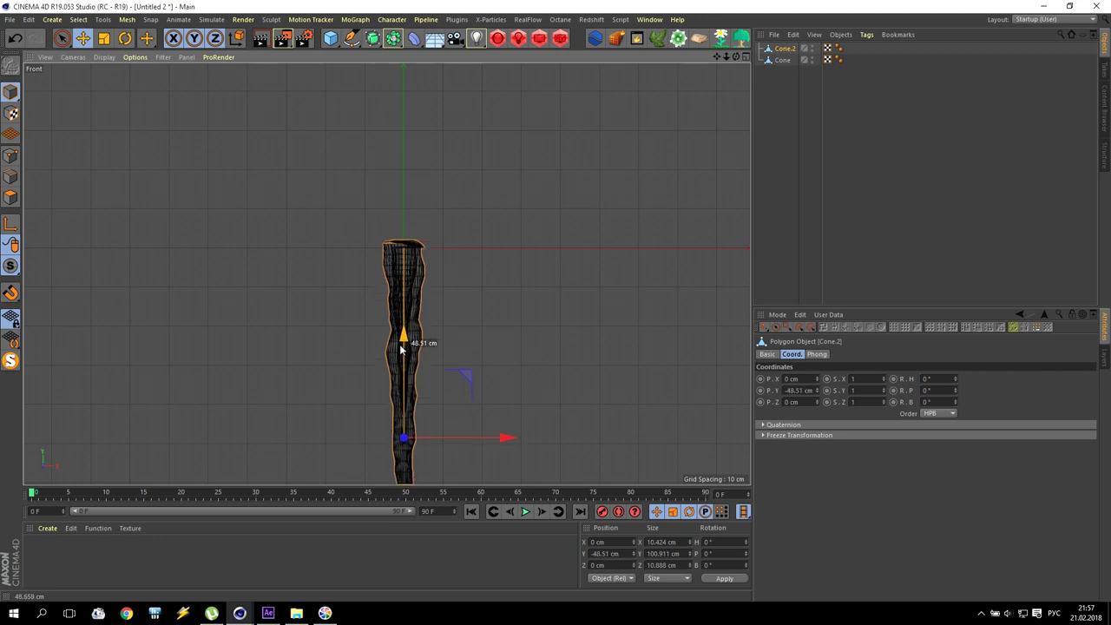
pyautogui.click(783, 60)
pyautogui.moveTo(404, 266); pyautogui.dragTo(405, 270)
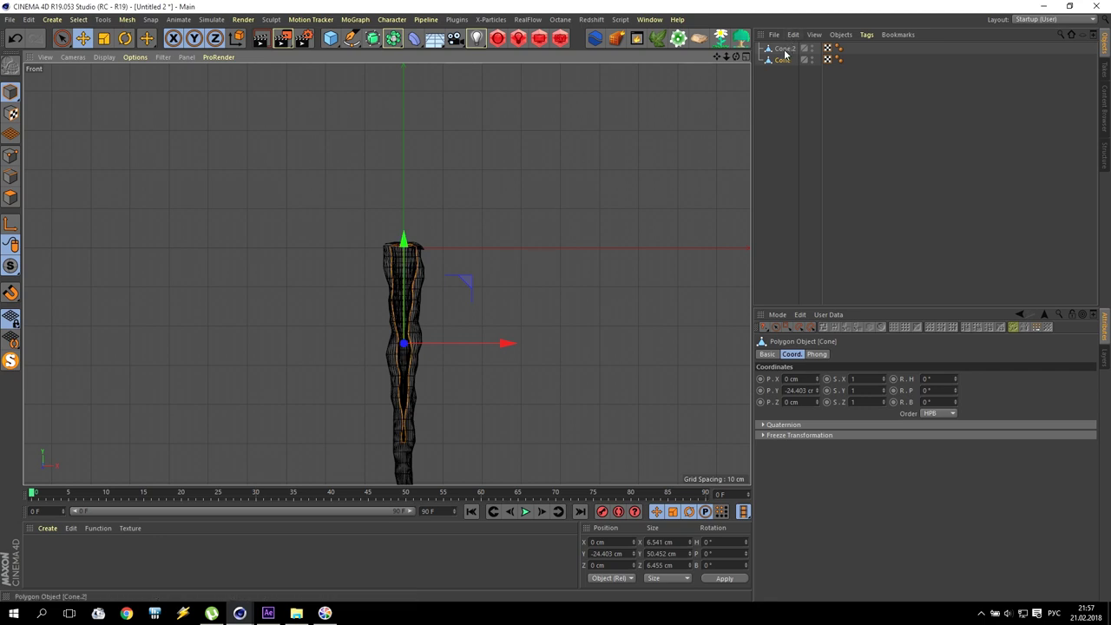
# Step: Use axis modification to raise both cones' pivot points to their wide upper ends, near Y 0 cm
pyautogui.click(783, 50)
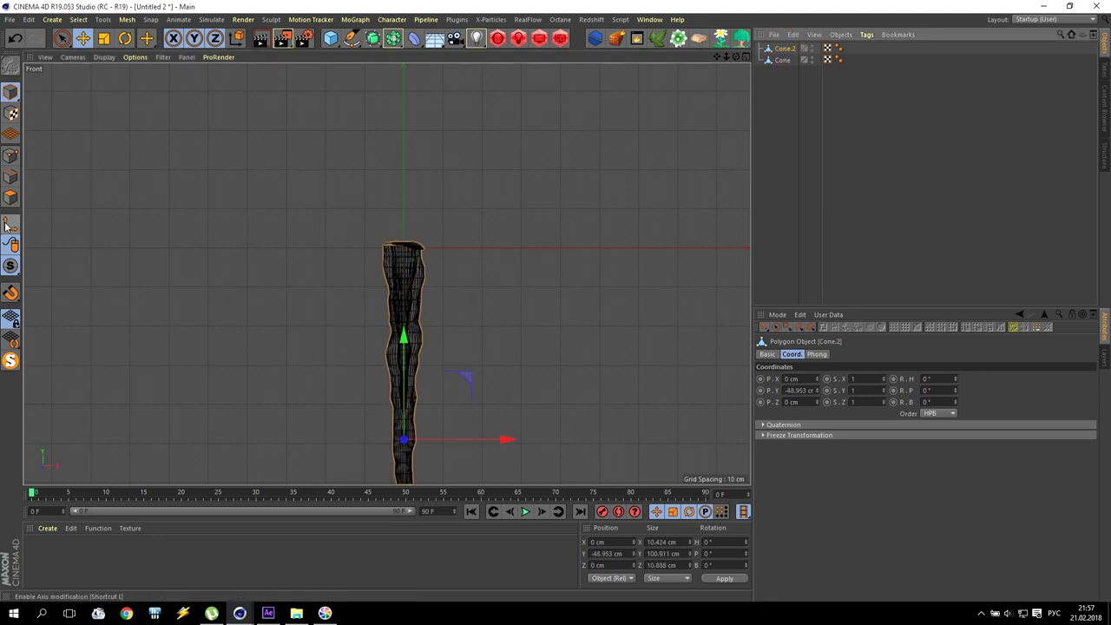
pyautogui.click(10, 225)
pyautogui.moveTo(404, 342); pyautogui.dragTo(414, 173)
pyautogui.click(779, 61)
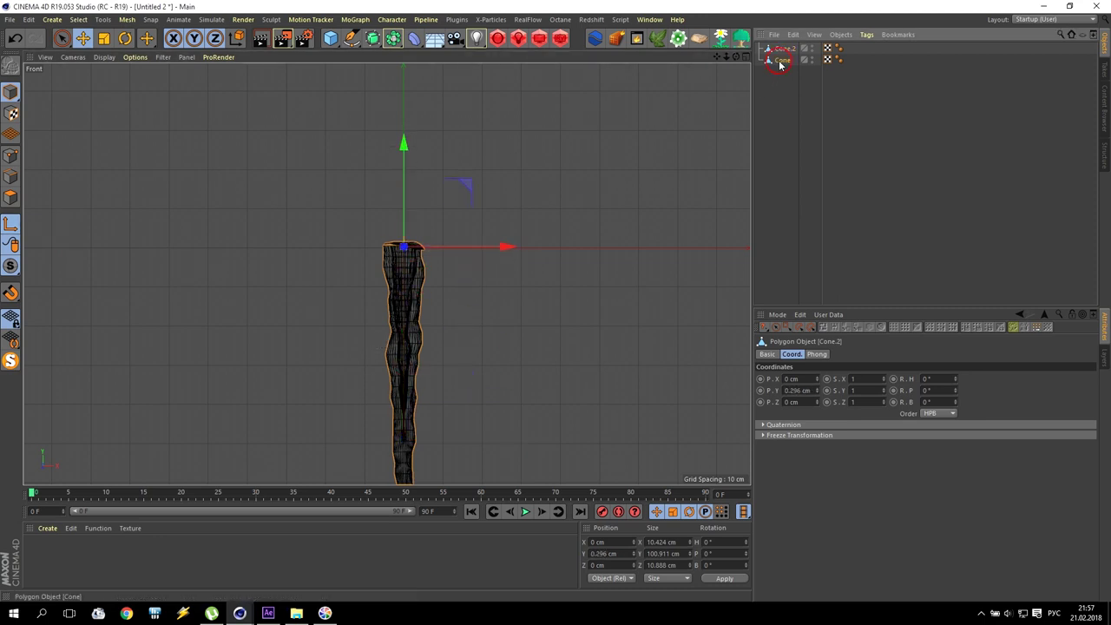
pyautogui.moveTo(406, 265); pyautogui.dragTo(408, 193)
pyautogui.click(11, 226)
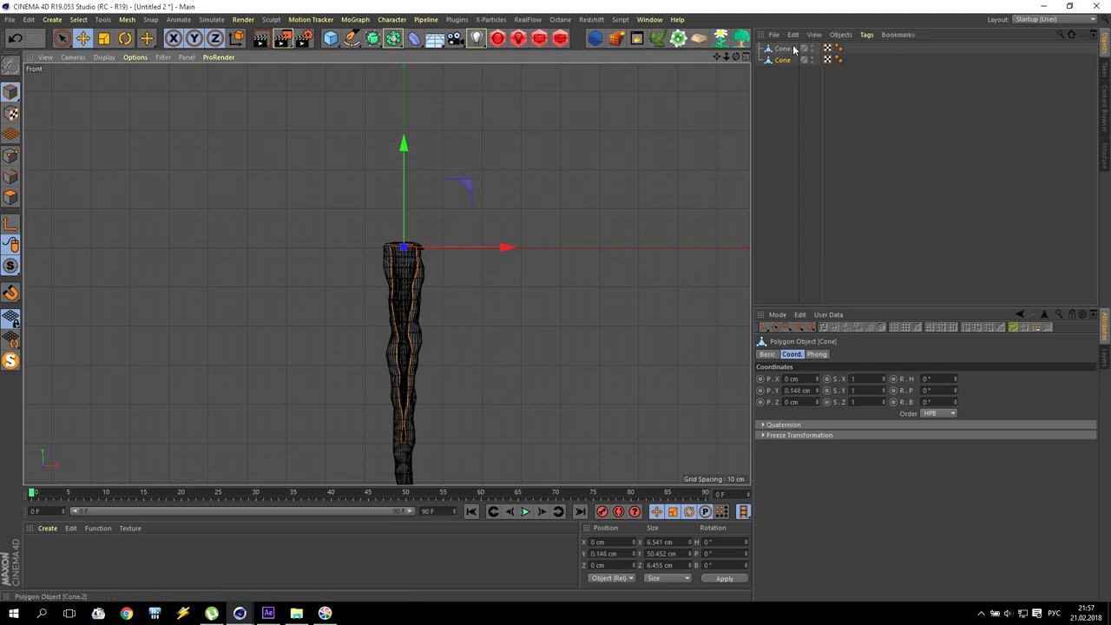
# Step: Nudge the taller cone slightly along X and return to the perspective view
pyautogui.click(790, 50)
pyautogui.moveTo(468, 254)
pyautogui.mouseDown()
pyautogui.moveTo(627, 249)
pyautogui.moveTo(470, 251)
pyautogui.mouseUp()
pyautogui.middleClick(510, 184)
pyautogui.middleClick(297, 213)
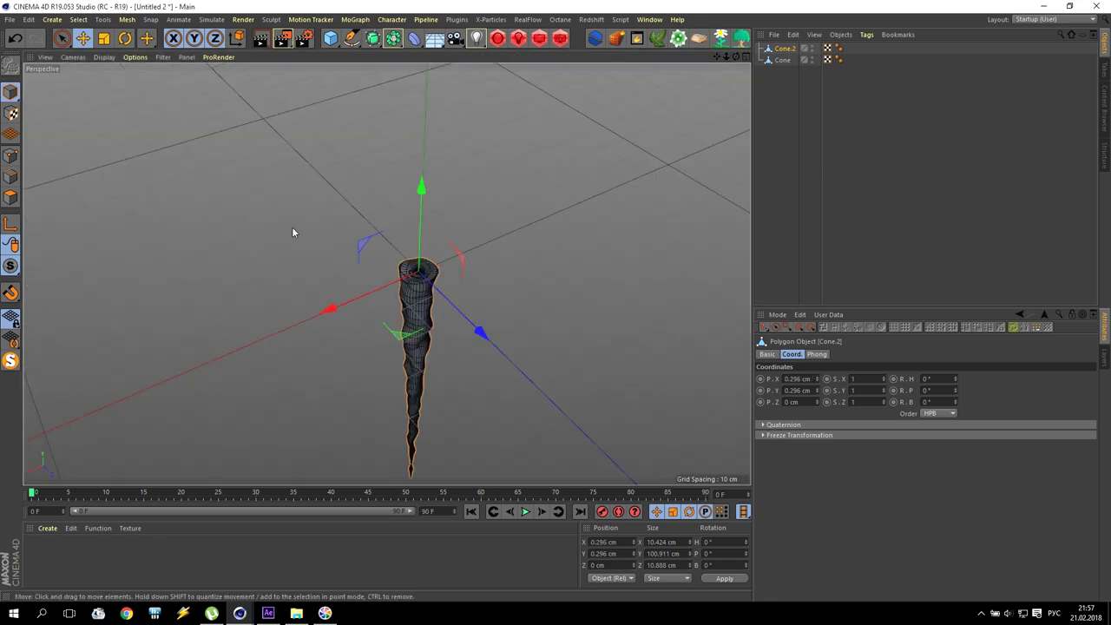
# Step: Create a MoGraph Cloner and nest both cone objects inside it
pyautogui.click(783, 107)
pyautogui.click(379, 37)
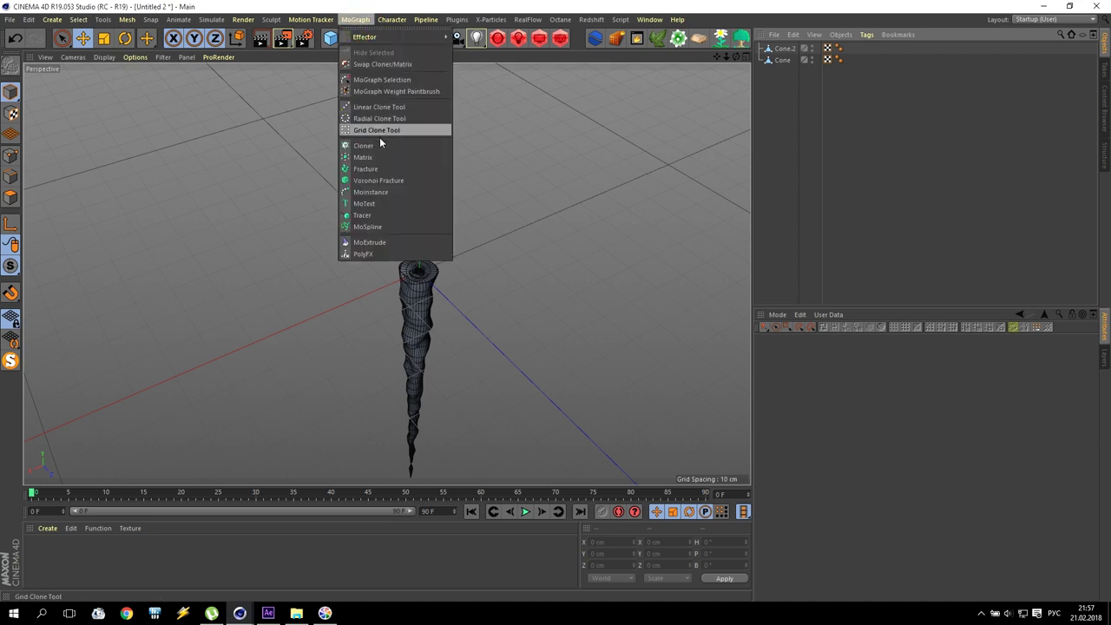
pyautogui.click(379, 145)
pyautogui.click(778, 62)
pyautogui.keyDown('shift'); pyautogui.click(782, 72); pyautogui.keyUp('shift')
pyautogui.moveTo(783, 63); pyautogui.dragTo(784, 49)
pyautogui.click(783, 49)
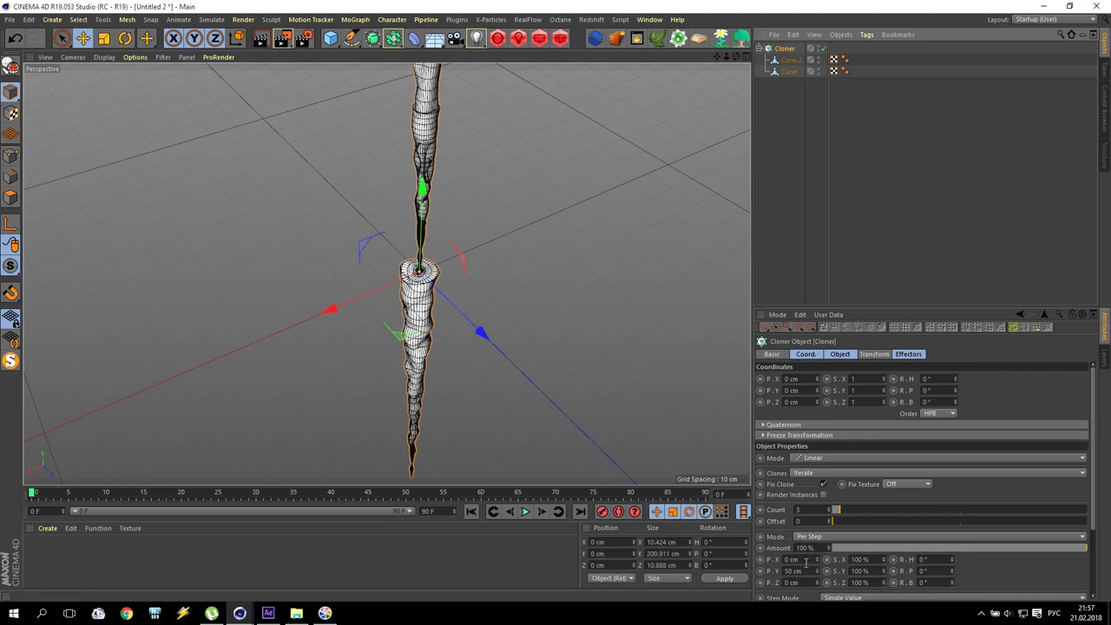
# Step: Set the Cloner's per-step offset to 10 cm in X and 0 cm in Y
pyautogui.click(804, 570)
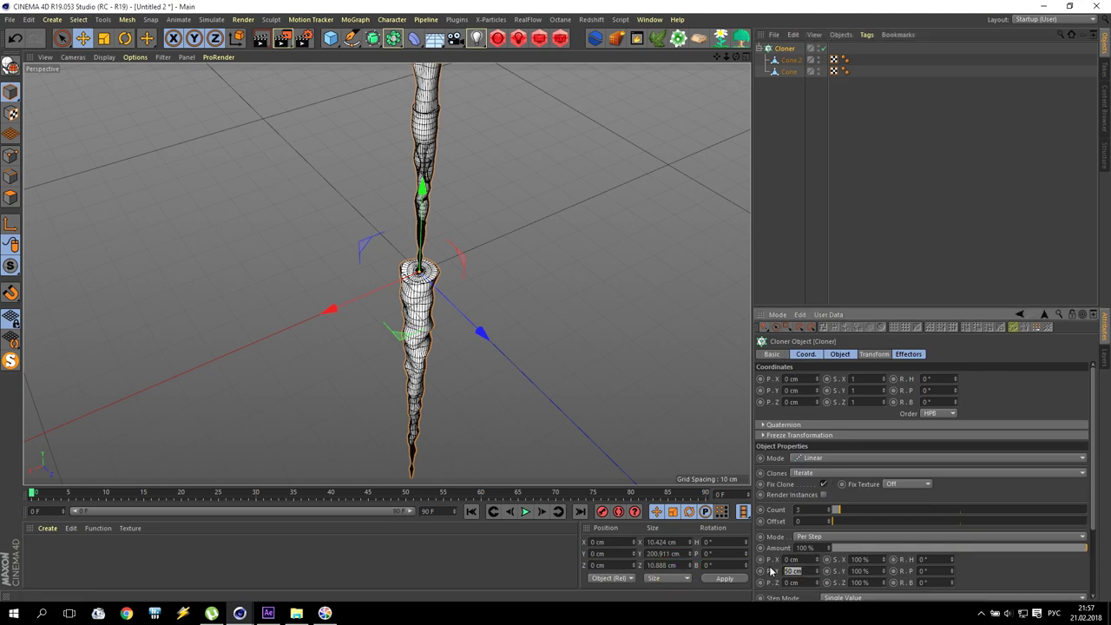
pyautogui.write('0')
pyautogui.press('Return')
pyautogui.moveTo(817, 561)
pyautogui.mouseDown()
pyautogui.moveTo(816, 532)
pyautogui.moveTo(816, 565)
pyautogui.mouseUp()
pyautogui.scroll(-3, 471, 372)
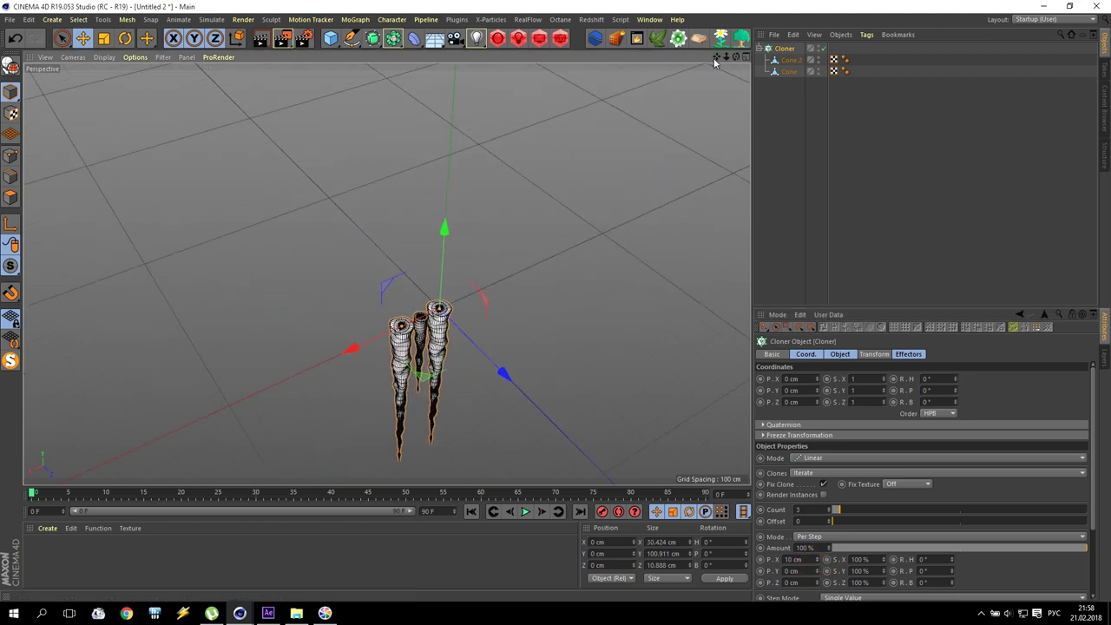
# Step: Raise the Cloner's clone count to 70 to form a long row of icicles
pyautogui.moveTo(715, 57); pyautogui.dragTo(723, 2)
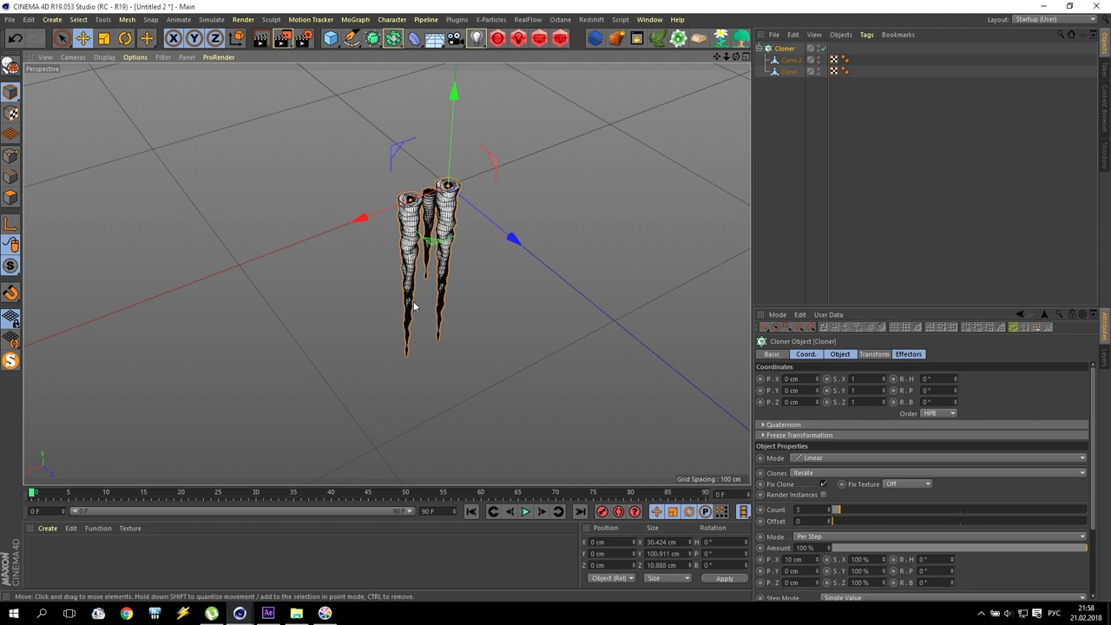
pyautogui.keyDown('alt'); pyautogui.moveTo(269, 239); pyautogui.dragTo(590, 196); pyautogui.keyUp('alt')
pyautogui.moveTo(829, 512); pyautogui.dragTo(682, 357)
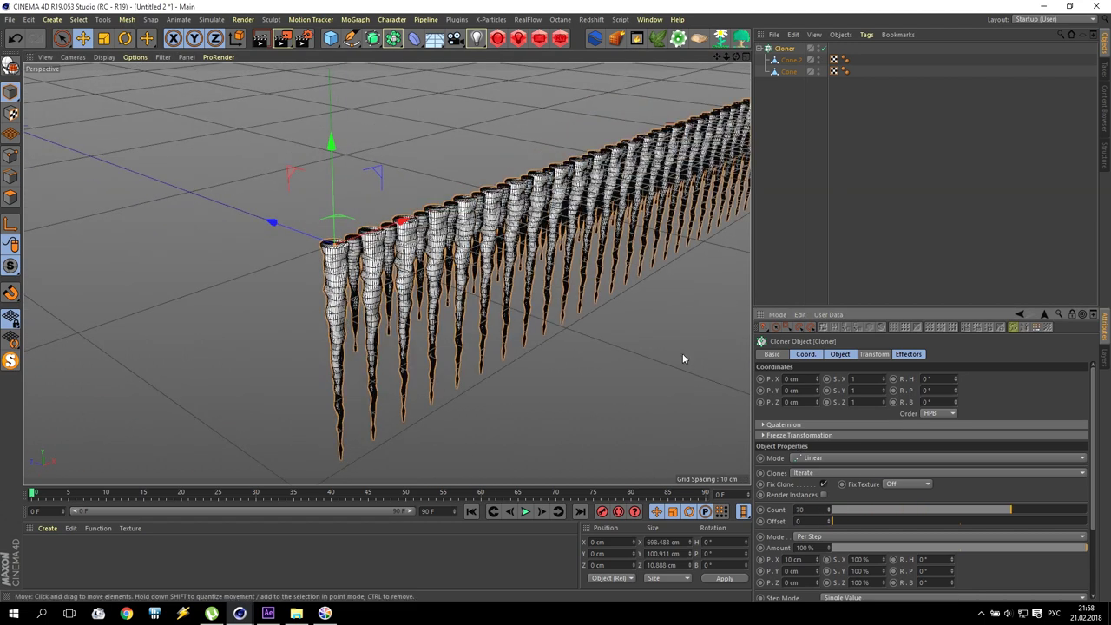
pyautogui.moveTo(717, 58); pyautogui.dragTo(427, 123)
pyautogui.scroll(-2, 402, 327)
pyautogui.scroll(1, 227, 398)
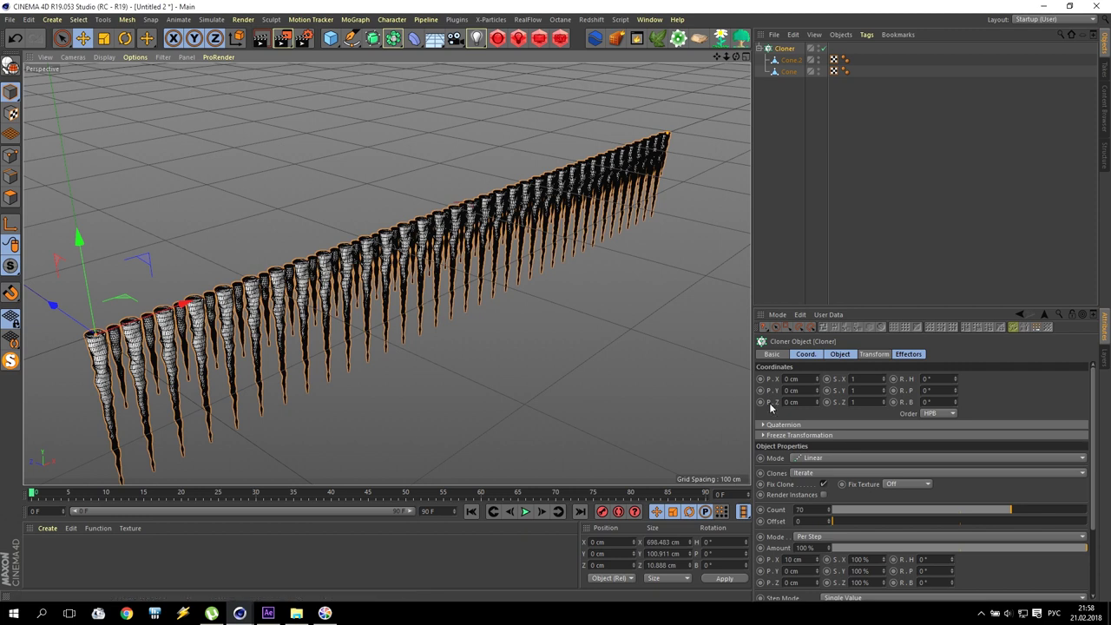
# Step: Switch the Cloner's clone order from Iterate to Random so the two cone sizes mix irregularly
pyautogui.click(840, 355)
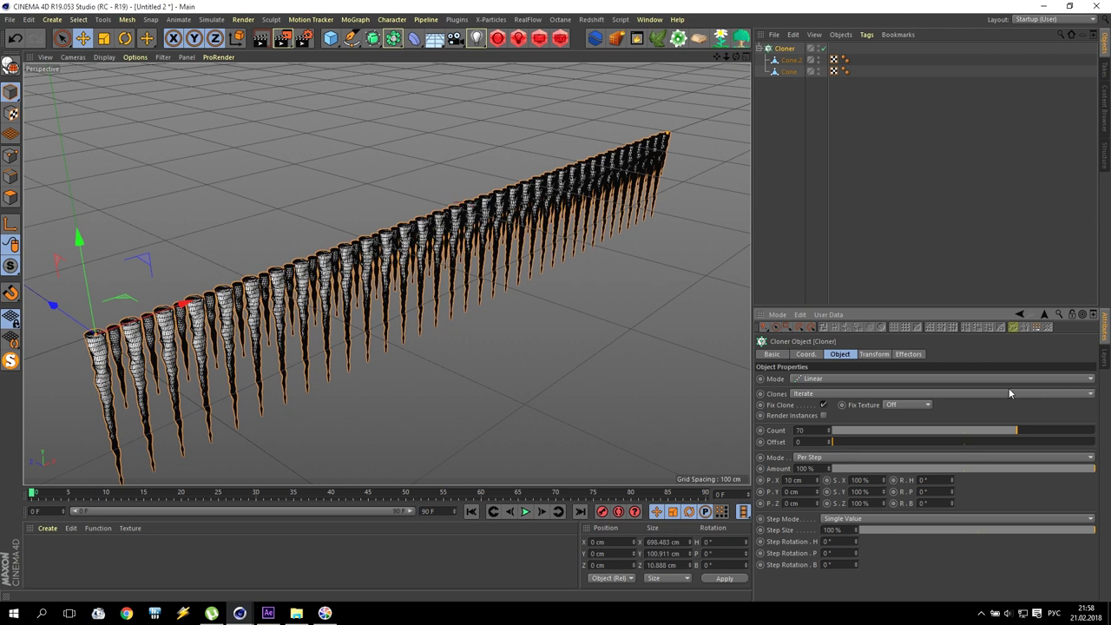
pyautogui.click(805, 398)
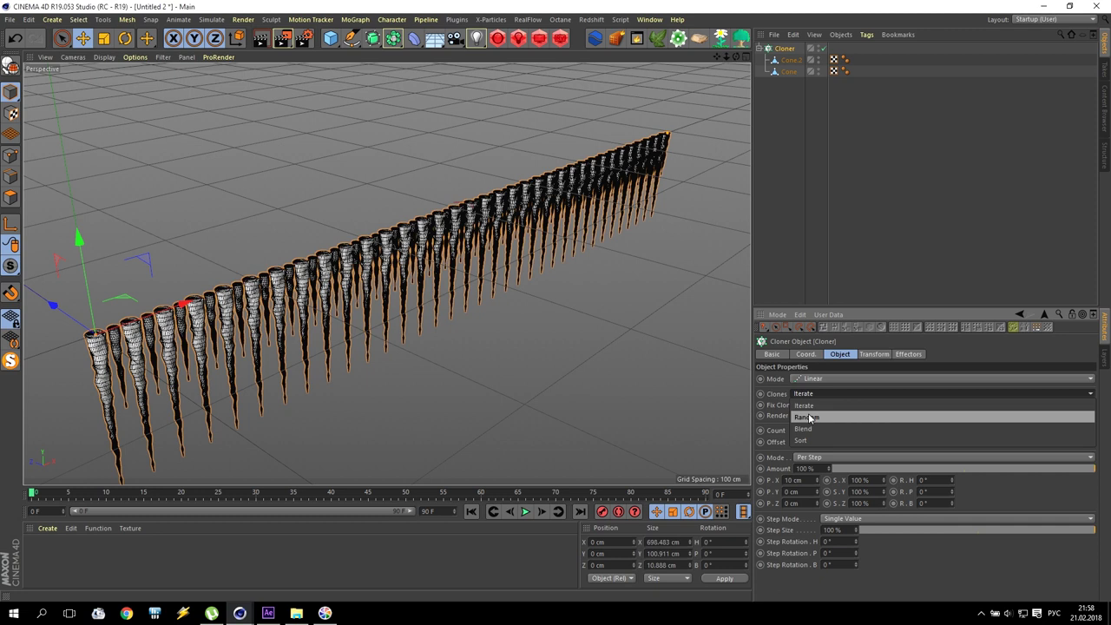
pyautogui.click(811, 416)
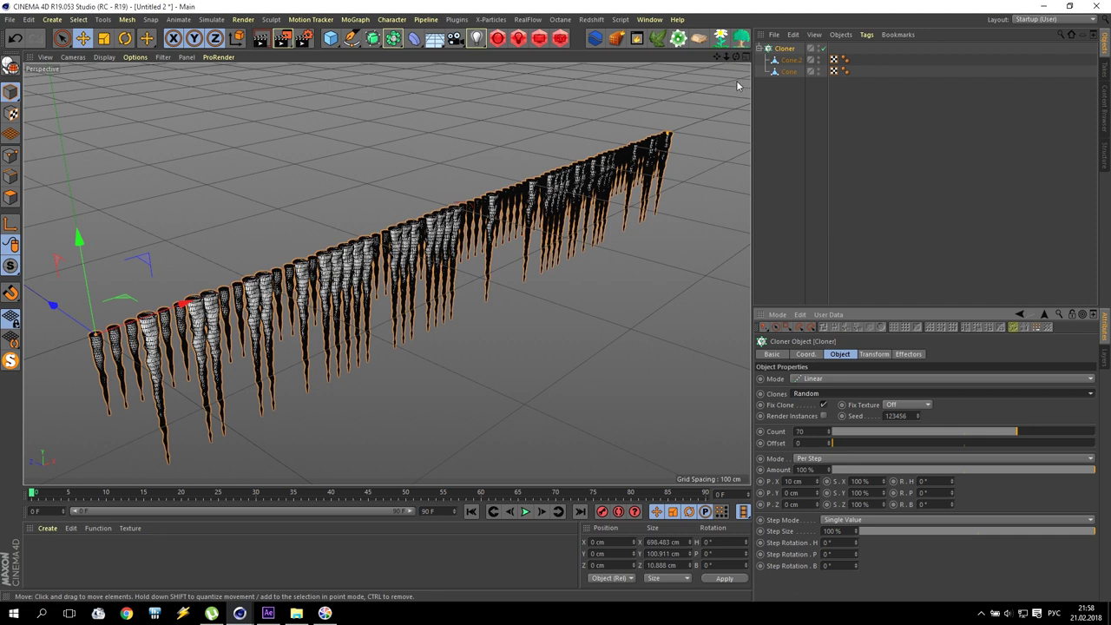
# Step: Add a MoGraph Random effector to the selected Cloner
pyautogui.click(778, 49)
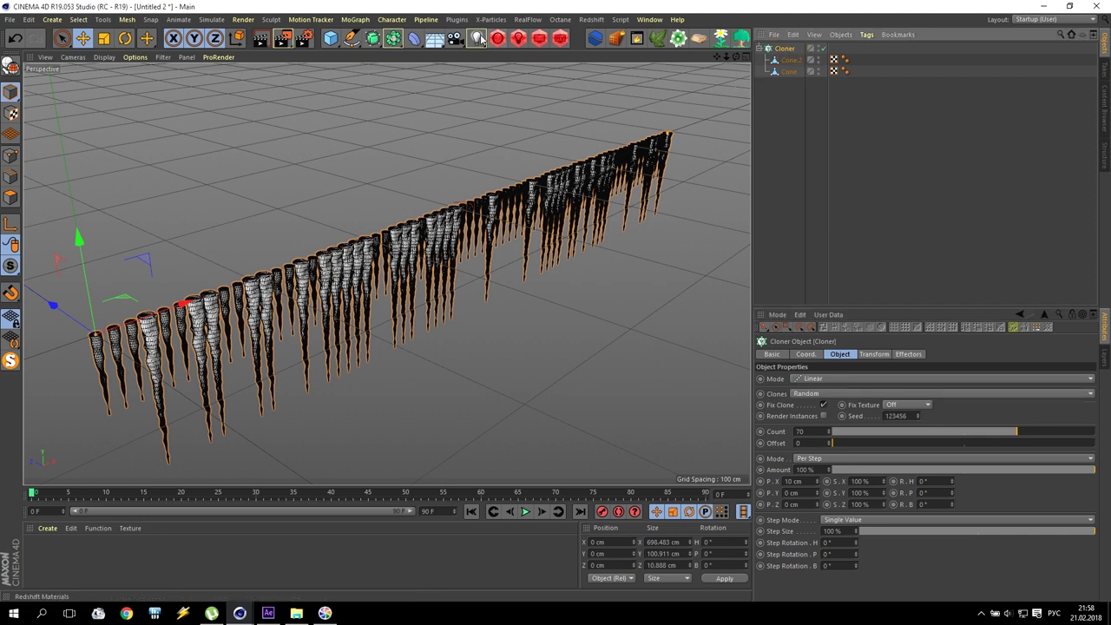
pyautogui.click(355, 19)
pyautogui.moveTo(360, 41)
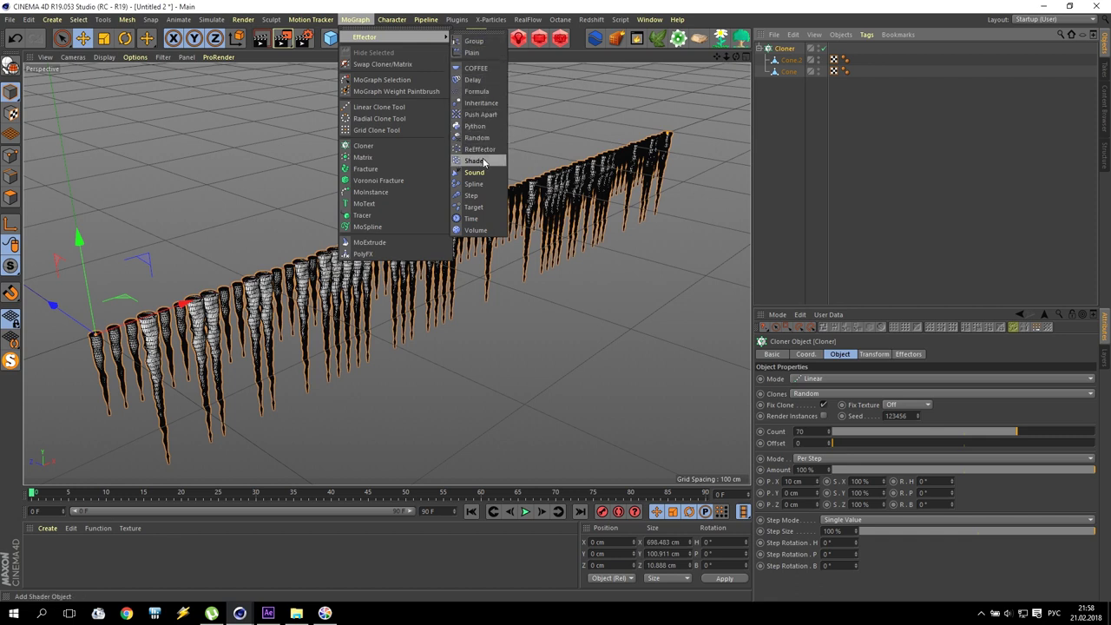
pyautogui.click(476, 138)
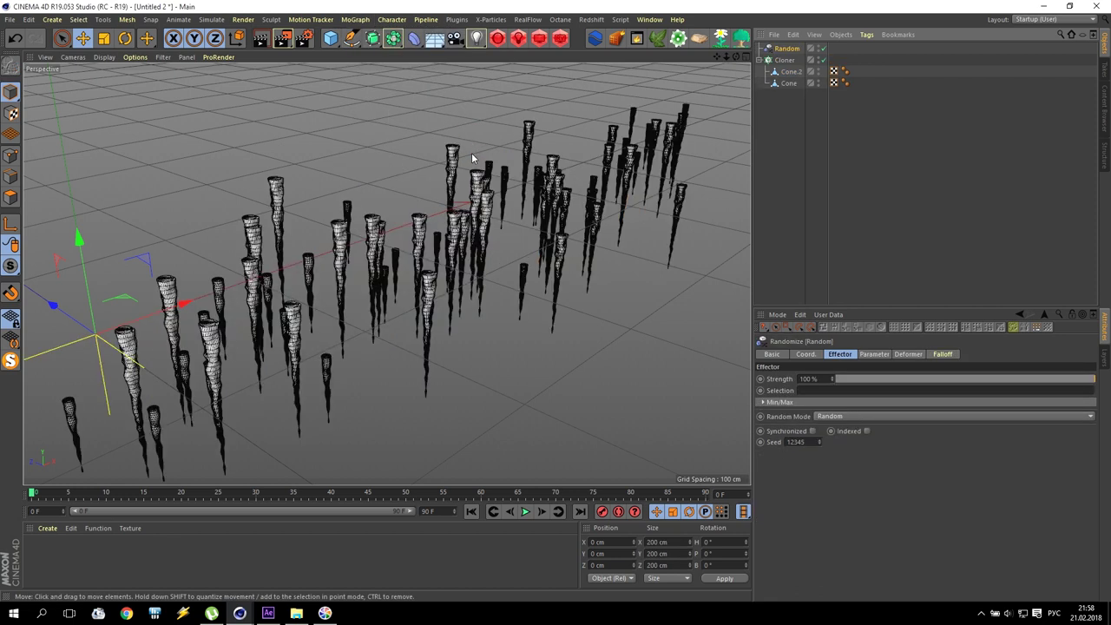
# Step: Set the Random effector's position variation to 0 cm in Y and Z, keeping only the X variation
pyautogui.moveTo(388, 302)
pyautogui.keyDown('alt'); pyautogui.mouseDown()
pyautogui.moveTo(494, 300)
pyautogui.moveTo(392, 324)
pyautogui.moveTo(94, 260)
pyautogui.moveTo(435, 276)
pyautogui.moveTo(345, 276)
pyautogui.moveTo(351, 256)
pyautogui.moveTo(613, 131)
pyautogui.mouseUp(); pyautogui.keyUp('alt')
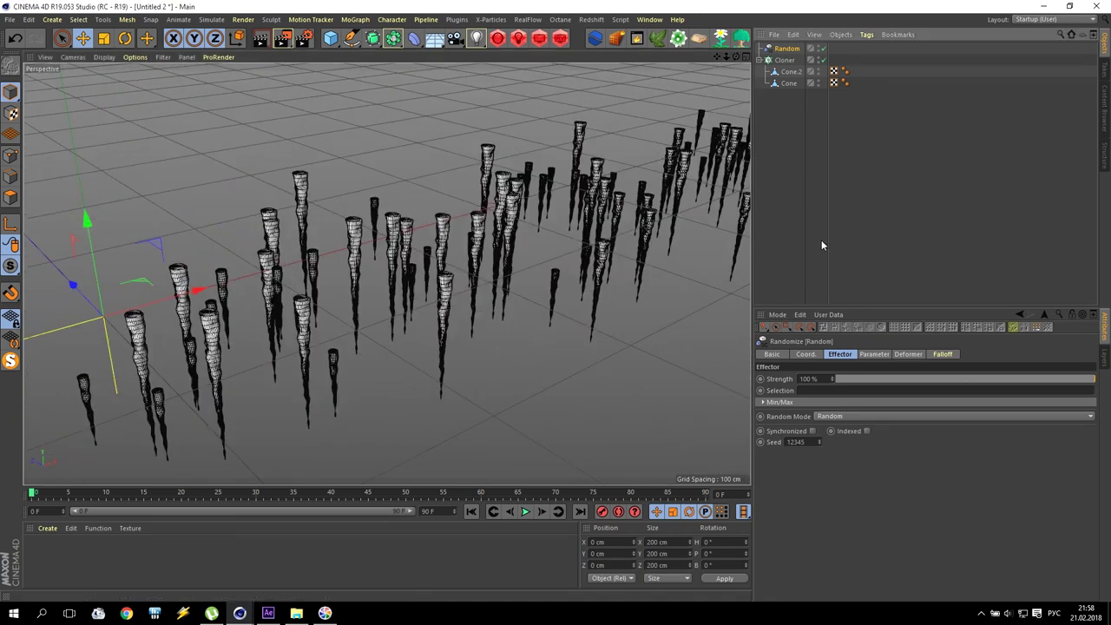
pyautogui.click(874, 354)
pyautogui.moveTo(835, 411); pyautogui.dragTo(701, 411)
pyautogui.write('5')
pyautogui.moveTo(833, 423); pyautogui.dragTo(672, 422)
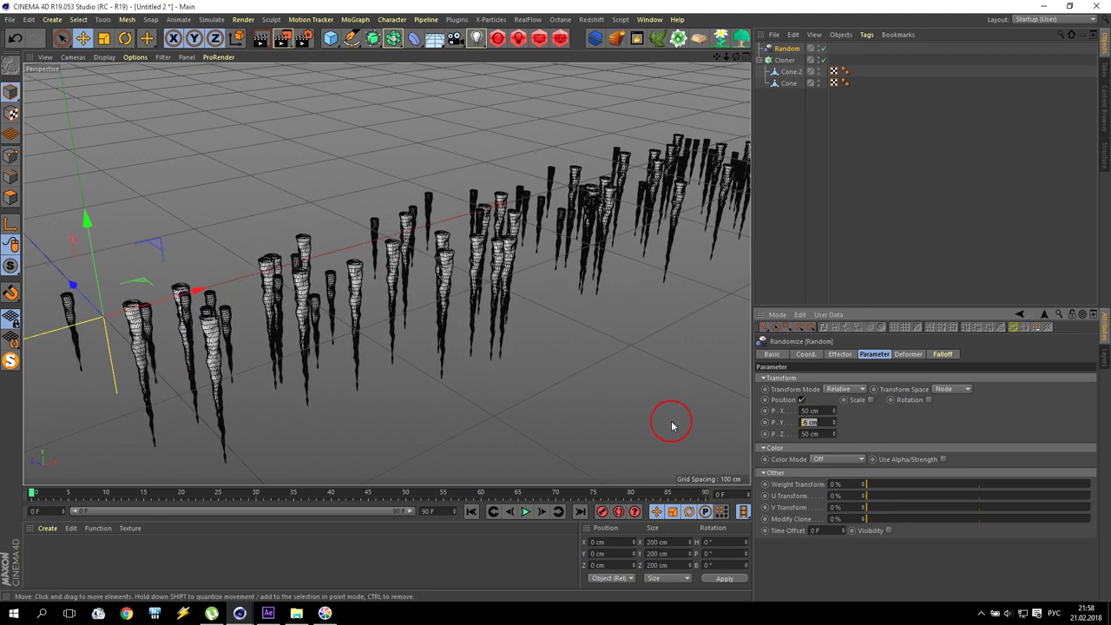
pyautogui.write('0')
pyautogui.press('Return')
pyautogui.middleClick(602, 309)
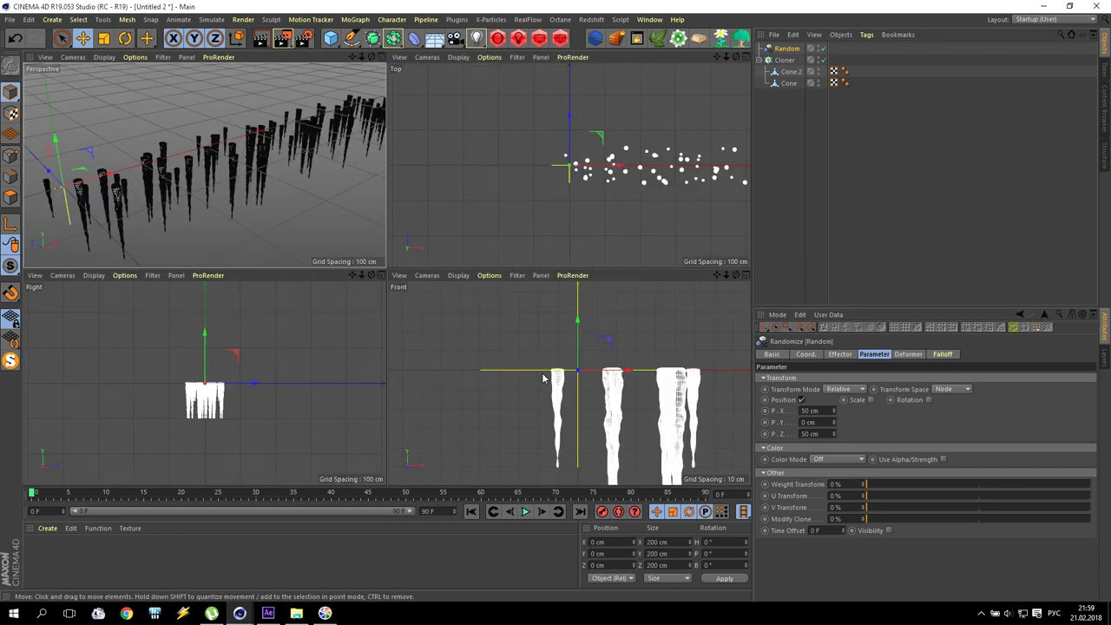
pyautogui.middleClick(346, 243)
pyautogui.moveTo(833, 434); pyautogui.dragTo(570, 439)
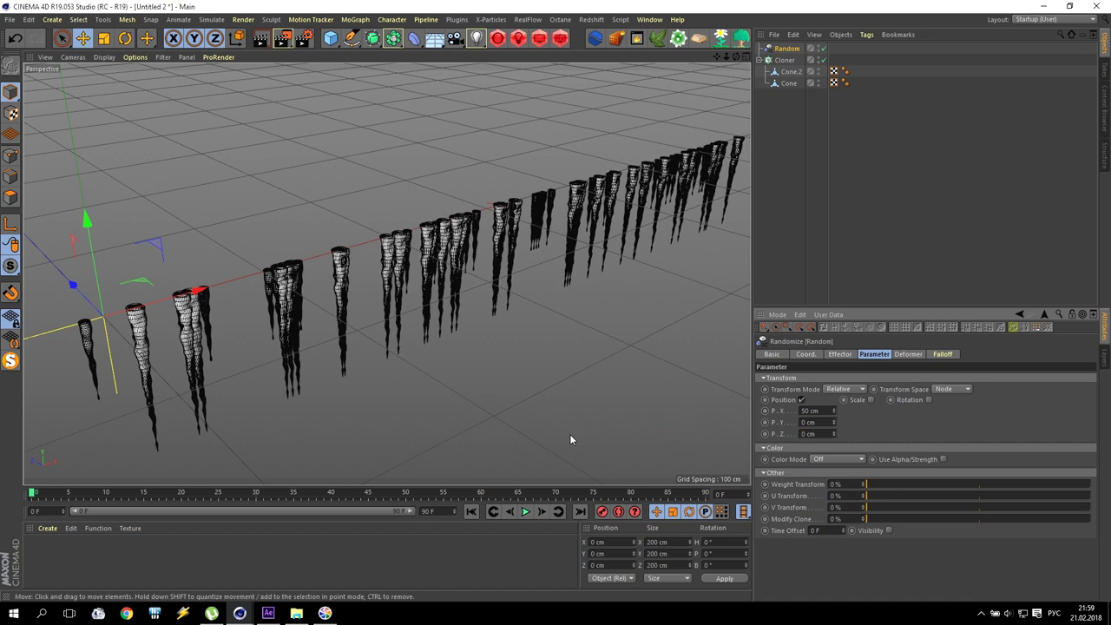
# Step: Try a 10 cm X position variation on the Random effector and restore it to 50 cm
pyautogui.moveTo(834, 411); pyautogui.dragTo(683, 404)
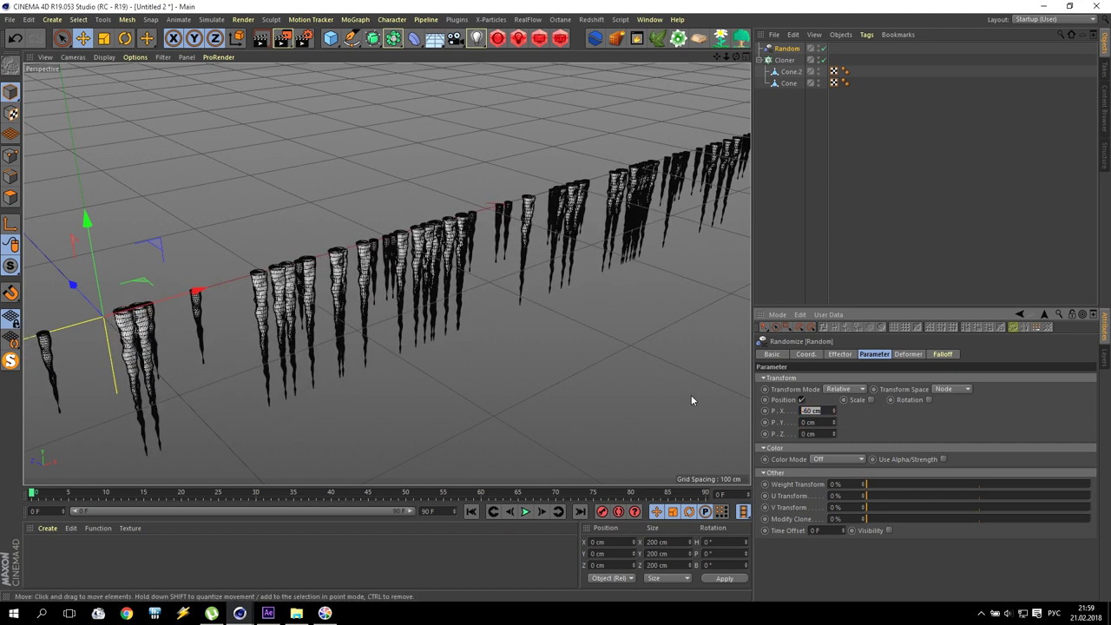
pyautogui.write('10')
pyautogui.press('Return')
pyautogui.moveTo(833, 410); pyautogui.dragTo(622, 403)
pyautogui.write('50')
pyautogui.press('Return')
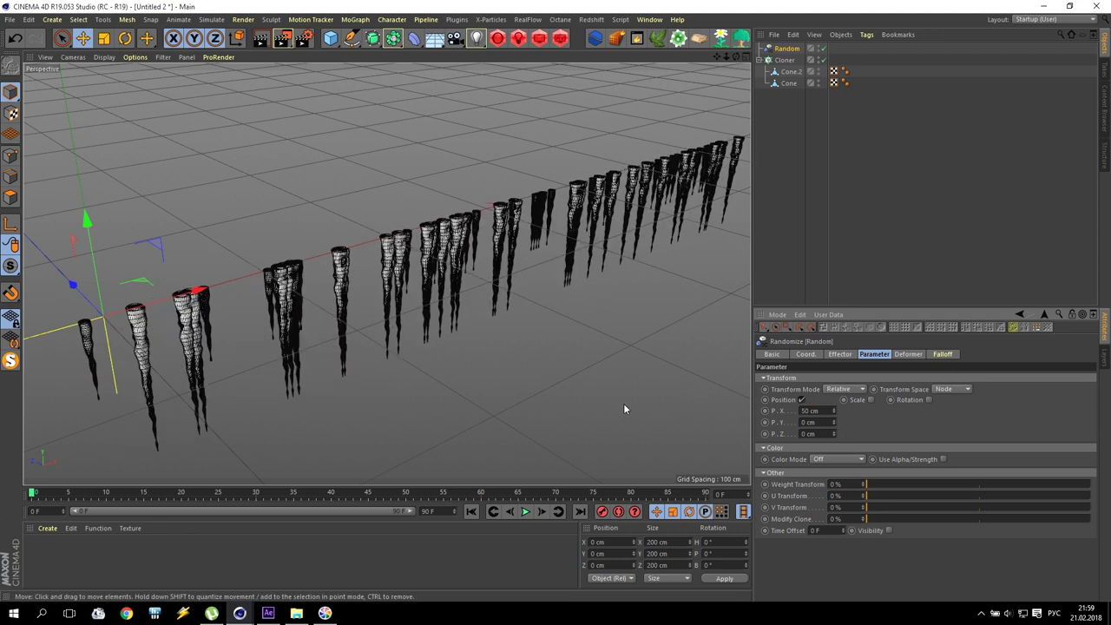
# Step: Enable scale variation in the Random effector and compare Uniform Scale on and off, leaving it off
pyautogui.click(871, 400)
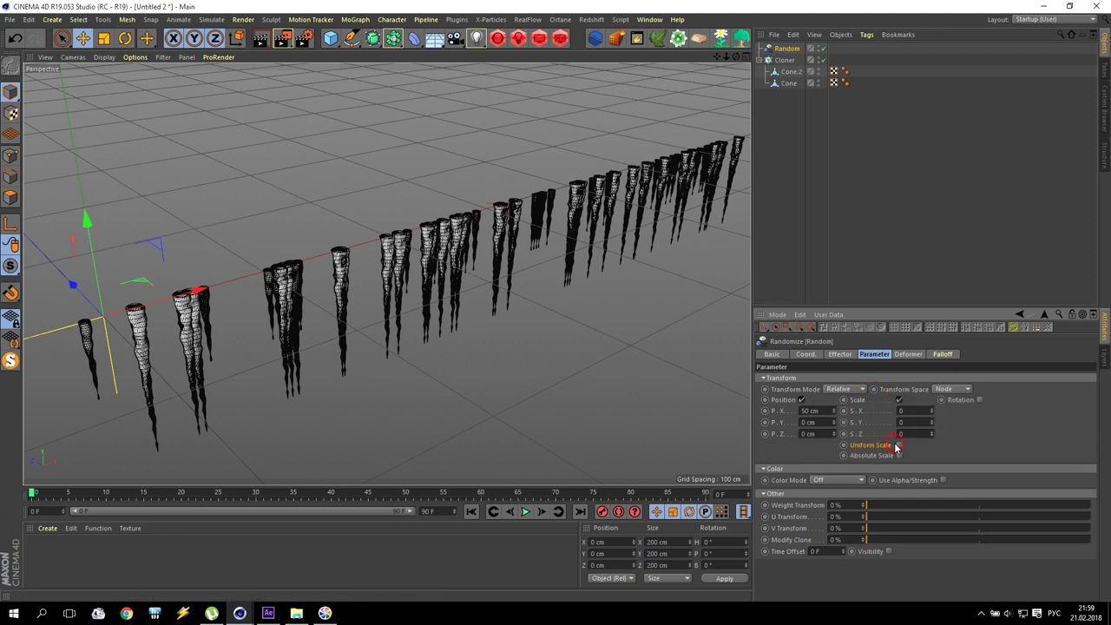
pyautogui.click(899, 445)
pyautogui.click(900, 425)
pyautogui.click(899, 445)
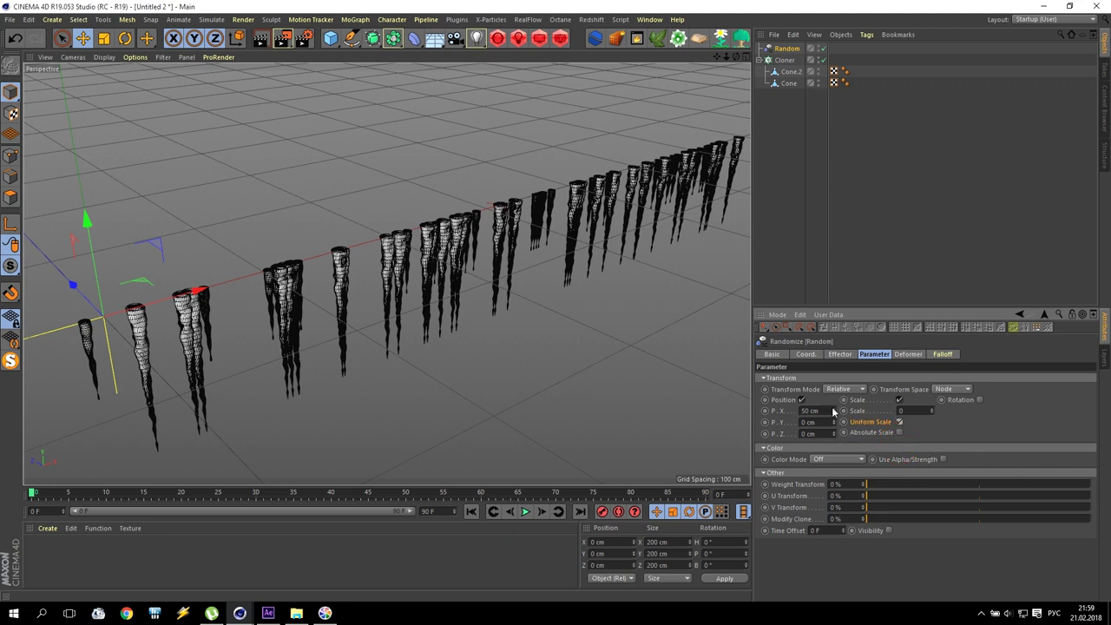
pyautogui.click(900, 423)
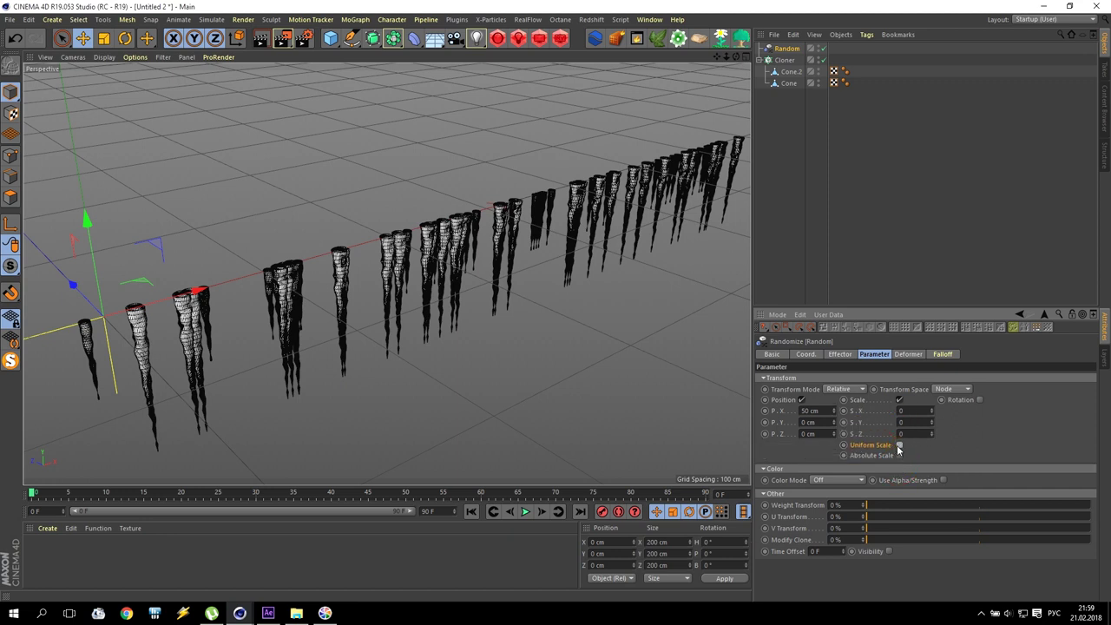
pyautogui.click(898, 445)
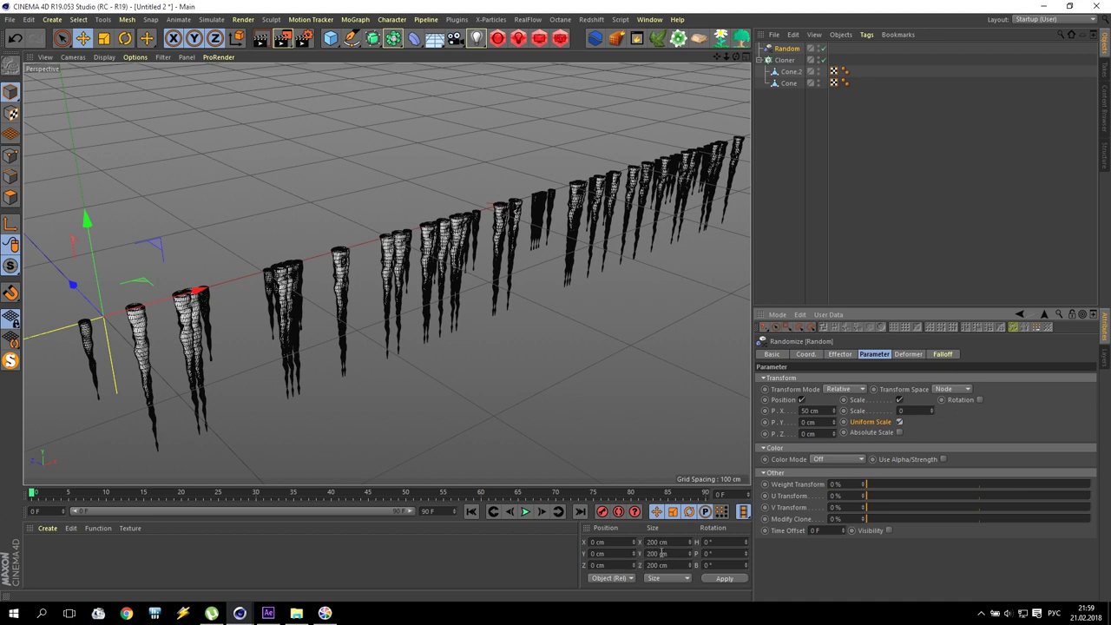
pyautogui.click(899, 422)
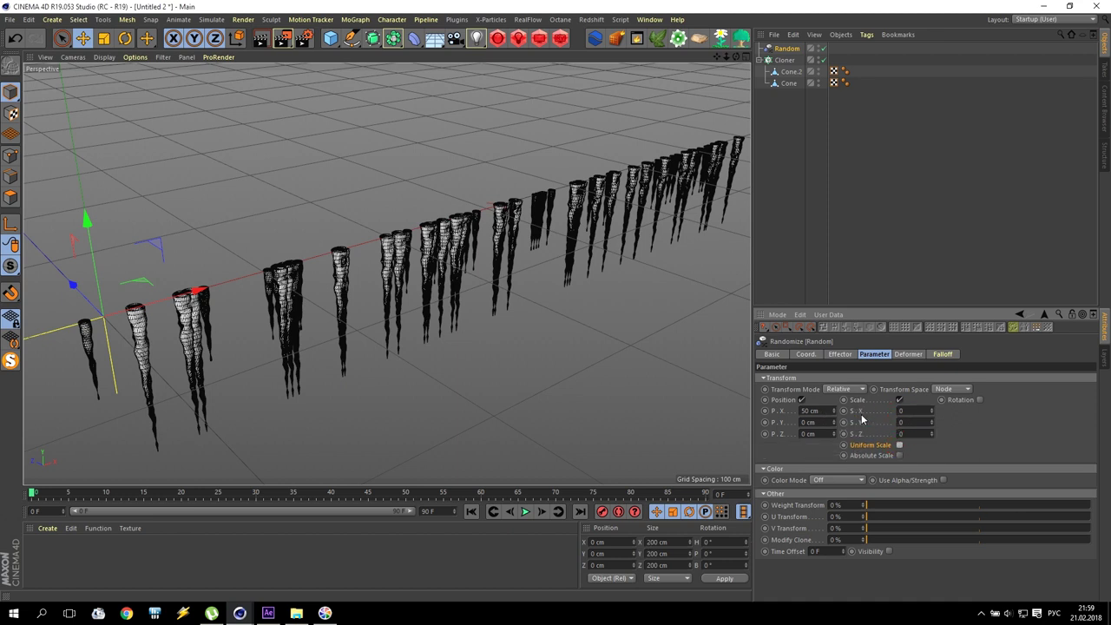
# Step: Set the Random effector's scale variation to 0.5 in X, Y and Z
pyautogui.click(916, 410)
pyautogui.click(913, 422)
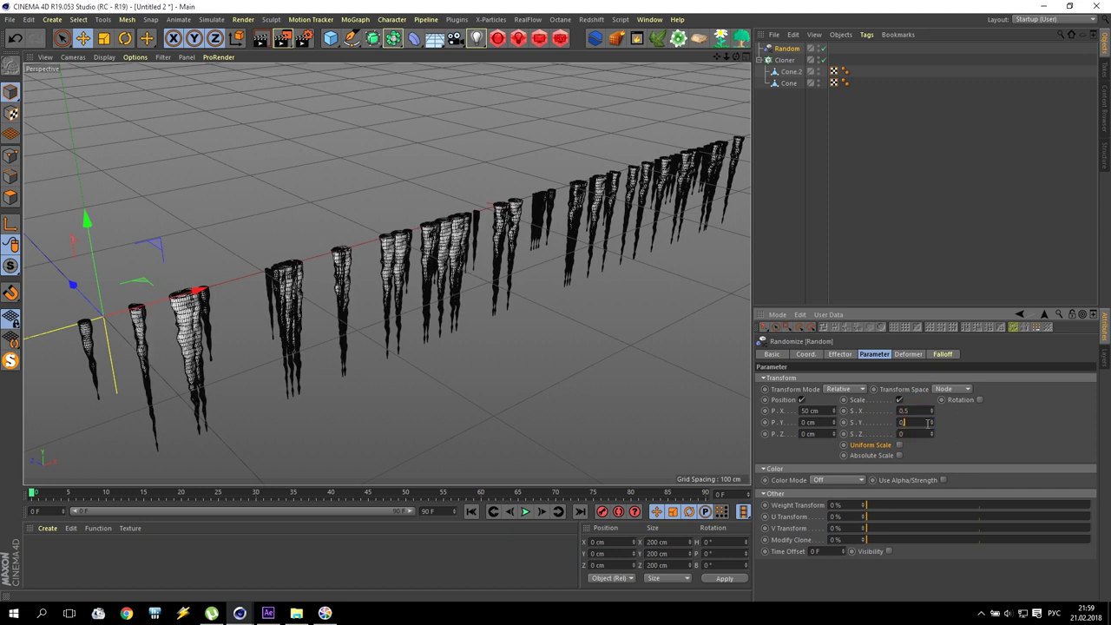
pyautogui.click(910, 432)
pyautogui.write(',5')
pyautogui.press('Return')
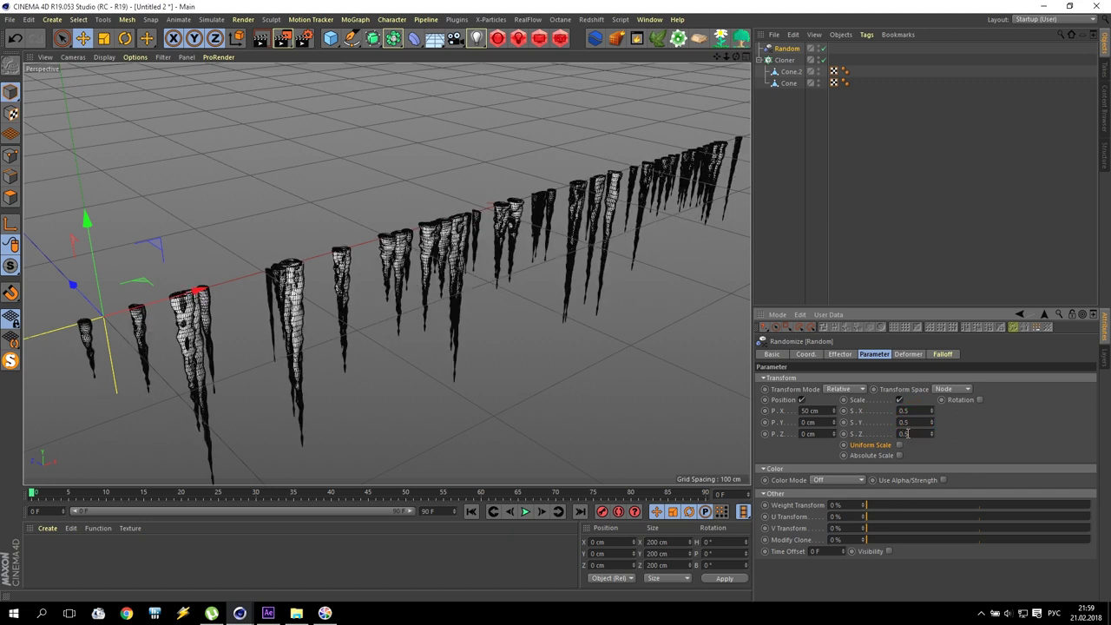
# Step: Enable rotation variation in the Random effector and set its heading (R.H) to 360°
pyautogui.keyDown('alt'); pyautogui.moveTo(539, 259); pyautogui.dragTo(503, 242); pyautogui.keyUp('alt')
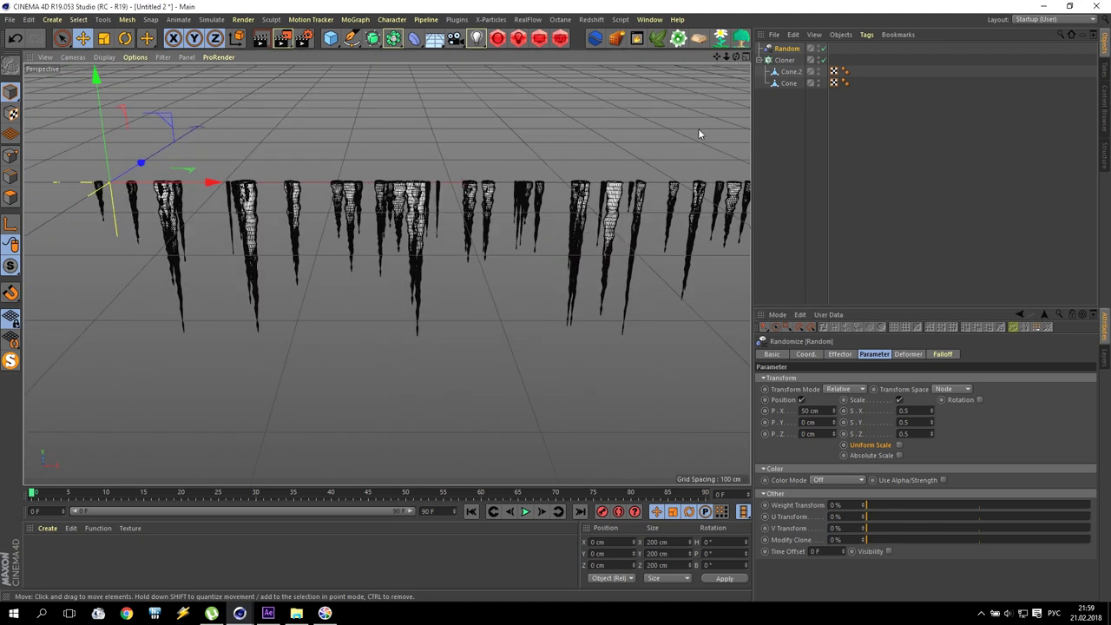
pyautogui.click(791, 75)
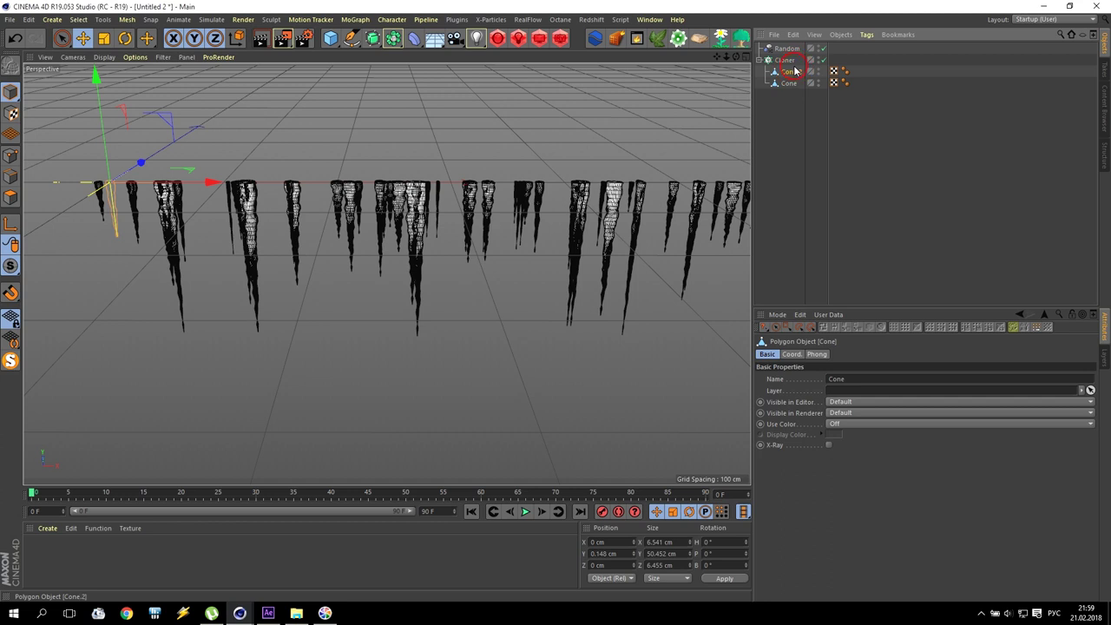
pyautogui.click(787, 49)
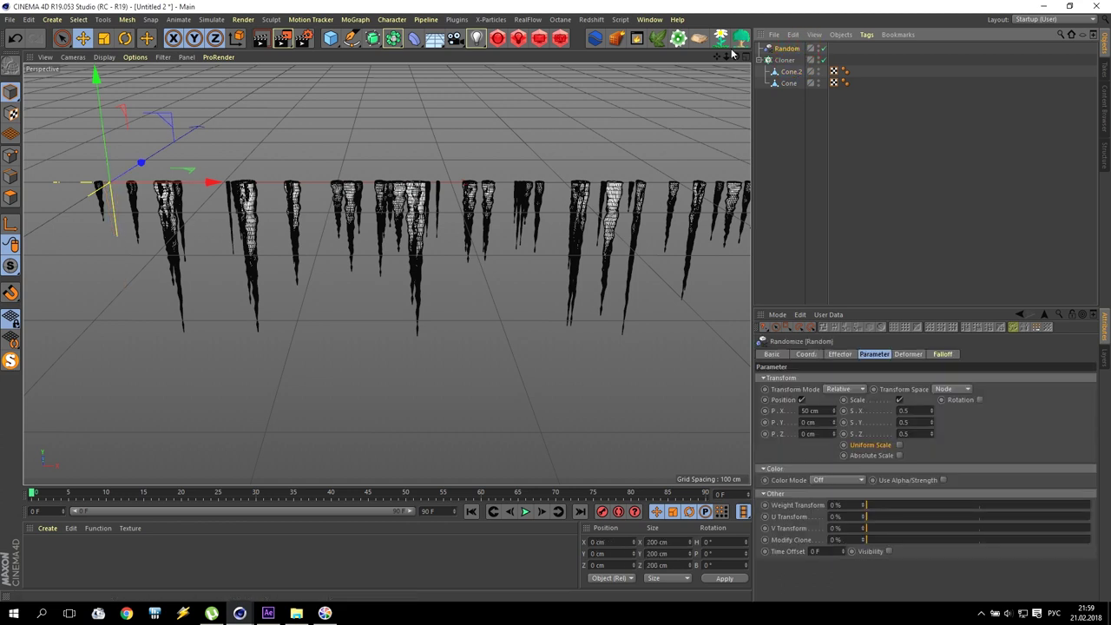
pyautogui.moveTo(726, 56); pyautogui.dragTo(387, 273)
pyautogui.moveTo(725, 57); pyautogui.dragTo(569, 69)
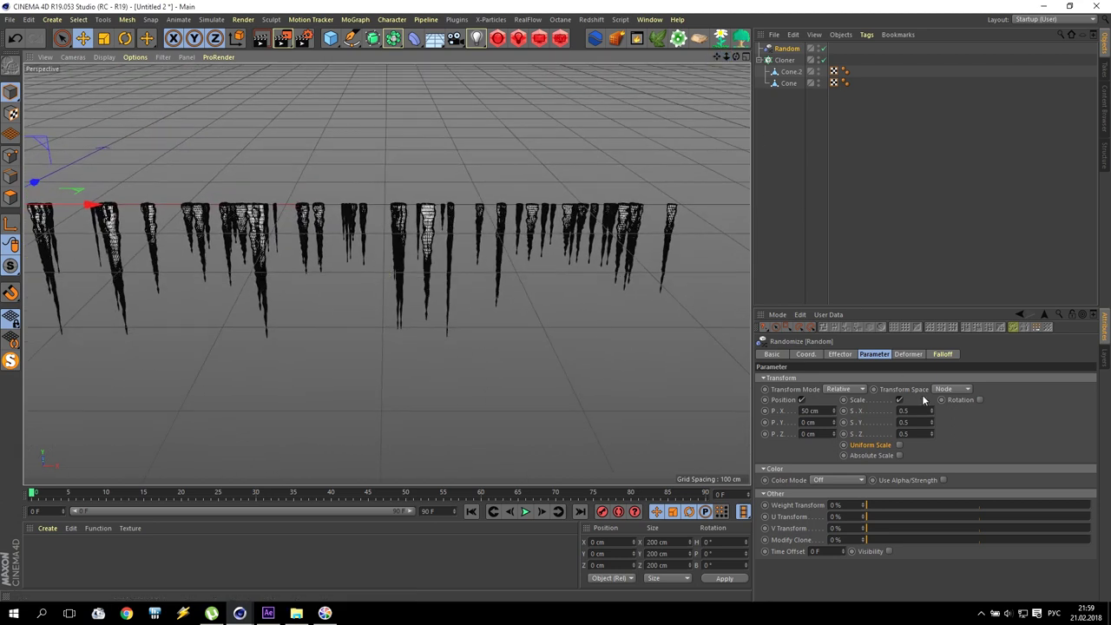
pyautogui.click(979, 400)
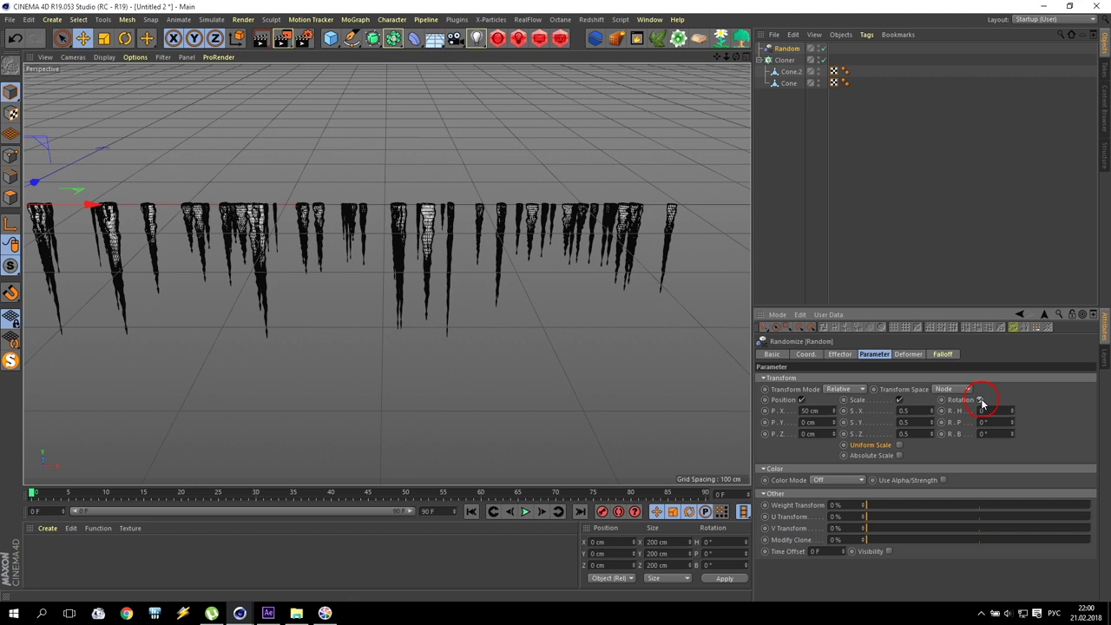
pyautogui.moveTo(1000, 412); pyautogui.dragTo(706, 412)
pyautogui.write('36')
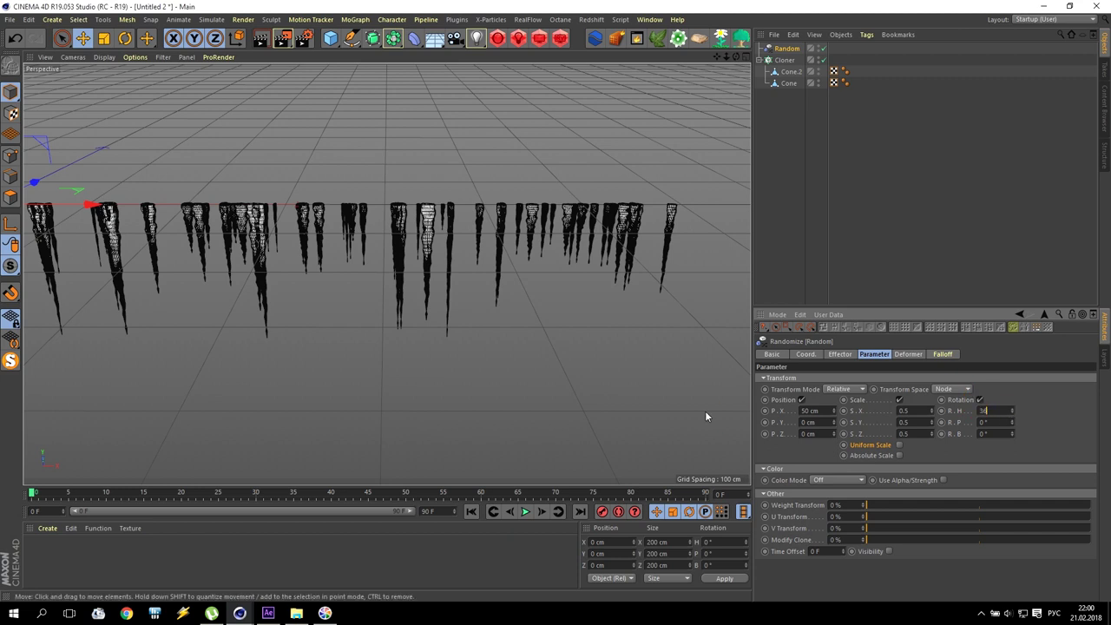
pyautogui.write('0')
pyautogui.press('Return')
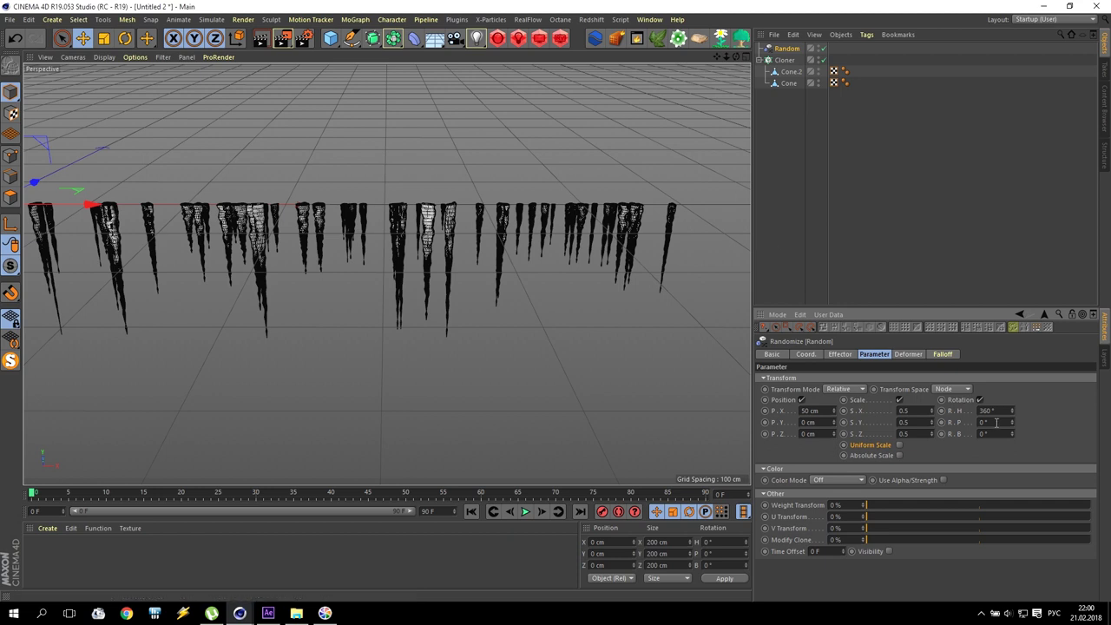
# Step: Set the Random effector's pitch variation (R.P) to 2° while checking the row in the Right view
pyautogui.middleClick(214, 236)
pyautogui.middleClick(213, 413)
pyautogui.scroll(4, 366, 334)
pyautogui.moveTo(1012, 422)
pyautogui.mouseDown()
pyautogui.moveTo(1012, 447)
pyautogui.moveTo(1012, 418)
pyautogui.mouseUp()
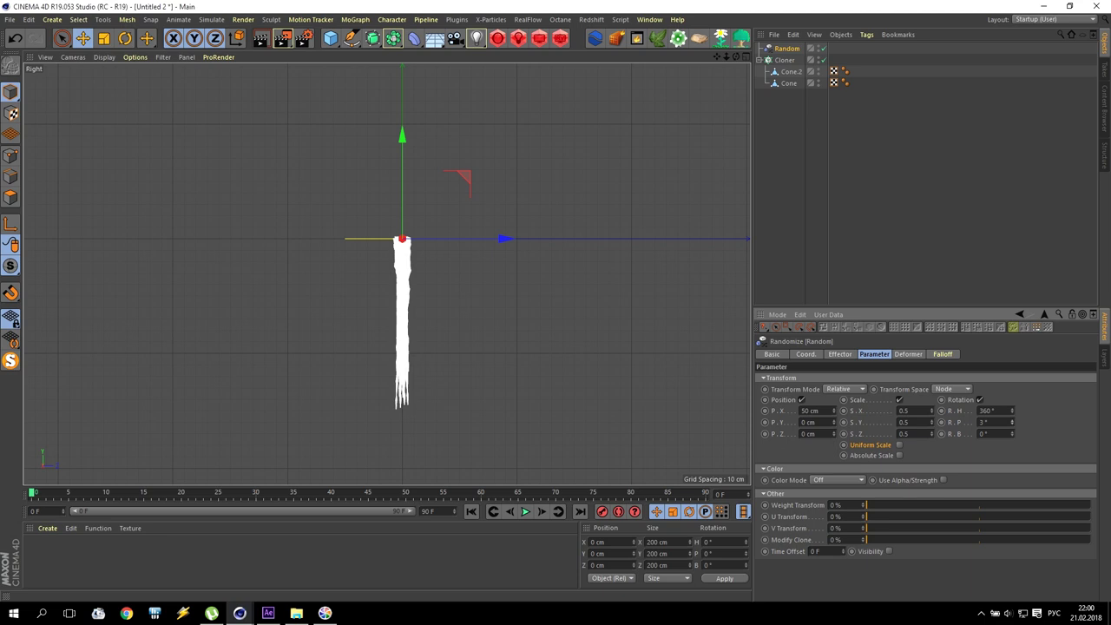
# Step: Set the Random effector's bank variation (R.B) to 4° and its pitch variation (R.P) to 5°
pyautogui.middleClick(340, 272)
pyautogui.middleClick(678, 416)
pyautogui.middleClick(519, 373)
pyautogui.middleClick(670, 169)
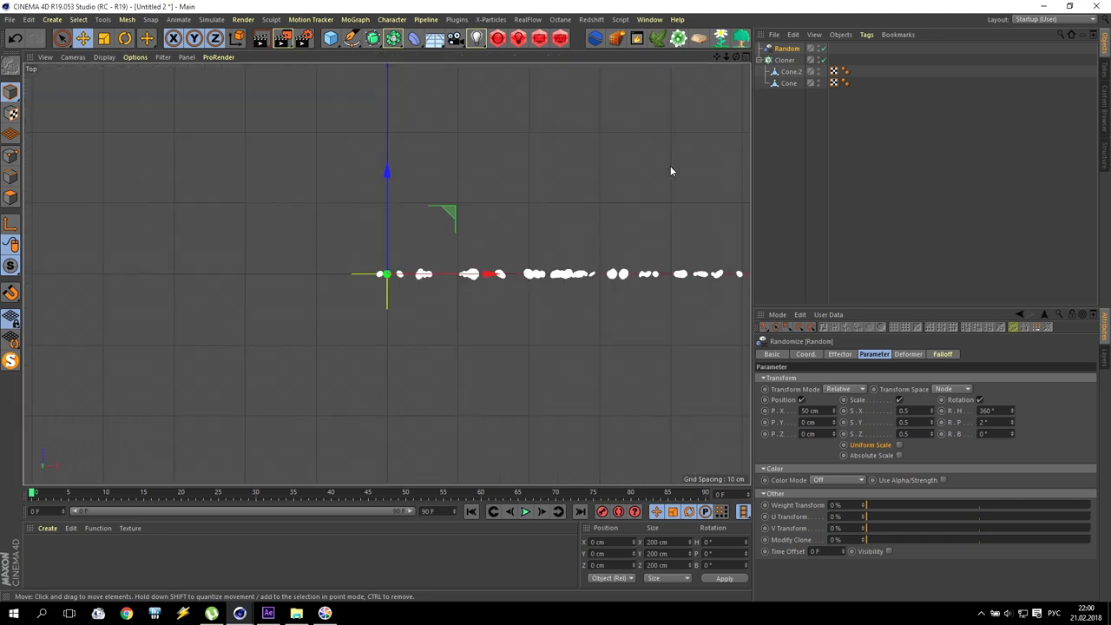
pyautogui.middleClick(633, 245)
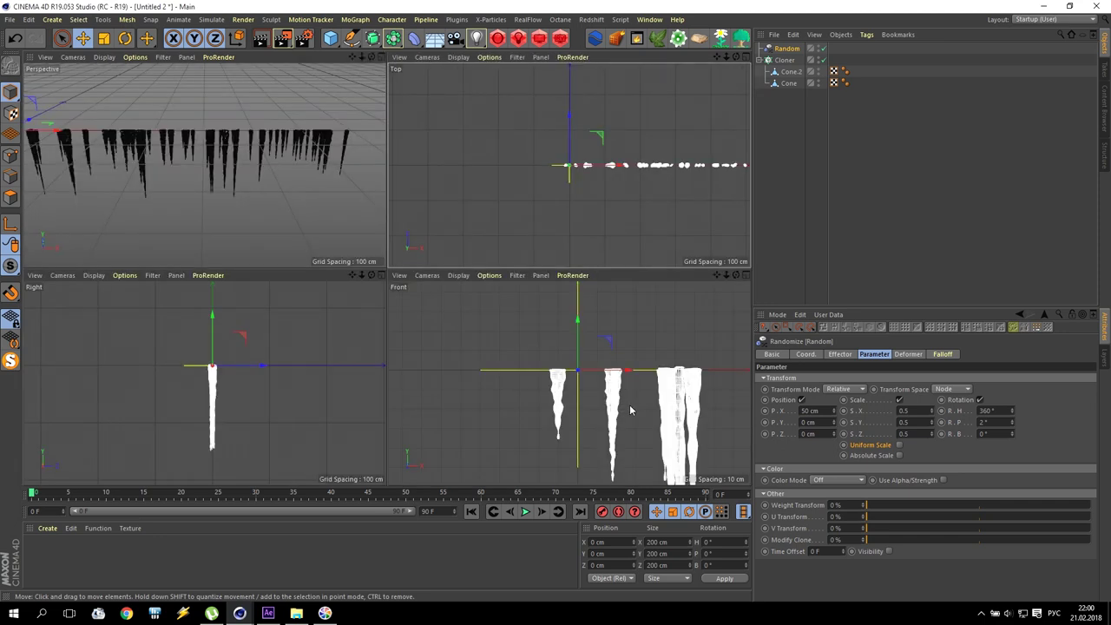
pyautogui.moveTo(1012, 434); pyautogui.dragTo(903, 421)
pyautogui.write('5')
pyautogui.press('Return')
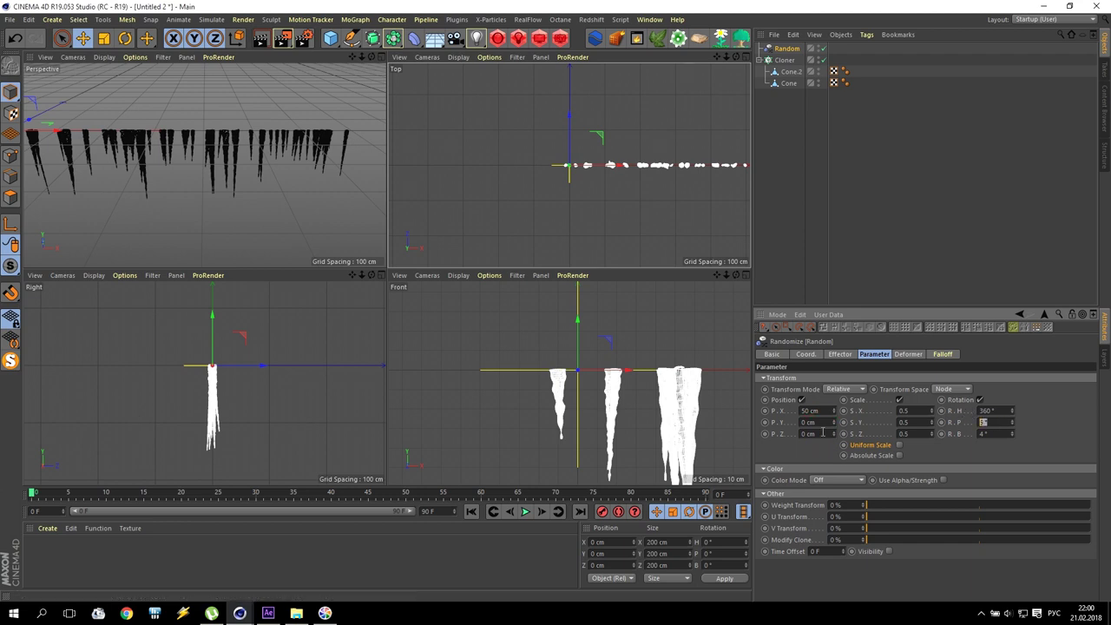
# Step: Set the Random effector's pitch (R.P) and bank (R.B) variation to 3° and check the row in the Right view
pyautogui.write('3')
pyautogui.press('Return')
pyautogui.middleClick(237, 426)
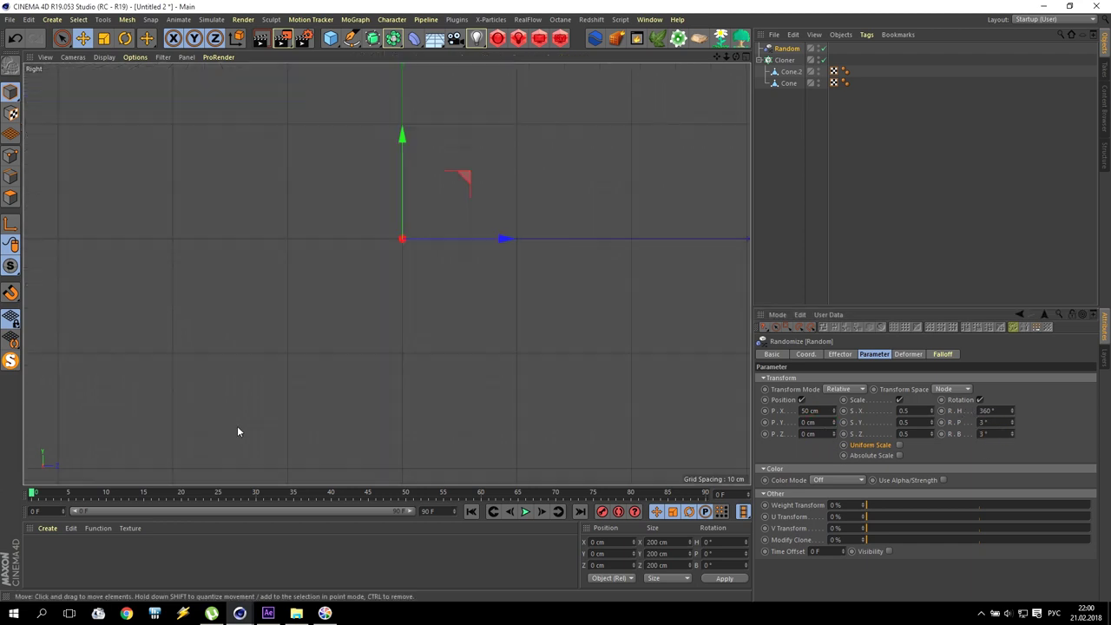
pyautogui.scroll(4, 413, 423)
pyautogui.middleClick(425, 338)
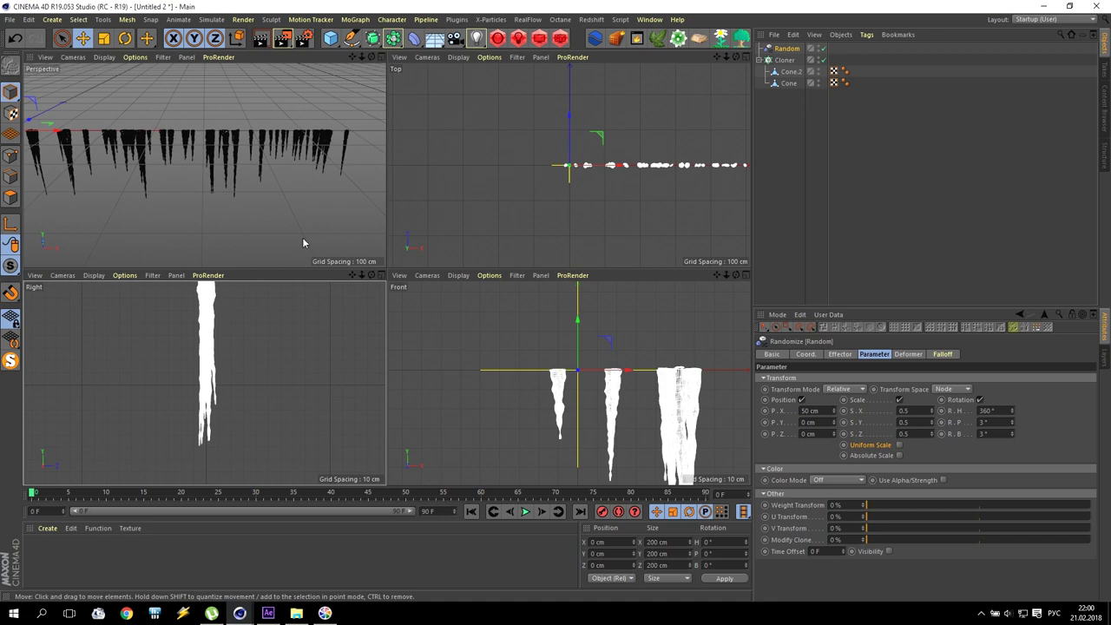
# Step: Add a cube to the scene and thin it to about 25.6 cm in Z
pyautogui.middleClick(211, 193)
pyautogui.keyDown('alt'); pyautogui.moveTo(299, 234); pyautogui.dragTo(379, 217); pyautogui.keyUp('alt')
pyautogui.keyDown('alt'); pyautogui.moveTo(222, 290); pyautogui.dragTo(394, 272, button='middle'); pyautogui.keyUp('alt')
pyautogui.click(330, 38)
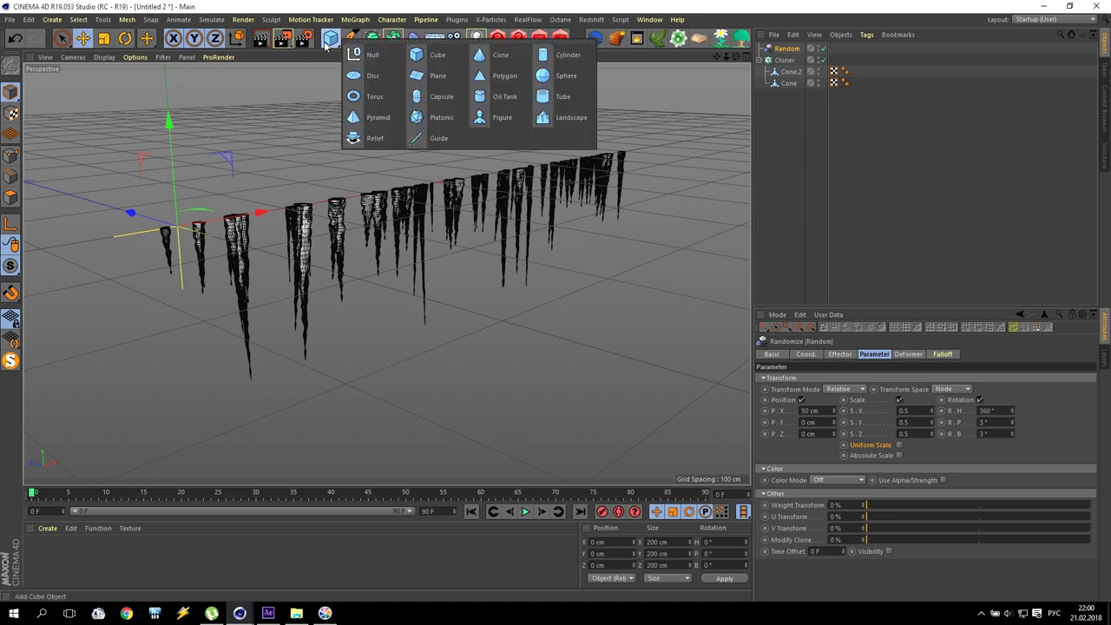
pyautogui.click(437, 56)
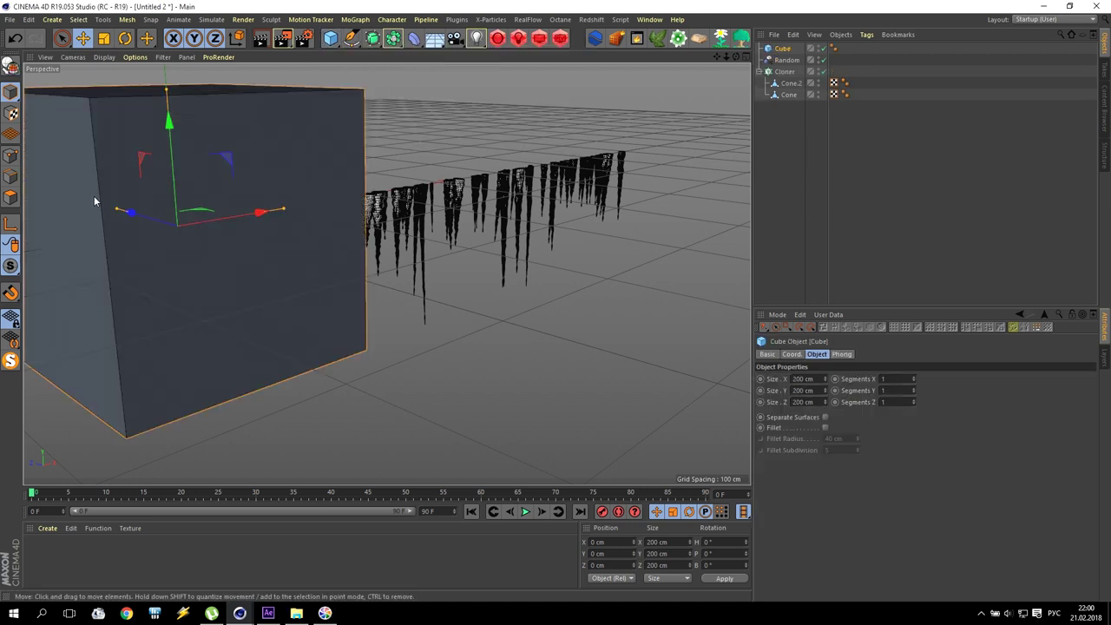
pyautogui.moveTo(95, 197); pyautogui.dragTo(164, 238)
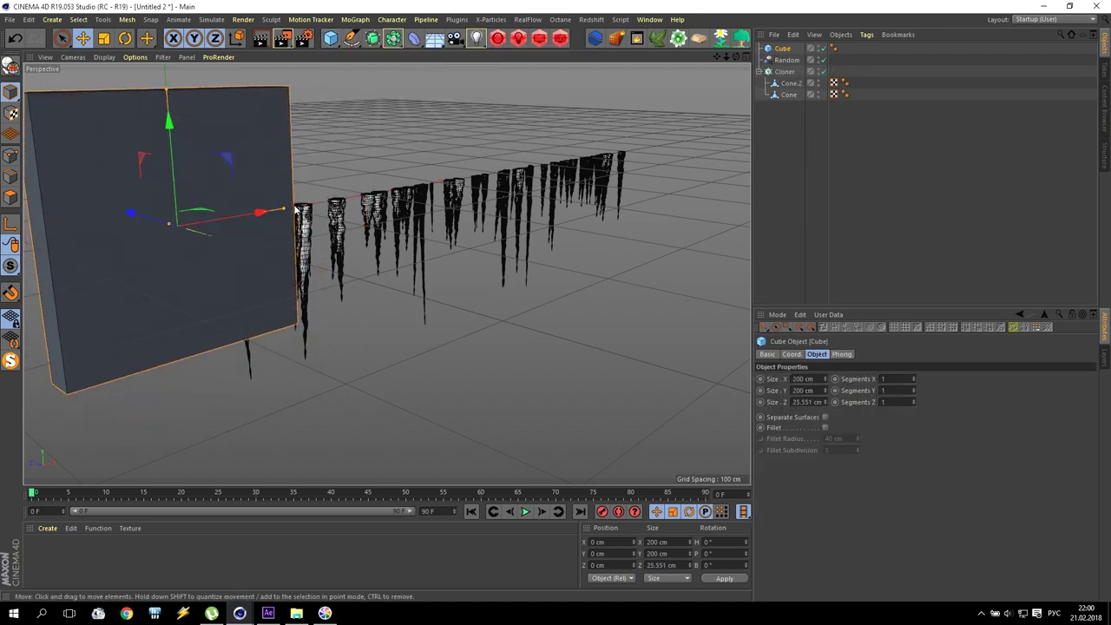
# Step: Stretch the cube along X and set its X size to 500 cm
pyautogui.moveTo(284, 209); pyautogui.dragTo(522, 152)
pyautogui.scroll(-6, 437, 203)
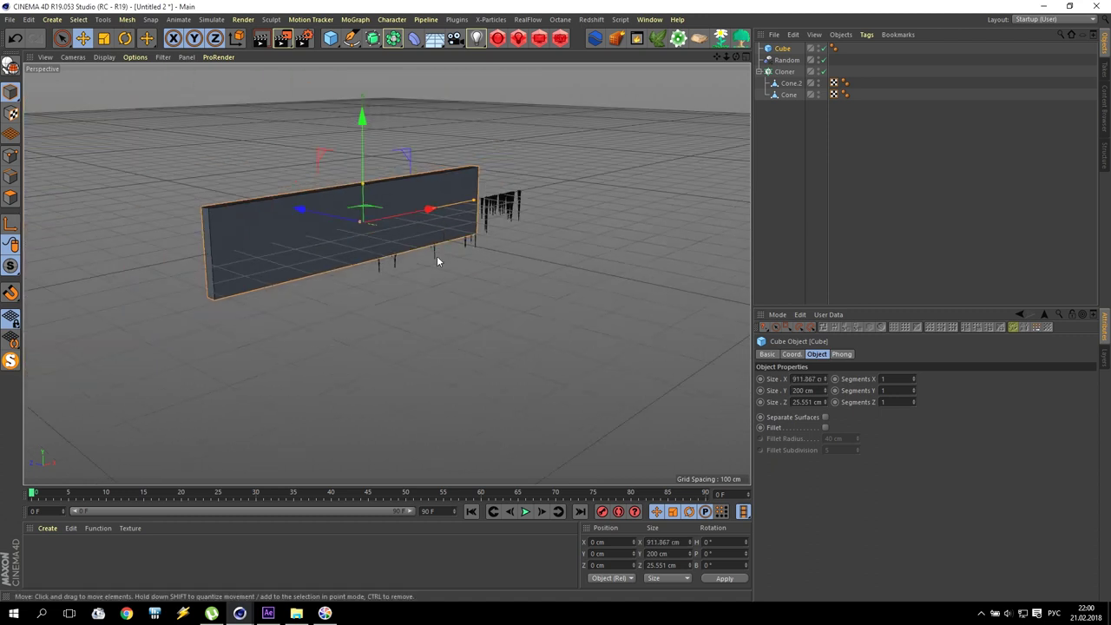
pyautogui.scroll(3, 437, 208)
pyautogui.moveTo(491, 222); pyautogui.dragTo(450, 244)
pyautogui.click(792, 379)
pyautogui.write('50')
pyautogui.press('Return')
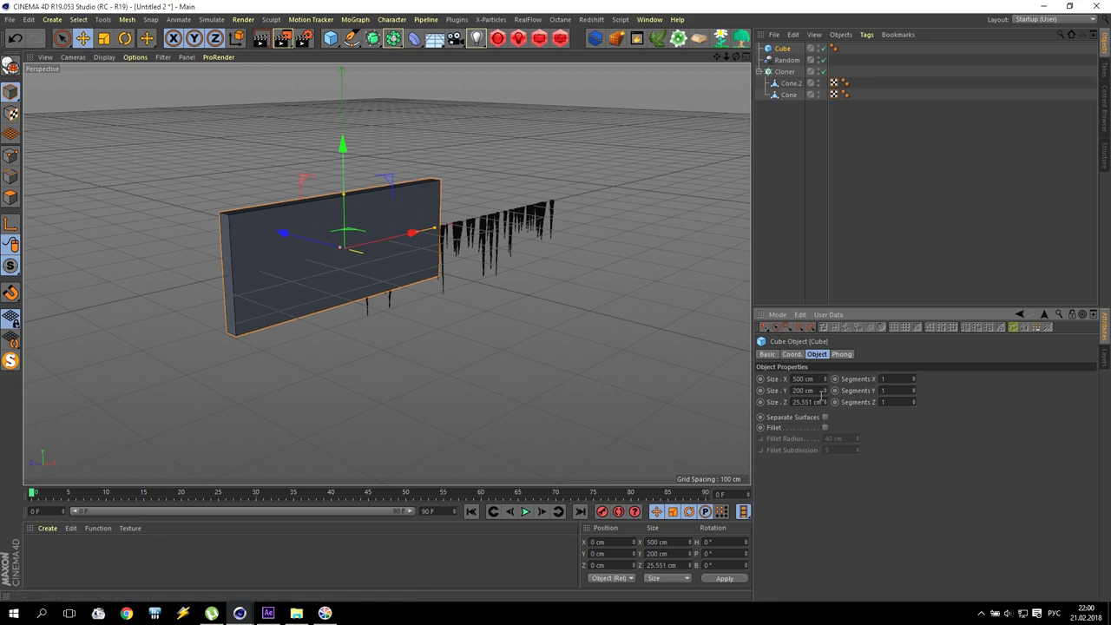
# Step: Set the cube's X size to 600 cm and move it along the icicle row to about X 339 cm
pyautogui.middleClick(518, 280)
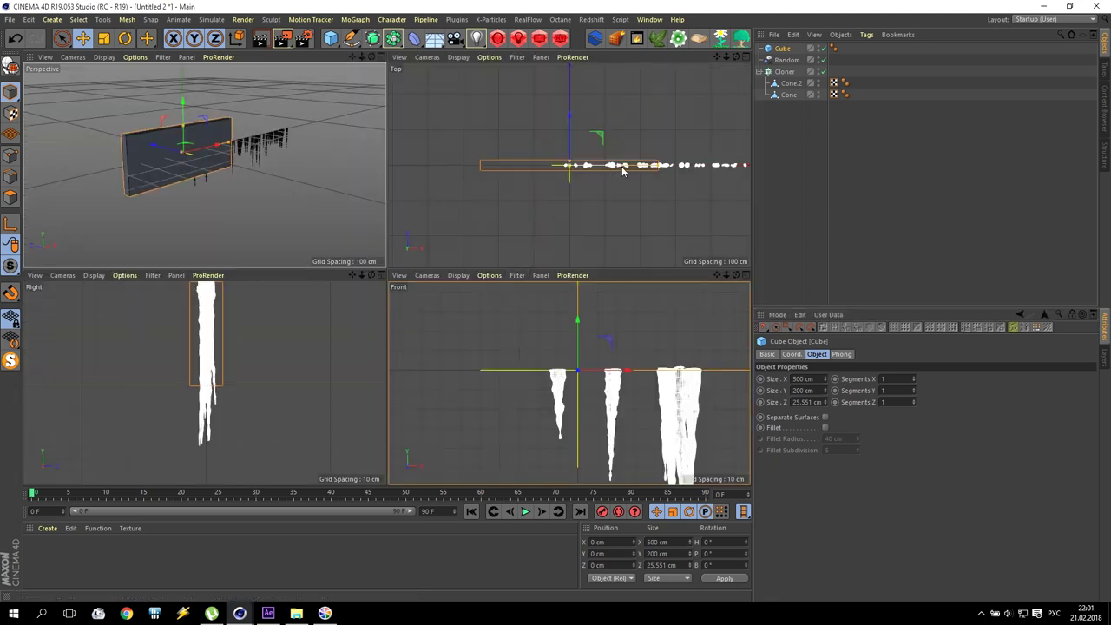
pyautogui.moveTo(615, 166); pyautogui.dragTo(699, 167)
pyautogui.moveTo(717, 58); pyautogui.dragTo(571, 45)
pyautogui.moveTo(569, 165); pyautogui.dragTo(625, 171)
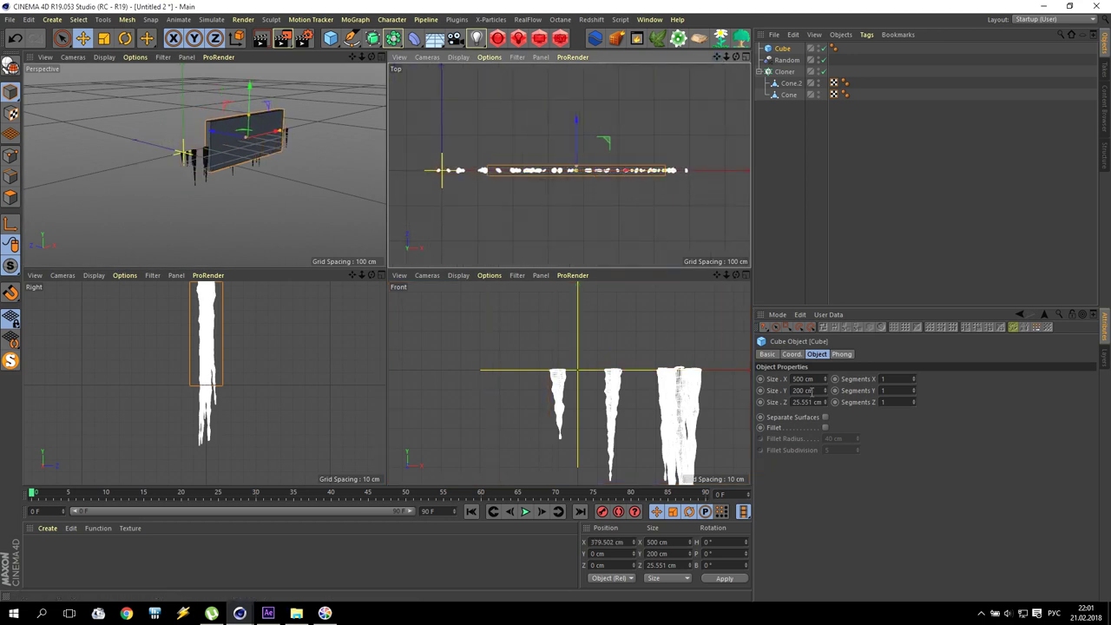
pyautogui.click(796, 380)
pyautogui.write('60')
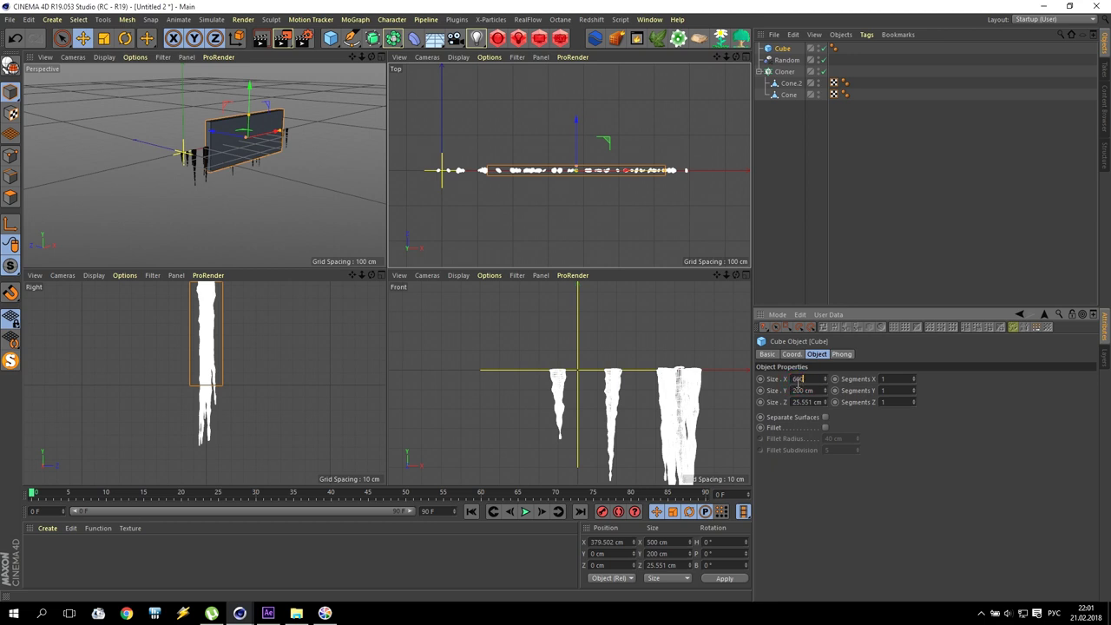
pyautogui.moveTo(615, 169); pyautogui.dragTo(605, 174)
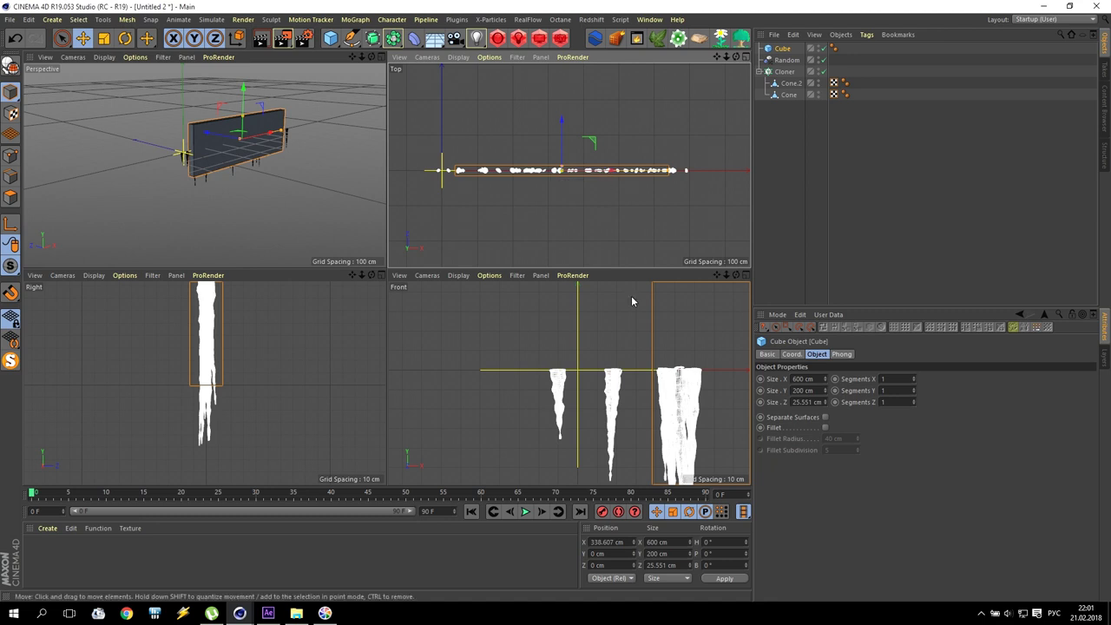
# Step: Move the cube off the icicle row along Z to about -94 cm and check its placement in the perspective view
pyautogui.scroll(-5, 614, 393)
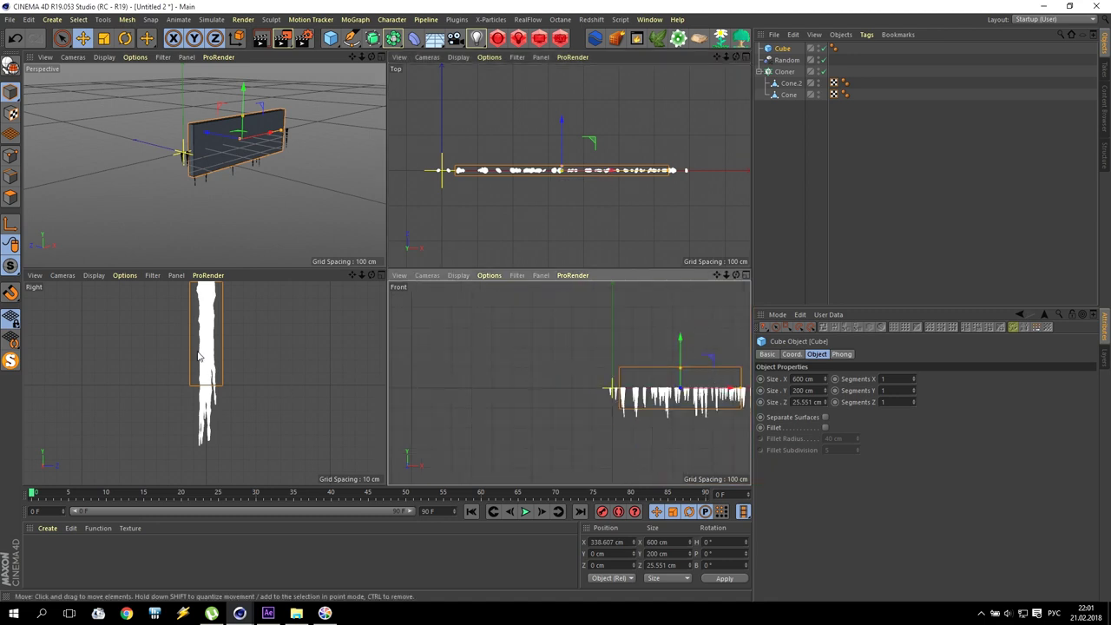
pyautogui.scroll(-5, 198, 356)
pyautogui.moveTo(254, 365); pyautogui.dragTo(296, 377)
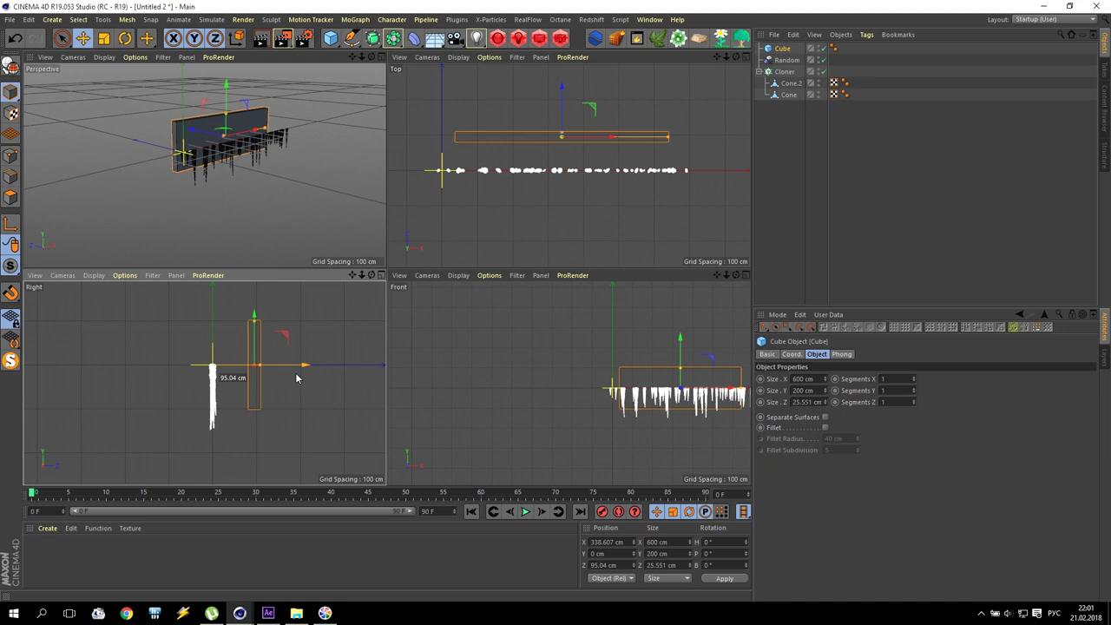
pyautogui.moveTo(296, 377); pyautogui.dragTo(217, 370)
pyautogui.keyDown('alt'); pyautogui.moveTo(203, 164); pyautogui.dragTo(35, 141); pyautogui.keyUp('alt')
pyautogui.keyDown('alt'); pyautogui.moveTo(70, 174); pyautogui.dragTo(76, 160, button='right'); pyautogui.keyUp('alt')
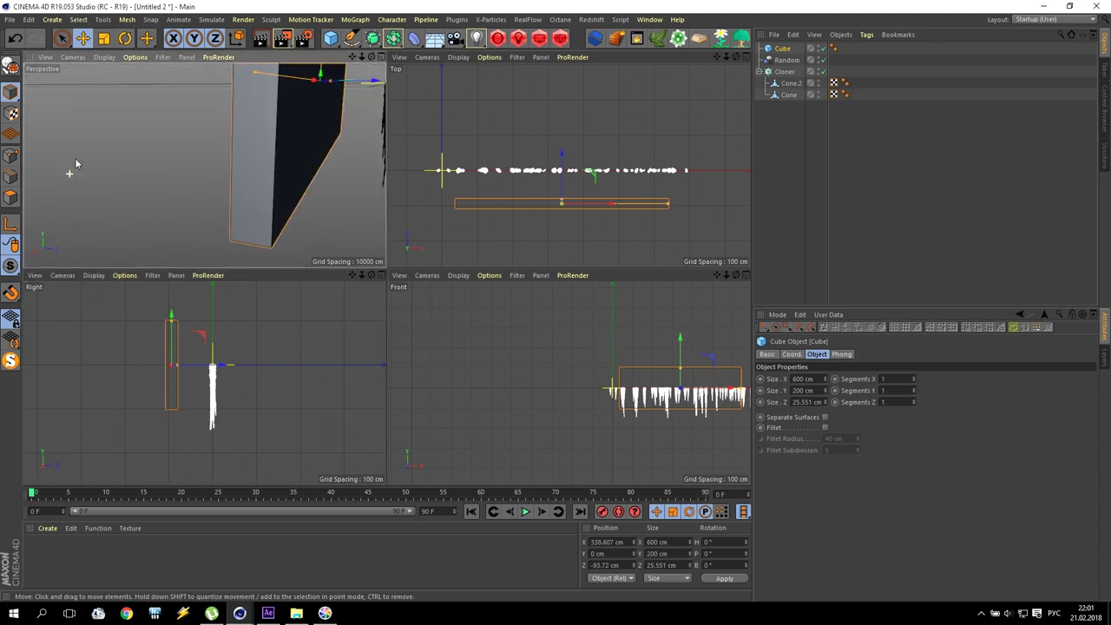
pyautogui.press('s')
pyautogui.scroll(-5, 249, 152)
pyautogui.scroll(4, 243, 153)
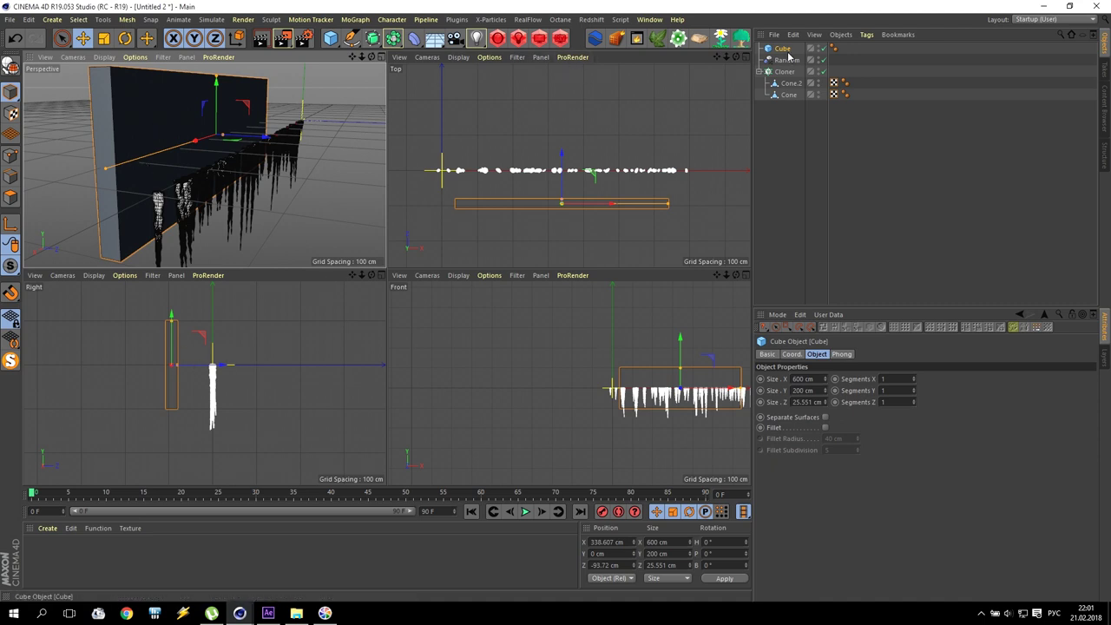
# Step: Add a second cube and set its Y size to 20 cm
pyautogui.moveTo(332, 41); pyautogui.dragTo(438, 77)
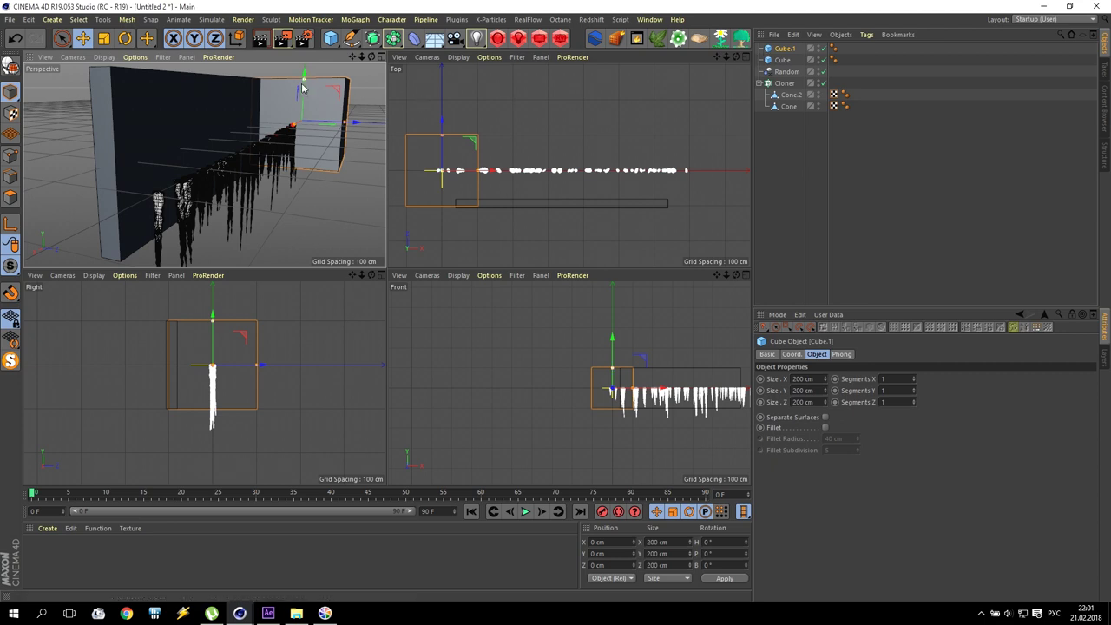
pyautogui.moveTo(306, 79); pyautogui.dragTo(305, 122)
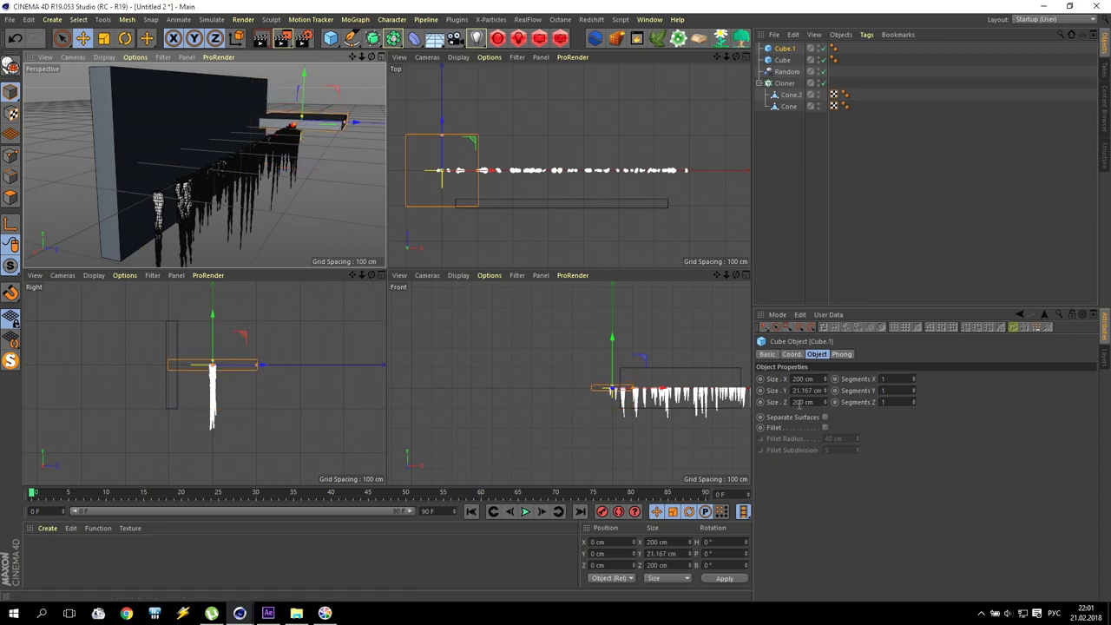
pyautogui.doubleClick(803, 391)
pyautogui.write('20')
pyautogui.press('Return')
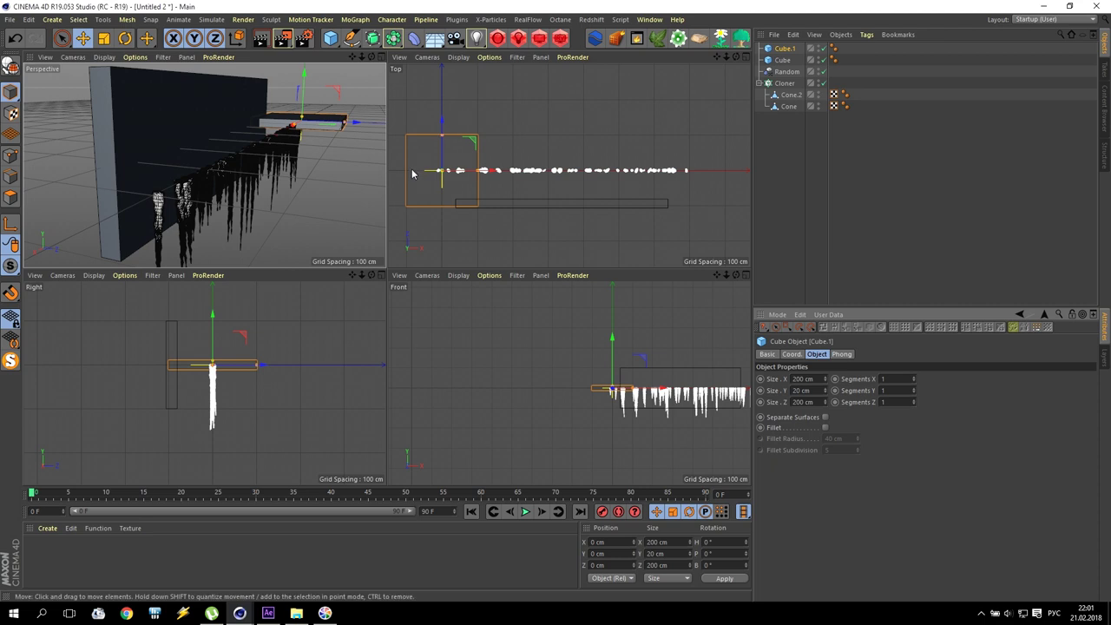
# Step: Narrow the second cube along X and set its X size to 3 cm
pyautogui.moveTo(478, 170); pyautogui.dragTo(445, 182)
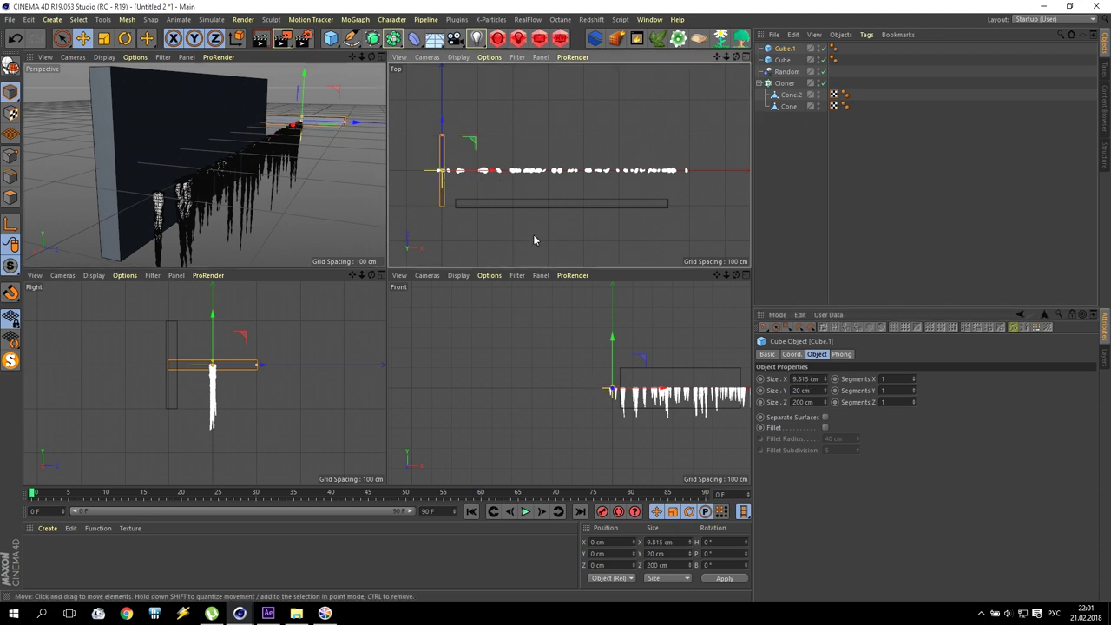
pyautogui.click(800, 379)
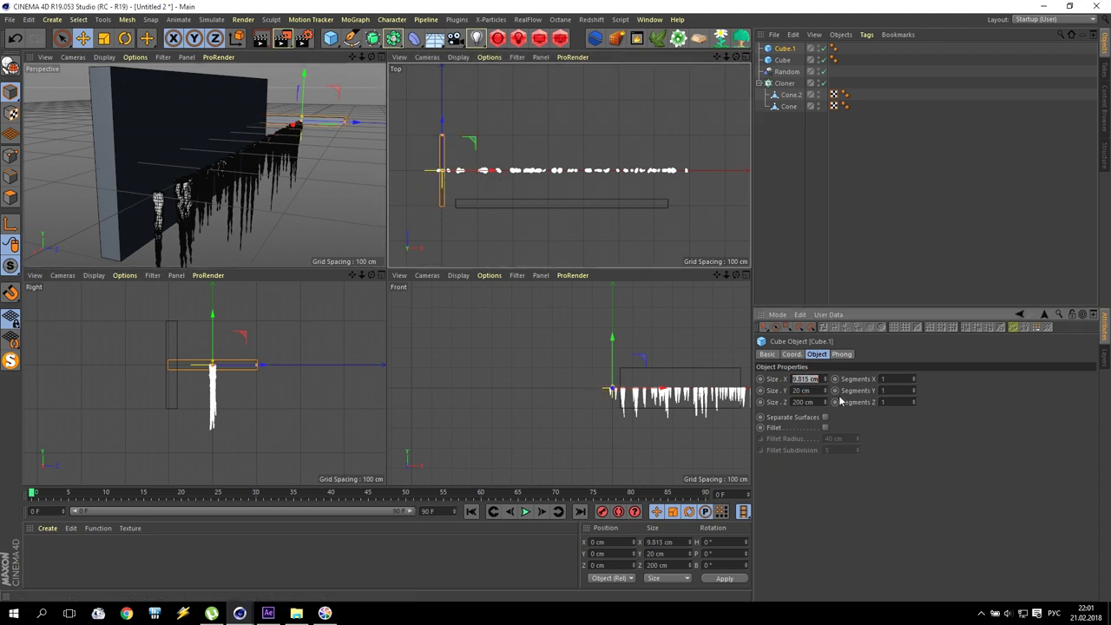
pyautogui.write('3')
pyautogui.press('Return')
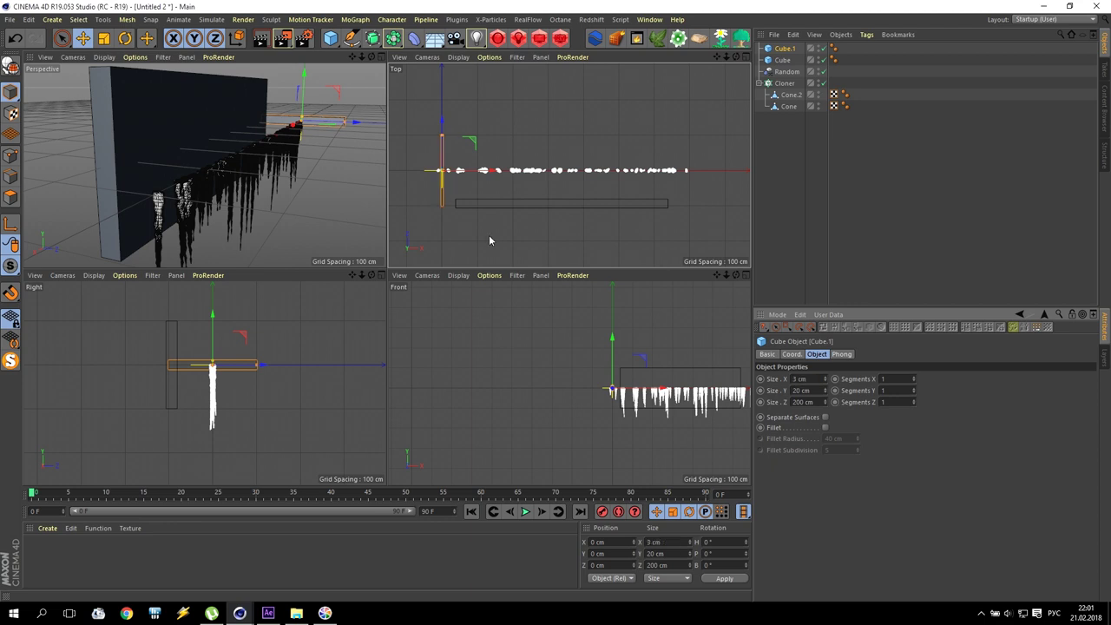
# Step: Shorten the second cube by setting its Z size to 100 cm
pyautogui.scroll(5, 454, 206)
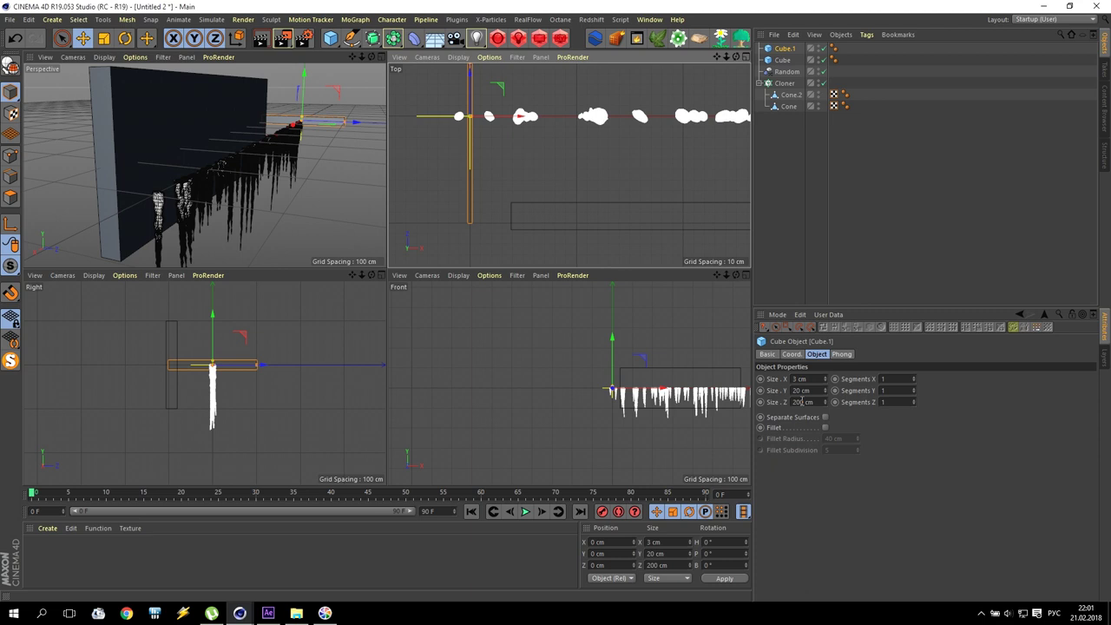
pyautogui.click(801, 402)
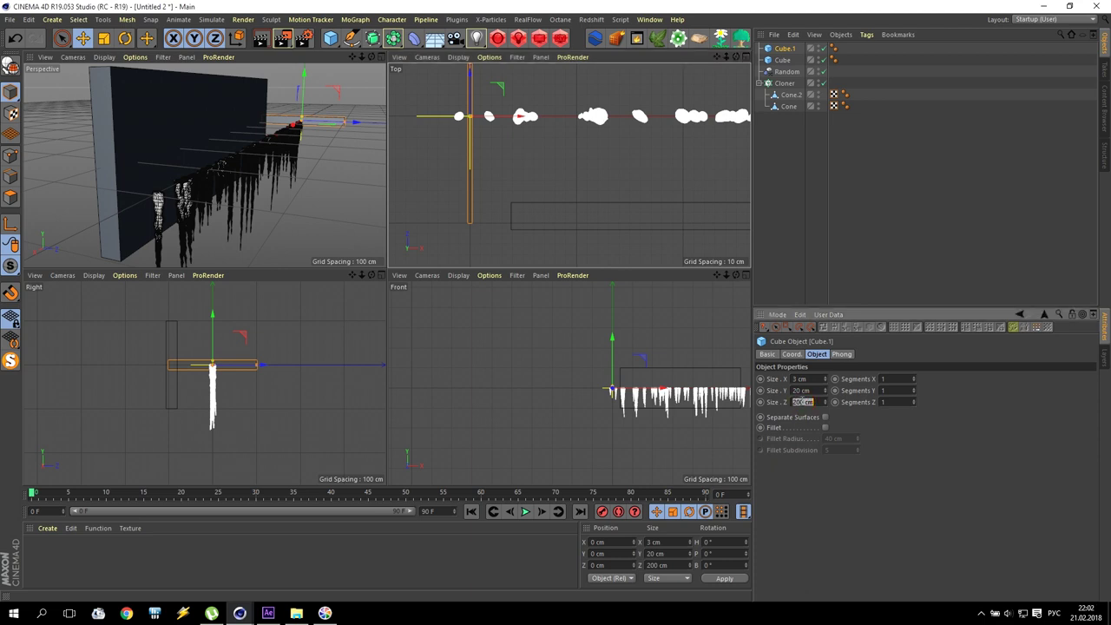
pyautogui.write('50')
pyautogui.press('Return')
pyautogui.click(799, 402)
pyautogui.write('100')
pyautogui.press('Return')
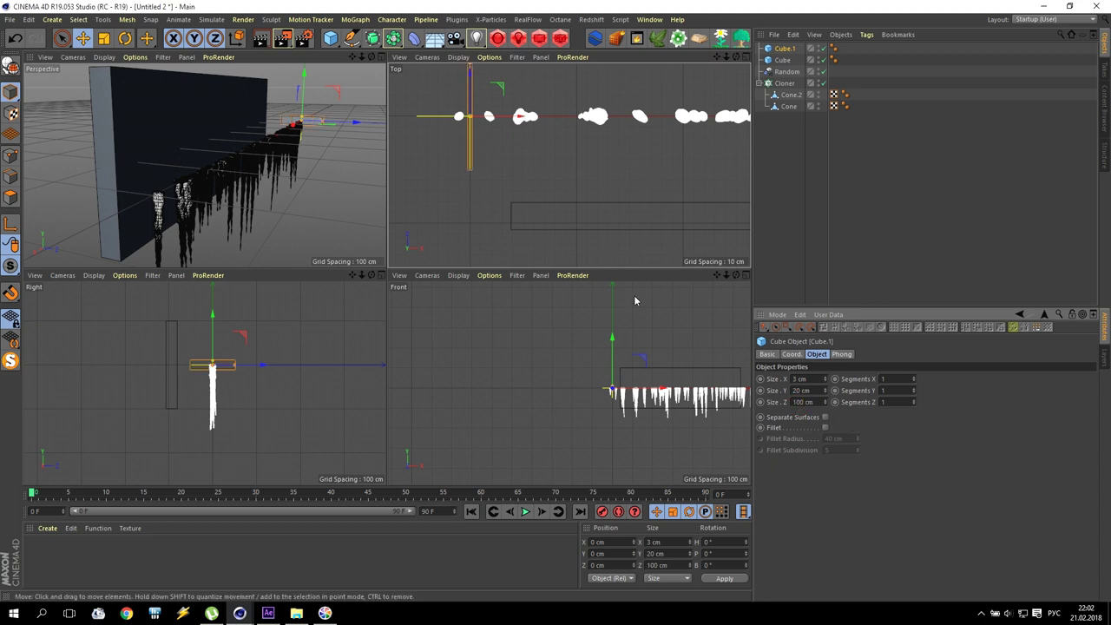
# Step: Move the small plank in the Right view to about Y 73 cm and Z -51 cm
pyautogui.moveTo(243, 365); pyautogui.dragTo(191, 309)
pyautogui.scroll(6, 191, 330)
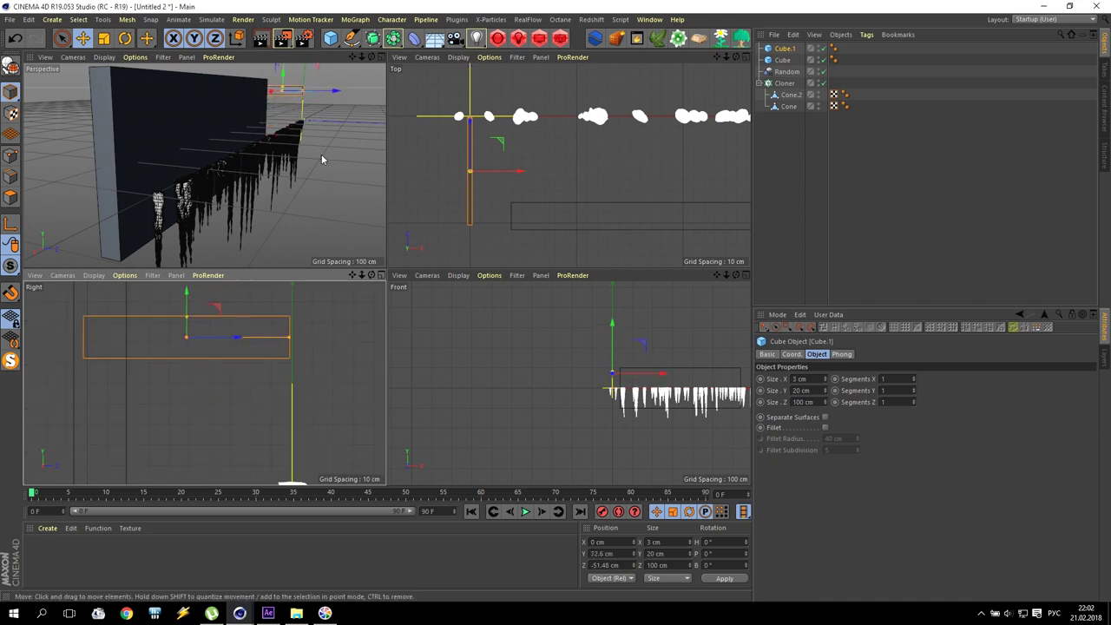
pyautogui.scroll(-4, 244, 340)
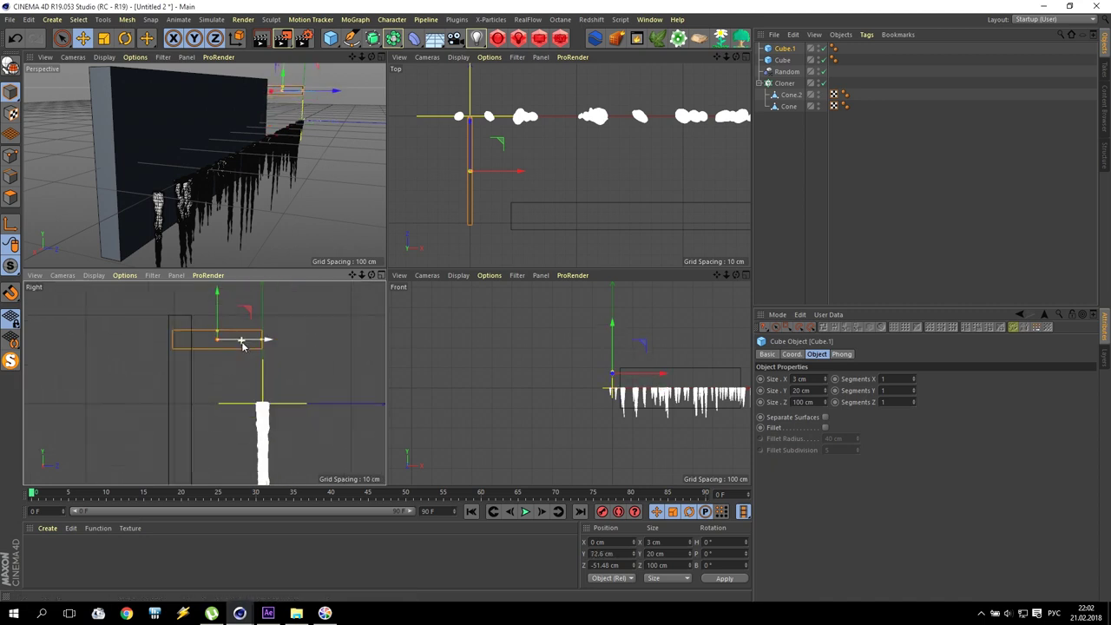
# Step: Rename the plank cube as Wood
pyautogui.doubleClick(784, 50)
pyautogui.click(784, 59)
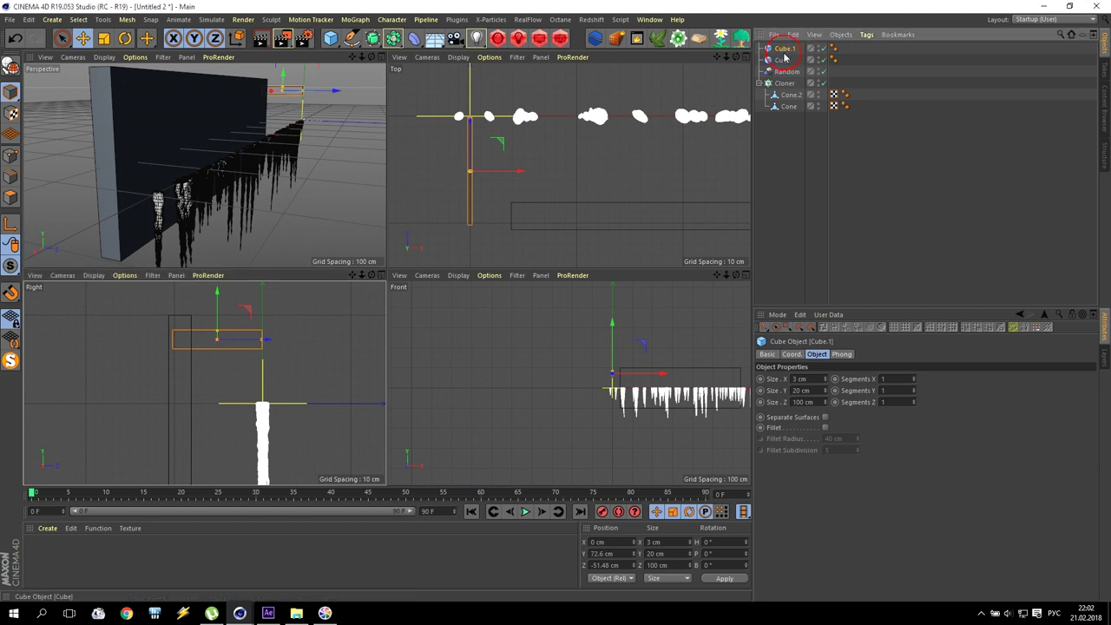
pyautogui.doubleClick(784, 49)
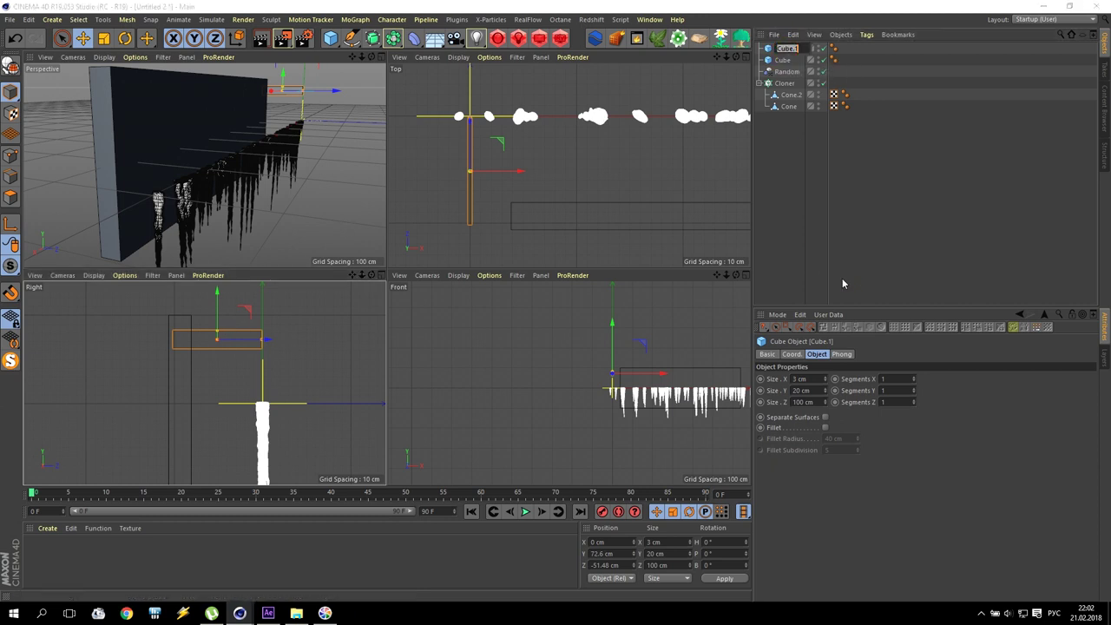
pyautogui.write('Цшт')
pyautogui.hotkey('alt', 'shift')
pyautogui.write('Wood')
pyautogui.click(780, 137)
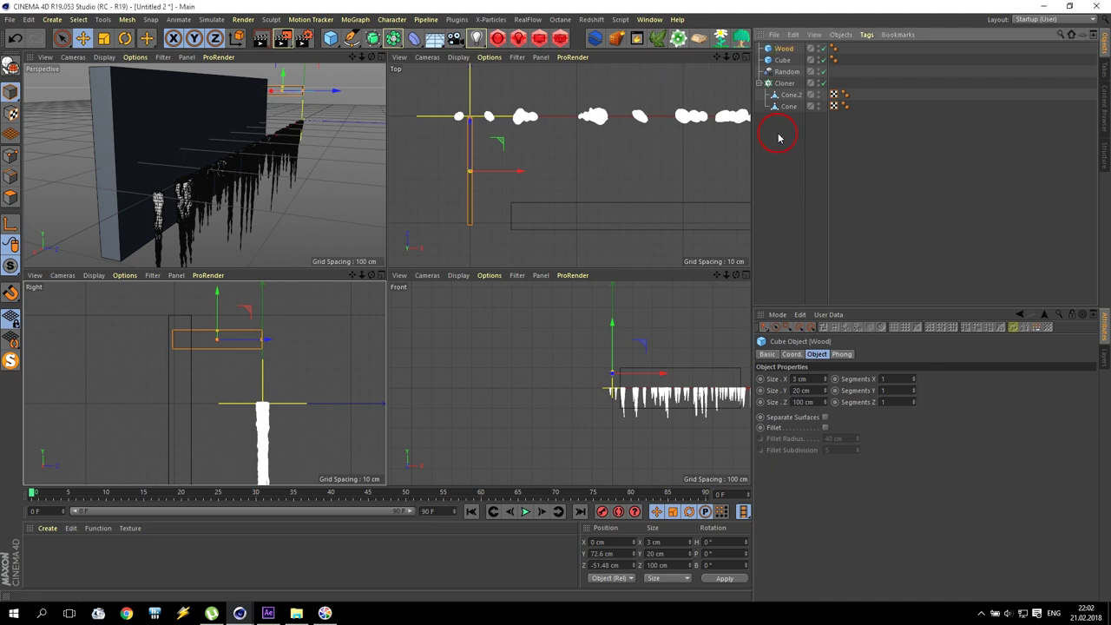
# Step: Add a MoGraph Cloner and make the Wood plank its child
pyautogui.click(354, 20)
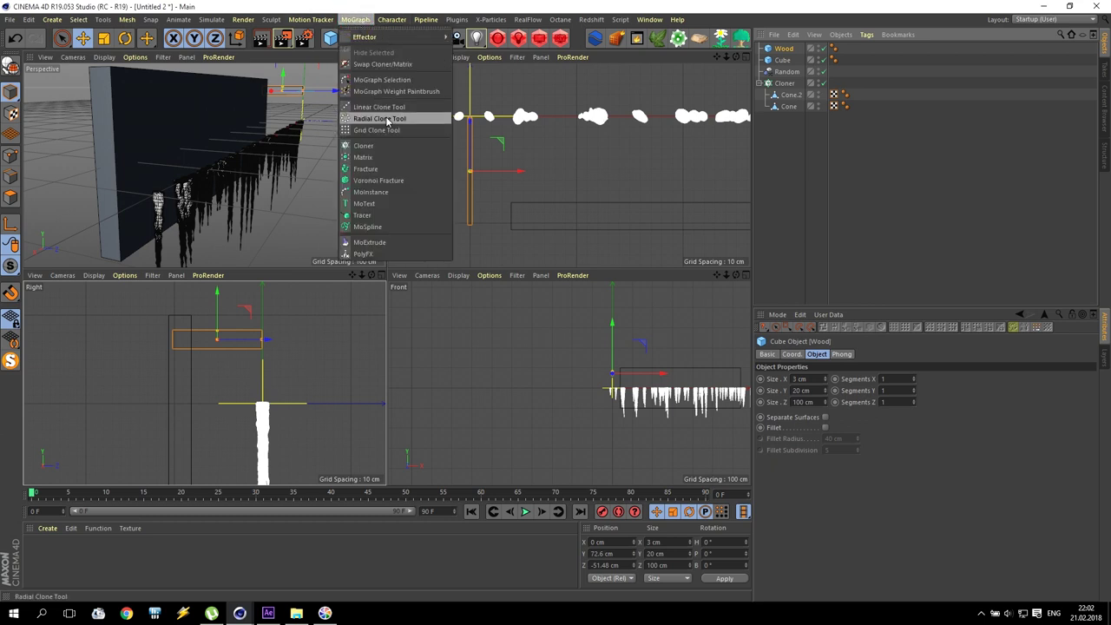
pyautogui.click(387, 148)
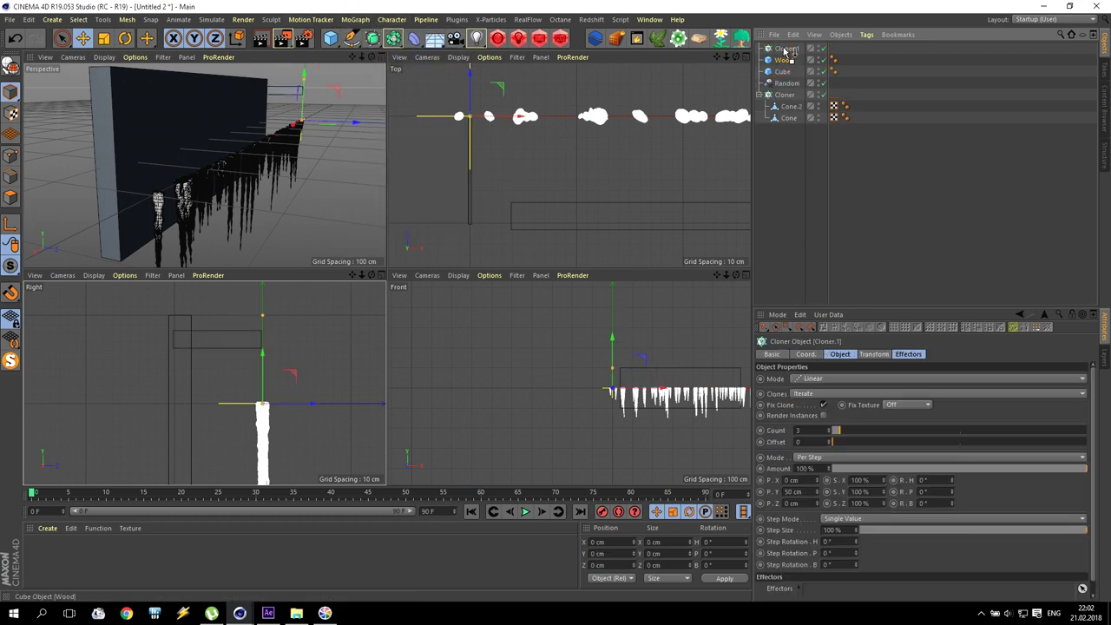
pyautogui.moveTo(785, 60); pyautogui.dragTo(783, 52)
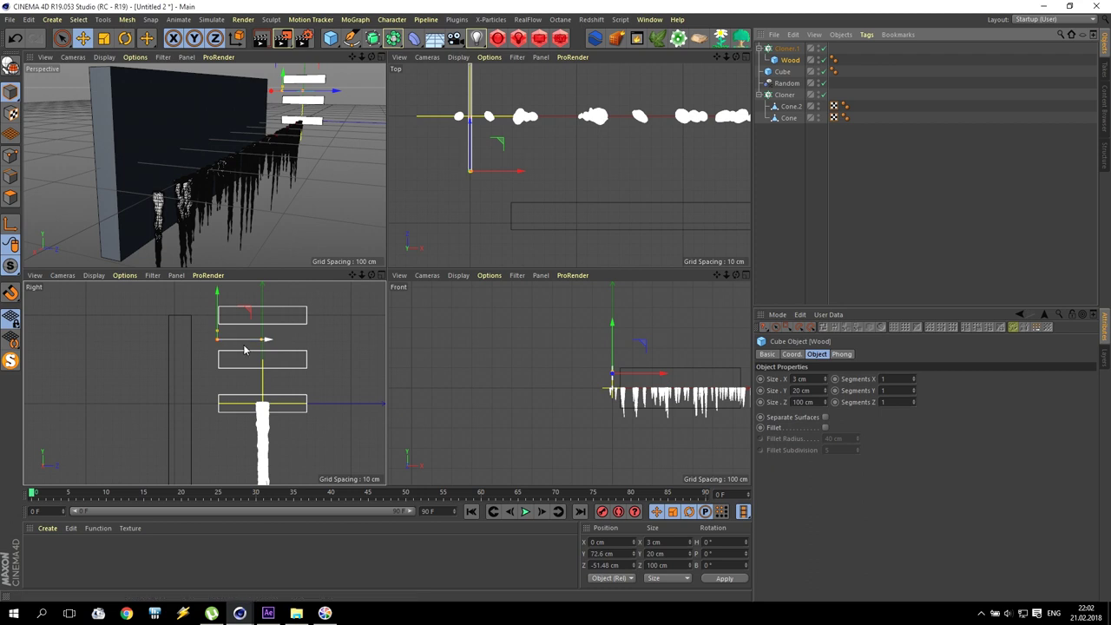
pyautogui.scroll(-3, 244, 354)
pyautogui.scroll(1, 244, 354)
# Step: Set the new Cloner's per-step position offset to 0 cm in Y and 85 cm in X
pyautogui.click(785, 48)
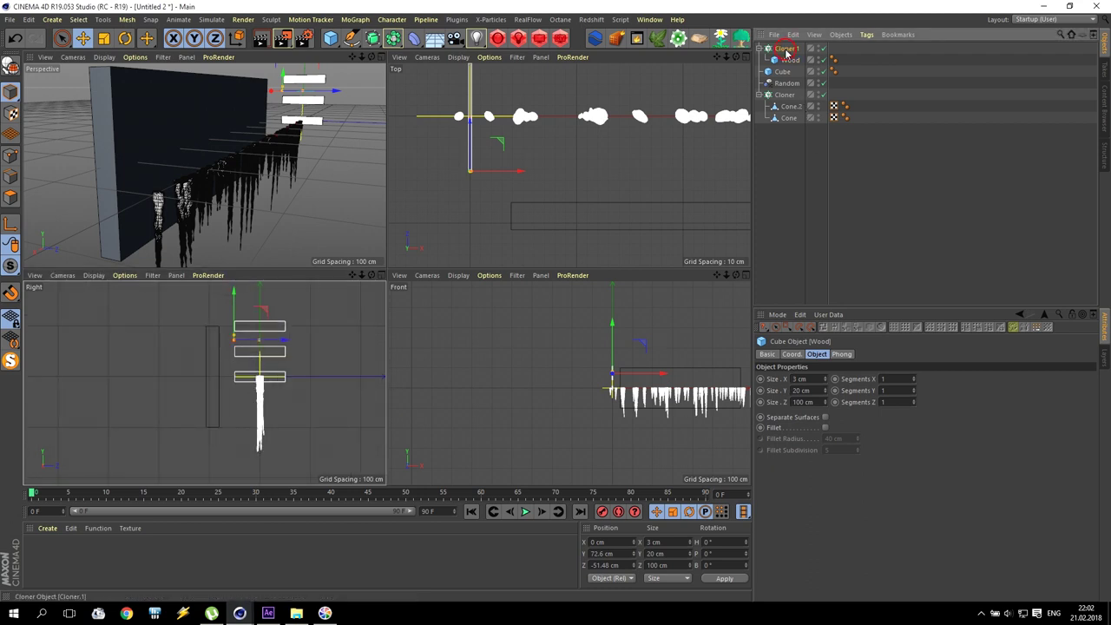
pyautogui.moveTo(808, 493); pyautogui.dragTo(613, 486)
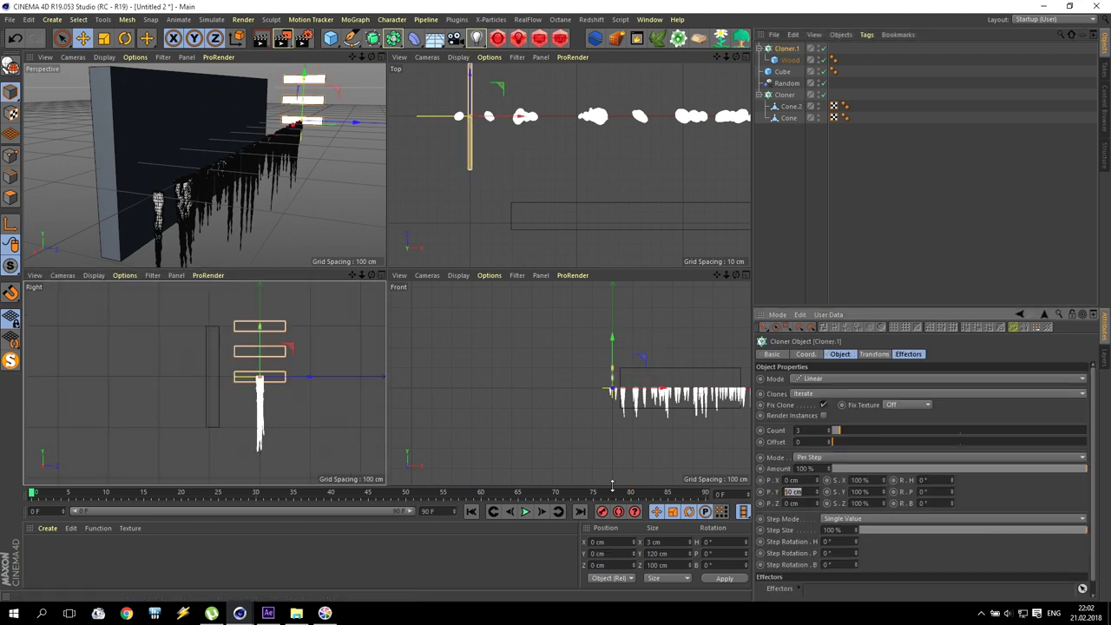
pyautogui.write('0')
pyautogui.press('Return')
pyautogui.moveTo(817, 486); pyautogui.dragTo(885, 486)
# Step: Move the plank Cloner in the Top view to about X 58 cm and Z -66 cm, over the wall cube
pyautogui.scroll(-4, 660, 175)
pyautogui.scroll(-5, 660, 174)
pyautogui.keyDown('alt'); pyautogui.moveTo(662, 174); pyautogui.dragTo(586, 169, button='middle'); pyautogui.keyUp('alt')
pyautogui.moveTo(598, 134); pyautogui.dragTo(588, 183)
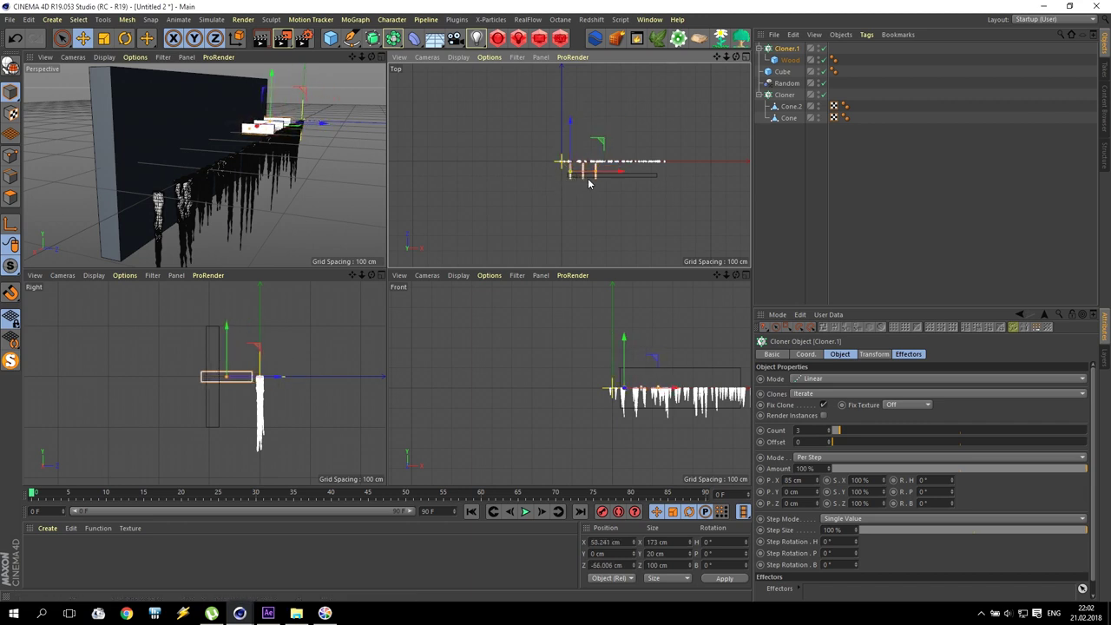
# Step: Shift the plank Cloner to about X 44 cm and size the Wood plank to 5 cm in X and 200 cm in Z
pyautogui.scroll(5, 582, 180)
pyautogui.moveTo(548, 149); pyautogui.dragTo(496, 155)
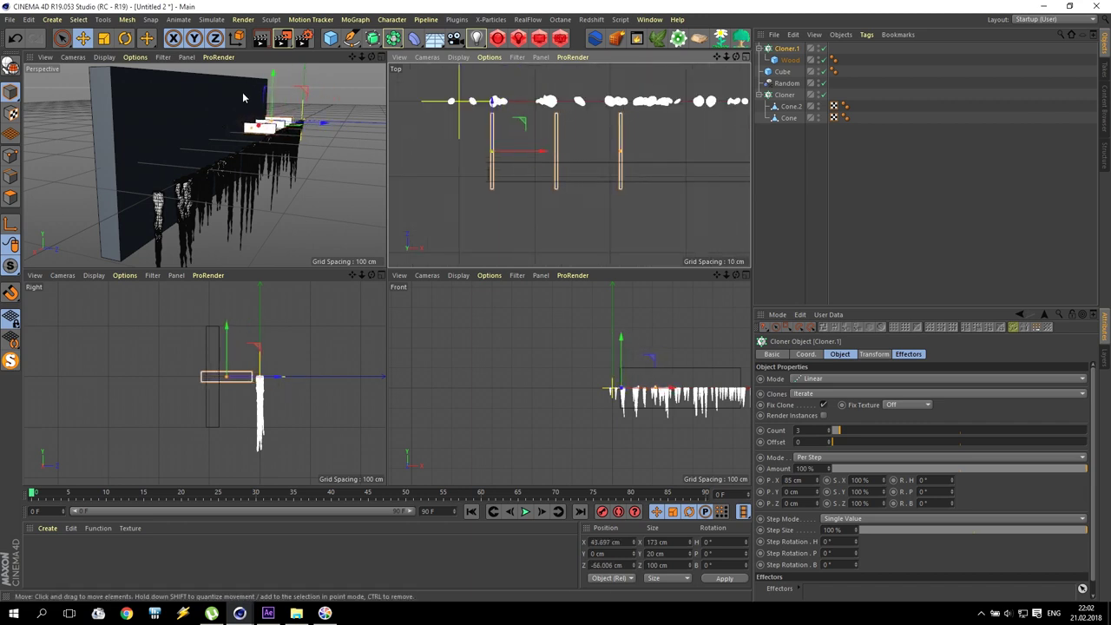
pyautogui.click(787, 59)
pyautogui.click(794, 402)
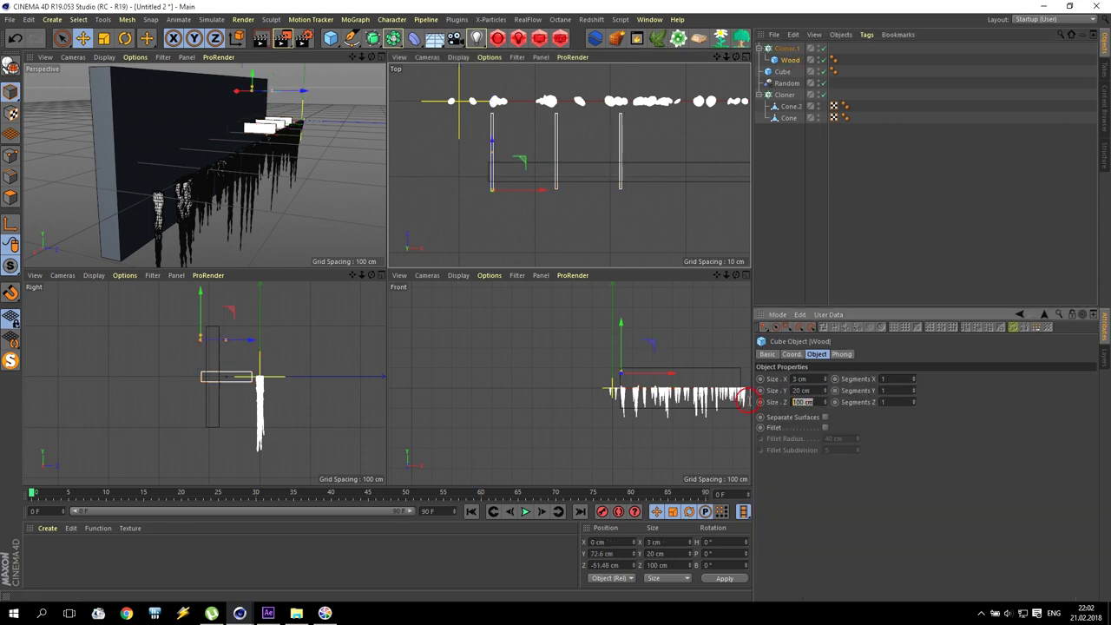
pyautogui.write('200')
pyautogui.press('Return')
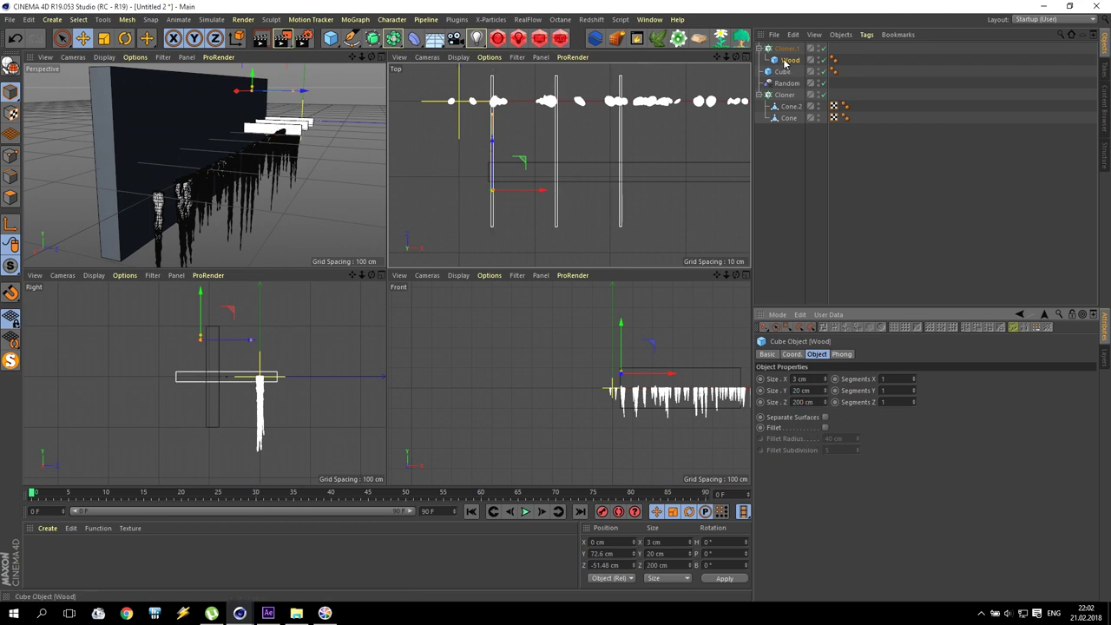
pyautogui.click(797, 378)
pyautogui.write('5')
pyautogui.press('Return')
# Step: Raise the plank Cloner's clone count to 8 so the planks span the wall's length
pyautogui.click(786, 48)
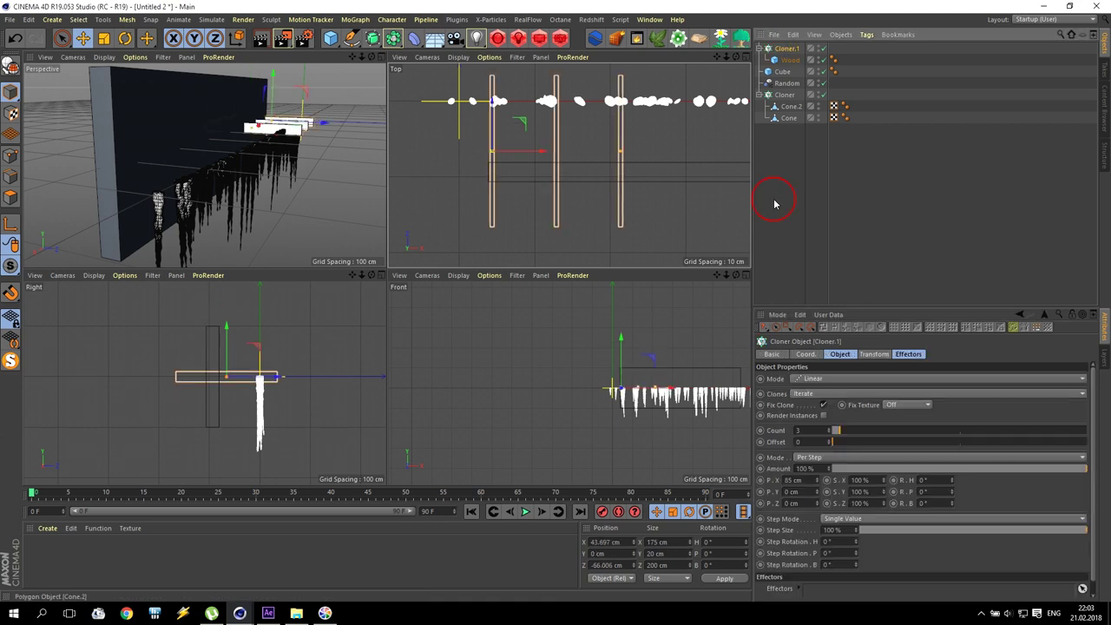
pyautogui.moveTo(831, 431); pyautogui.dragTo(829, 433)
pyautogui.click(793, 479)
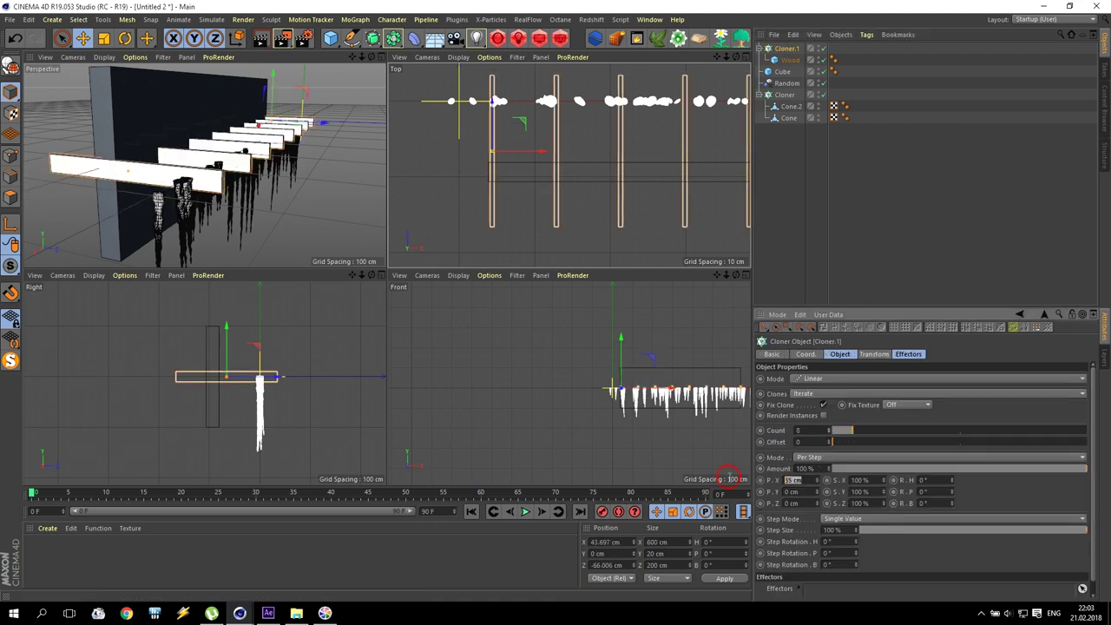
# Step: Lower the wall cube in the Perspective view to about Y -71 cm, beneath the planks
pyautogui.middleClick(208, 204)
pyautogui.scroll(5, 220, 316)
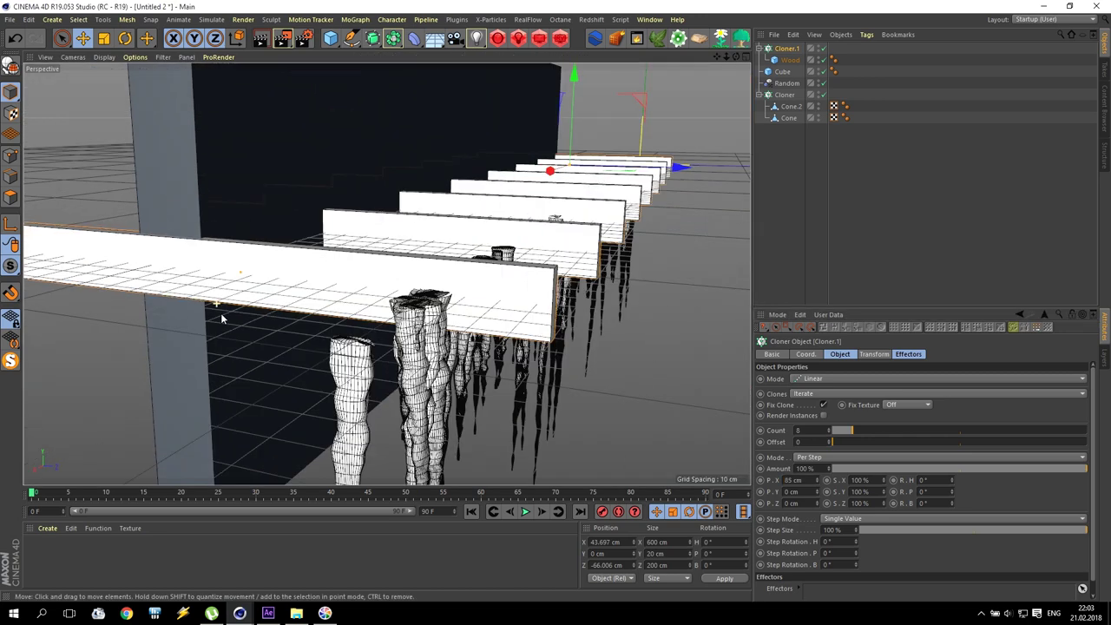
pyautogui.keyDown('alt'); pyautogui.moveTo(469, 380); pyautogui.dragTo(371, 428); pyautogui.keyUp('alt')
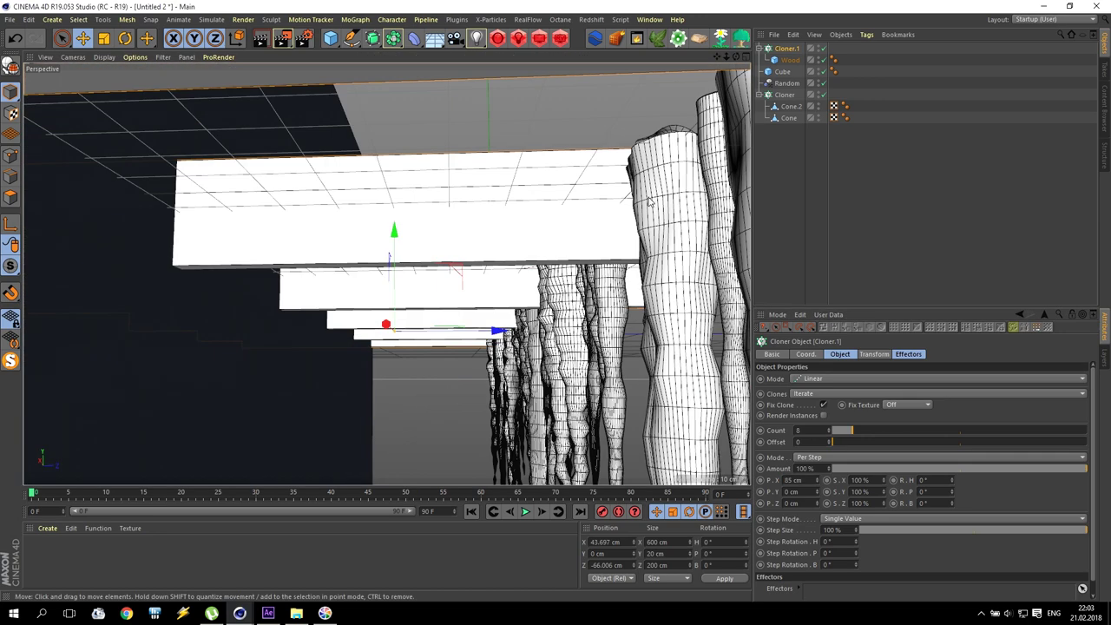
pyautogui.moveTo(717, 57); pyautogui.dragTo(720, 2)
pyautogui.moveTo(387, 274); pyautogui.dragTo(657, 218)
pyautogui.scroll(3, 657, 282)
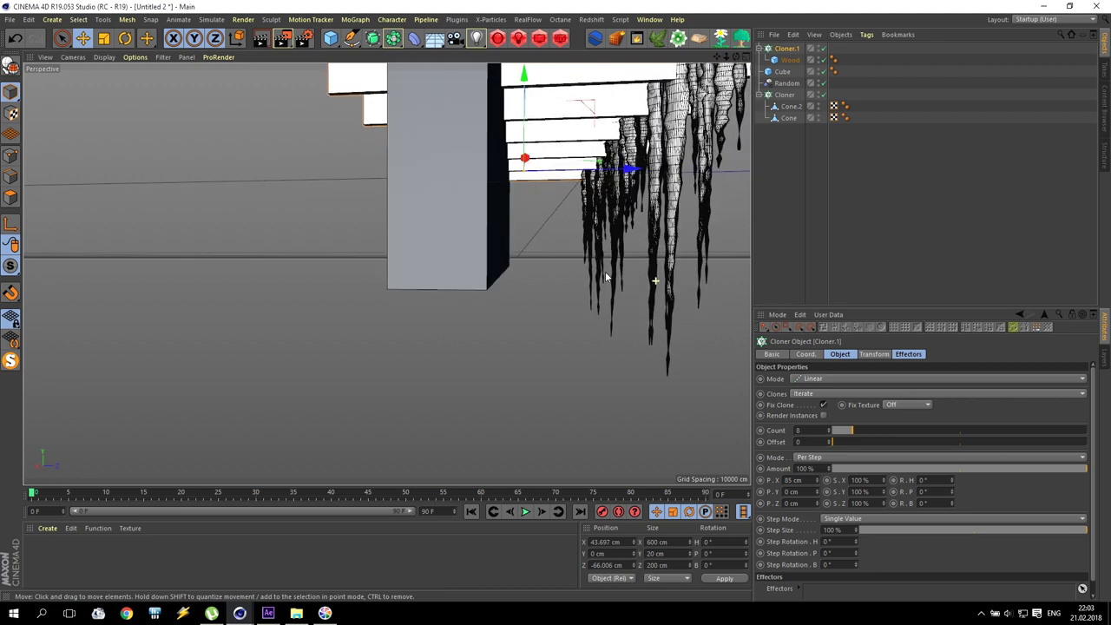
pyautogui.click(466, 203)
pyautogui.moveTo(484, 88); pyautogui.dragTo(487, 223)
pyautogui.moveTo(716, 56); pyautogui.dragTo(665, 56)
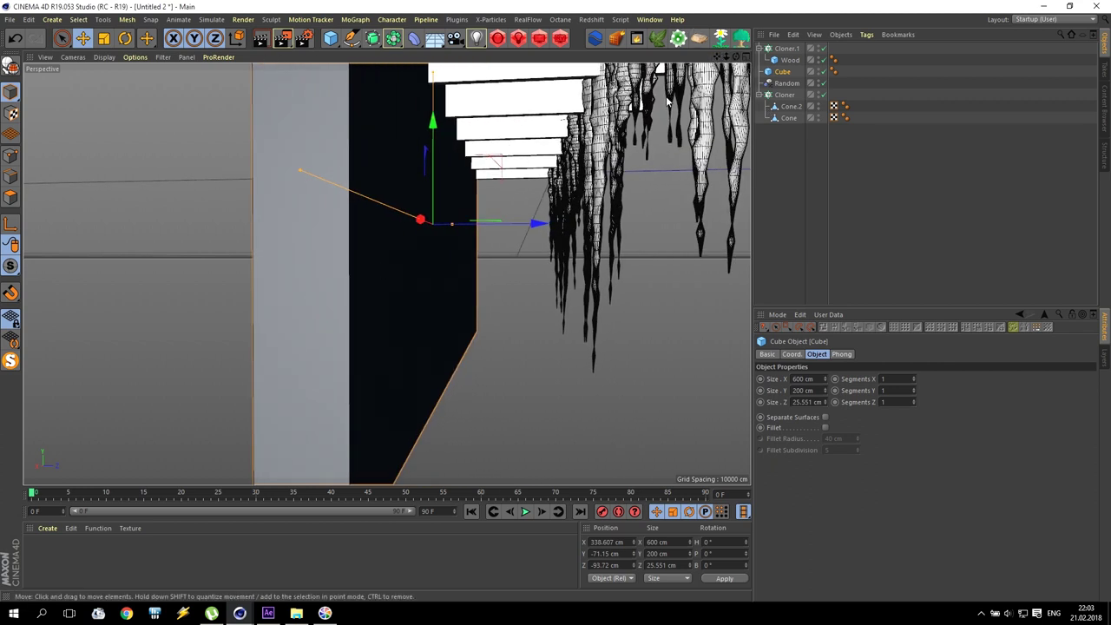
# Step: Extend the wall cube downward to about 351 cm in height, centred at about Y -158 cm
pyautogui.scroll(3, 560, 198)
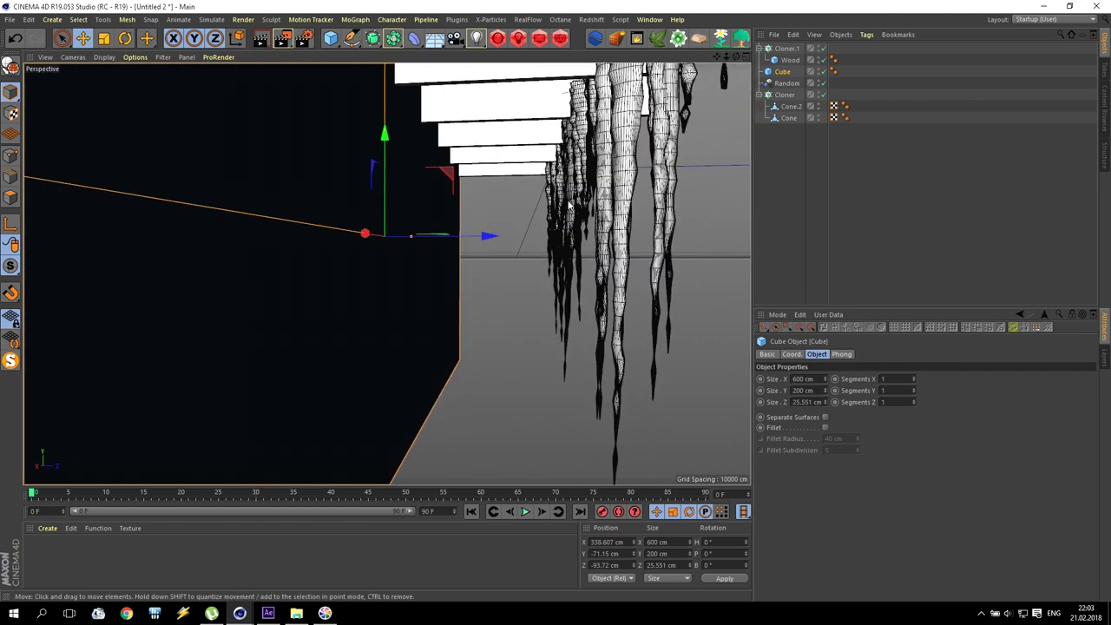
pyautogui.scroll(-5, 394, 265)
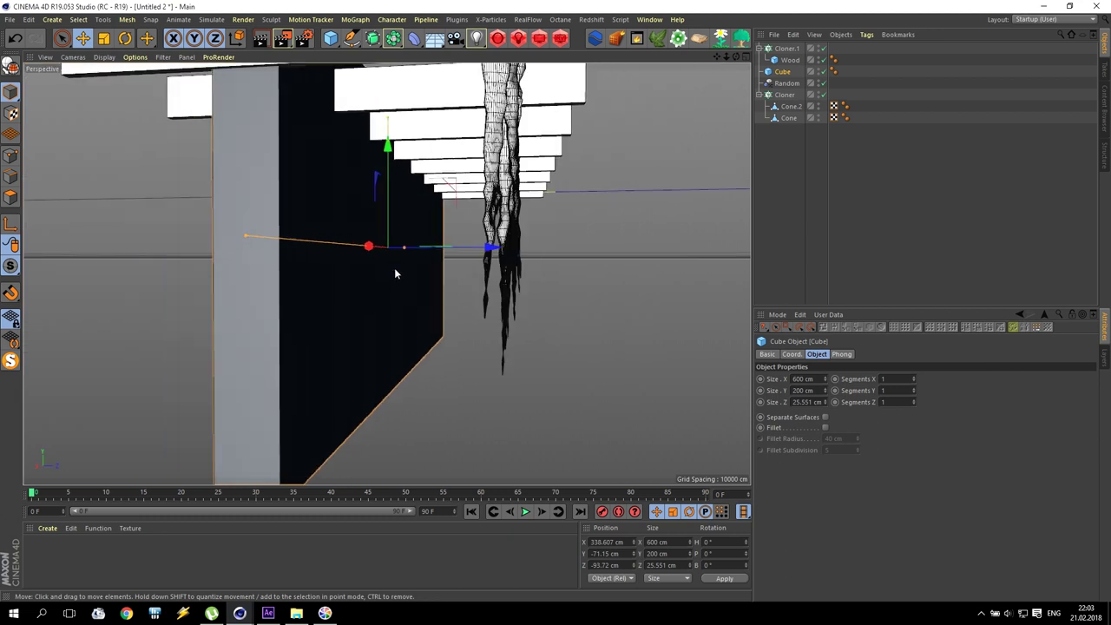
pyautogui.moveTo(391, 178); pyautogui.dragTo(396, 225)
pyautogui.scroll(5, 415, 265)
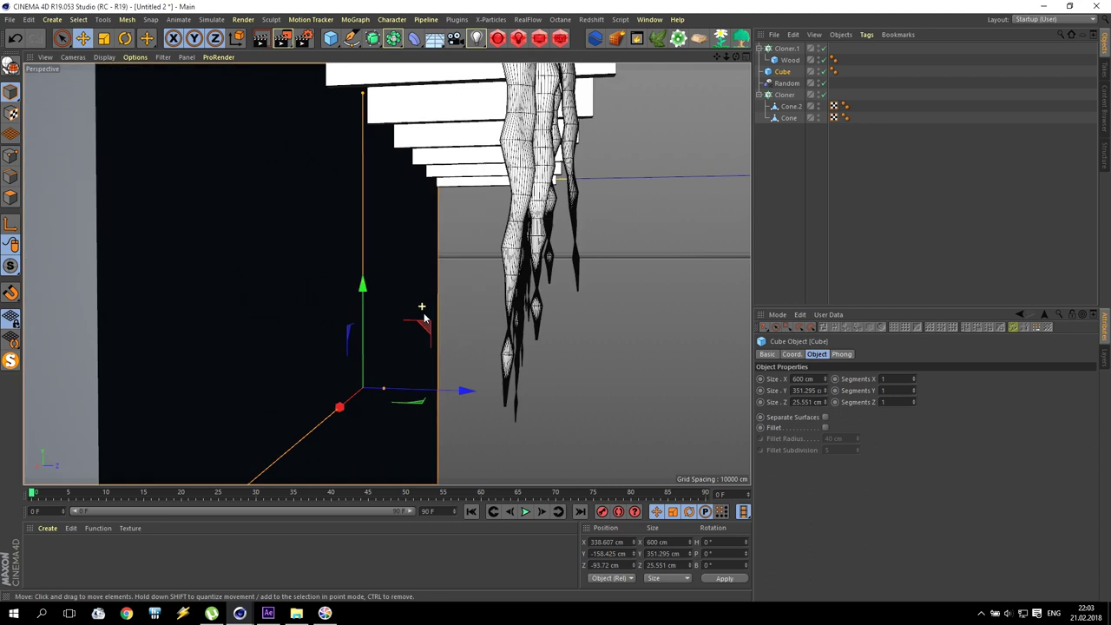
pyautogui.scroll(-1, 422, 312)
# Step: Move the wall cube back from the icicles to about Z -128 cm
pyautogui.moveTo(387, 273); pyautogui.dragTo(386, 273)
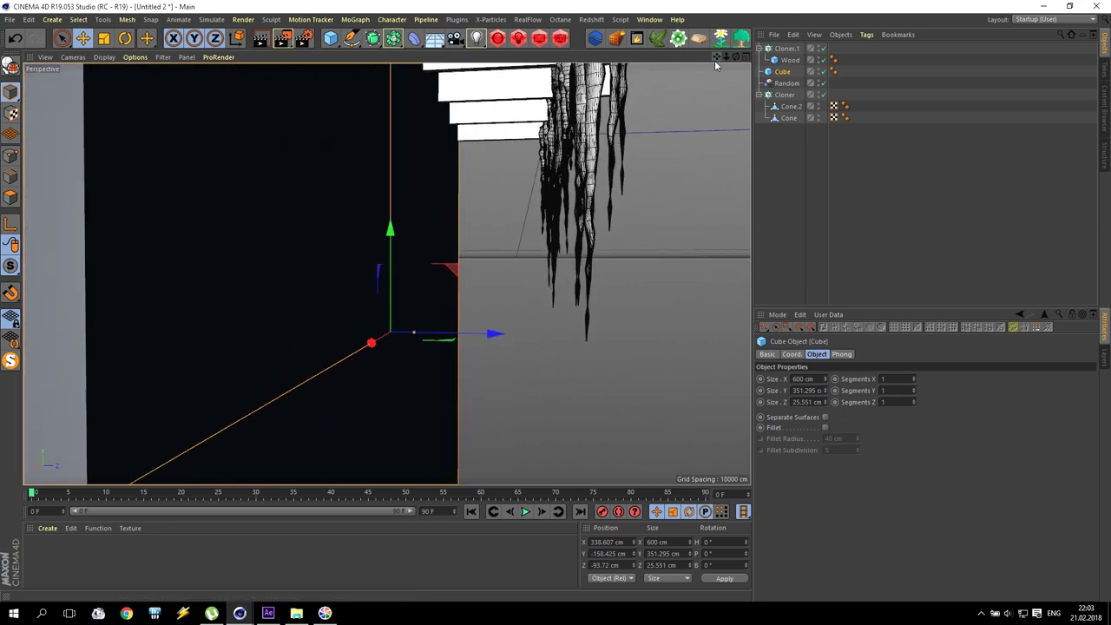
pyautogui.moveTo(490, 335); pyautogui.dragTo(428, 339)
pyautogui.moveTo(736, 57); pyautogui.dragTo(387, 273)
pyautogui.moveTo(717, 57); pyautogui.dragTo(387, 275)
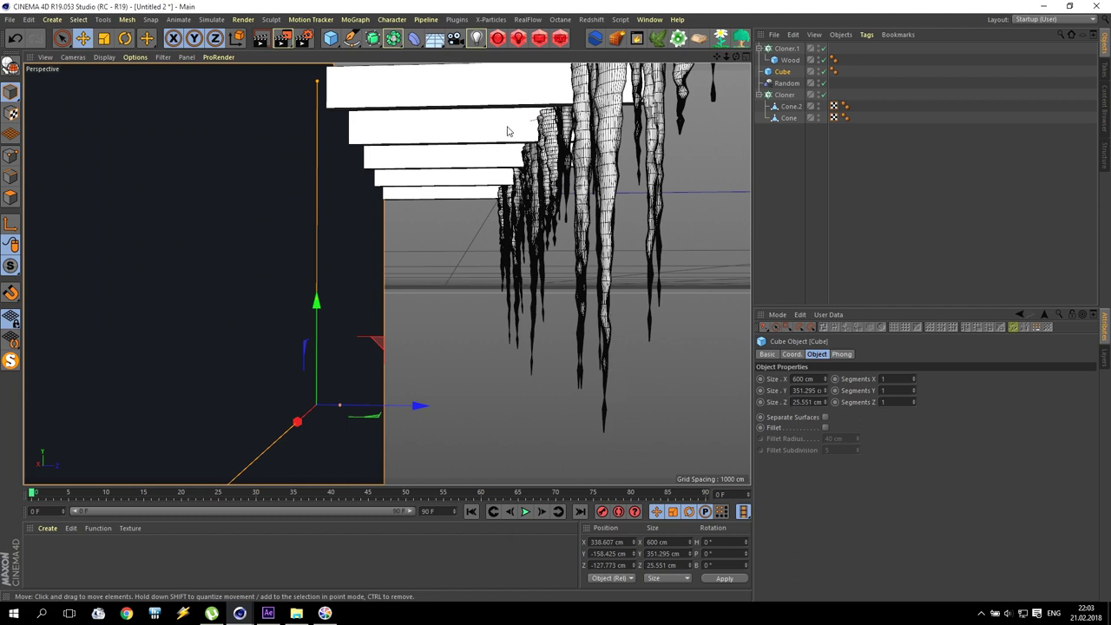
# Step: Tilt all the cloned planks by setting the plank Cloner's transform rotation to H 0° and P -20°
pyautogui.click(797, 51)
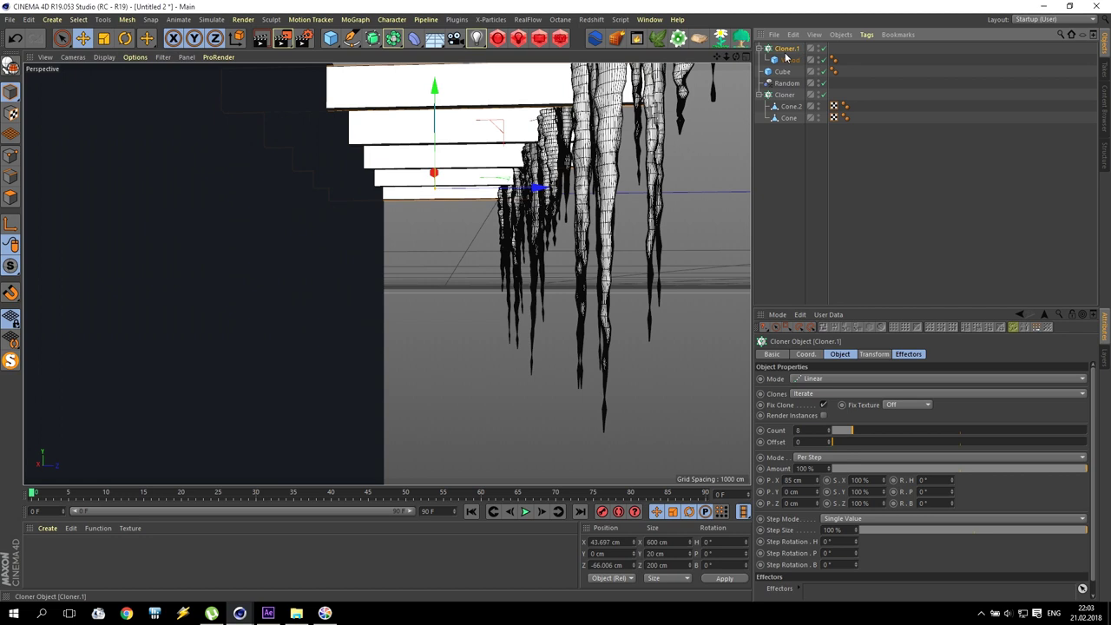
pyautogui.click(876, 354)
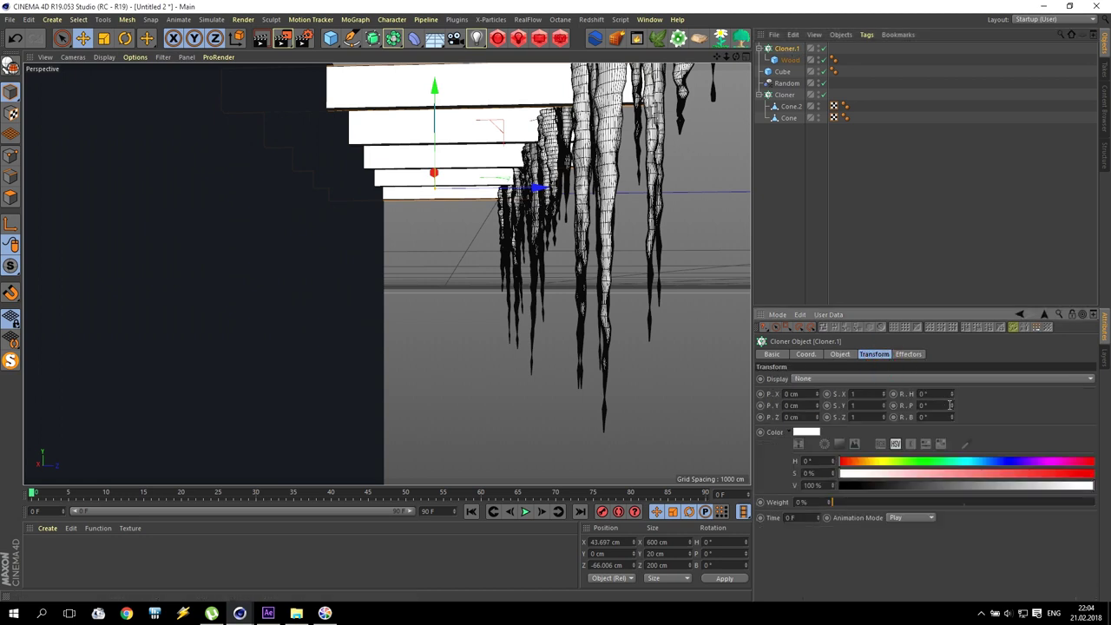
pyautogui.moveTo(952, 394); pyautogui.dragTo(711, 393)
pyautogui.write('0')
pyautogui.press('Return')
pyautogui.moveTo(952, 406)
pyautogui.mouseDown()
pyautogui.moveTo(952, 383)
pyautogui.moveTo(952, 426)
pyautogui.moveTo(999, 415)
pyautogui.mouseUp()
pyautogui.write('20')
pyautogui.press('Return')
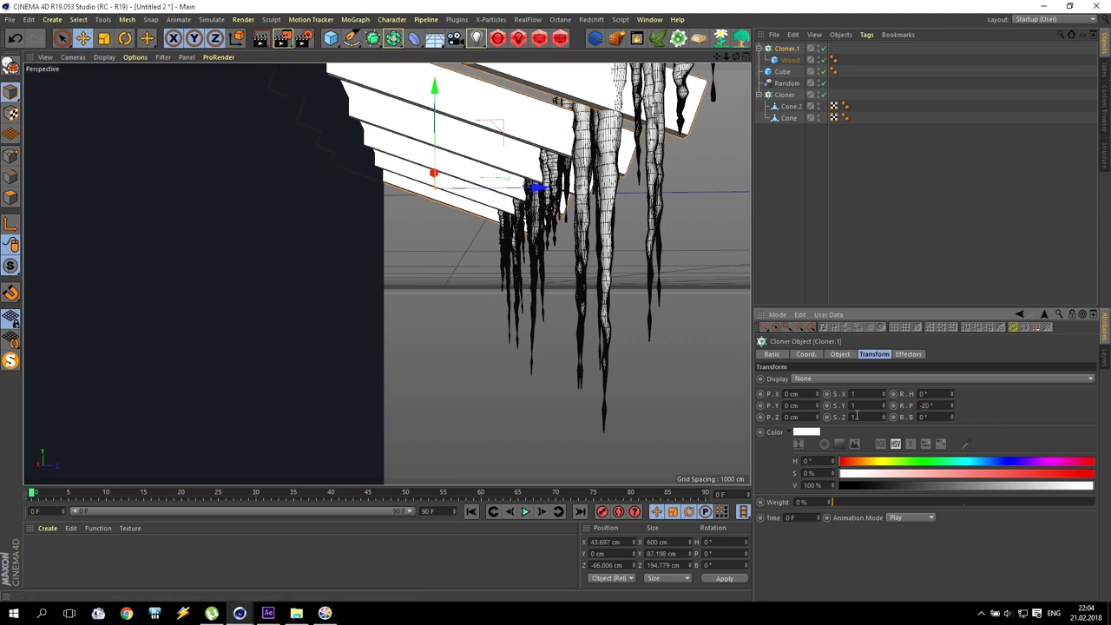
# Step: Reposition the tilted plank Cloner at about Y 4 cm and Z -101 cm, resting over the wall
pyautogui.moveTo(535, 188); pyautogui.dragTo(493, 185)
pyautogui.moveTo(404, 120)
pyautogui.mouseDown()
pyautogui.moveTo(402, 76)
pyautogui.moveTo(405, 113)
pyautogui.mouseUp()
pyautogui.middleClick(571, 236)
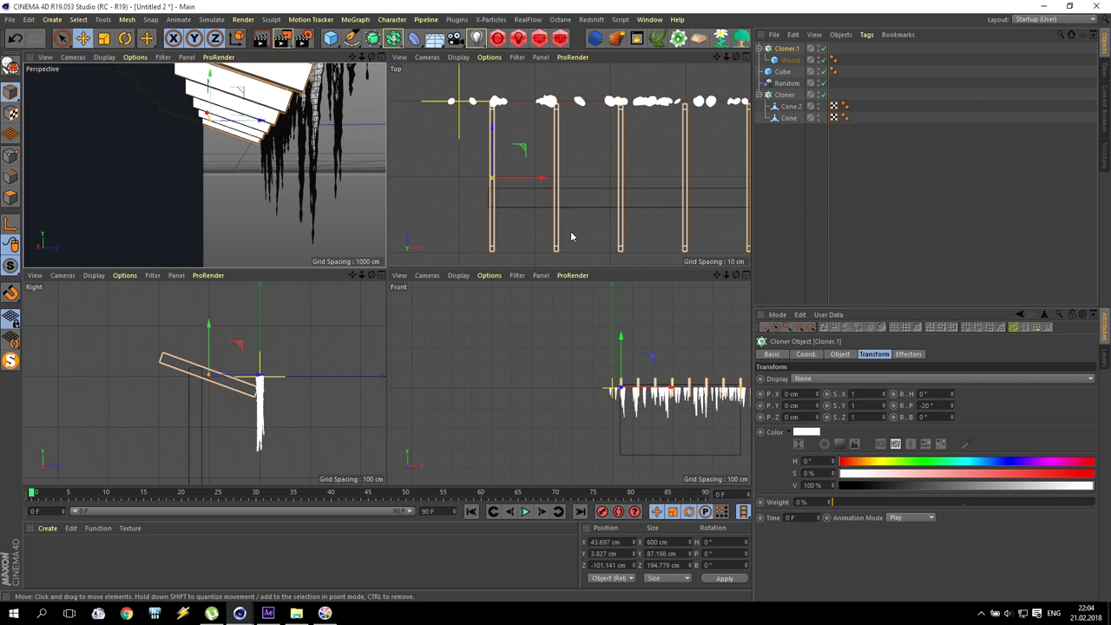
# Step: Add a new cube and rename it as Roof
pyautogui.moveTo(330, 38); pyautogui.dragTo(429, 54)
pyautogui.doubleClick(785, 49)
pyautogui.write('r')
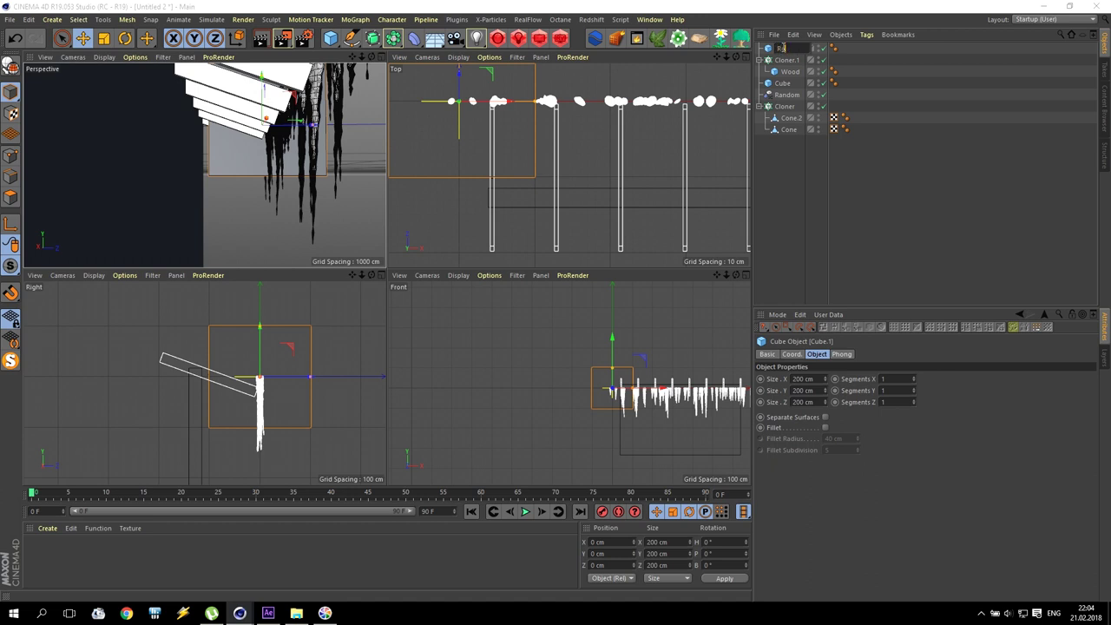
pyautogui.press('Return')
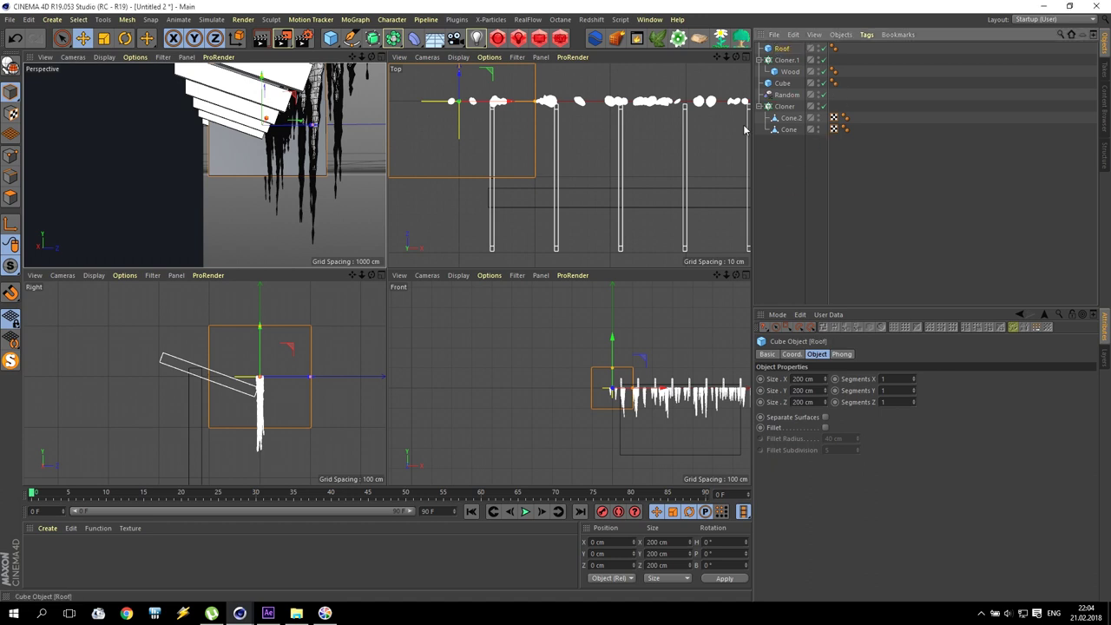
# Step: Flatten the Roof cube to about 4.5 cm and stretch it to about 632 cm in X, centred at about X 349 cm
pyautogui.moveTo(259, 325); pyautogui.dragTo(259, 380)
pyautogui.moveTo(634, 389); pyautogui.dragTo(725, 392)
pyautogui.keyDown('alt'); pyautogui.moveTo(697, 337); pyautogui.dragTo(601, 309, button='middle'); pyautogui.keyUp('alt')
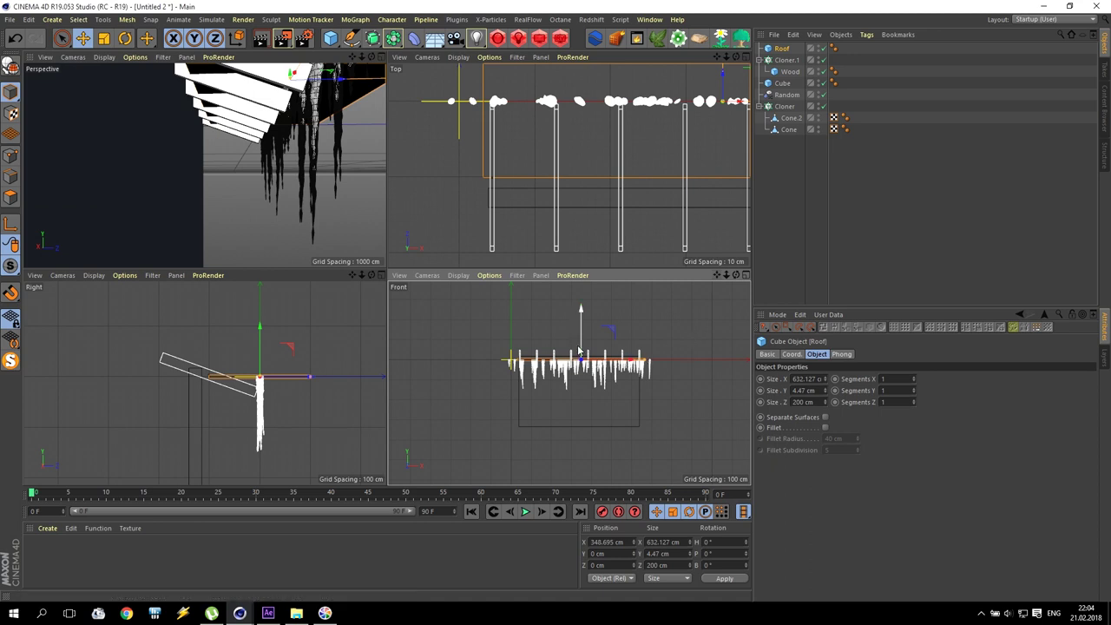
# Step: Place the Roof over the planks at about Y 3 cm and Z -93 cm, and lengthen it to about 223 cm in Z
pyautogui.moveTo(581, 344)
pyautogui.mouseDown()
pyautogui.moveTo(581, 329)
pyautogui.moveTo(581, 342)
pyautogui.mouseUp()
pyautogui.scroll(-5, 622, 165)
pyautogui.moveTo(675, 86); pyautogui.dragTo(670, 118)
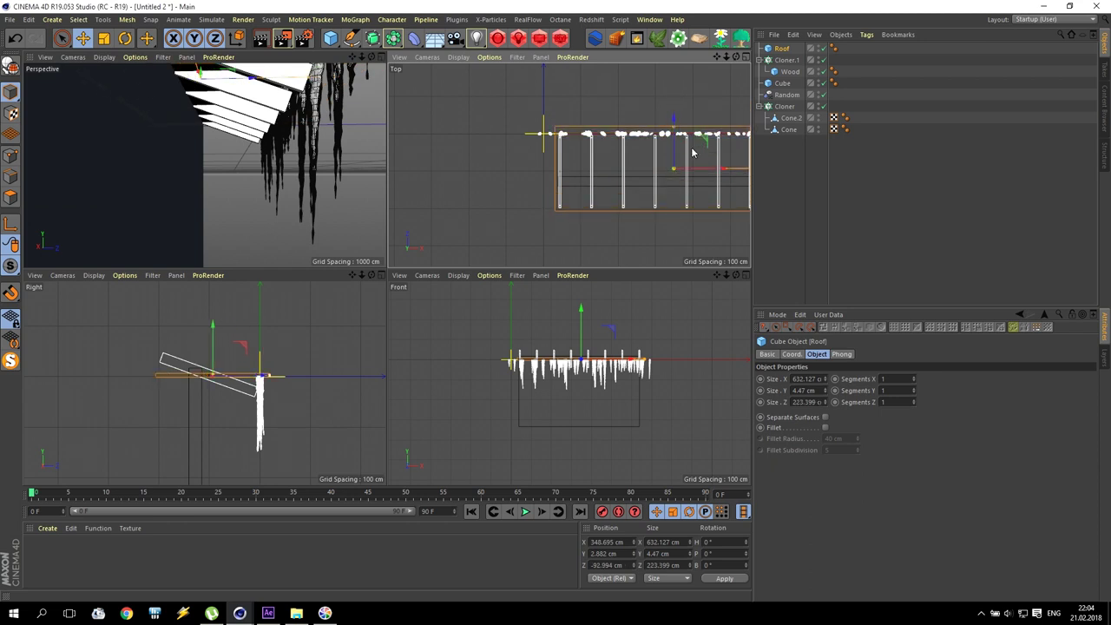
# Step: Set the Roof's pitch rotation to -20° to match the slope of the planks
pyautogui.click(792, 354)
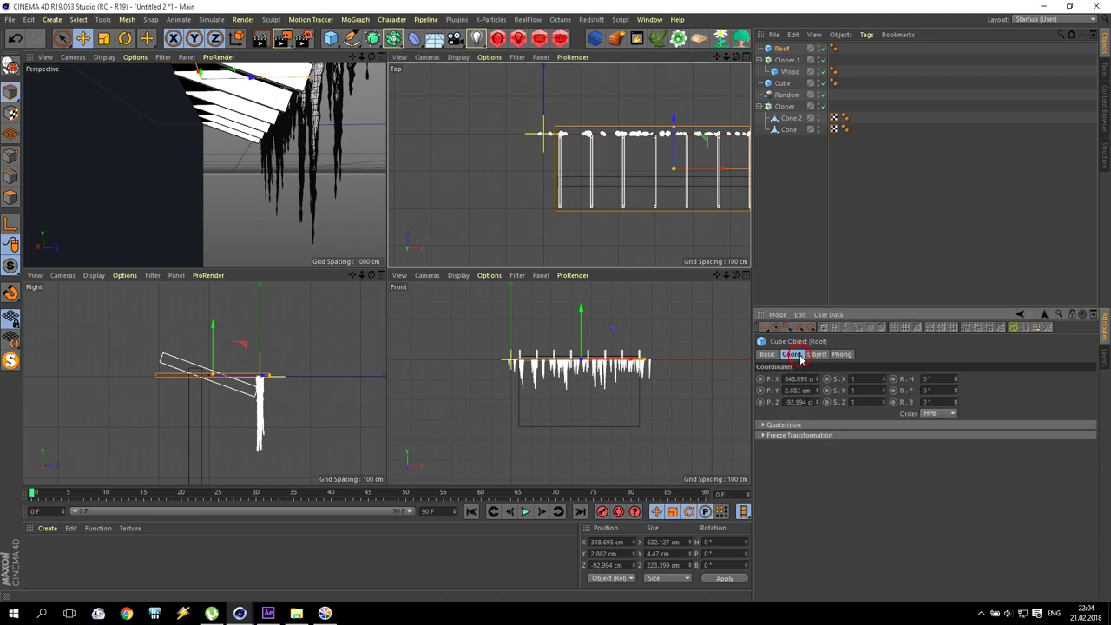
pyautogui.doubleClick(935, 393)
pyautogui.write('20')
pyautogui.press('Return')
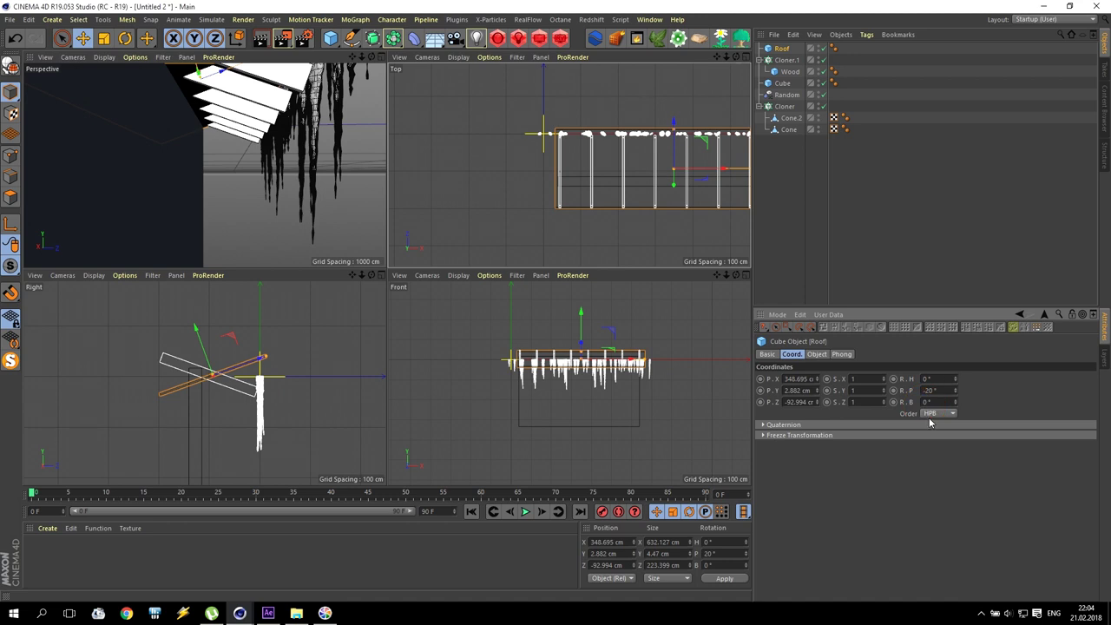
# Step: Move the Roof in the Right view onto the planks' upper edge, at about Y 16 cm and Z -100 cm
pyautogui.scroll(5, 218, 425)
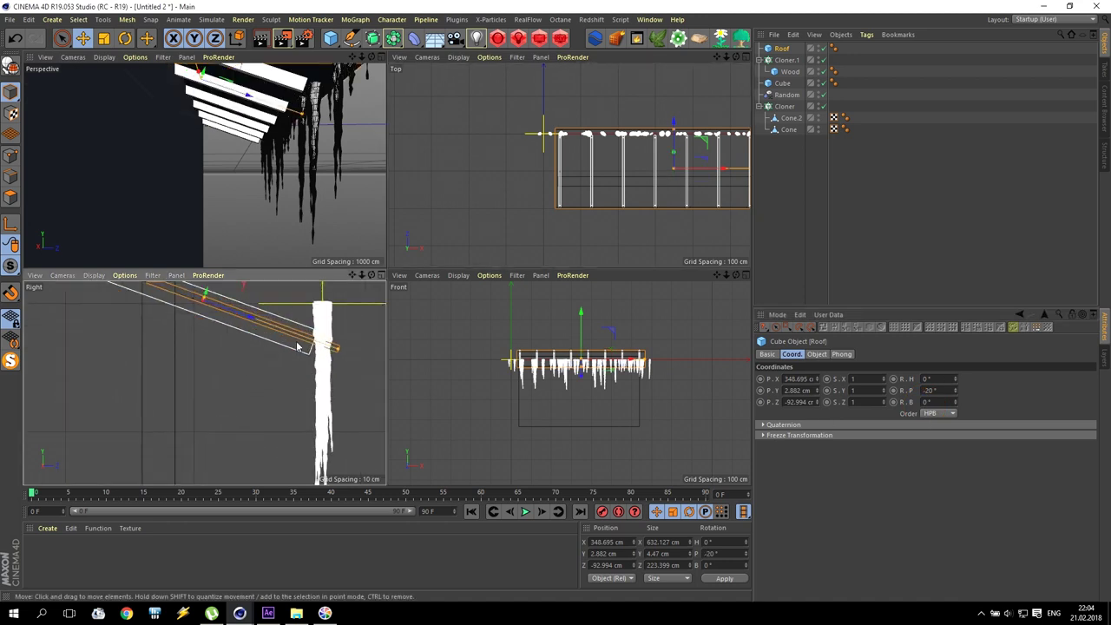
pyautogui.moveTo(352, 275); pyautogui.dragTo(341, 355)
pyautogui.moveTo(208, 336); pyautogui.dragTo(230, 379)
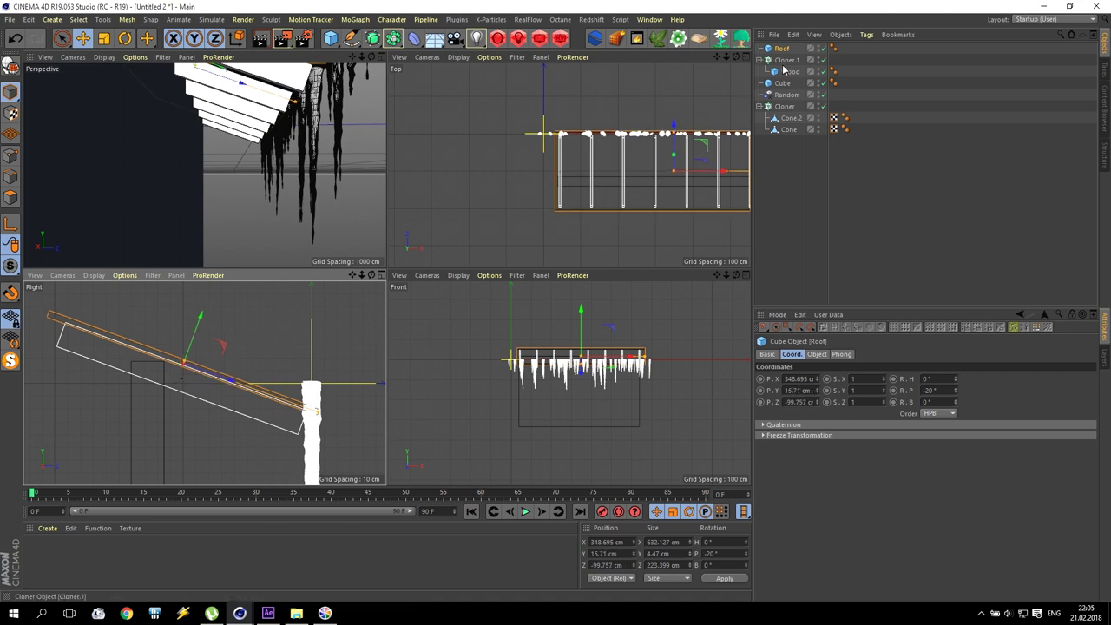
# Step: Lower the icicle Cloner to about Y -22 cm and shift it to about Z 1 cm, under the roof edge
pyautogui.click(783, 105)
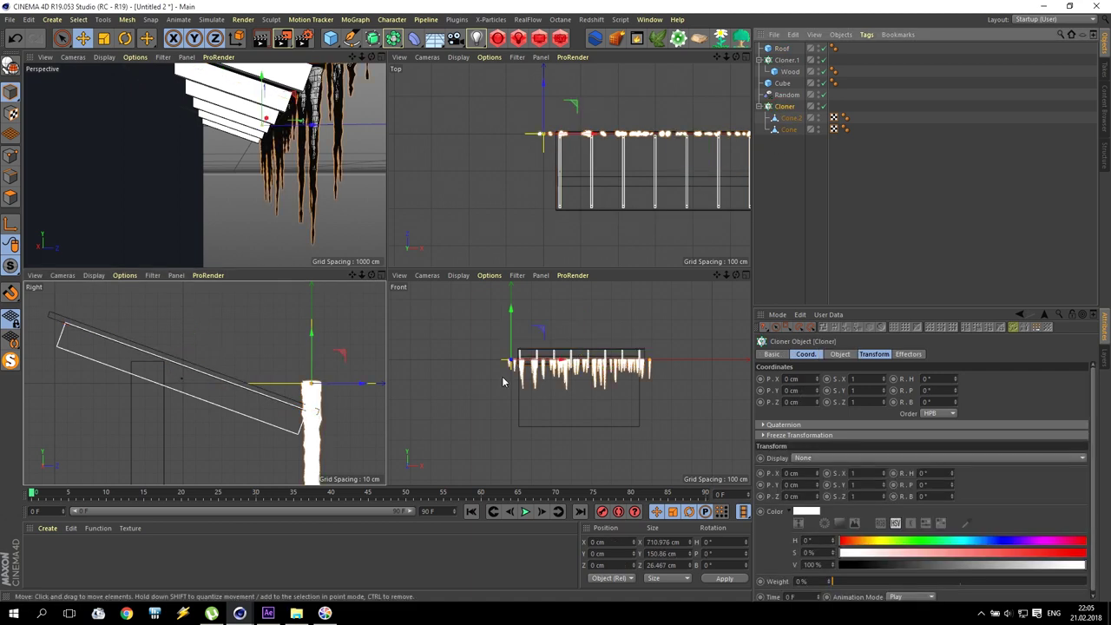
pyautogui.scroll(4, 503, 382)
pyautogui.moveTo(717, 275); pyautogui.dragTo(661, 287)
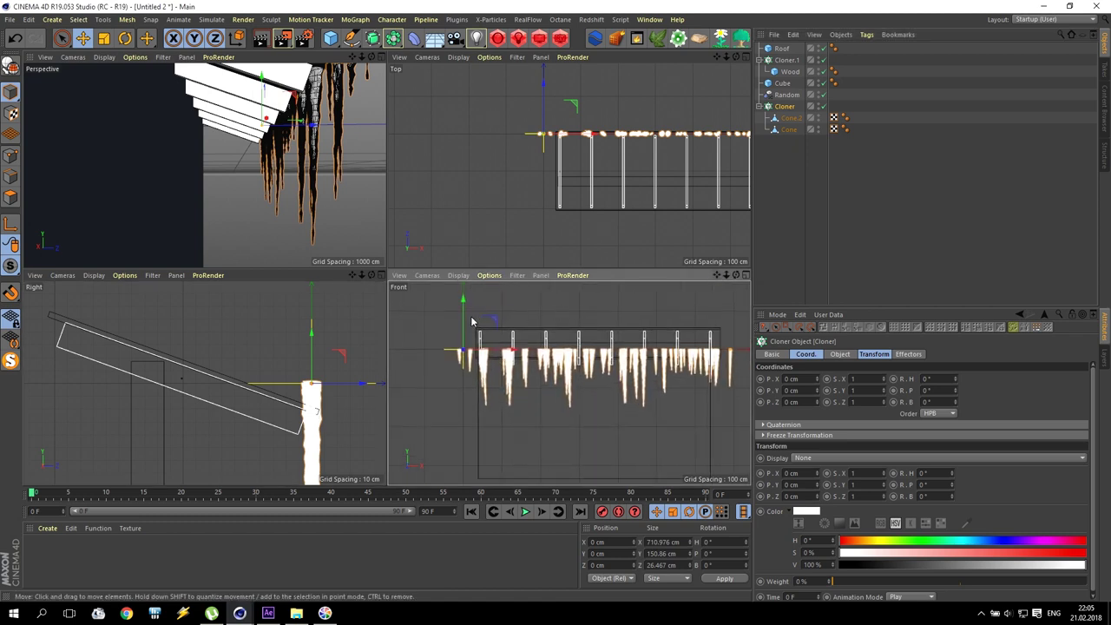
pyautogui.moveTo(461, 315); pyautogui.dragTo(463, 328)
pyautogui.moveTo(354, 413); pyautogui.dragTo(358, 417)
pyautogui.middleClick(297, 198)
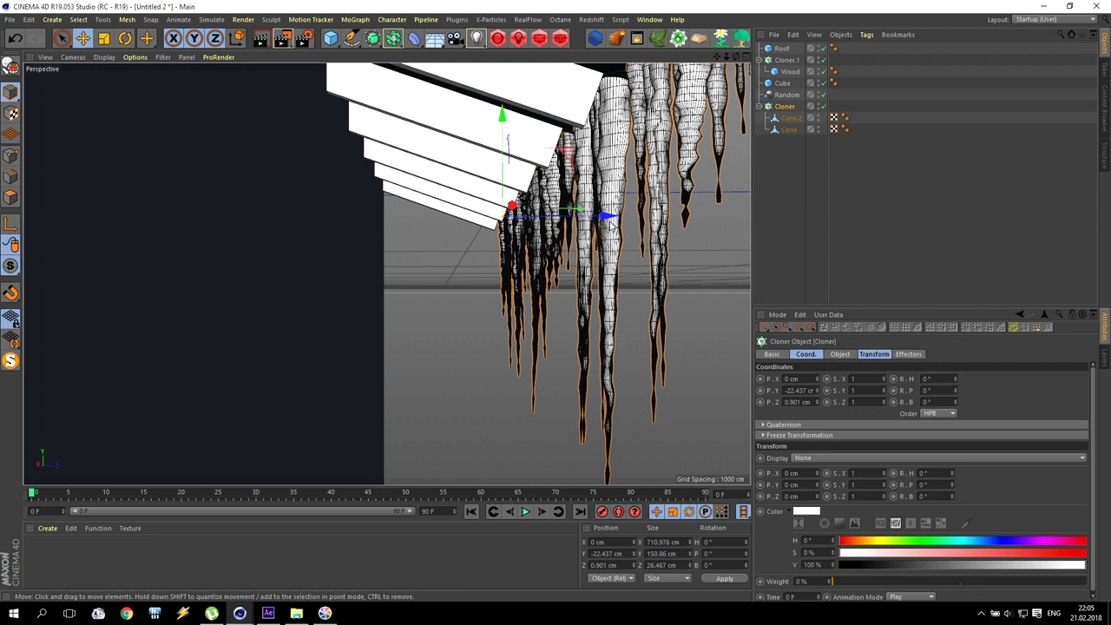
pyautogui.click(793, 131)
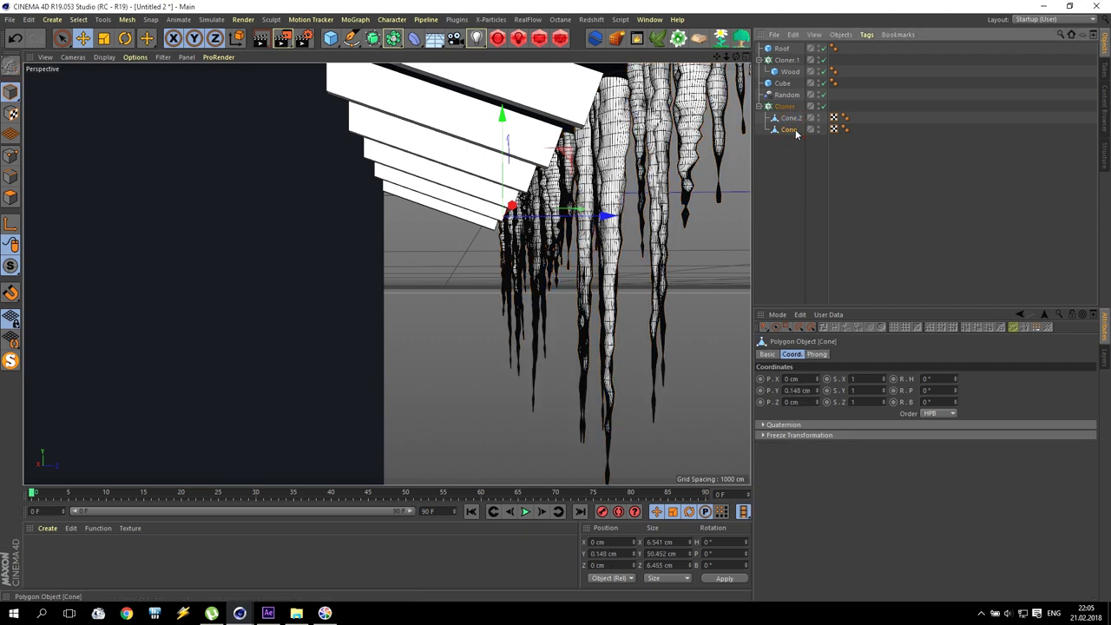
pyautogui.click(883, 388)
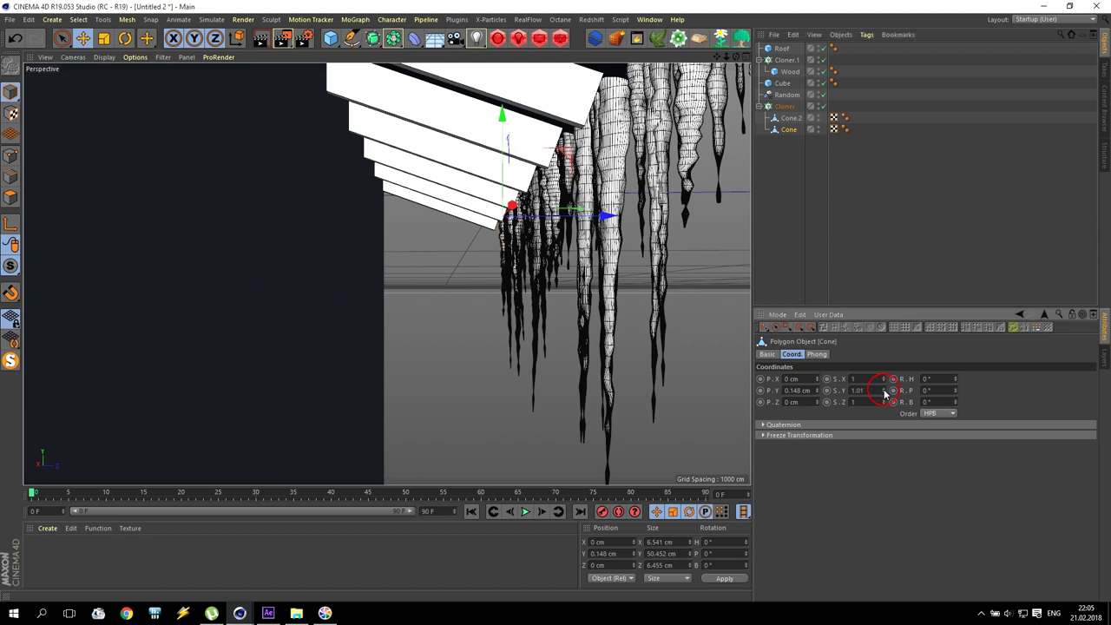
pyautogui.doubleClick(869, 389)
# Step: Shorten the icicles by setting the icicle Cloner's Y scale to 0.7
pyautogui.click(780, 105)
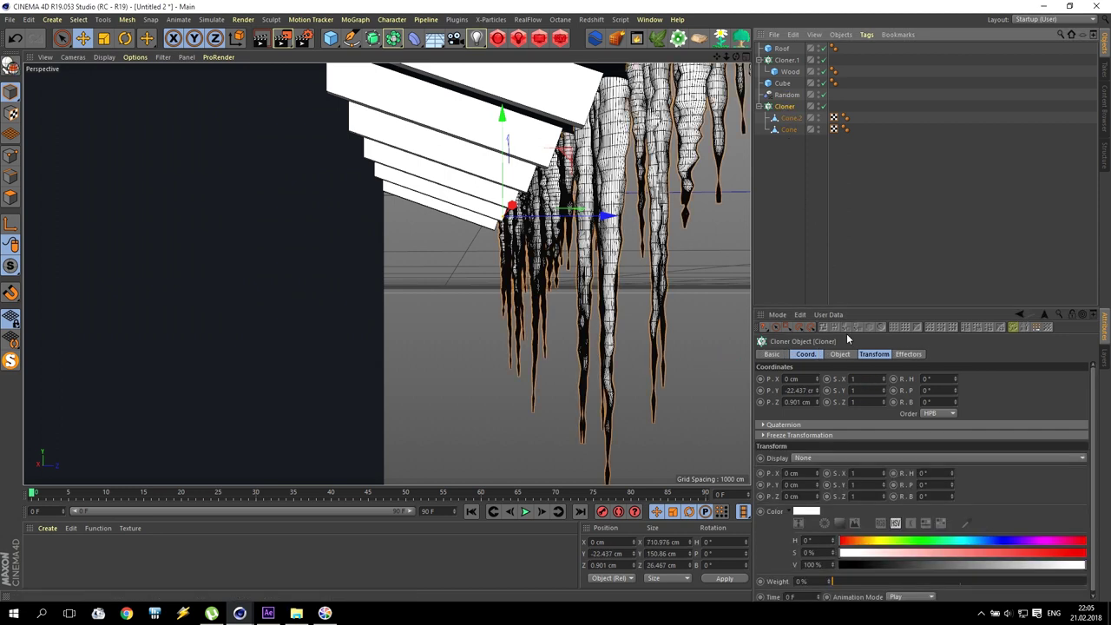
pyautogui.click(807, 354)
pyautogui.moveTo(883, 396)
pyautogui.mouseDown()
pyautogui.moveTo(882, 422)
pyautogui.moveTo(871, 390)
pyautogui.mouseUp()
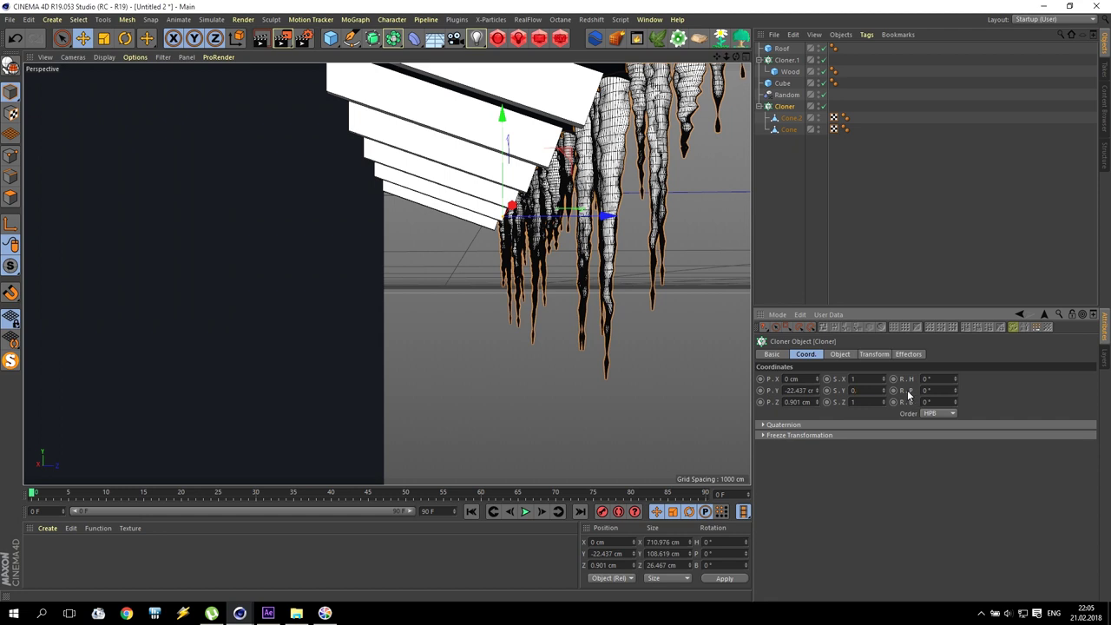
pyautogui.press('Return')
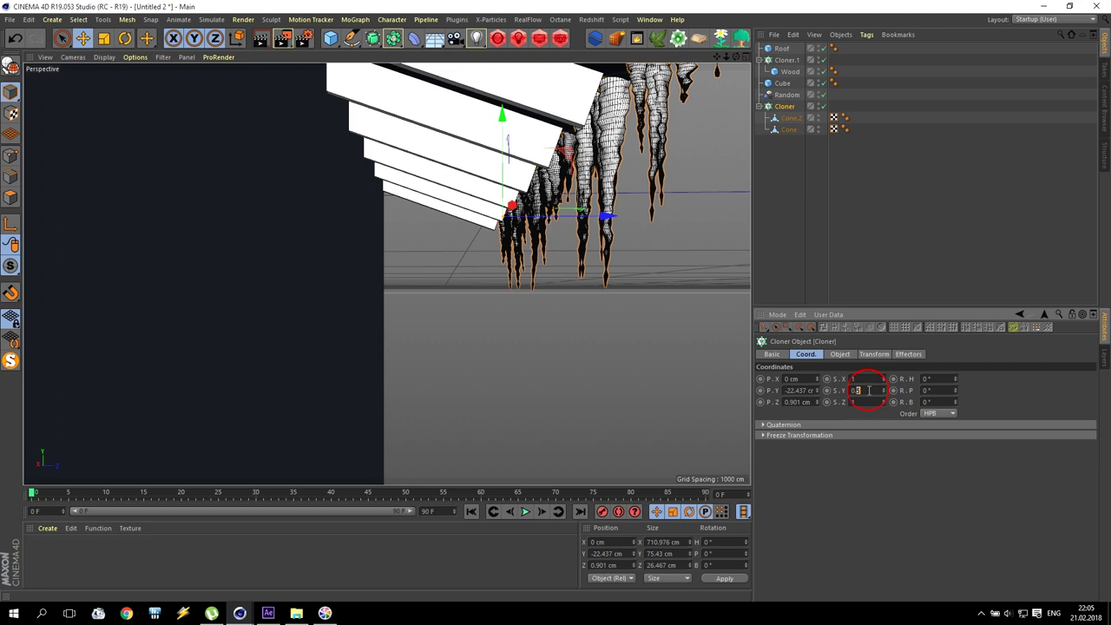
pyautogui.write('0.7')
pyautogui.press('Return')
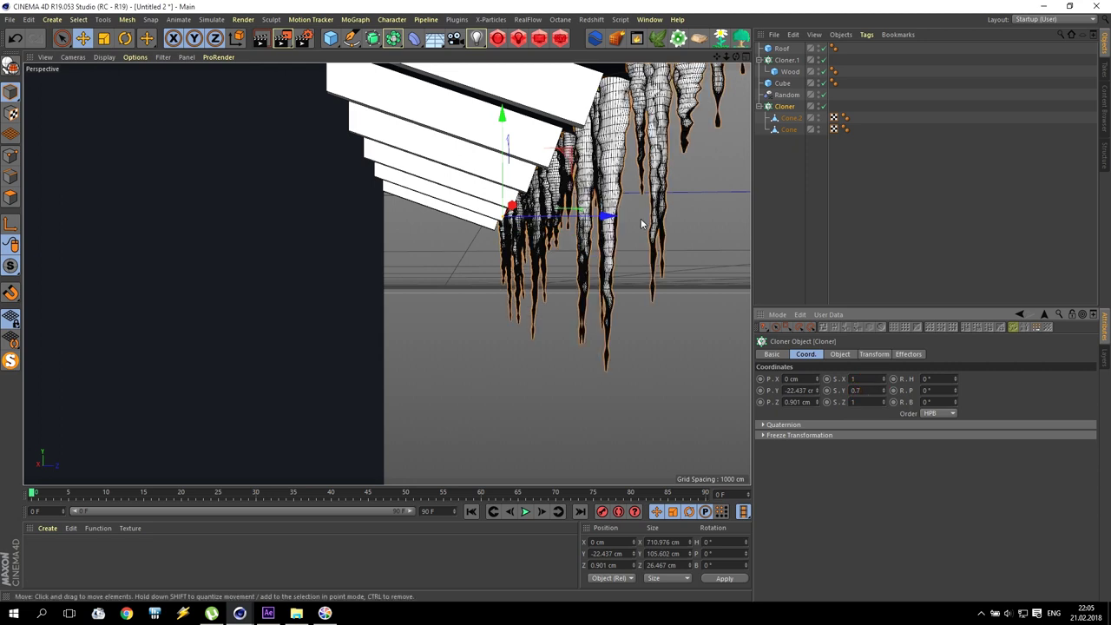
pyautogui.click(787, 118)
pyautogui.click(789, 130)
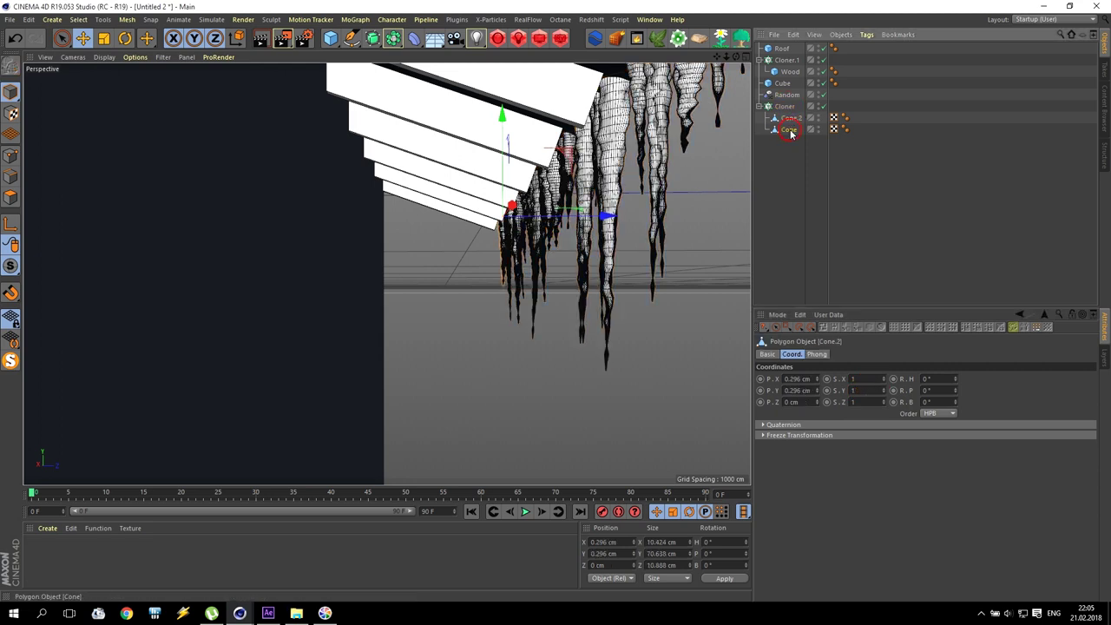
pyautogui.click(789, 119)
# Step: Add a camera from the current perspective view along the icicles and wall, and show the camera's object properties
pyautogui.moveTo(727, 59)
pyautogui.mouseDown()
pyautogui.moveTo(737, 61)
pyautogui.moveTo(729, 57)
pyautogui.mouseUp()
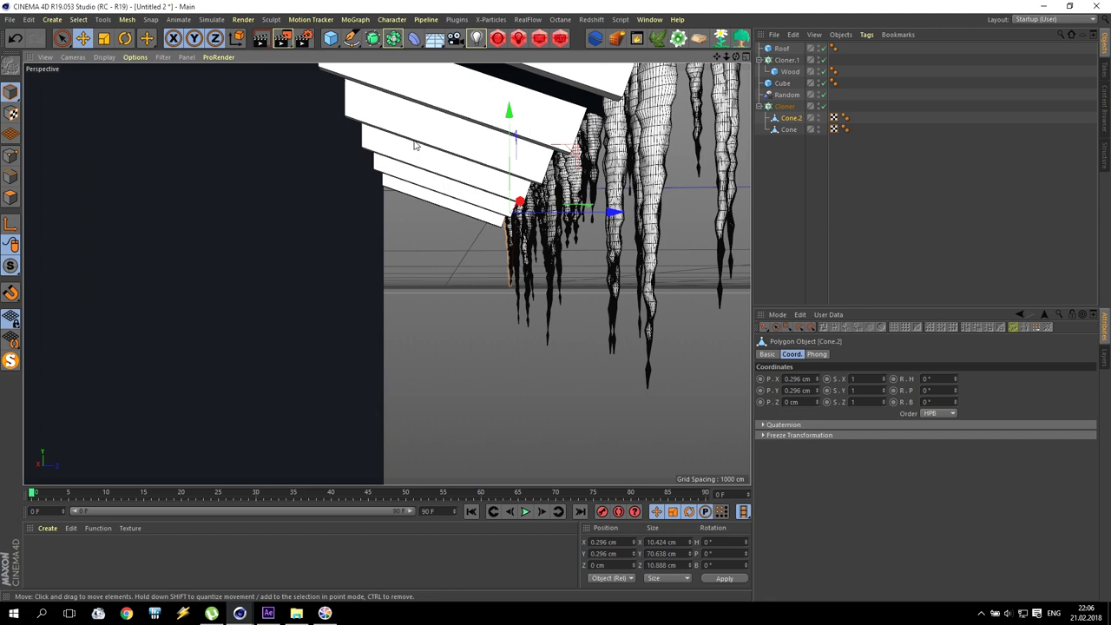
pyautogui.click(277, 339)
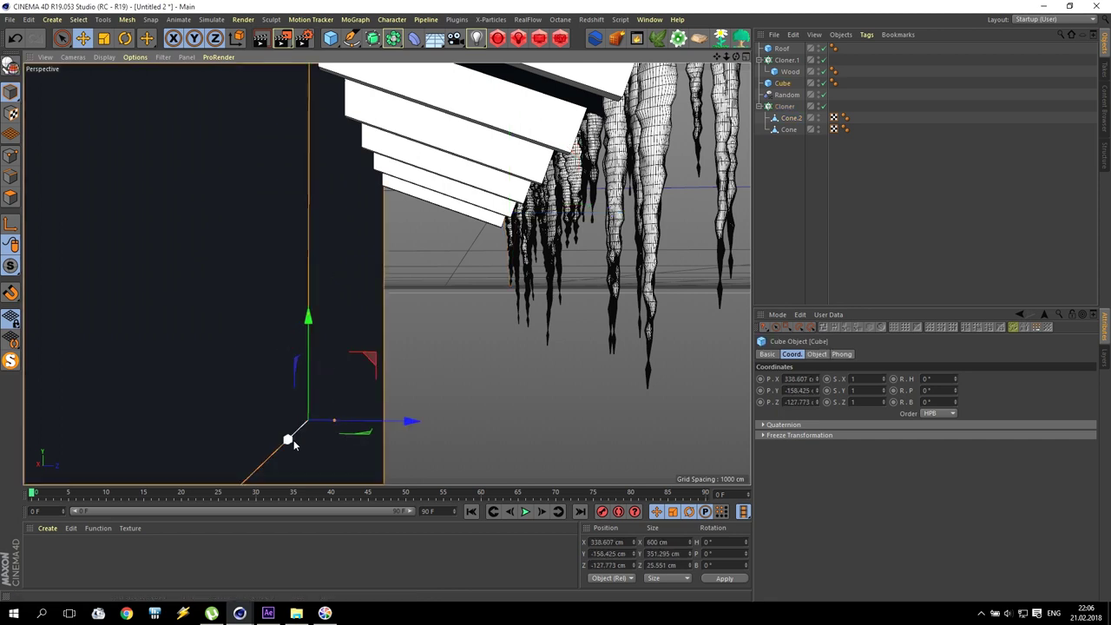
pyautogui.middleClick(649, 110)
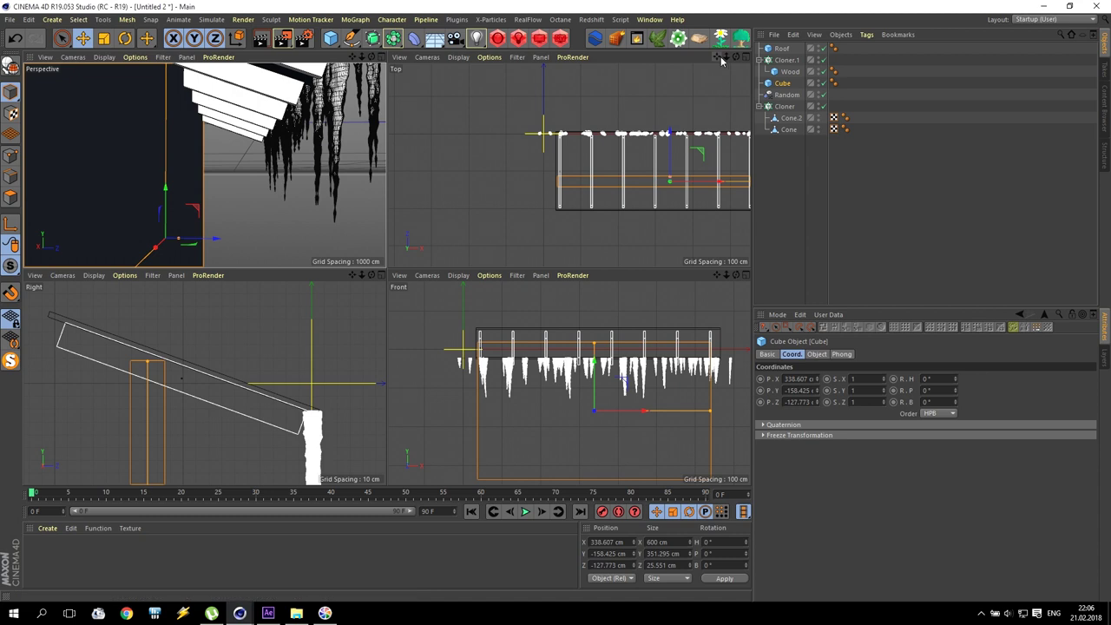
pyautogui.middleClick(192, 173)
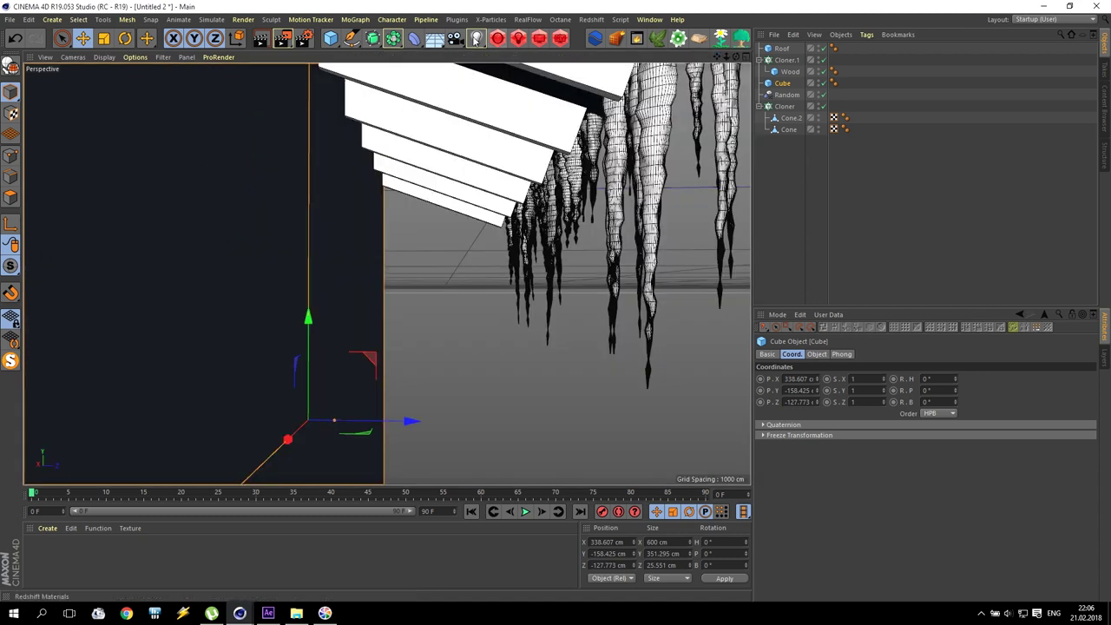
pyautogui.click(594, 39)
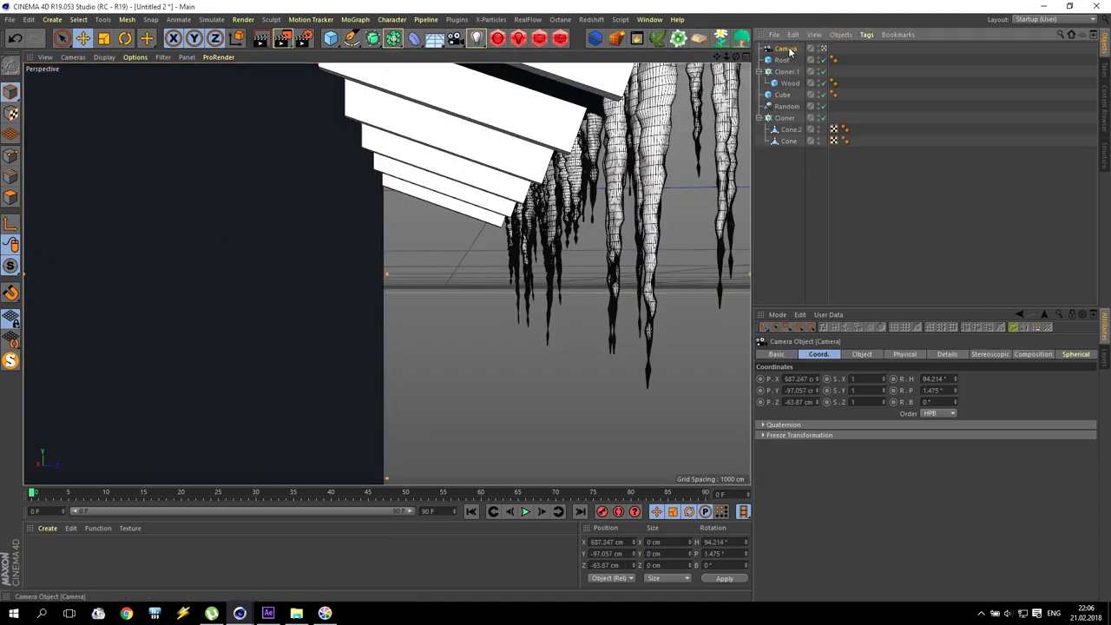
pyautogui.click(848, 354)
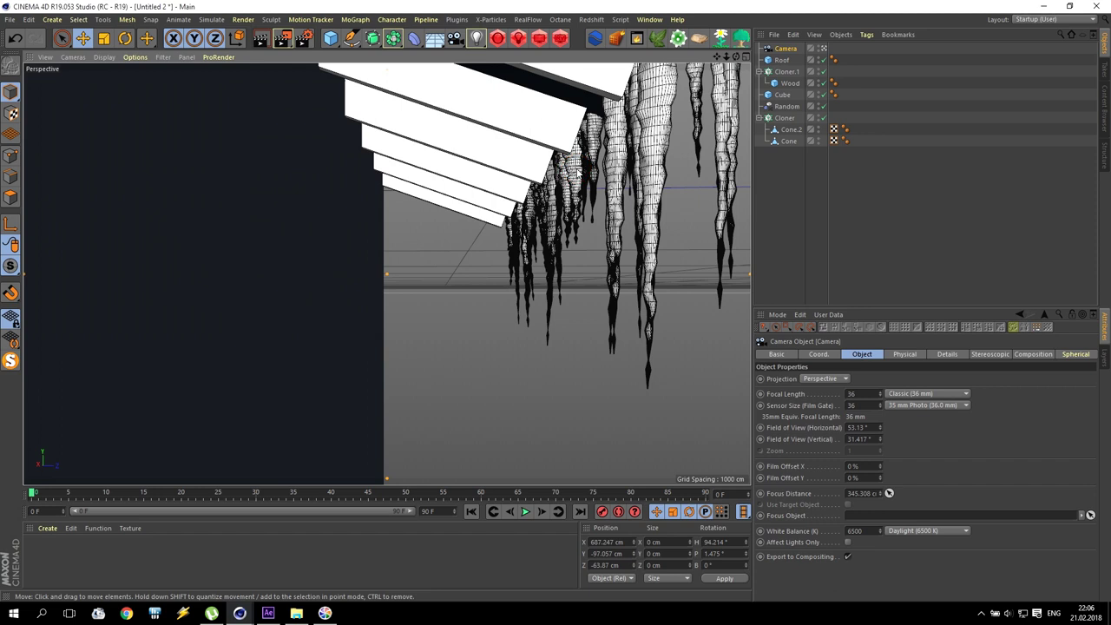
# Step: Add a Redshift Camera tag to the Camera
pyautogui.rightClick(788, 49)
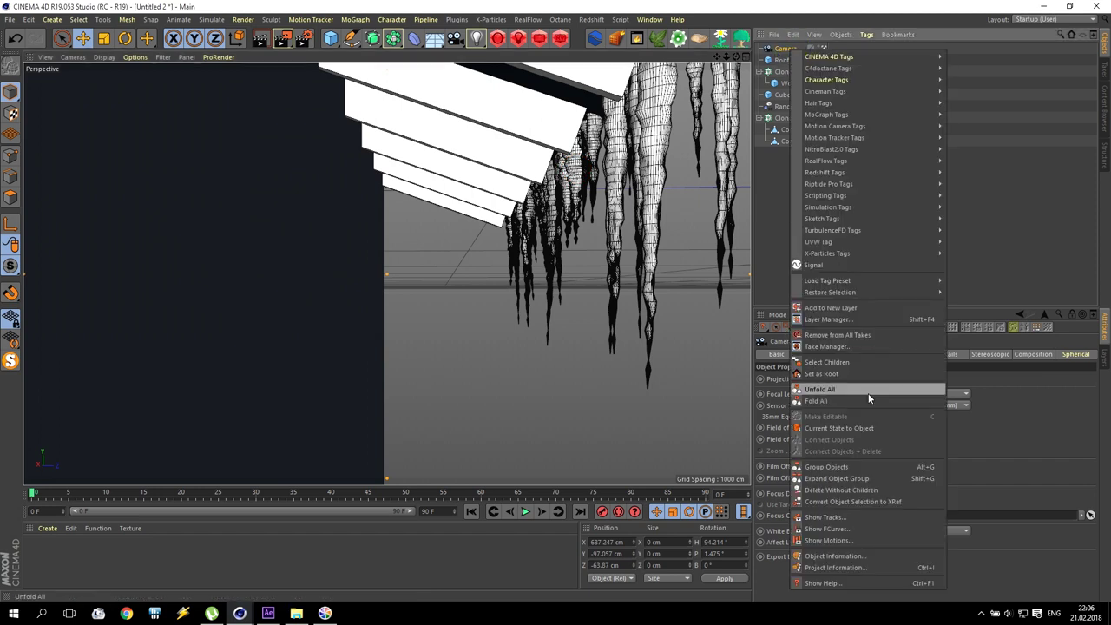
pyautogui.moveTo(866, 177)
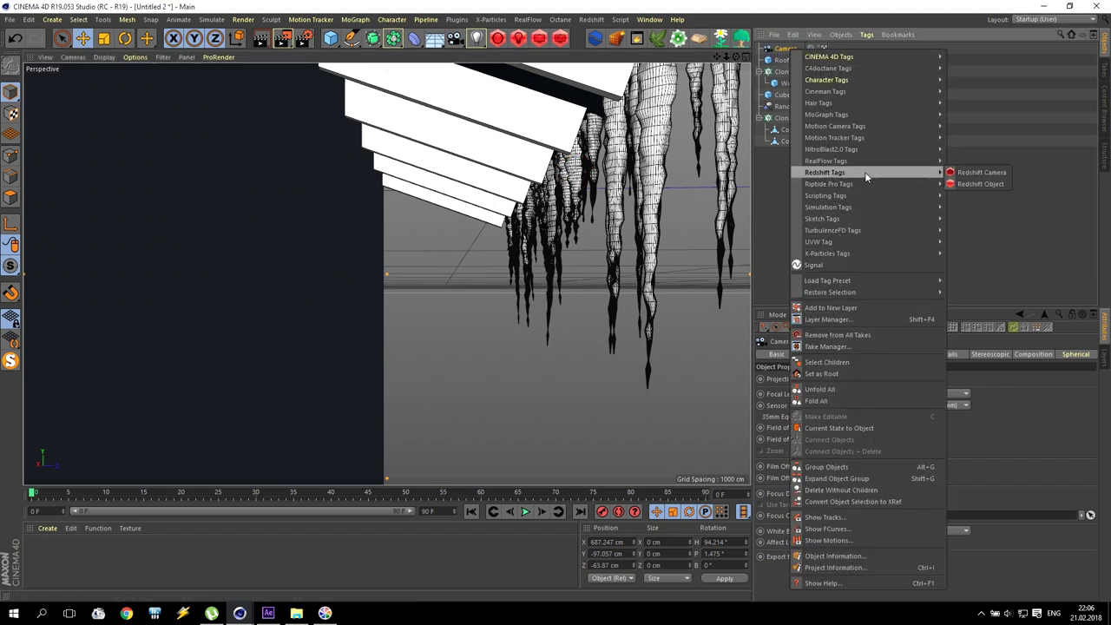
pyautogui.click(981, 173)
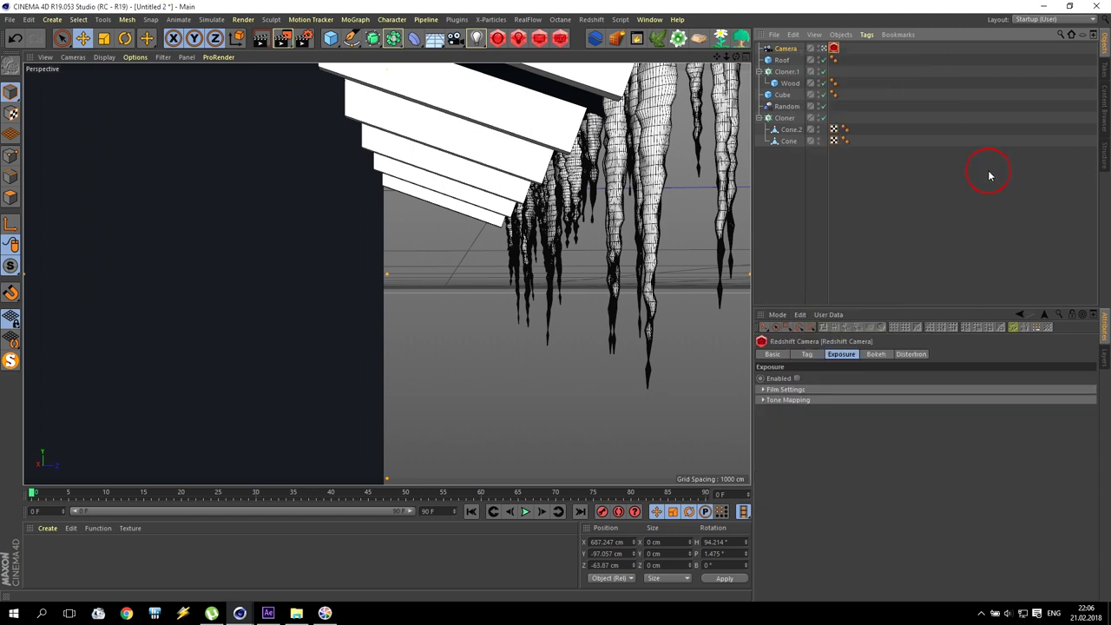
# Step: Enable the Redshift Camera tag's exposure with vignetting set to 10, and enable its bokeh
pyautogui.click(796, 378)
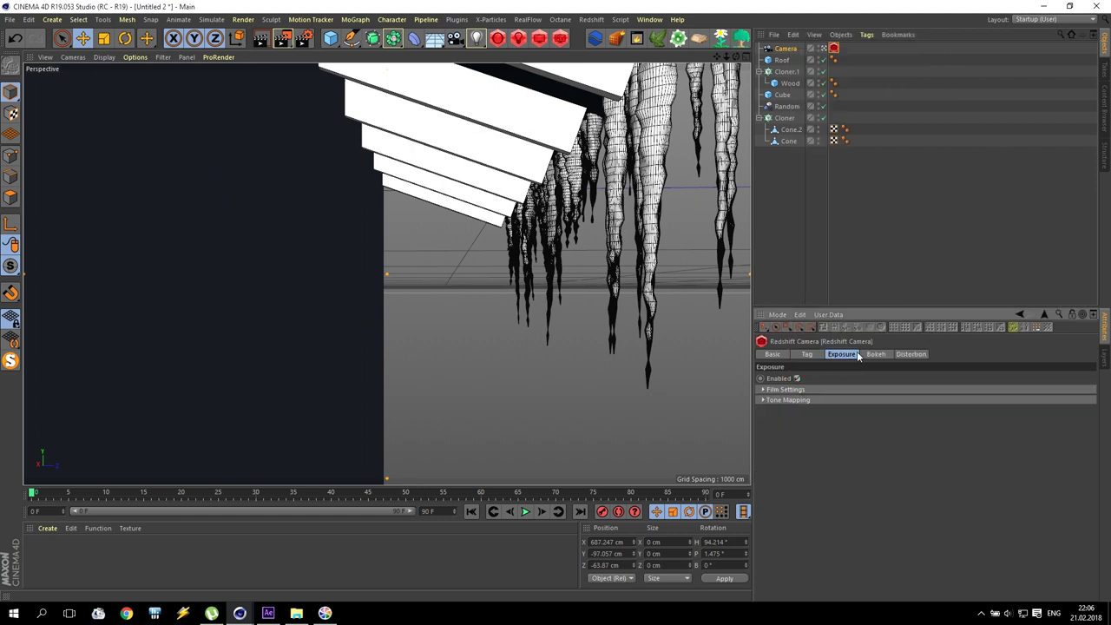
pyautogui.click(767, 389)
pyautogui.write('10')
pyautogui.press('Return')
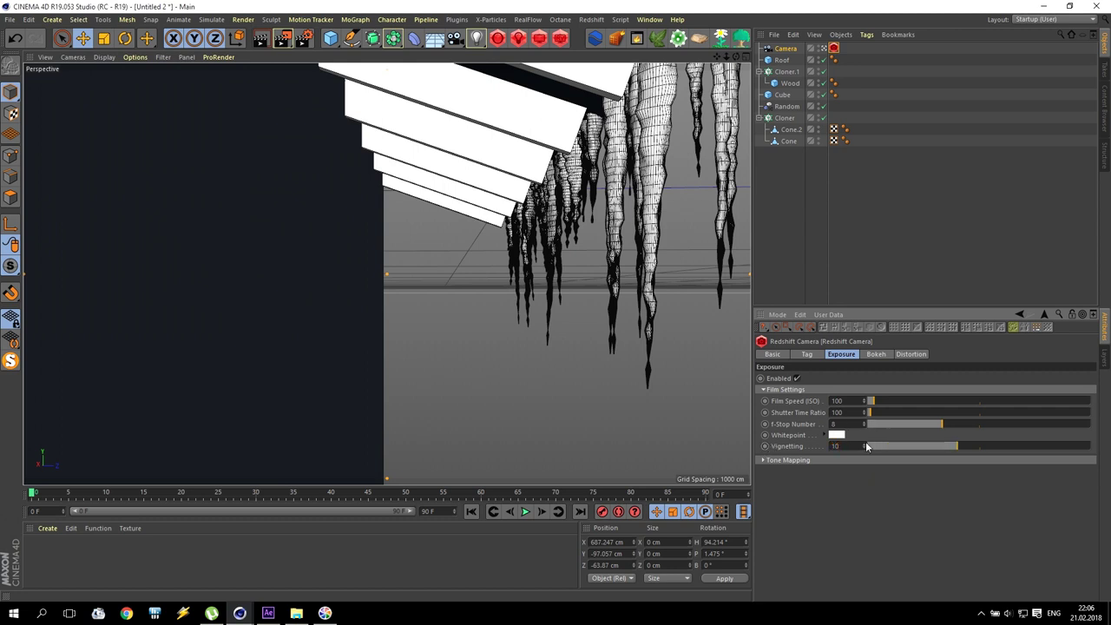
pyautogui.click(876, 354)
pyautogui.click(797, 379)
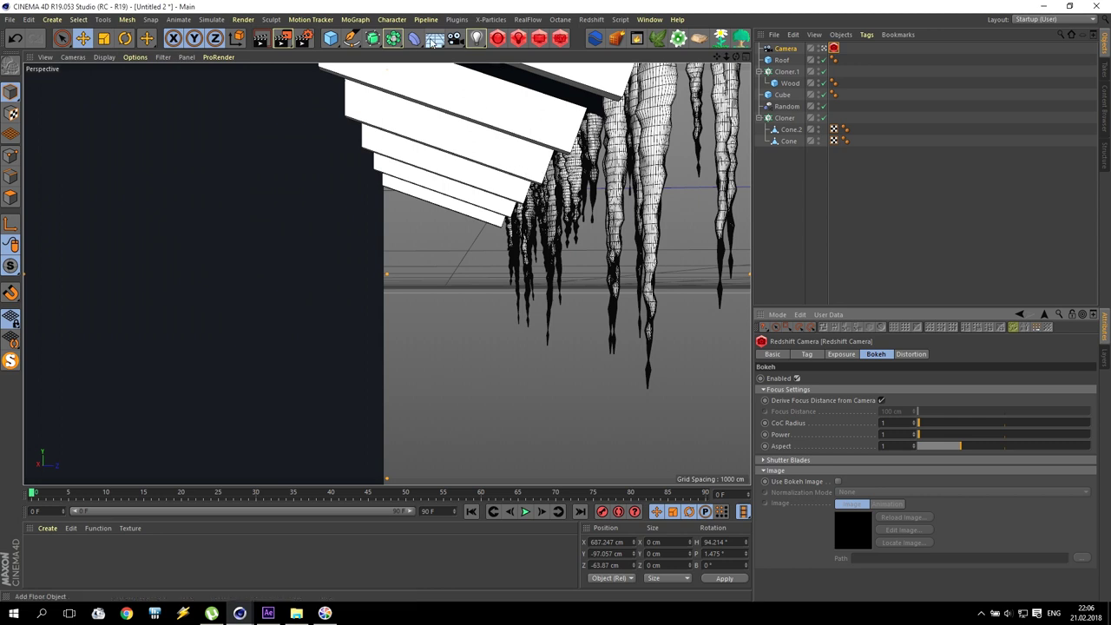
# Step: Run a Redshift preview render and shift the camera to about Y -99 cm and Z -58 cm, then close the preview
pyautogui.click(559, 40)
pyautogui.click(93, 102)
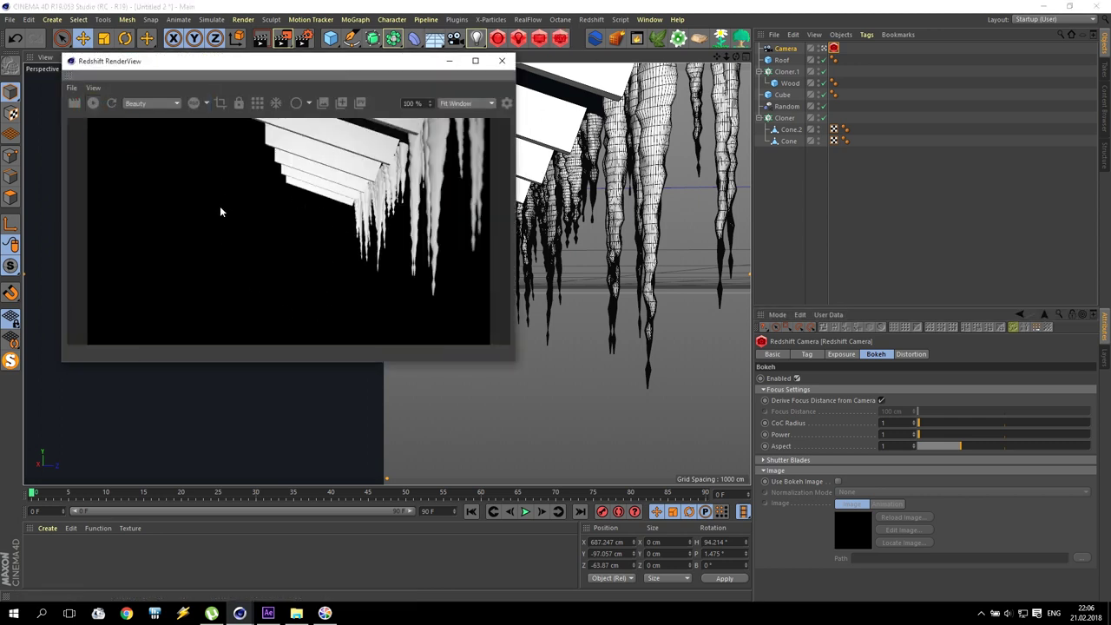
pyautogui.click(363, 59)
pyautogui.moveTo(578, 159); pyautogui.dragTo(800, 211)
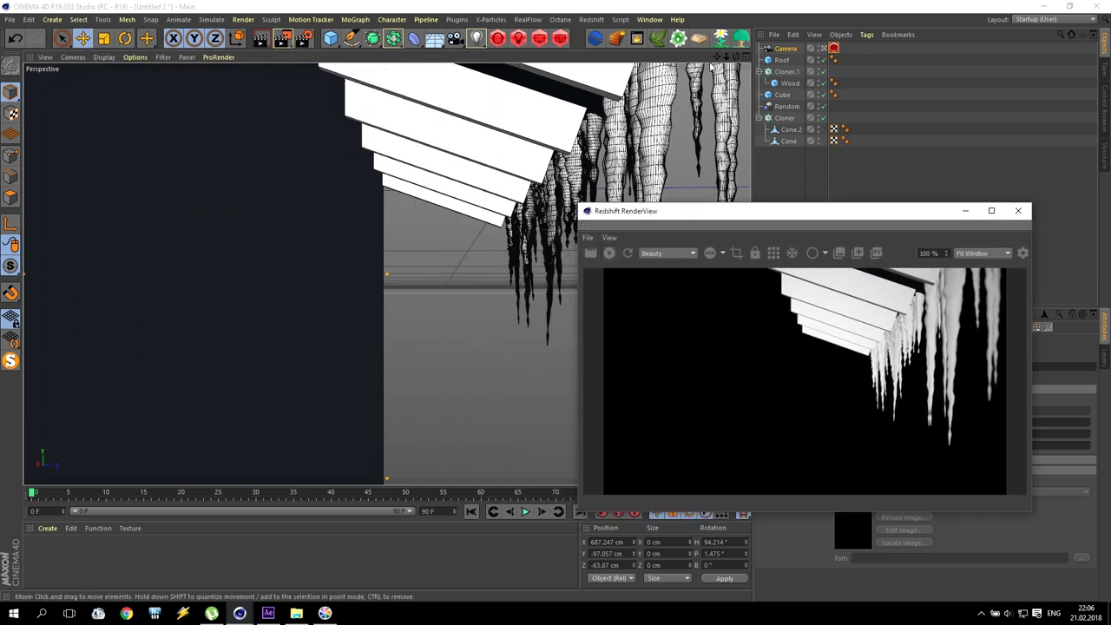
pyautogui.moveTo(717, 57)
pyautogui.mouseDown()
pyautogui.moveTo(683, 54)
pyautogui.moveTo(725, 53)
pyautogui.mouseUp()
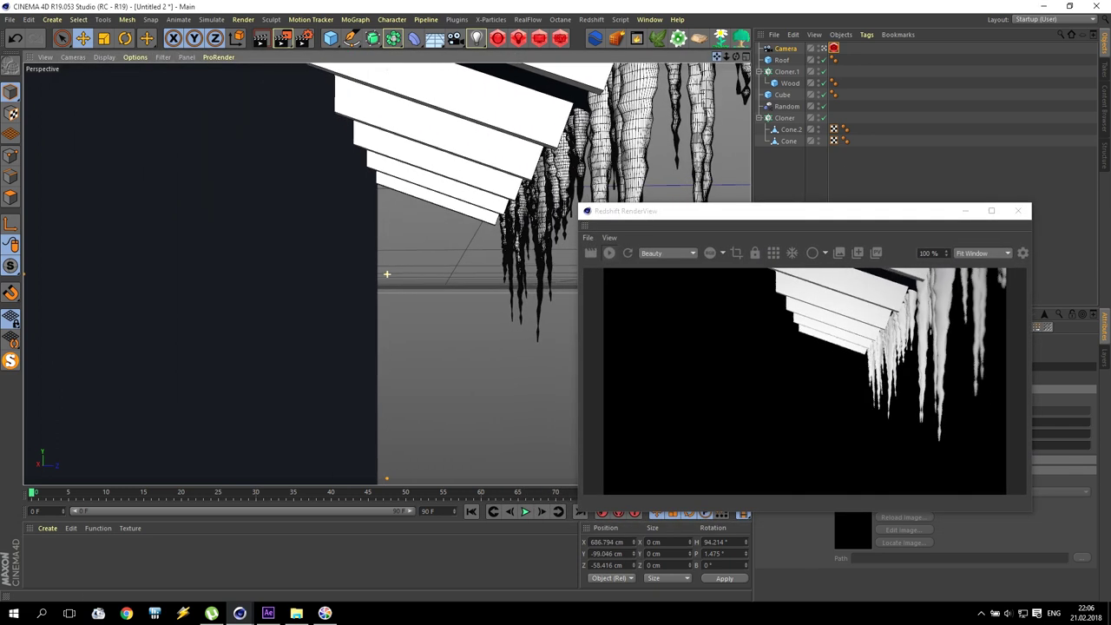
pyautogui.moveTo(802, 217); pyautogui.dragTo(504, 120)
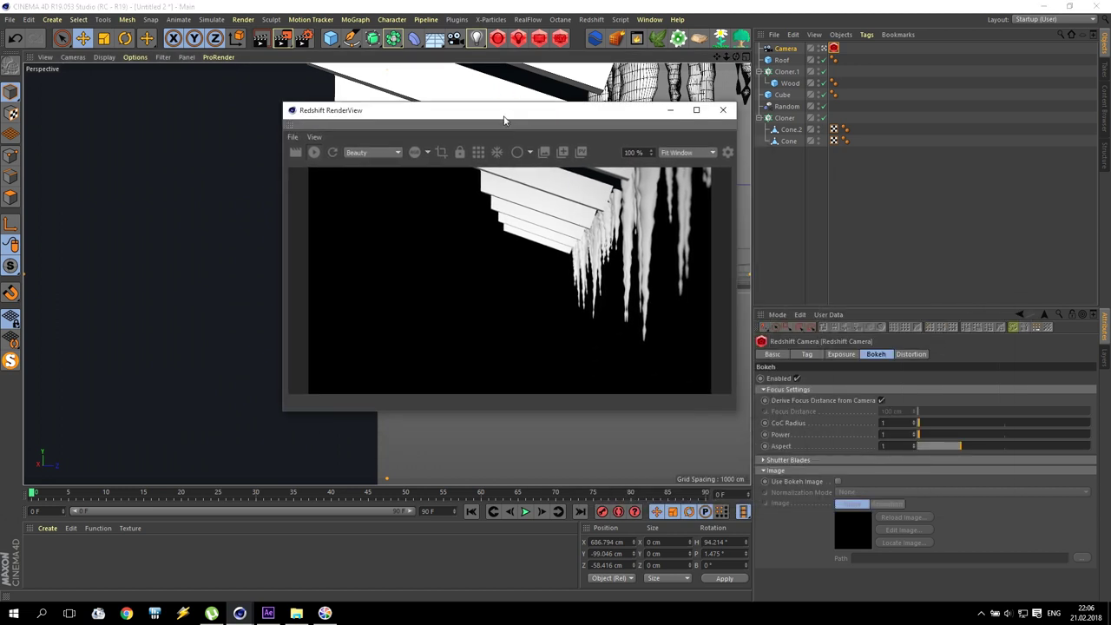
pyautogui.click(723, 111)
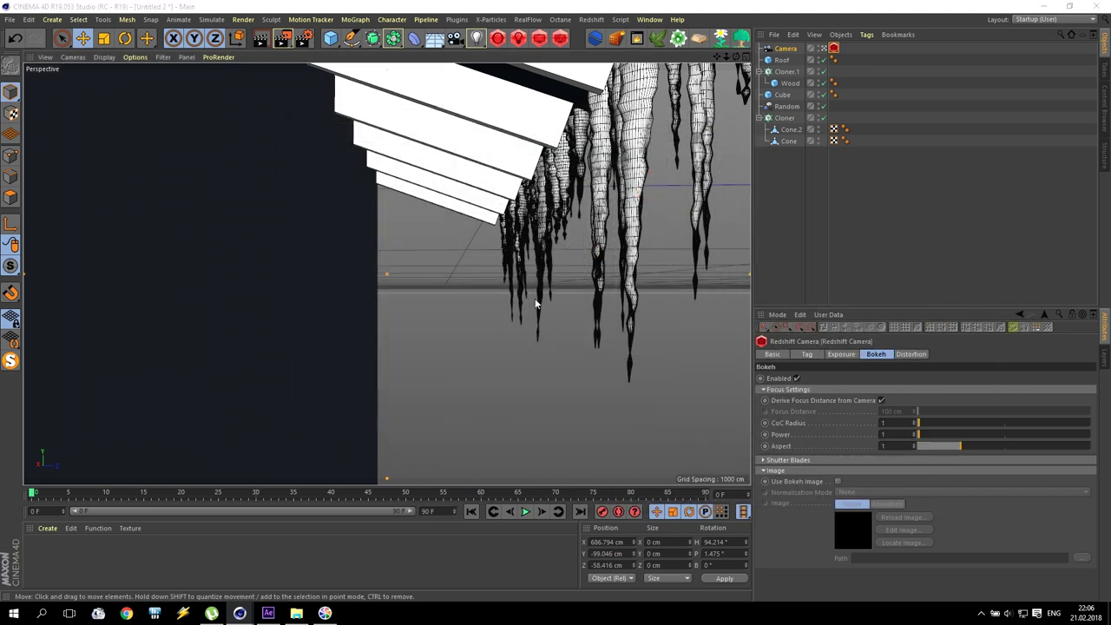
# Step: Add a Redshift Dome Light and choose 00308_GoisNight_Preview_360_Panorama.jpg from the Winter Tutorial project's tex folder for its dome map
pyautogui.click(518, 39)
pyautogui.click(585, 86)
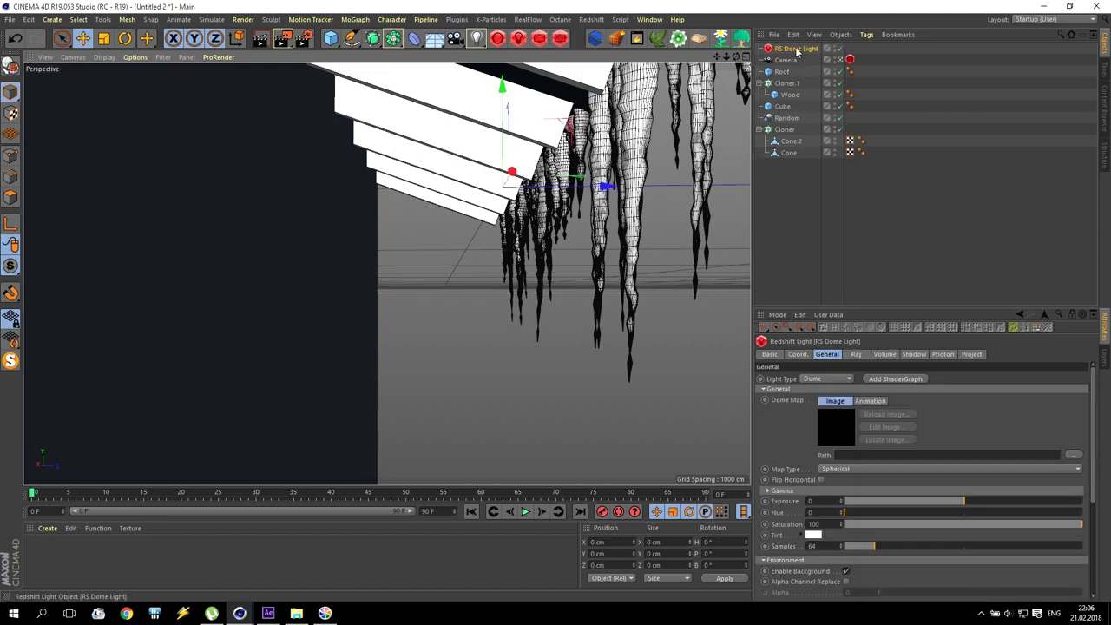
pyautogui.click(1069, 455)
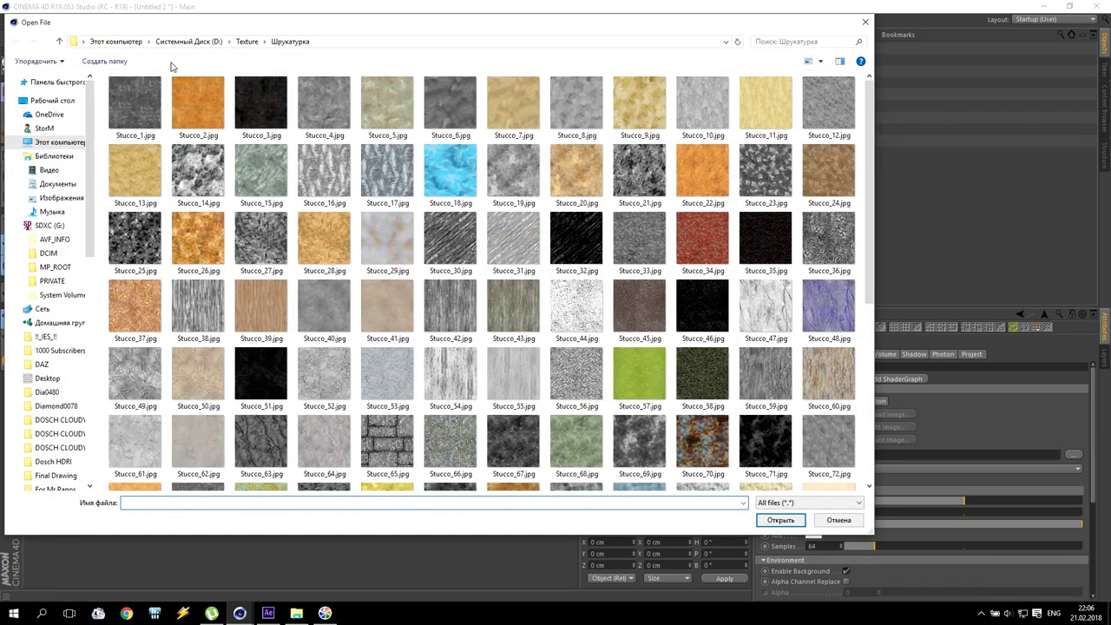
pyautogui.click(52, 100)
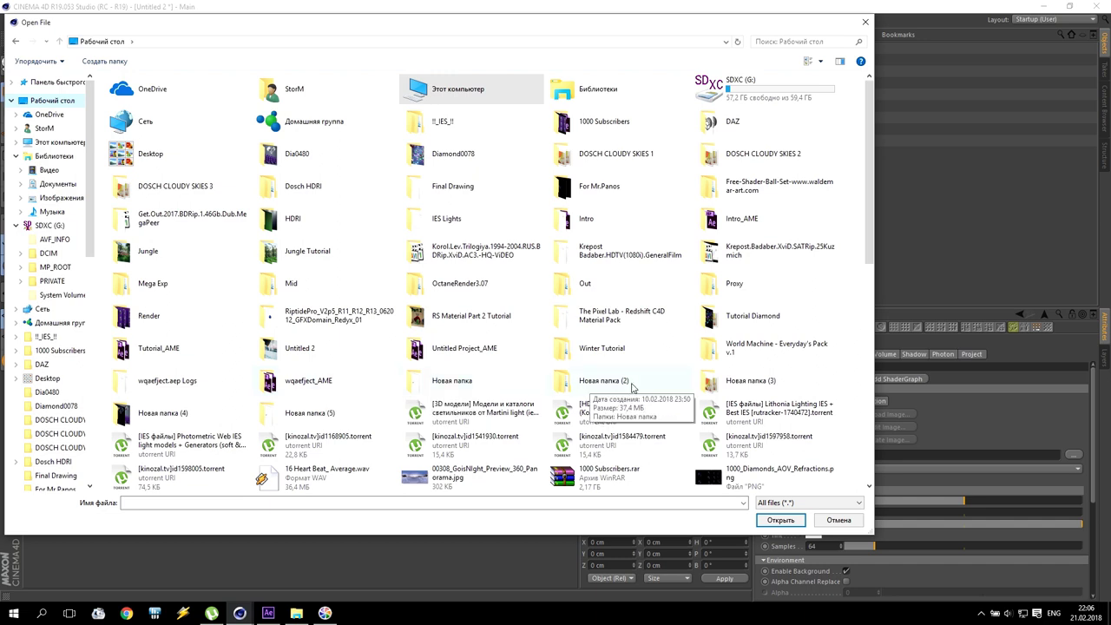
pyautogui.doubleClick(595, 351)
pyautogui.doubleClick(129, 93)
pyautogui.doubleClick(124, 94)
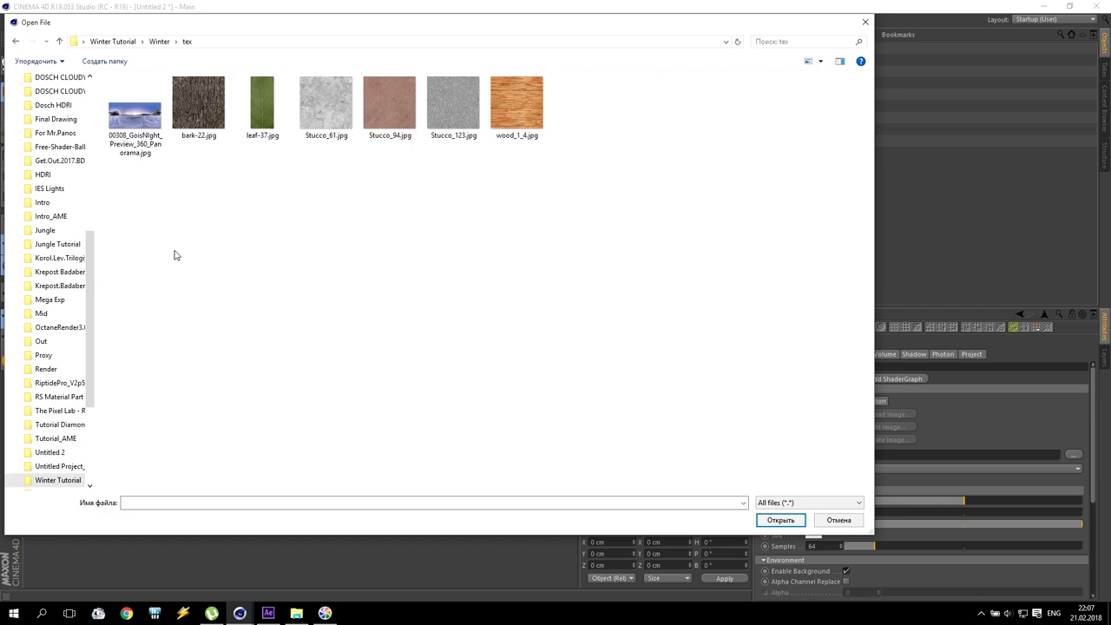
pyautogui.click(130, 139)
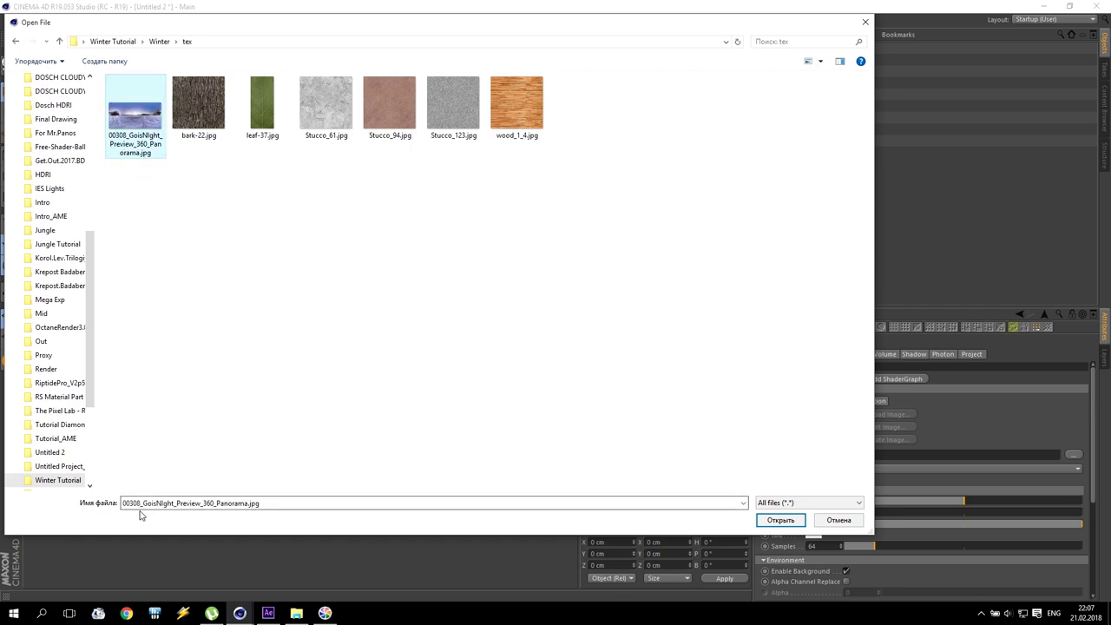
# Step: Check the panorama file's image dimensions in its properties and load it as the dome map
pyautogui.rightClick(133, 130)
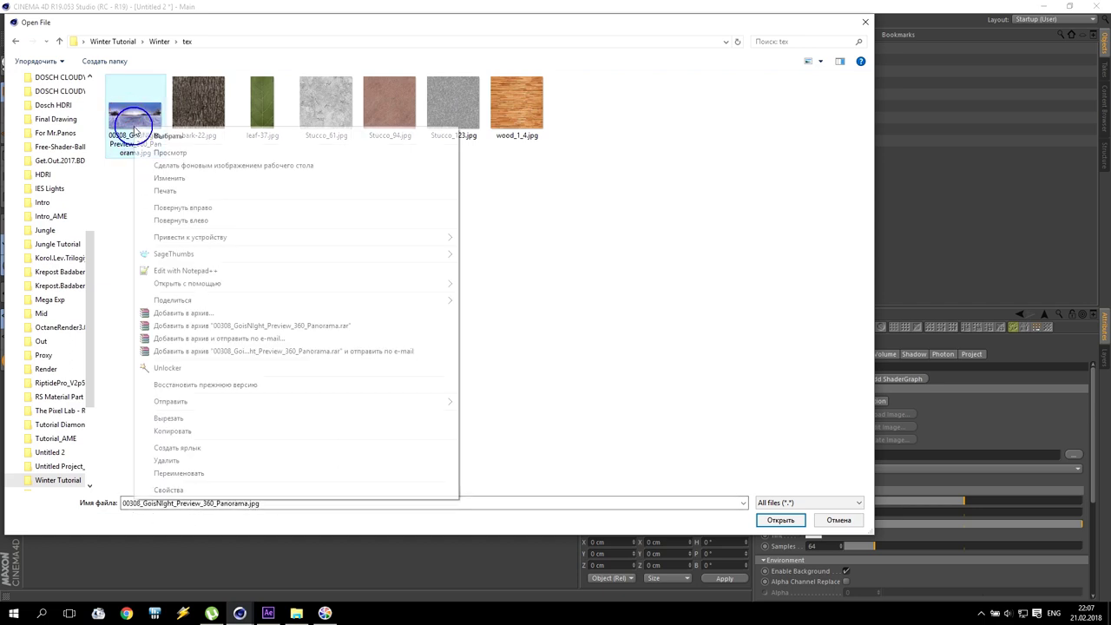
pyautogui.click(247, 495)
pyautogui.click(236, 155)
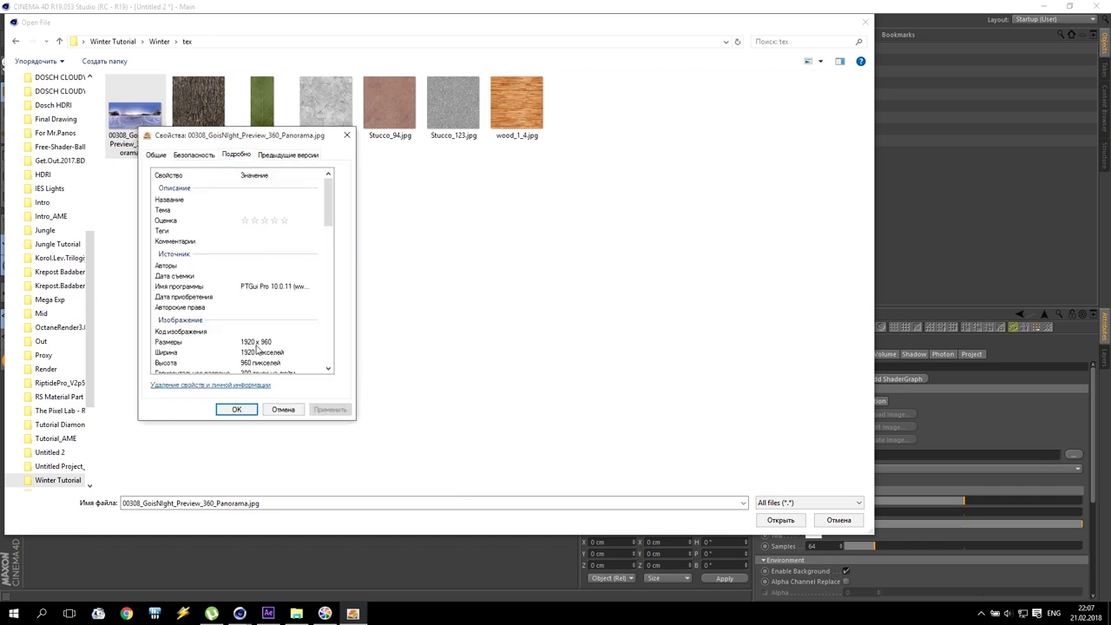
pyautogui.click(346, 135)
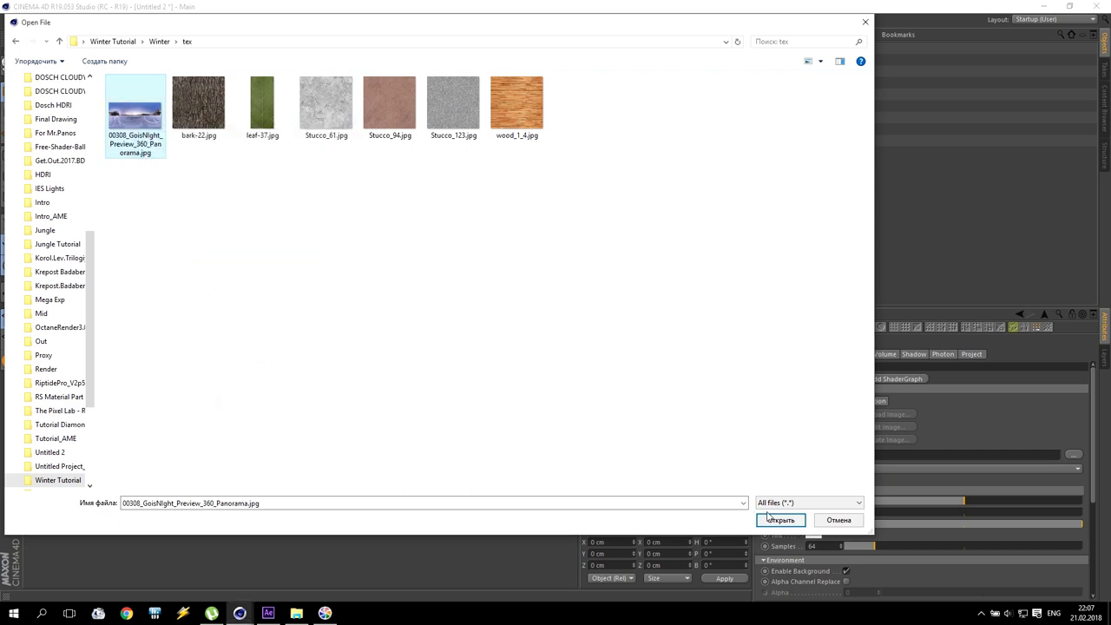
pyautogui.click(780, 520)
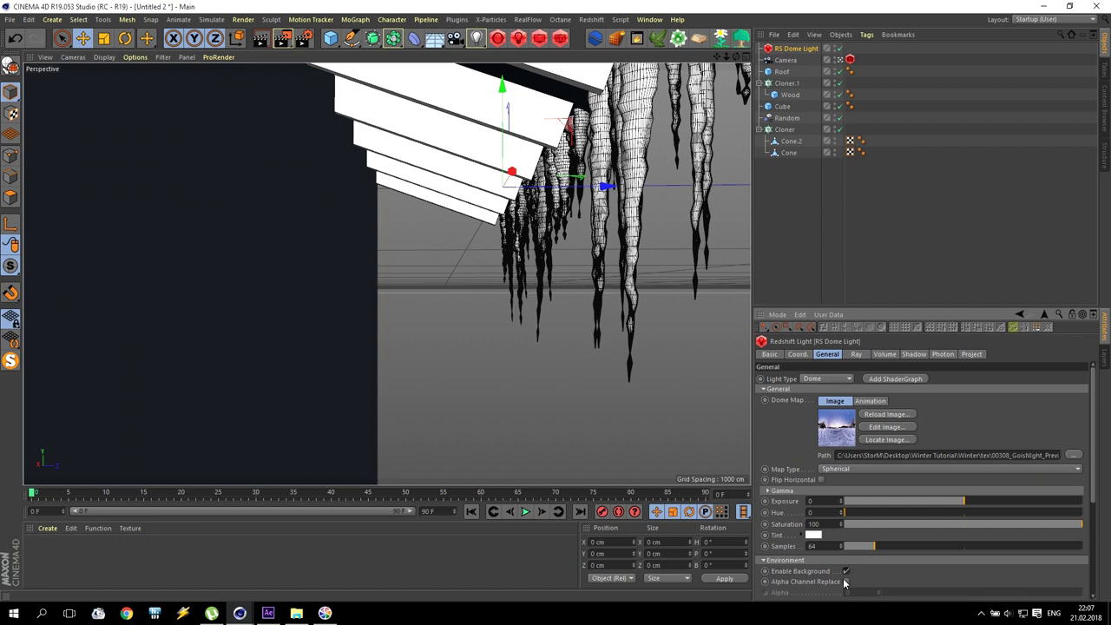
# Step: Start a new Redshift preview render of the dome-lit scene and move its window clear of the rotation axes
pyautogui.click(560, 39)
pyautogui.click(310, 153)
pyautogui.moveTo(385, 114); pyautogui.dragTo(125, 59)
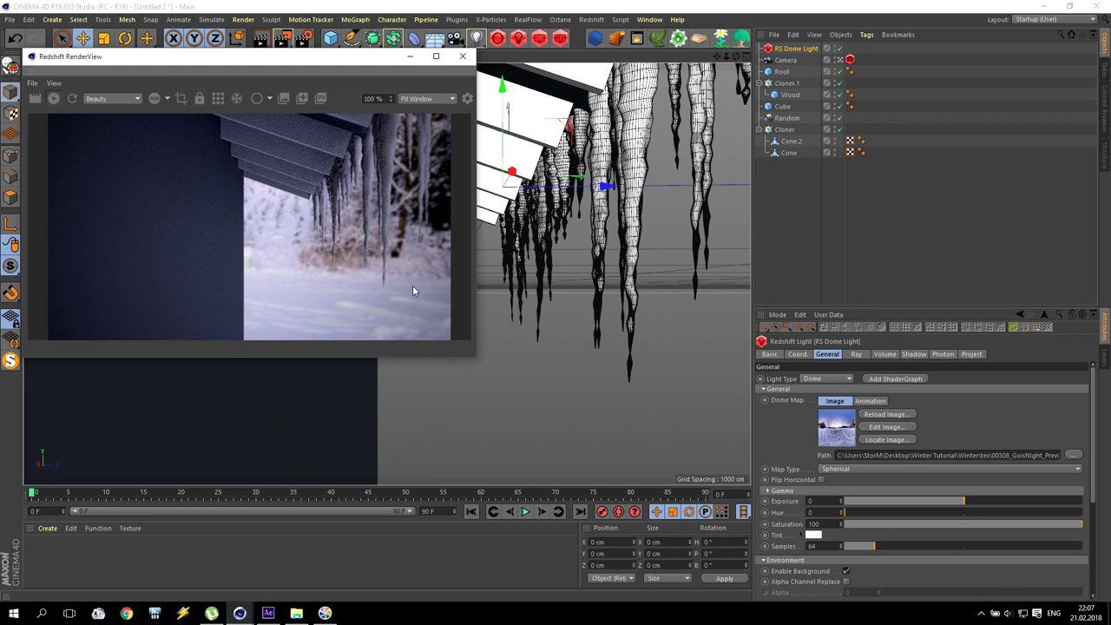
# Step: Rotate the RS Dome Light to a heading of about -78.8° and a pitch of about 10.8° to reposition the winter background
pyautogui.click(793, 49)
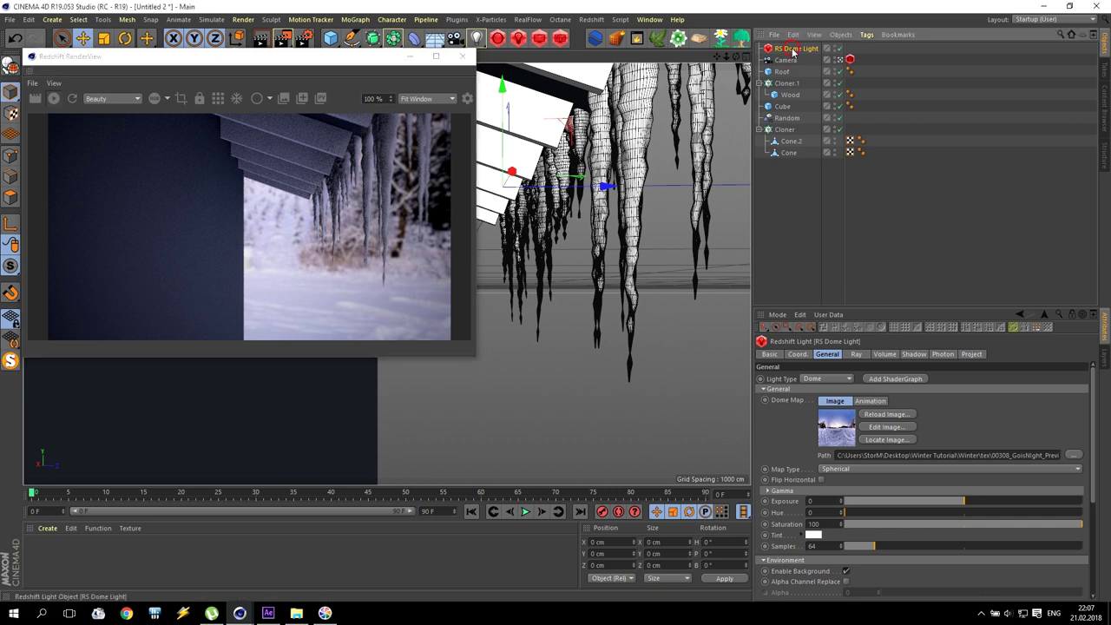
pyautogui.moveTo(340, 58); pyautogui.dragTo(316, 59)
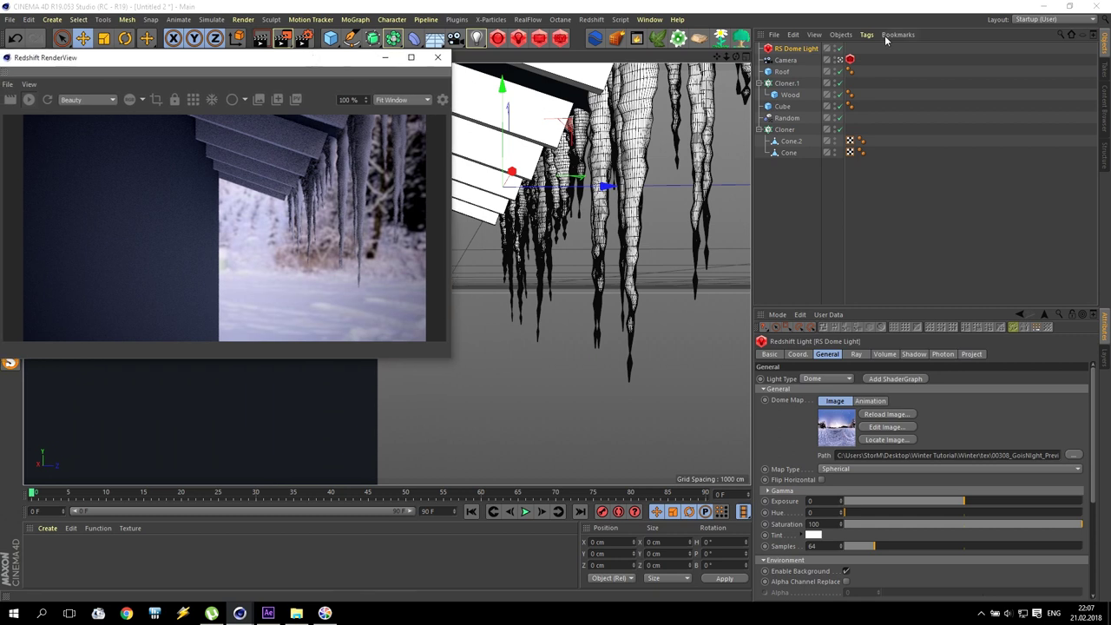
pyautogui.click(125, 38)
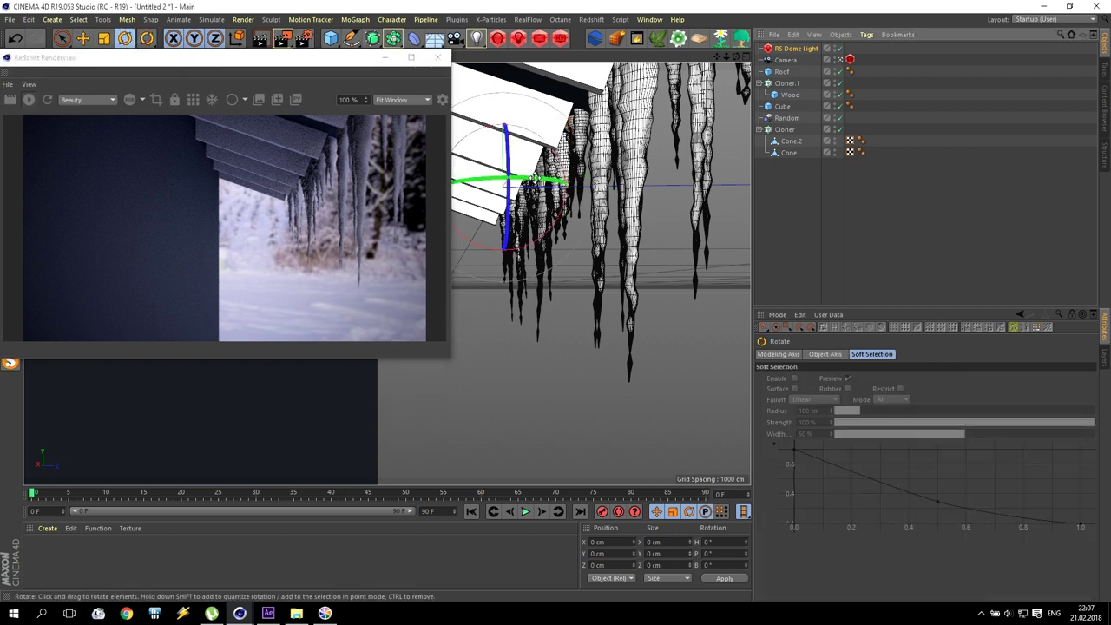
pyautogui.moveTo(540, 179); pyautogui.dragTo(426, 177)
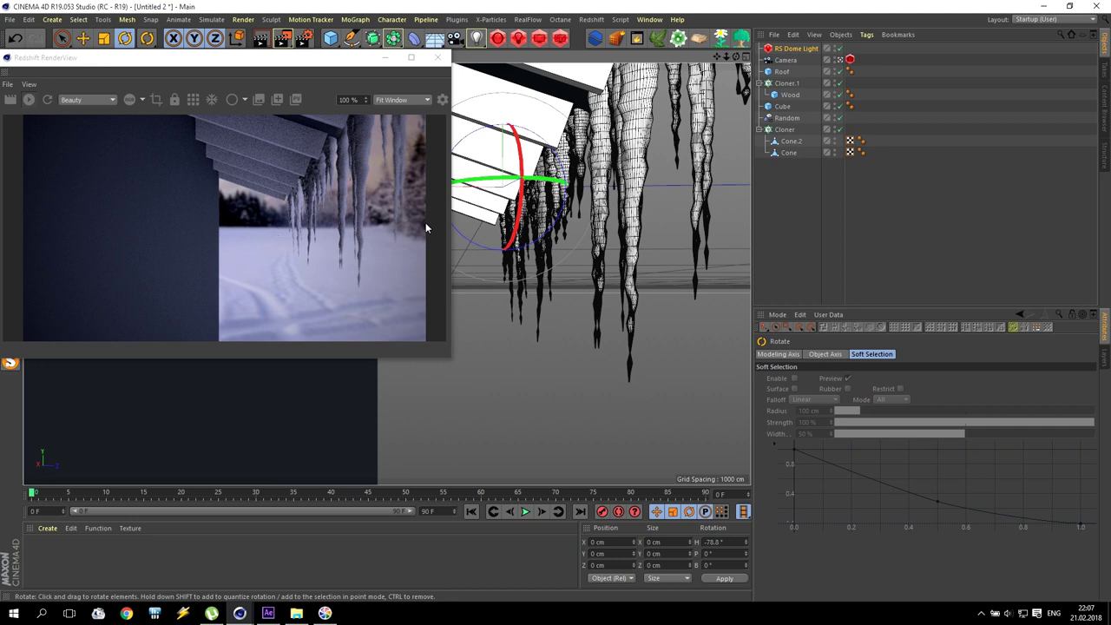
pyautogui.moveTo(521, 200); pyautogui.dragTo(519, 192)
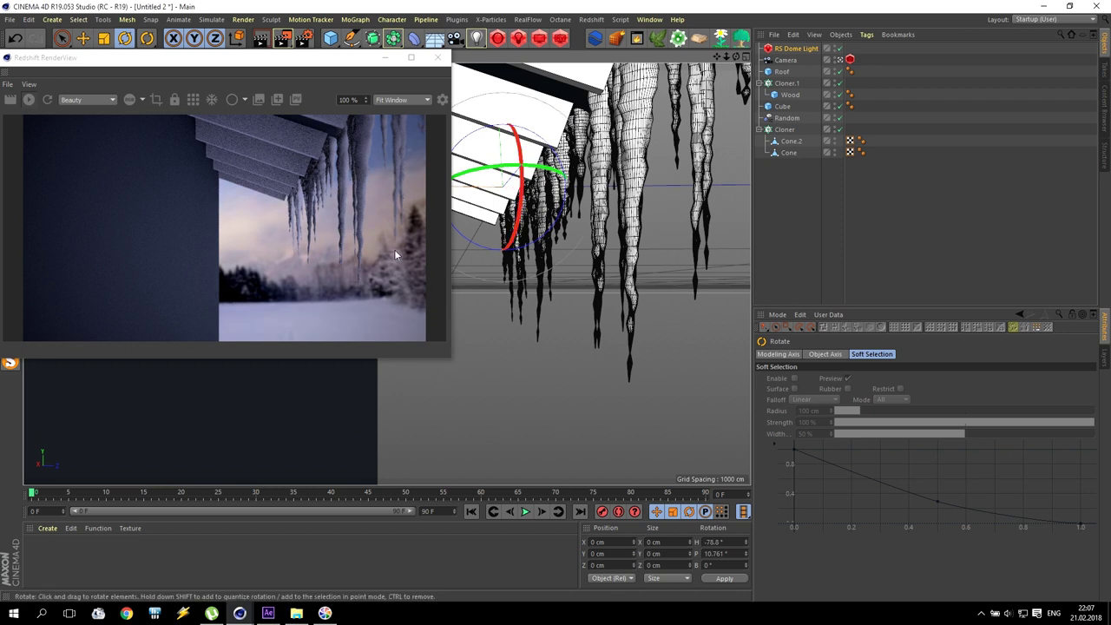
pyautogui.click(804, 209)
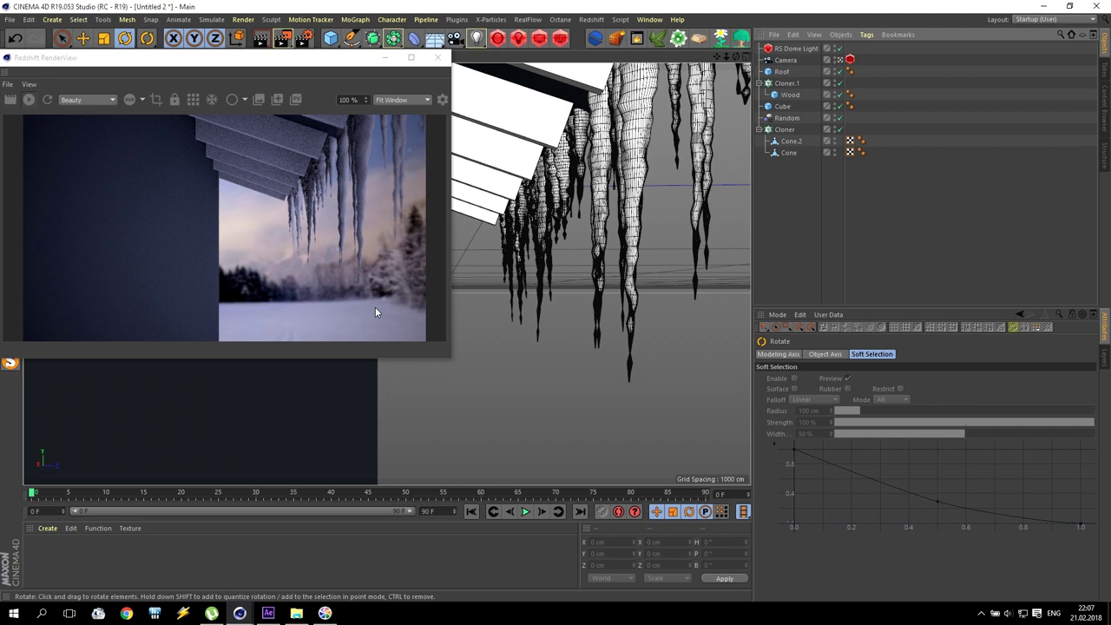
# Step: Set the render output size to 1920 x 864 pixels and close the render settings
pyautogui.click(304, 38)
pyautogui.click(520, 195)
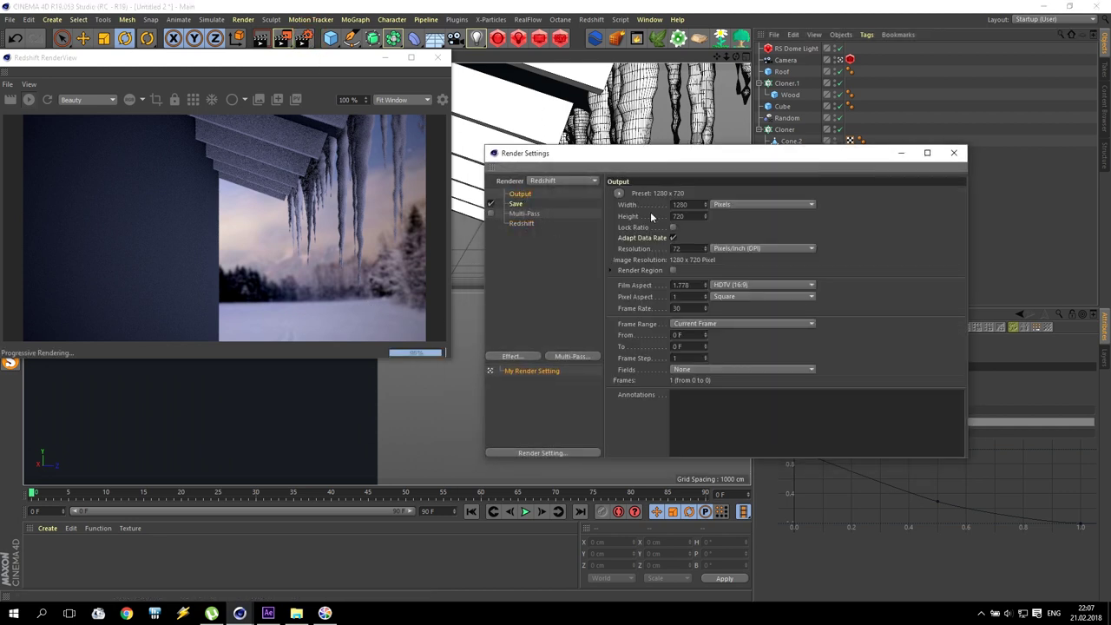
pyautogui.click(558, 200)
pyautogui.write('1920')
pyautogui.press('Return')
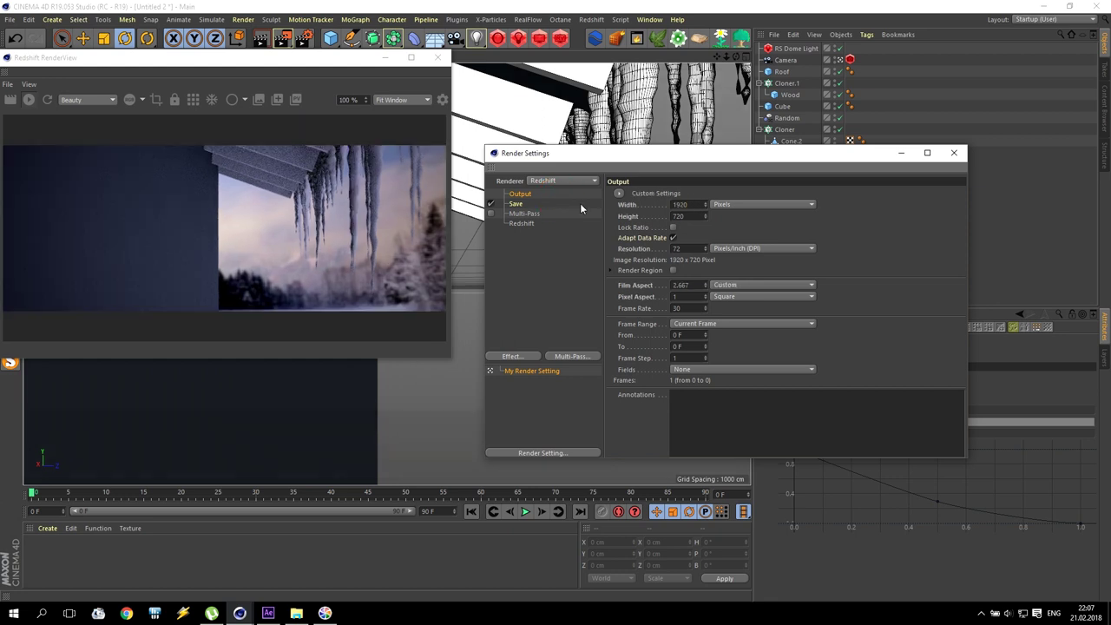
pyautogui.write('864')
pyautogui.press('Return')
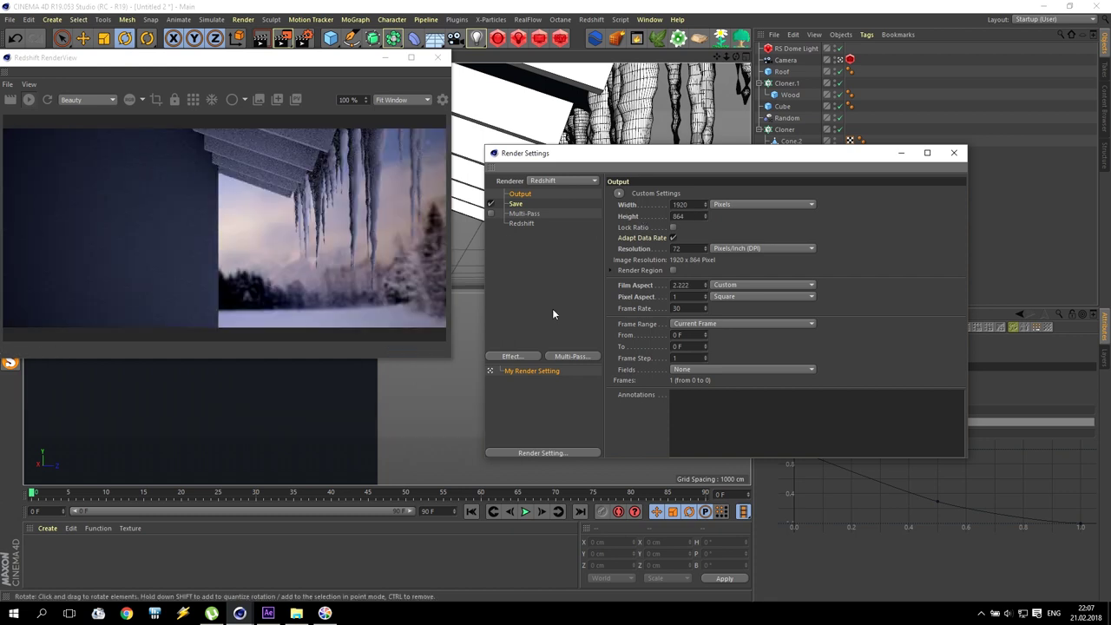
pyautogui.moveTo(119, 58); pyautogui.dragTo(193, 75)
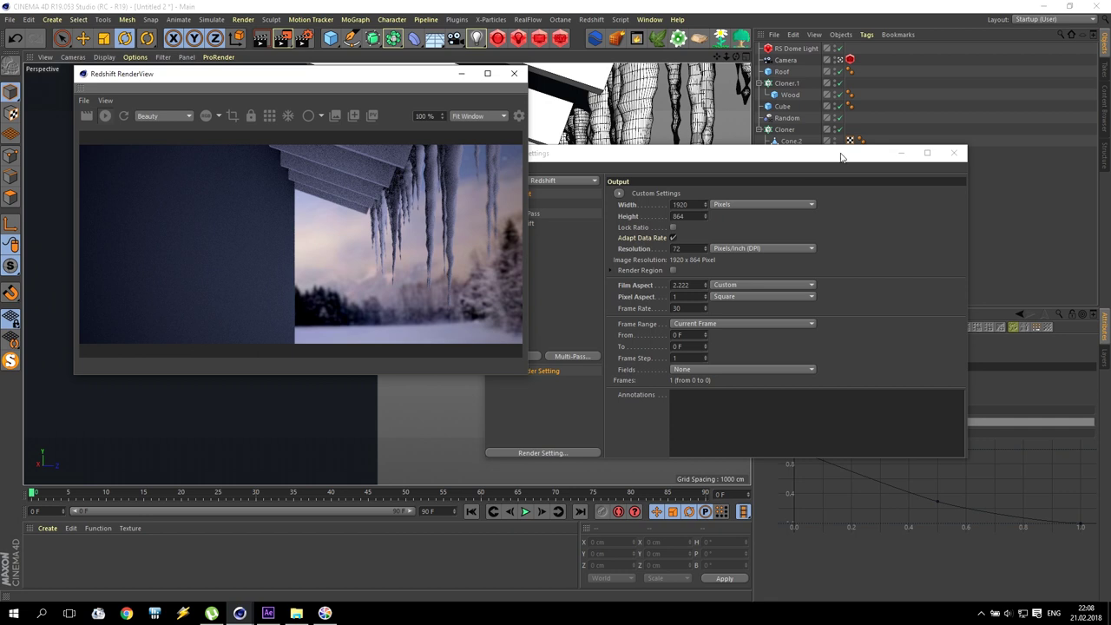
pyautogui.click(964, 151)
pyautogui.click(953, 153)
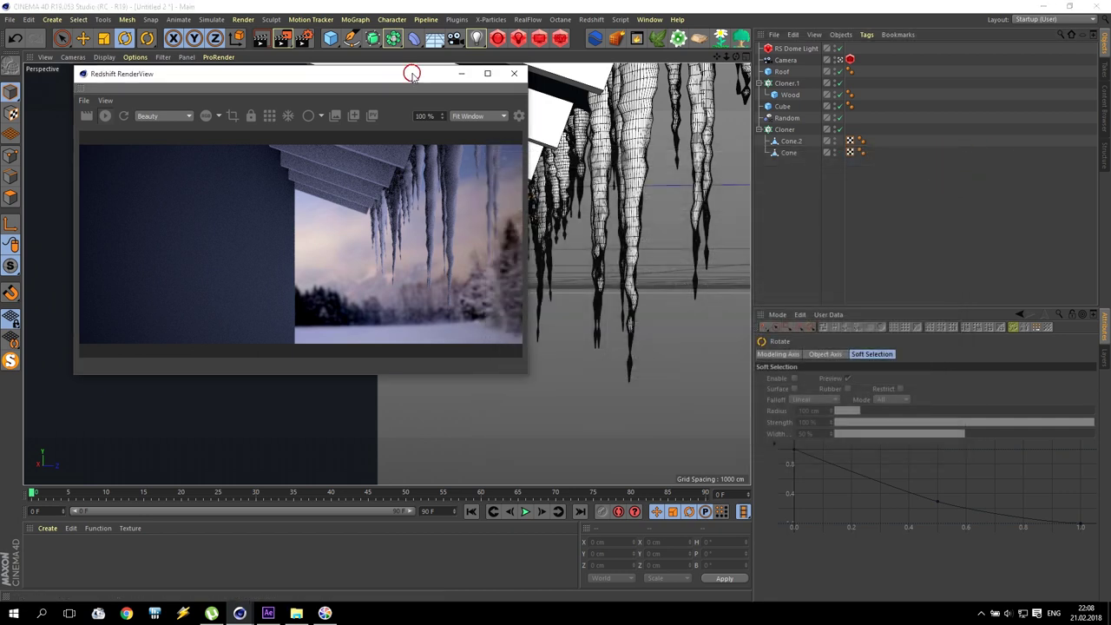
# Step: Show all four views and move the camera sideways to about X 689.6 cm and Z -96.3 cm
pyautogui.moveTo(411, 74); pyautogui.dragTo(864, 106)
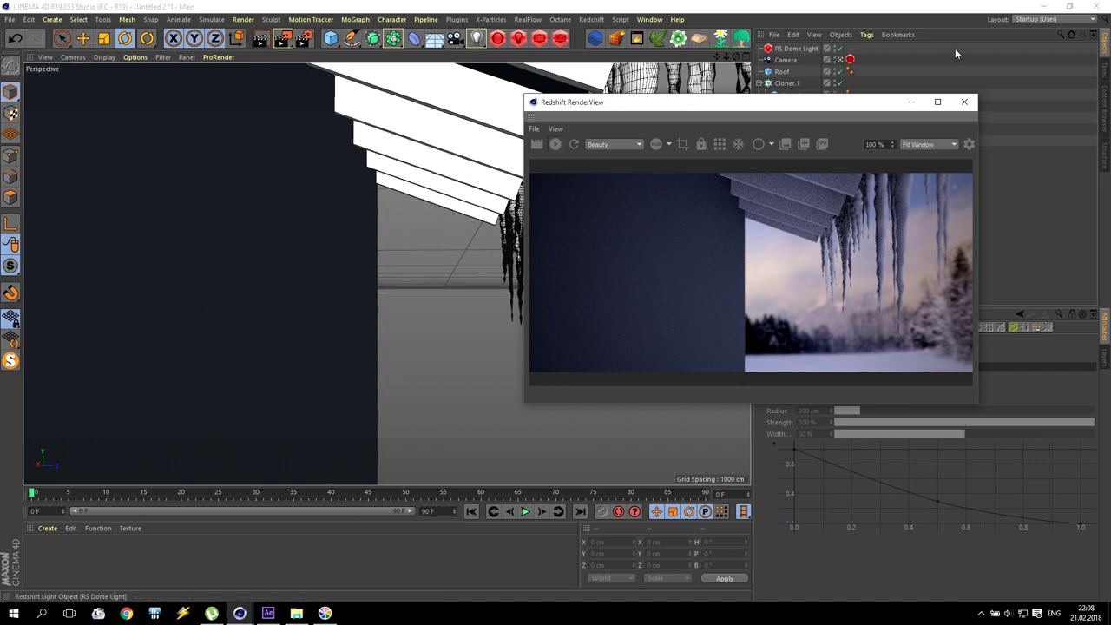
pyautogui.moveTo(867, 101); pyautogui.dragTo(980, 236)
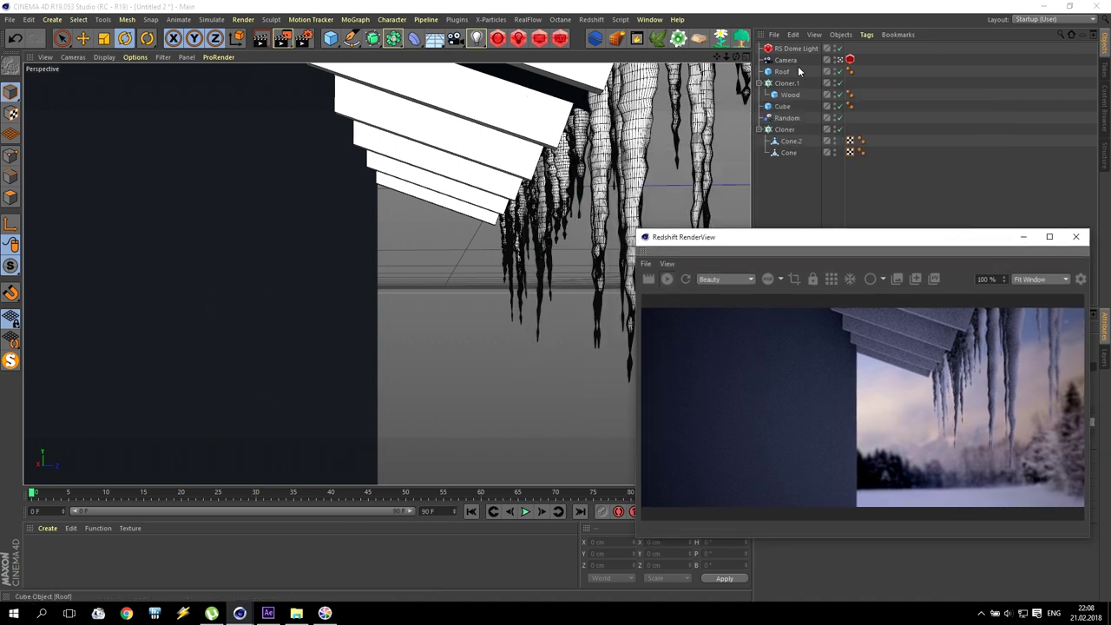
pyautogui.middleClick(482, 158)
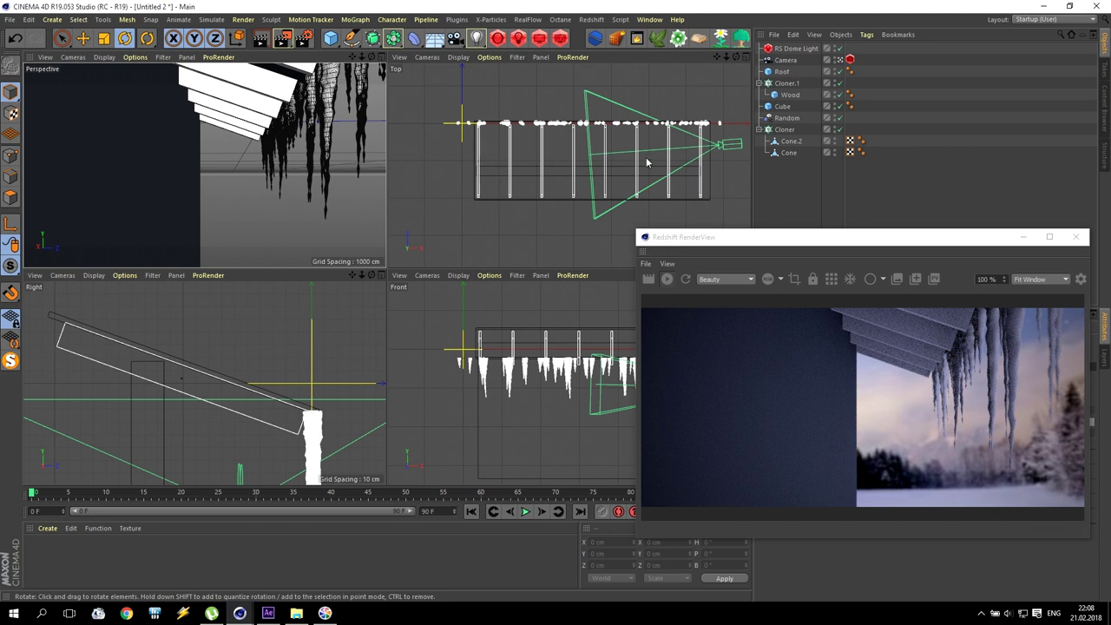
pyautogui.click(730, 142)
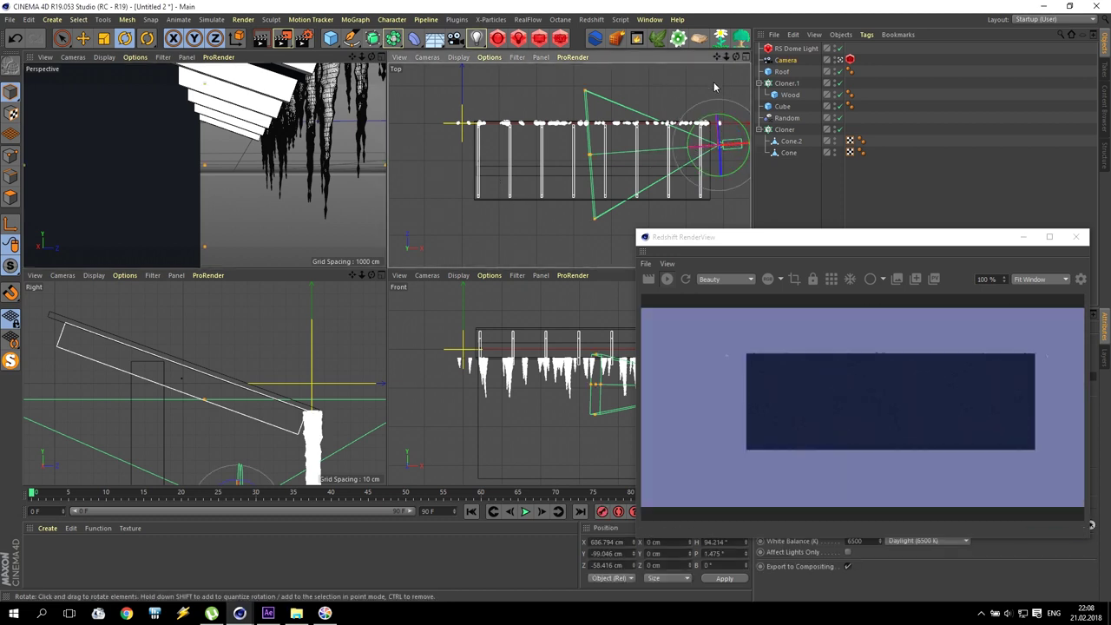
pyautogui.click(82, 37)
pyautogui.moveTo(714, 104)
pyautogui.mouseDown()
pyautogui.moveTo(714, 87)
pyautogui.moveTo(719, 116)
pyautogui.mouseUp()
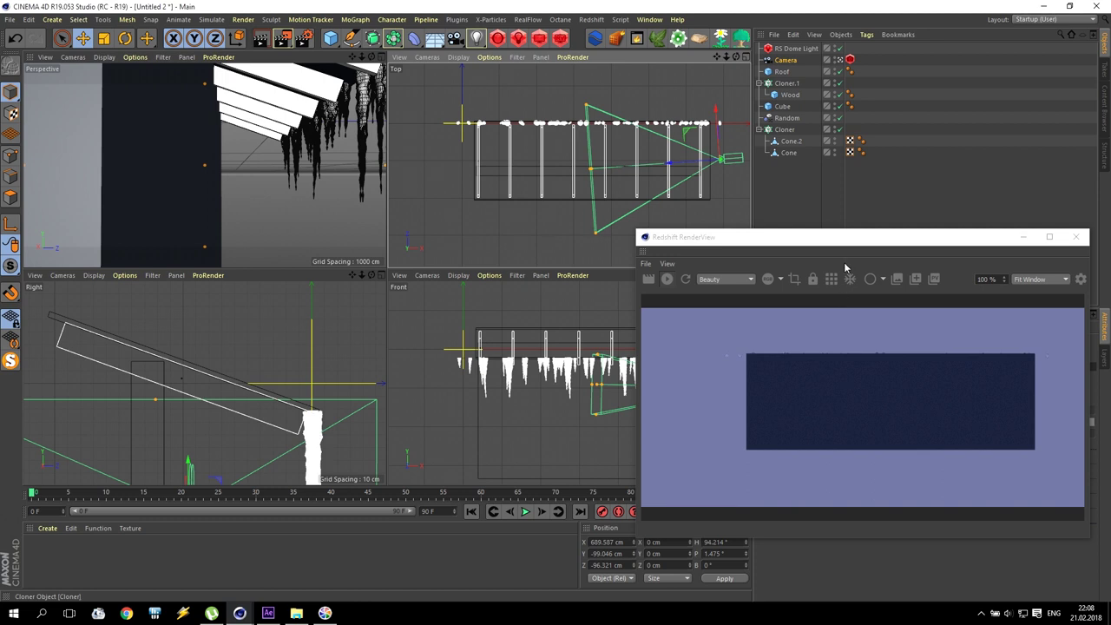
# Step: Rotate the camera in the Top view to a heading of about 81.6° while checking the framing in the Redshift preview
pyautogui.click(1024, 237)
pyautogui.click(125, 38)
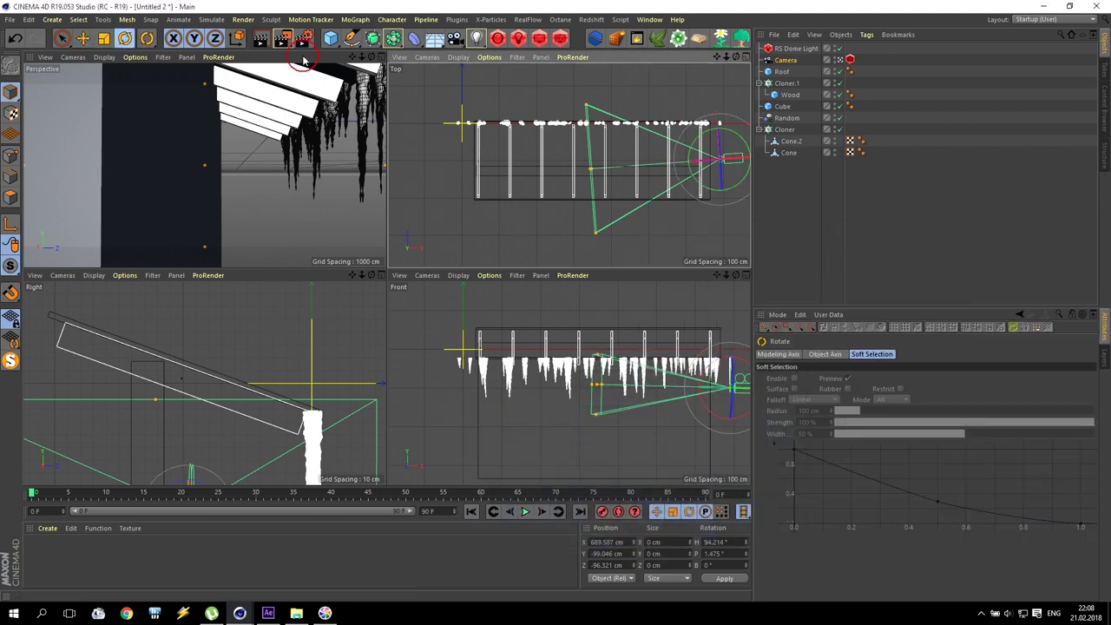
pyautogui.moveTo(255, 611)
pyautogui.click(310, 565)
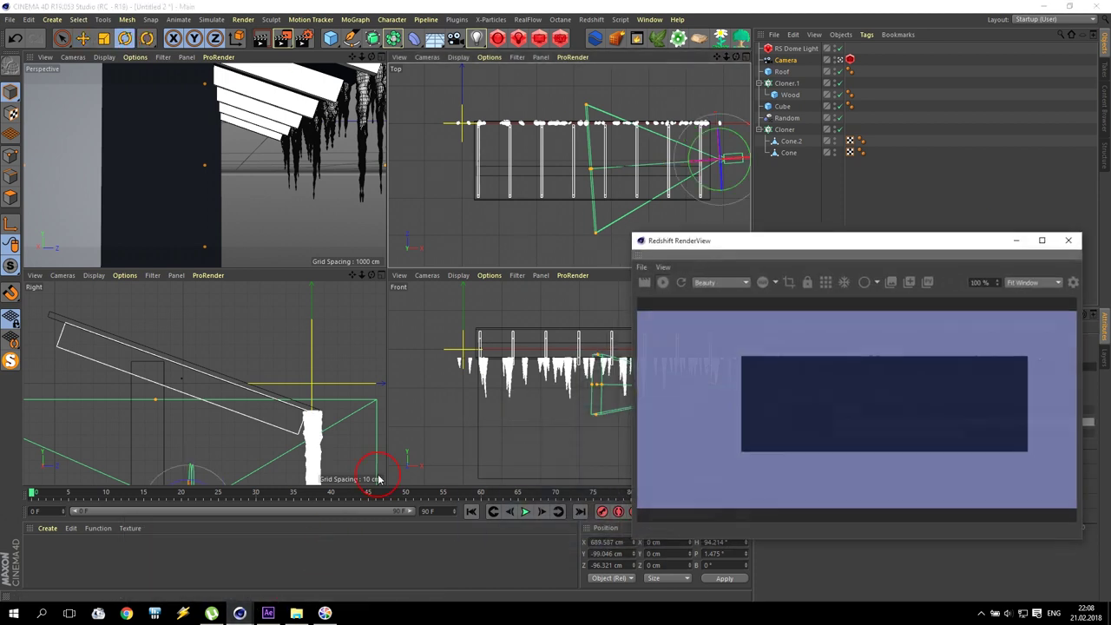
pyautogui.moveTo(755, 231); pyautogui.dragTo(152, 232)
pyautogui.middleClick(153, 164)
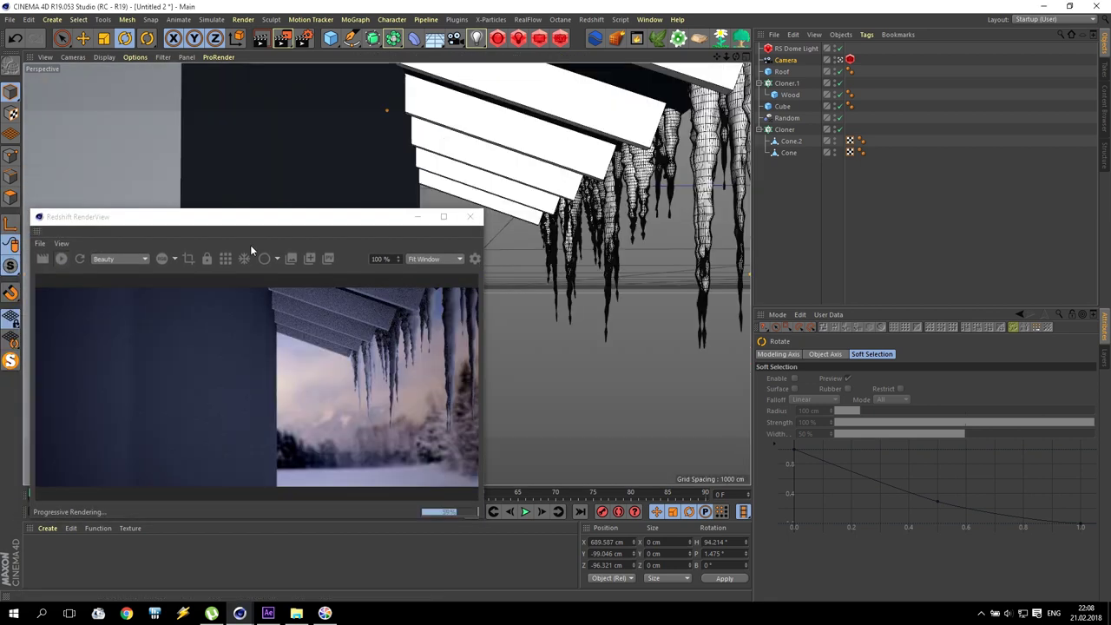
pyautogui.middleClick(291, 167)
pyautogui.moveTo(708, 133); pyautogui.dragTo(716, 132)
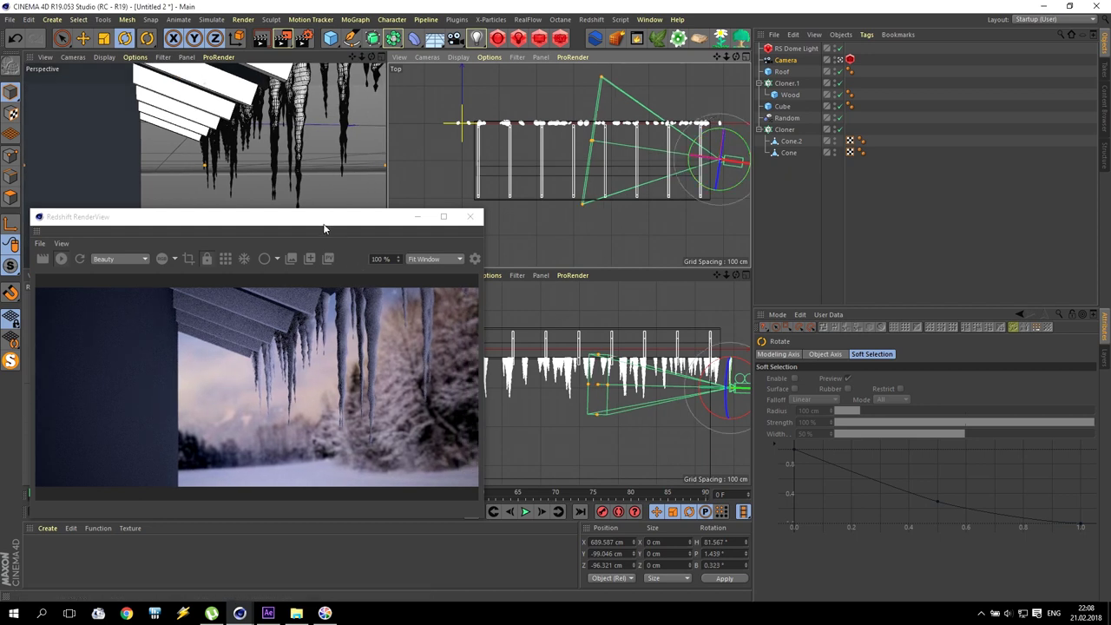
# Step: Rotate the RS Dome Light to a heading of about -89.9°, pitch of about 10° and bank of about -2° to shift the winter background
pyautogui.moveTo(323, 230); pyautogui.dragTo(330, 127)
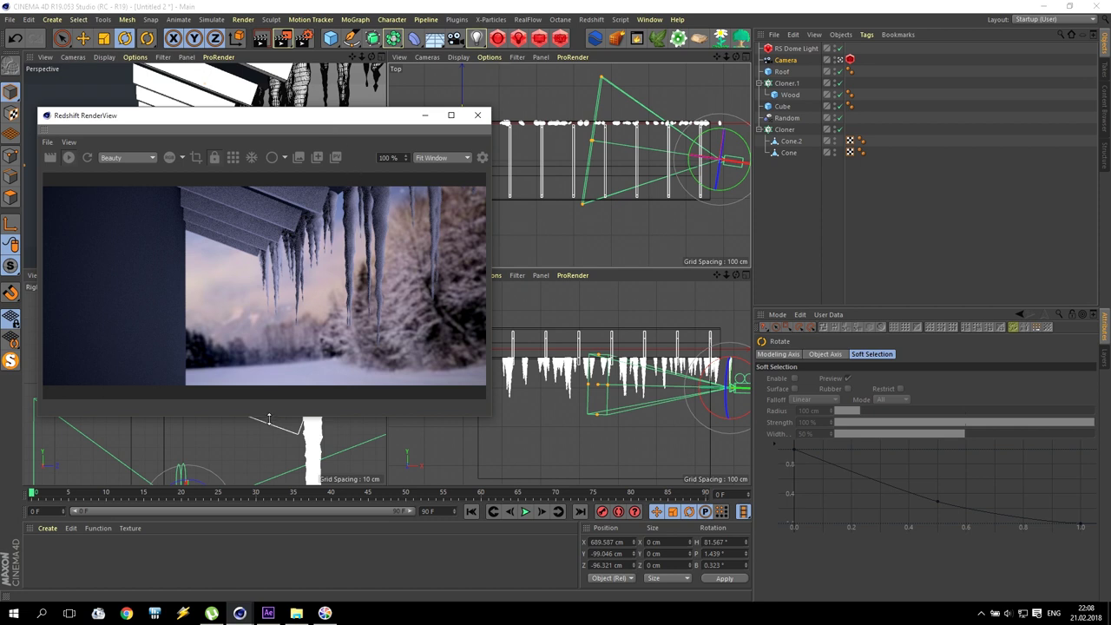
pyautogui.moveTo(269, 419); pyautogui.dragTo(269, 479)
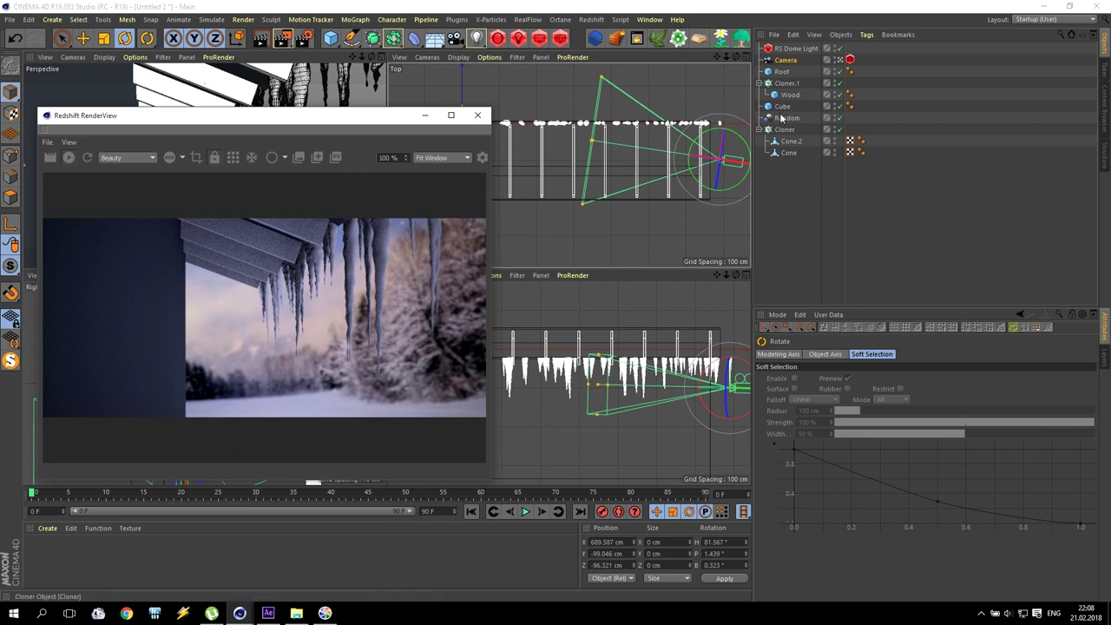
pyautogui.click(793, 48)
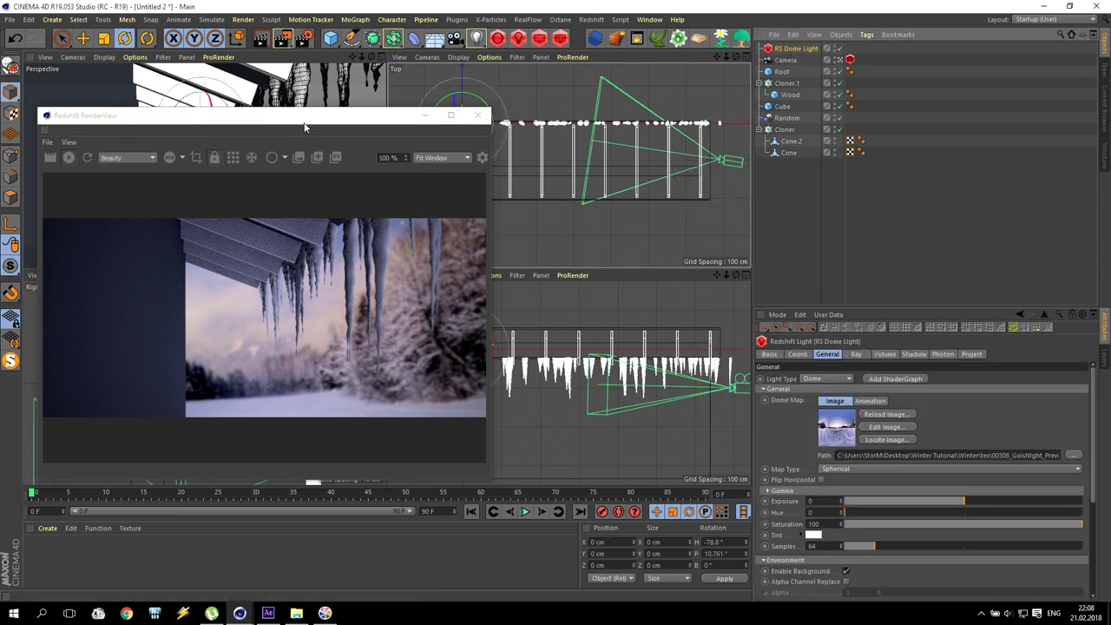
pyautogui.moveTo(303, 128); pyautogui.dragTo(711, 166)
pyautogui.click(223, 120)
pyautogui.moveTo(224, 120)
pyautogui.mouseDown()
pyautogui.moveTo(214, 117)
pyautogui.moveTo(222, 150)
pyautogui.moveTo(220, 118)
pyautogui.mouseUp()
pyautogui.moveTo(705, 155); pyautogui.dragTo(388, 74)
pyautogui.moveTo(364, 375)
pyautogui.mouseDown()
pyautogui.moveTo(349, 374)
pyautogui.moveTo(350, 361)
pyautogui.mouseUp()
pyautogui.moveTo(324, 83); pyautogui.dragTo(467, 254)
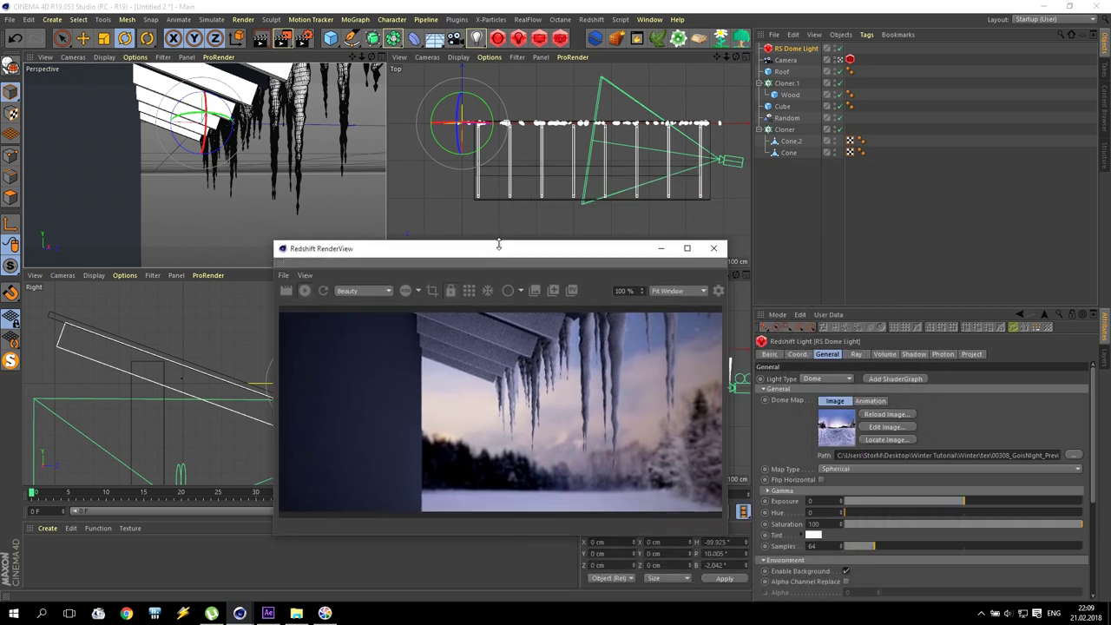
# Step: Rotate the camera in the Top view to a heading of about 78.2°
pyautogui.click(721, 159)
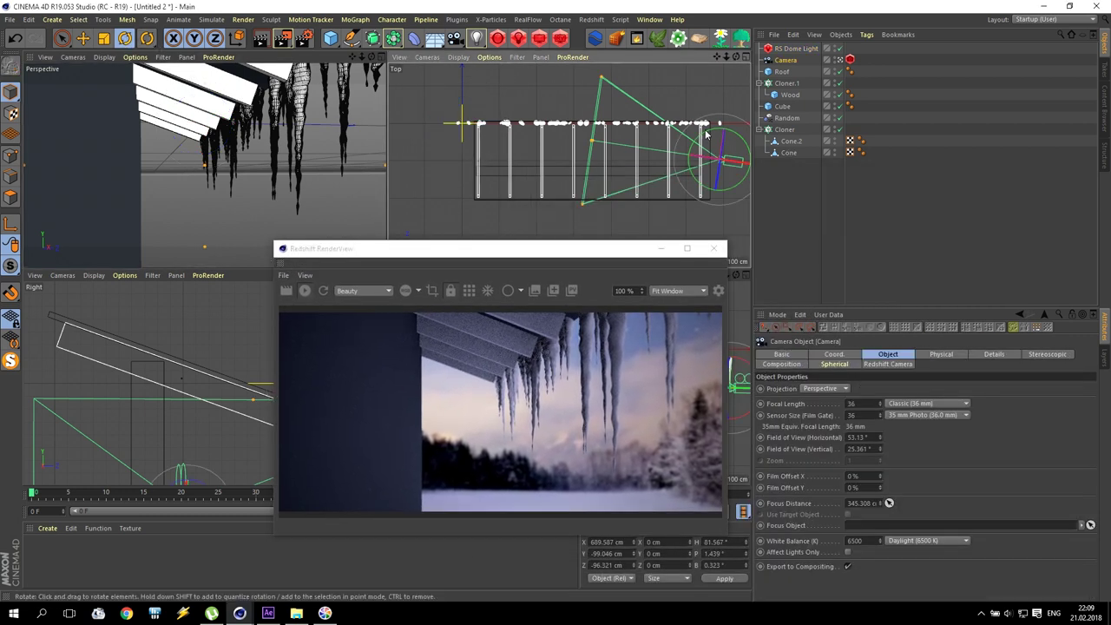
pyautogui.moveTo(707, 136); pyautogui.dragTo(708, 132)
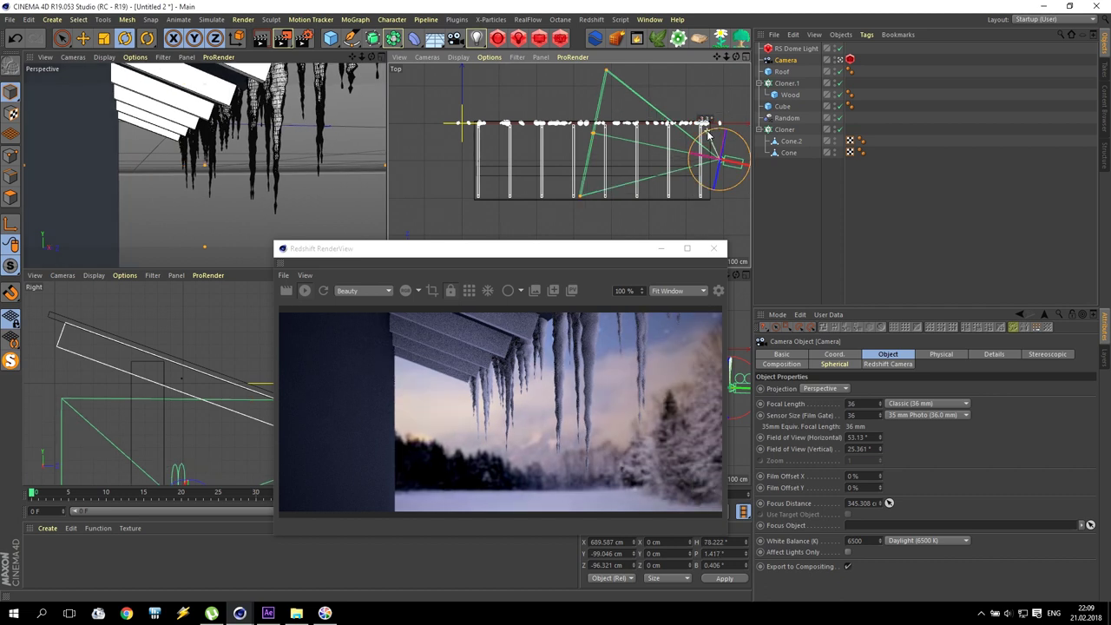
pyautogui.moveTo(554, 259); pyautogui.dragTo(445, 119)
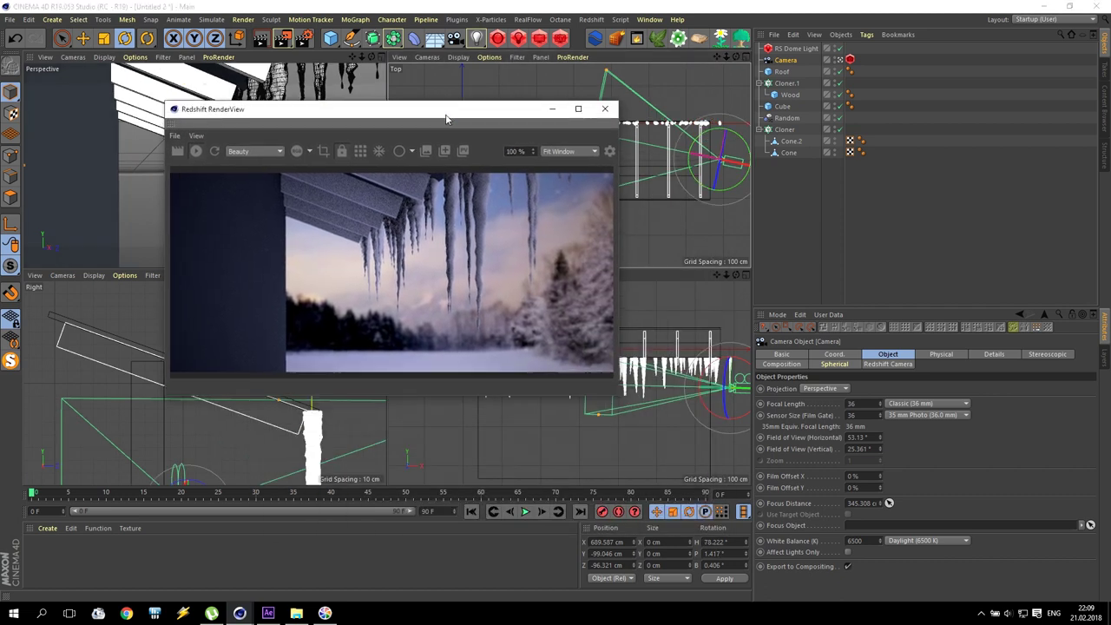
# Step: Set the wood beam cloner to 20 clones with an X spacing of 60 cm per step
pyautogui.click(774, 84)
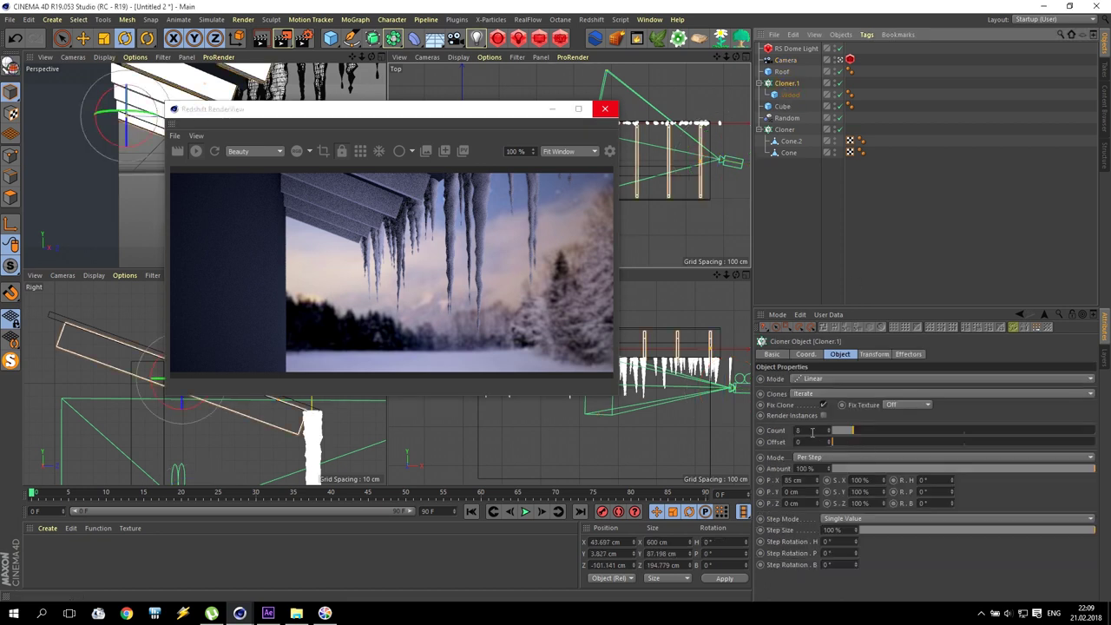
pyautogui.moveTo(812, 432); pyautogui.dragTo(691, 420)
pyautogui.write('20')
pyautogui.press('Return')
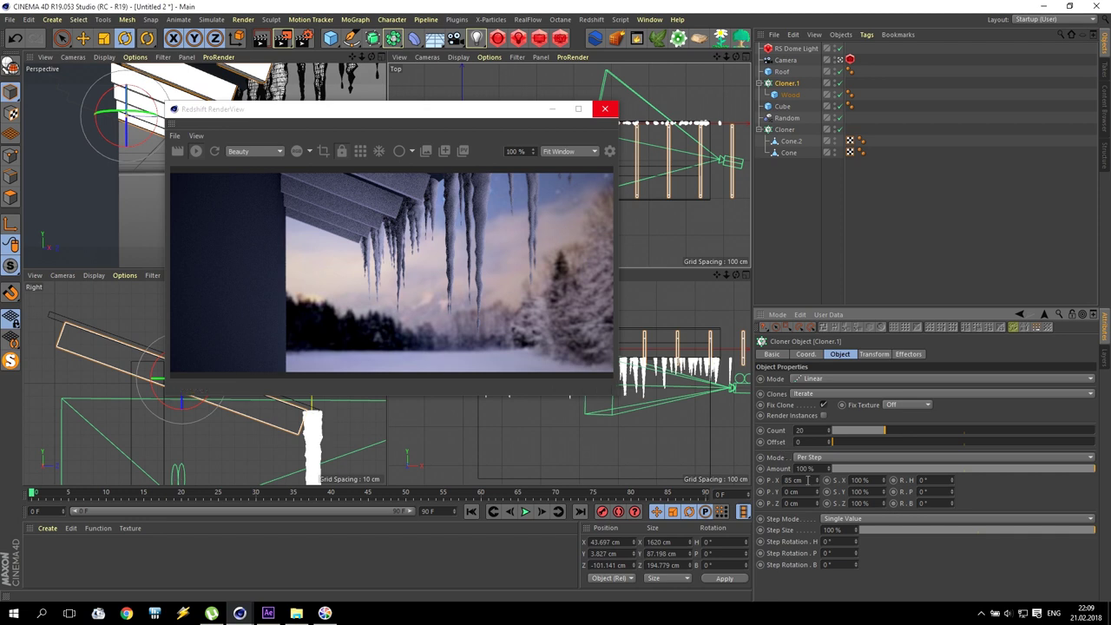
pyautogui.moveTo(801, 480); pyautogui.dragTo(685, 479)
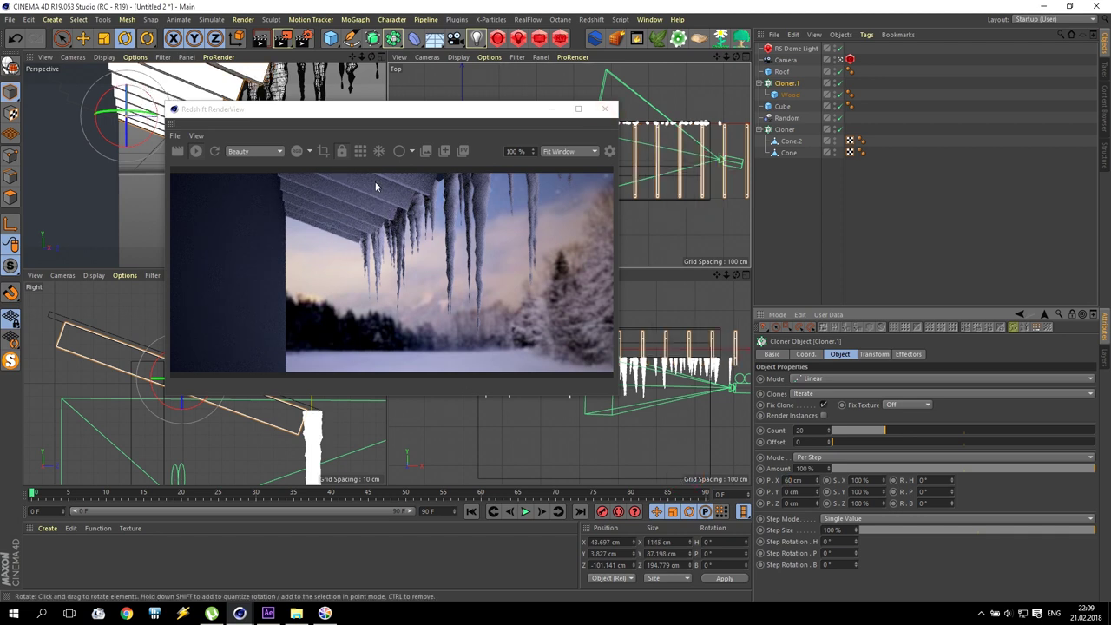
# Step: Clear the Perspective view and pick the camera's focus distance there beneath the roof beams
pyautogui.moveTo(417, 109); pyautogui.dragTo(282, 229)
pyautogui.click(785, 60)
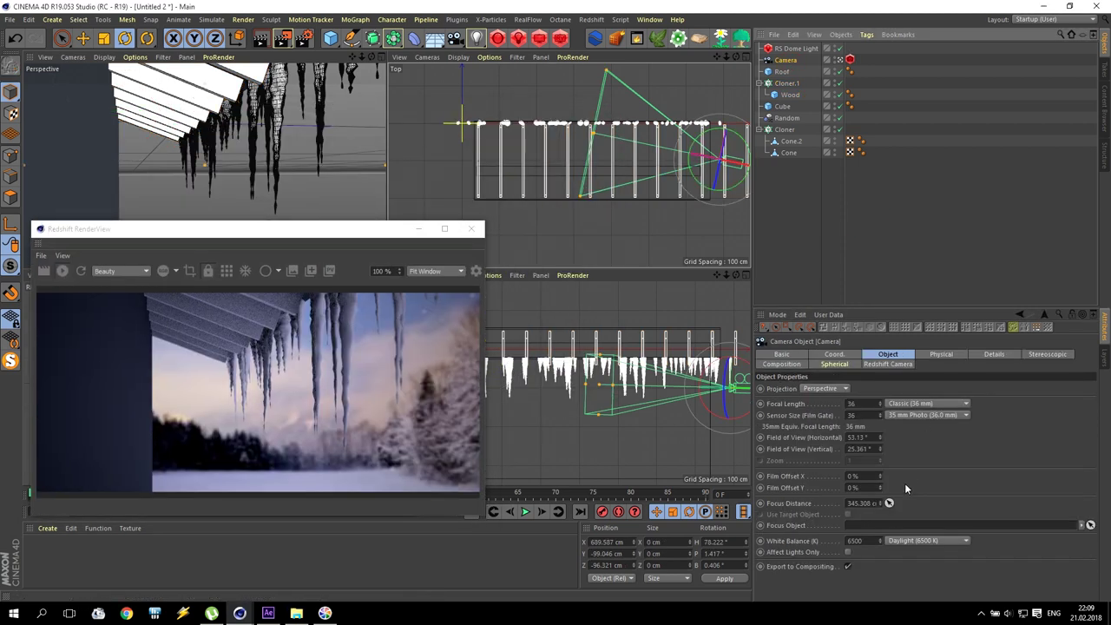
pyautogui.click(890, 504)
pyautogui.click(255, 99)
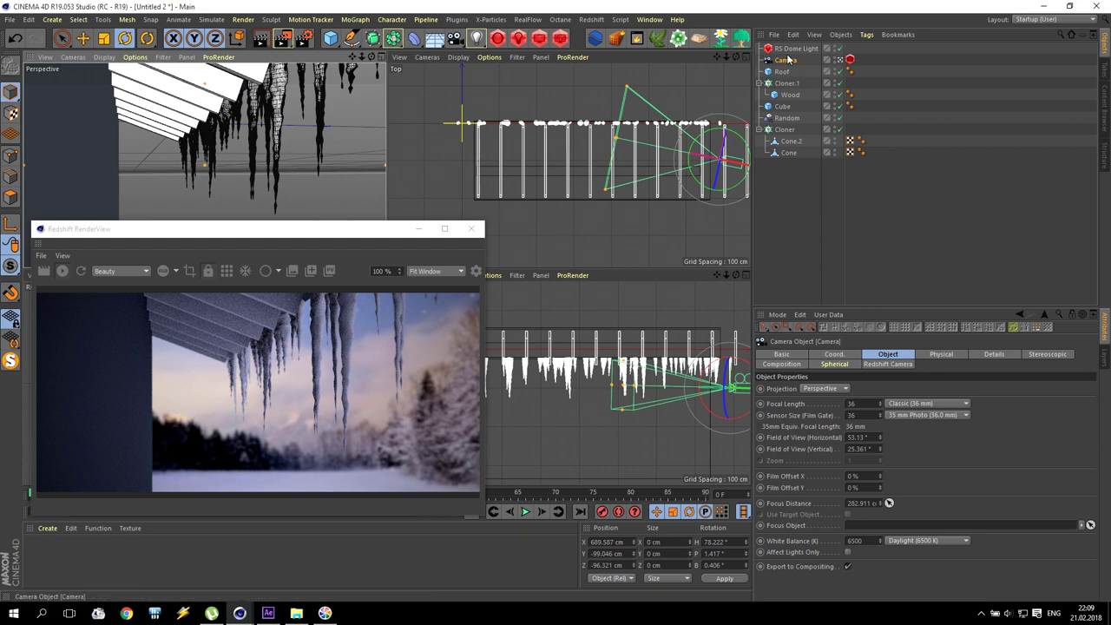
# Step: Set the bokeh CoC radius of the camera's Redshift tag to 0.5
pyautogui.click(846, 60)
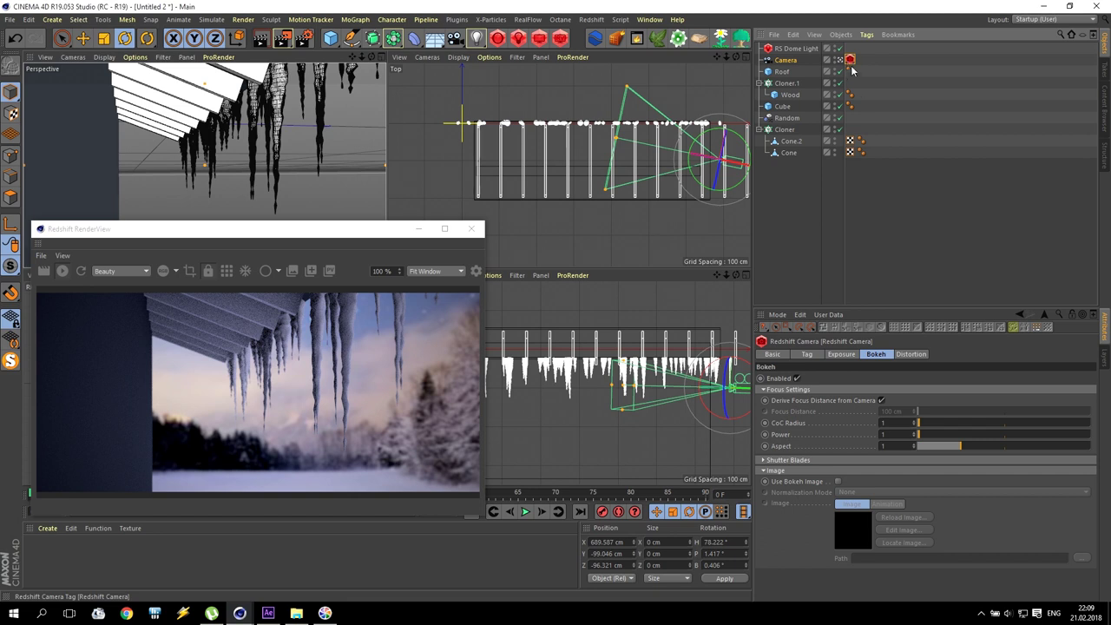
pyautogui.click(900, 422)
pyautogui.write('0.5')
pyautogui.press('Return')
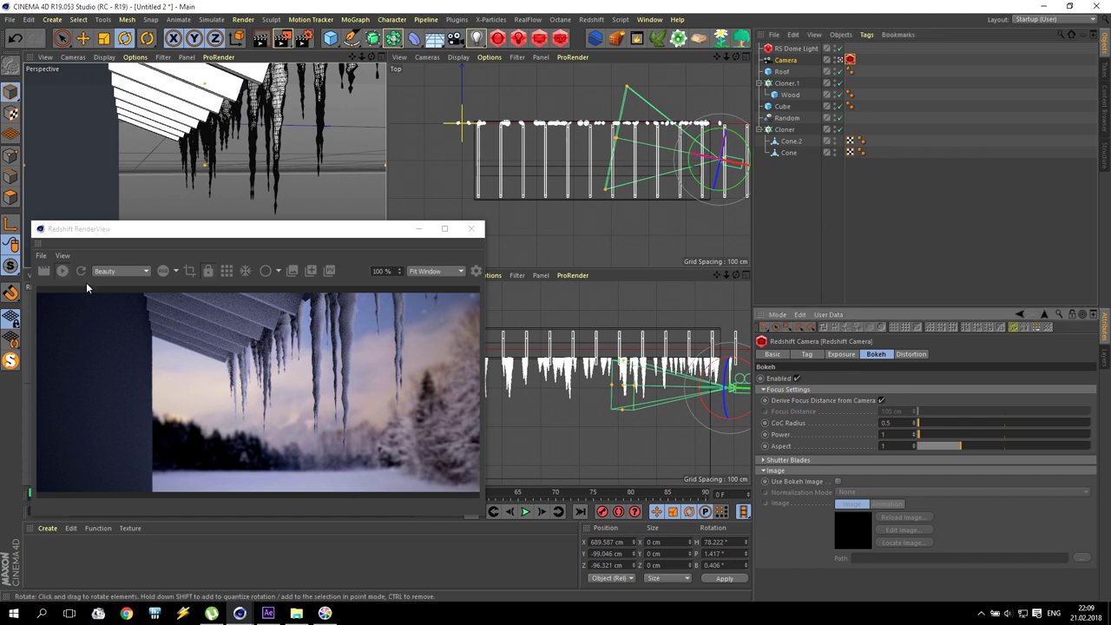
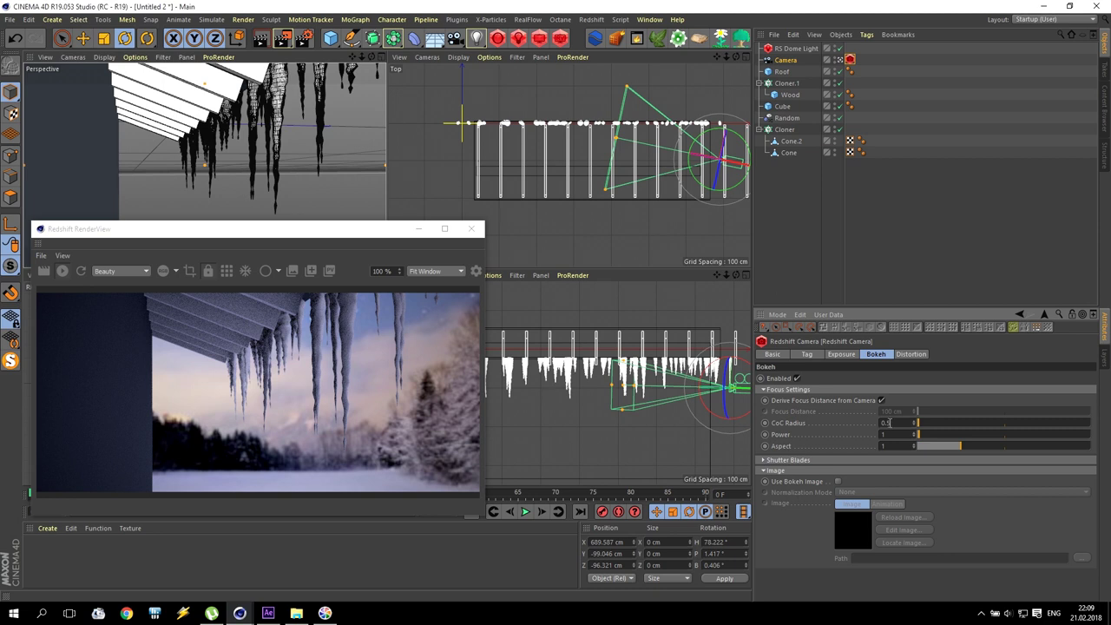
# Step: Set the bokeh CoC radius of the camera's Redshift tag to 0.1 and reposition the render view
pyautogui.write('1')
pyautogui.press('Return')
pyautogui.click(229, 273)
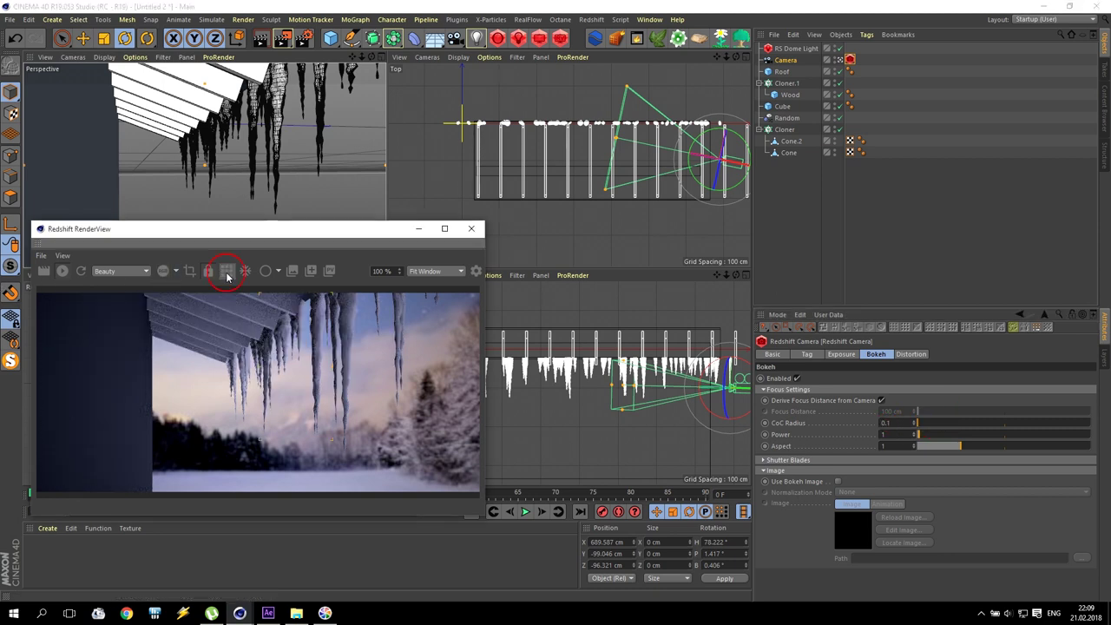
pyautogui.moveTo(264, 234); pyautogui.dragTo(331, 219)
# Step: Pick a new focus distance for the camera on the icicles in the Perspective view
pyautogui.click(784, 60)
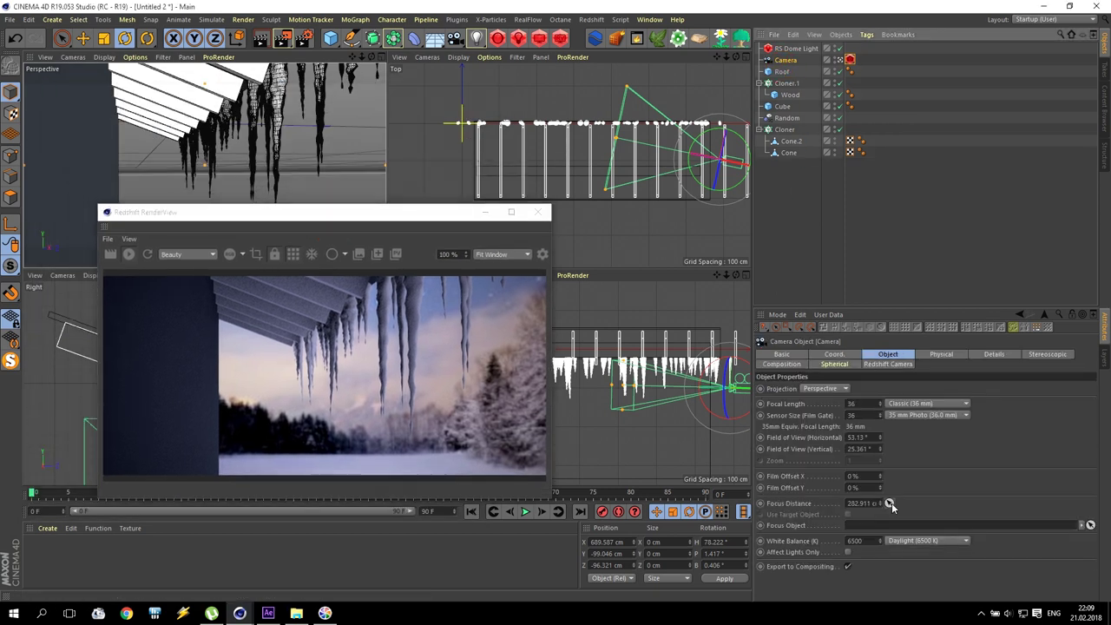
pyautogui.click(830, 466)
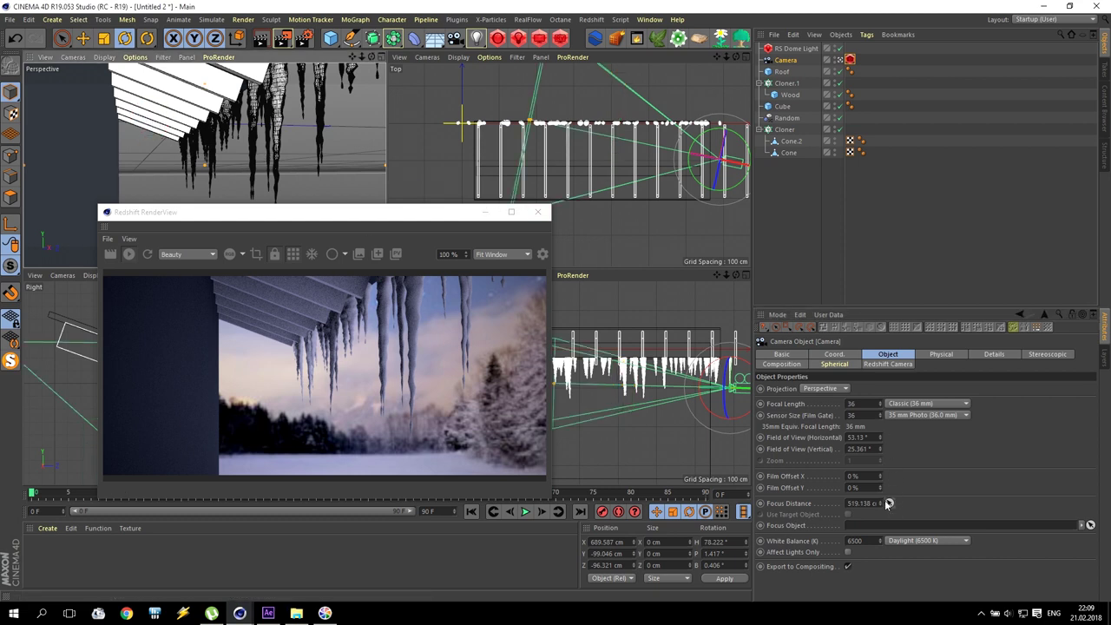
pyautogui.moveTo(889, 502); pyautogui.dragTo(278, 94)
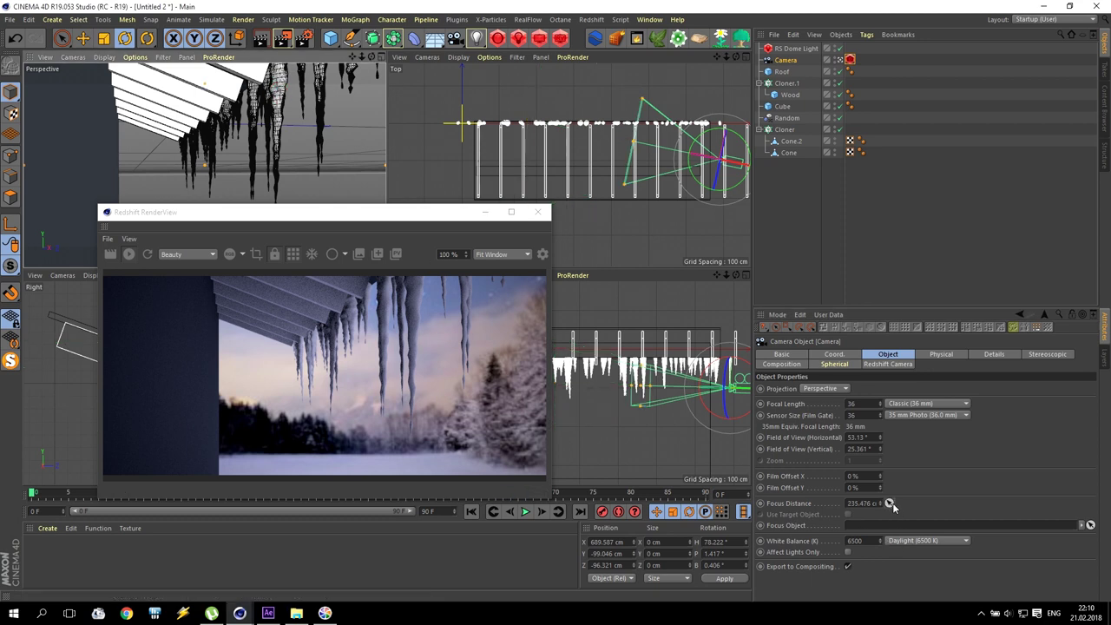
# Step: Toggle the Redshift camera's bokeh off and on, and try CoC radii of 2 and 1.5 before setting it to 1.3
pyautogui.click(849, 59)
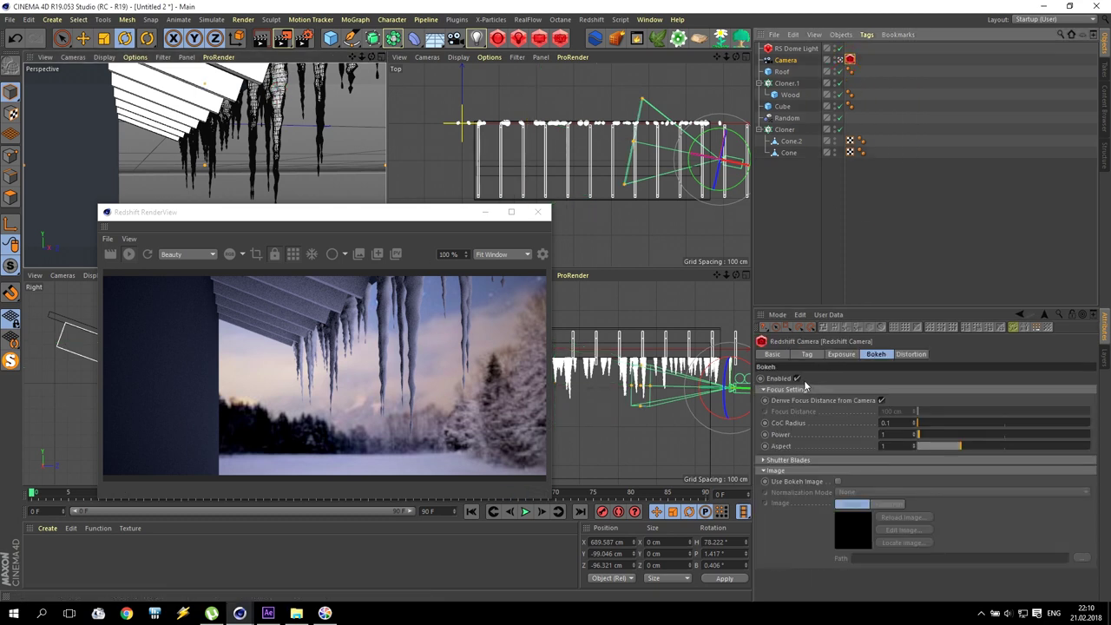
pyautogui.click(796, 378)
pyautogui.click(796, 378)
pyautogui.click(904, 422)
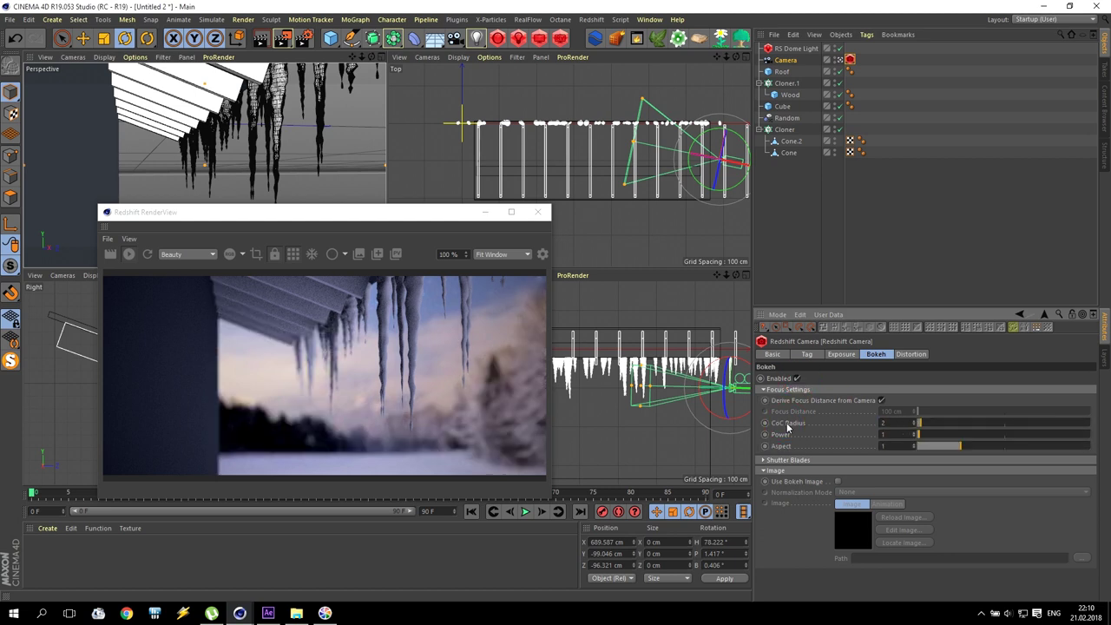
pyautogui.click(892, 418)
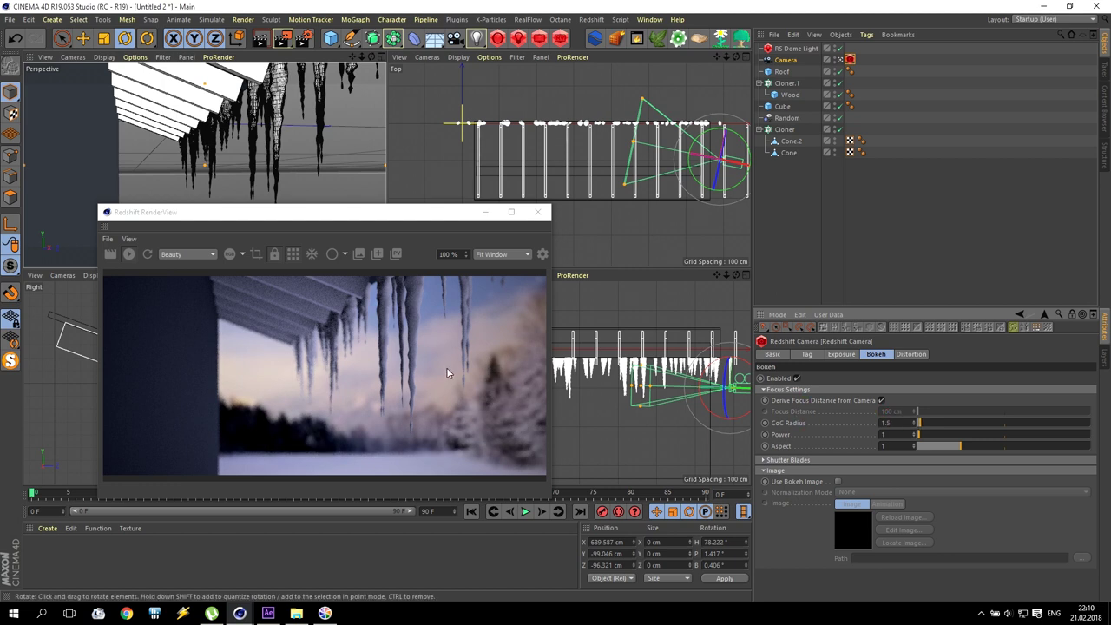
pyautogui.click(919, 422)
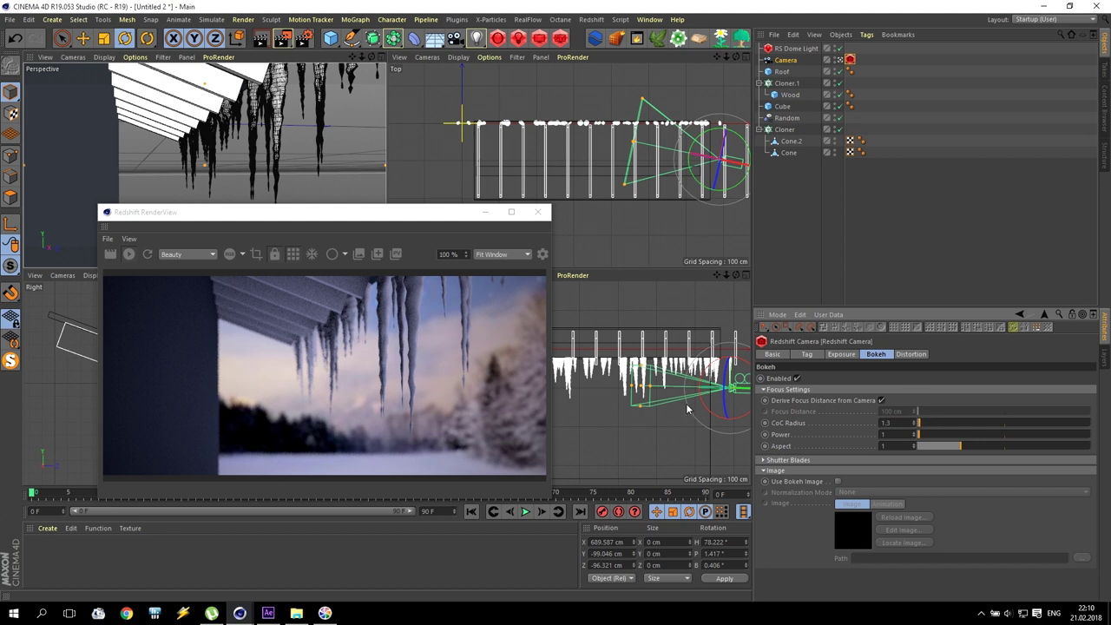
# Step: Re-pick the camera's focus distance on the long icicle in the Perspective view, and close the render view
pyautogui.click(800, 60)
pyautogui.click(889, 502)
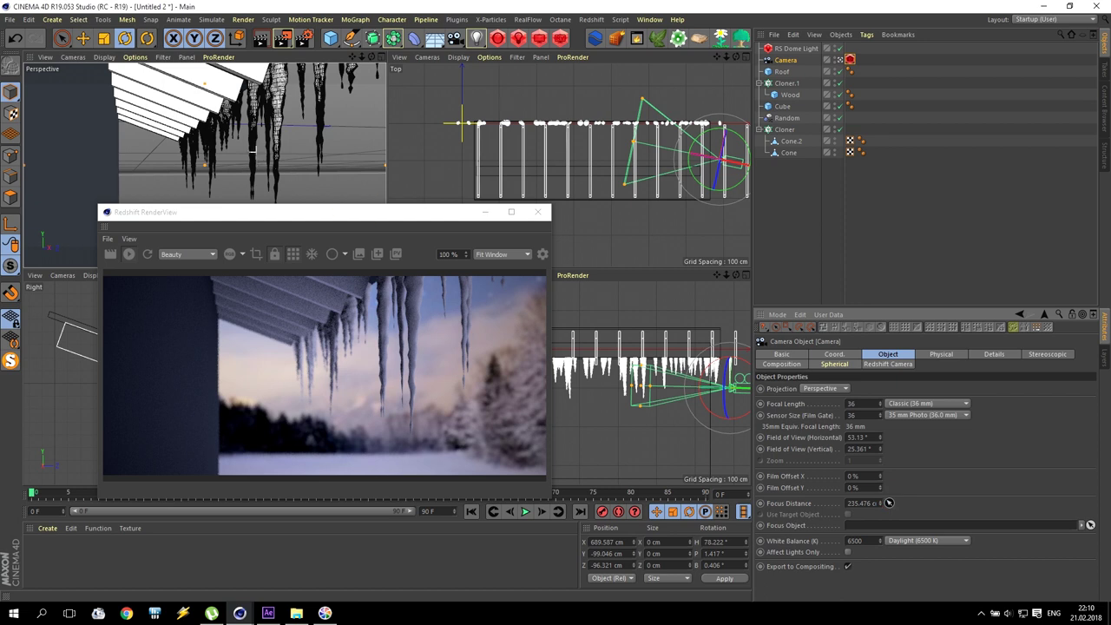
pyautogui.click(253, 103)
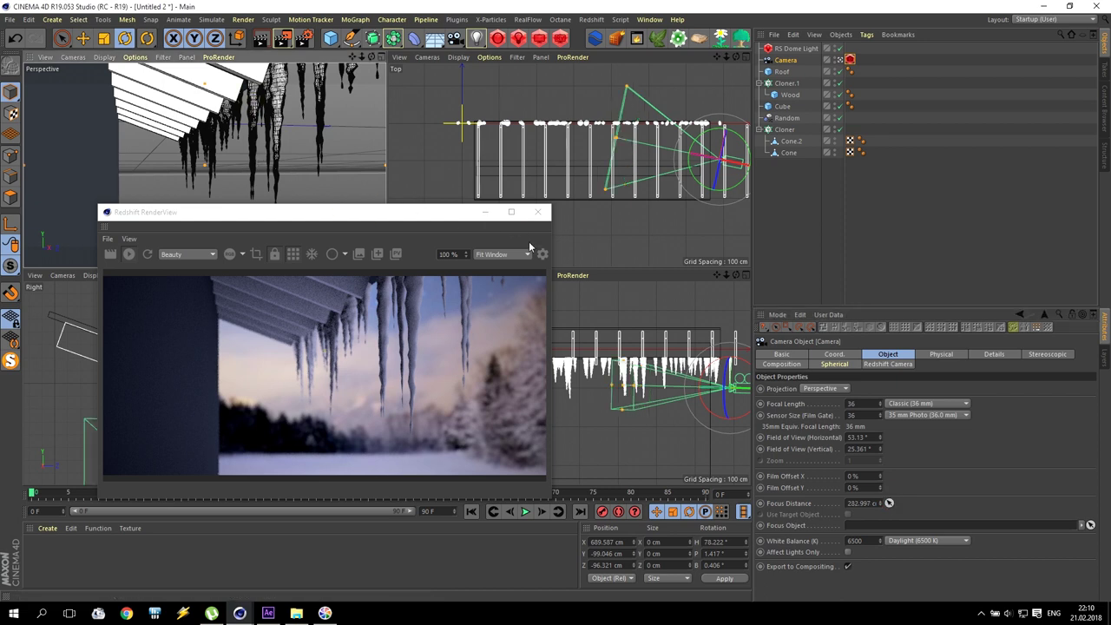
pyautogui.click(538, 213)
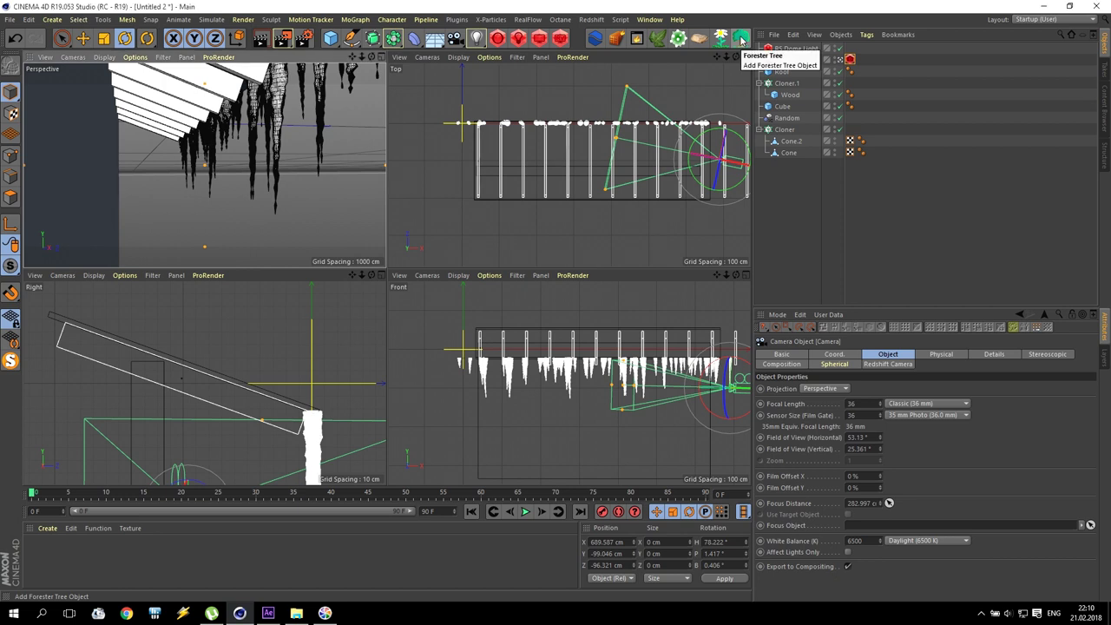
# Step: Add a Forester Tree object to the scene
pyautogui.click(453, 20)
pyautogui.moveTo(486, 64)
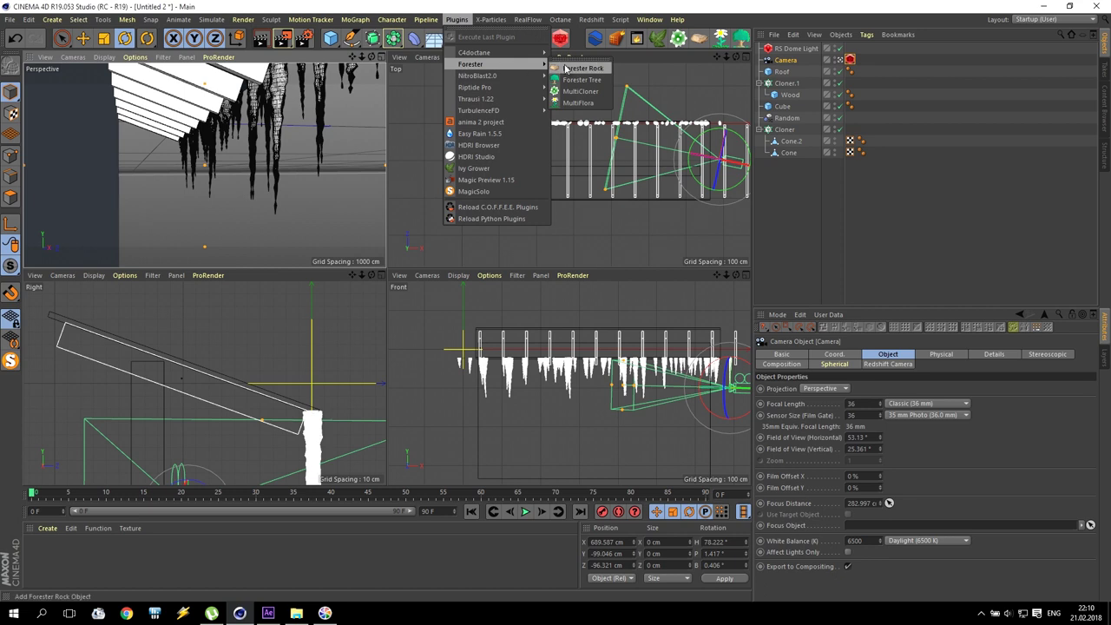
pyautogui.click(596, 79)
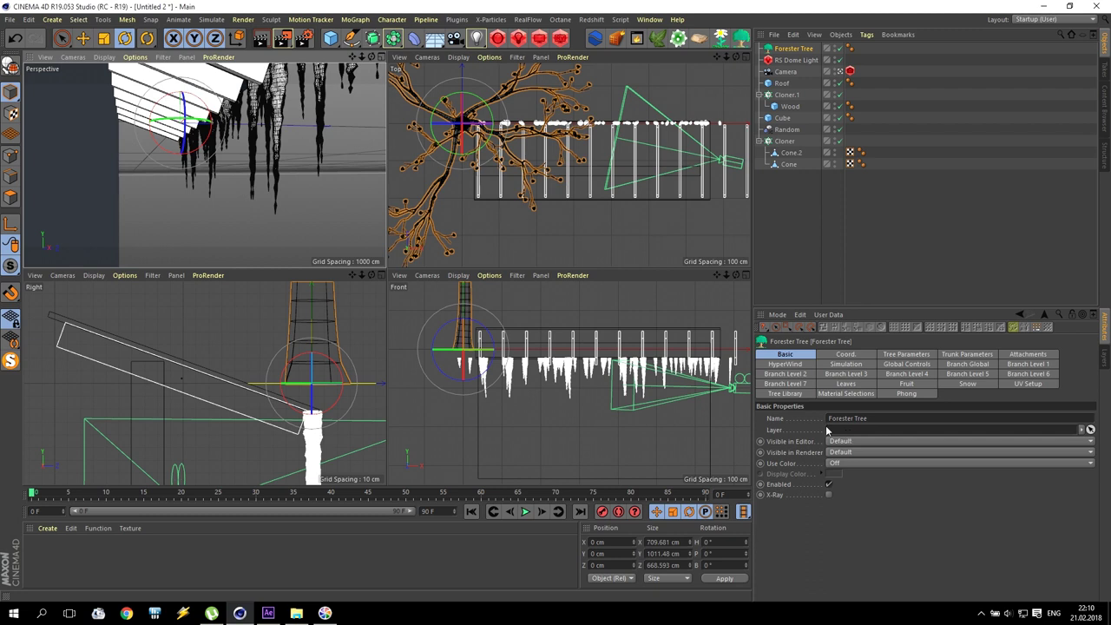
# Step: Browse the tree library, apply the Pinus Strobus preset to the Forester Tree and open its tree parameters
pyautogui.click(844, 393)
pyautogui.click(809, 394)
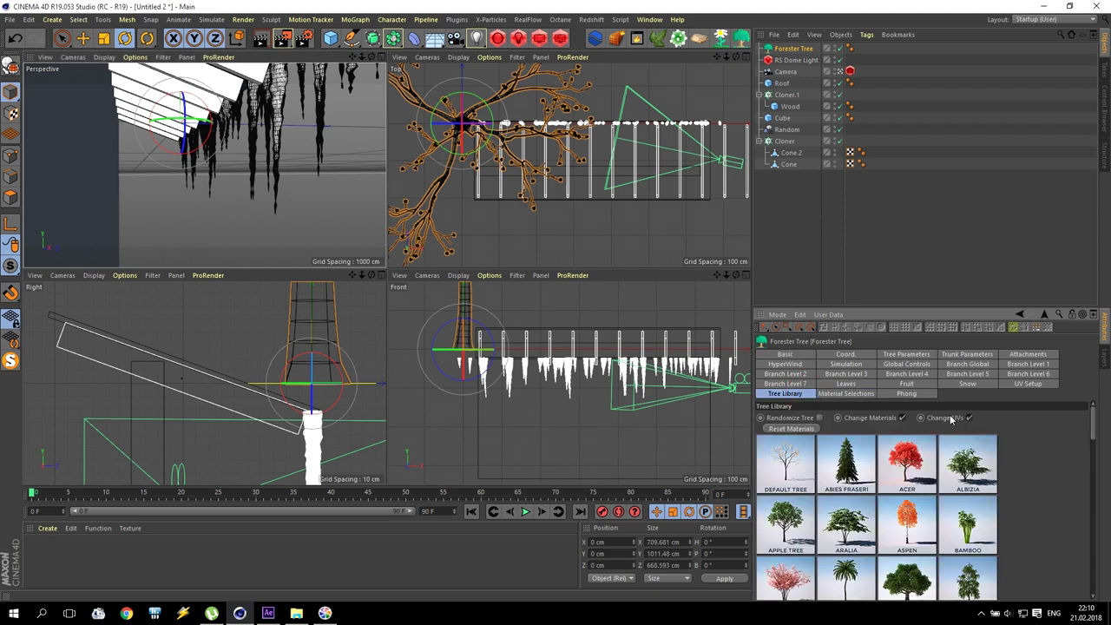
pyautogui.moveTo(1095, 414); pyautogui.dragTo(1104, 575)
pyautogui.scroll(3, 1057, 512)
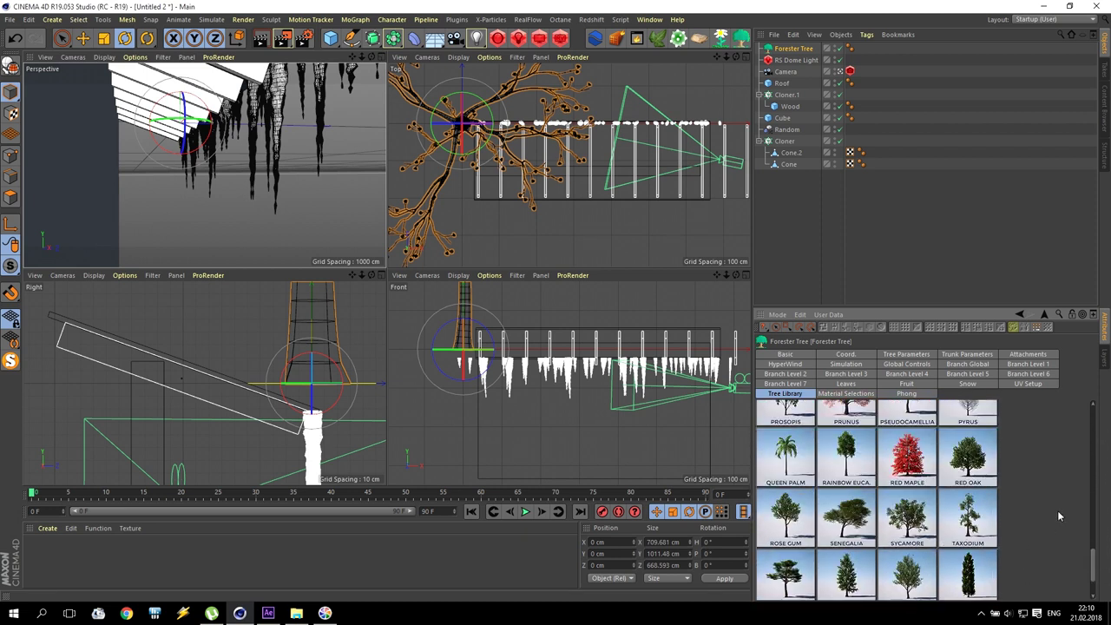
pyautogui.scroll(1, 1058, 516)
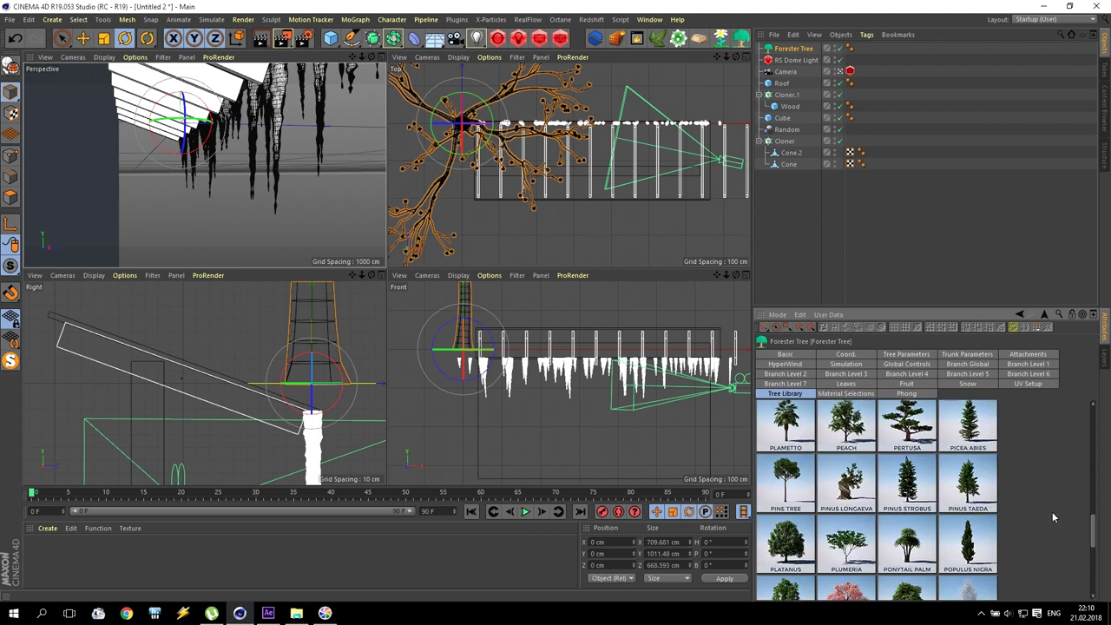
pyautogui.scroll(1, 1052, 513)
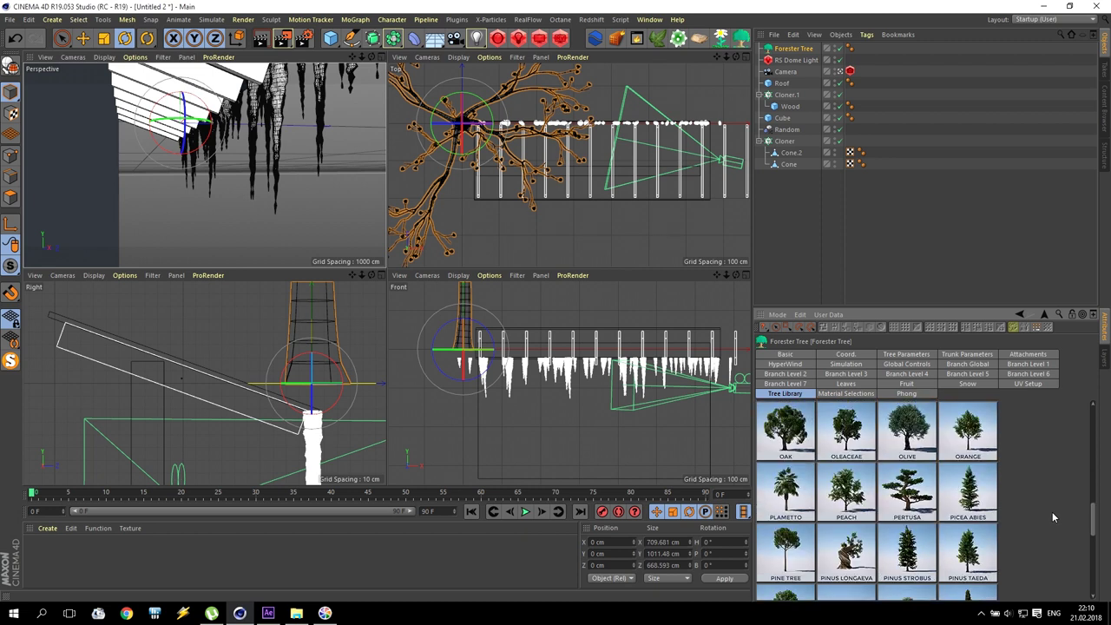
pyautogui.scroll(-1, 1052, 513)
pyautogui.click(907, 480)
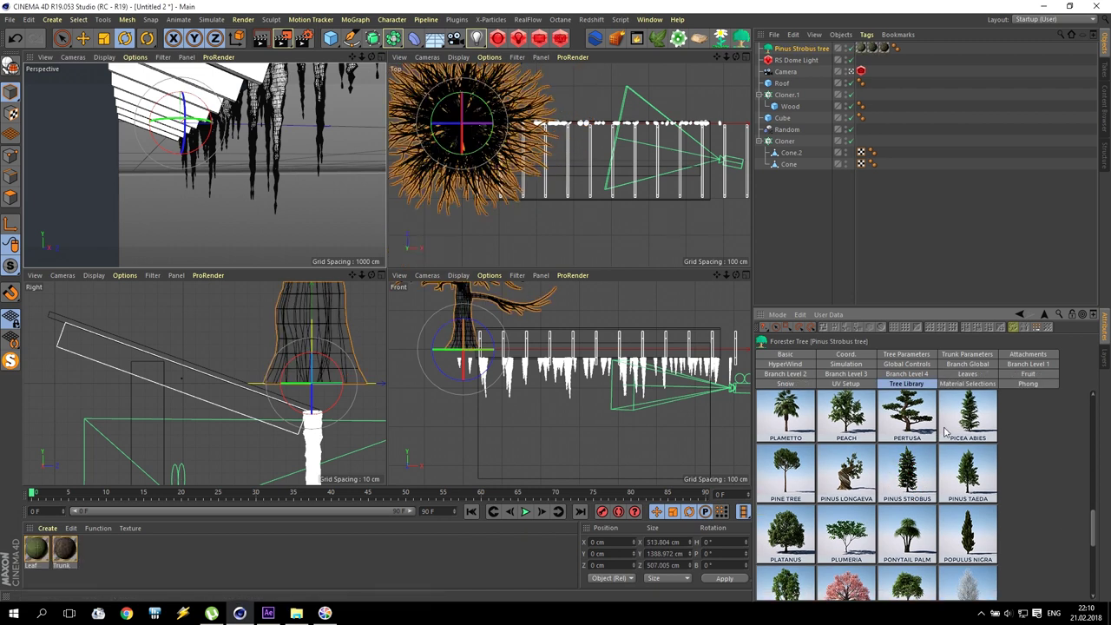
pyautogui.click(907, 354)
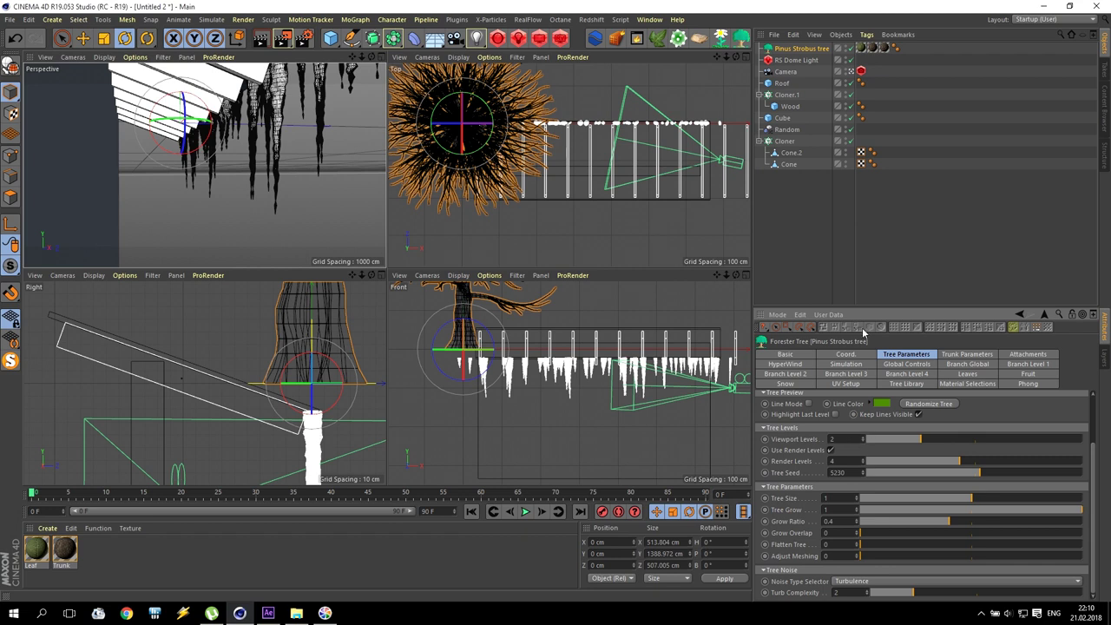
# Step: Apply the Blue Spruce preset from the tree library to the Forester Tree
pyautogui.click(906, 384)
pyautogui.scroll(-2, 916, 514)
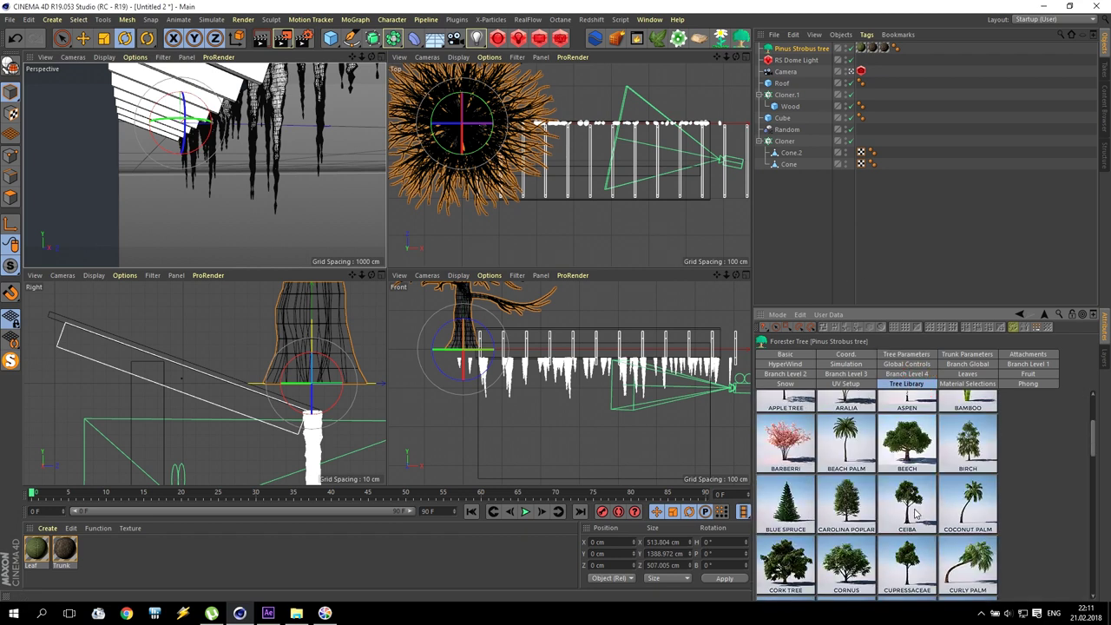
pyautogui.scroll(-2, 916, 515)
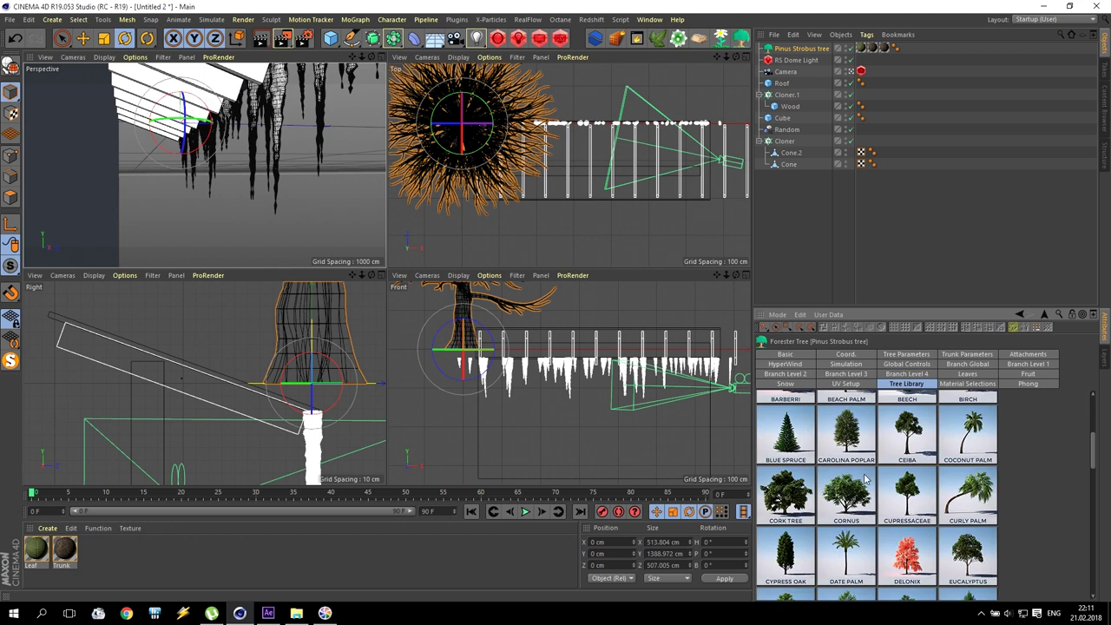
pyautogui.click(777, 422)
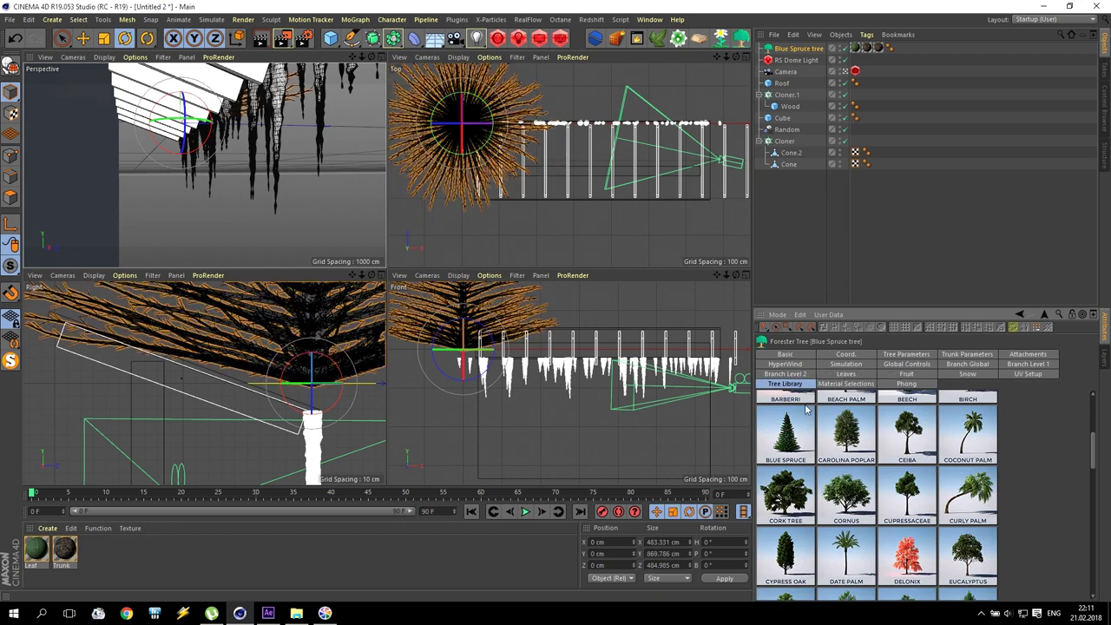
# Step: Set the spruce's viewport levels to 2 and its tree size to 0.5
pyautogui.click(904, 354)
pyautogui.click(864, 438)
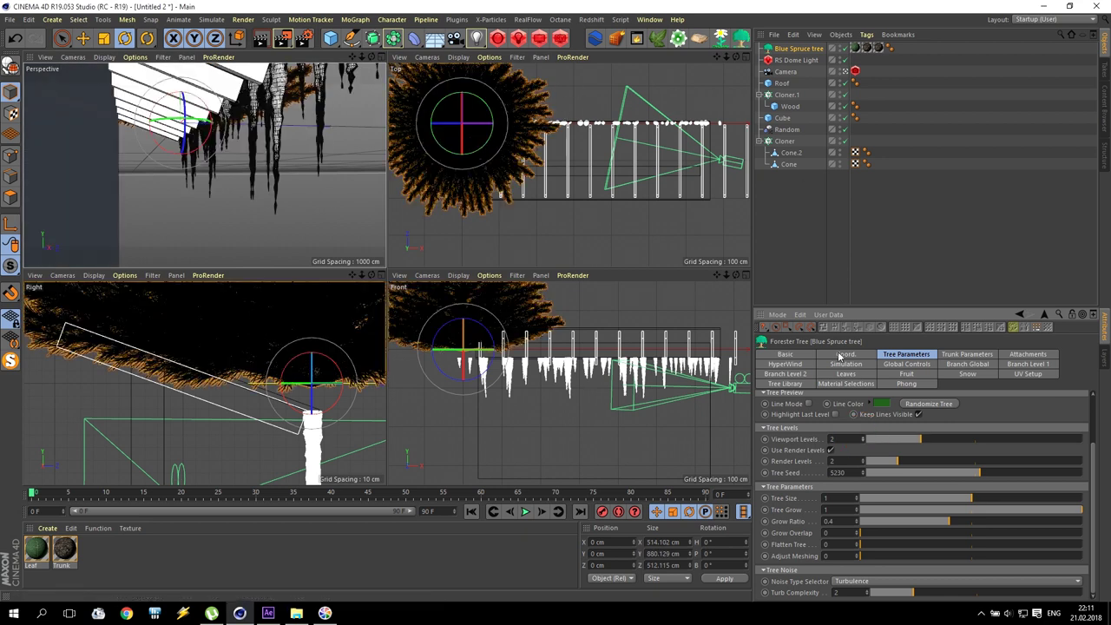
pyautogui.click(886, 405)
pyautogui.press('Return')
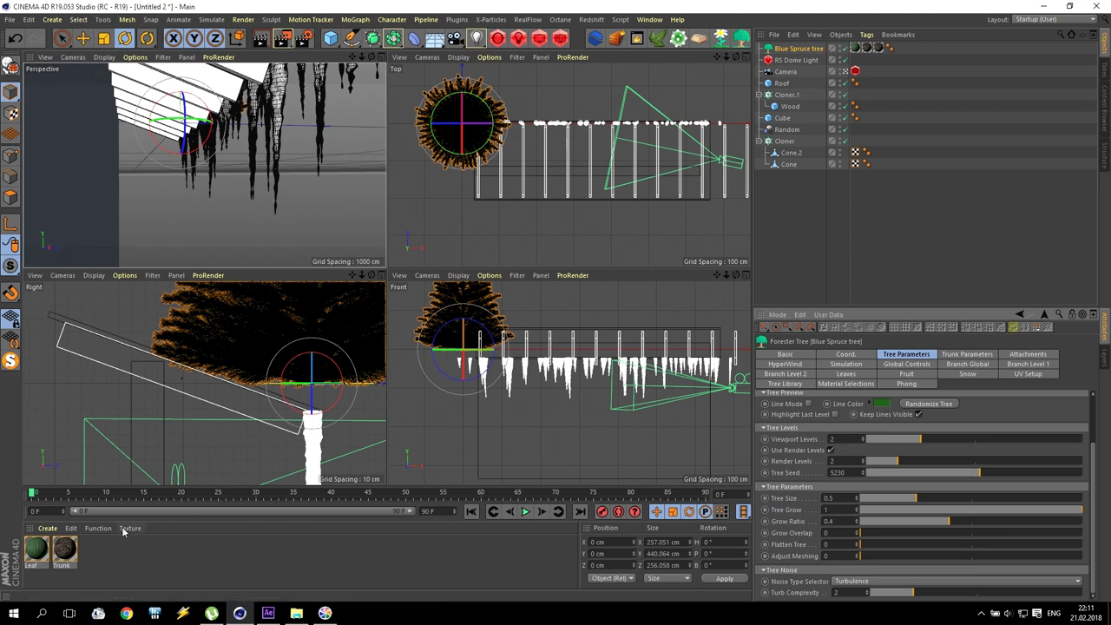
# Step: Create a standard Redshift material and open its shader graph for editing
pyautogui.click(47, 527)
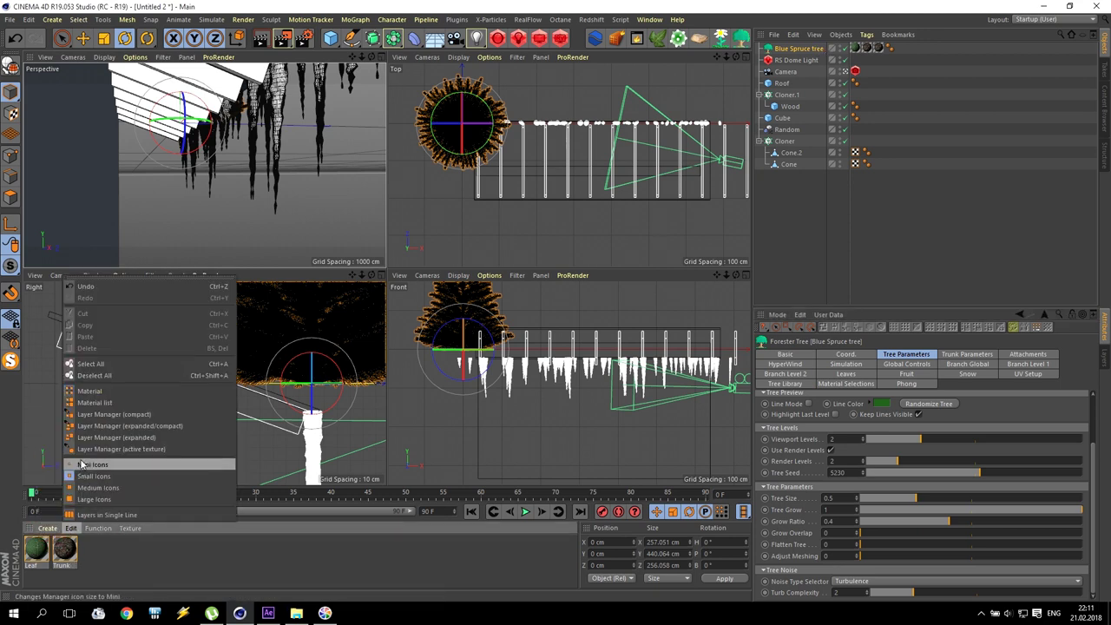
pyautogui.moveTo(174, 444)
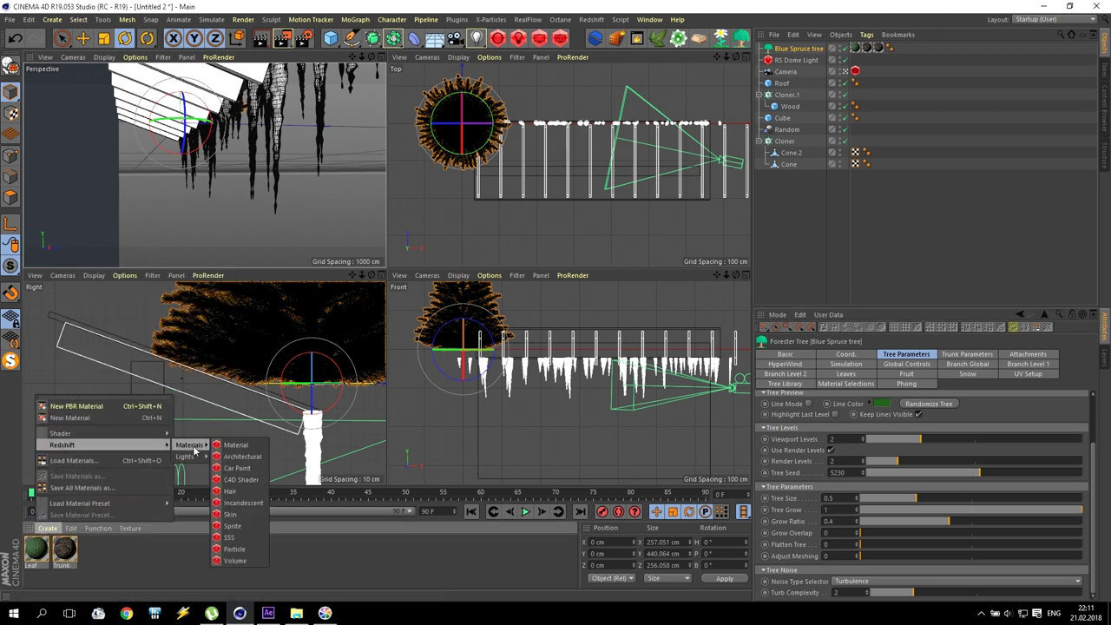
pyautogui.click(227, 446)
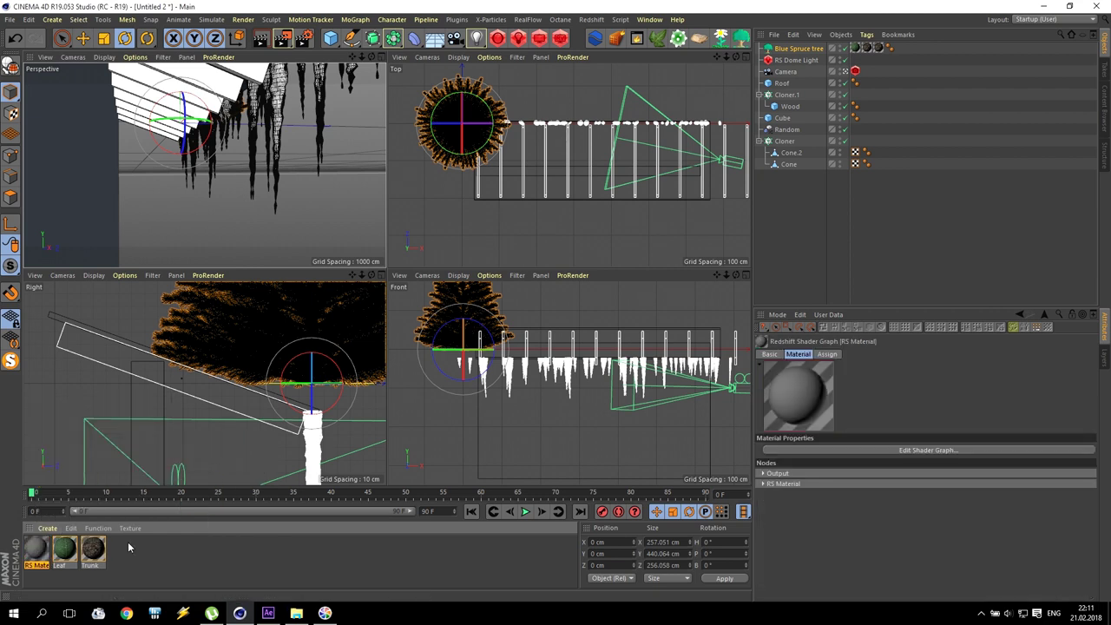
pyautogui.doubleClick(35, 552)
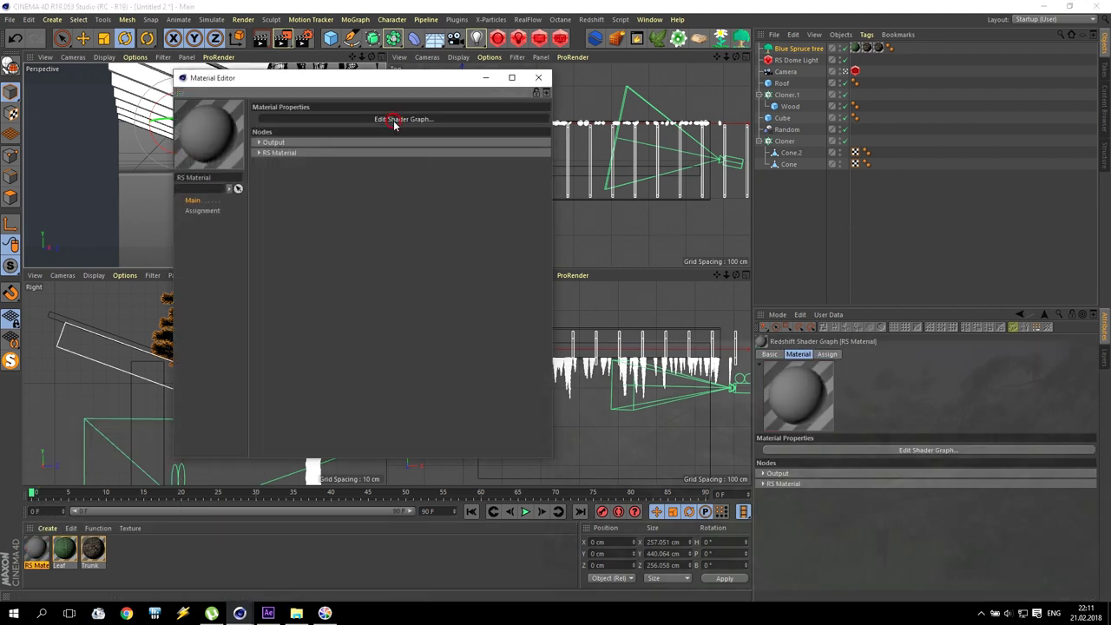
pyautogui.click(396, 119)
# Step: Make room in the shader graph and add a Texture node beside the RS Material node
pyautogui.moveTo(490, 49); pyautogui.dragTo(380, 32)
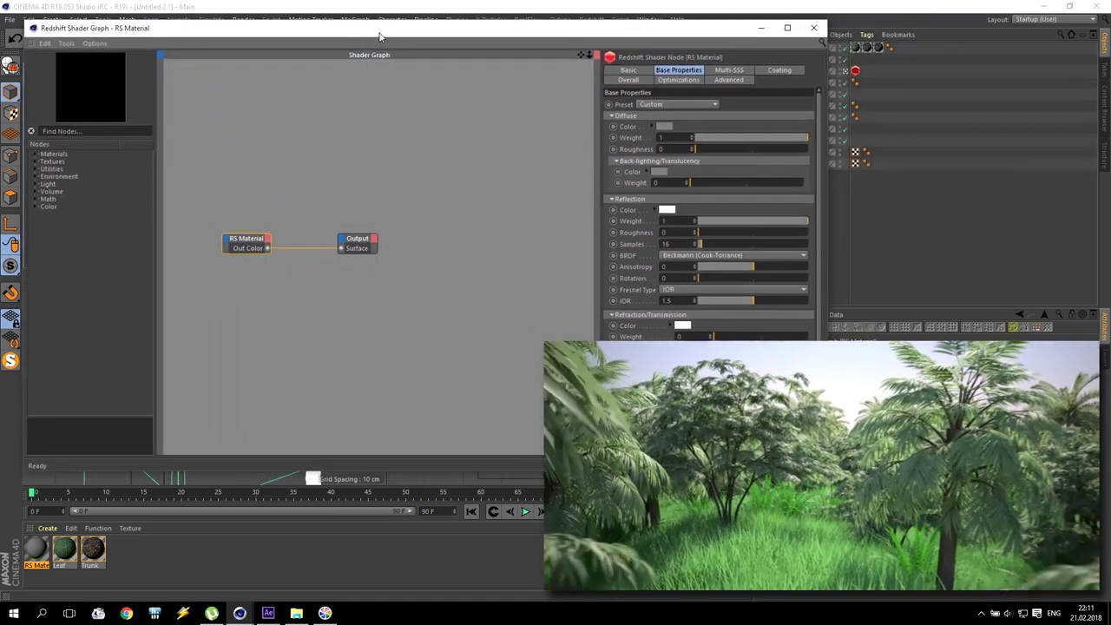
pyautogui.moveTo(574, 52); pyautogui.dragTo(767, 44)
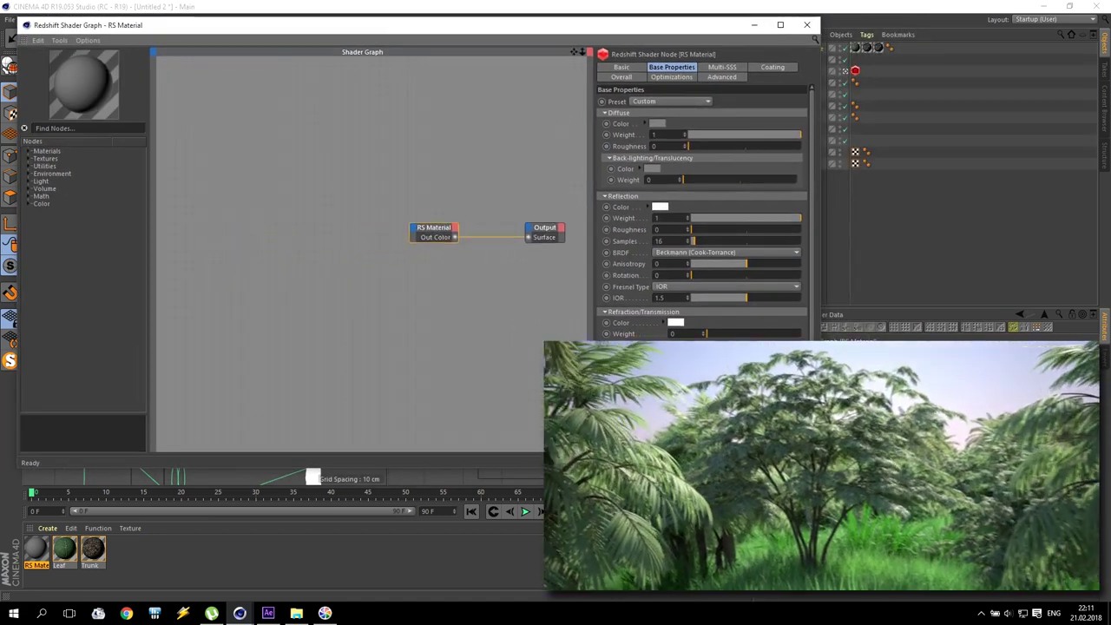
pyautogui.click(29, 158)
pyautogui.moveTo(57, 203); pyautogui.dragTo(293, 176)
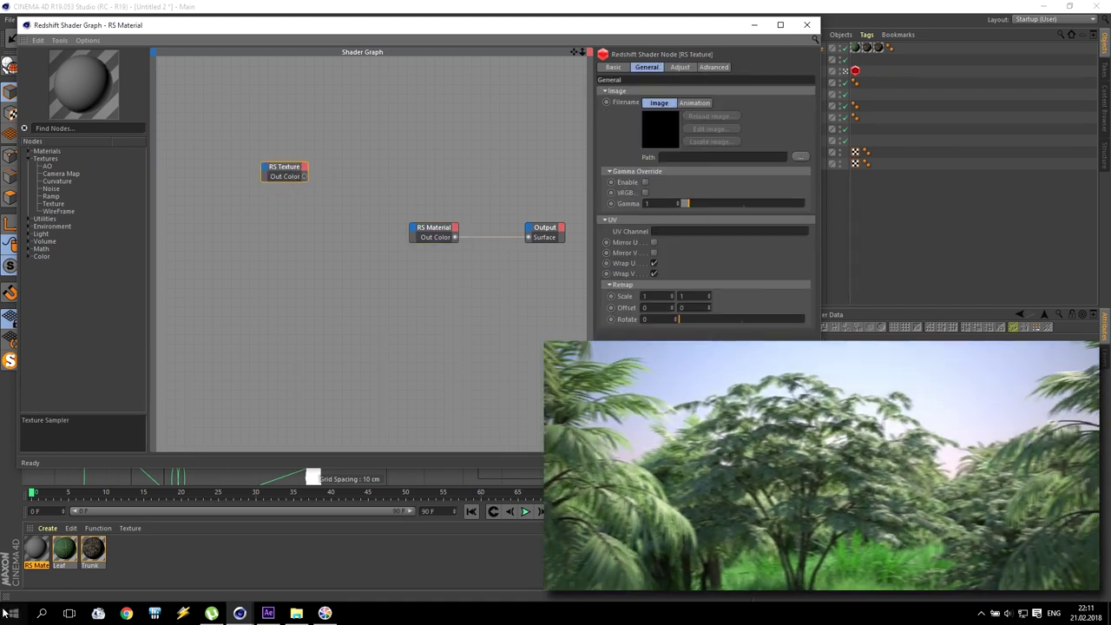
# Step: Open the color texture of the Leaf material and copy its image file path, ending in leaf-32.jpg
pyautogui.doubleClick(64, 548)
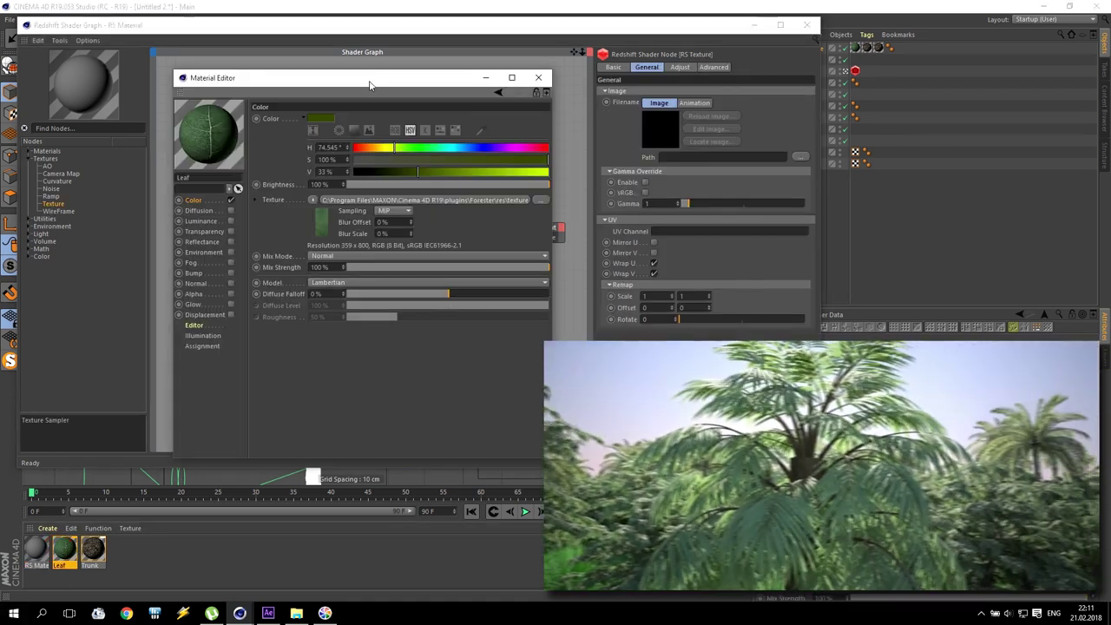
pyautogui.moveTo(372, 83); pyautogui.dragTo(871, 126)
pyautogui.click(874, 243)
pyautogui.click(876, 243)
pyautogui.click(874, 244)
pyautogui.doubleClick(889, 252)
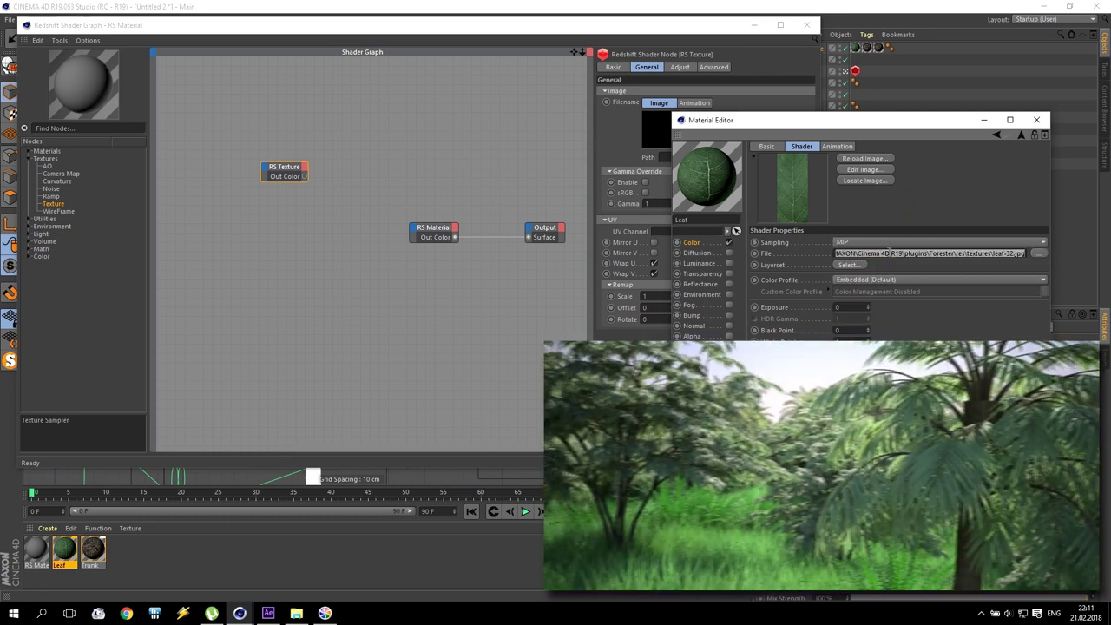
# Step: Load the copied leaf-32.jpg path into the RS Texture node and connect its Out Color to color the RS Material node
pyautogui.click(655, 174)
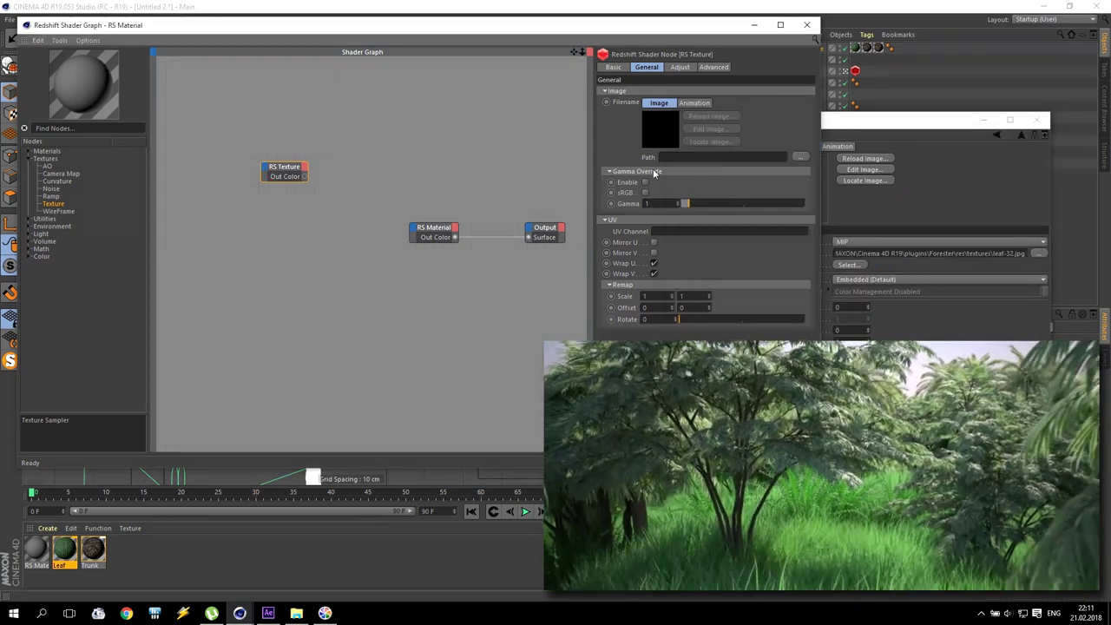
pyautogui.click(693, 158)
pyautogui.hotkey('ctrl', 'v')
pyautogui.press('Return')
pyautogui.moveTo(304, 177); pyautogui.dragTo(413, 231)
pyautogui.moveTo(486, 236)
pyautogui.click(606, 236)
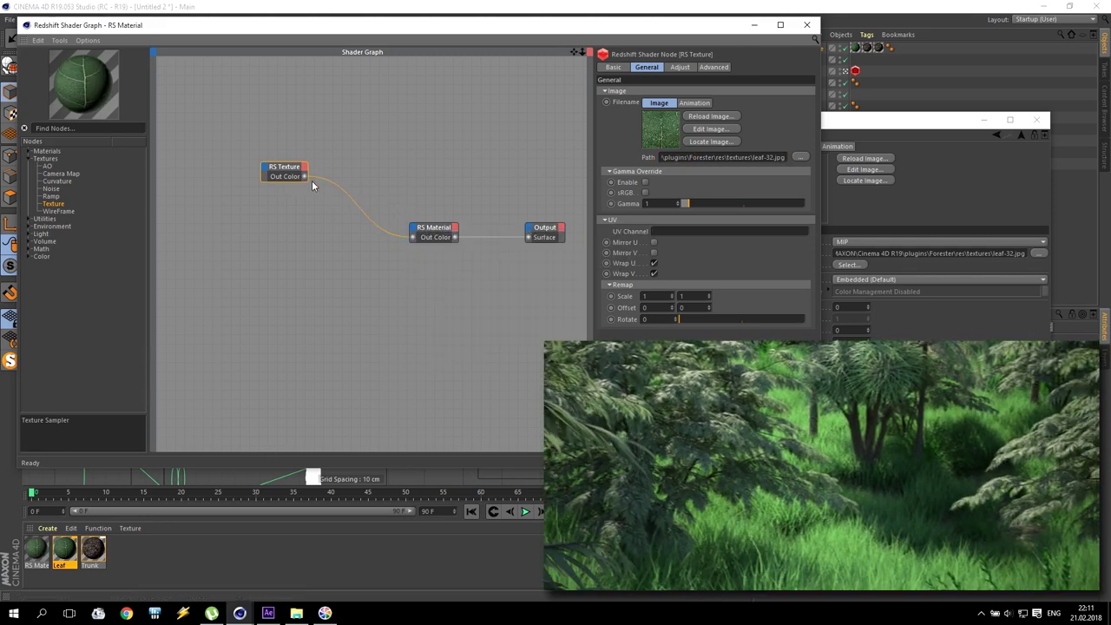
# Step: Connect the RS Texture's Out Color to the RS Material's Transl Color and set the back-lighting weight to 1
pyautogui.moveTo(305, 176); pyautogui.dragTo(413, 231)
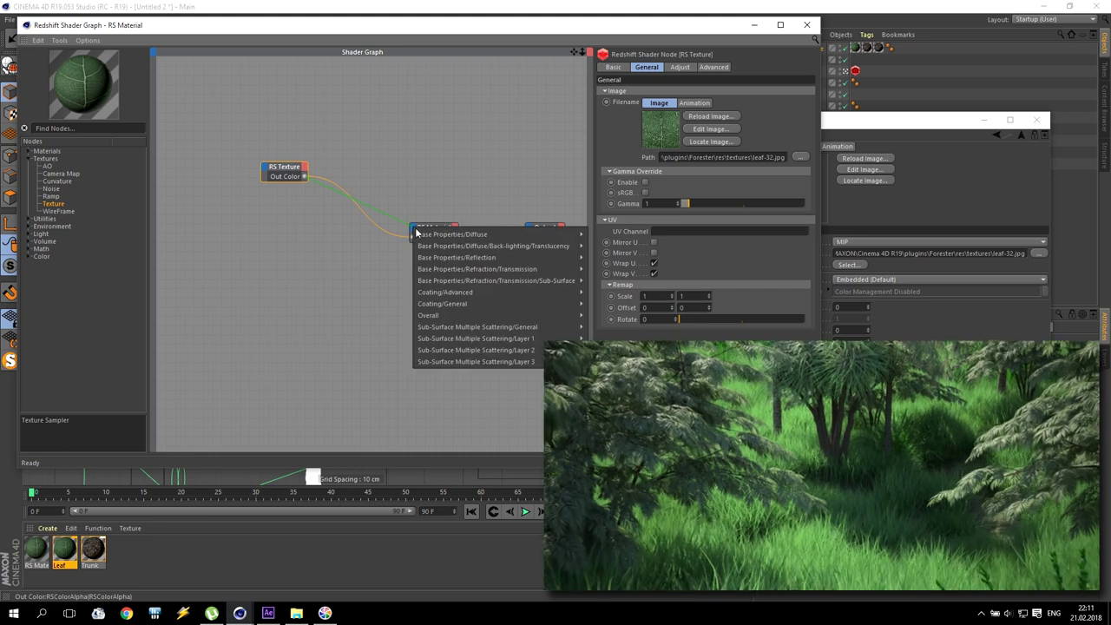
pyautogui.moveTo(494, 257)
pyautogui.moveTo(525, 249)
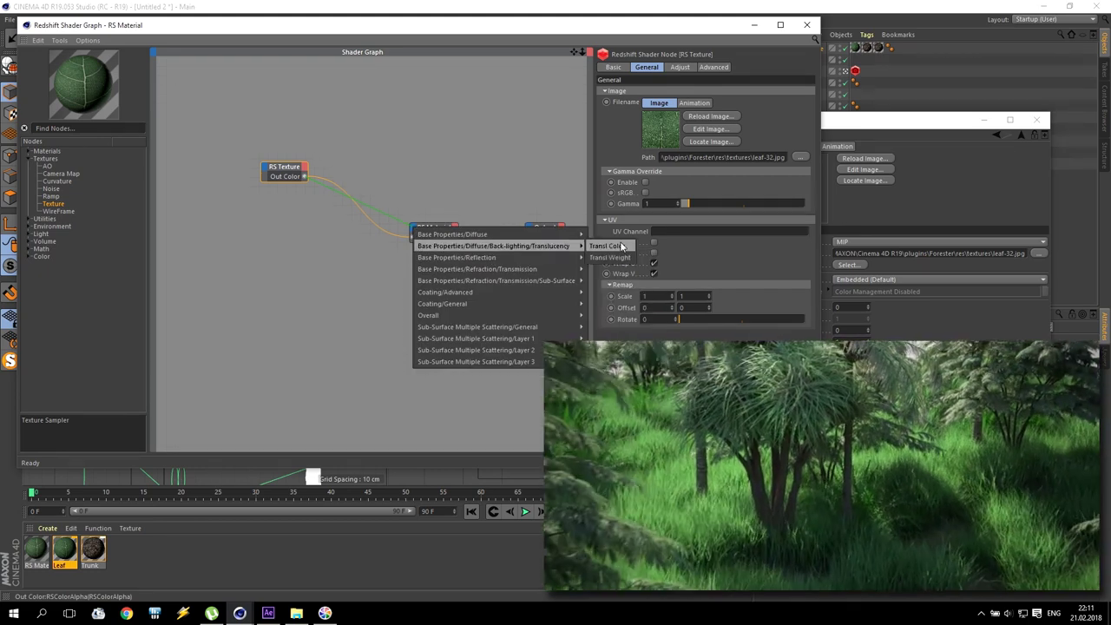
pyautogui.click(608, 246)
pyautogui.click(434, 228)
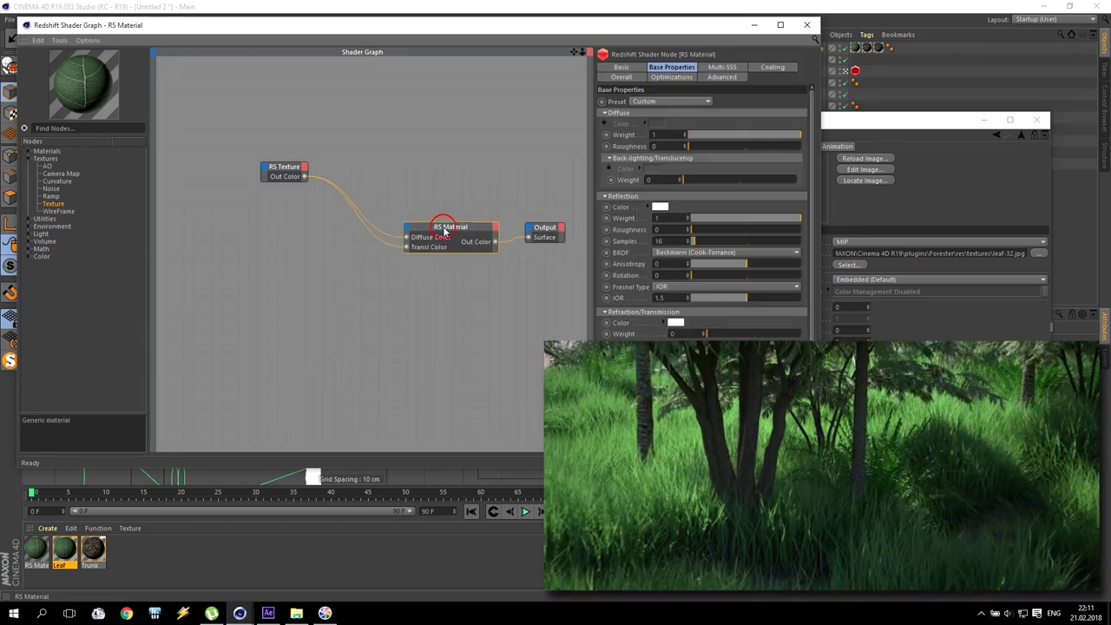
pyautogui.moveTo(701, 181); pyautogui.dragTo(983, 183)
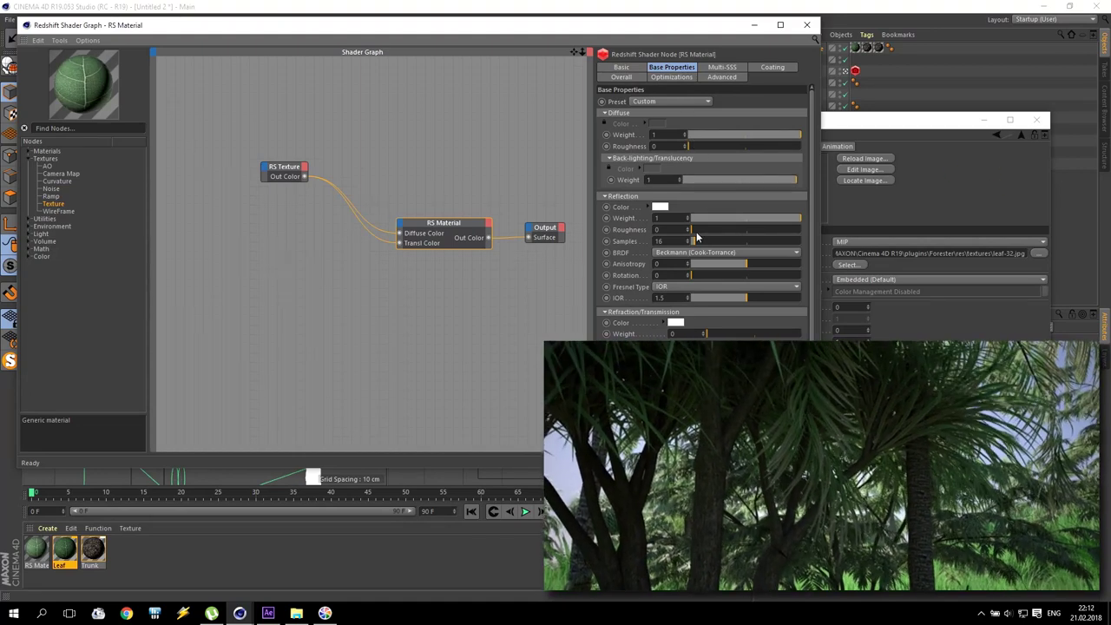
# Step: Set both the reflection weight and the reflection roughness of the leaf's RS Material to 0.5
pyautogui.write('0.5')
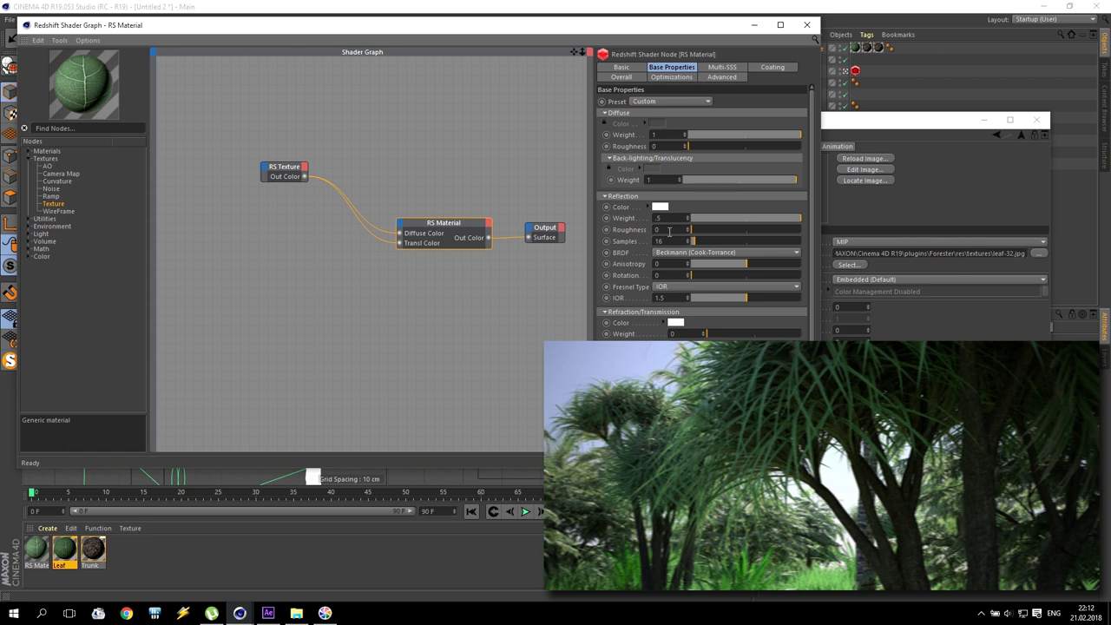
pyautogui.moveTo(668, 231); pyautogui.dragTo(559, 226)
pyautogui.write('0.5')
pyautogui.press('Return')
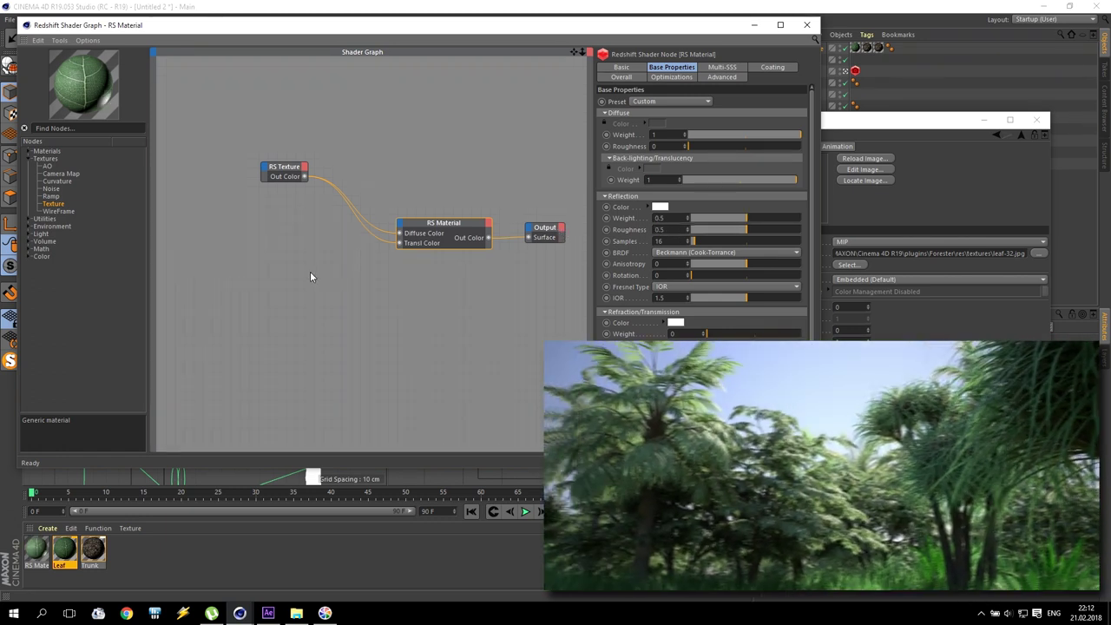
# Step: Duplicate the Redshift leaf material and copy the bark-10.jpg file path from the Trunk material's color texture
pyautogui.click(237, 403)
pyautogui.keyDown('ctrl'); pyautogui.moveTo(37, 560); pyautogui.dragTo(52, 558); pyautogui.keyUp('ctrl')
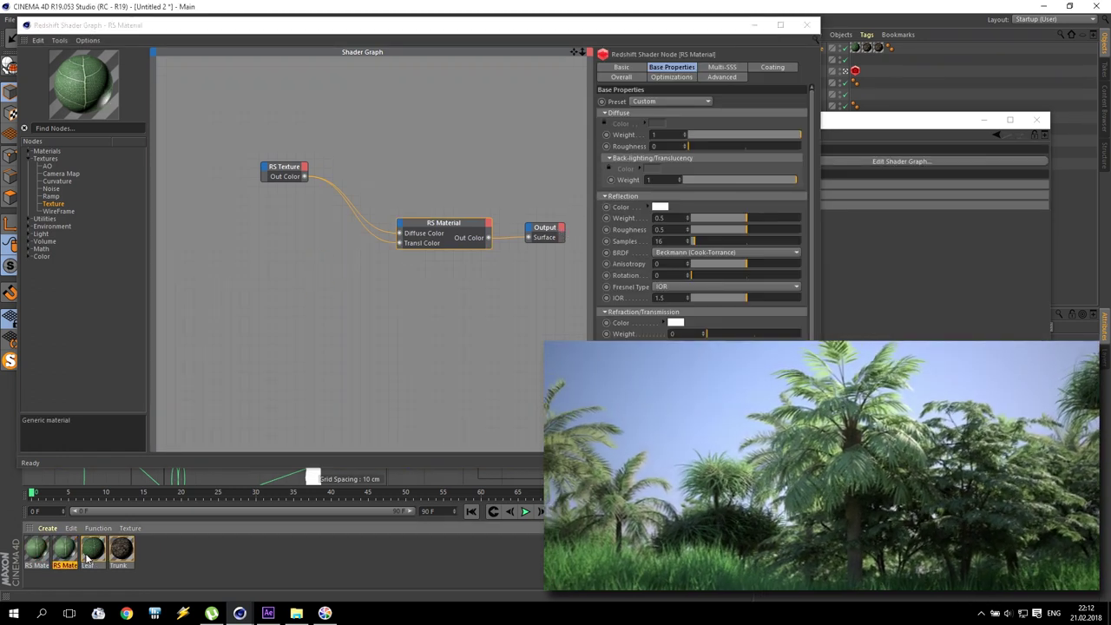
pyautogui.doubleClick(115, 556)
pyautogui.click(868, 243)
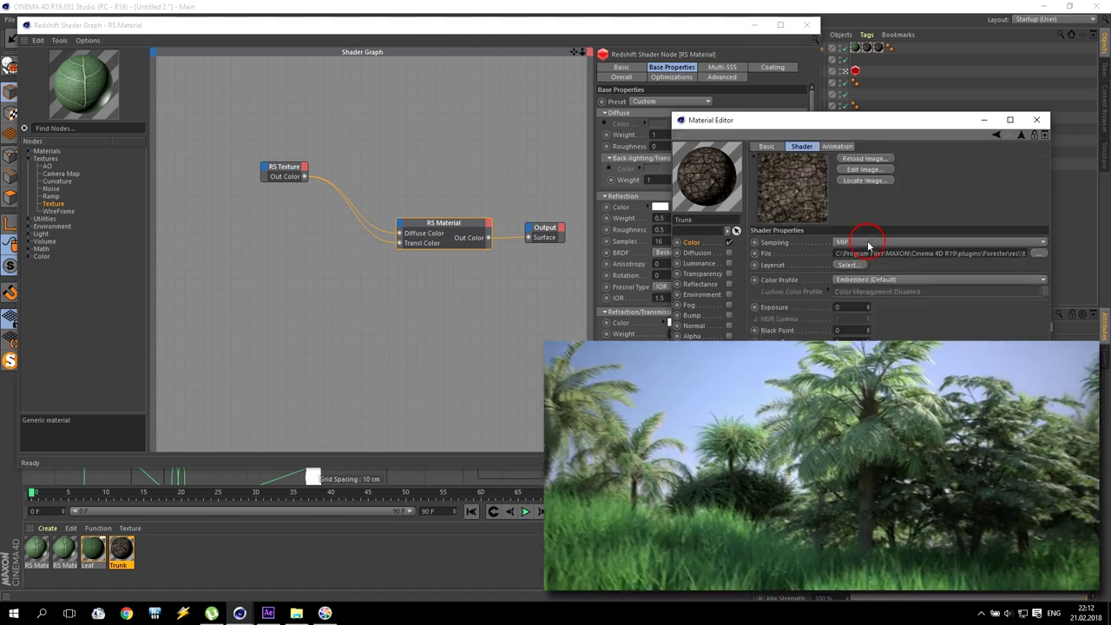
# Step: Replace the image path in the duplicated material's RS Texture node with the copied bark-10.jpg path
pyautogui.click(284, 169)
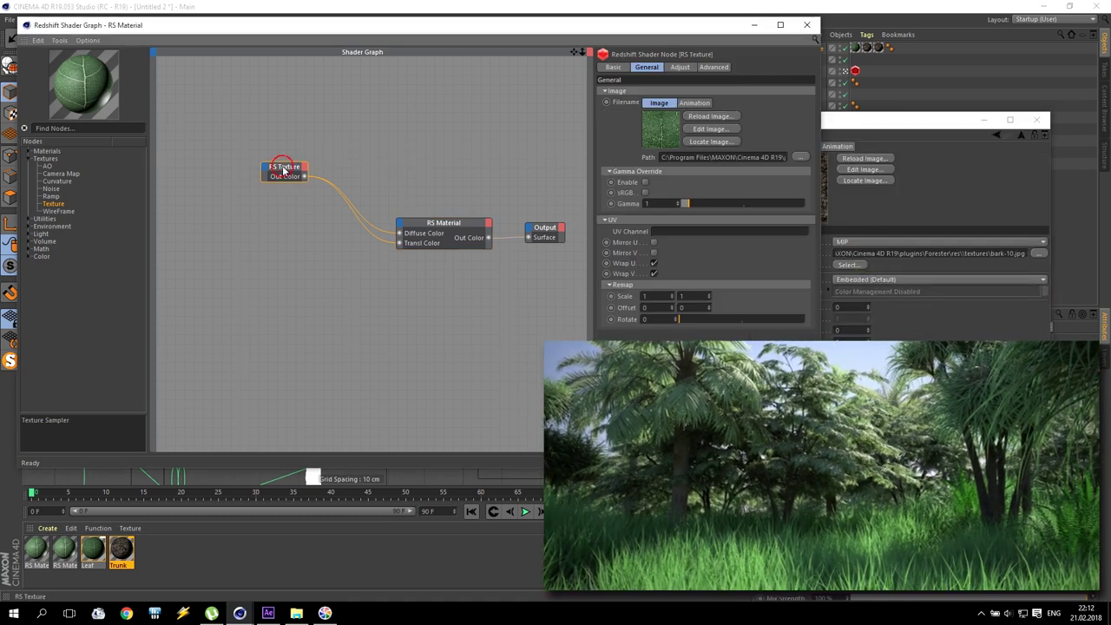
pyautogui.doubleClick(701, 159)
pyautogui.write('C:\\Program Files\\MAXON\\Cinema 4D R19\\plugins\\Forester\\res\\\\textures\\bark-10.jpg')
pyautogui.press('Return')
# Step: Disconnect the bark texture from Transl Color, set the back-lighting weight to 0 and lower the reflection weight
pyautogui.click(362, 224)
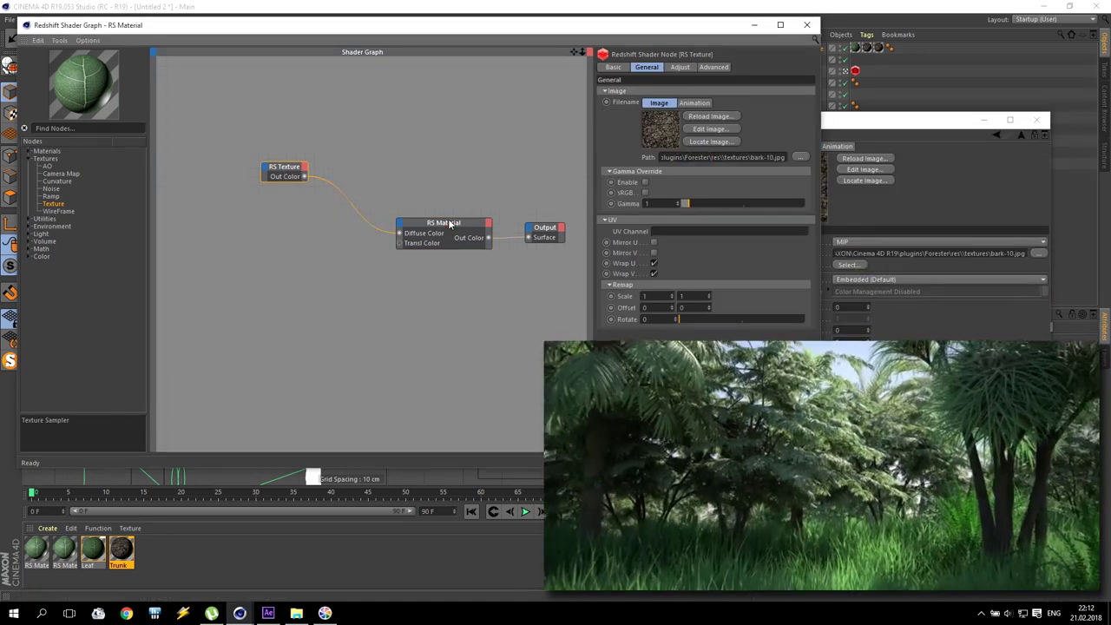
pyautogui.click(447, 223)
pyautogui.moveTo(745, 180); pyautogui.dragTo(650, 190)
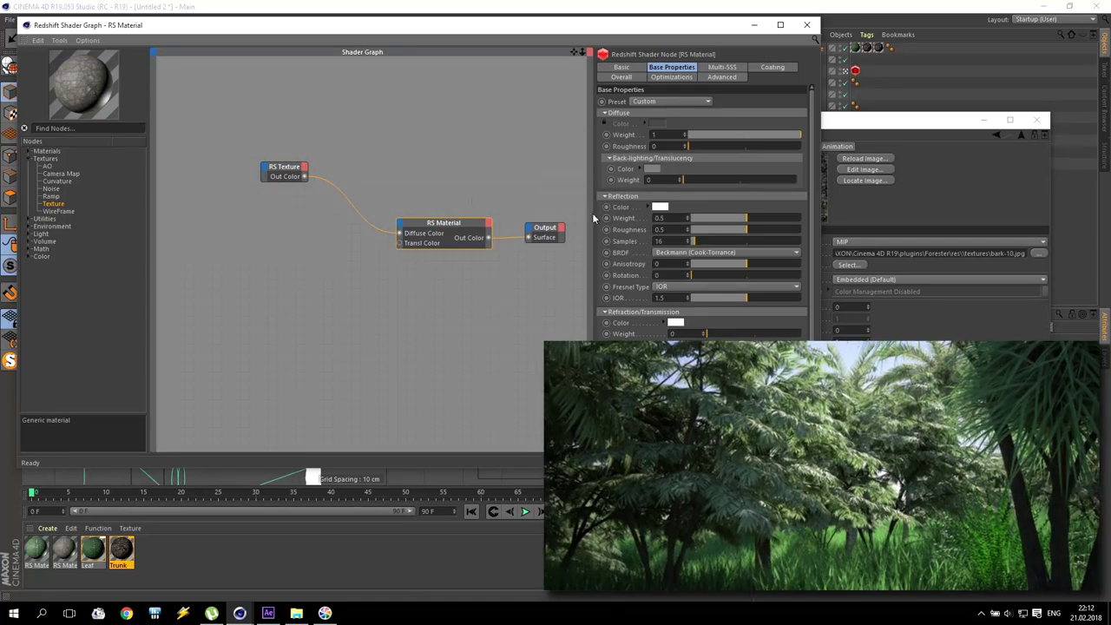
pyautogui.moveTo(742, 219); pyautogui.dragTo(663, 223)
pyautogui.click(359, 295)
# Step: Replace the original Trunk and Leaf materials with their Redshift versions and close the shader graph
pyautogui.keyDown('alt'); pyautogui.moveTo(73, 553); pyautogui.dragTo(119, 550); pyautogui.keyUp('alt')
pyautogui.keyDown('alt'); pyautogui.moveTo(38, 551); pyautogui.dragTo(63, 570); pyautogui.keyUp('alt')
pyautogui.click(807, 25)
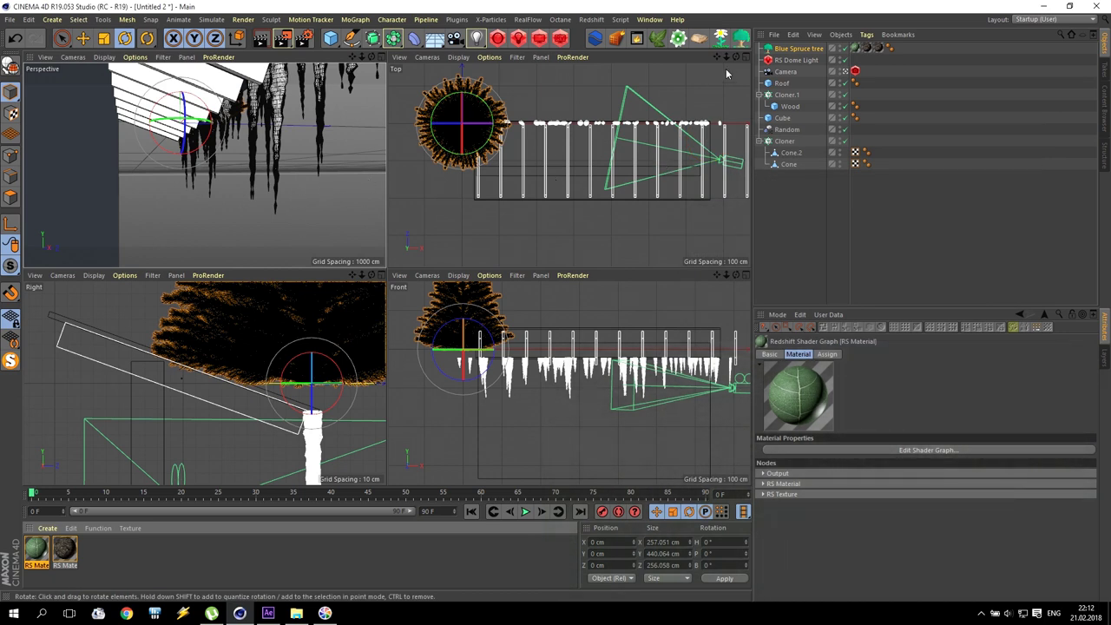
# Step: Move the Blue Spruce tree beside the icicles to about X 578 cm, Y -241 cm, Z 82 cm
pyautogui.moveTo(716, 57); pyautogui.dragTo(687, 111)
pyautogui.press('e')
pyautogui.moveTo(469, 150); pyautogui.dragTo(658, 118)
pyautogui.moveTo(668, 299); pyautogui.dragTo(676, 410)
pyautogui.moveTo(704, 454); pyautogui.dragTo(725, 458)
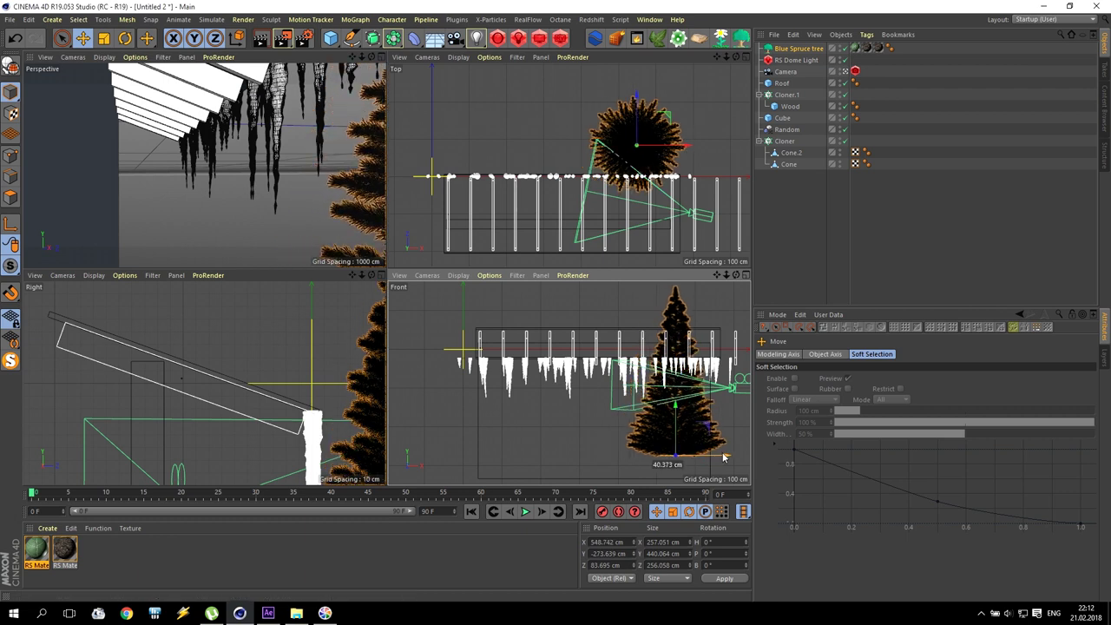
pyautogui.moveTo(676, 427); pyautogui.dragTo(725, 443)
pyautogui.moveTo(641, 110); pyautogui.dragTo(643, 113)
pyautogui.moveTo(684, 148); pyautogui.dragTo(691, 149)
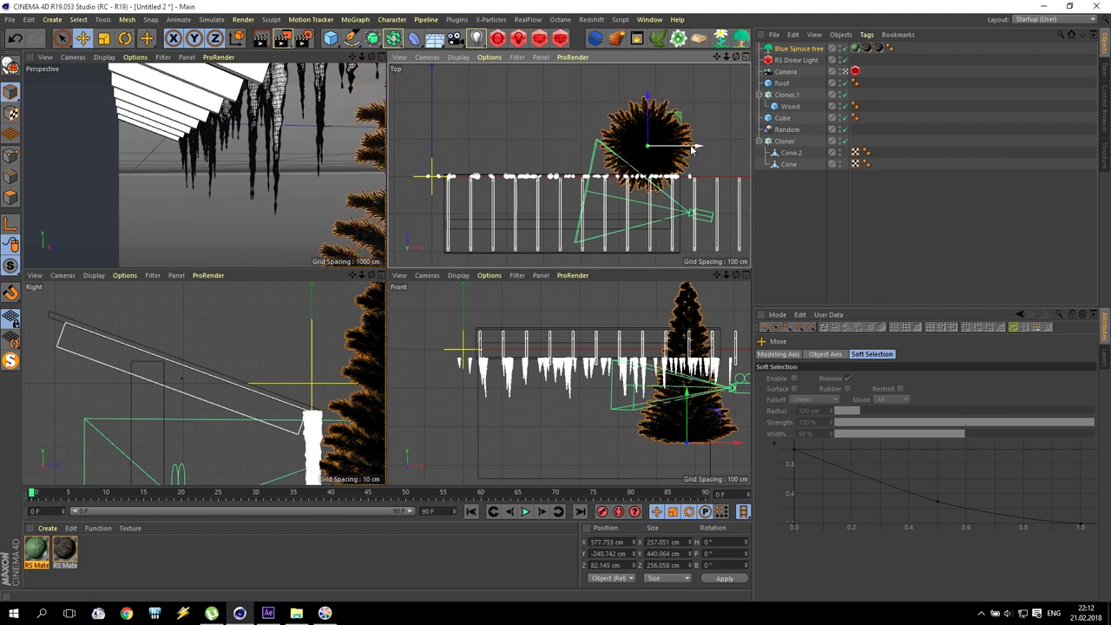
# Step: Enlarge the perspective view and open the Redshift RenderView to preview the spruce beside the icicles
pyautogui.middleClick(255, 176)
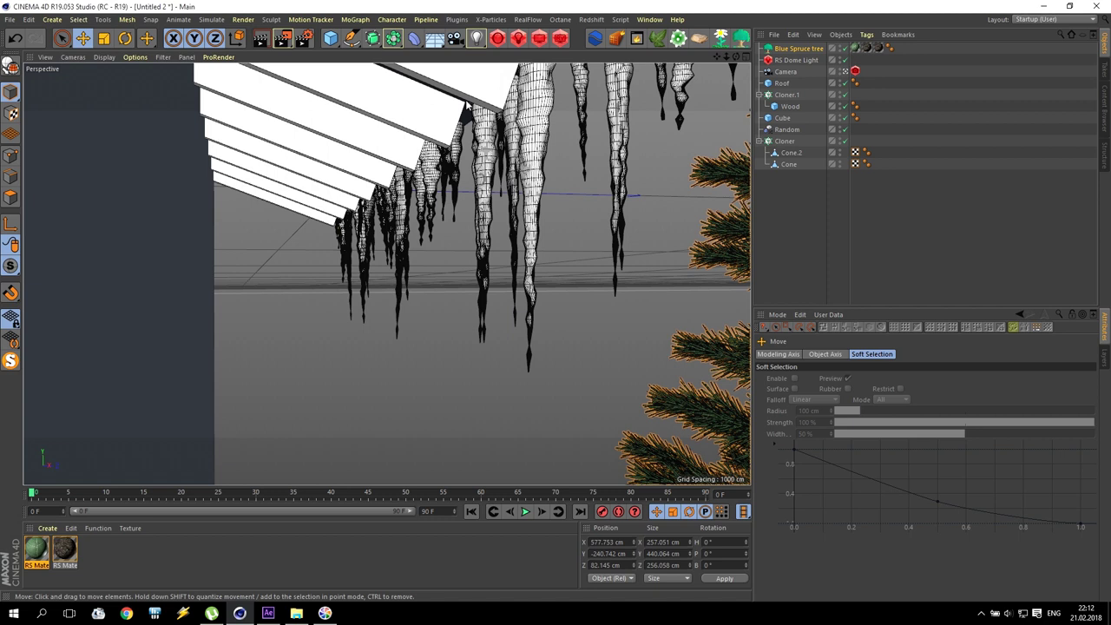
pyautogui.click(559, 39)
pyautogui.click(196, 228)
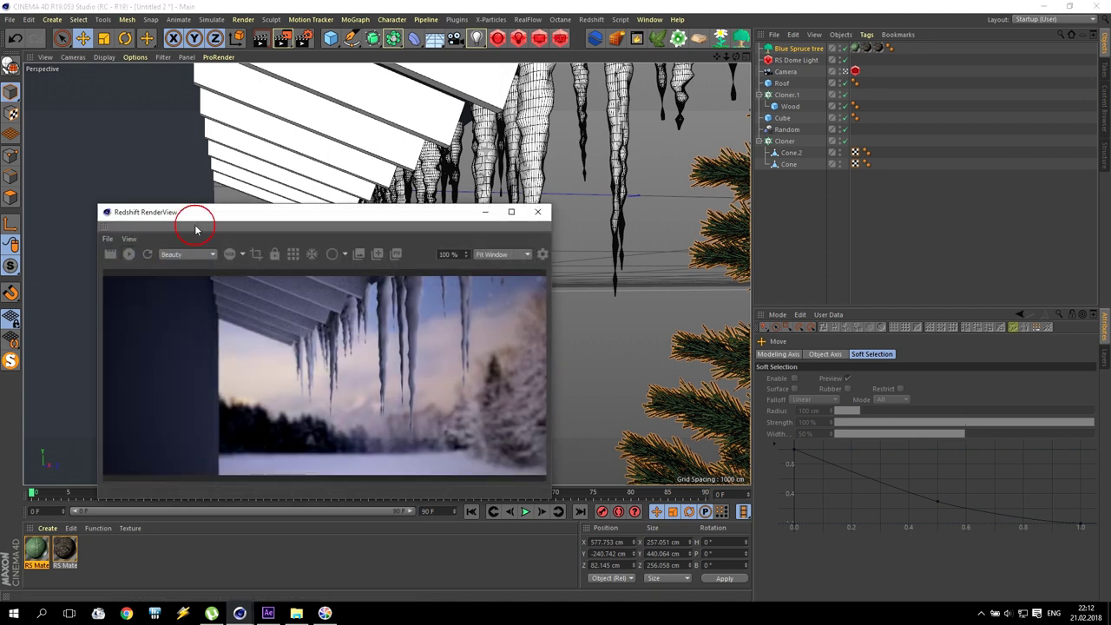
pyautogui.moveTo(195, 228); pyautogui.dragTo(156, 95)
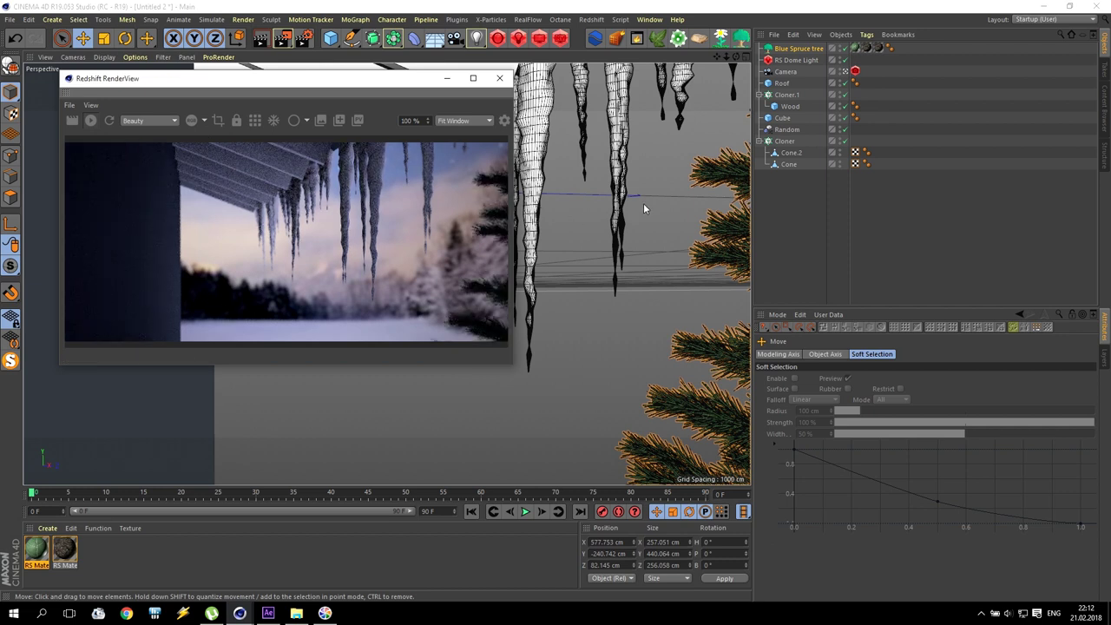
# Step: Reposition the Blue Spruce tree in the top view to about X 620 cm and Z 65 cm
pyautogui.middleClick(665, 199)
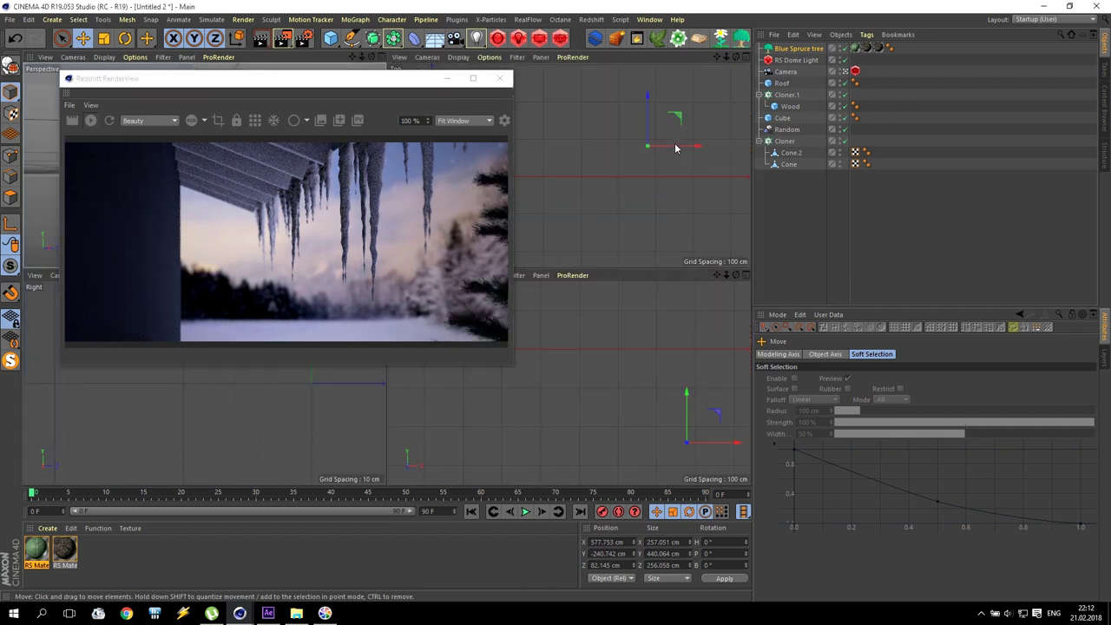
pyautogui.moveTo(653, 145); pyautogui.dragTo(657, 126)
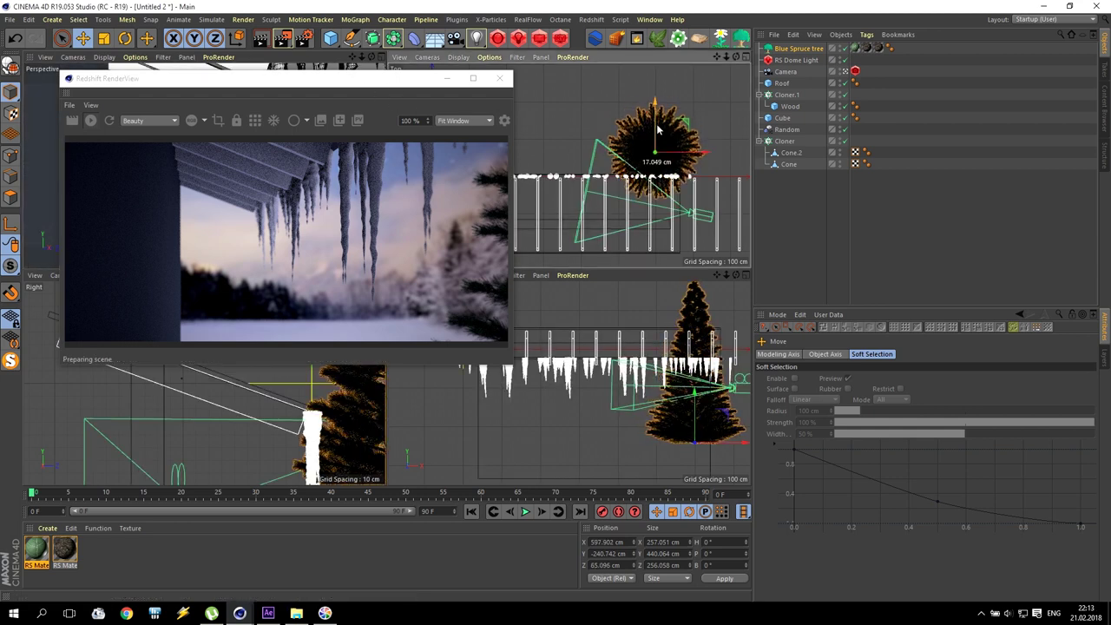
pyautogui.moveTo(701, 155); pyautogui.dragTo(704, 156)
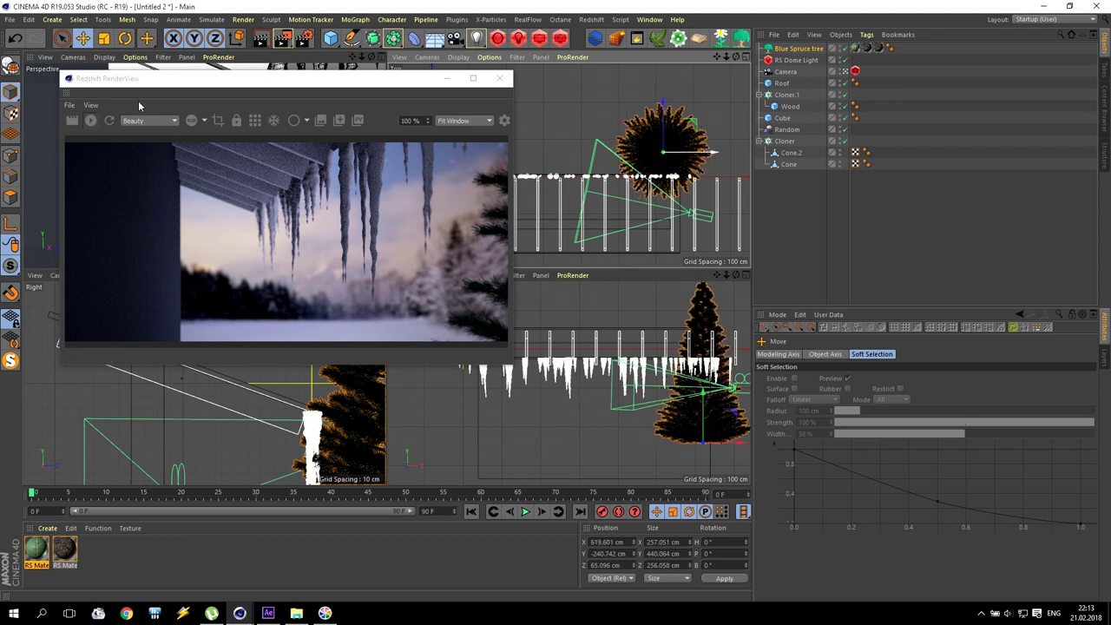
# Step: Switch the render preview to plain gray material shading and lock it to the enlarged perspective camera view
pyautogui.click(296, 120)
pyautogui.click(306, 152)
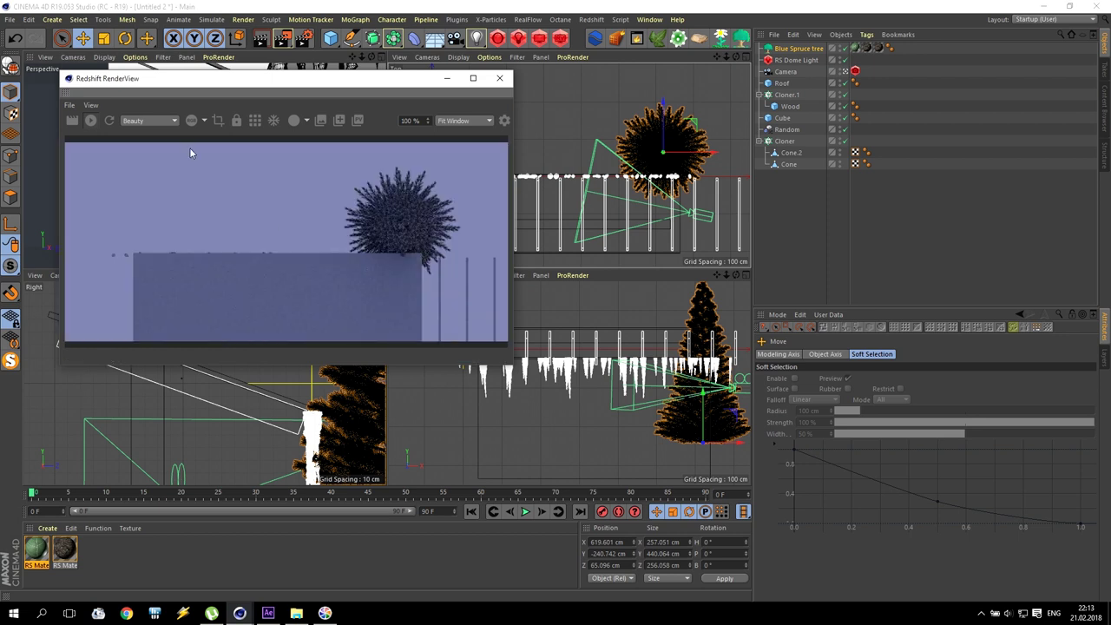
pyautogui.moveTo(144, 89); pyautogui.dragTo(135, 192)
pyautogui.middleClick(166, 108)
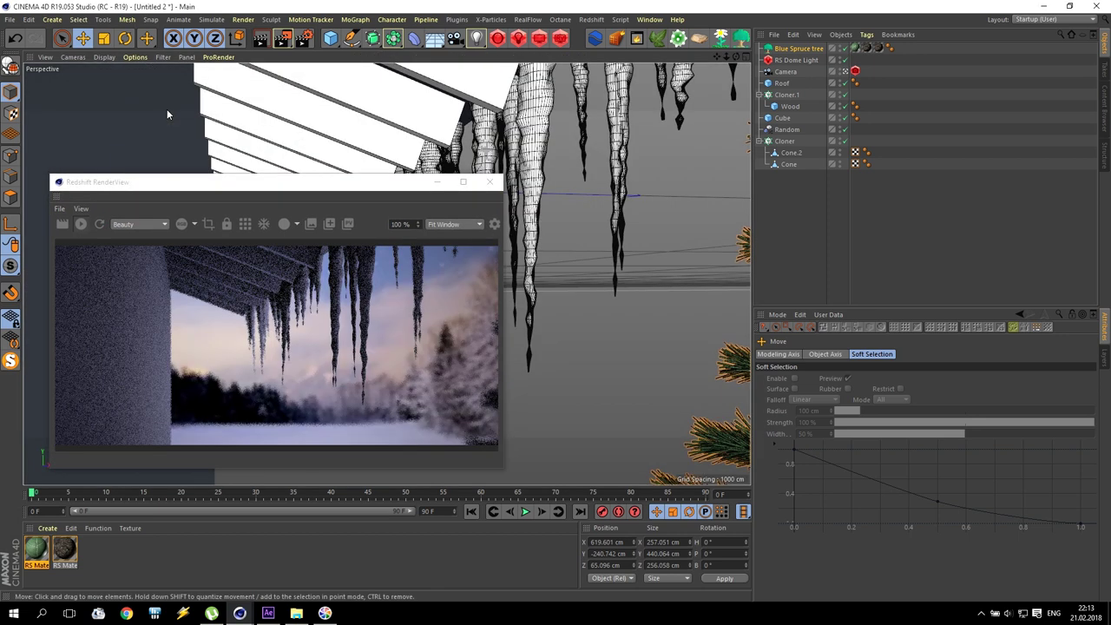
pyautogui.click(225, 224)
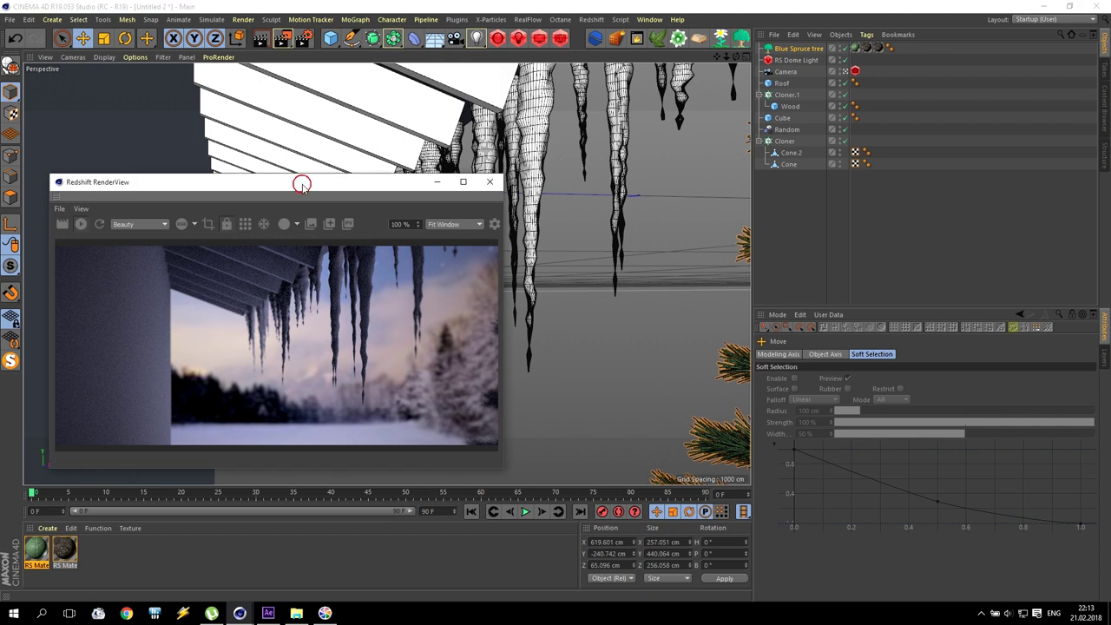
pyautogui.moveTo(297, 182); pyautogui.dragTo(318, 93)
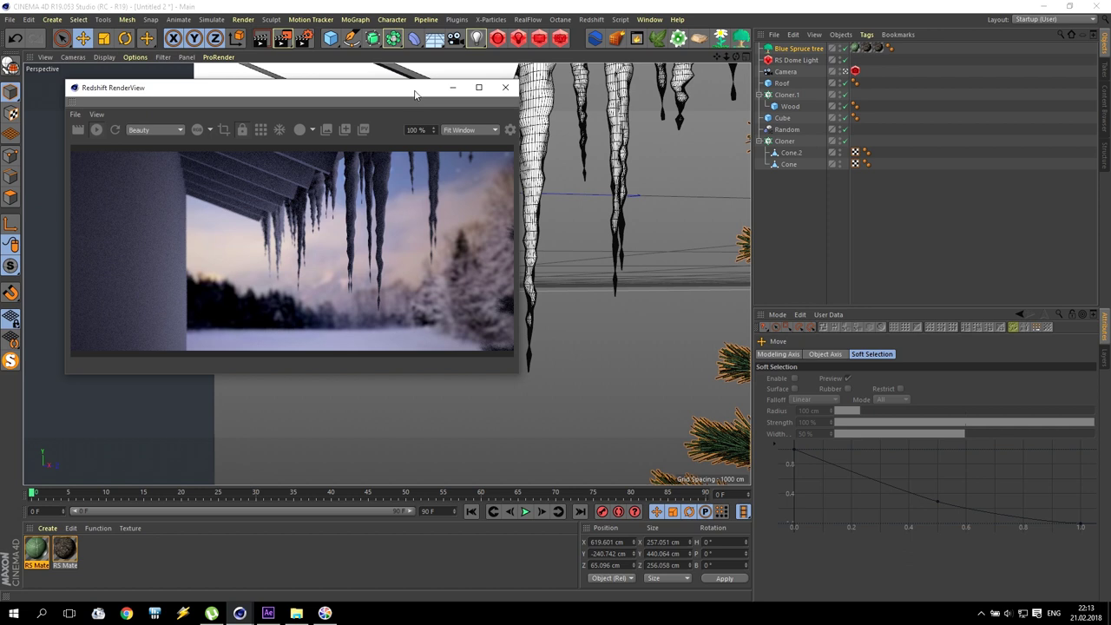
# Step: Shift the Blue Spruce tree along its depth axis in the top view to about Z 51 cm
pyautogui.moveTo(373, 89); pyautogui.dragTo(354, 164)
pyautogui.middleClick(652, 124)
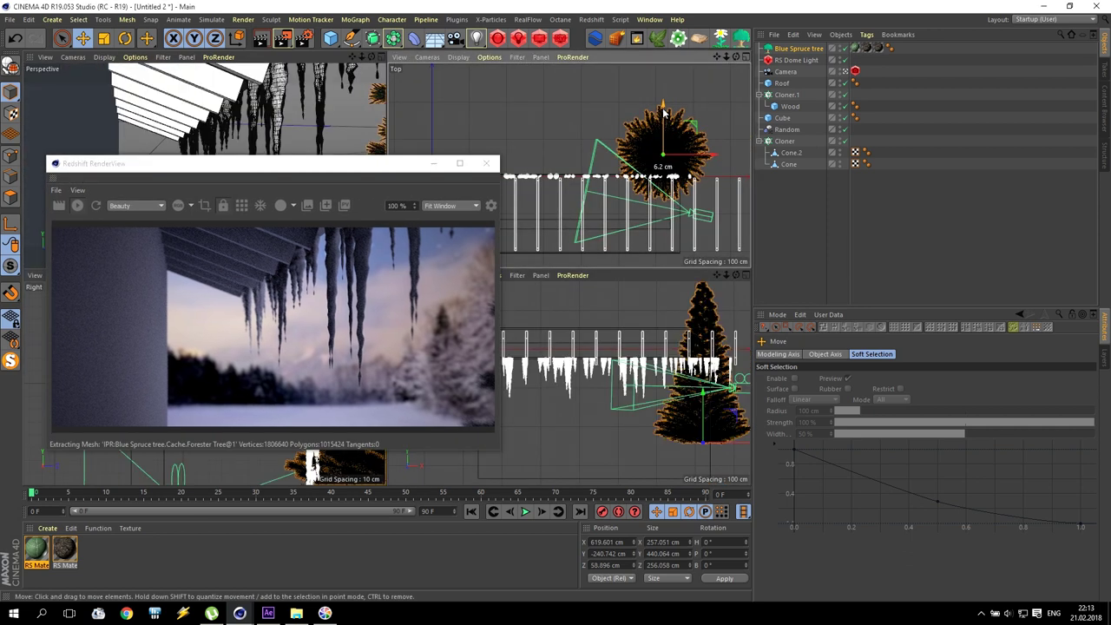
pyautogui.moveTo(663, 113); pyautogui.dragTo(664, 113)
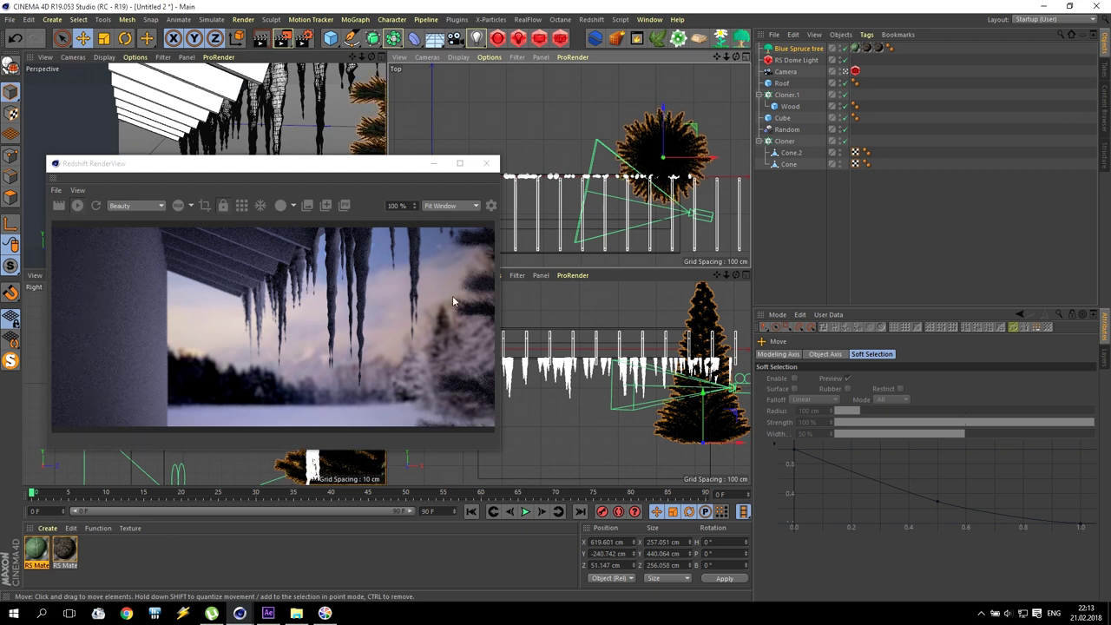
pyautogui.click(352, 163)
pyautogui.moveTo(352, 163); pyautogui.dragTo(333, 91)
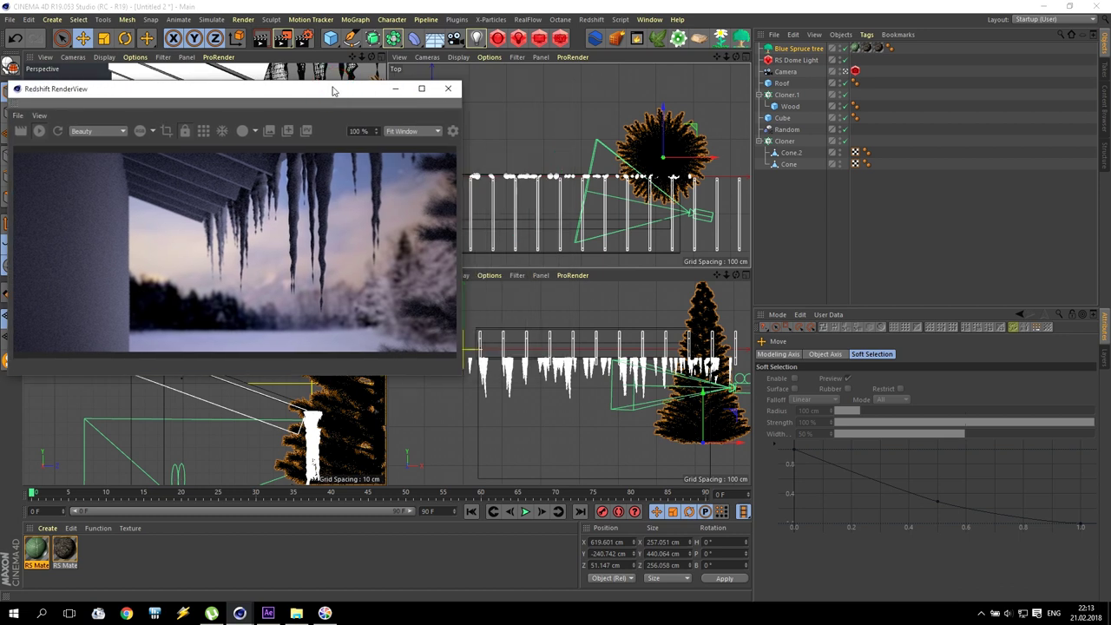
# Step: Add a Redshift Sun & Sky Rig to the scene and expand its hierarchy to reveal the sun
pyautogui.click(590, 19)
pyautogui.moveTo(607, 36)
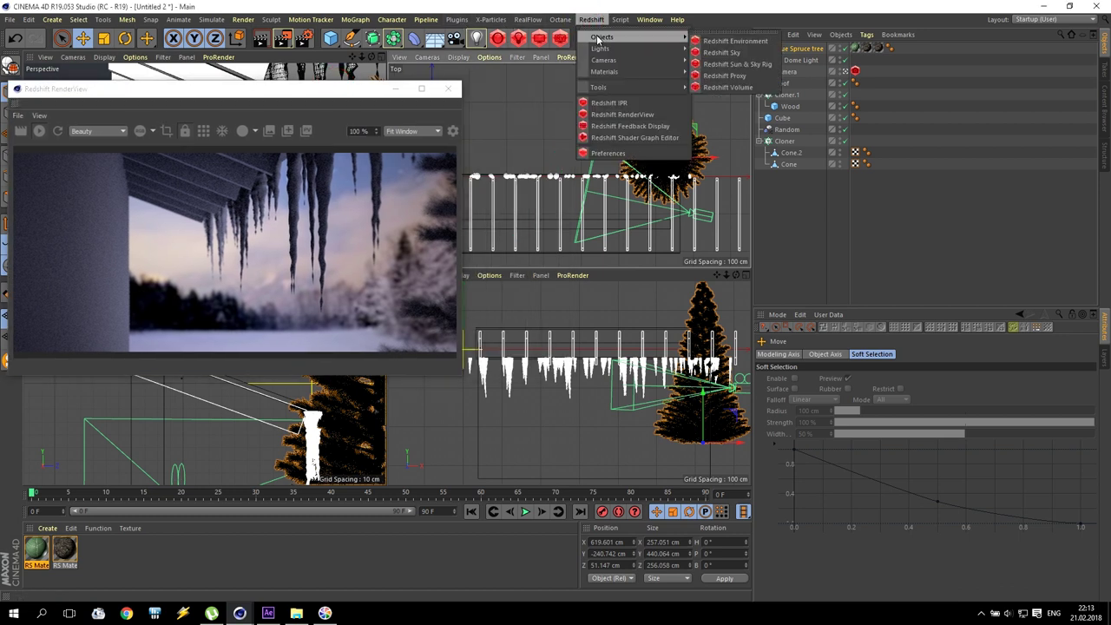
pyautogui.click(740, 65)
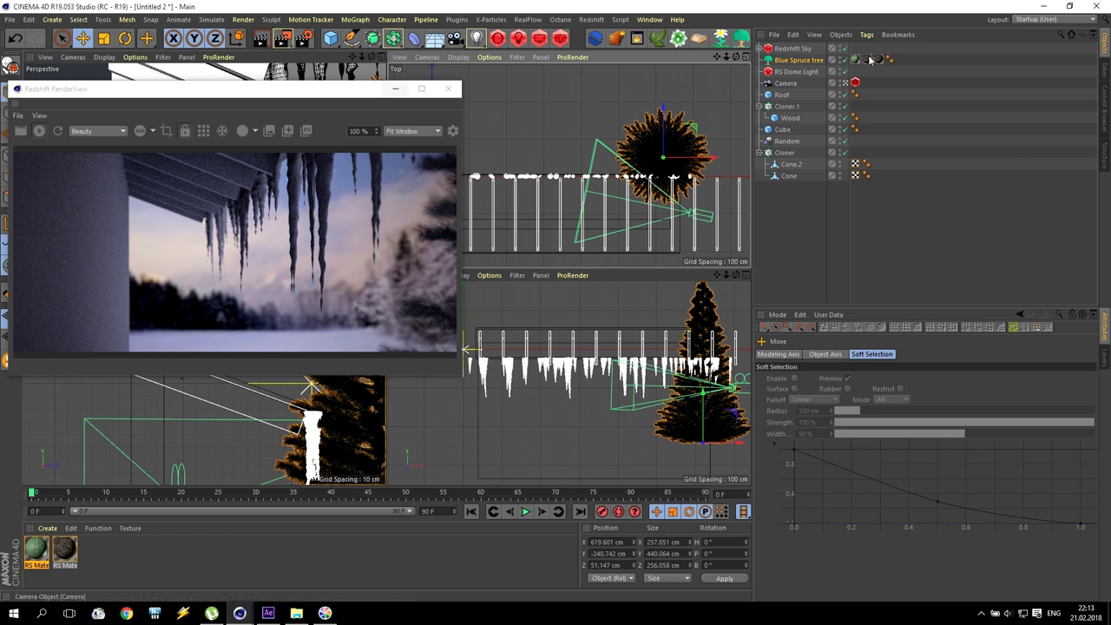
pyautogui.click(759, 48)
pyautogui.moveTo(347, 99); pyautogui.dragTo(958, 290)
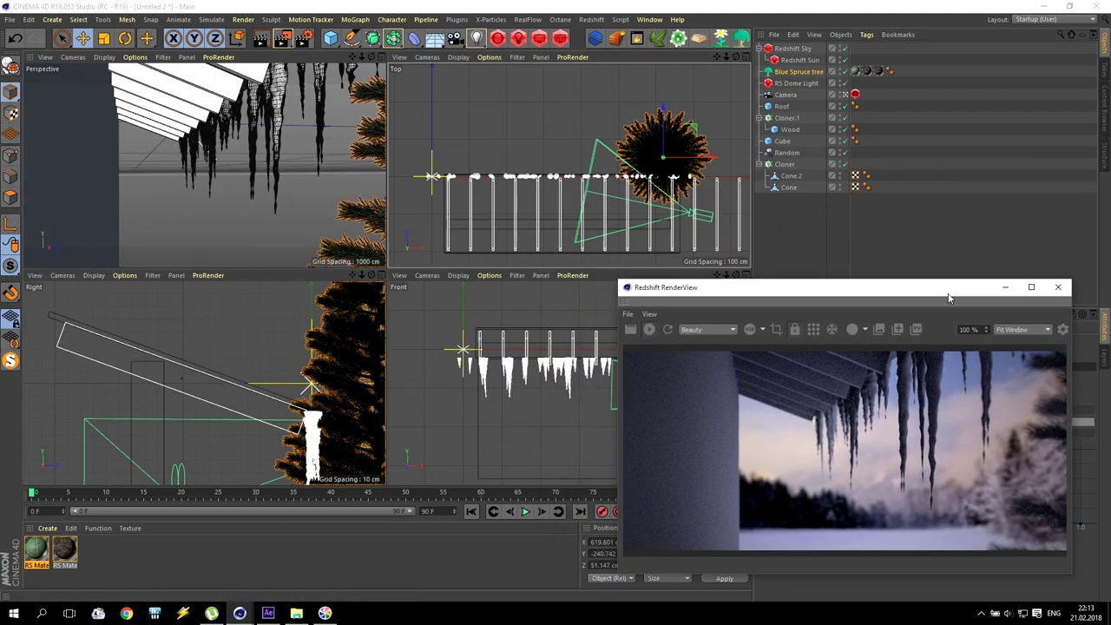
# Step: Turn off the gray material override in the render preview and move the preview clear of the viewports
pyautogui.click(867, 331)
pyautogui.click(883, 350)
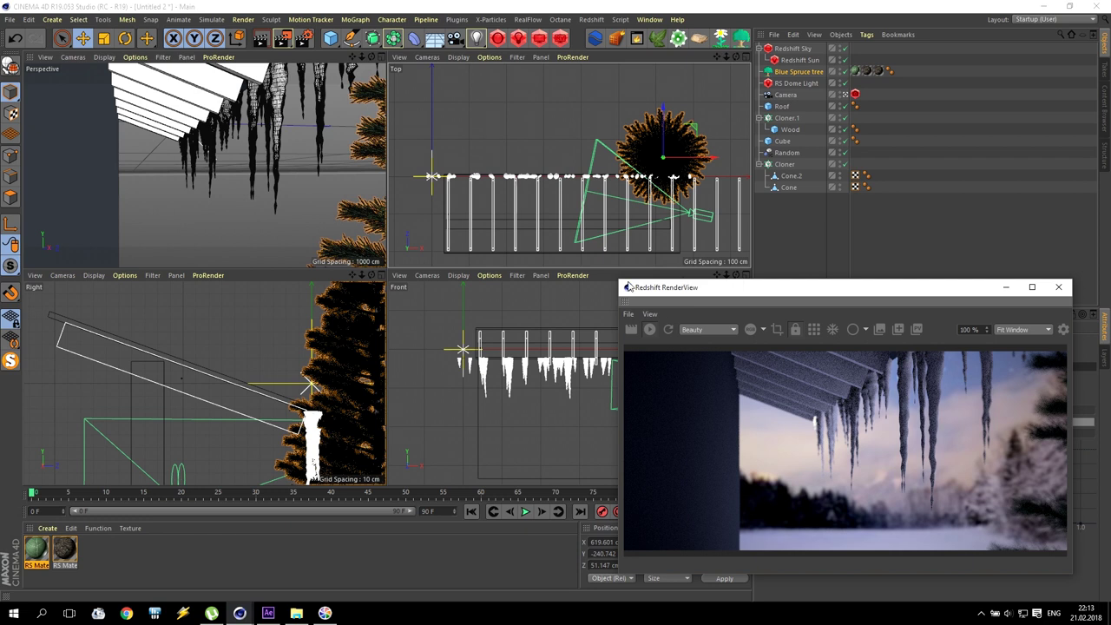
pyautogui.moveTo(621, 279); pyautogui.dragTo(800, 369)
# Step: Rotate the Redshift Sun to a pitch of about -147° so it lights the icicles from another direction
pyautogui.click(781, 60)
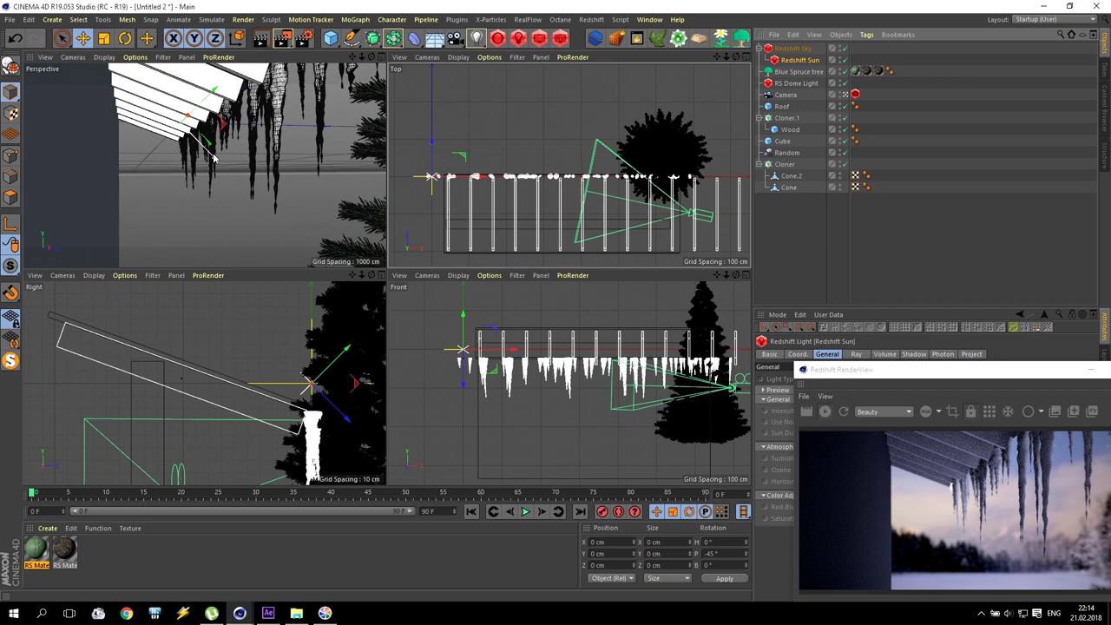
pyautogui.click(125, 38)
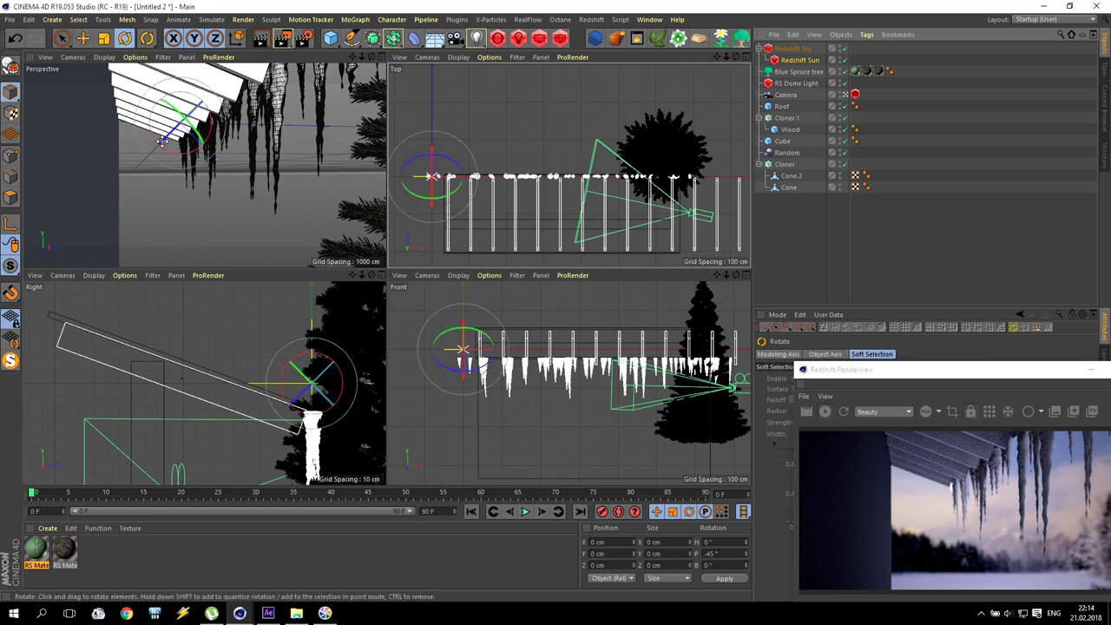
pyautogui.moveTo(152, 125); pyautogui.dragTo(178, 97)
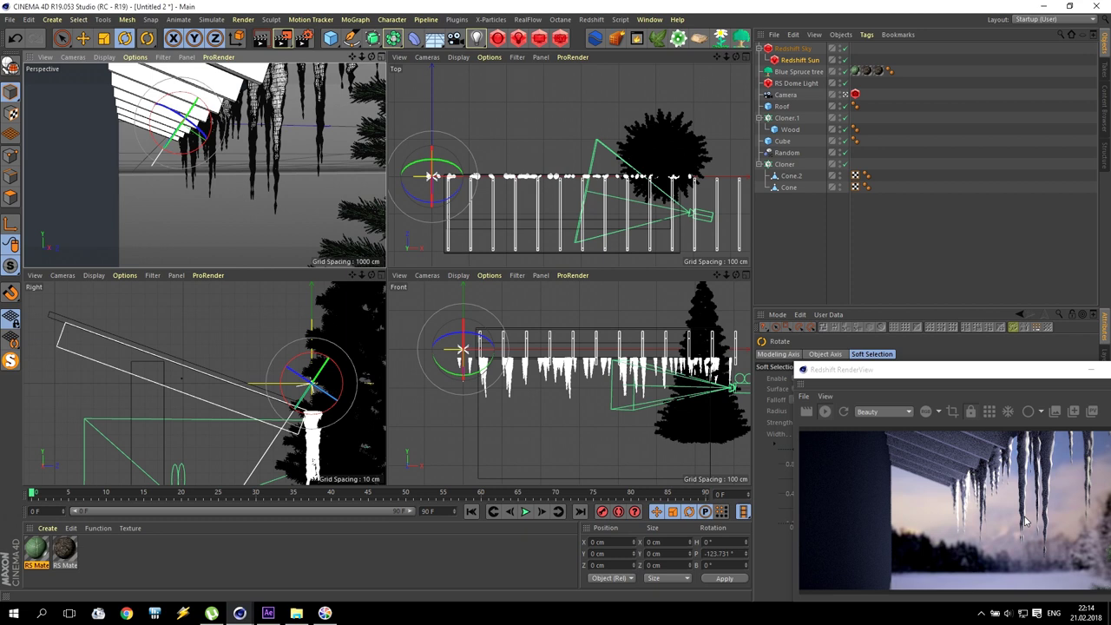
pyautogui.moveTo(152, 138); pyautogui.dragTo(148, 126)
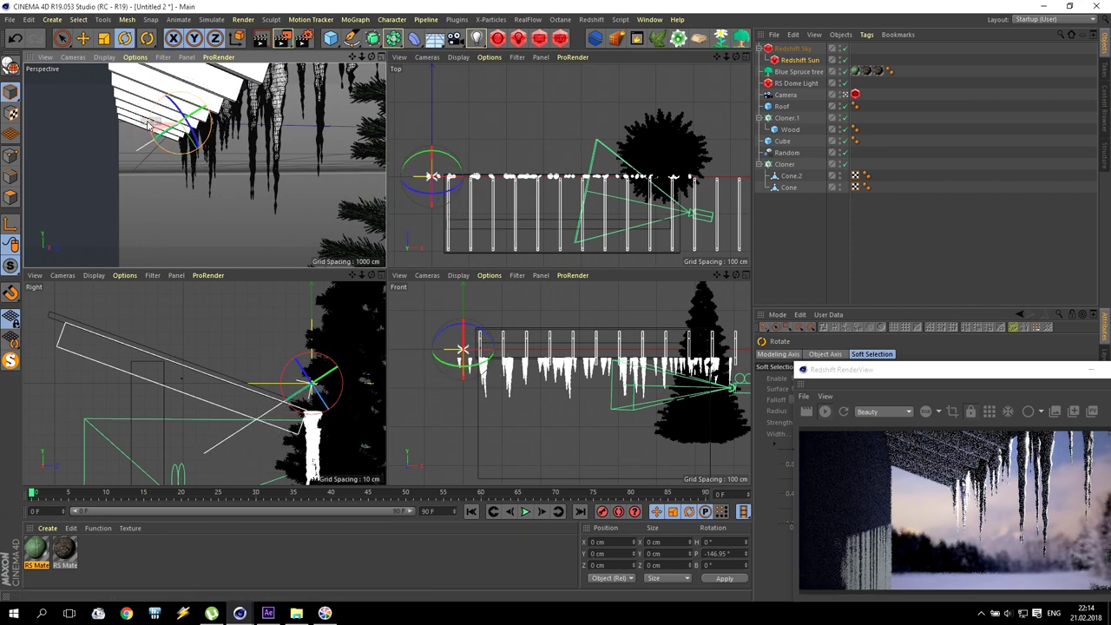
# Step: Rotate the Redshift Sun to about H -14.8°, P -158° and B -6.9°, with the render preview kept in view
pyautogui.moveTo(148, 125); pyautogui.dragTo(150, 125)
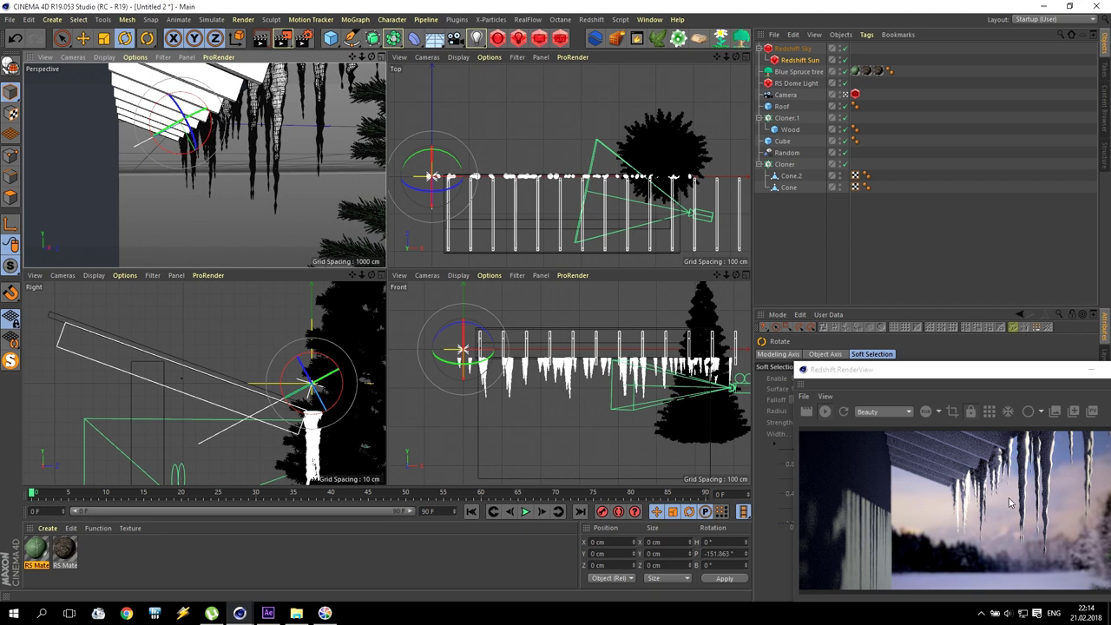
pyautogui.moveTo(937, 371); pyautogui.dragTo(778, 233)
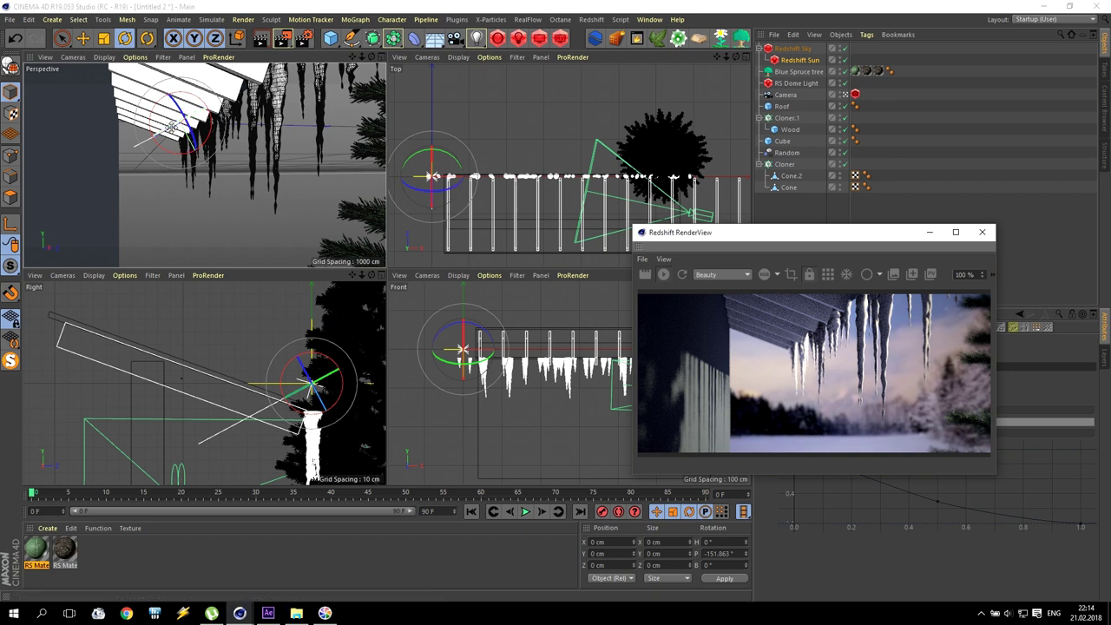
pyautogui.moveTo(172, 126); pyautogui.dragTo(151, 134)
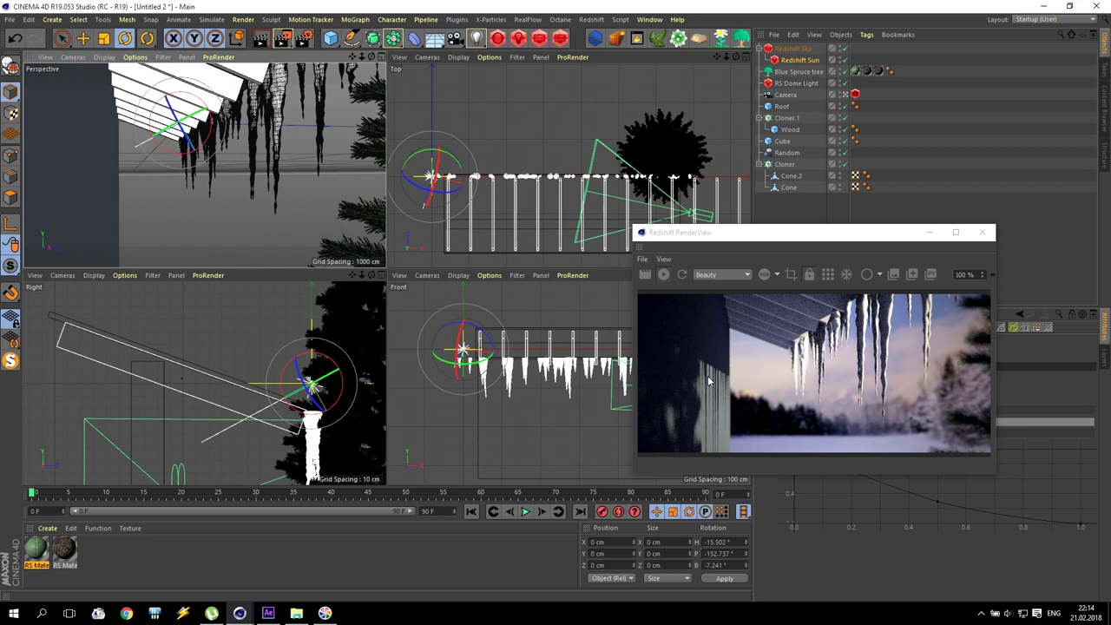
pyautogui.moveTo(208, 111); pyautogui.dragTo(211, 121)
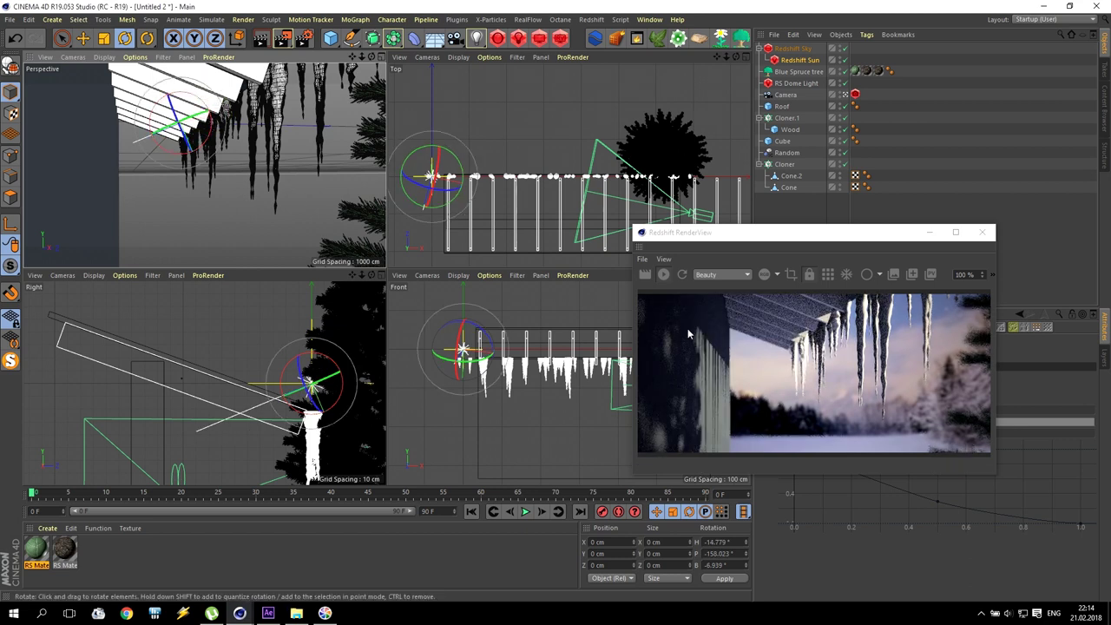
# Step: Enlarge the render preview and examine how the new sun direction lights the icicles and wall
pyautogui.moveTo(819, 234); pyautogui.dragTo(438, 108)
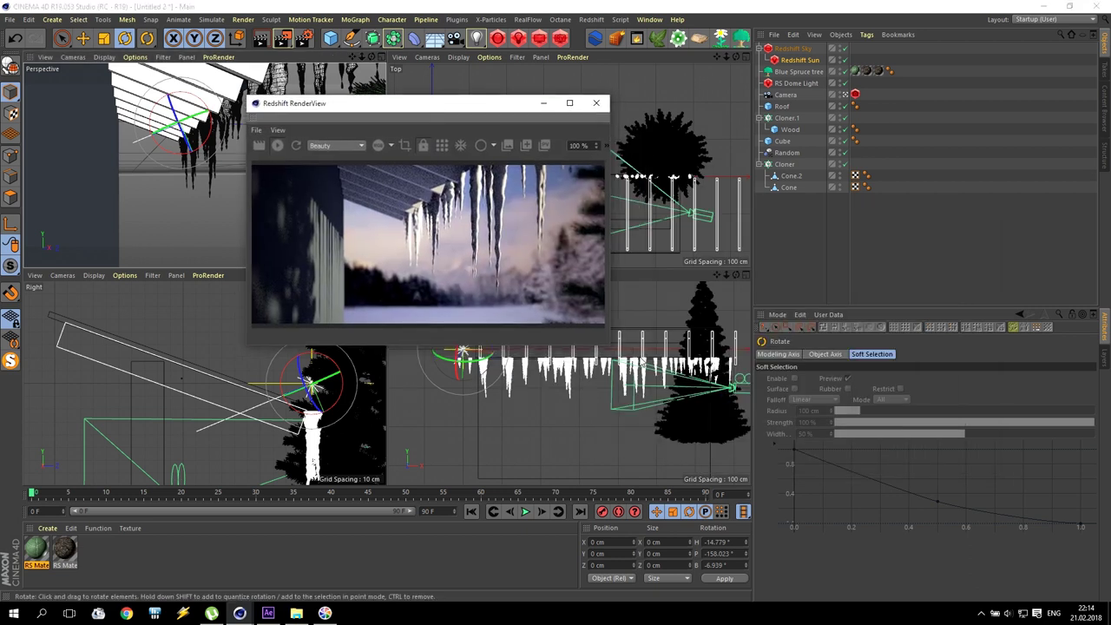
pyautogui.moveTo(614, 329); pyautogui.dragTo(888, 460)
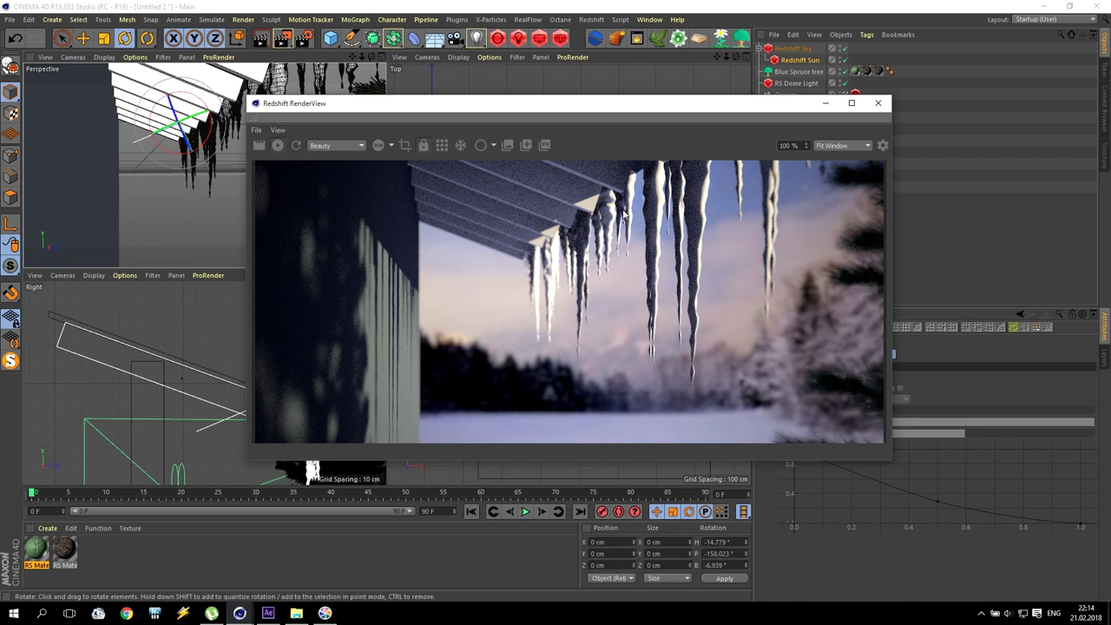
pyautogui.moveTo(645, 104); pyautogui.dragTo(493, 52)
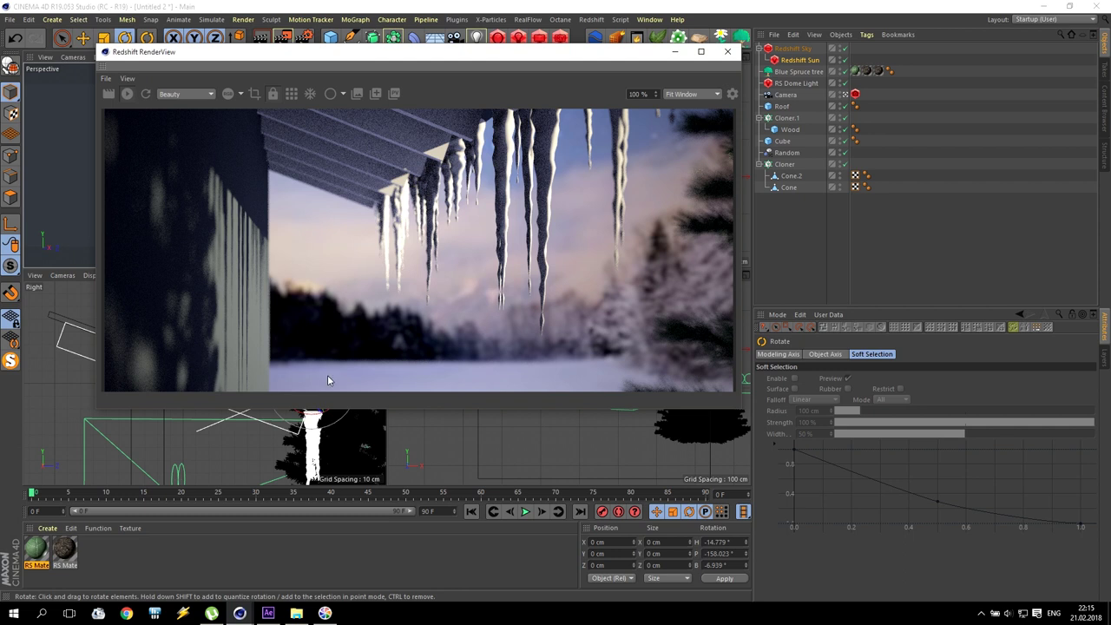
# Step: Open the reference image Winter.jpg from the Untitled 2 folder, study its brick wall, and return to the scene
pyautogui.click(1042, 8)
pyautogui.click(1043, 9)
pyautogui.doubleClick(505, 24)
pyautogui.click(198, 119)
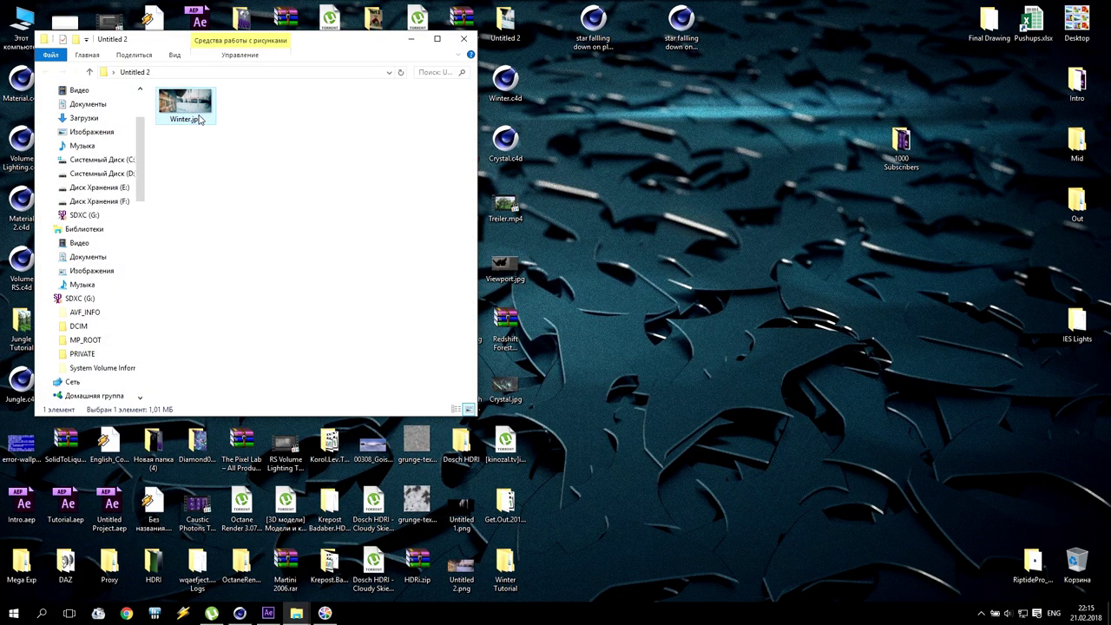
pyautogui.doubleClick(198, 119)
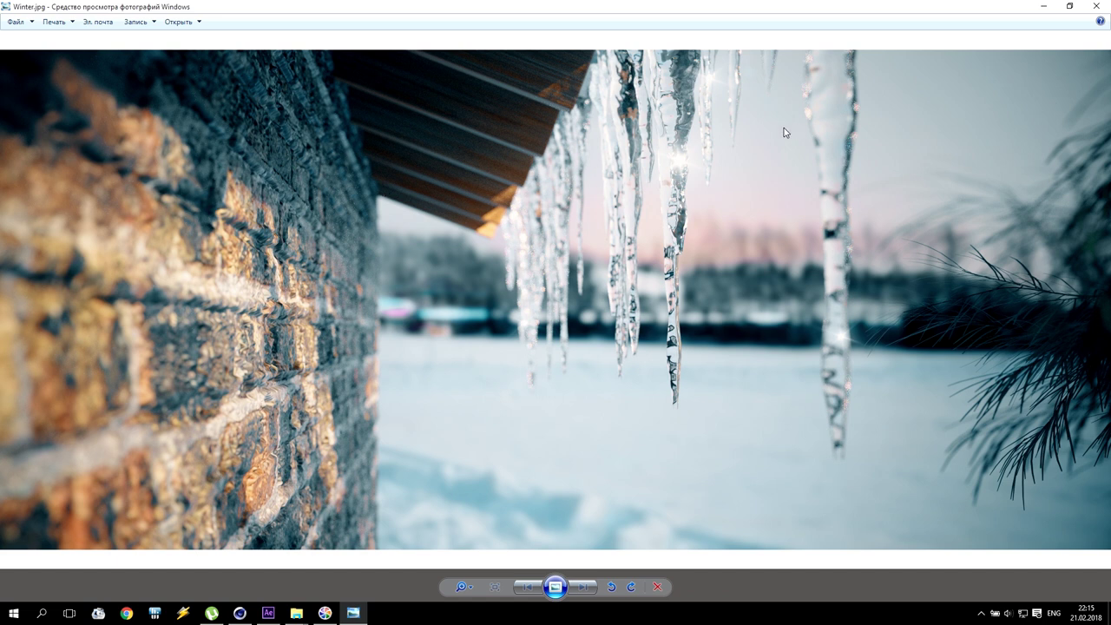
pyautogui.click(1043, 7)
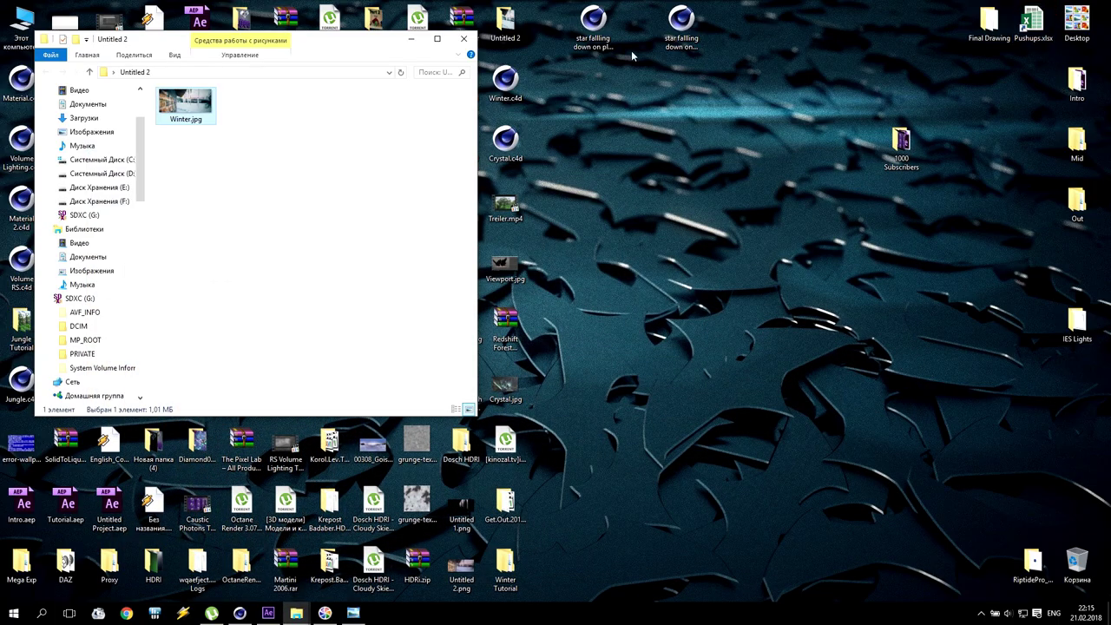
pyautogui.click(240, 612)
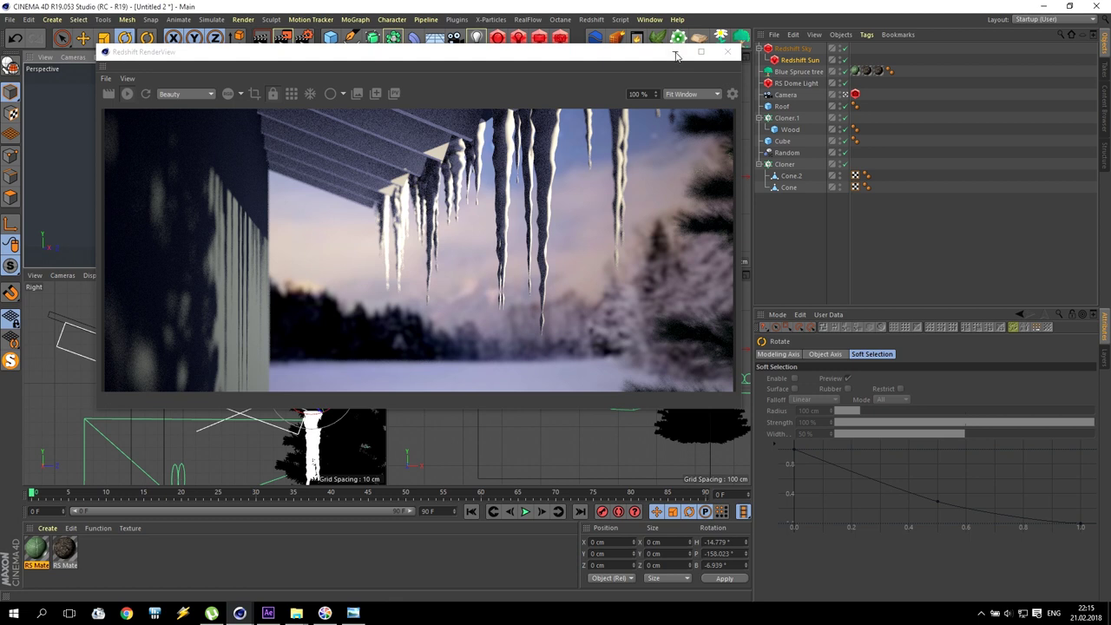
# Step: Close the render preview and add a cube sized 10 x 10 x 20 cm
pyautogui.click(727, 51)
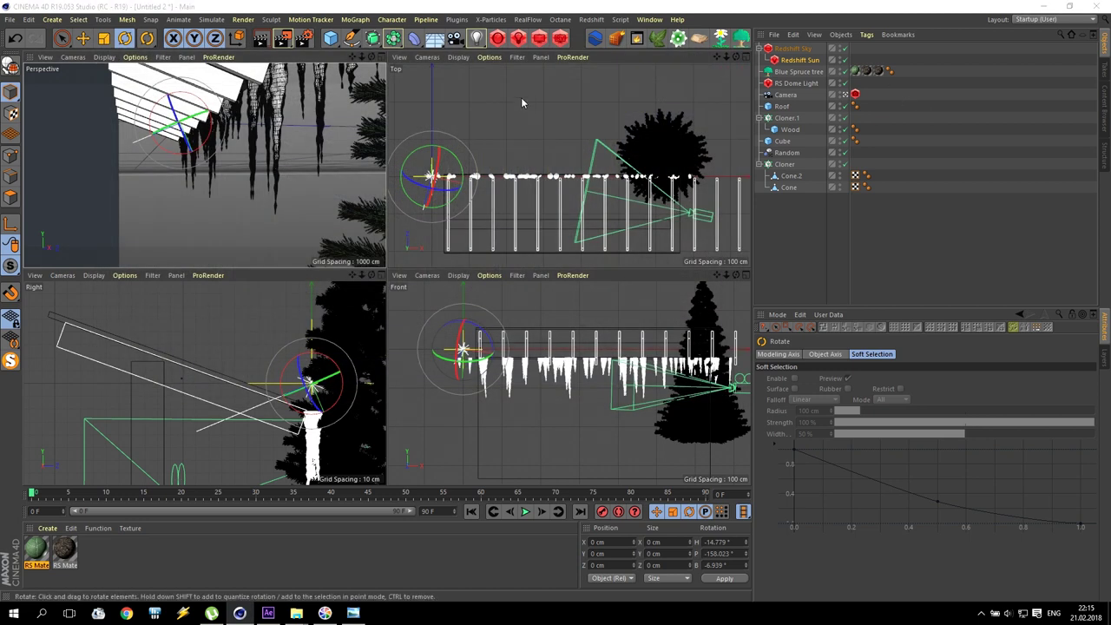
pyautogui.click(334, 39)
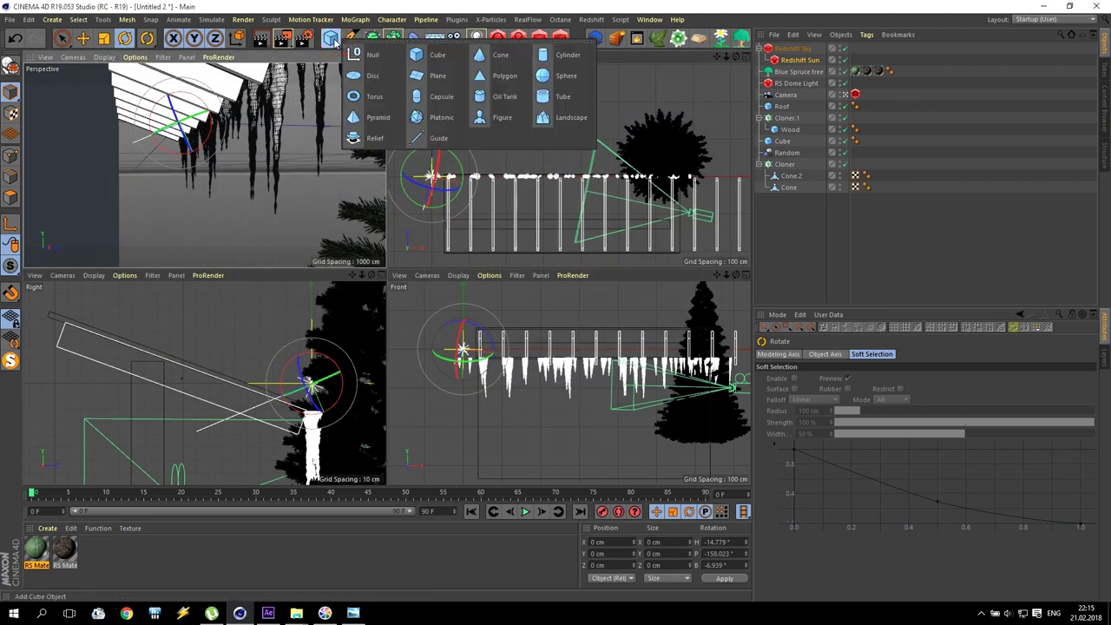
pyautogui.click(434, 55)
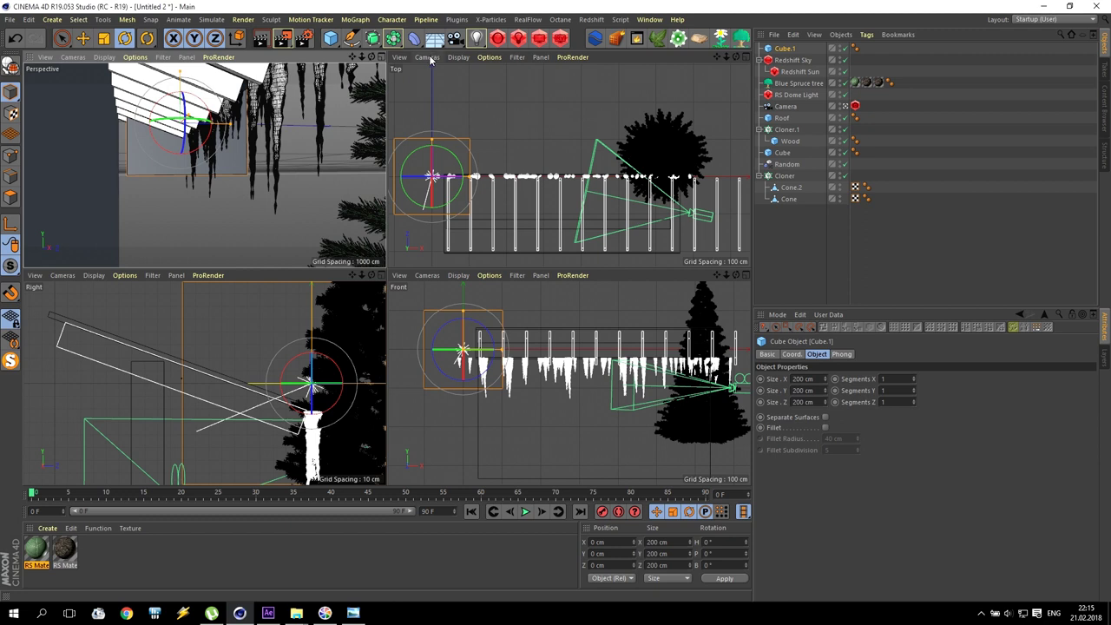
pyautogui.doubleClick(803, 378)
pyautogui.write('10')
pyautogui.press('Return')
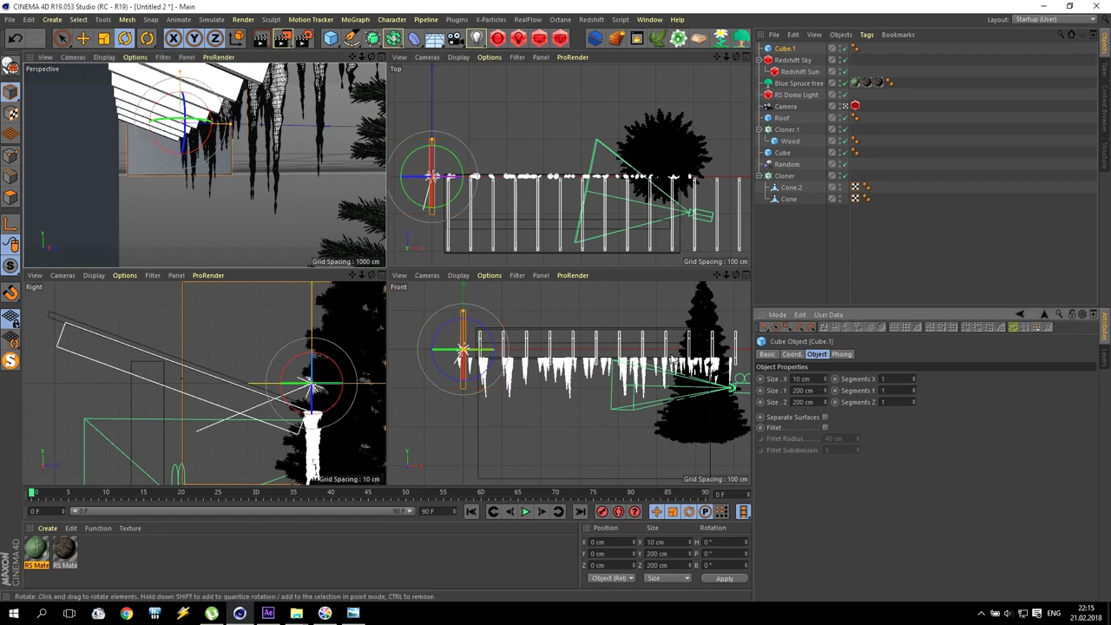
pyautogui.doubleClick(802, 390)
pyautogui.write('10')
pyautogui.press('Tab')
pyautogui.write('20')
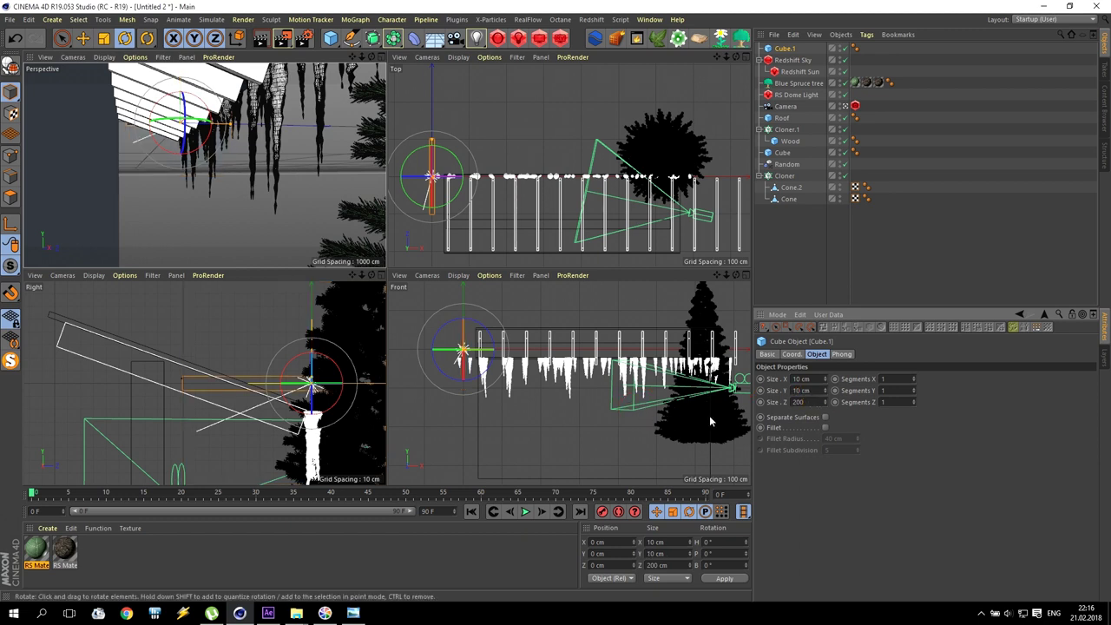
pyautogui.press('Return')
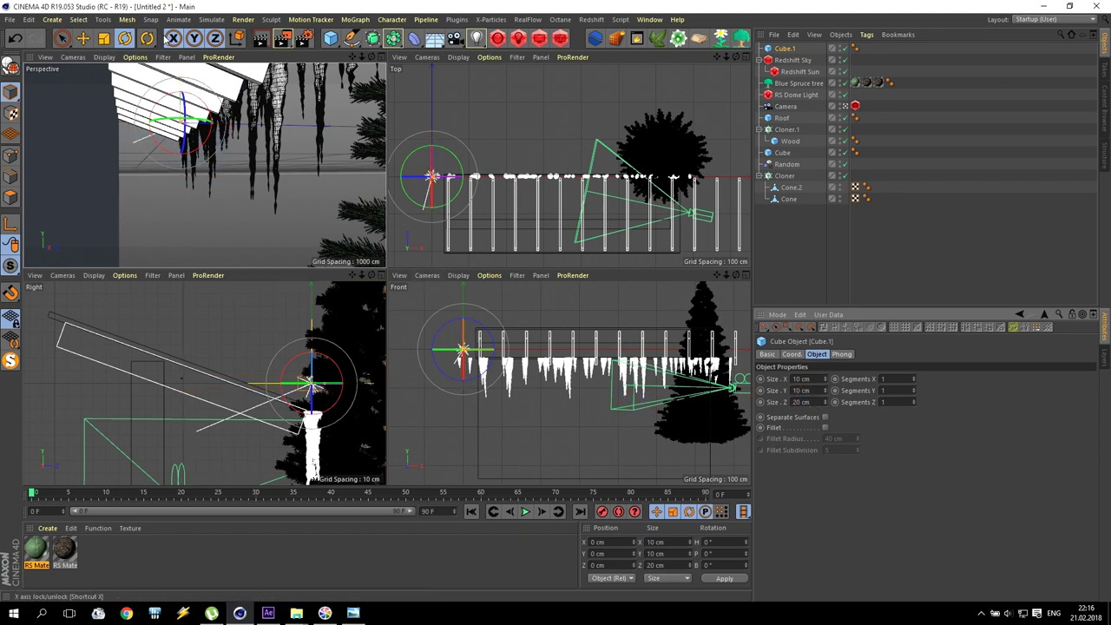
# Step: Leave the camera view and move the new cube down to about Y -150 cm, below the roof edge
pyautogui.click(846, 107)
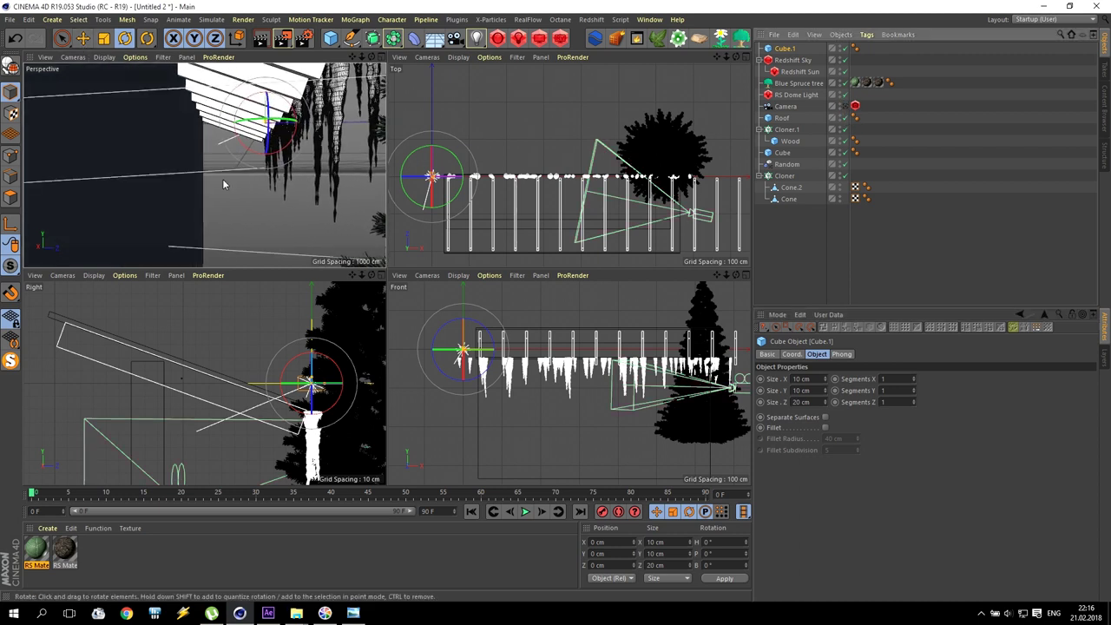
pyautogui.scroll(-5, 223, 184)
pyautogui.moveTo(372, 58); pyautogui.dragTo(352, 57)
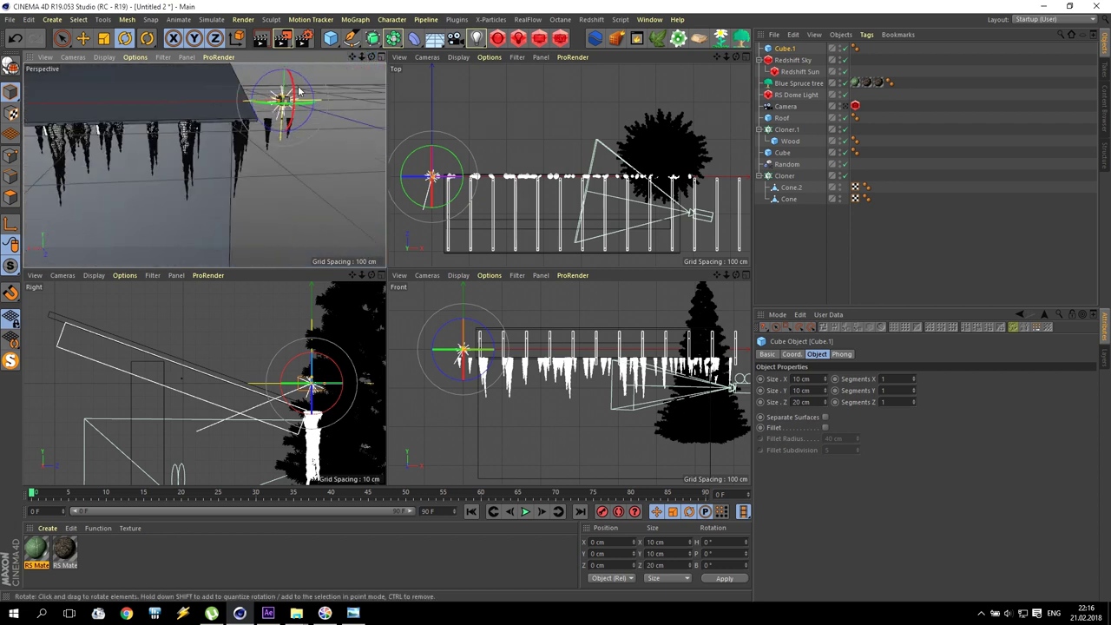
pyautogui.click(82, 38)
pyautogui.moveTo(284, 87); pyautogui.dragTo(297, 217)
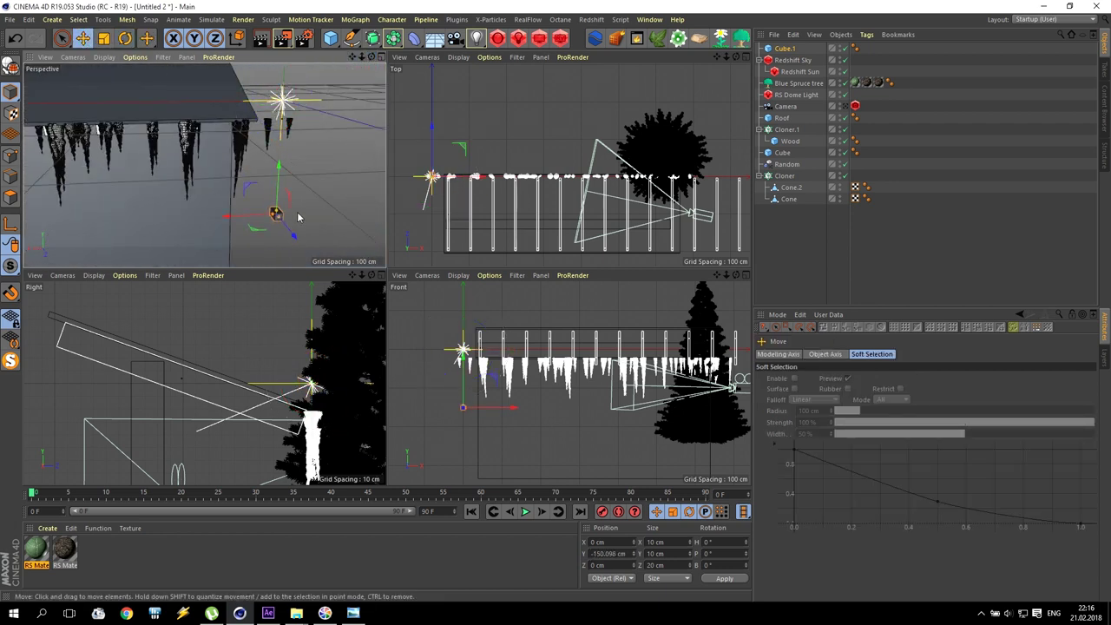
# Step: Resize the small cube to 20 x 10 x 10 cm
pyautogui.click(788, 48)
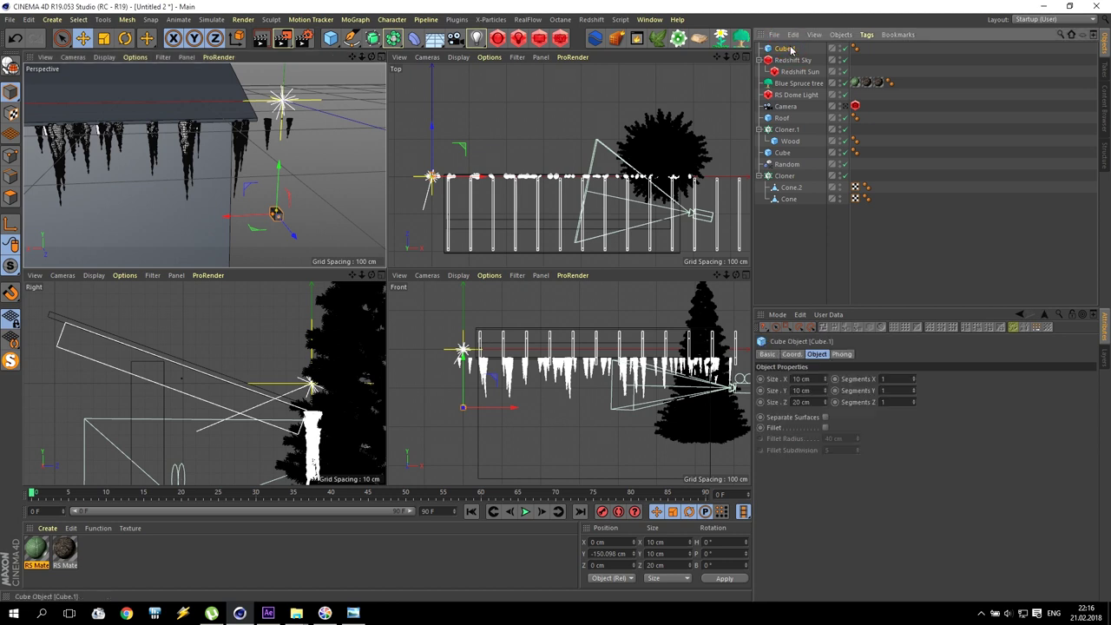
pyautogui.moveTo(810, 402); pyautogui.dragTo(717, 395)
pyautogui.write('10')
pyautogui.press('Return')
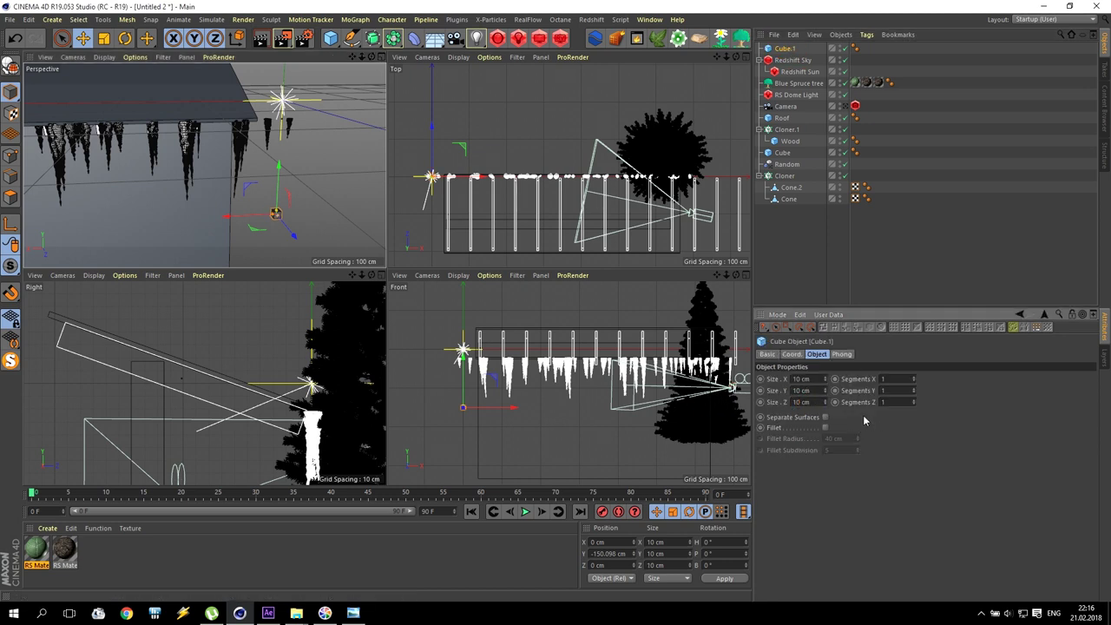
pyautogui.write('20')
pyautogui.moveTo(812, 392); pyautogui.dragTo(682, 379)
pyautogui.press('Return')
pyautogui.write('10')
pyautogui.press('Return')
pyautogui.write('20')
pyautogui.press('Return')
# Step: Move the small cube along the X axis to about 79 cm, in front of the wall
pyautogui.scroll(5, 276, 226)
pyautogui.moveTo(352, 58); pyautogui.dragTo(288, 1)
pyautogui.moveTo(217, 147); pyautogui.dragTo(93, 154)
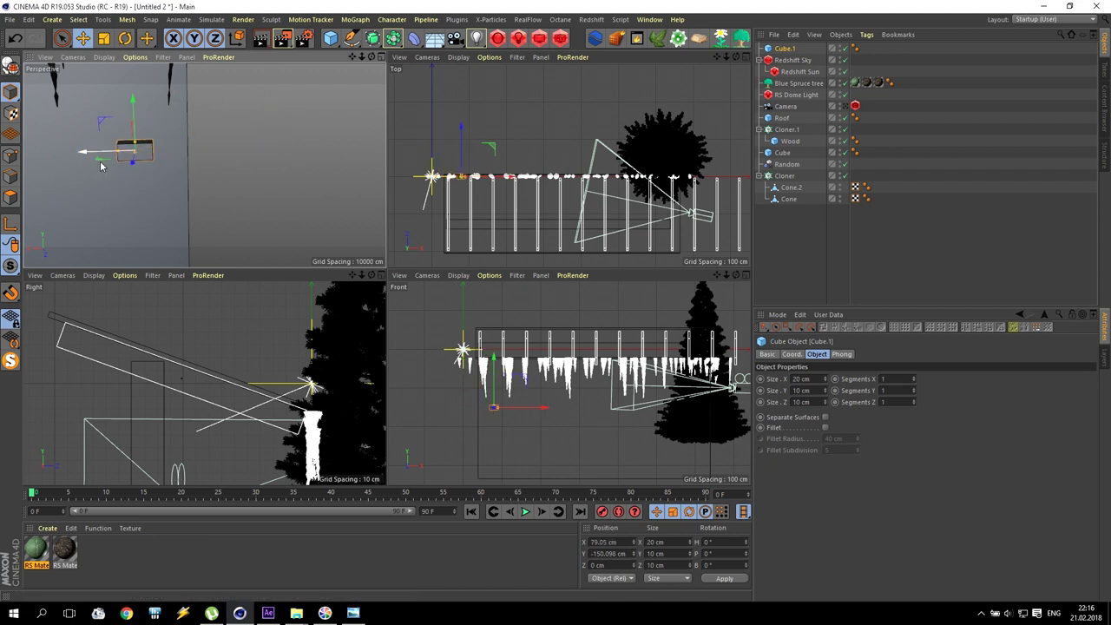
pyautogui.scroll(-5, 138, 175)
pyautogui.scroll(5, 104, 172)
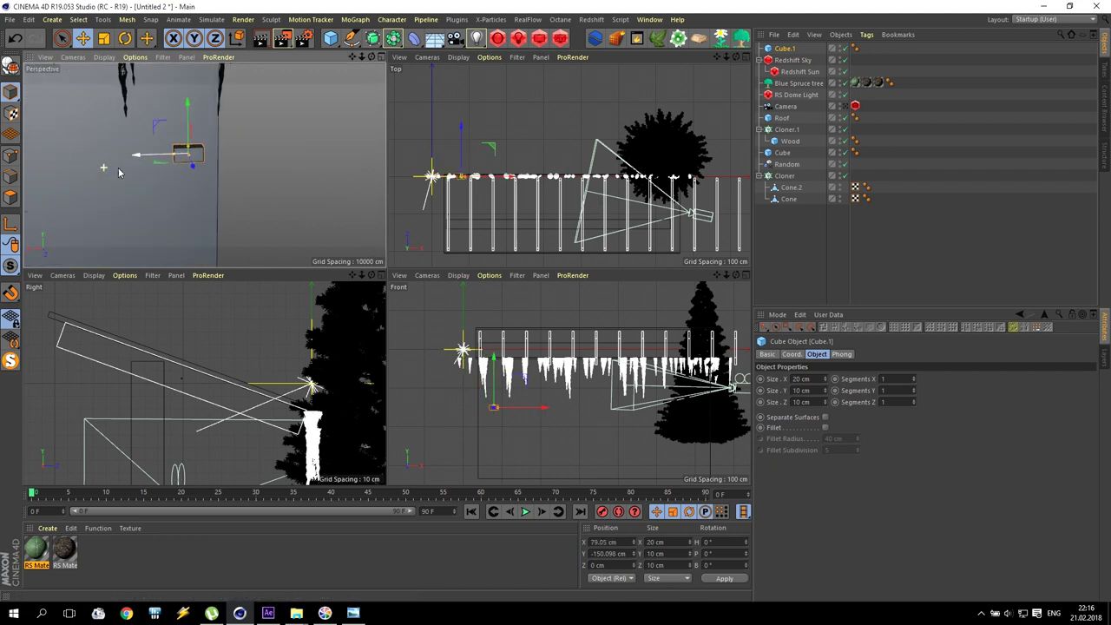
# Step: Resize the small cube to 30 x 15 x 15 cm
pyautogui.moveTo(814, 379); pyautogui.dragTo(699, 383)
pyautogui.write('30')
pyautogui.press('Return')
pyautogui.doubleClick(817, 392)
pyautogui.write('15')
pyautogui.press('Tab')
pyautogui.write('5')
pyautogui.press('Return')
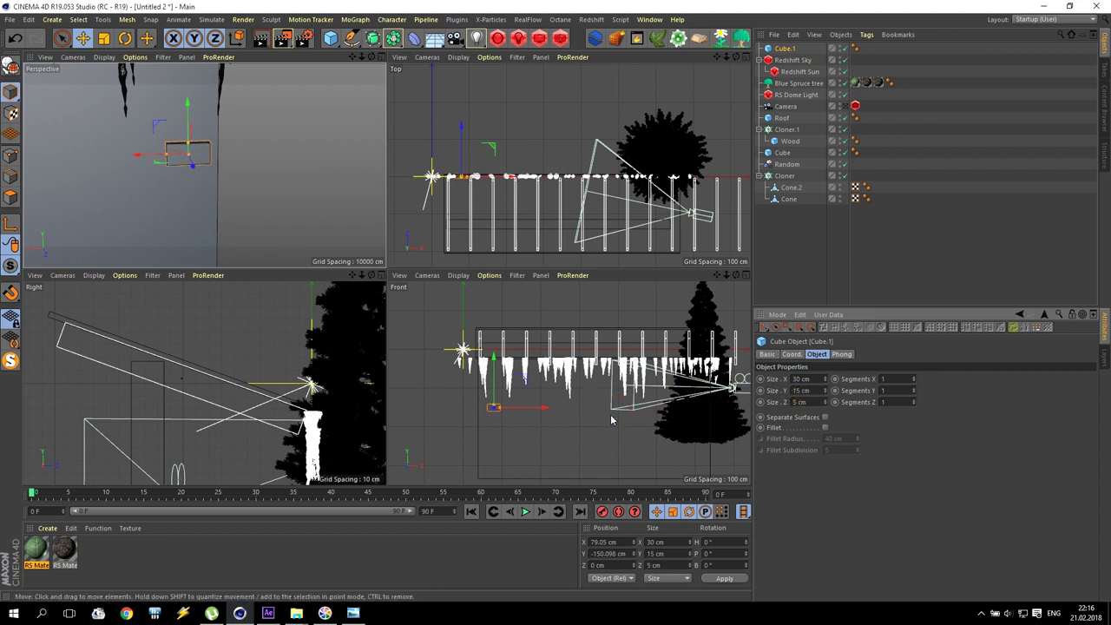
pyautogui.doubleClick(803, 402)
pyautogui.write('15')
pyautogui.press('Return')
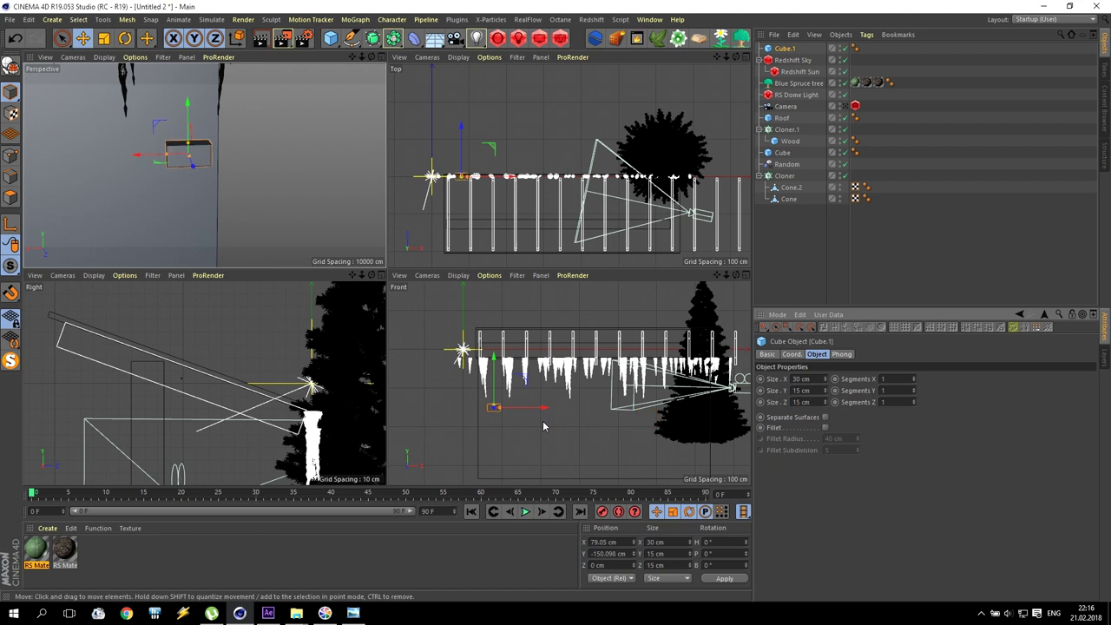
# Step: Set the small cube's size to 40 x 20 x 20 cm and compare it with the wall
pyautogui.click(805, 379)
pyautogui.write('40')
pyautogui.press('Tab')
pyautogui.write('20')
pyautogui.press('Tab')
pyautogui.write('20')
pyautogui.press('Return')
pyautogui.scroll(-5, 235, 213)
pyautogui.scroll(-3, 141, 197)
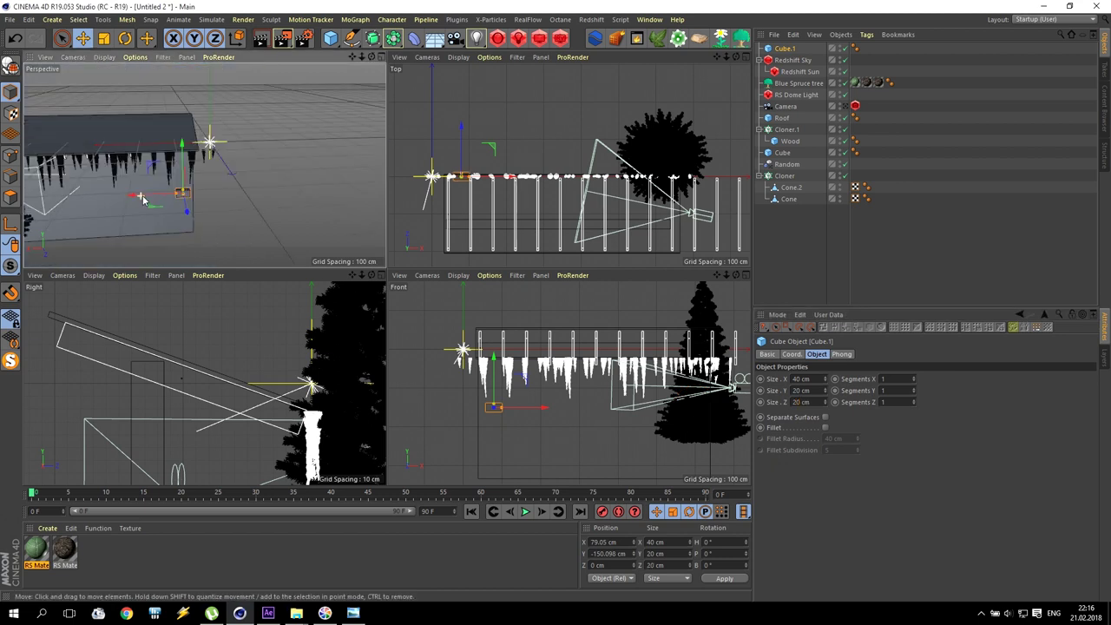
pyautogui.scroll(4, 139, 216)
pyautogui.keyDown('alt'); pyautogui.moveTo(157, 208); pyautogui.dragTo(226, 206); pyautogui.keyUp('alt')
# Step: Rename the small cube Brick and create an instance of it
pyautogui.doubleClick(785, 49)
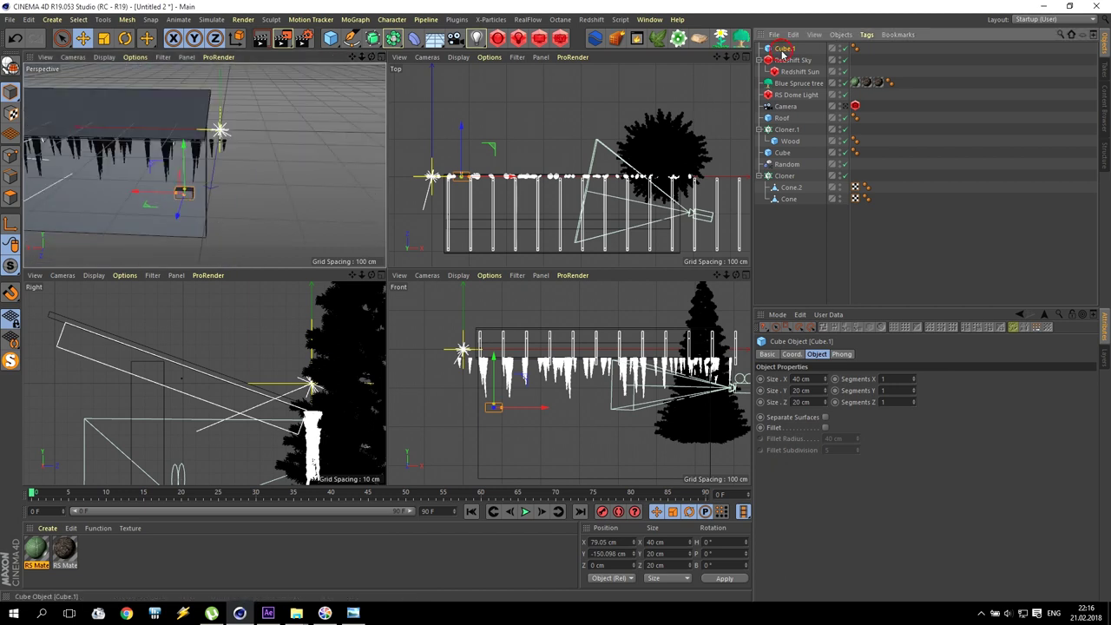
pyautogui.write('Irick')
pyautogui.click(809, 255)
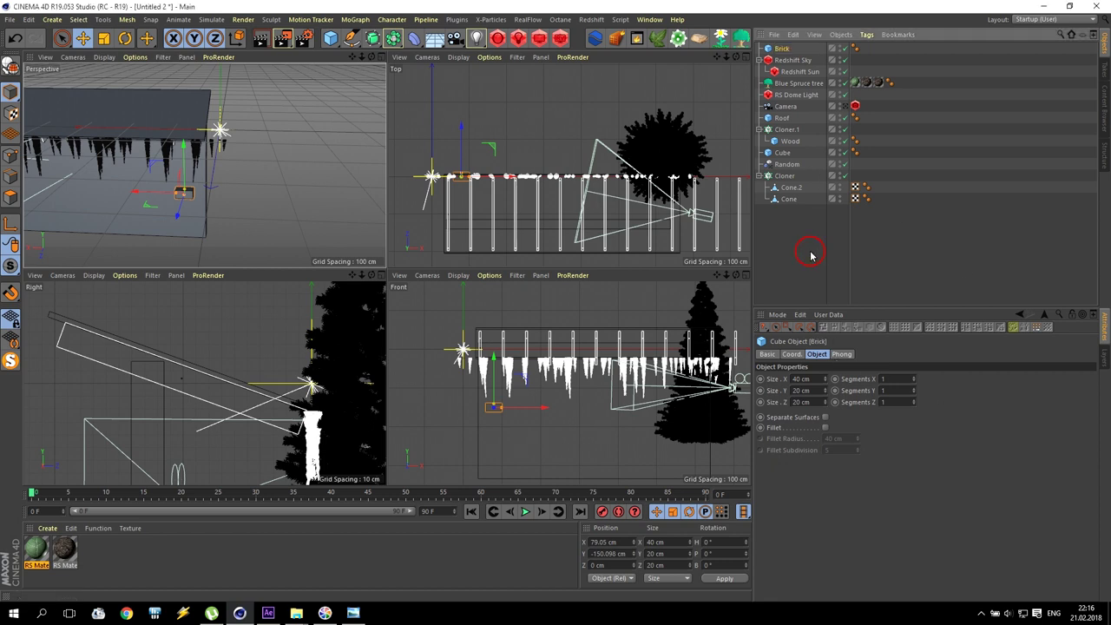
pyautogui.moveTo(392, 38); pyautogui.dragTo(643, 80)
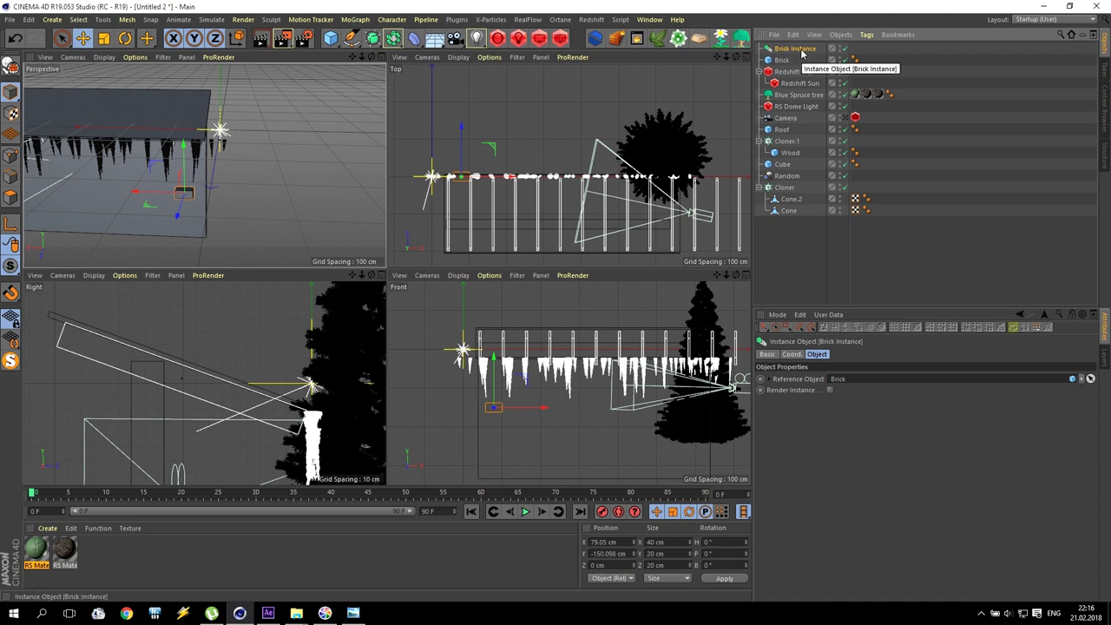
# Step: Move the original Brick away from its instance along the Z axis and enable Render Instance on Brick Instance
pyautogui.click(781, 60)
pyautogui.moveTo(178, 213); pyautogui.dragTo(193, 191)
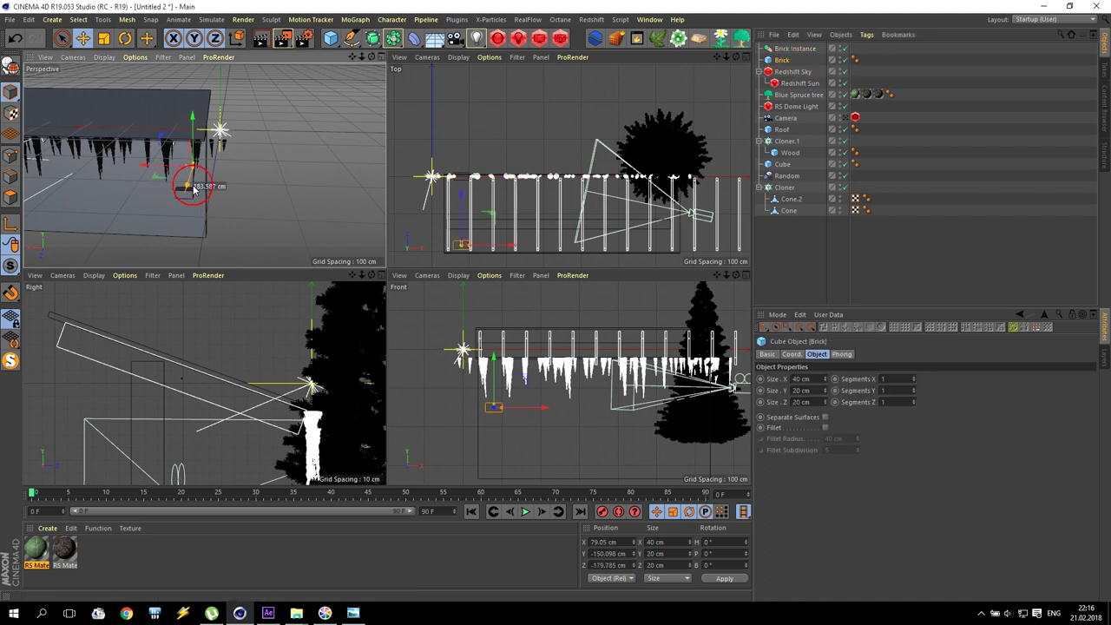
pyautogui.click(794, 48)
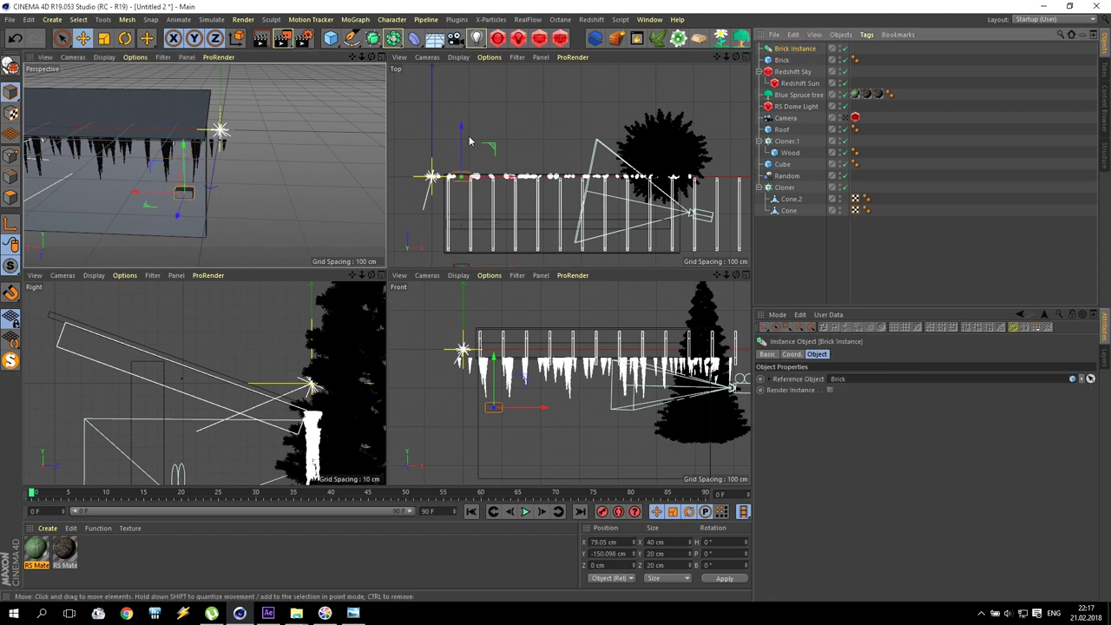
pyautogui.click(831, 390)
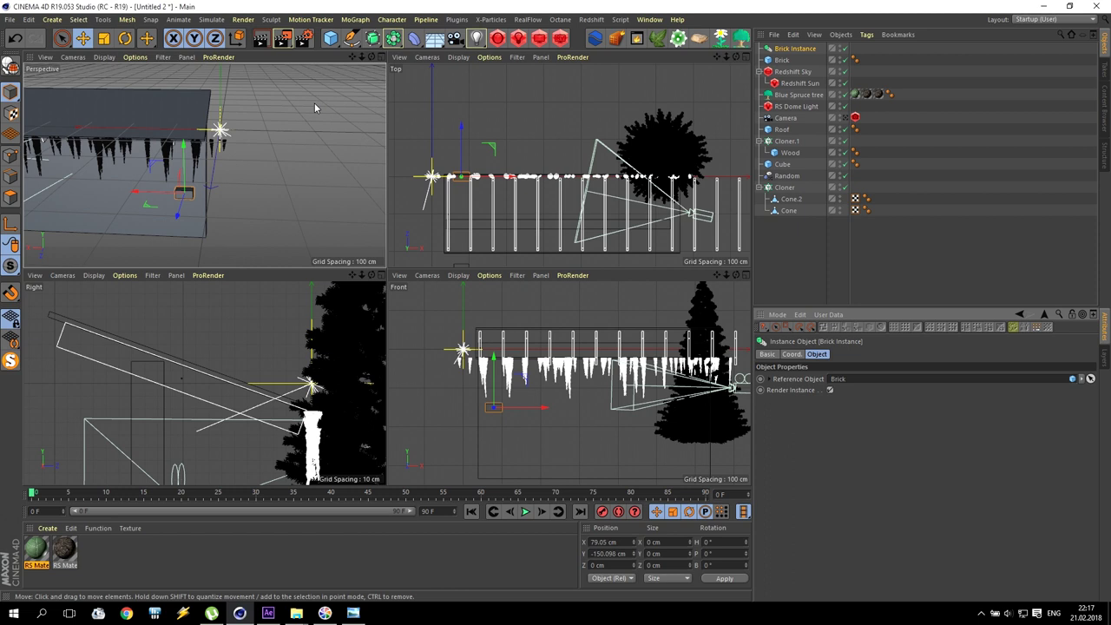
# Step: Add a MoGraph Cloner and make Brick Instance its child
pyautogui.click(355, 20)
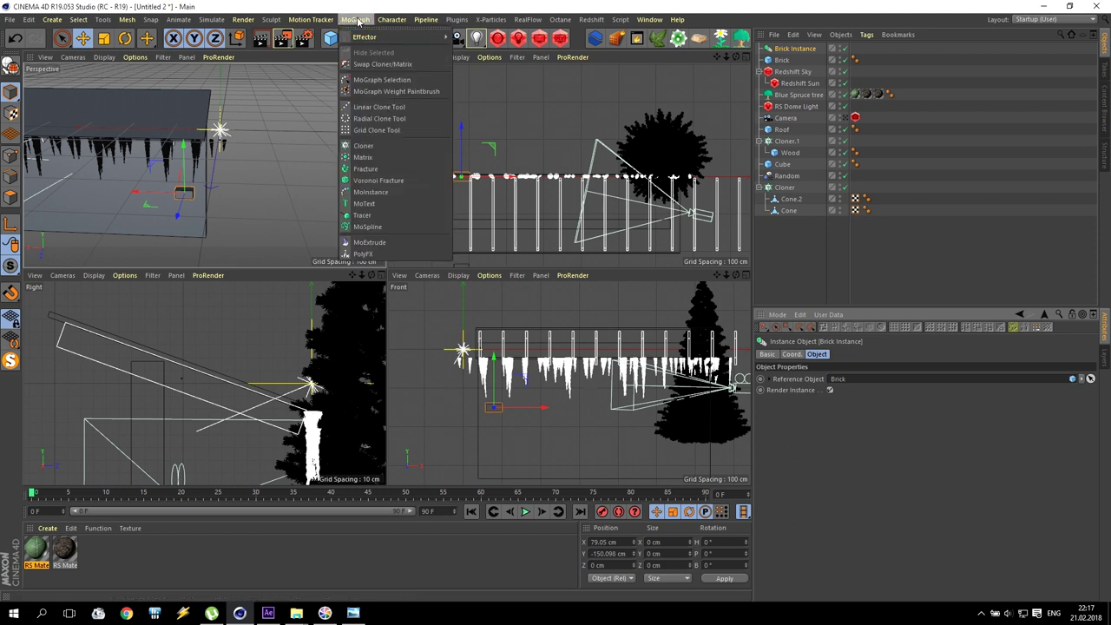
pyautogui.click(362, 145)
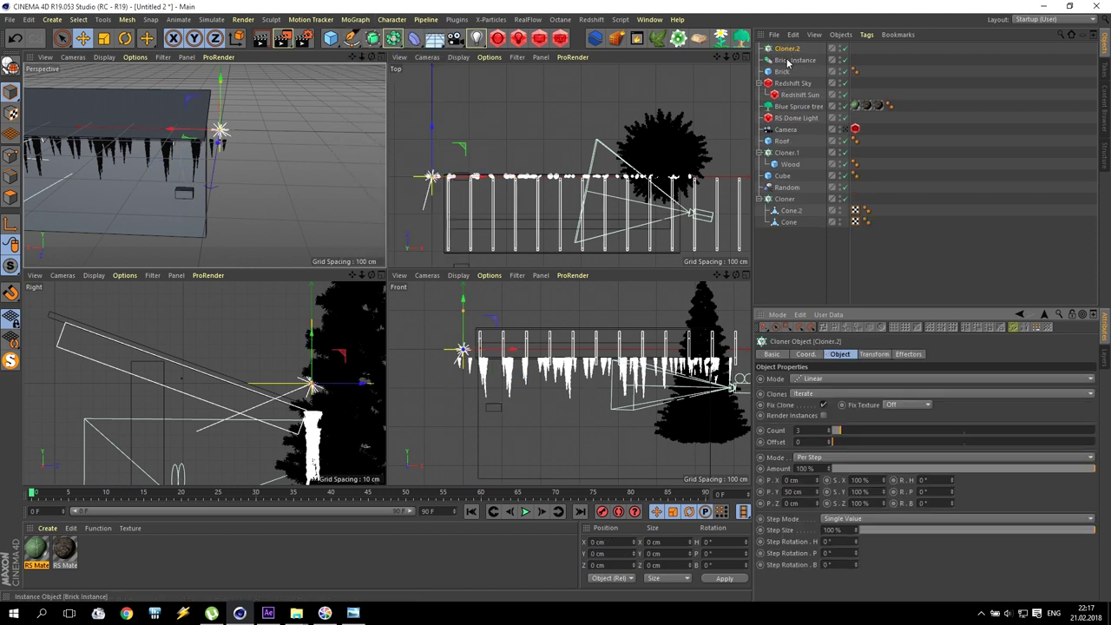
pyautogui.moveTo(787, 60); pyautogui.dragTo(787, 50)
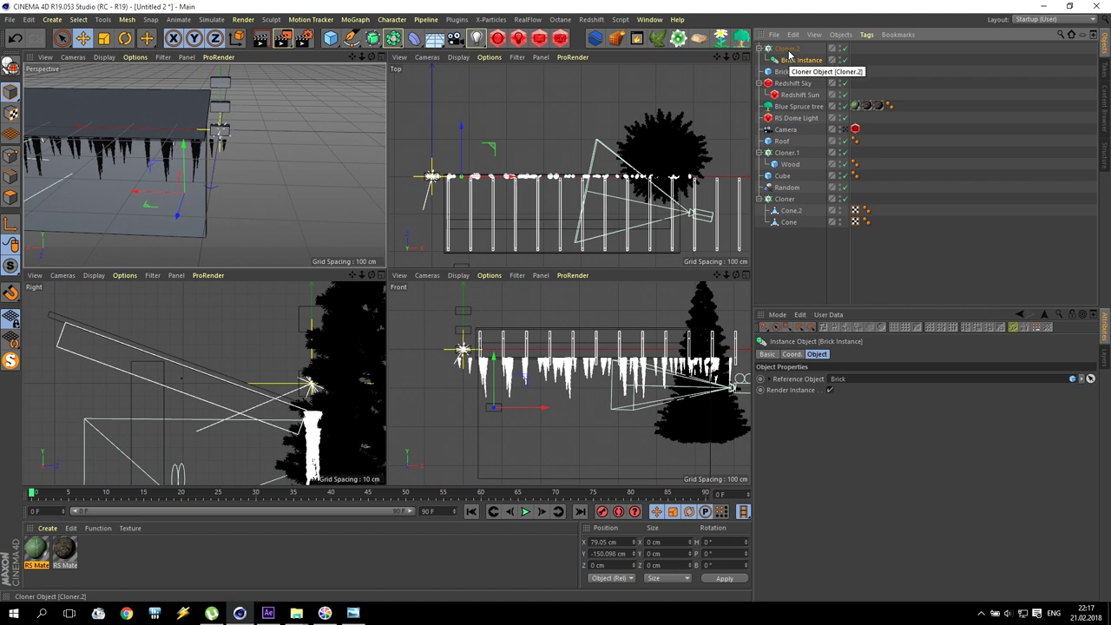
# Step: Set the brick cloner's per-step offset to 20 cm on X and 0 cm on Y, and enable Render Instances
pyautogui.click(786, 48)
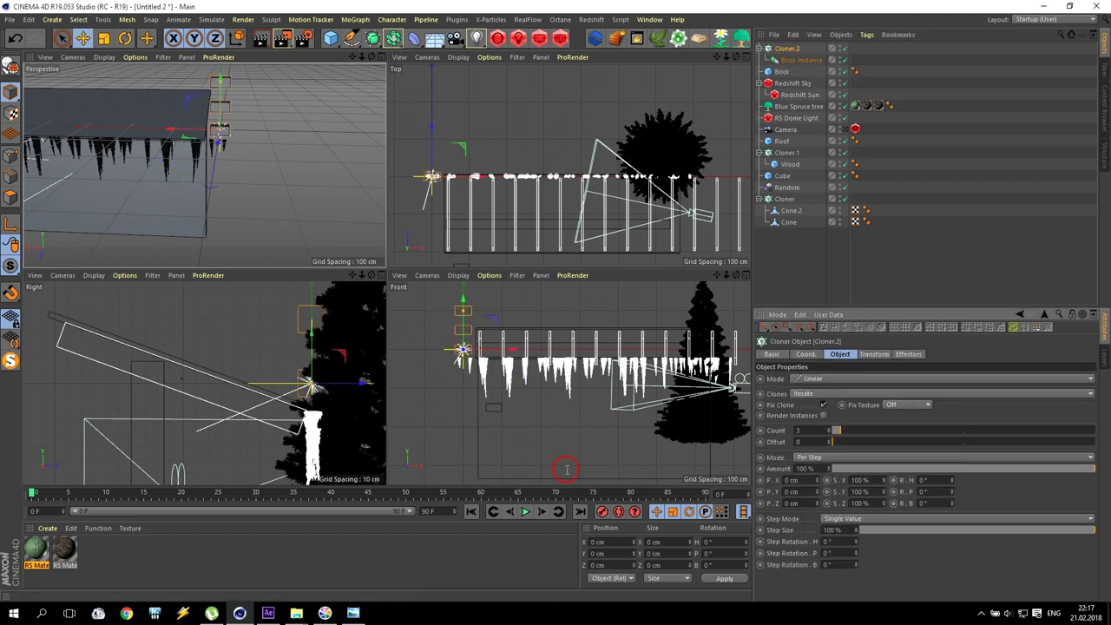
pyautogui.doubleClick(798, 477)
pyautogui.click(817, 484)
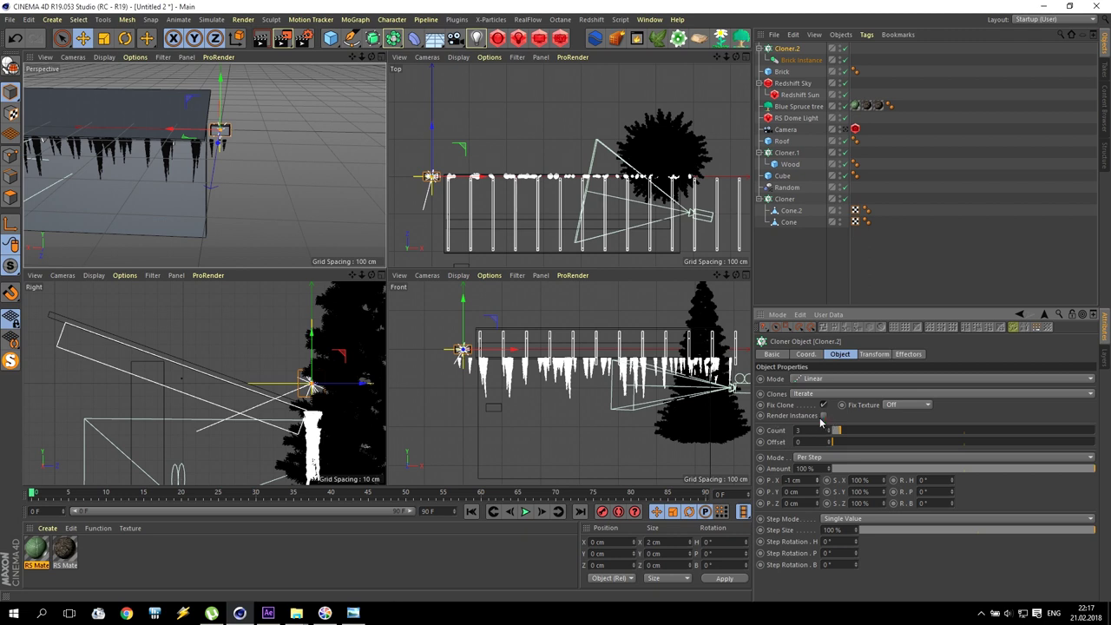
pyautogui.click(824, 416)
pyautogui.click(818, 484)
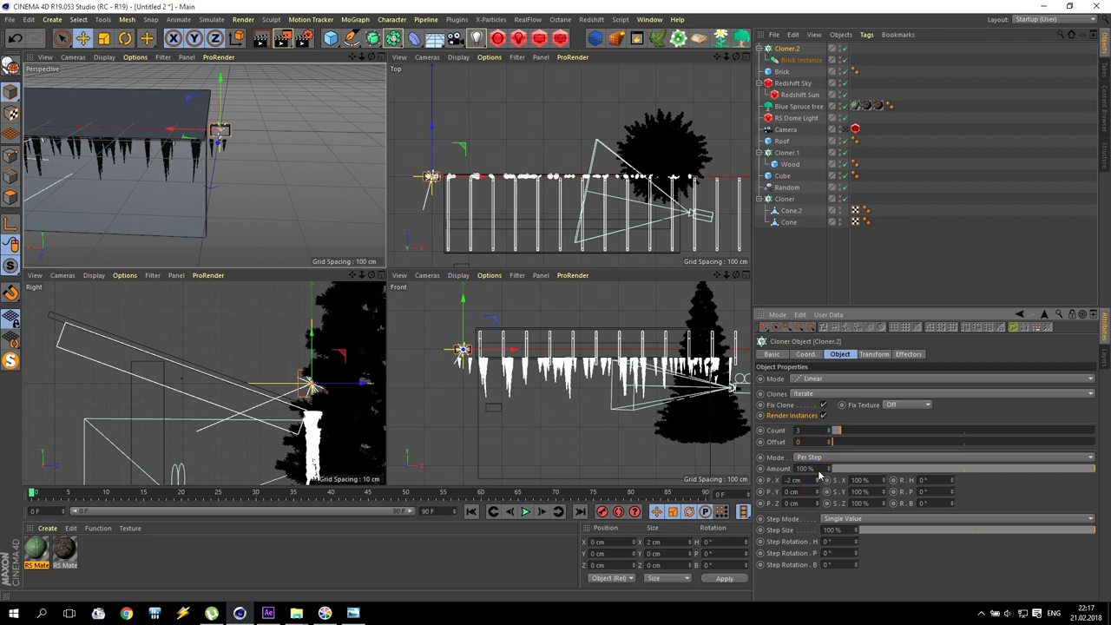
pyautogui.moveTo(804, 479); pyautogui.dragTo(716, 487)
pyautogui.write('20')
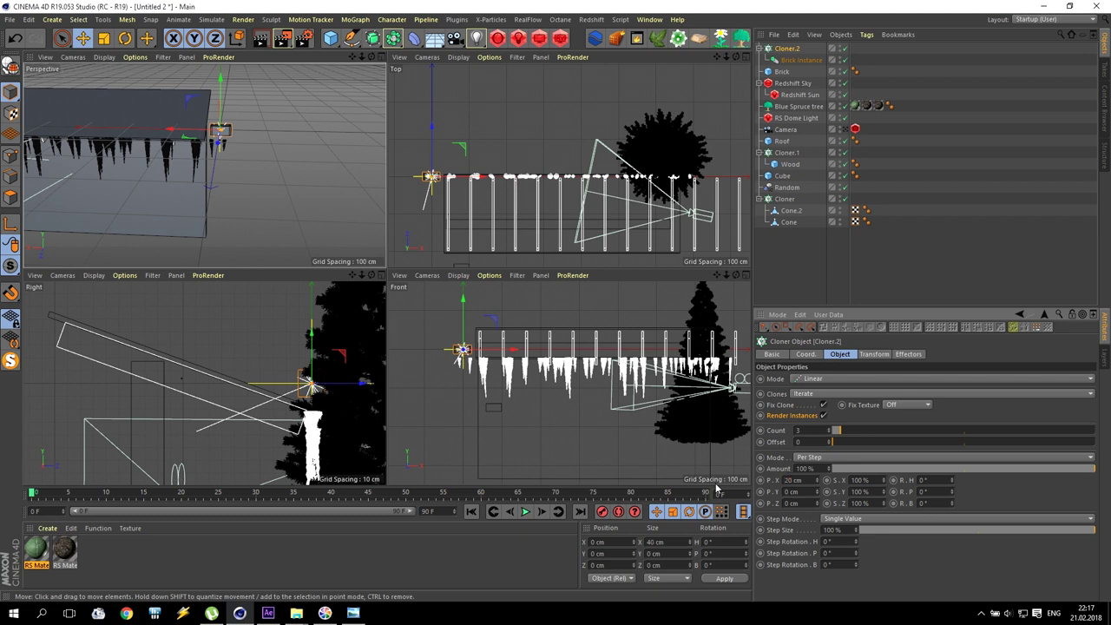
pyautogui.moveTo(353, 57); pyautogui.dragTo(353, 58)
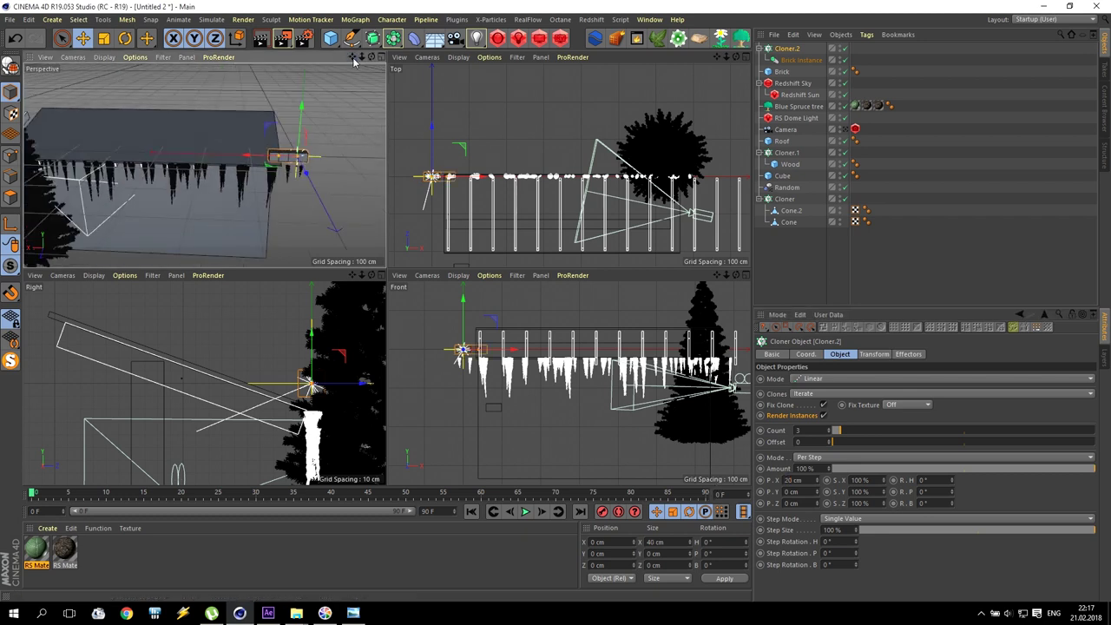
# Step: Set the brick cloner's per-step X offset to 40 cm
pyautogui.click(796, 483)
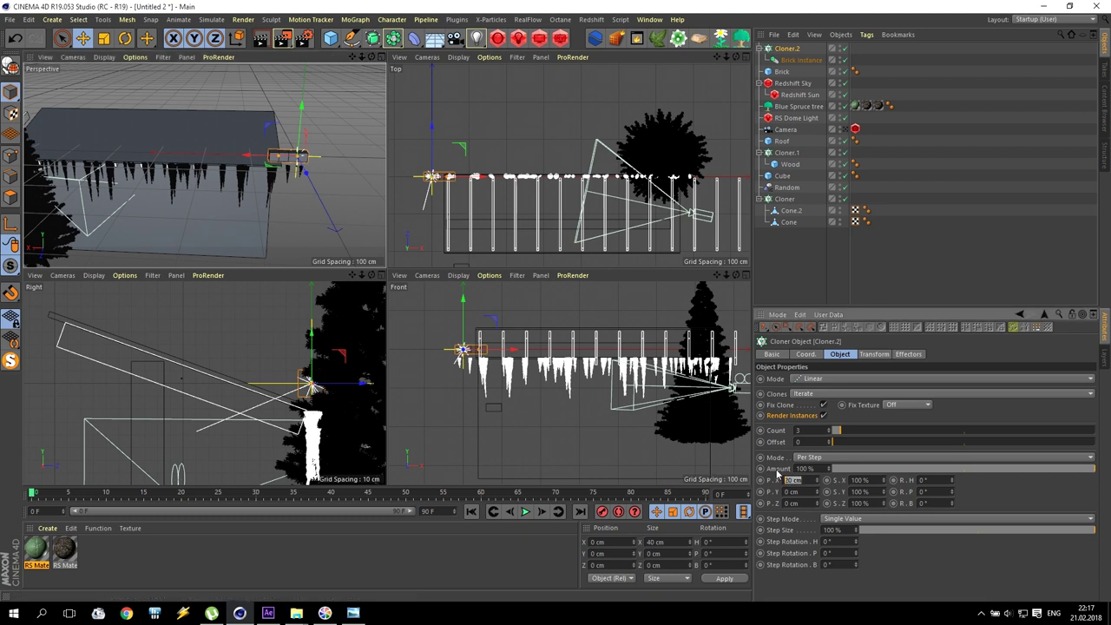
pyautogui.scroll(7, 318, 158)
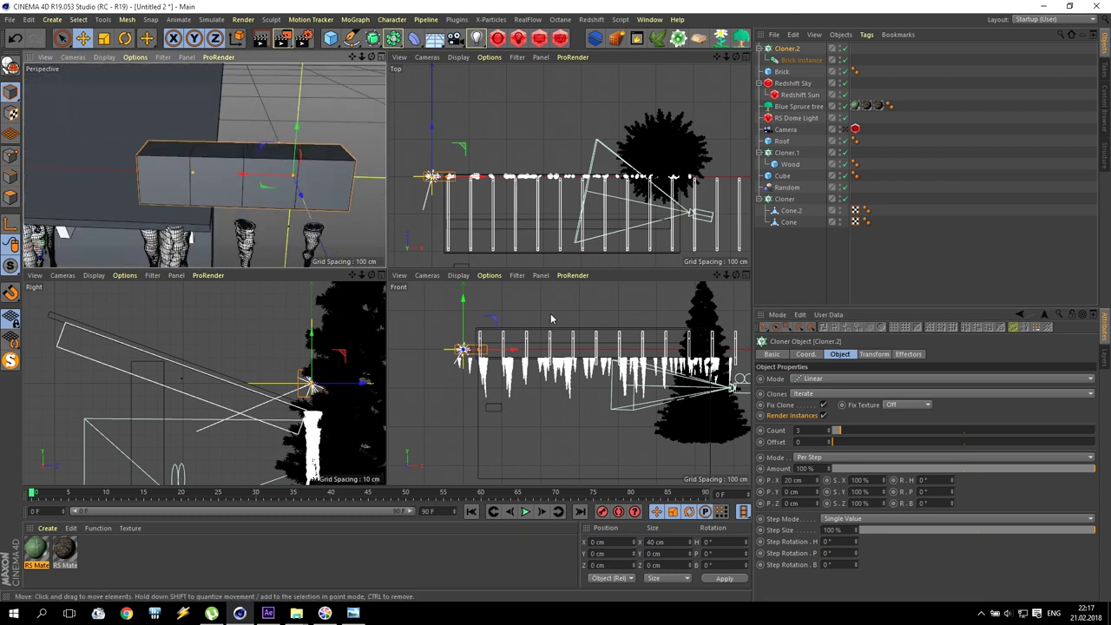
pyautogui.click(797, 480)
pyautogui.write('40')
pyautogui.press('Return')
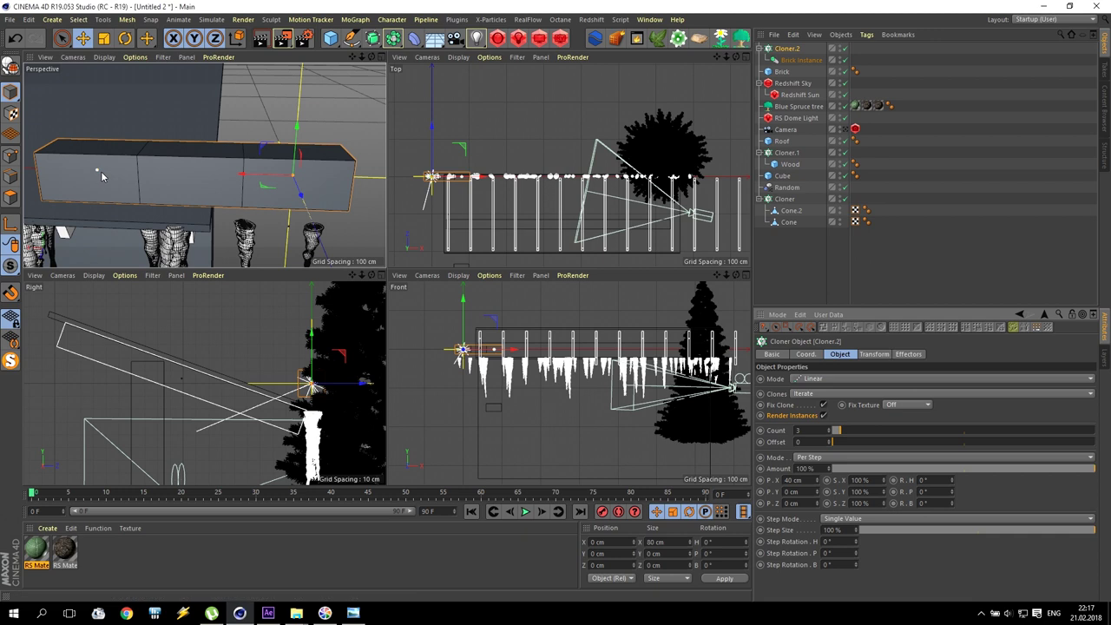
# Step: Enable Fillet on the original Brick cube with a fillet radius of 0.5 cm
pyautogui.click(815, 61)
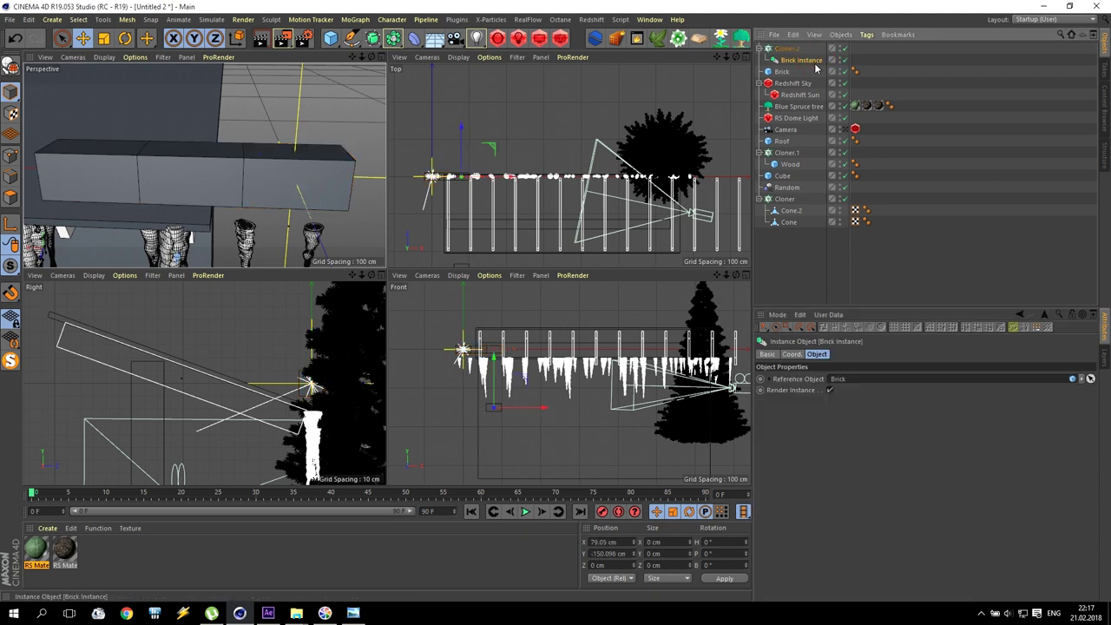
pyautogui.click(786, 72)
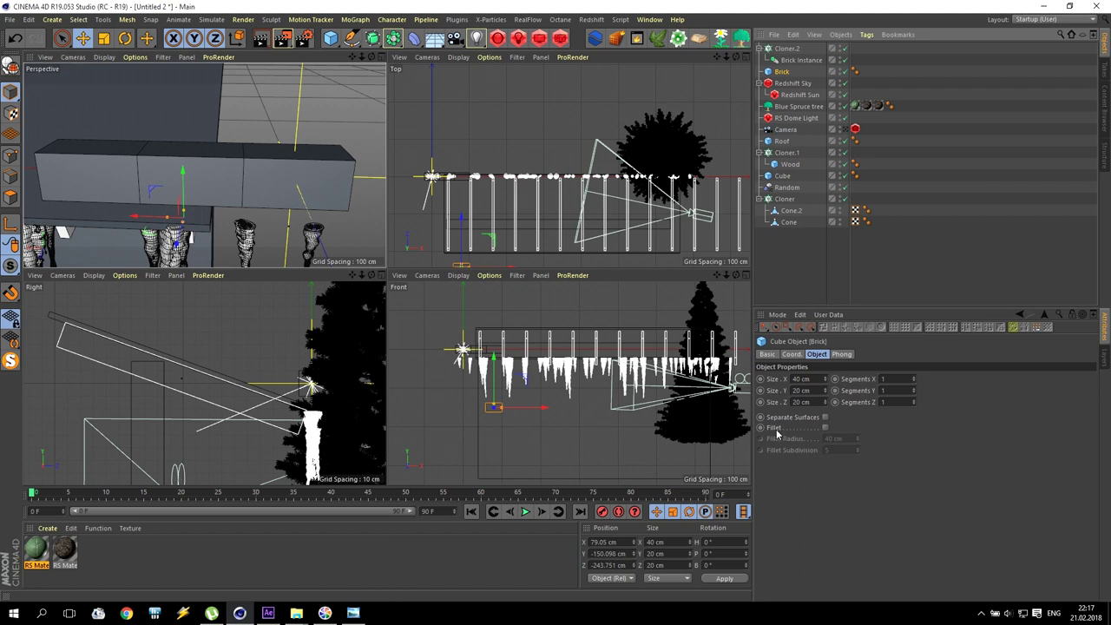
pyautogui.click(824, 427)
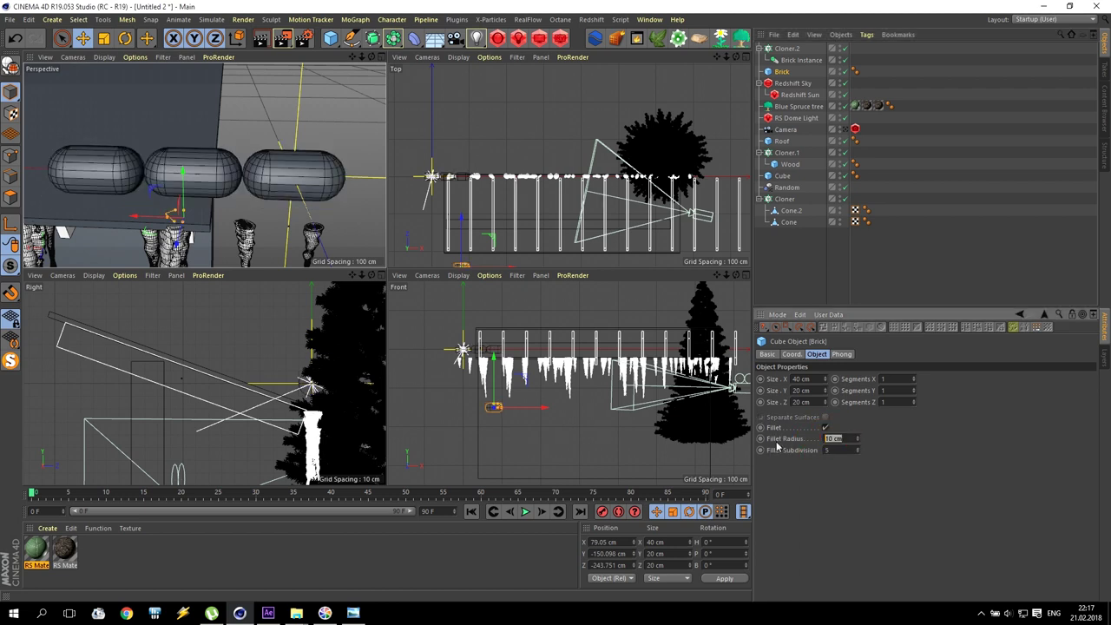
pyautogui.press('BackSpace')
pyautogui.write('0.5')
pyautogui.press('Return')
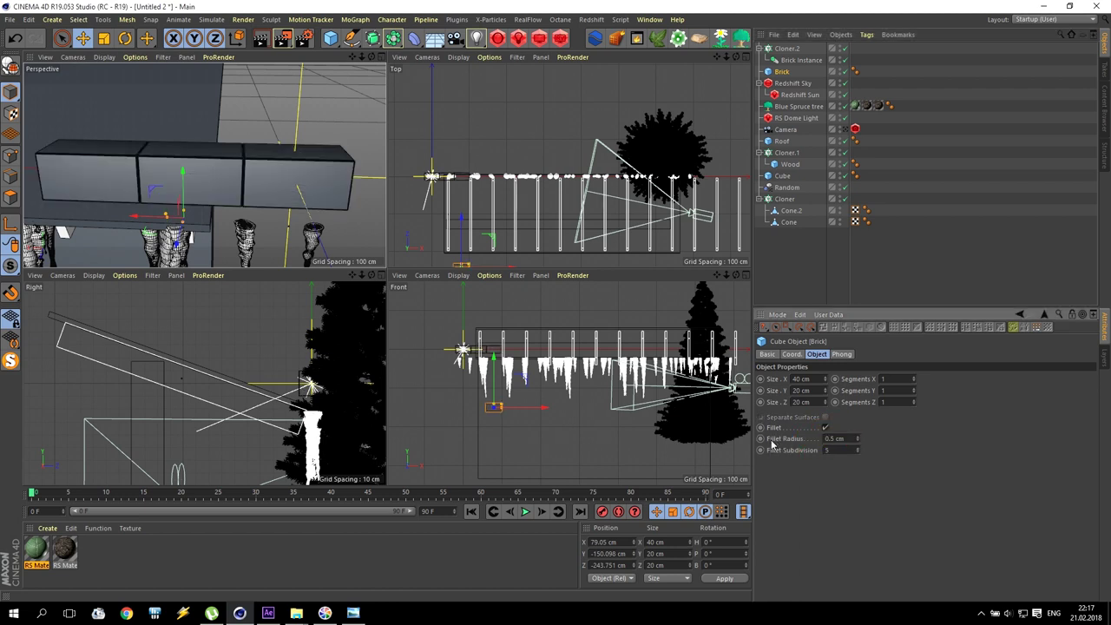
# Step: Reduce the Brick's fillet subdivision to 1
pyautogui.scroll(5, 113, 167)
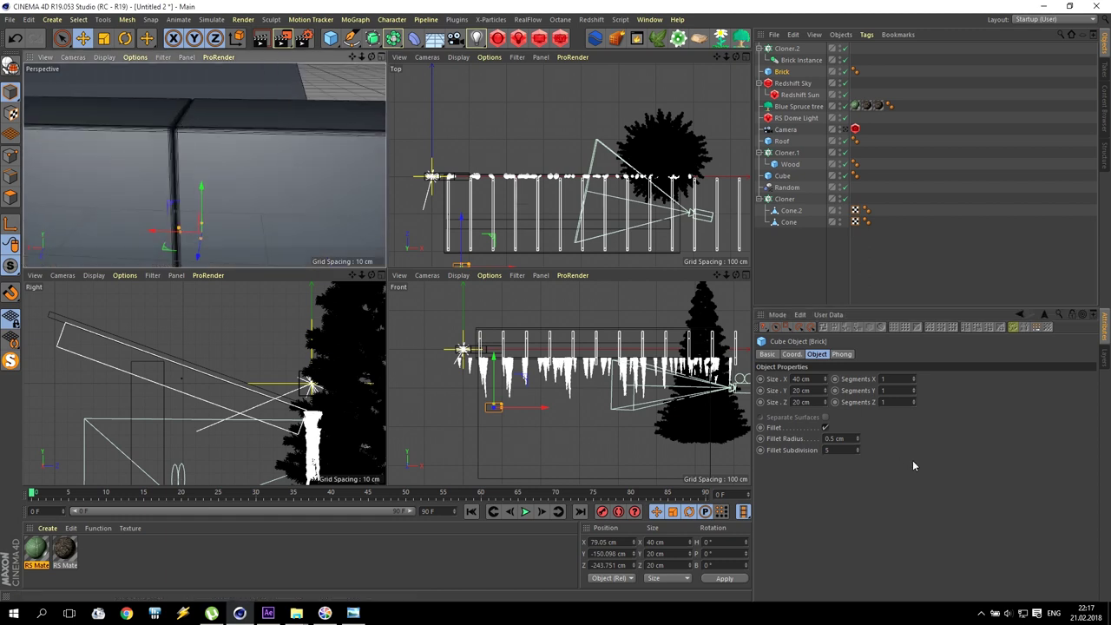
pyautogui.moveTo(849, 452); pyautogui.dragTo(715, 444)
pyautogui.write('1')
pyautogui.press('Return')
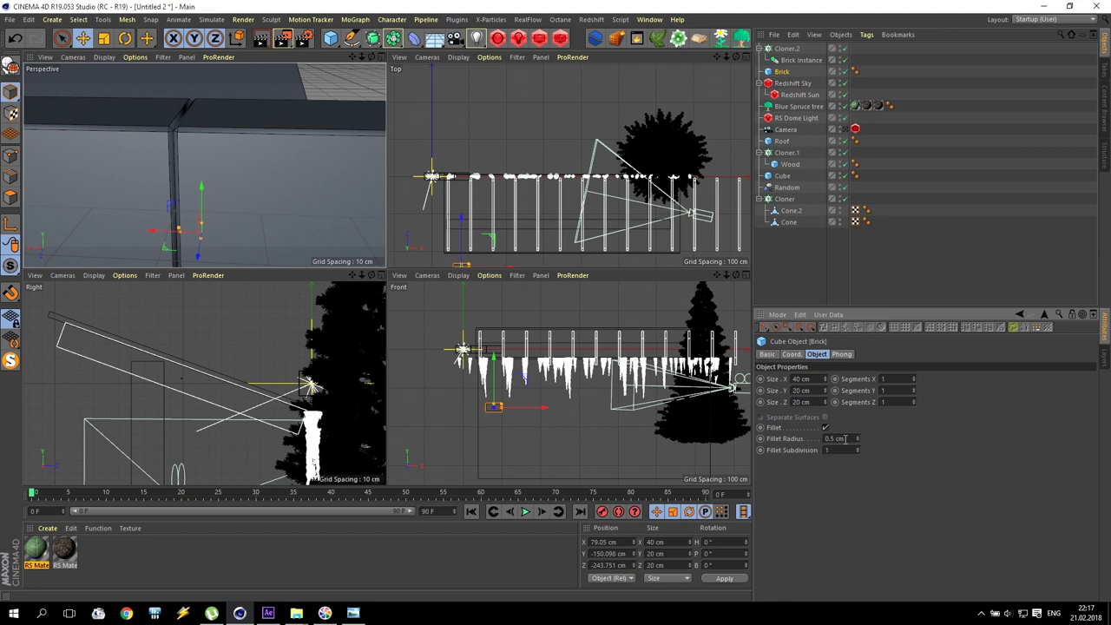
pyautogui.scroll(-5, 209, 178)
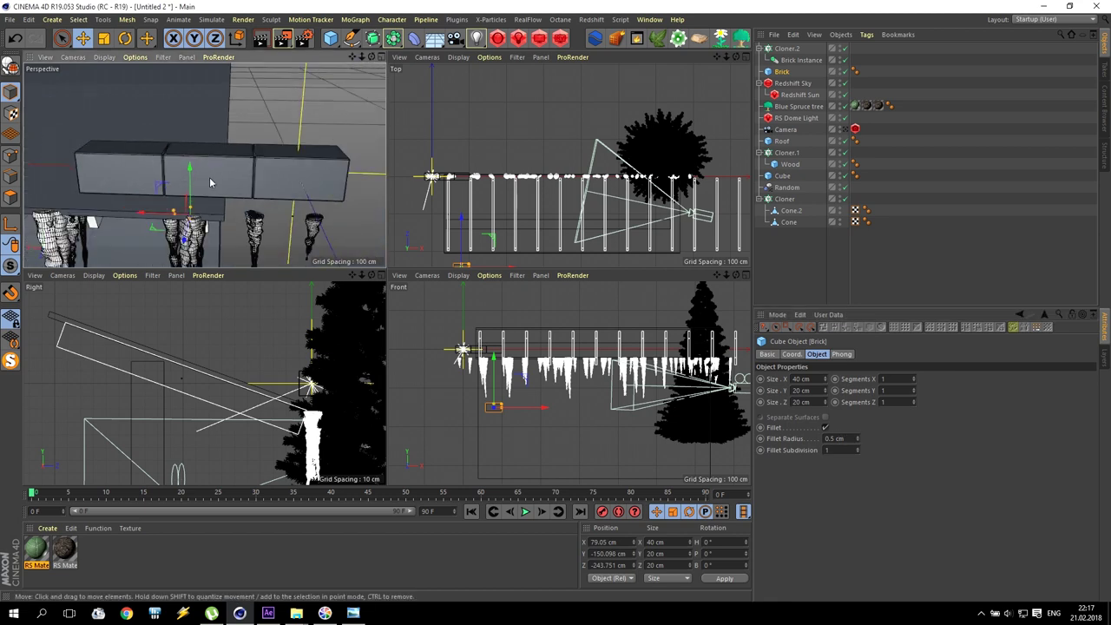
# Step: Test fillet radii of 1 cm, 0.8 cm and 0.75 cm on the Brick and restore 0.5 cm
pyautogui.click(853, 436)
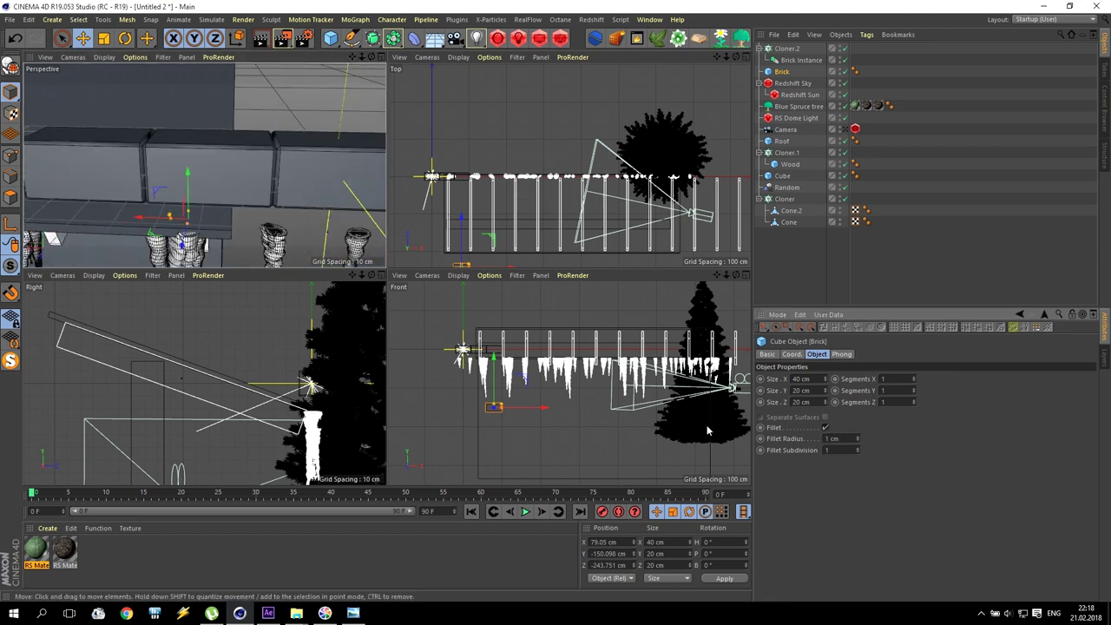
pyautogui.moveTo(852, 438); pyautogui.dragTo(752, 433)
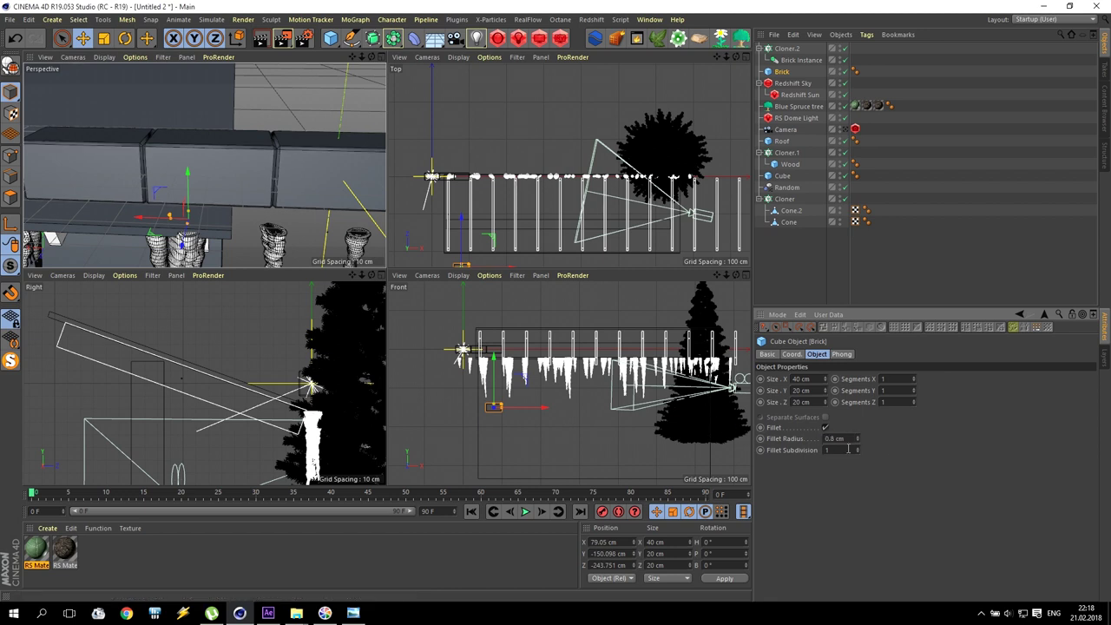
pyautogui.moveTo(831, 438); pyautogui.dragTo(860, 441)
pyautogui.write('75')
pyautogui.press('Return')
pyautogui.scroll(3, 135, 217)
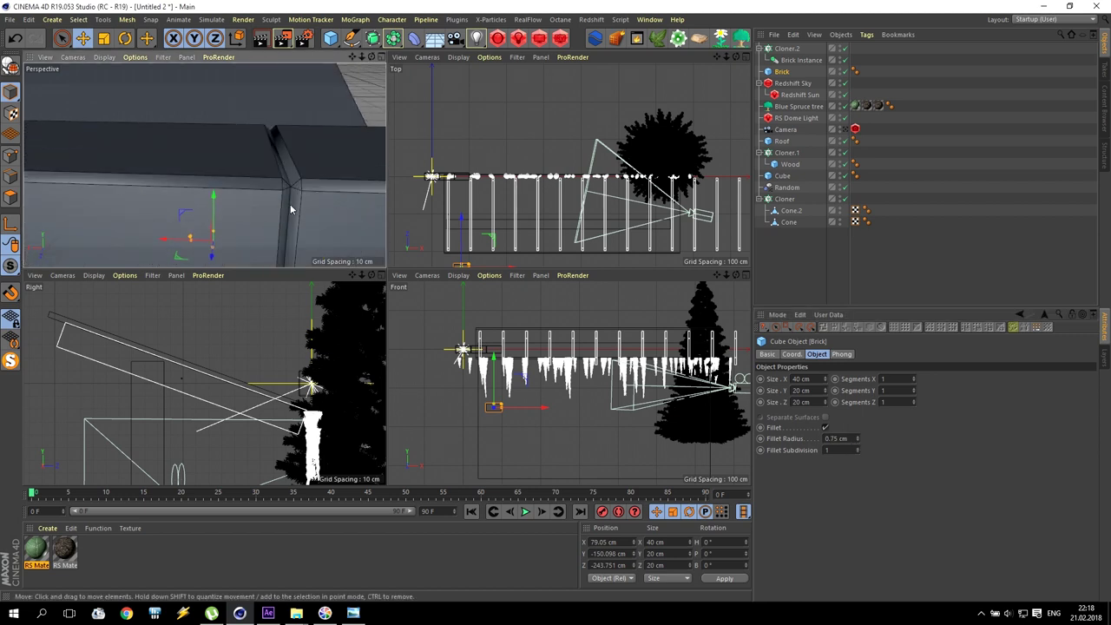
pyautogui.doubleClick(830, 438)
pyautogui.write('0.5')
pyautogui.press('Return')
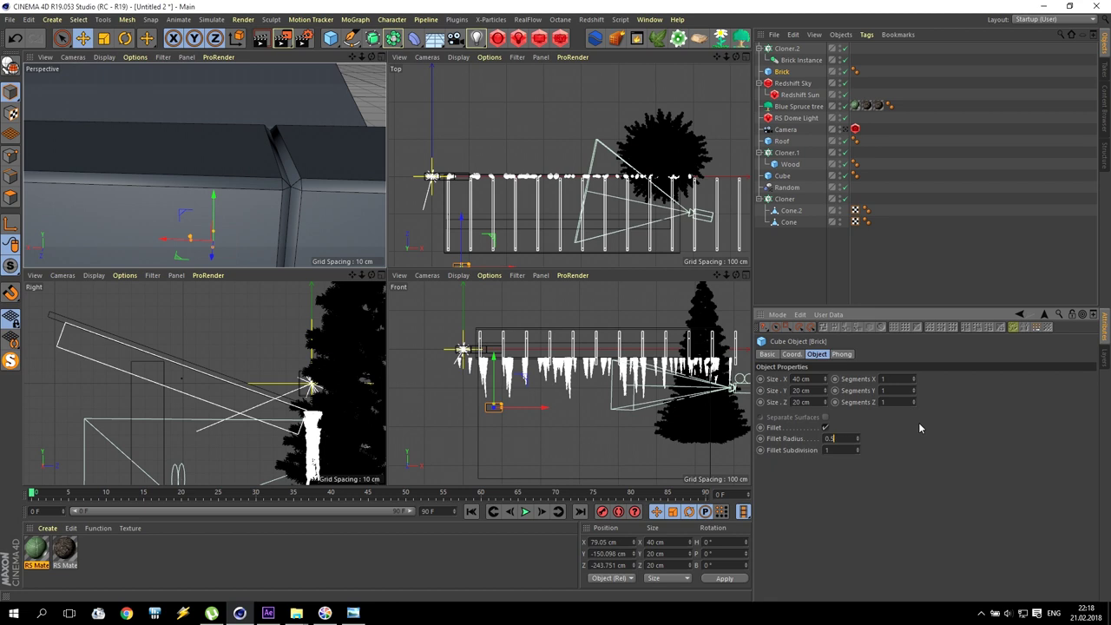
pyautogui.scroll(-3, 279, 187)
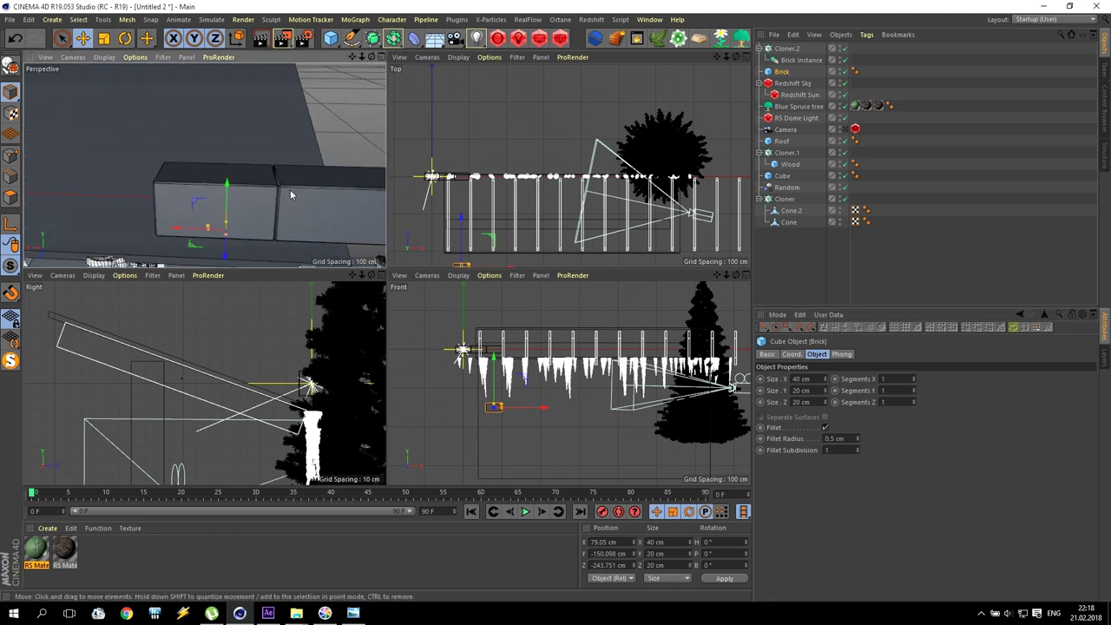
pyautogui.scroll(5, 290, 192)
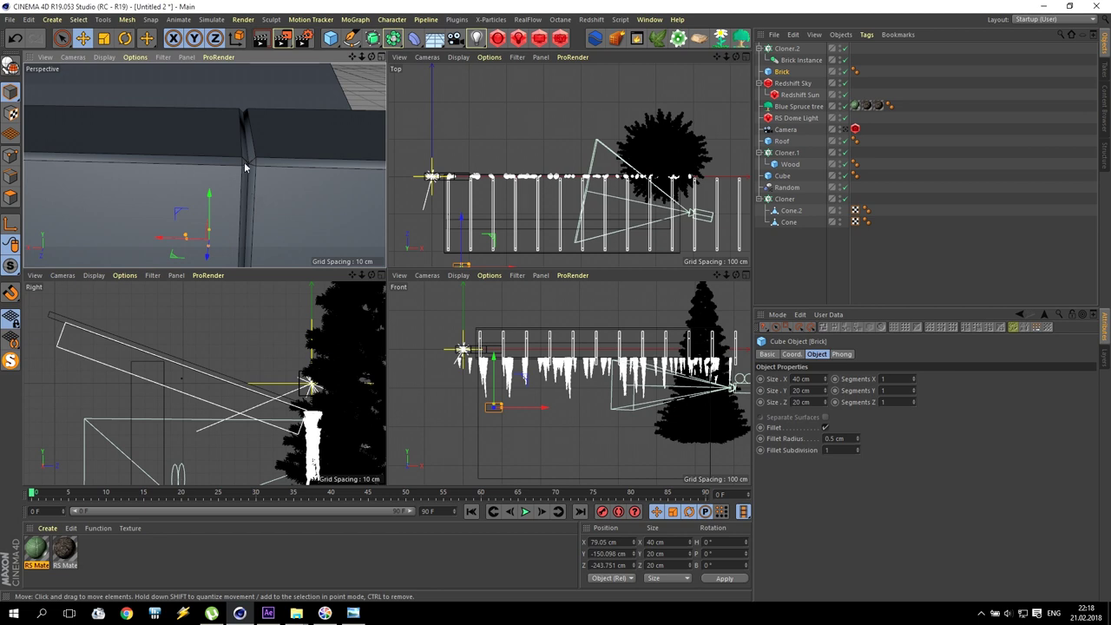
# Step: Try per-step X offsets of 44 cm and 42 cm on the brick cloner and settle on 41 cm
pyautogui.click(232, 178)
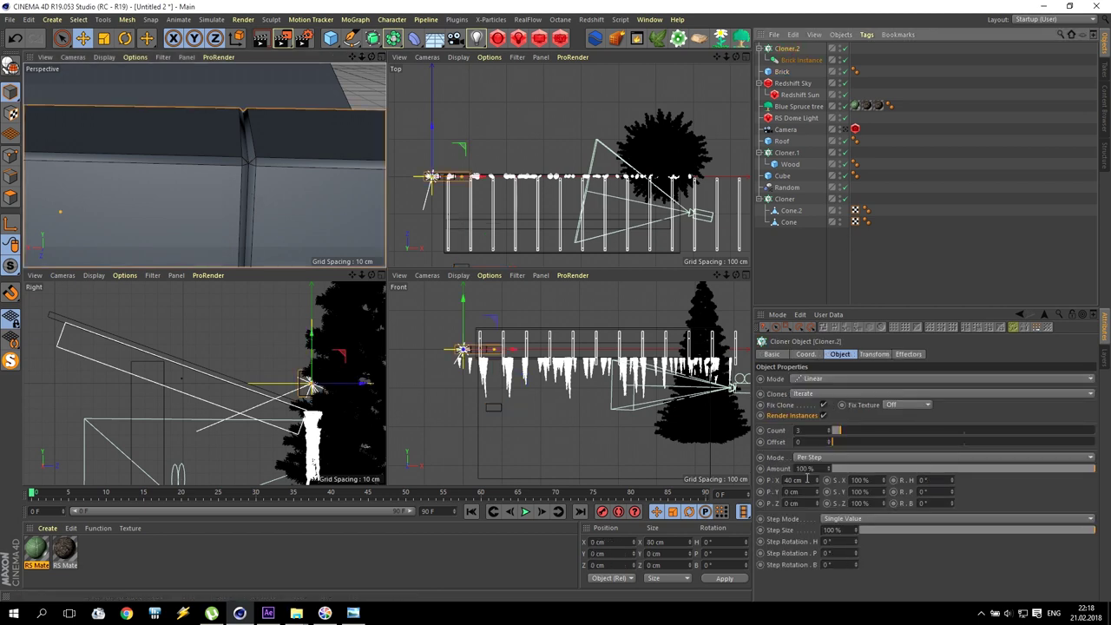
pyautogui.click(797, 480)
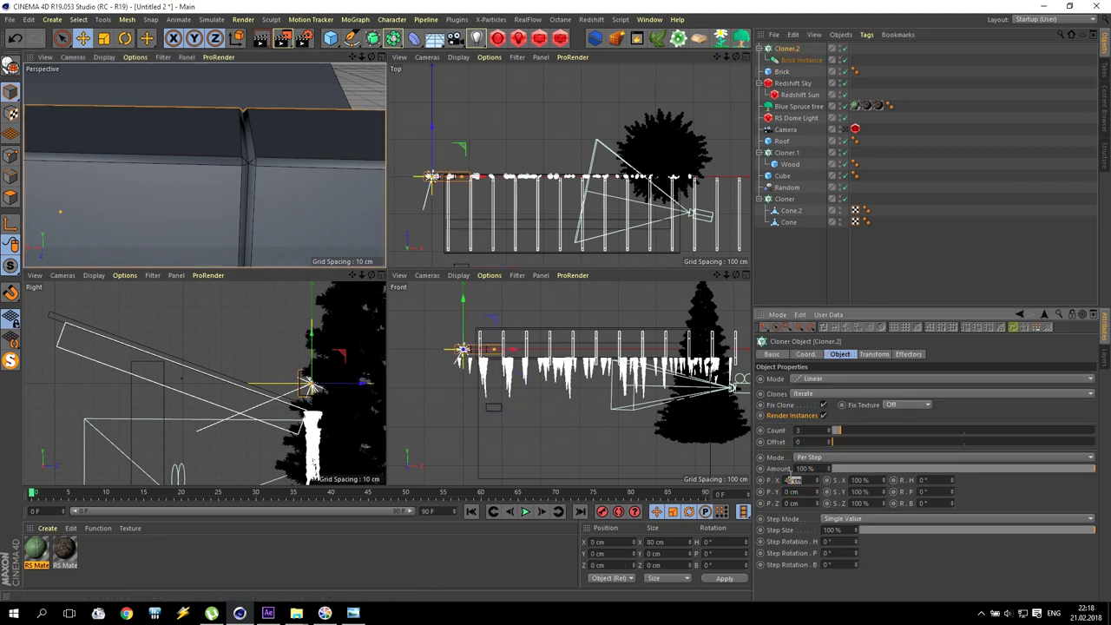
pyautogui.press('Return')
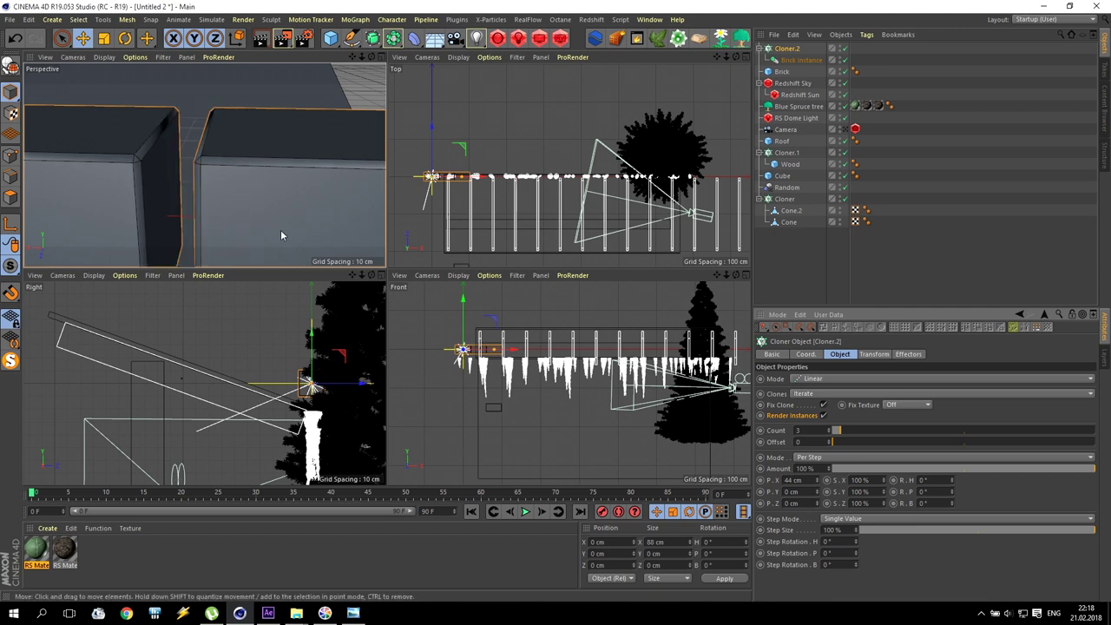
pyautogui.scroll(-5, 197, 206)
pyautogui.scroll(2, 197, 206)
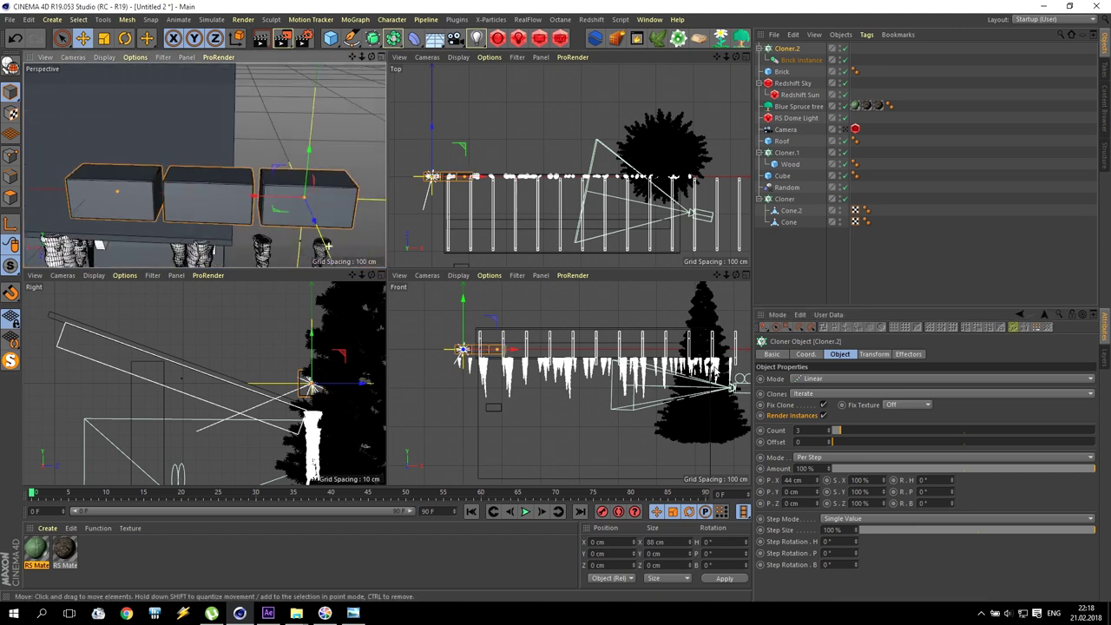
pyautogui.click(798, 480)
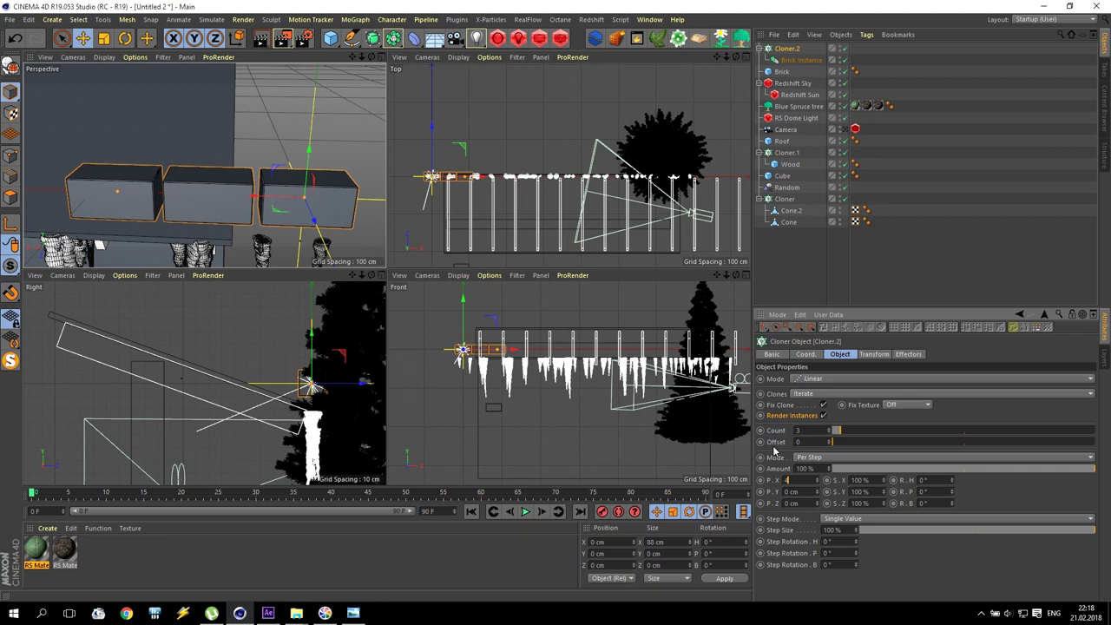
pyautogui.press('Return')
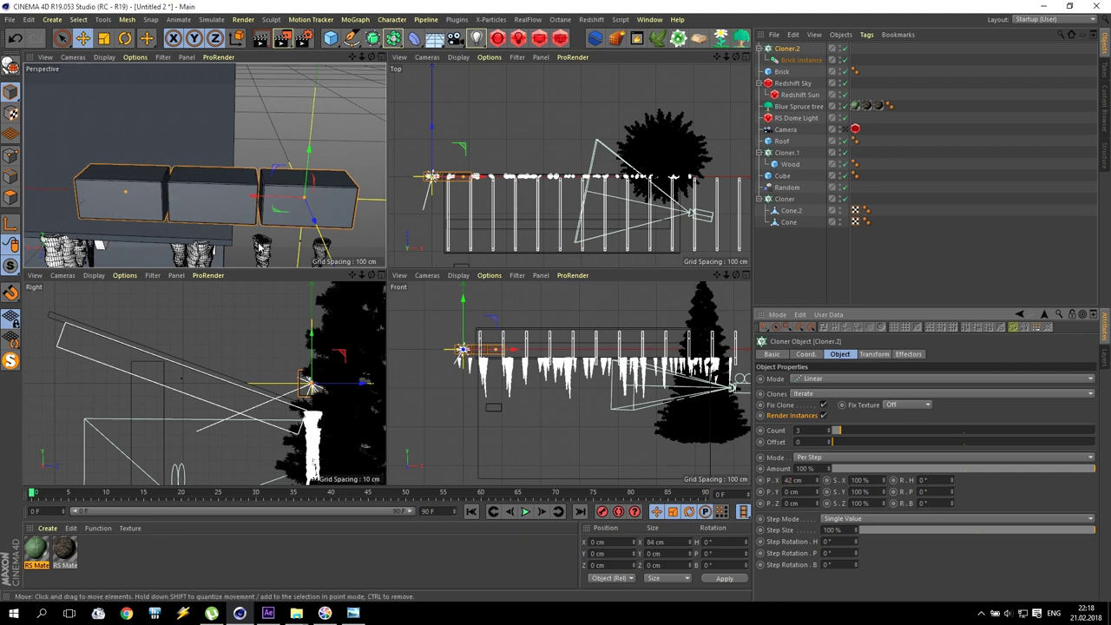
pyautogui.click(819, 483)
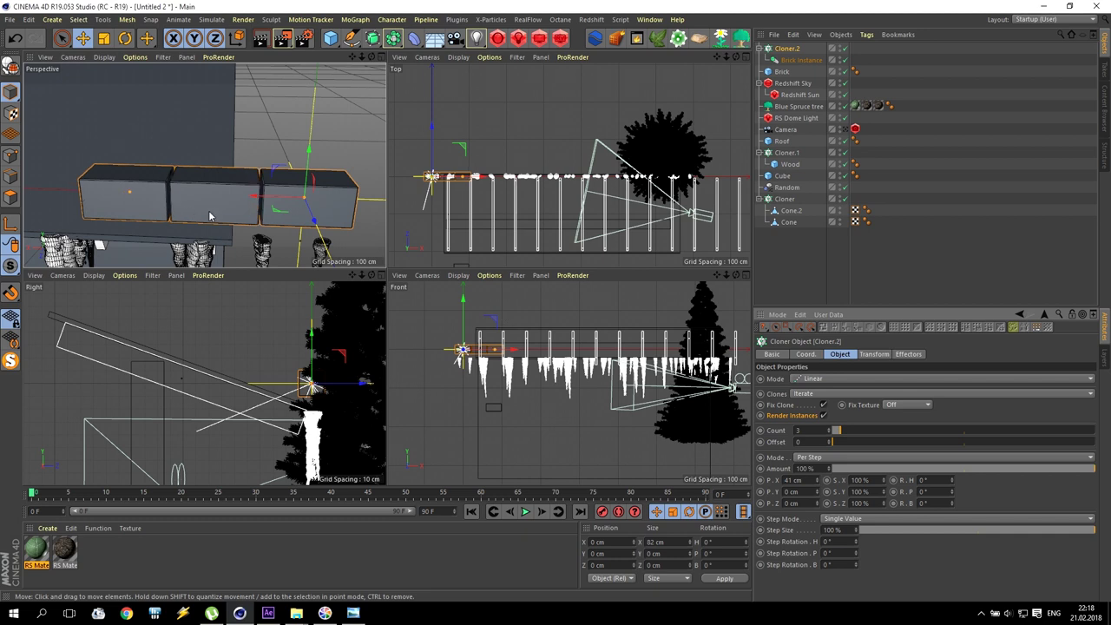
# Step: Set the brick cloner's count to 20 and move the row about 66.6 cm along the X axis
pyautogui.scroll(-6, 246, 205)
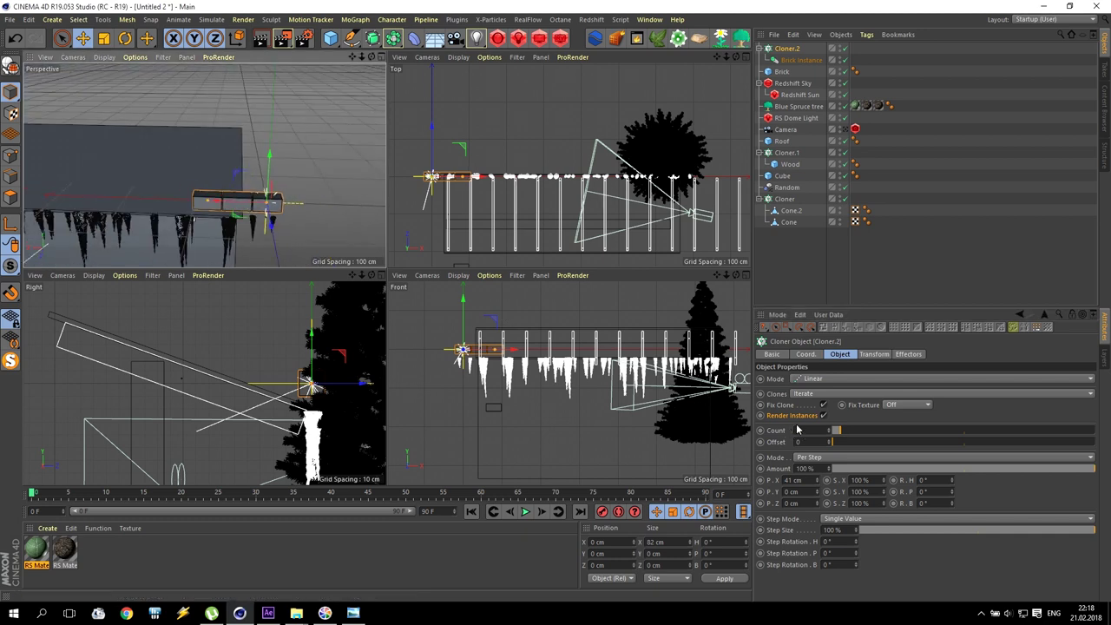
pyautogui.click(583, 413)
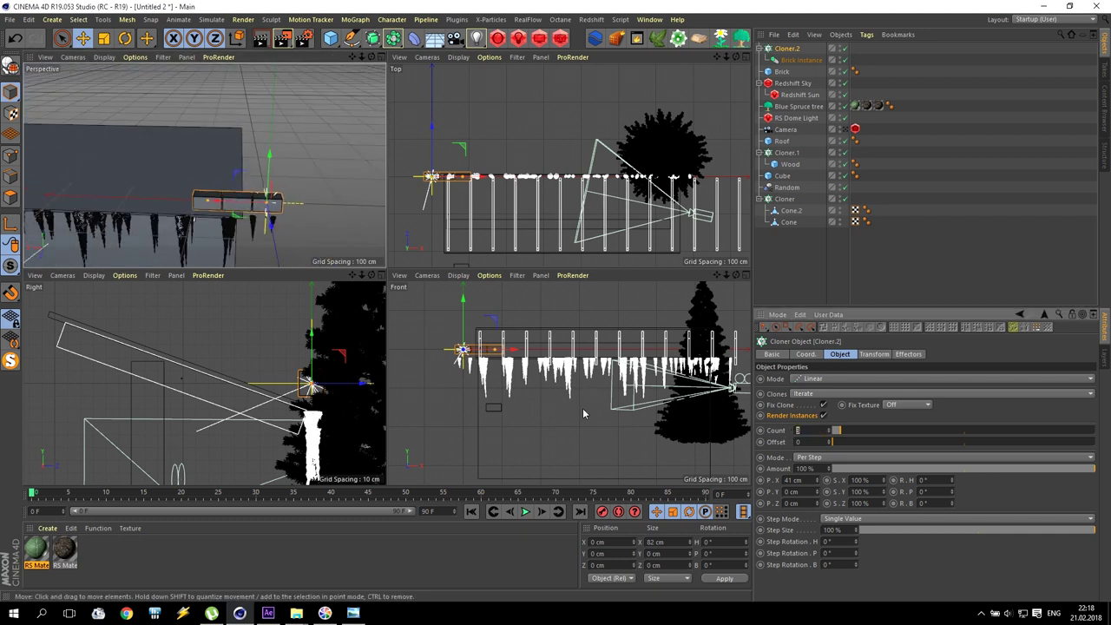
pyautogui.write('20')
pyautogui.press('Return')
pyautogui.keyDown('alt'); pyautogui.moveTo(228, 144); pyautogui.dragTo(102, 199); pyautogui.keyUp('alt')
pyautogui.scroll(-5, 102, 197)
pyautogui.scroll(-2, 104, 180)
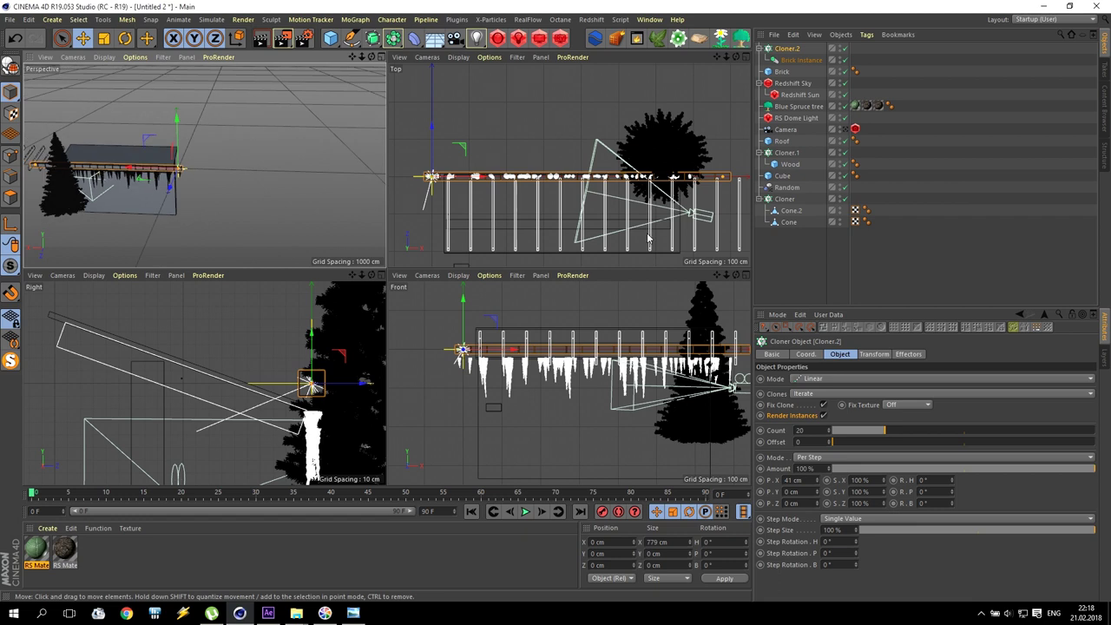
pyautogui.moveTo(484, 179); pyautogui.dragTo(509, 178)
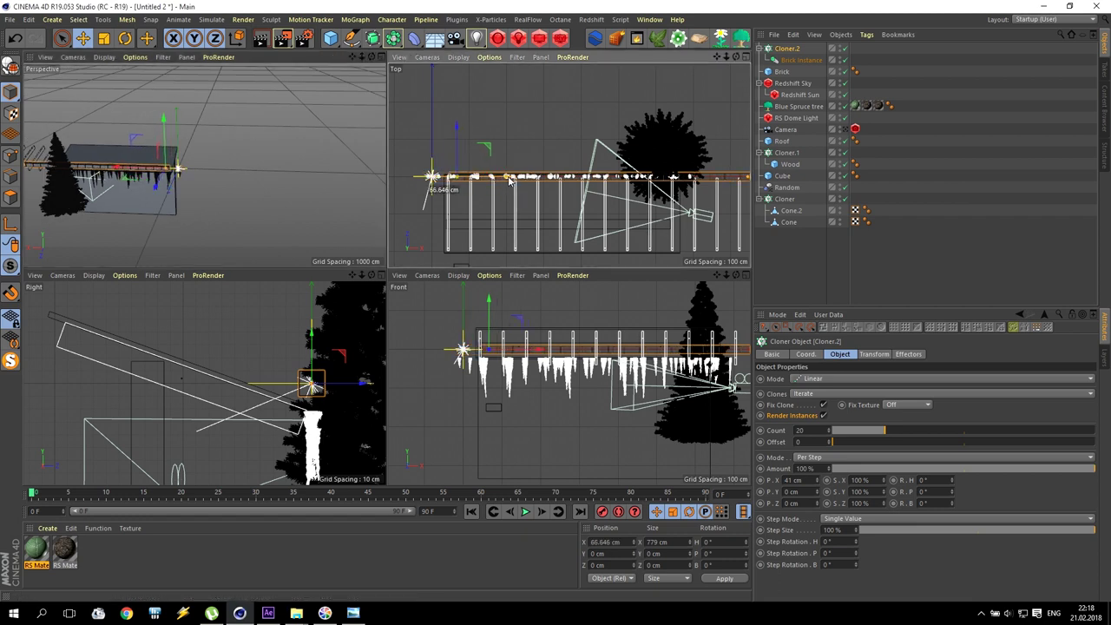
# Step: Reduce the brick cloner's count to 18 and finally to 16 so the row fits the roof's width
pyautogui.moveTo(819, 430); pyautogui.dragTo(676, 425)
pyautogui.write('18')
pyautogui.press('Return')
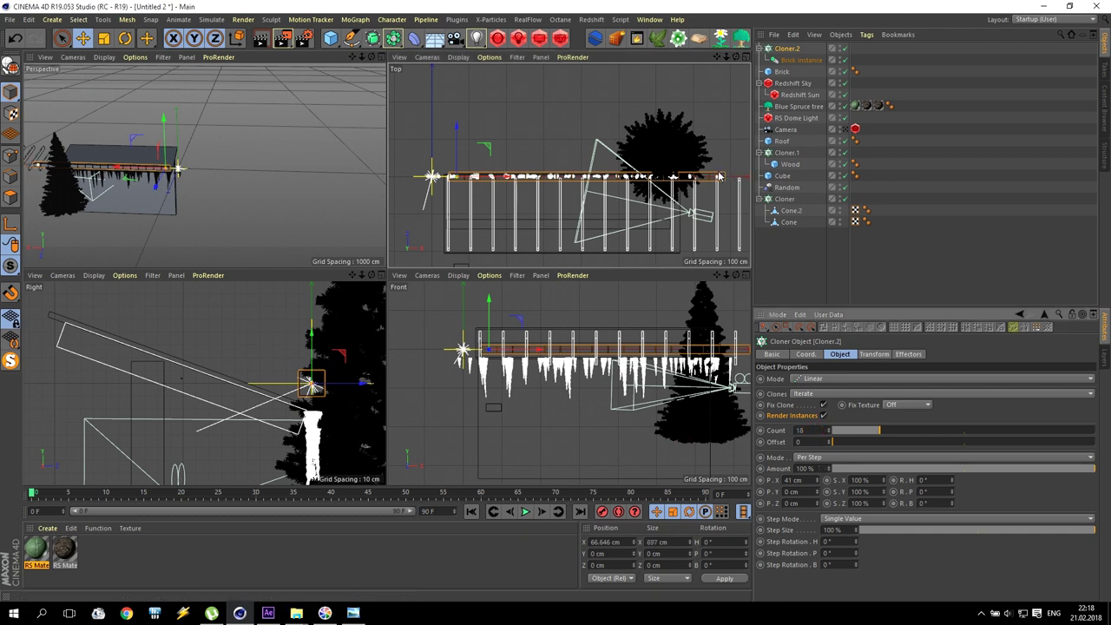
pyautogui.doubleClick(813, 429)
pyautogui.write('16')
pyautogui.press('Return')
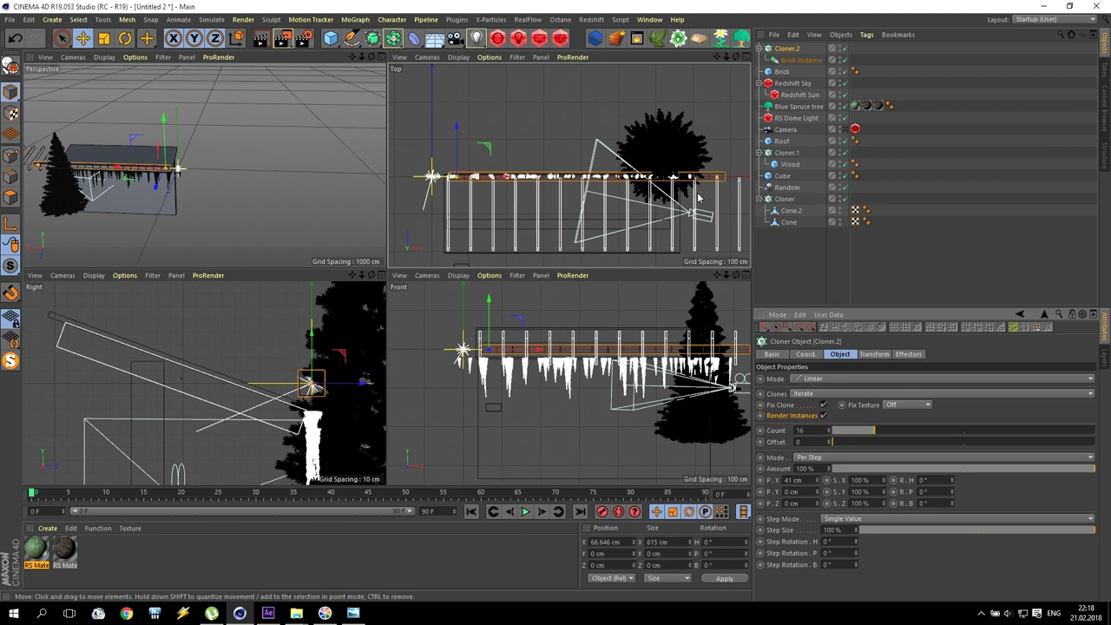
pyautogui.scroll(5, 277, 169)
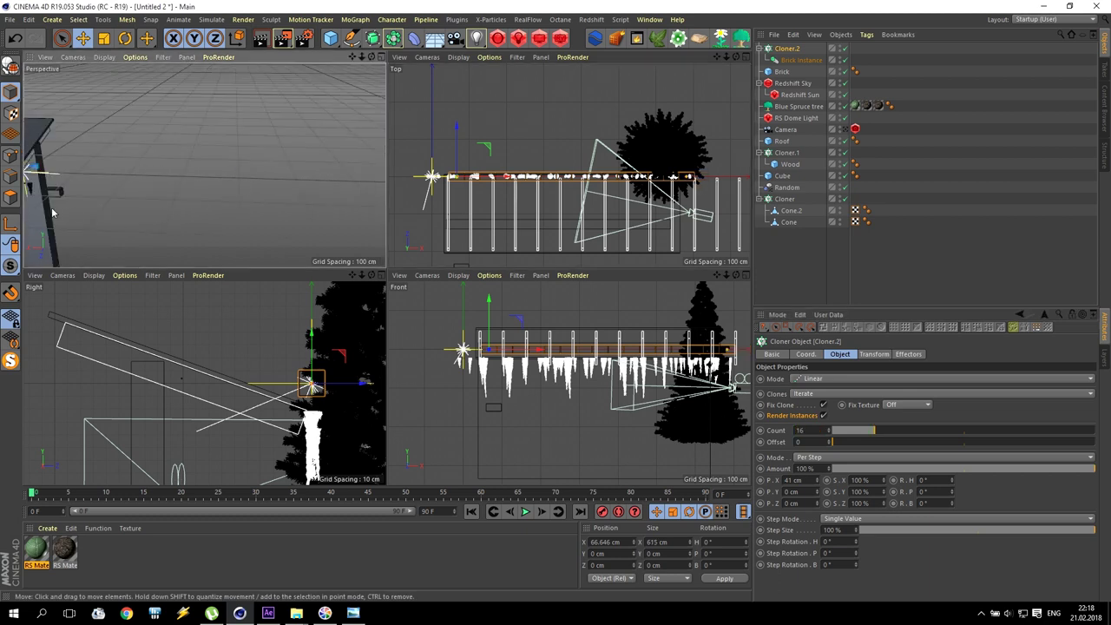
pyautogui.moveTo(351, 57); pyautogui.dragTo(558, 76)
pyautogui.scroll(2, 240, 140)
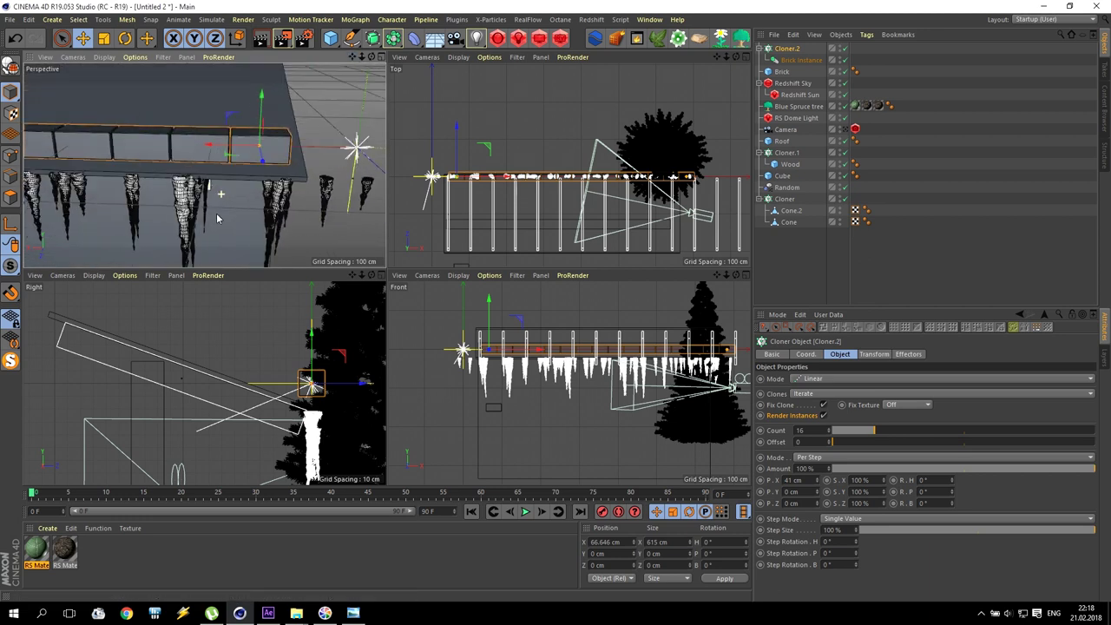
# Step: Set the brick row cloner's X position to 60 cm
pyautogui.moveTo(624, 542); pyautogui.dragTo(459, 525)
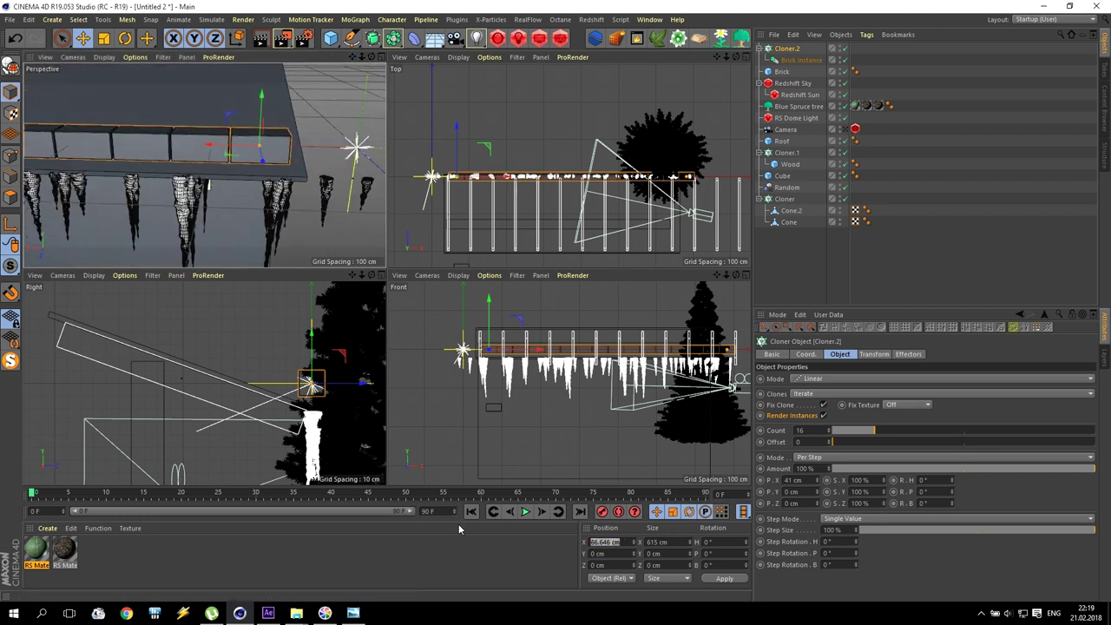
pyautogui.write('60')
pyautogui.press('Return')
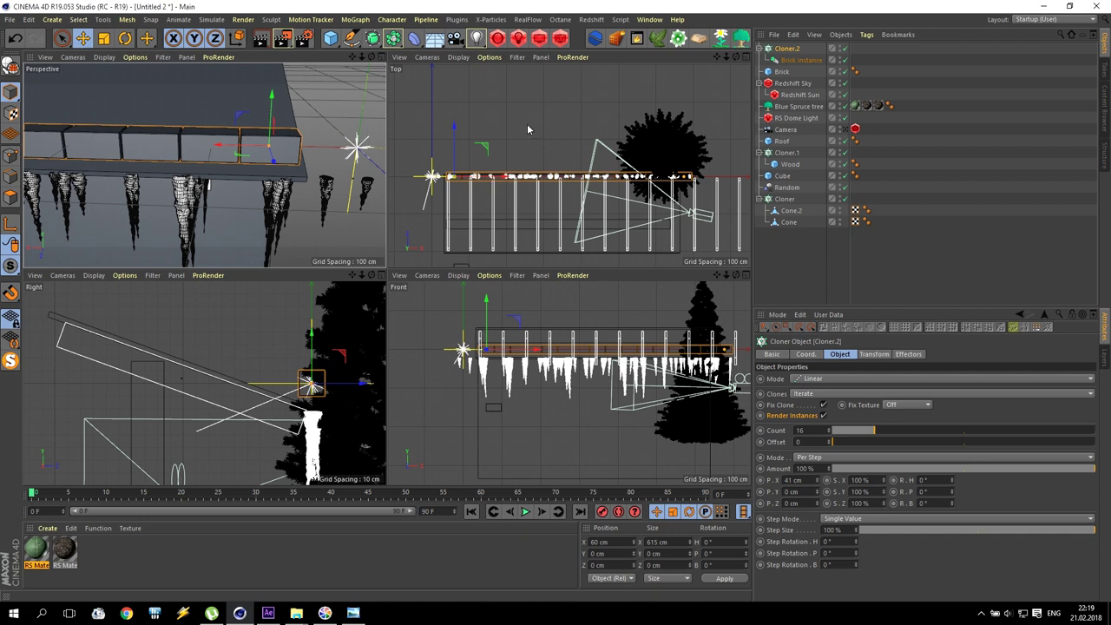
# Step: Duplicate the brick row cloner and set the copy's X position to 77 cm to stagger the bricks
pyautogui.click(785, 50)
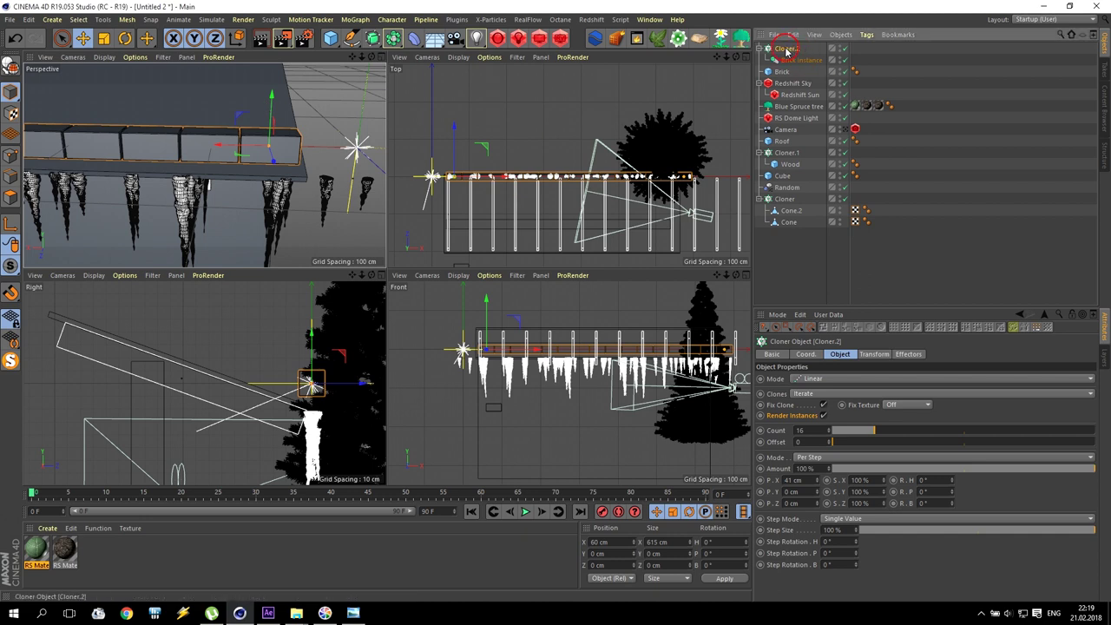
pyautogui.hotkey('ctrl', 'c')
pyautogui.hotkey('ctrl', 'v')
pyautogui.moveTo(217, 146); pyautogui.dragTo(196, 147)
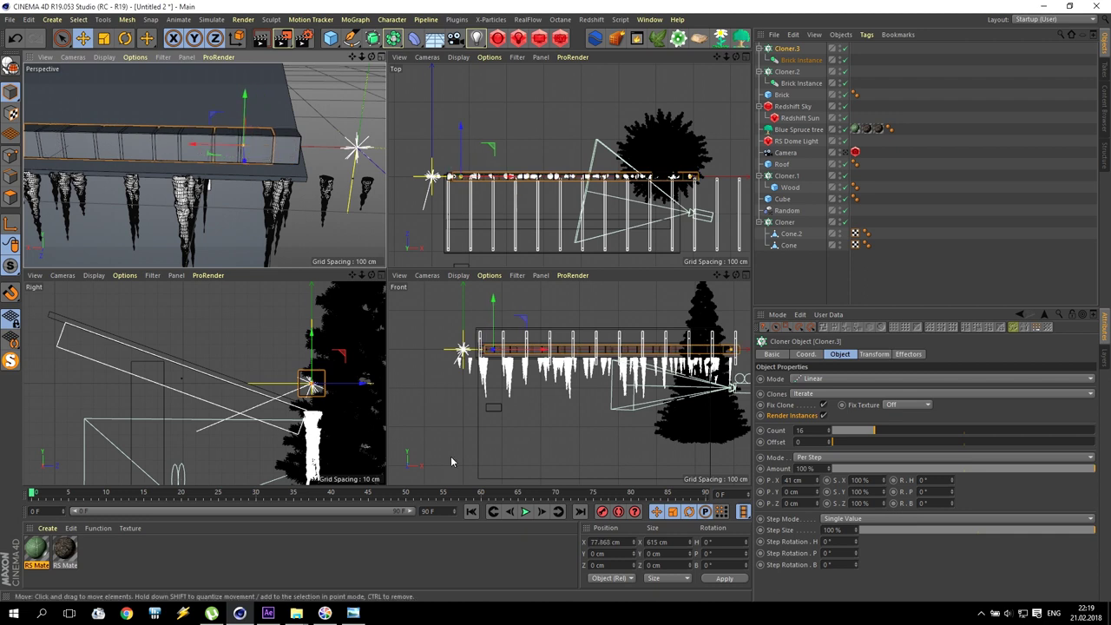
pyautogui.doubleClick(599, 542)
pyautogui.write('77')
pyautogui.press('Return')
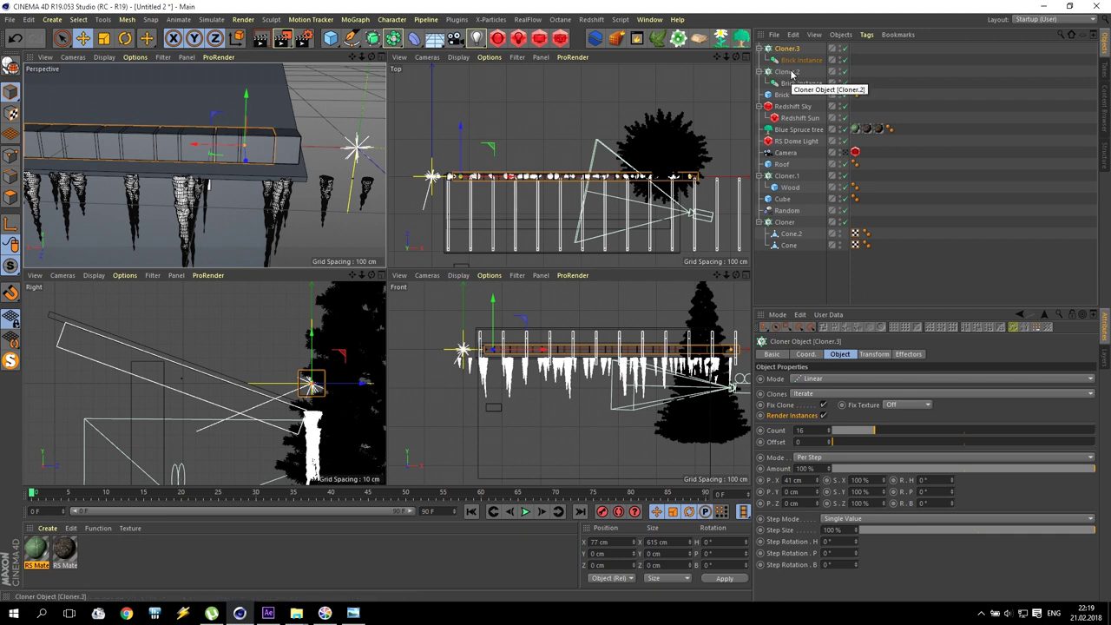
# Step: Create a new MoGraph cloner and nest both brick row cloners inside it
pyautogui.click(355, 19)
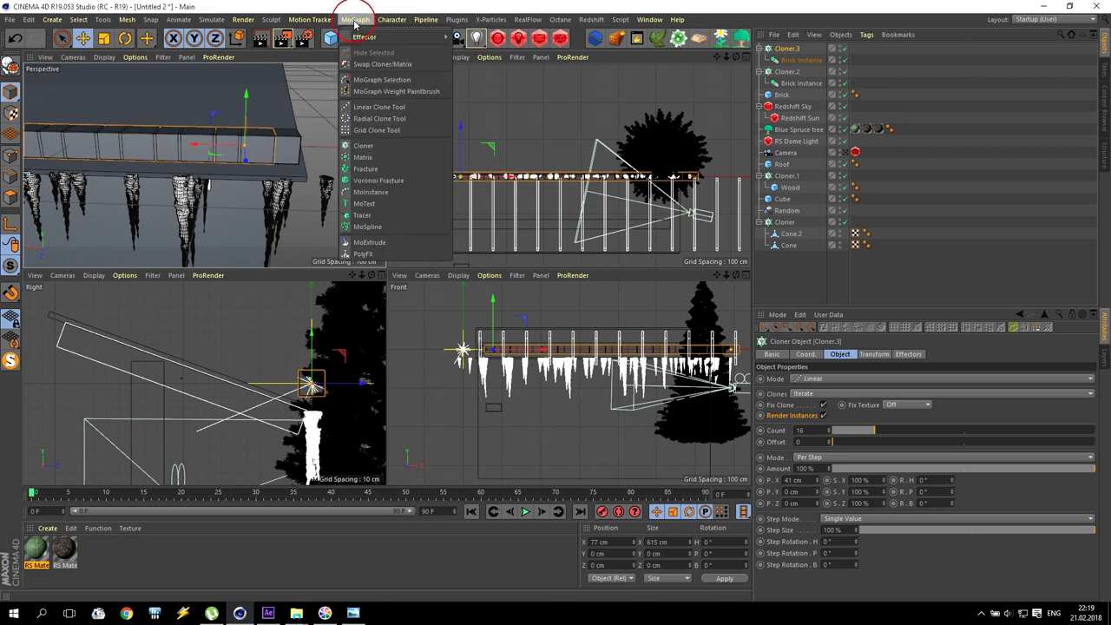
pyautogui.click(364, 145)
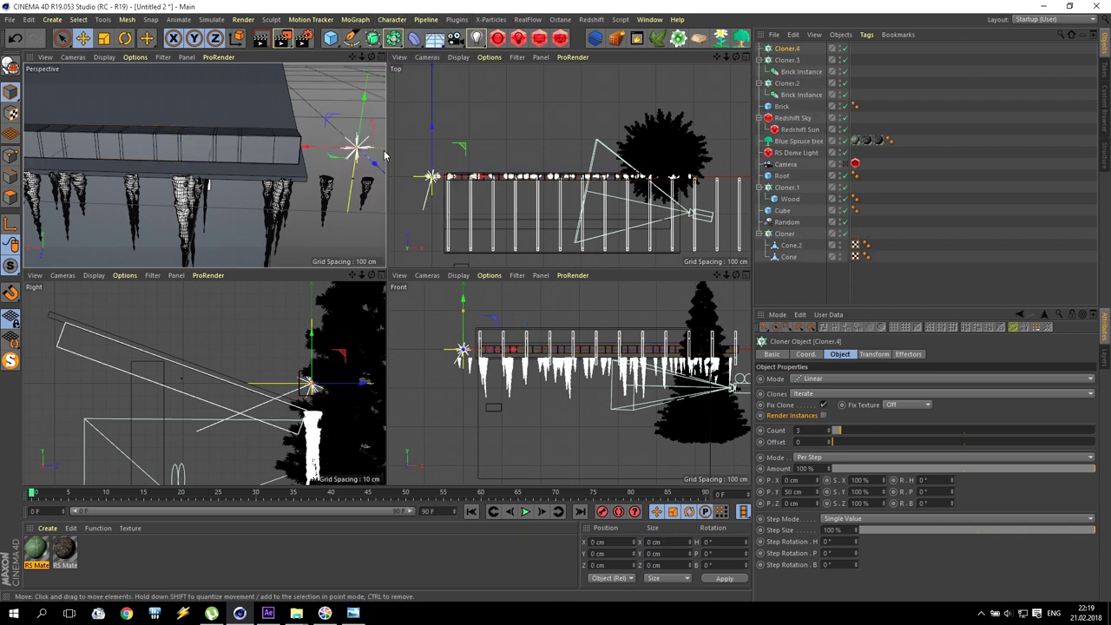
pyautogui.moveTo(787, 61); pyautogui.dragTo(792, 50)
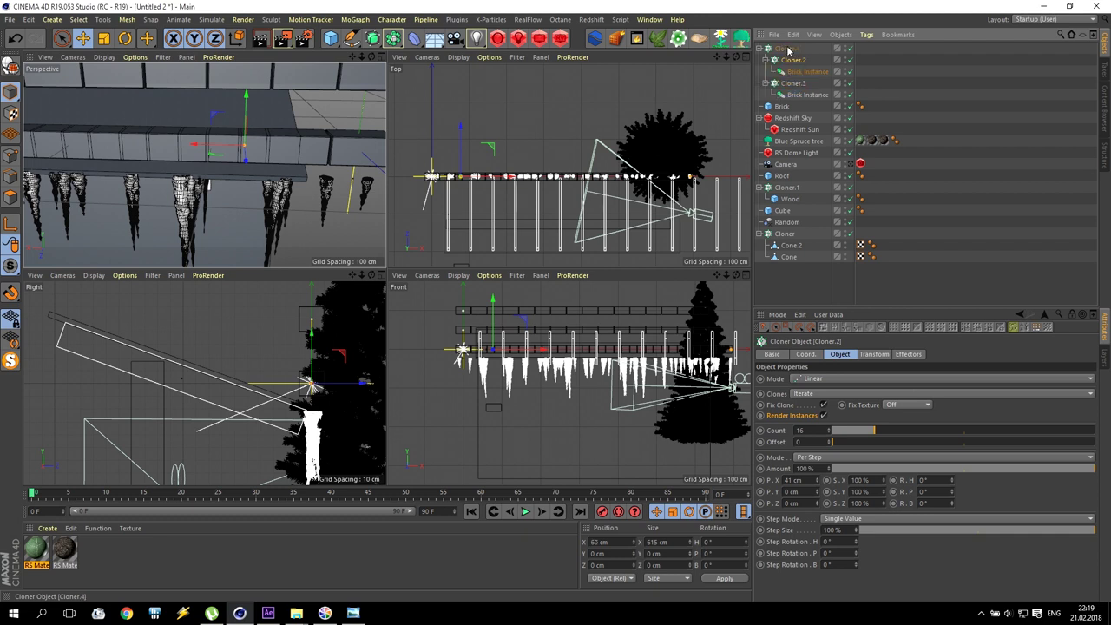
# Step: Reduce the count of the cloner holding the Wood beams to 11
pyautogui.scroll(-8, 309, 106)
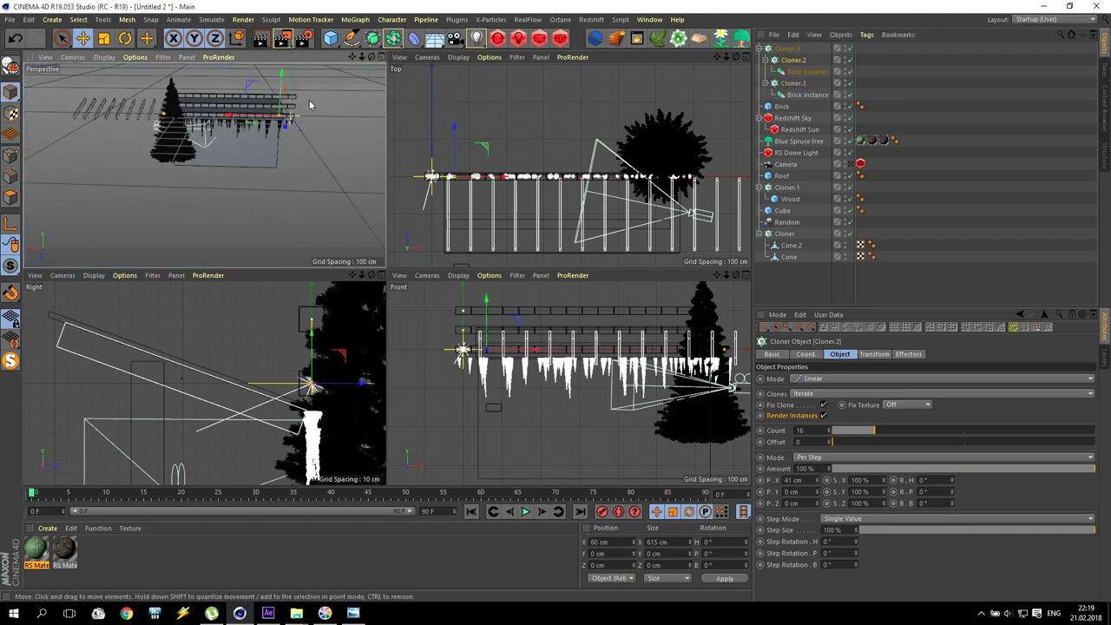
pyautogui.scroll(3, 190, 113)
pyautogui.scroll(-6, 189, 113)
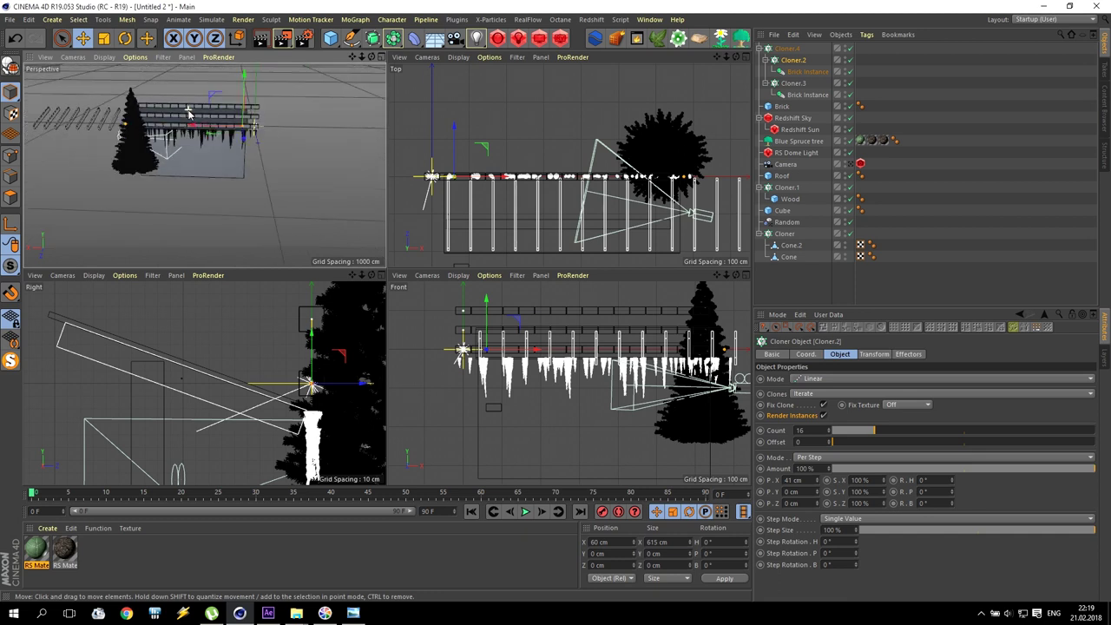
pyautogui.scroll(5, 150, 111)
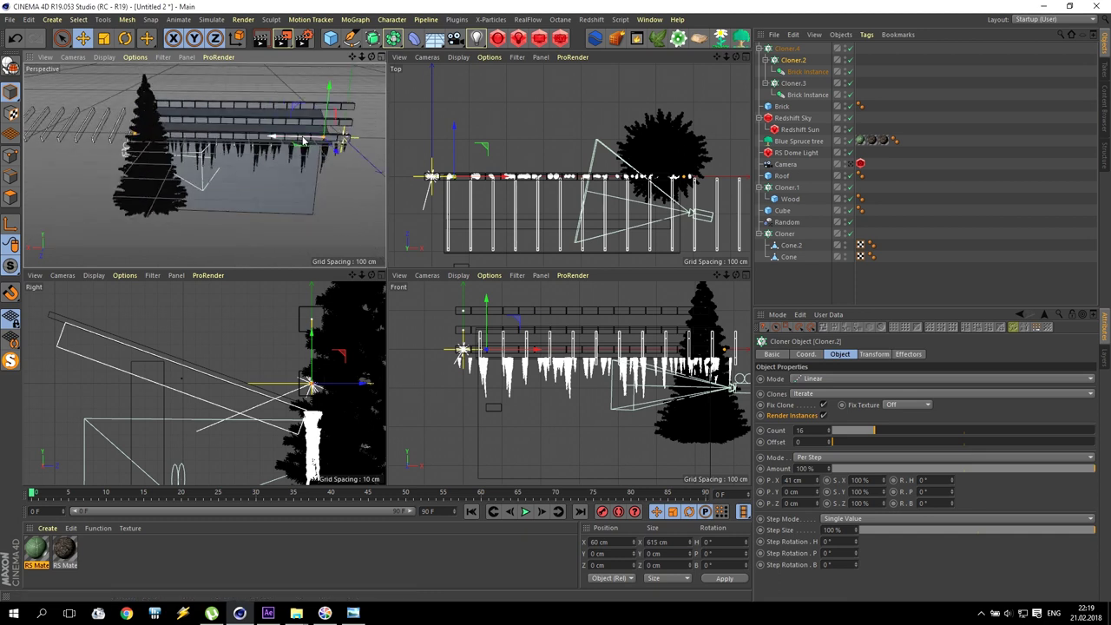
pyautogui.moveTo(352, 57); pyautogui.dragTo(418, 128)
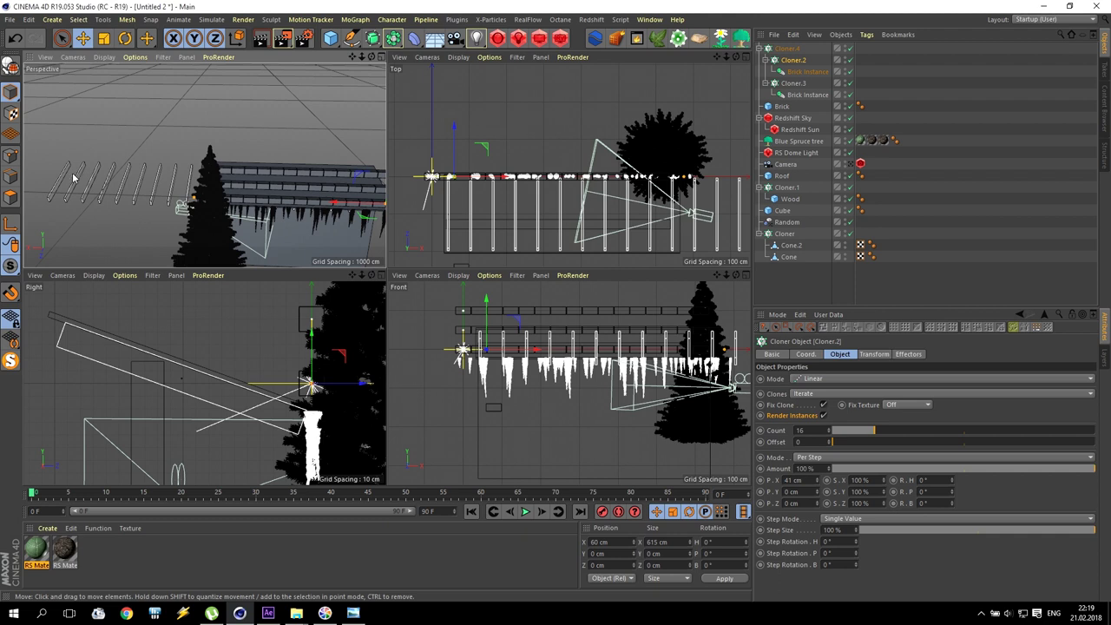
pyautogui.click(785, 189)
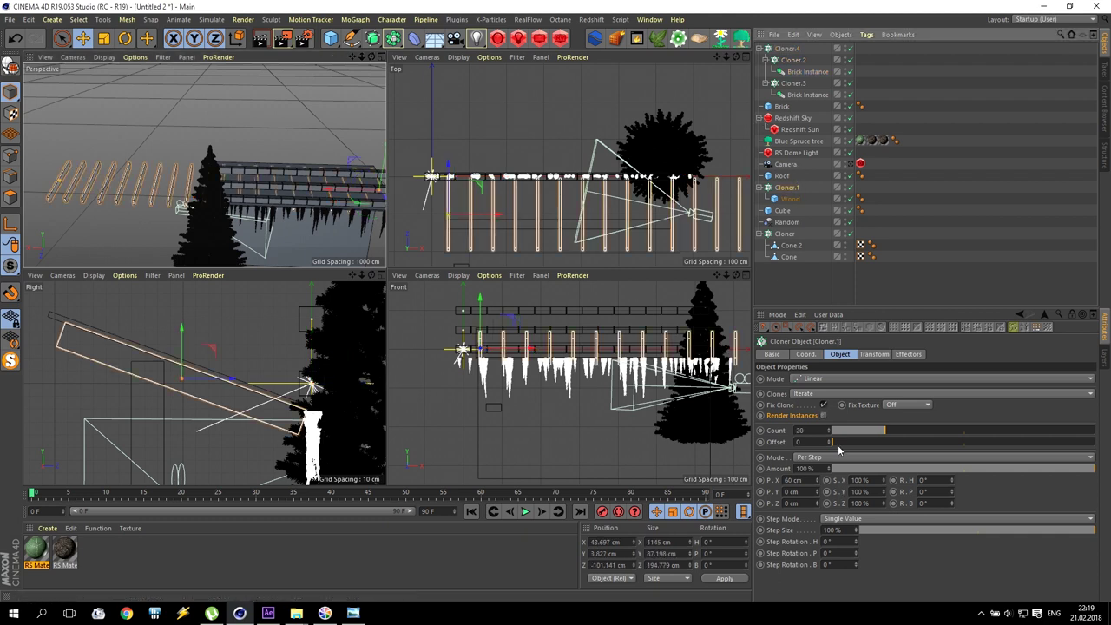
pyautogui.moveTo(882, 432); pyautogui.dragTo(861, 435)
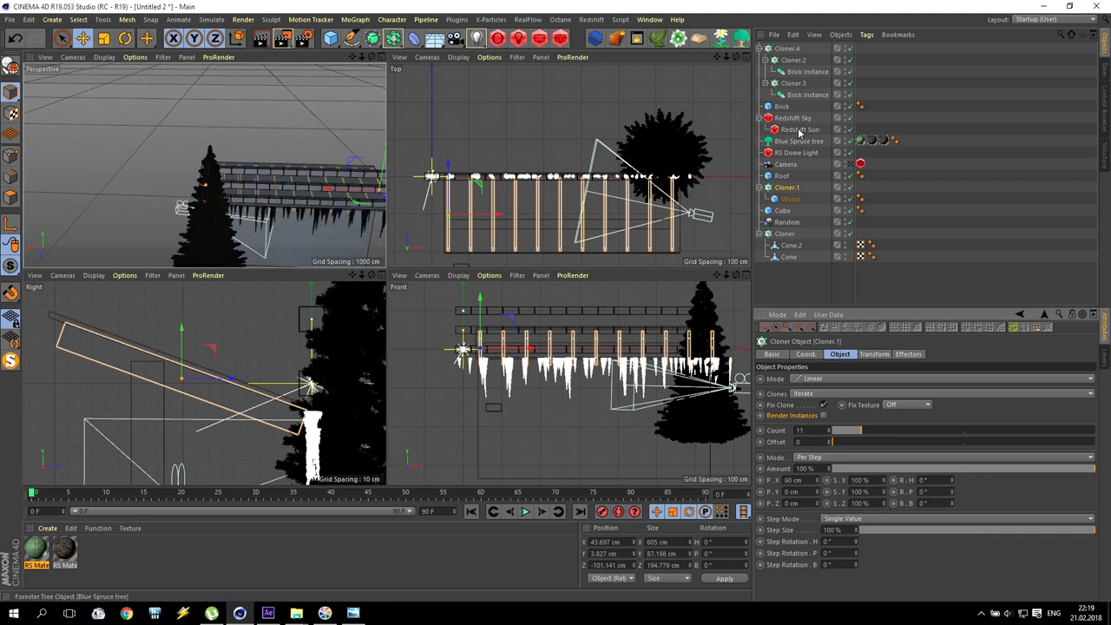
# Step: Disable Fix Clone on the parent brick cloner, try a per-step Y offset of 20 cm and settle on 21 cm
pyautogui.click(781, 49)
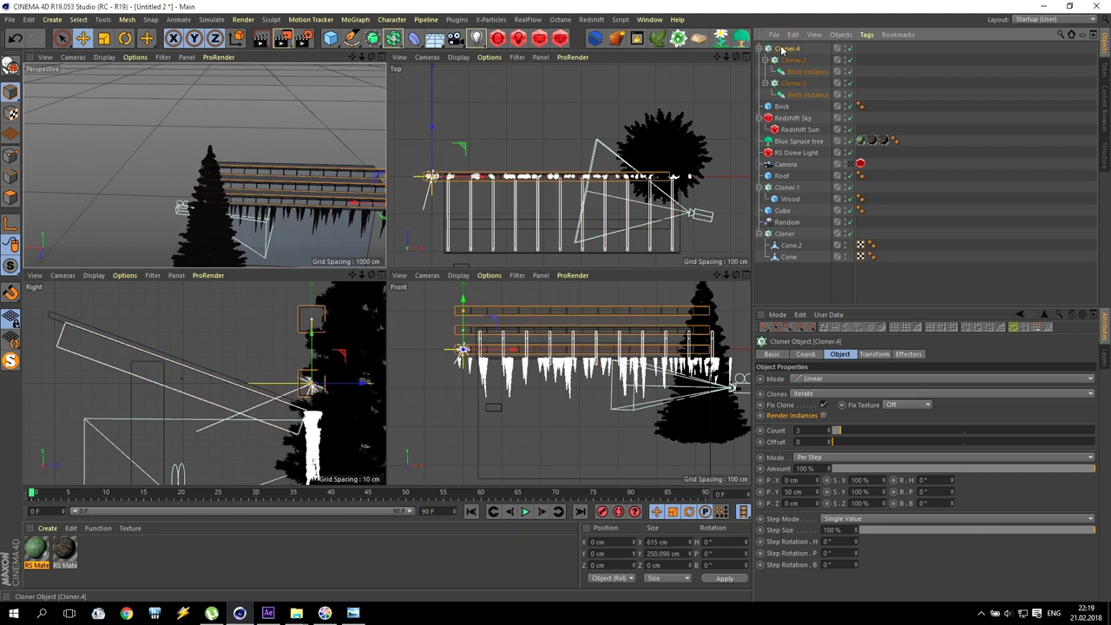
pyautogui.click(823, 405)
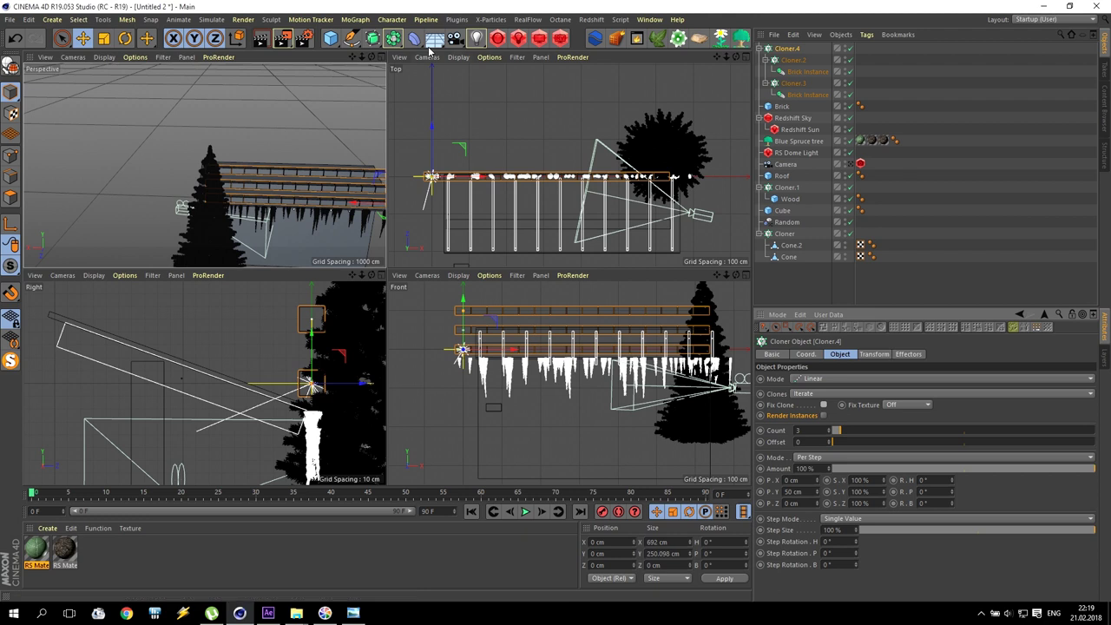
pyautogui.moveTo(353, 57); pyautogui.dragTo(197, 29)
pyautogui.scroll(5, 208, 171)
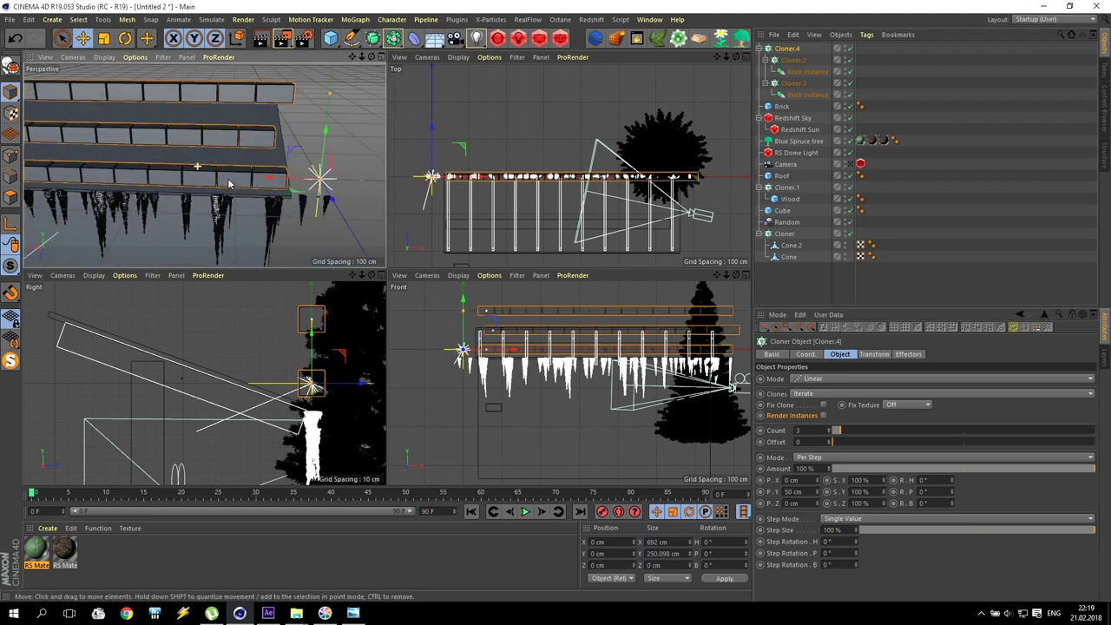
pyautogui.click(814, 492)
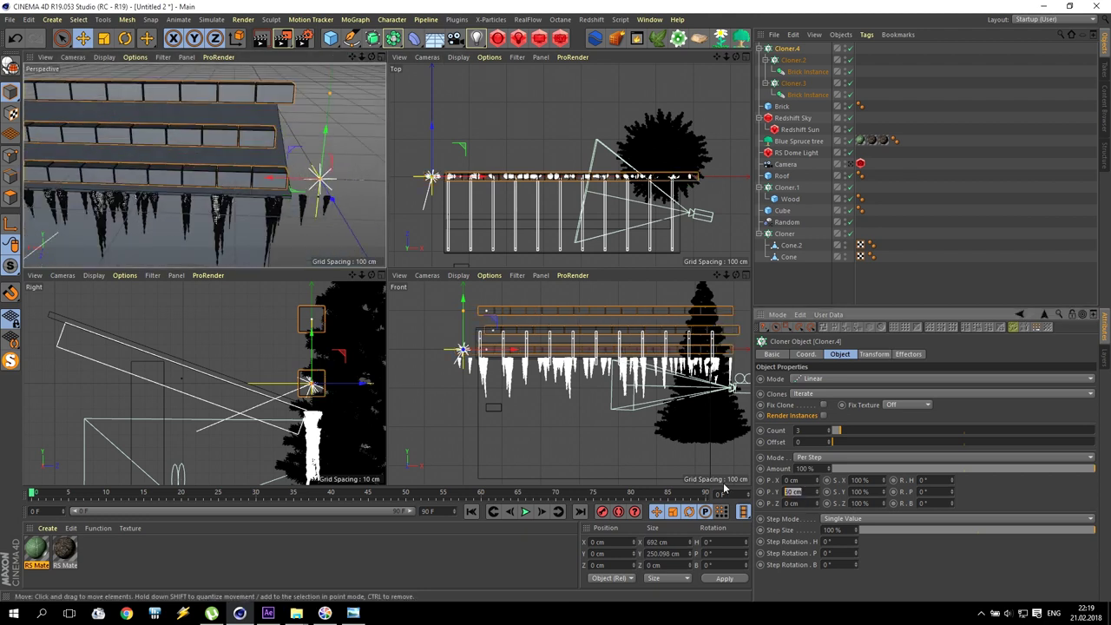
pyautogui.write('20')
pyautogui.press('Return')
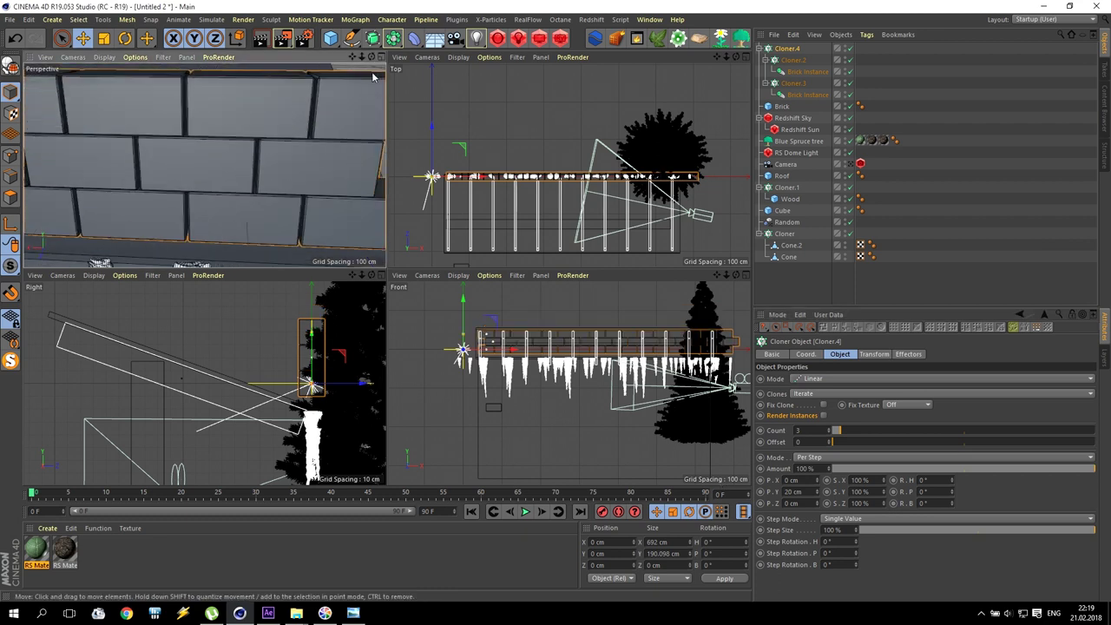
pyautogui.moveTo(371, 57); pyautogui.dragTo(379, 31)
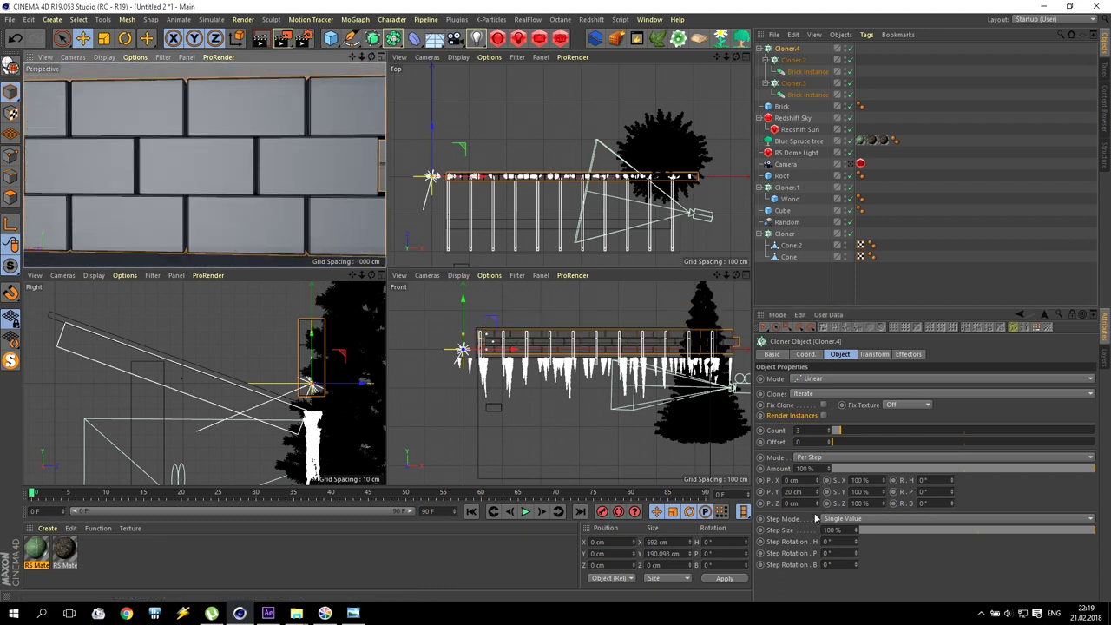
pyautogui.moveTo(803, 492); pyautogui.dragTo(777, 487)
pyautogui.write('2')
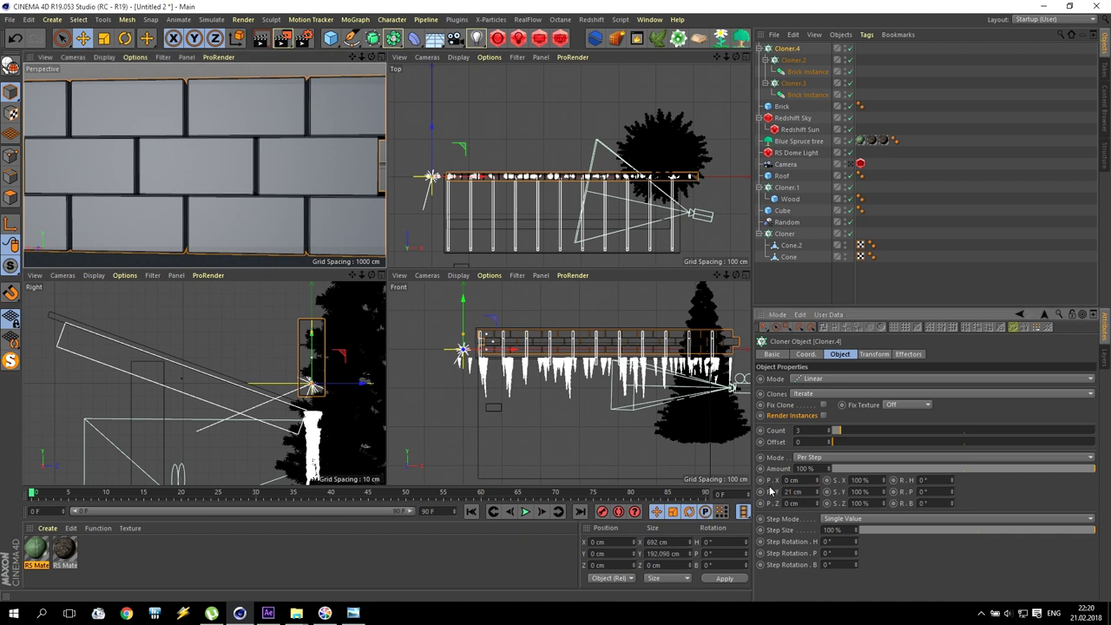
# Step: Set the parent brick cloner's count to 20 and move the wall down to about -300.3 cm in Y
pyautogui.scroll(-3, 270, 171)
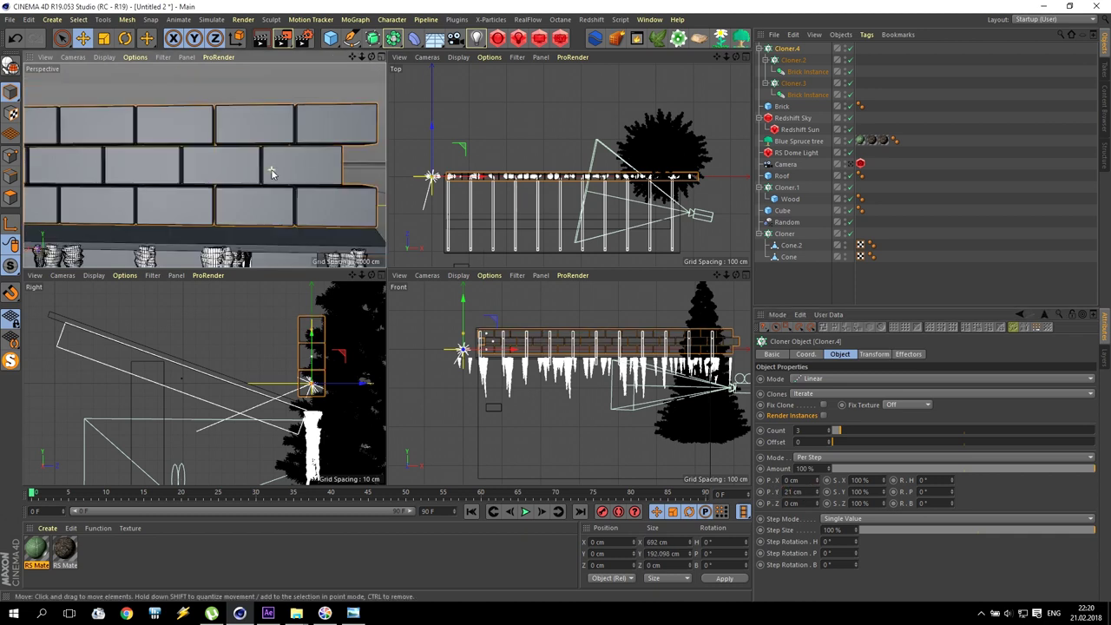
pyautogui.scroll(-2, 270, 174)
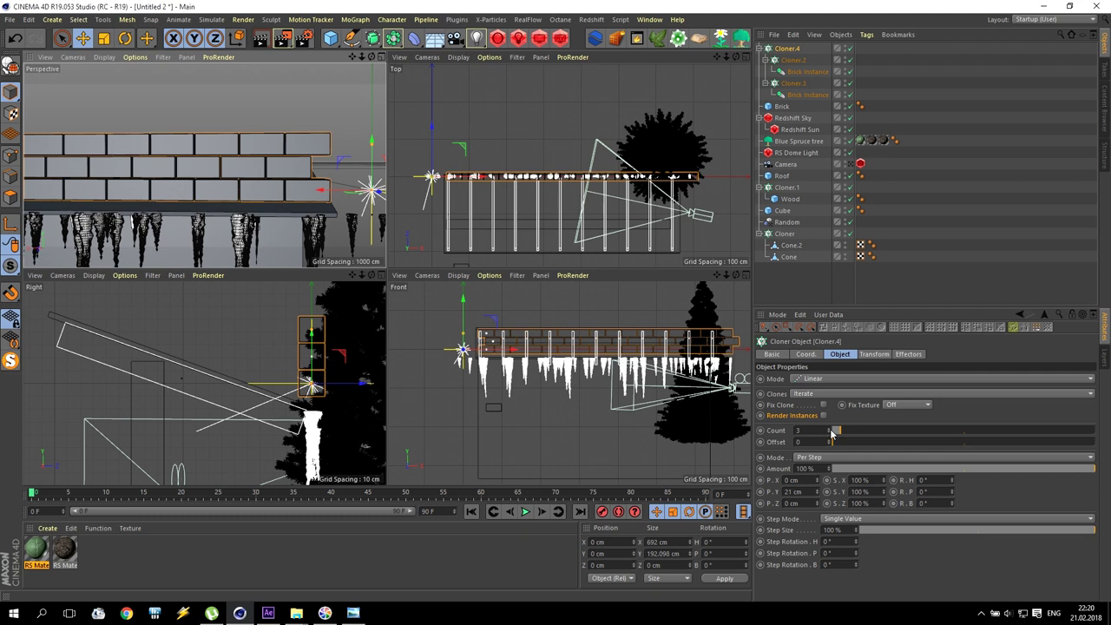
pyautogui.write('20')
pyautogui.press('Return')
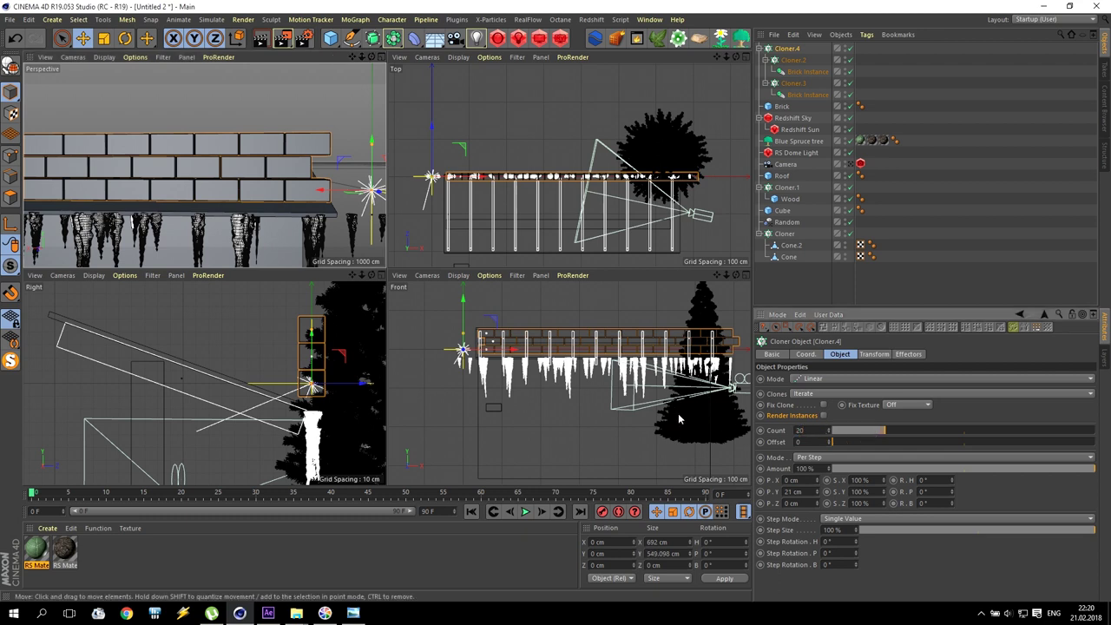
pyautogui.scroll(-3, 621, 388)
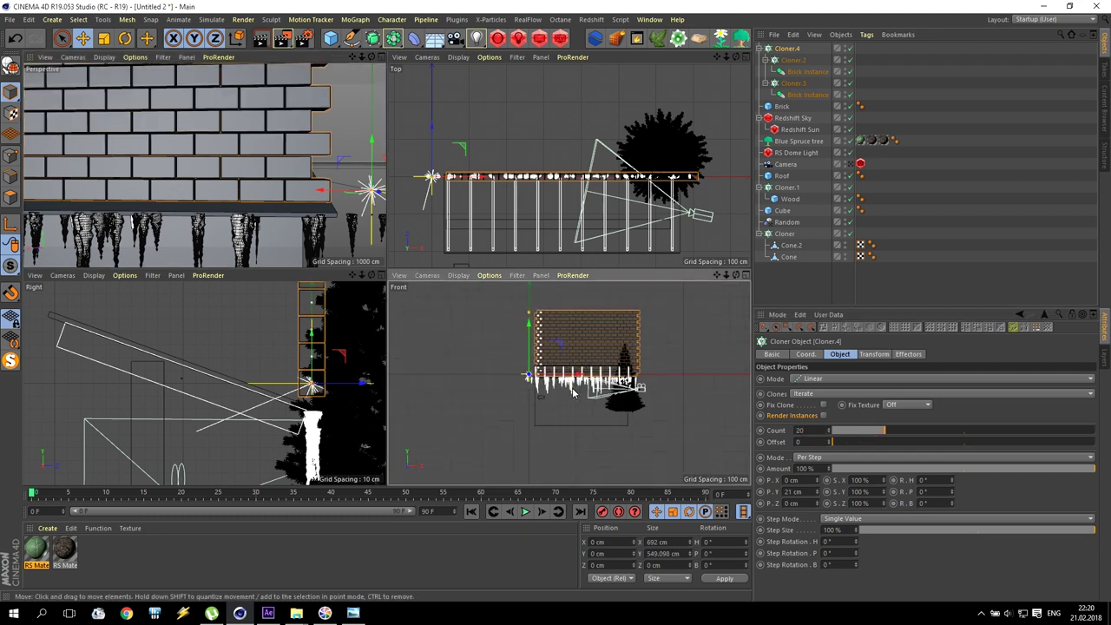
pyautogui.moveTo(523, 334); pyautogui.dragTo(526, 390)
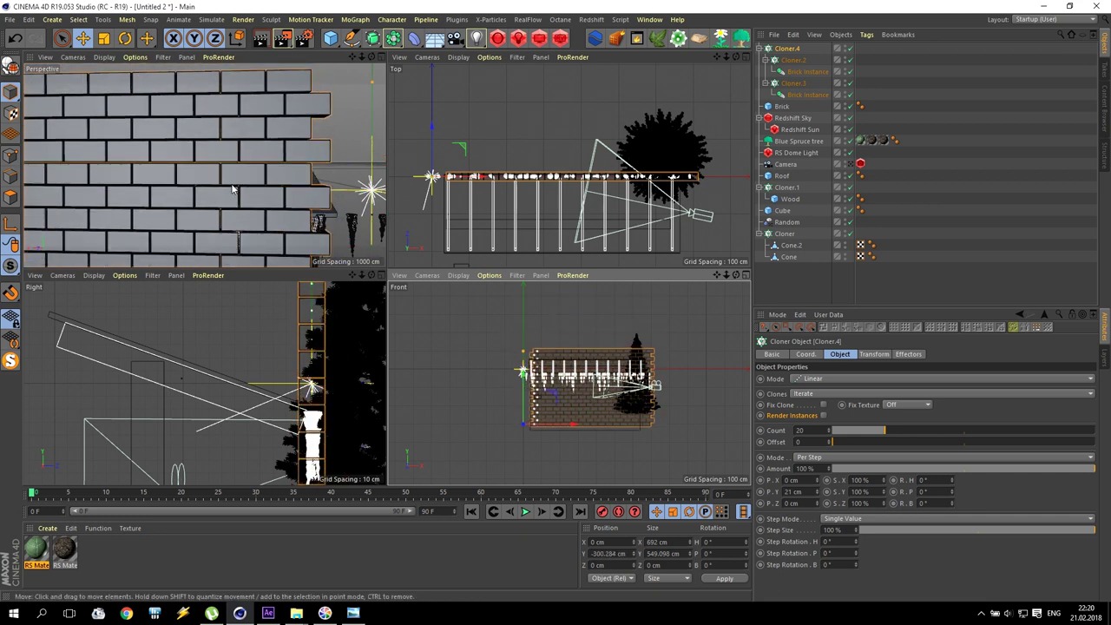
# Step: Activate the scene camera and move the brick wall back along the Z axis to about -124 cm, beneath the roof
pyautogui.press('F1')
pyautogui.click(850, 165)
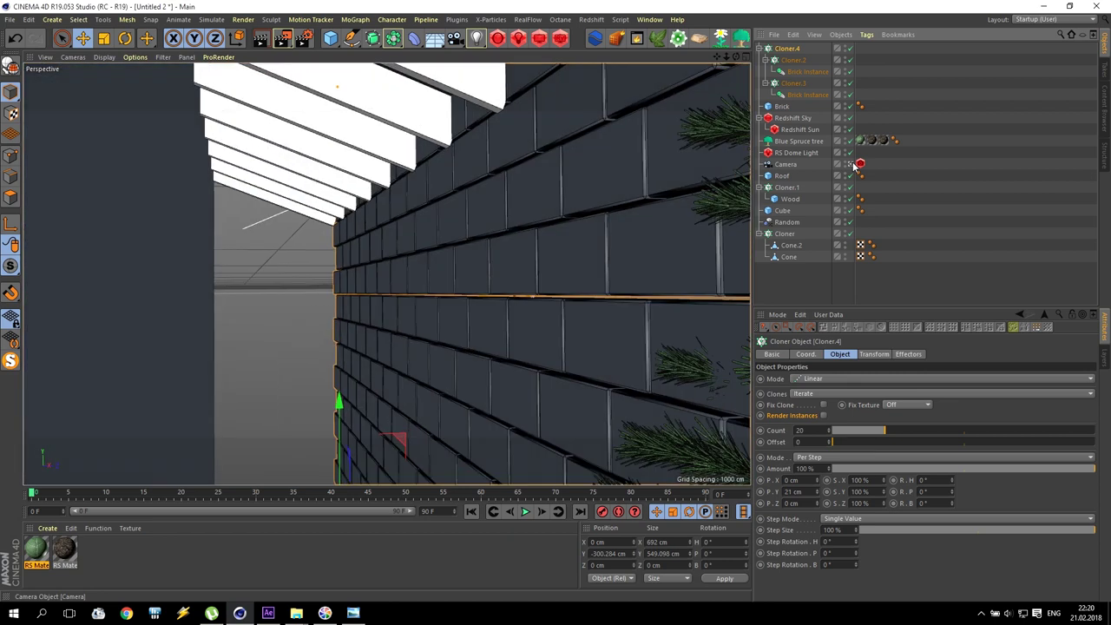
pyautogui.press('F5')
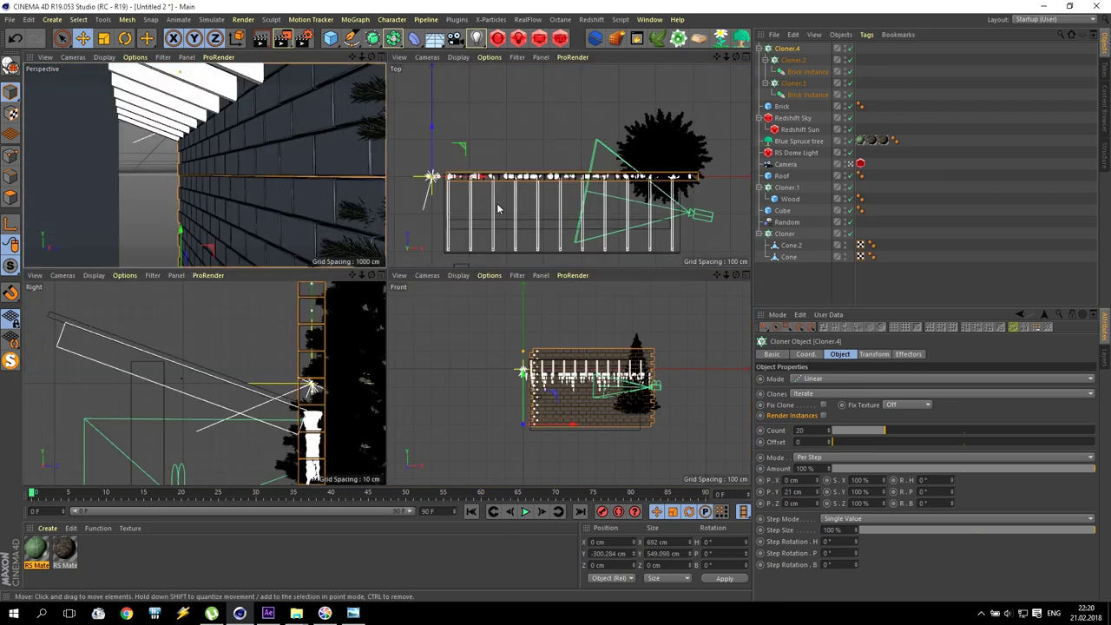
pyautogui.moveTo(432, 135); pyautogui.dragTo(436, 180)
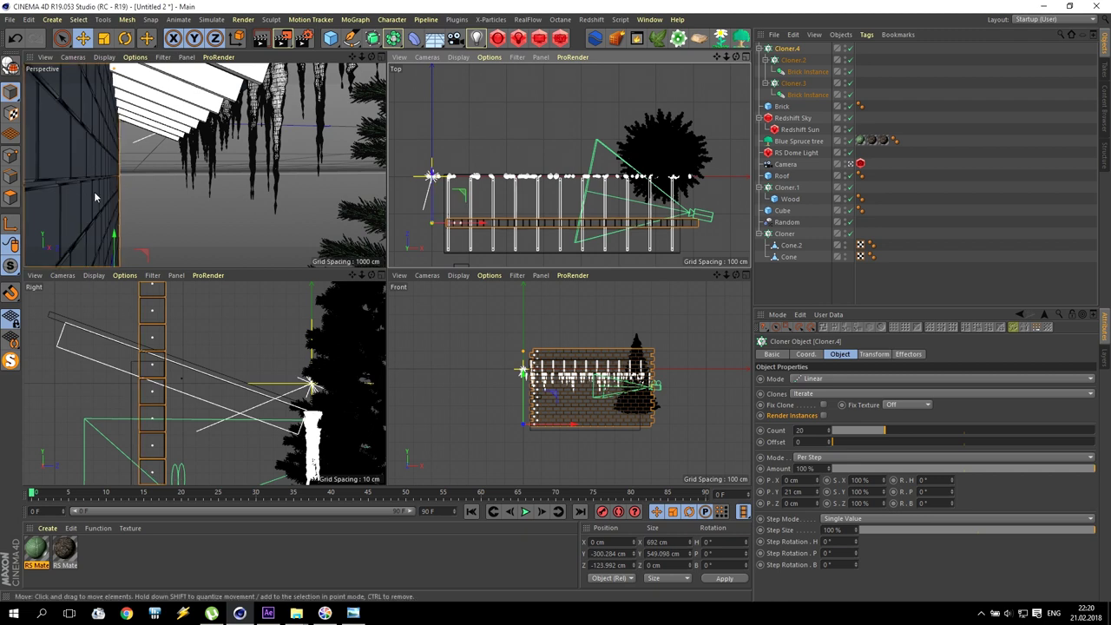
# Step: In the Right view, compare the brick wall with the Cube's face and nudge the wall to about -124.1 cm in Z
pyautogui.middleClick(165, 434)
pyautogui.scroll(5, 200, 429)
pyautogui.moveTo(716, 56); pyautogui.dragTo(391, 272)
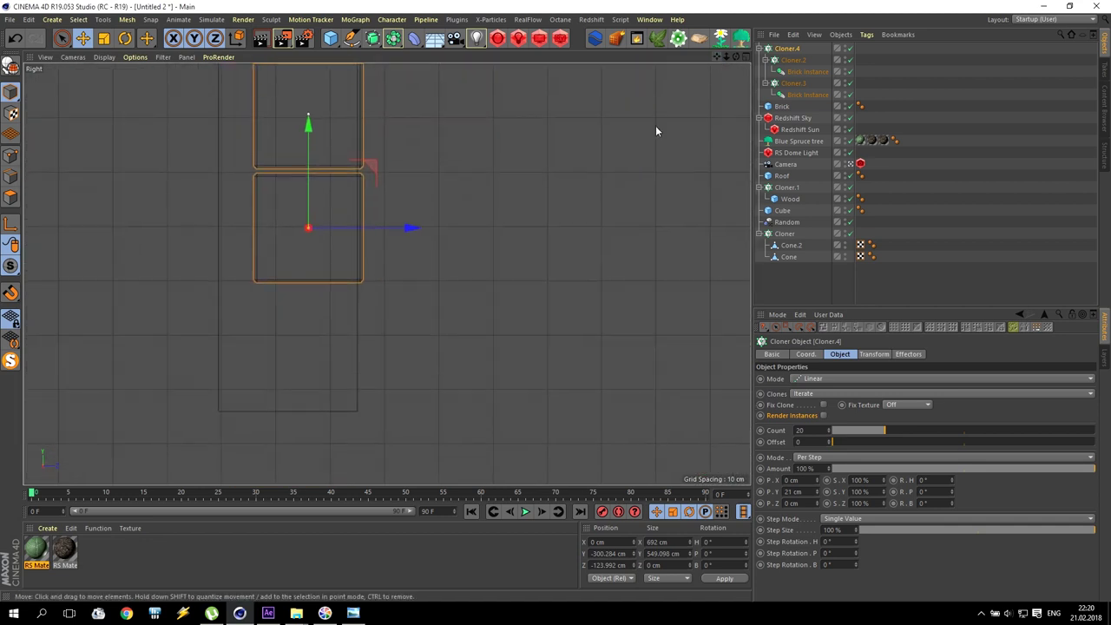
pyautogui.scroll(3, 373, 351)
pyautogui.click(305, 304)
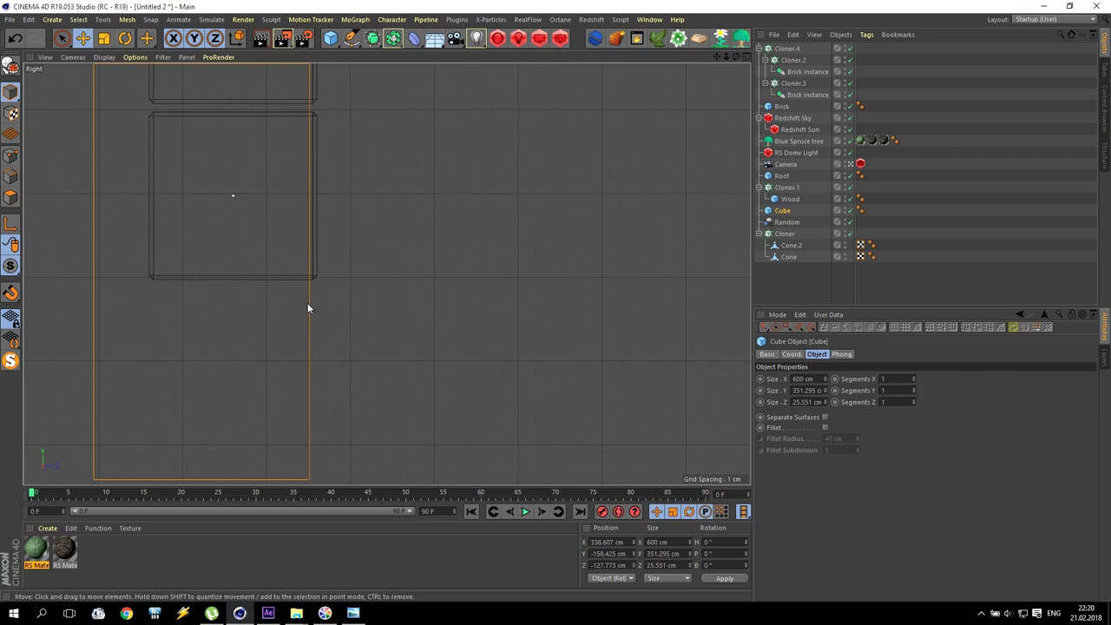
pyautogui.click(318, 231)
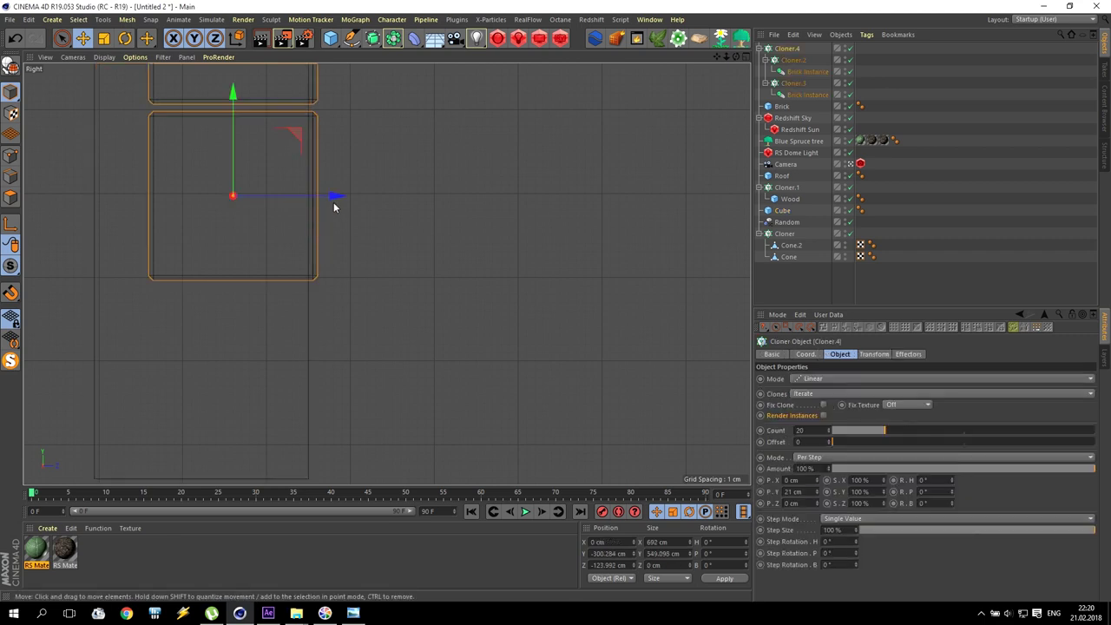
pyautogui.moveTo(333, 196); pyautogui.dragTo(333, 200)
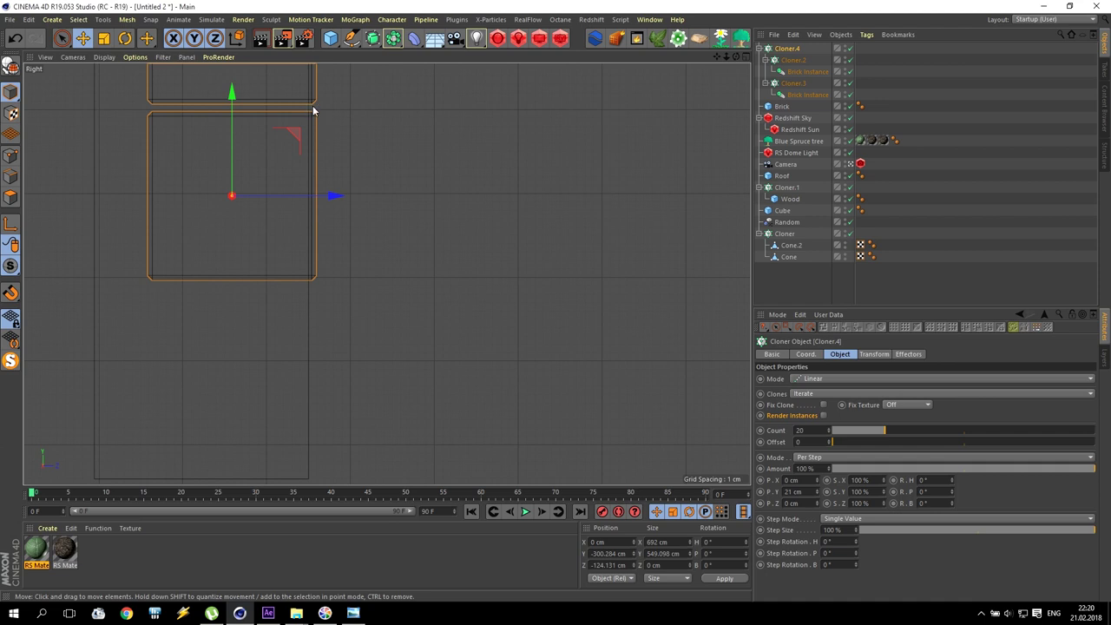
# Step: Return to the perspective view and add a MoGraph Random effector to the parent brick cloner
pyautogui.middleClick(307, 111)
pyautogui.middleClick(200, 176)
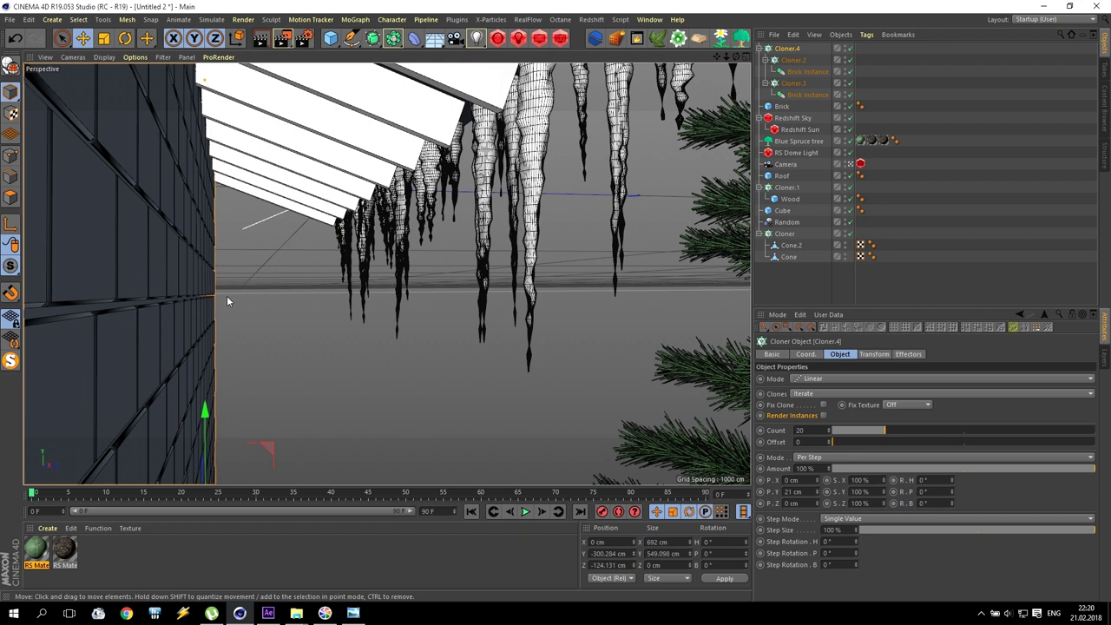
pyautogui.click(791, 49)
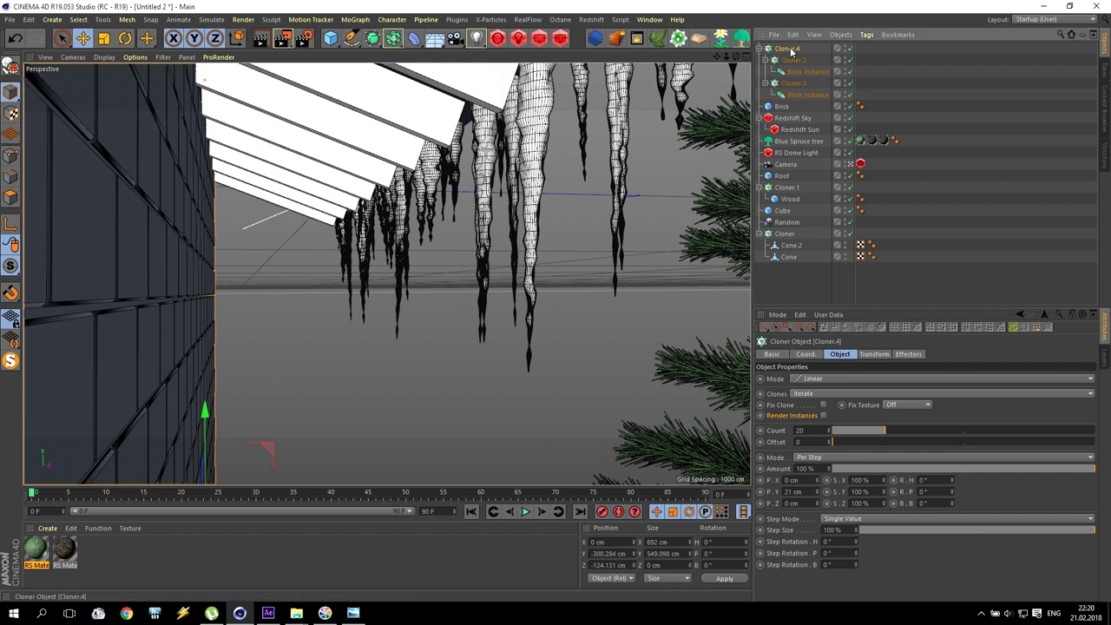
pyautogui.click(355, 19)
pyautogui.moveTo(376, 39)
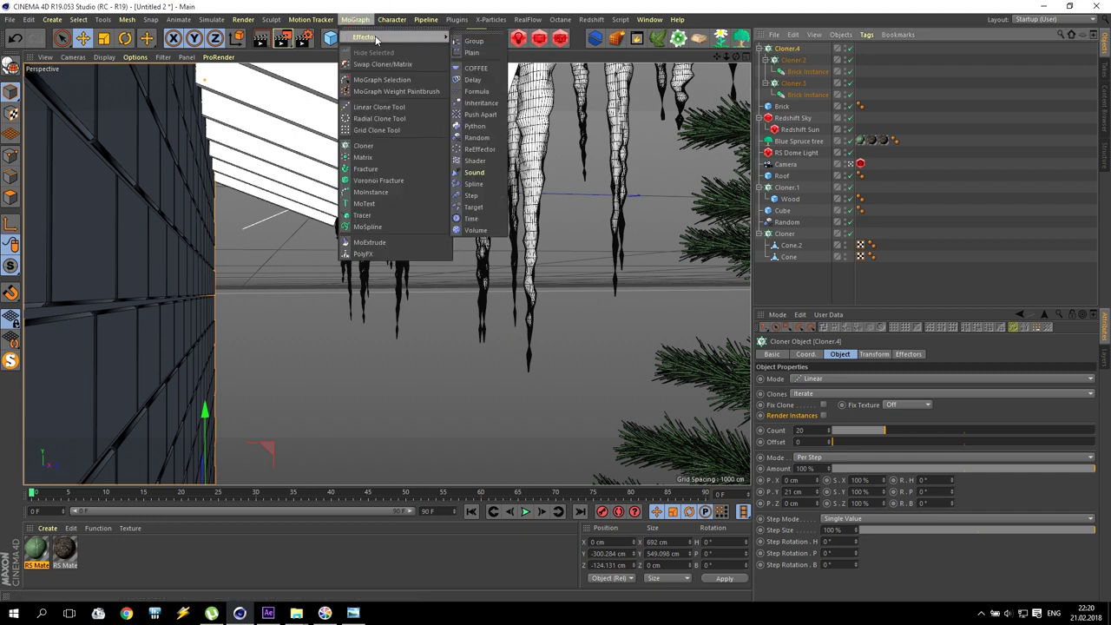
pyautogui.click(480, 139)
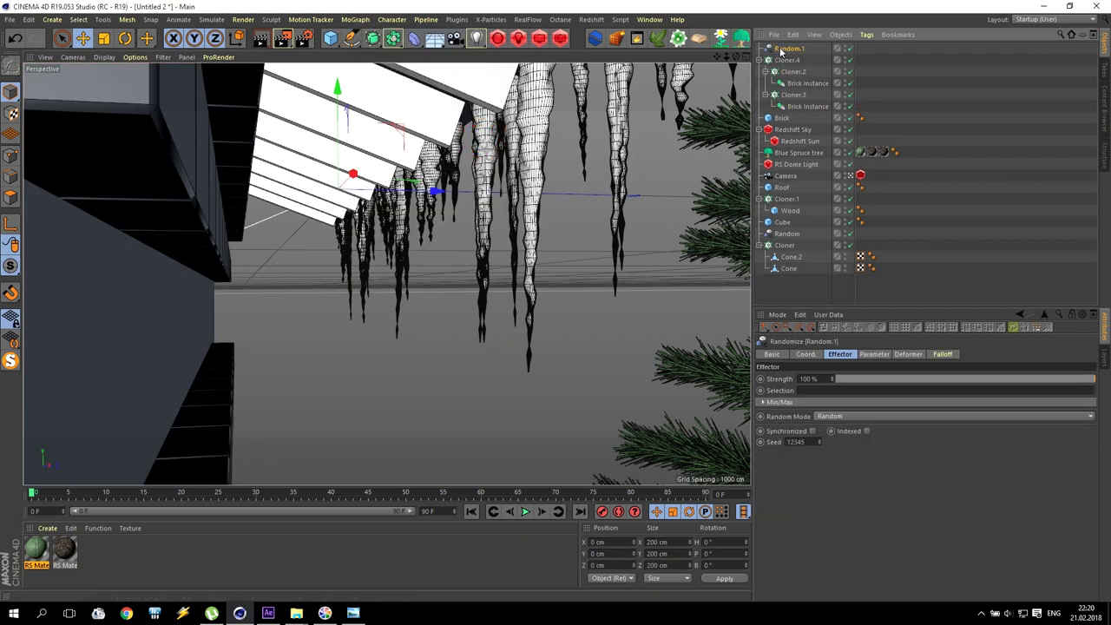
# Step: Set the new Random effector's position variation to 0.5 cm on X, Y and Z
pyautogui.click(874, 354)
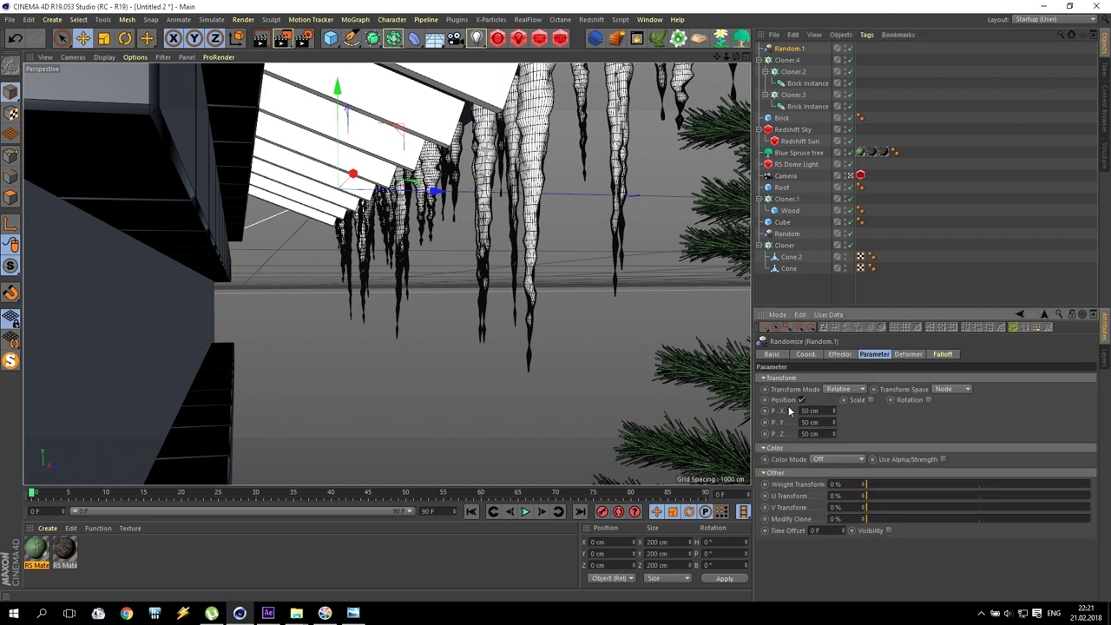
pyautogui.click(823, 411)
pyautogui.write('0.5')
pyautogui.press('Tab')
pyautogui.write('0.5')
pyautogui.press('Tab')
pyautogui.write('0.5')
pyautogui.press('Return')
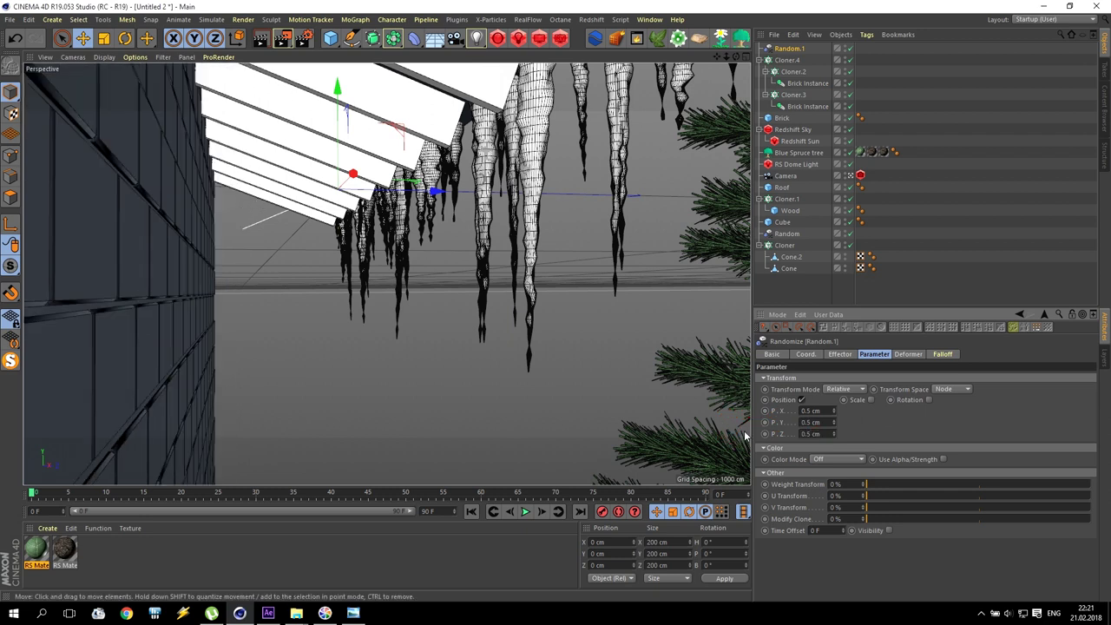
# Step: Reduce the brick Random effector's position variation to 0.2 cm on all three axes
pyautogui.moveTo(807, 410); pyautogui.dragTo(845, 433)
pyautogui.write('22')
pyautogui.press('Tab')
pyautogui.write('0.2')
pyautogui.press('Return')
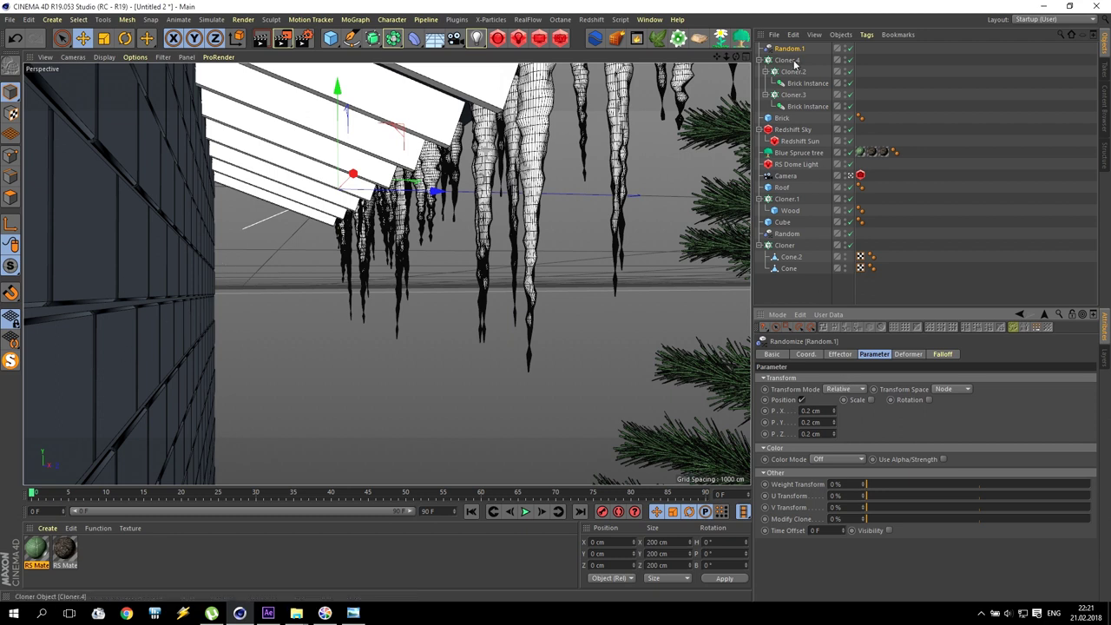
# Step: Remove the Random.1 effector from the parent brick cloner's effector list
pyautogui.click(787, 60)
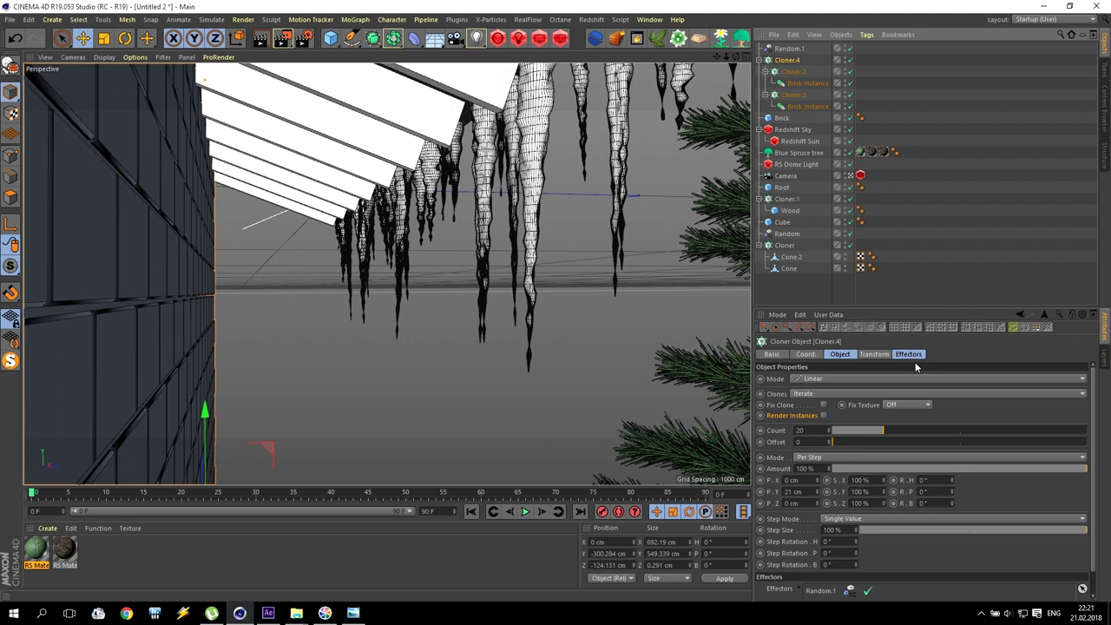
pyautogui.click(908, 354)
pyautogui.click(825, 381)
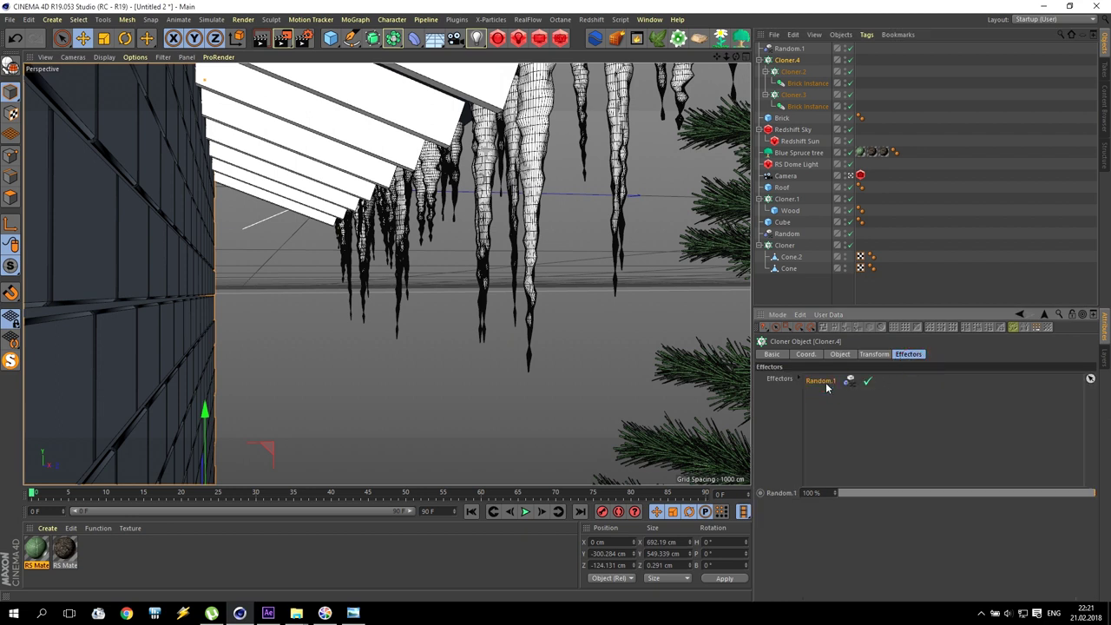
pyautogui.press('Delete')
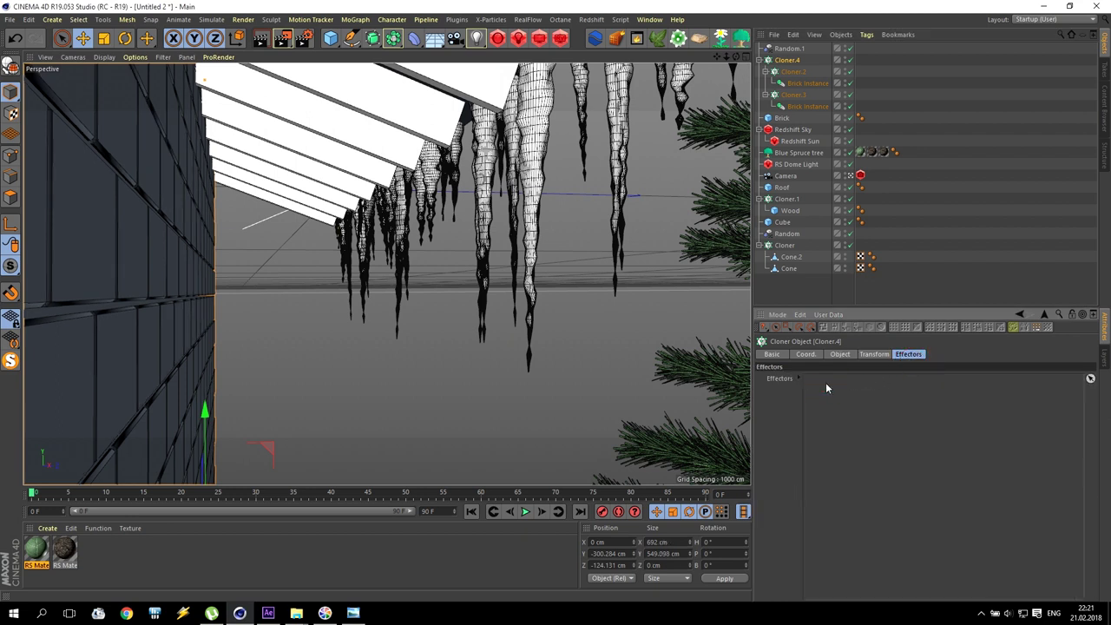
# Step: Assign the Random.1 effector to both child brick cloners, Cloner.2 and Cloner.3
pyautogui.click(792, 72)
pyautogui.click(798, 72)
pyautogui.click(788, 97)
pyautogui.moveTo(790, 49); pyautogui.dragTo(894, 458)
pyautogui.click(789, 74)
pyautogui.moveTo(791, 50); pyautogui.dragTo(872, 481)
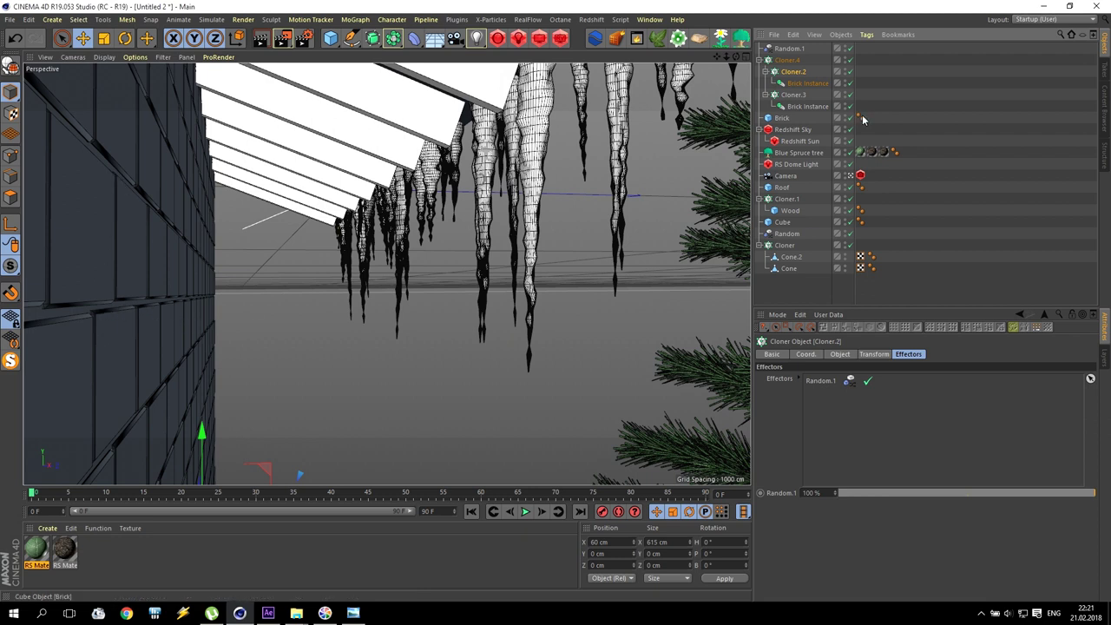
# Step: Try a position variation of 0.3 cm on X, Y and Z in Random.1
pyautogui.click(791, 50)
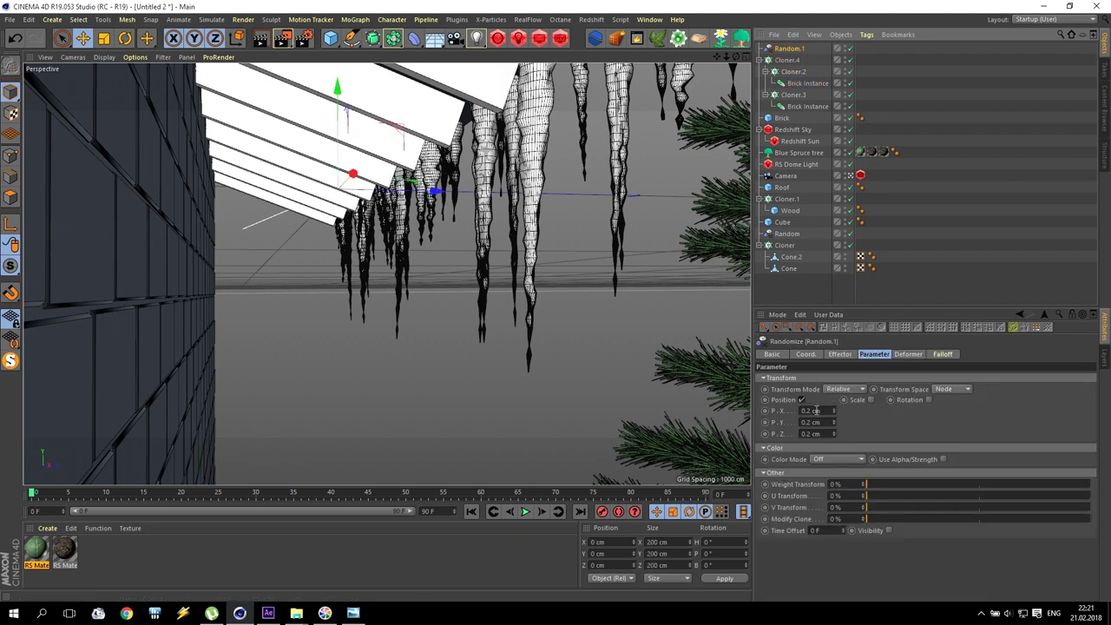
pyautogui.moveTo(833, 411); pyautogui.dragTo(726, 405)
pyautogui.write('0.3')
pyautogui.moveTo(829, 423); pyautogui.dragTo(684, 431)
pyautogui.write('0.30.3')
pyautogui.press('Return')
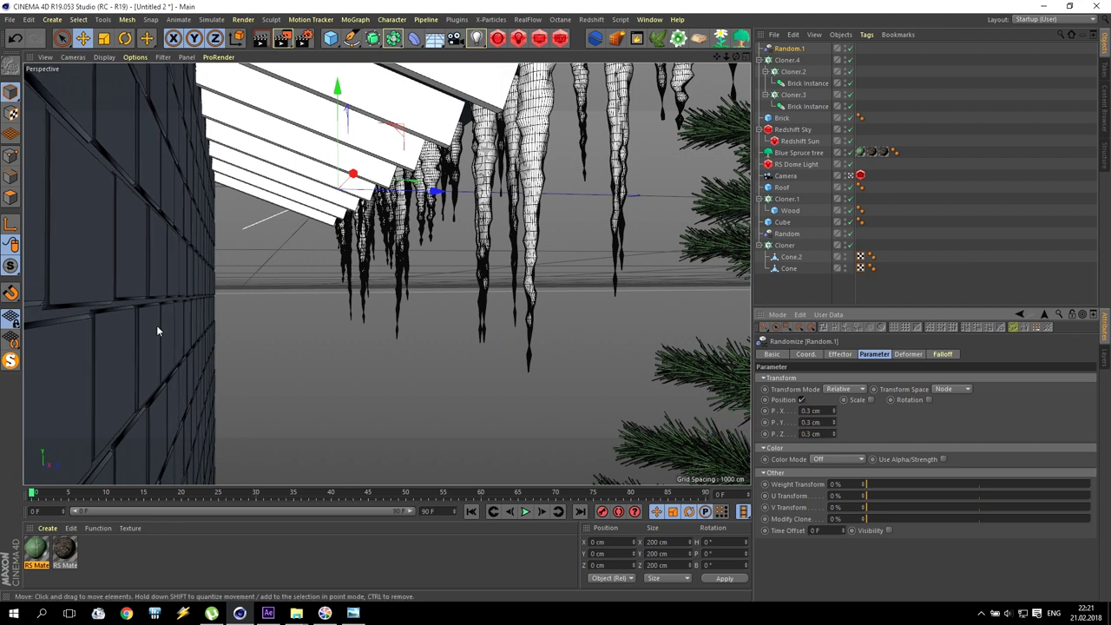
# Step: Set Random.1's X, Y and Z position variation back to 0.2 cm
pyautogui.click(807, 411)
pyautogui.moveTo(808, 422); pyautogui.dragTo(824, 422)
pyautogui.write('2')
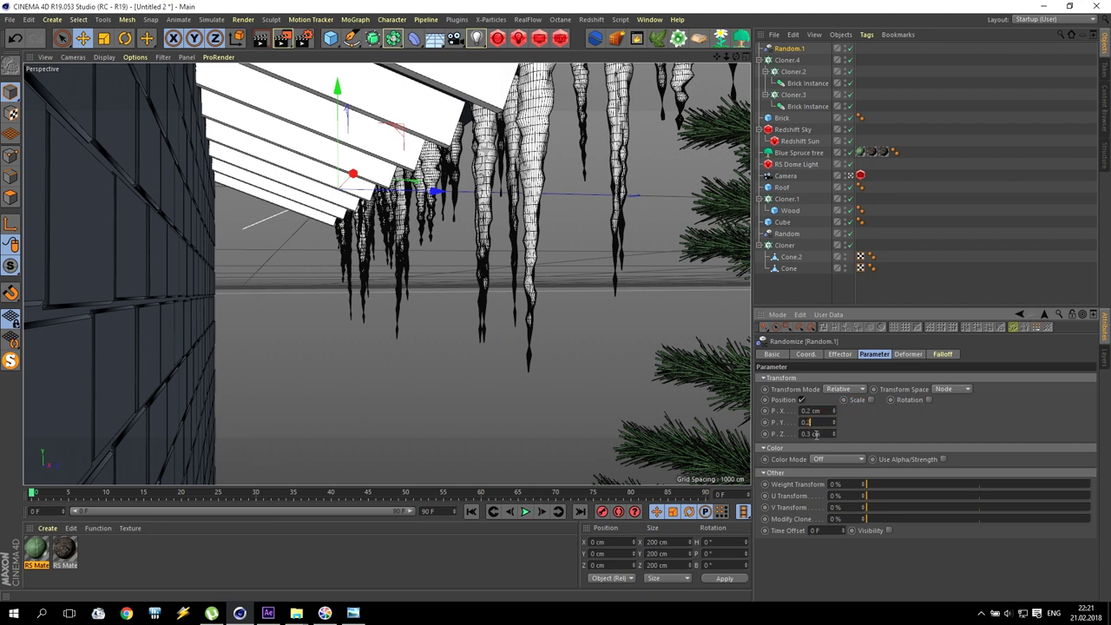
pyautogui.click(806, 433)
pyautogui.write('0.2')
pyautogui.press('Return')
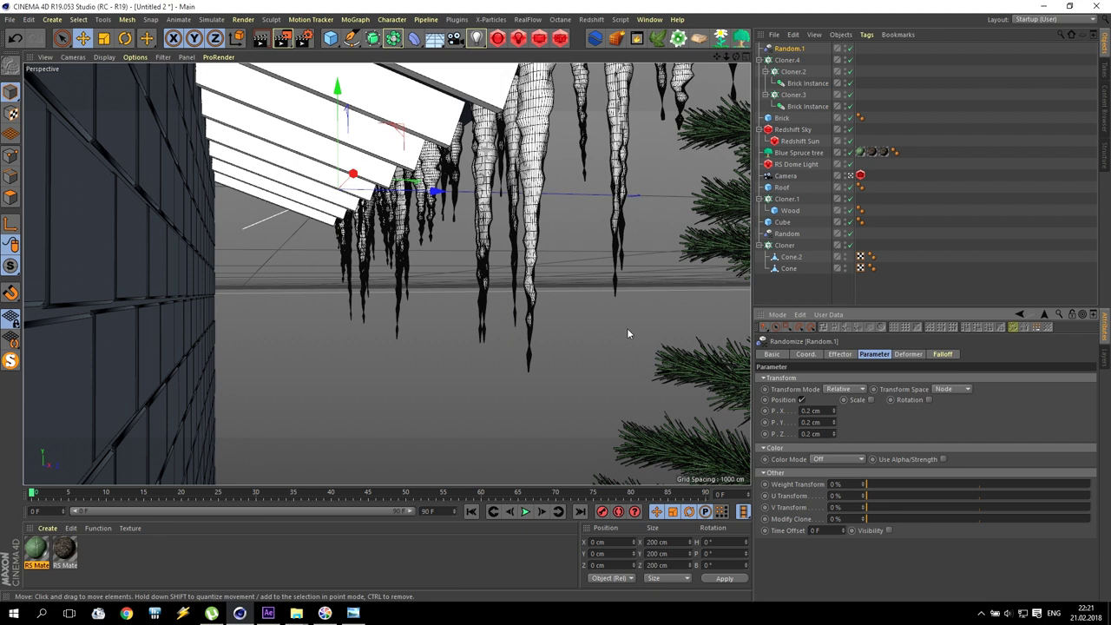
# Step: Enable Rotation in Random.1 and set the H, P and B variation to 0.2°
pyautogui.click(928, 399)
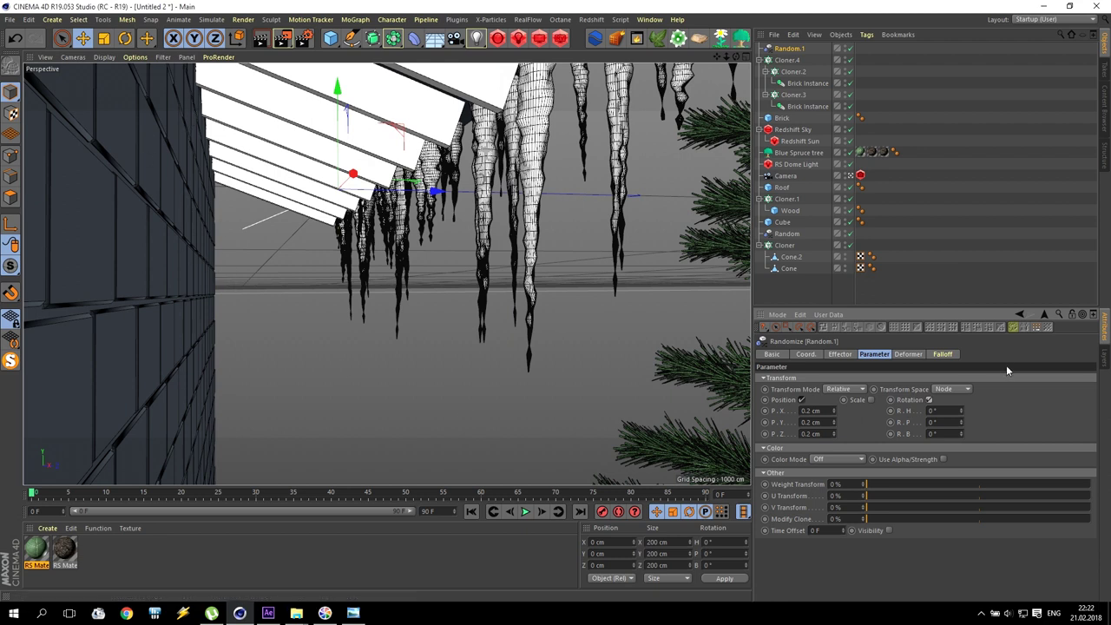
pyautogui.doubleClick(936, 410)
pyautogui.write('0.2')
pyautogui.press('Tab')
pyautogui.write('0.2')
pyautogui.press('Tab')
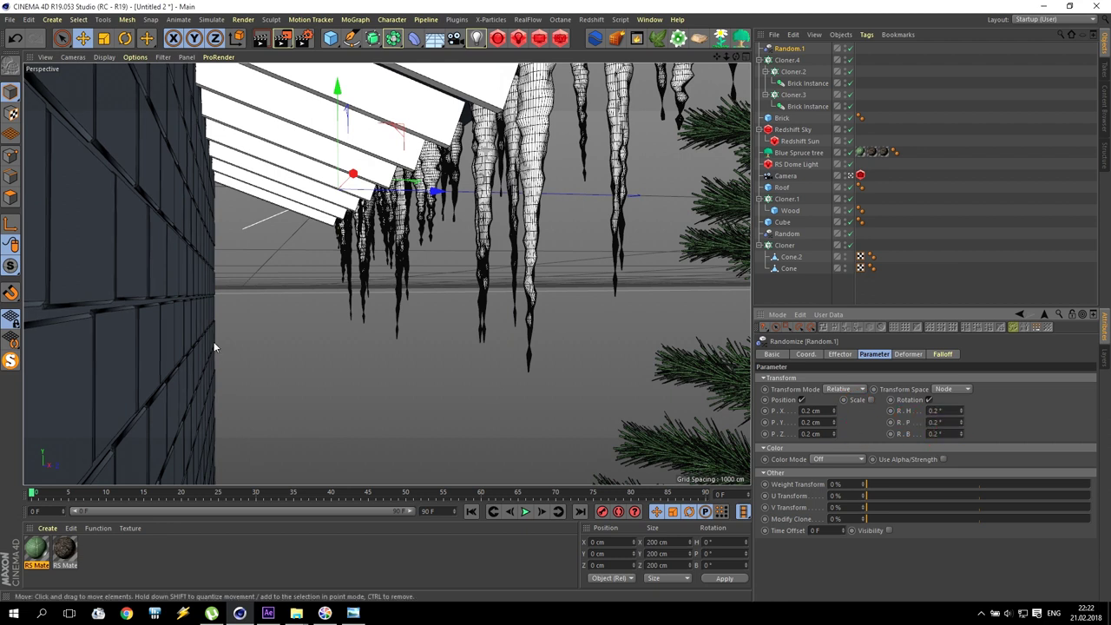
# Step: Increase Random.1's H, P and B rotation variation to 0.5°
pyautogui.moveTo(960, 416); pyautogui.dragTo(881, 433)
pyautogui.write('0.5')
pyautogui.press('Return')
pyautogui.write('.5')
pyautogui.press('Return')
pyautogui.write('.5')
pyautogui.press('Return')
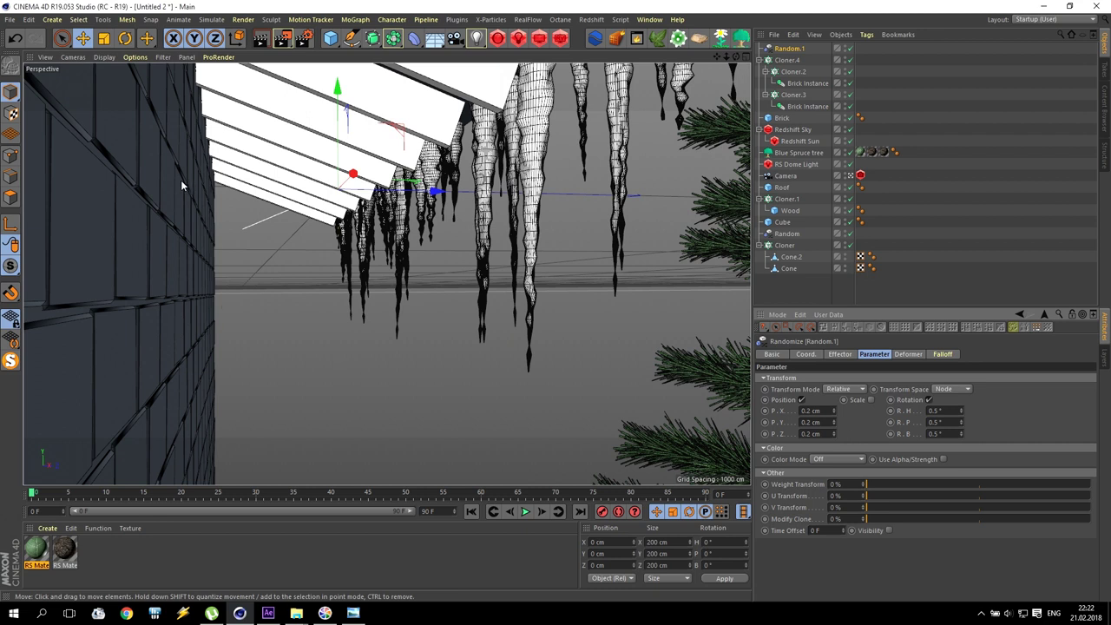
# Step: Examine the brick offsets and tilts up close in the Front view, then return to the perspective view
pyautogui.middleClick(233, 300)
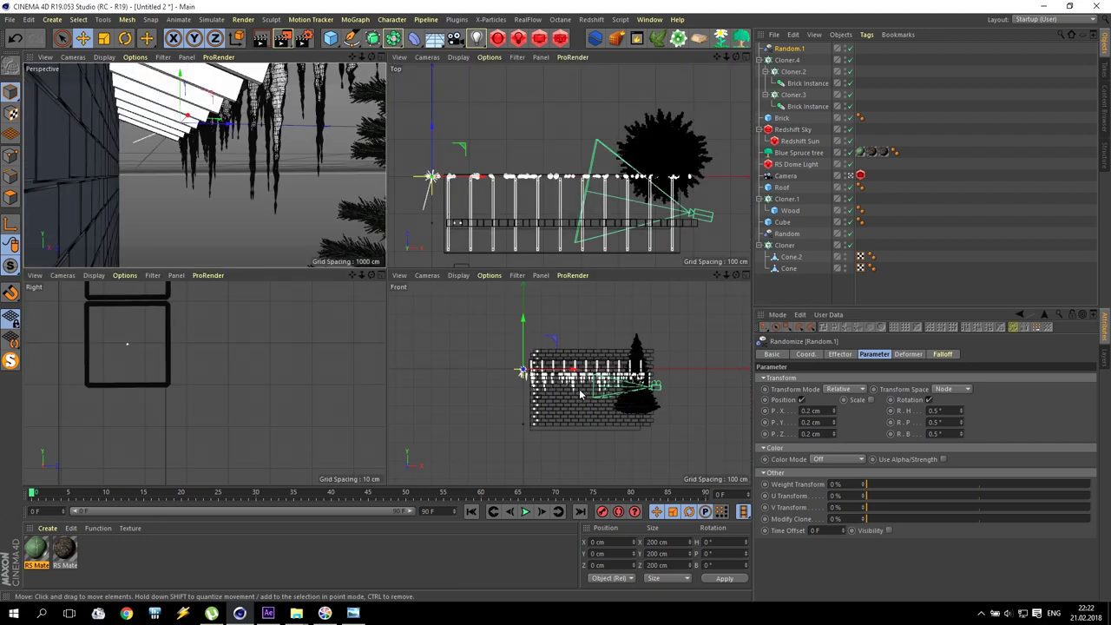
pyautogui.middleClick(433, 327)
pyautogui.scroll(10, 433, 327)
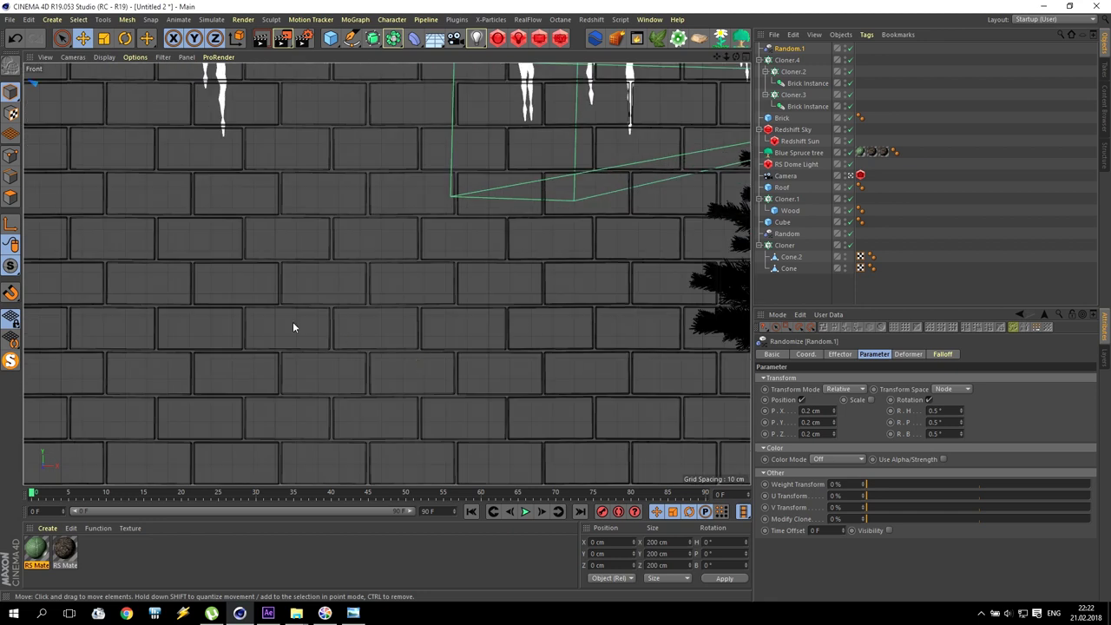
pyautogui.scroll(8, 240, 230)
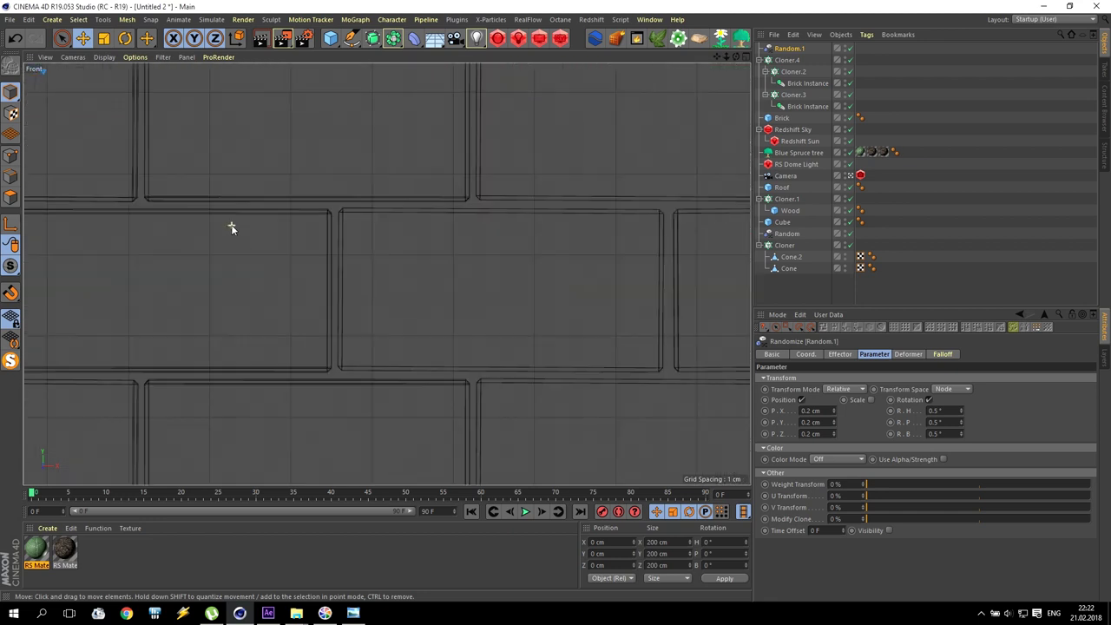
pyautogui.middleClick(400, 312)
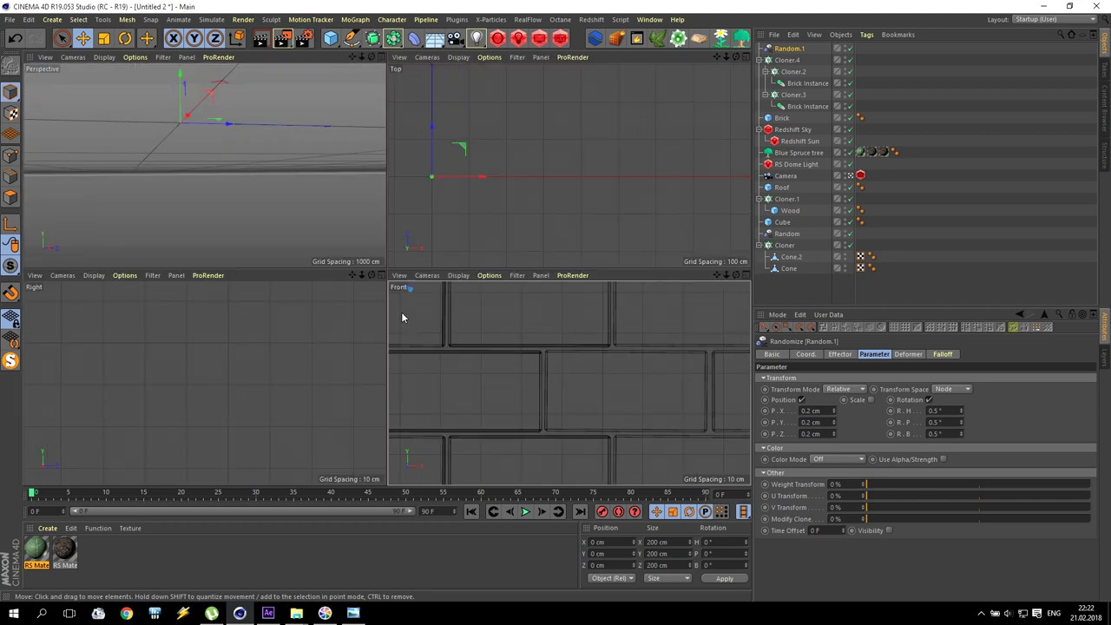
pyautogui.middleClick(154, 233)
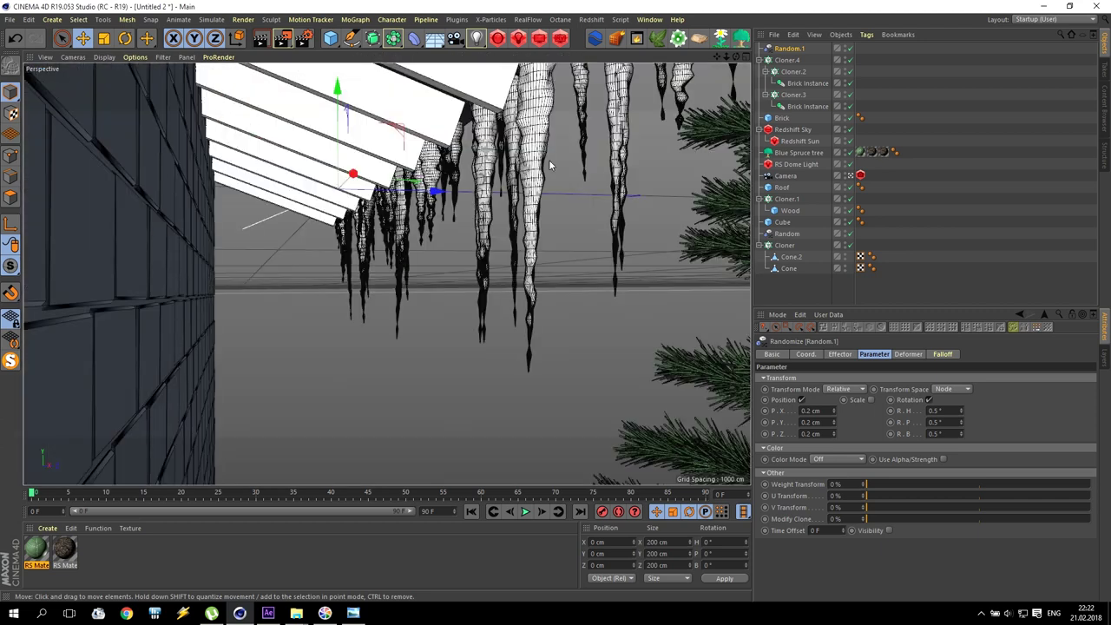
# Step: Open the Redshift RenderView, start rendering the scene and move the render window clear of the object list
pyautogui.click(560, 39)
pyautogui.click(128, 94)
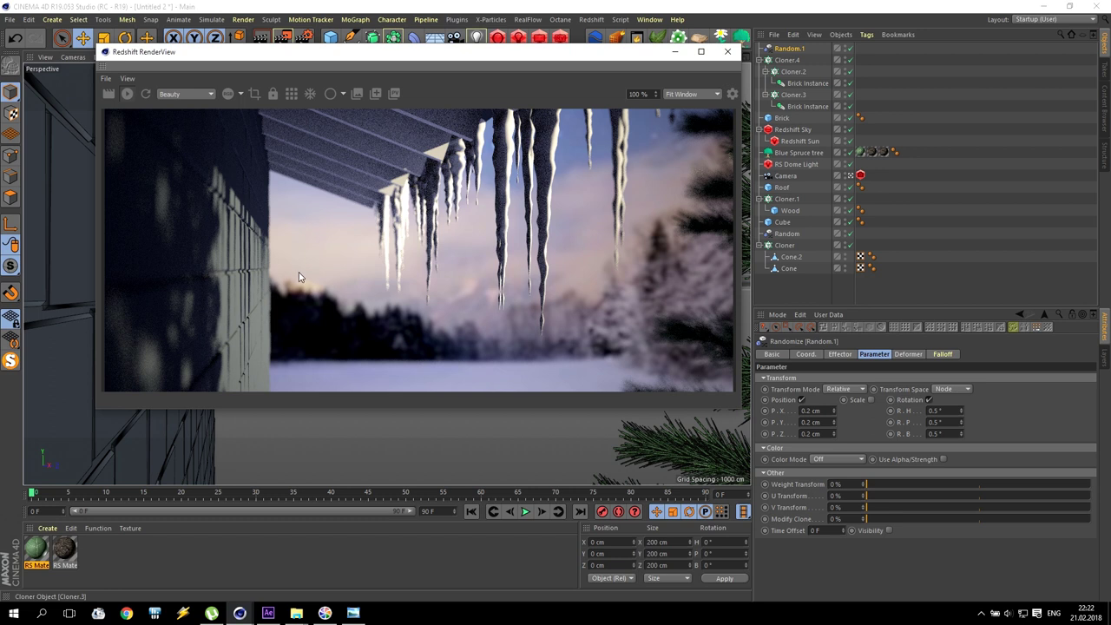
pyautogui.moveTo(583, 57); pyautogui.dragTo(551, 39)
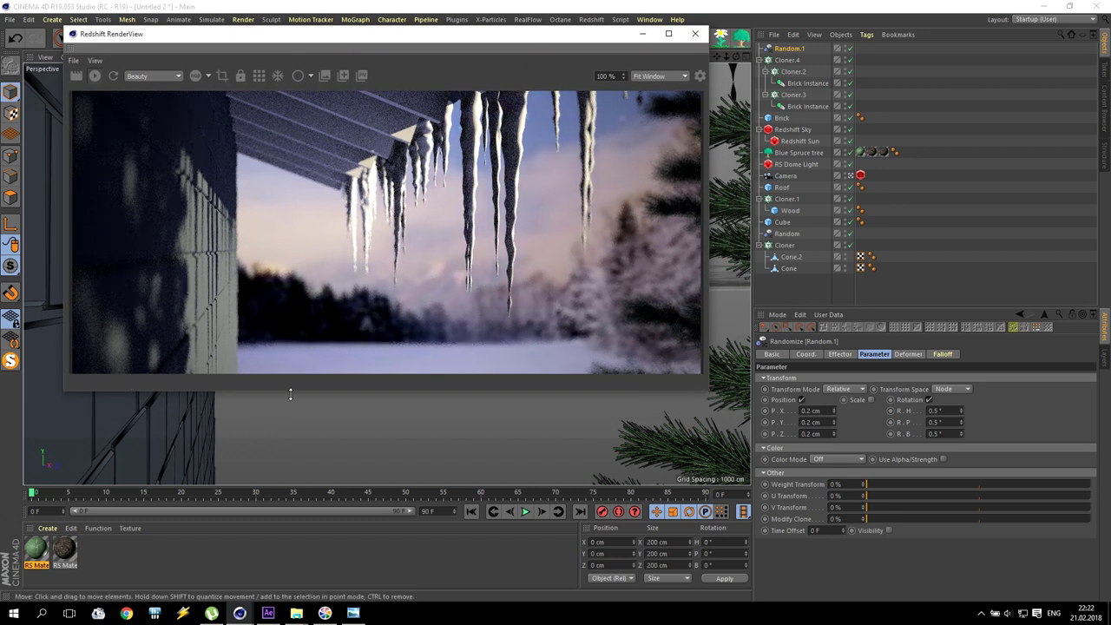
# Step: Create a new Redshift material and open its shader graph for editing
pyautogui.click(47, 527)
pyautogui.moveTo(81, 446)
pyautogui.moveTo(189, 444)
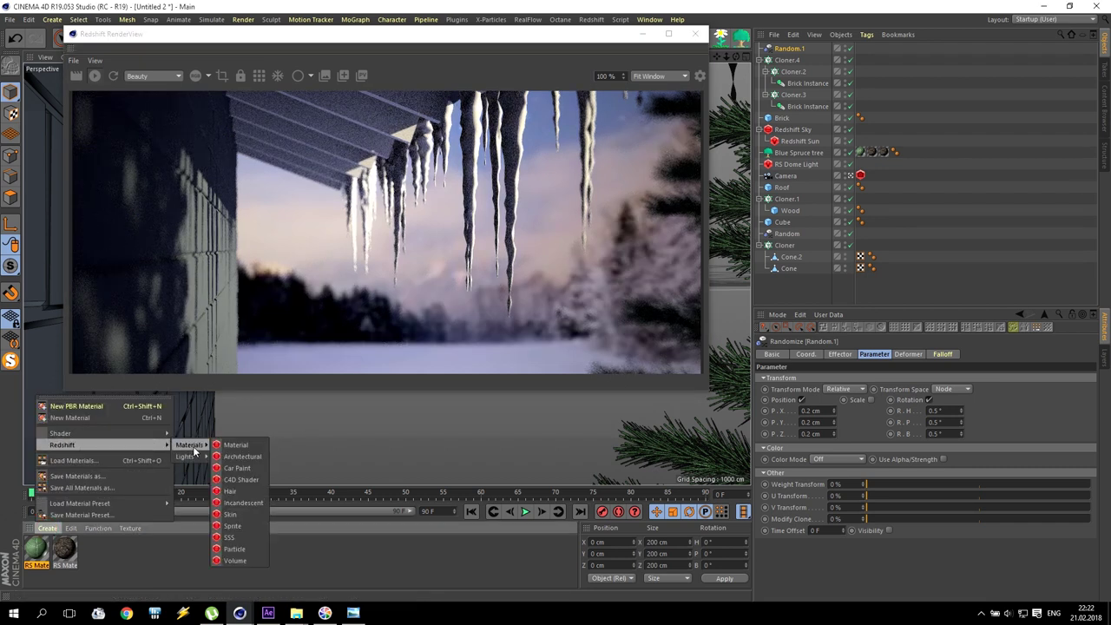
pyautogui.click(236, 445)
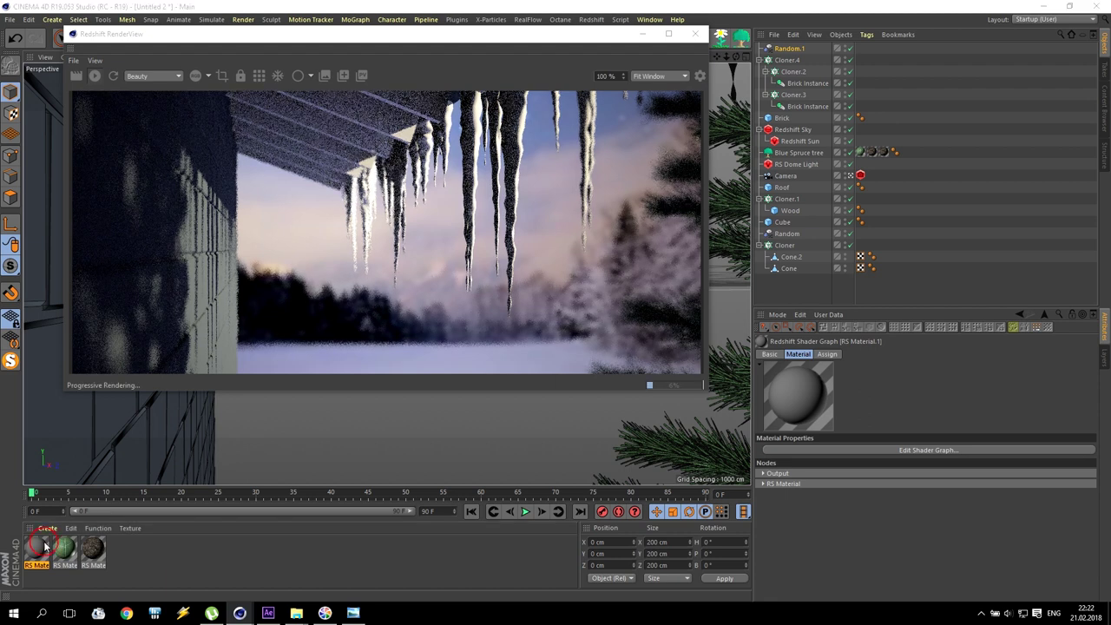
pyautogui.doubleClick(93, 548)
pyautogui.click(360, 126)
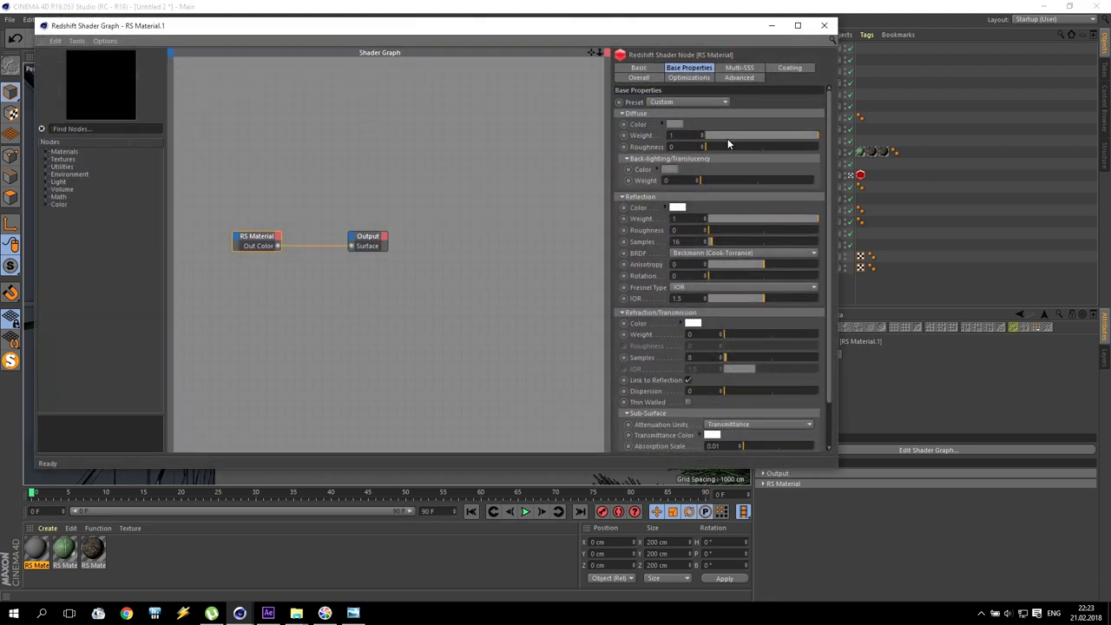
# Step: Give the new material diffuse weight 0, Fresnel type Metalness with metalness 1 and reflection roughness 0.5, and close the shader graph
pyautogui.click(685, 287)
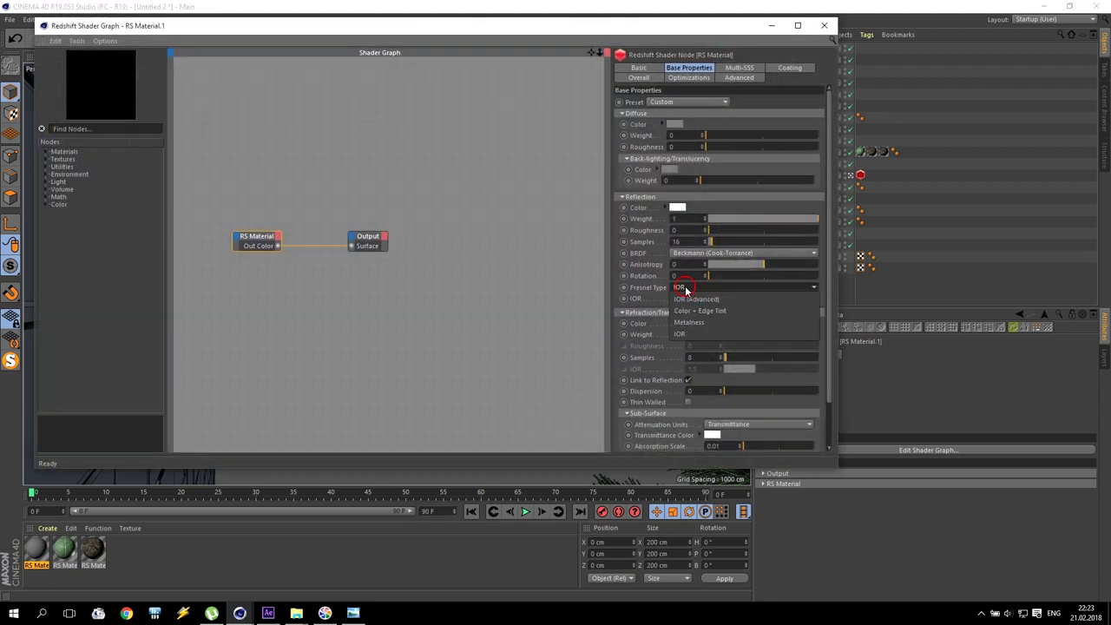
pyautogui.click(716, 321)
pyautogui.click(1062, 296)
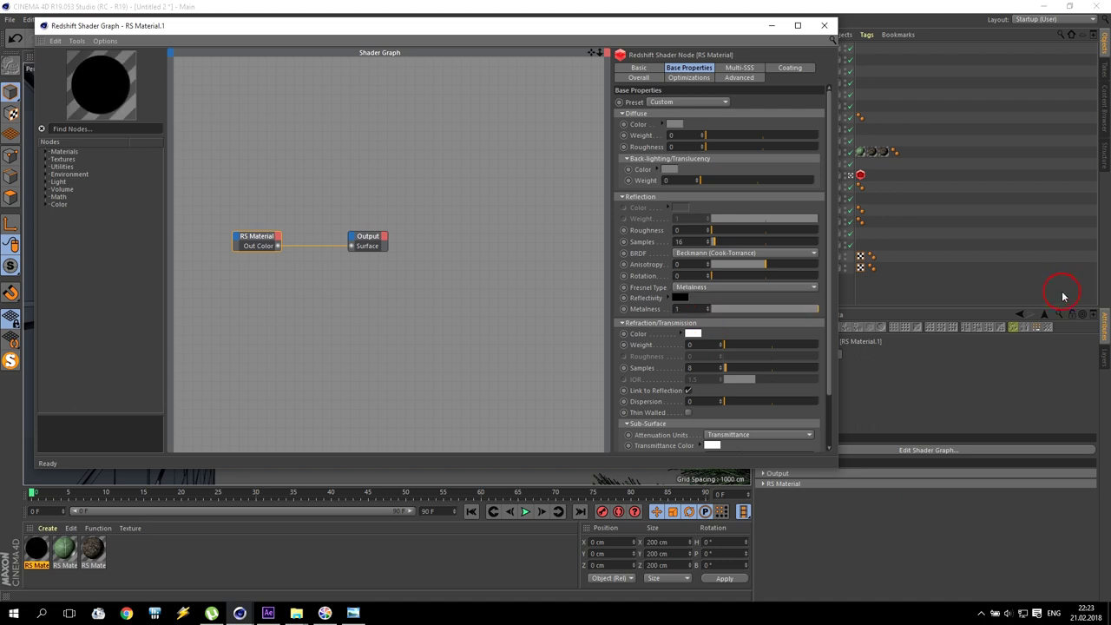
pyautogui.click(690, 228)
pyautogui.write('0.5')
pyautogui.press('Return')
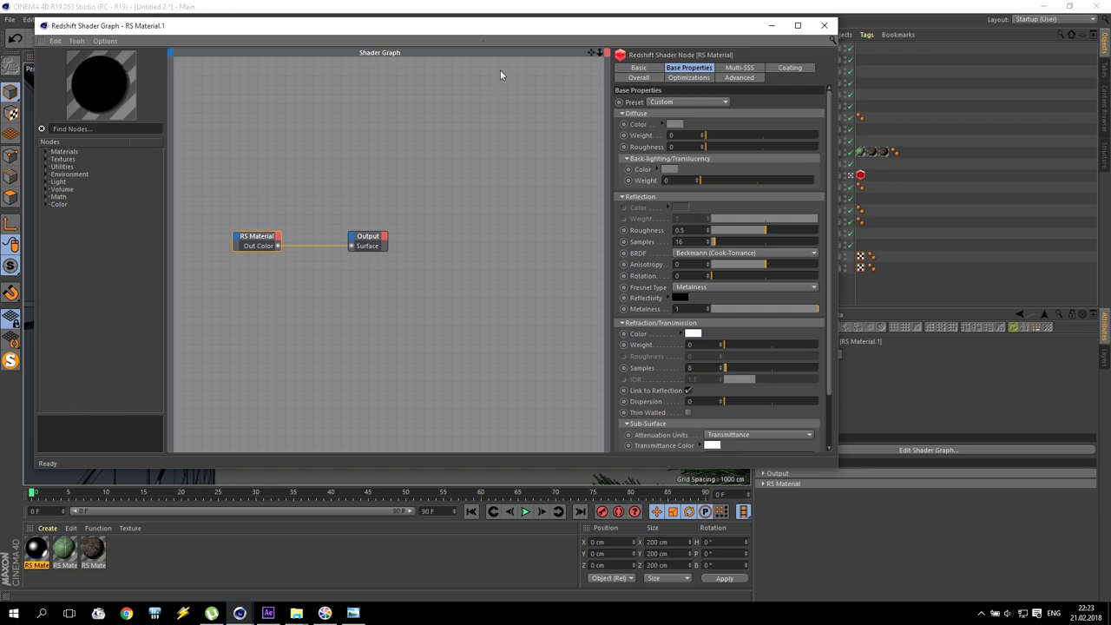
pyautogui.click(824, 26)
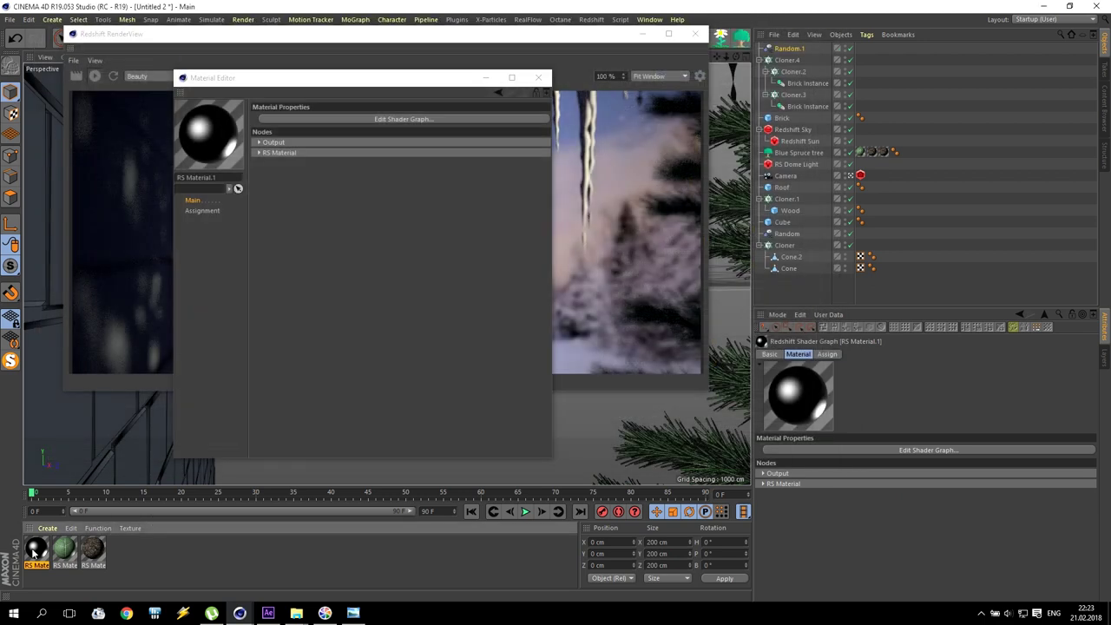
# Step: Apply RS Material.1 to the Roof object and move the Material Editor away from the object list
pyautogui.moveTo(647, 190); pyautogui.dragTo(796, 189)
pyautogui.moveTo(469, 77); pyautogui.dragTo(898, 193)
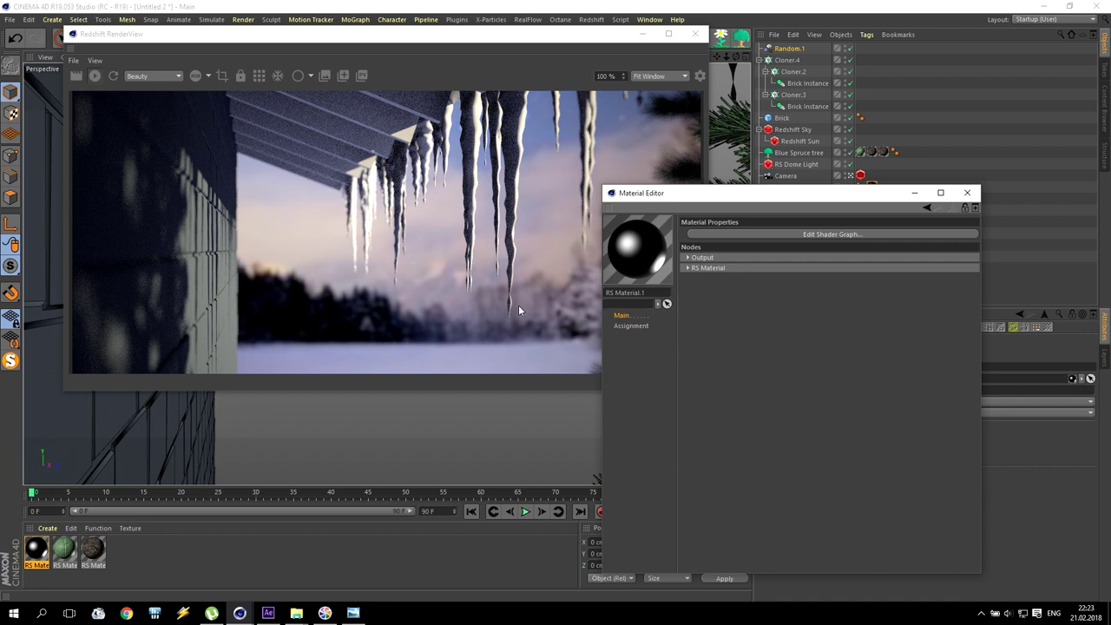
pyautogui.moveTo(758, 187); pyautogui.dragTo(756, 205)
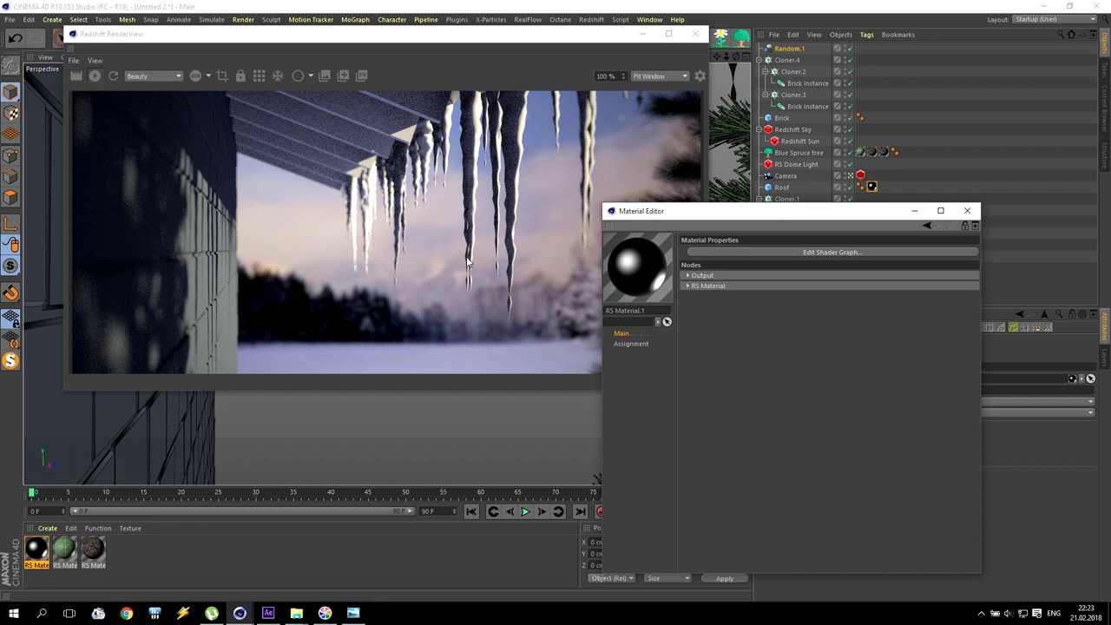
pyautogui.moveTo(679, 213); pyautogui.dragTo(80, 171)
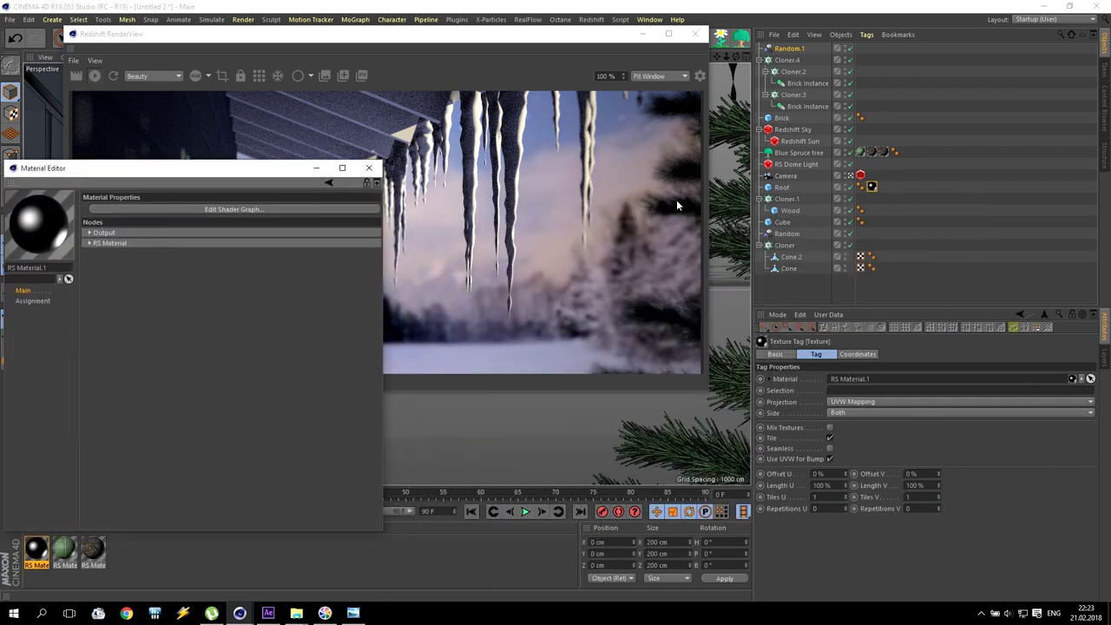
# Step: Change the random seed of the icicle Cloner to 123547
pyautogui.click(787, 233)
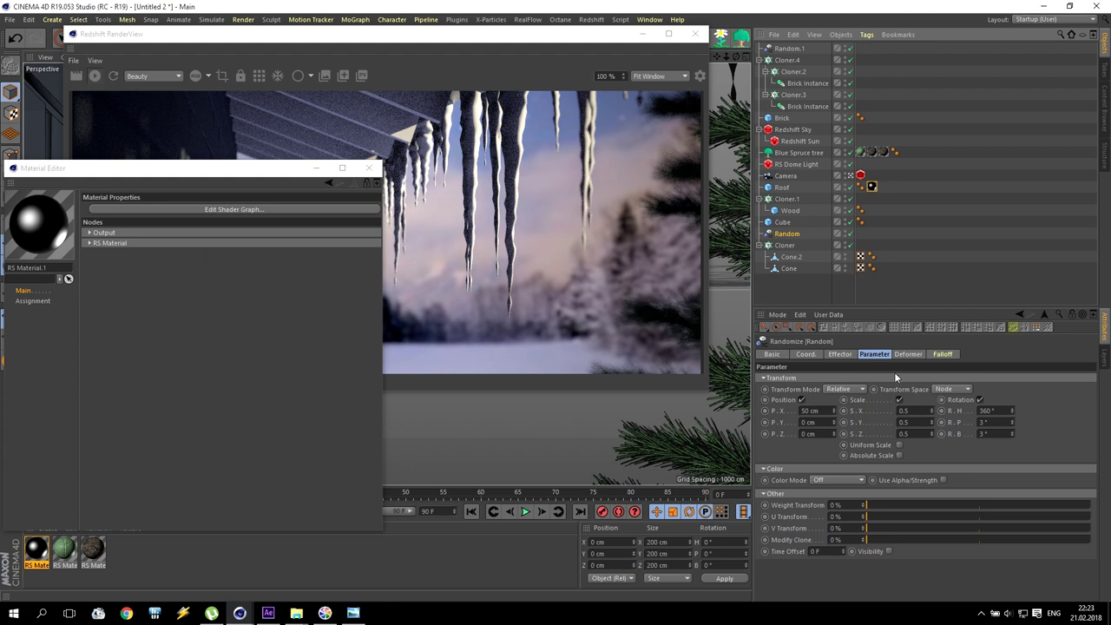
pyautogui.click(784, 244)
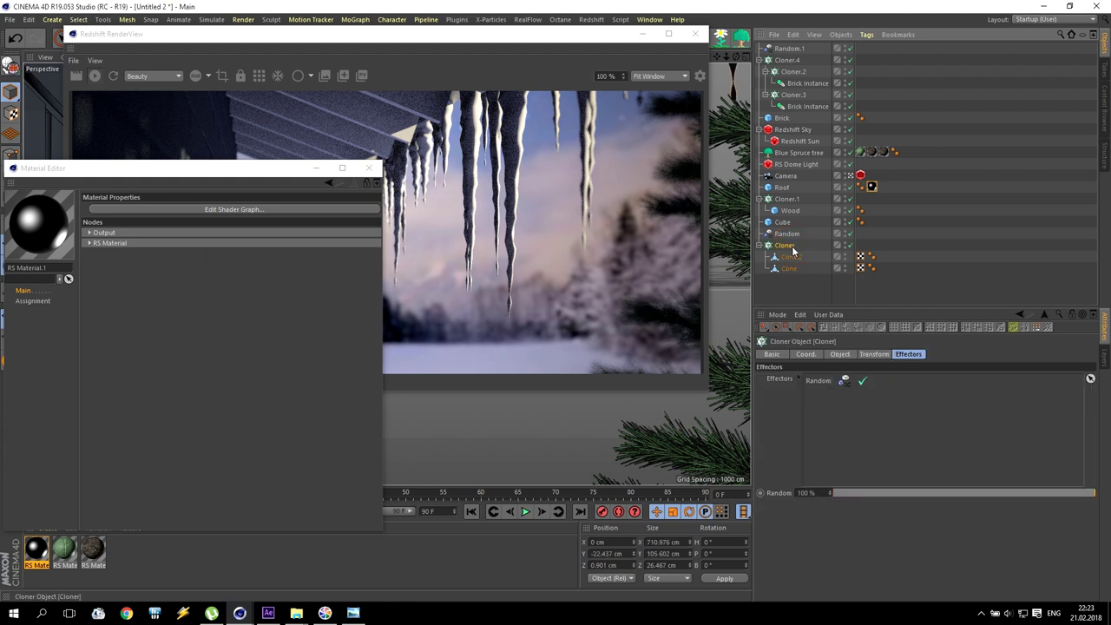
pyautogui.click(839, 354)
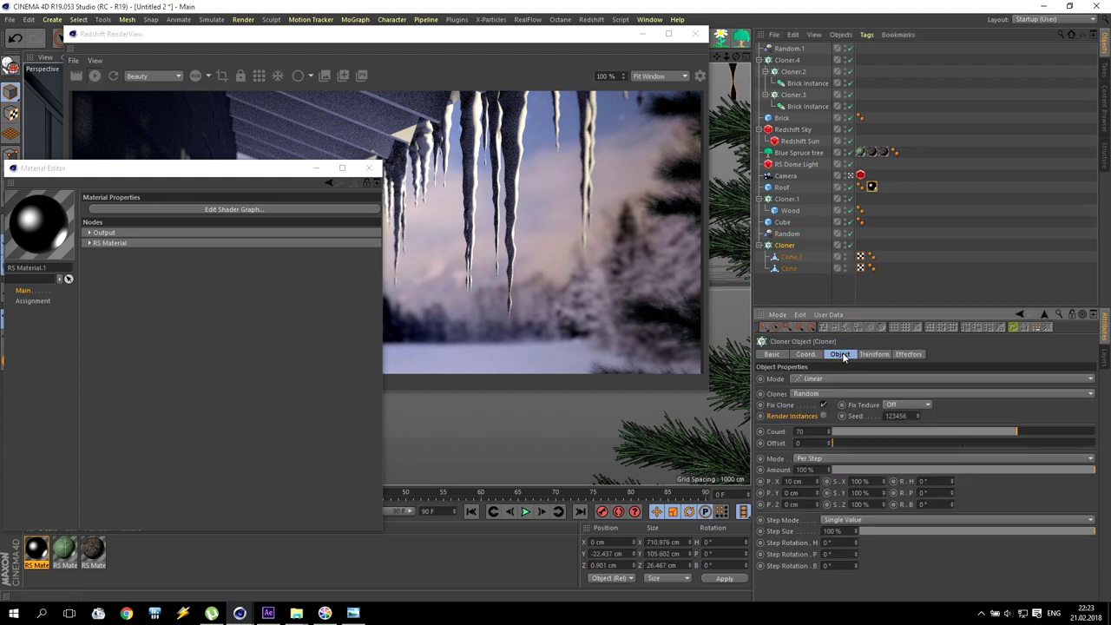
pyautogui.moveTo(916, 413); pyautogui.dragTo(914, 407)
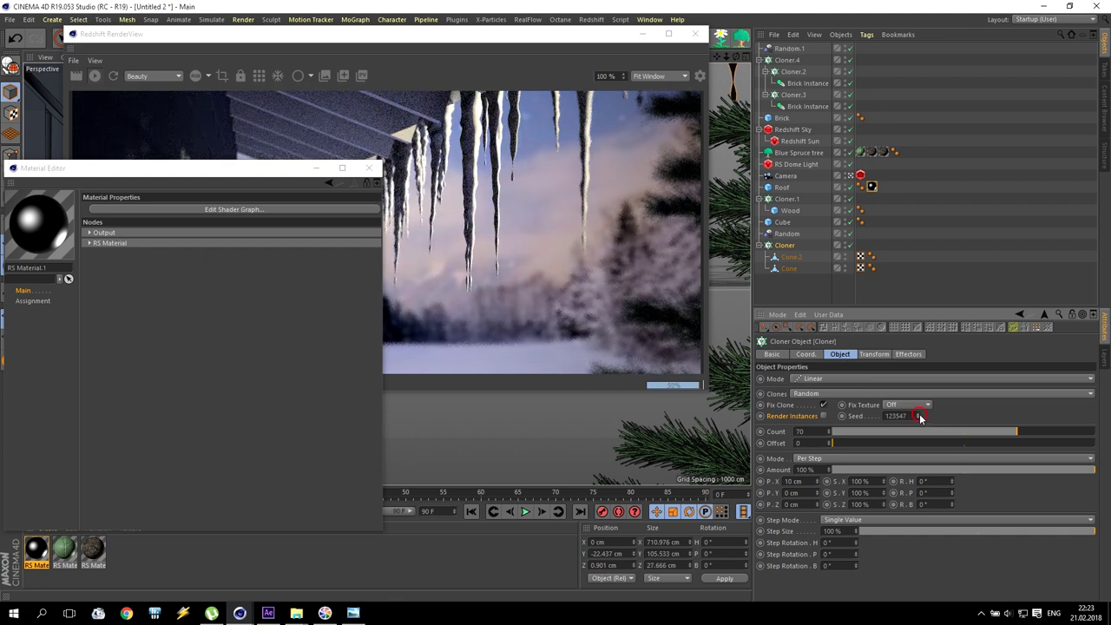
pyautogui.click(919, 413)
# Step: Close the Material Editor, create a new Redshift material and open its shader graph
pyautogui.moveTo(260, 169); pyautogui.dragTo(876, 155)
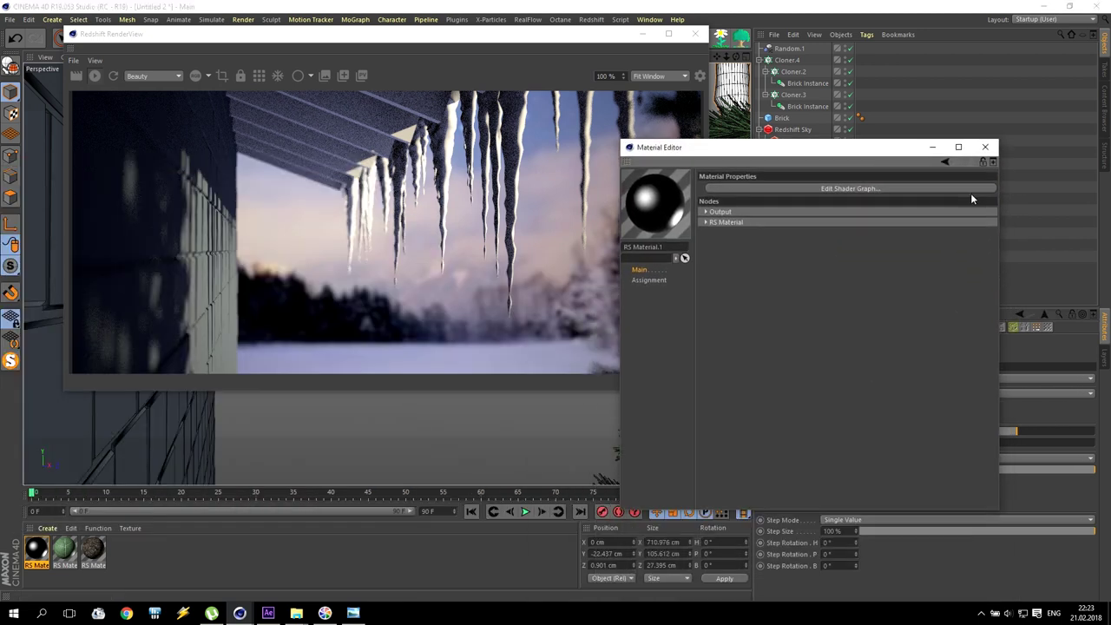
pyautogui.click(986, 147)
pyautogui.click(57, 529)
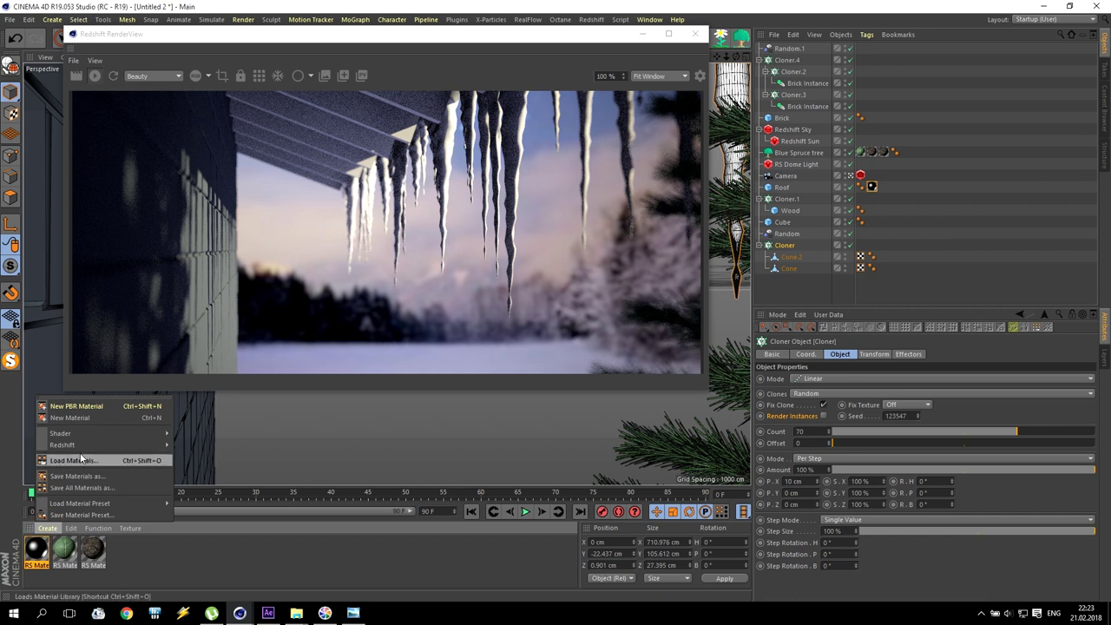
pyautogui.moveTo(130, 444)
pyautogui.moveTo(188, 446)
pyautogui.click(235, 444)
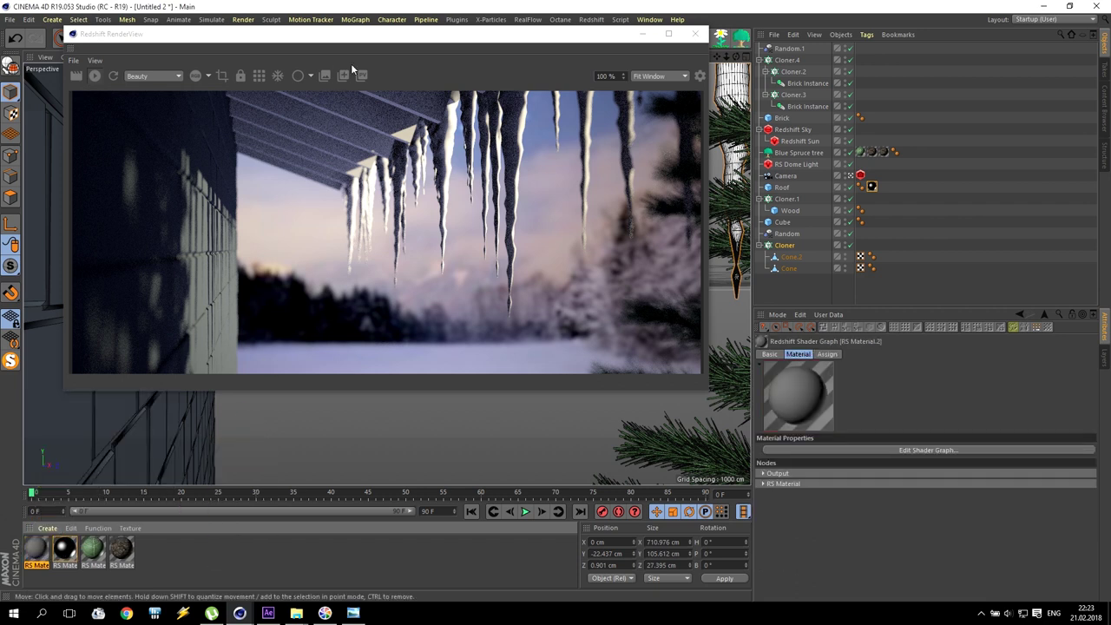
pyautogui.doubleClick(62, 547)
pyautogui.click(403, 120)
# Step: Add an RS Texture node to the shader graph and load wood_1_4.jpg as its image
pyautogui.moveTo(243, 198); pyautogui.dragTo(384, 281)
pyautogui.moveTo(368, 243); pyautogui.dragTo(566, 254)
pyautogui.click(47, 159)
pyautogui.moveTo(75, 206); pyautogui.dragTo(344, 214)
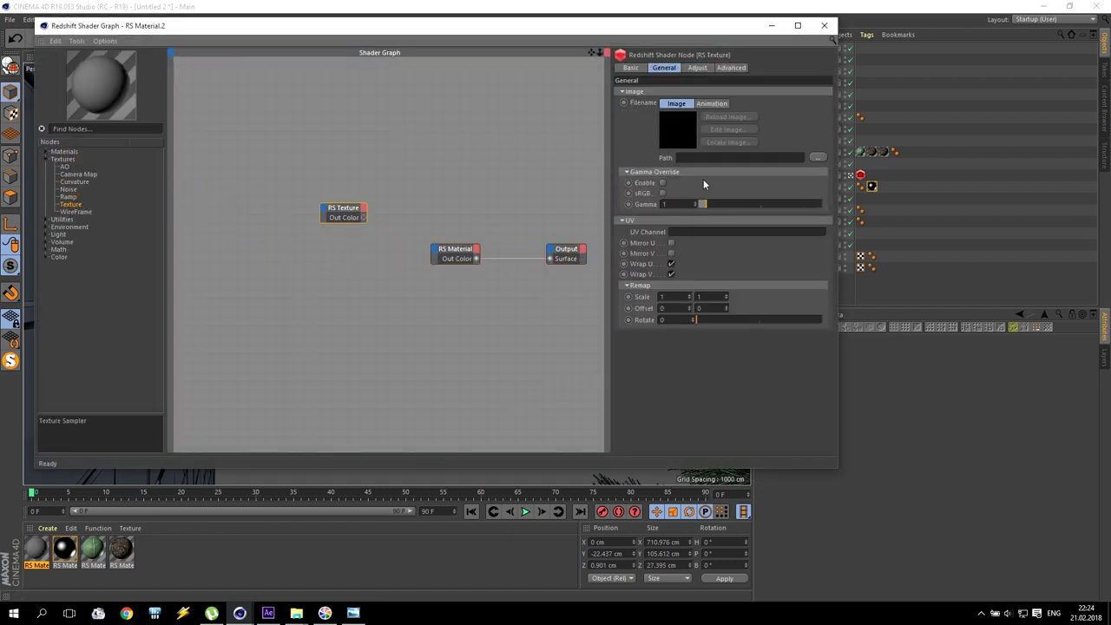
pyautogui.click(817, 157)
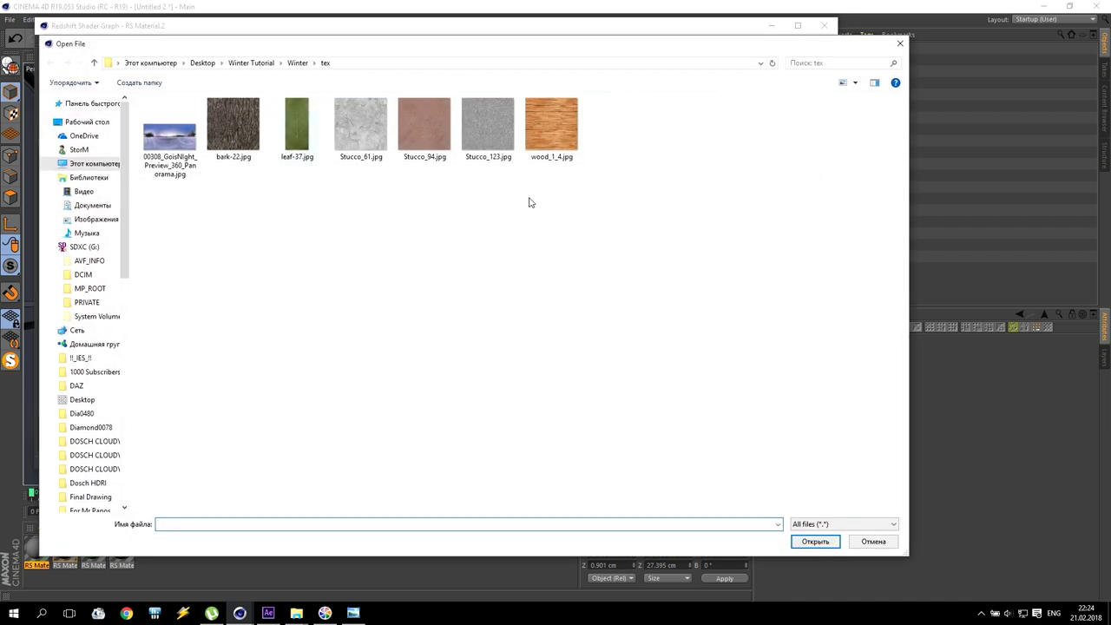
pyautogui.click(548, 122)
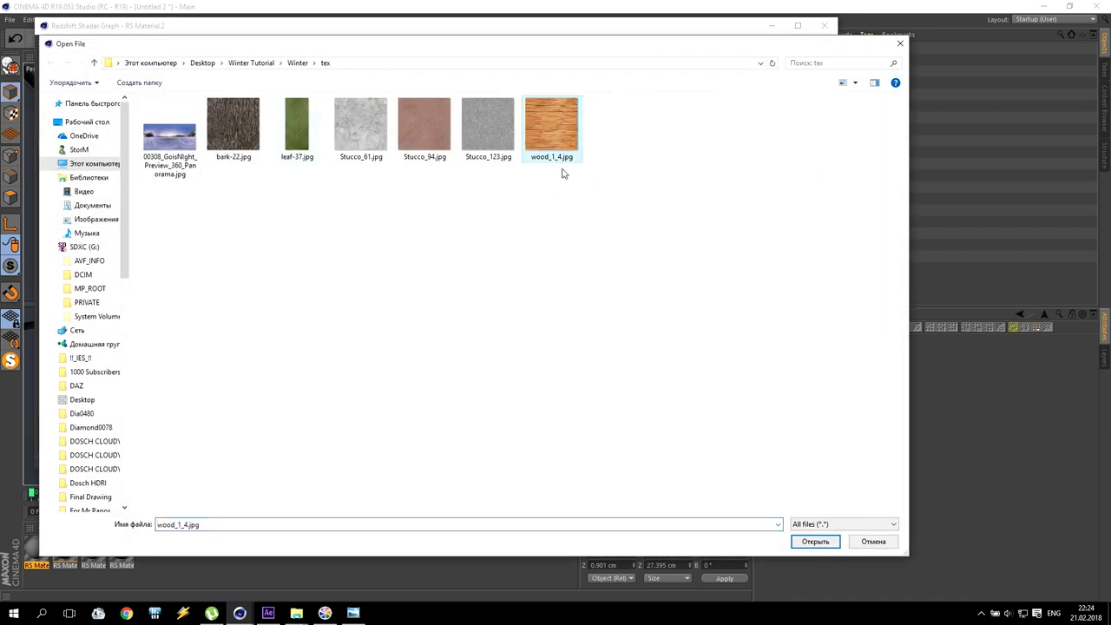
pyautogui.click(808, 545)
# Step: Connect the wood texture's Out Color to the RS Material's Diffuse Color and move the texture node away from it
pyautogui.moveTo(364, 217); pyautogui.dragTo(436, 253)
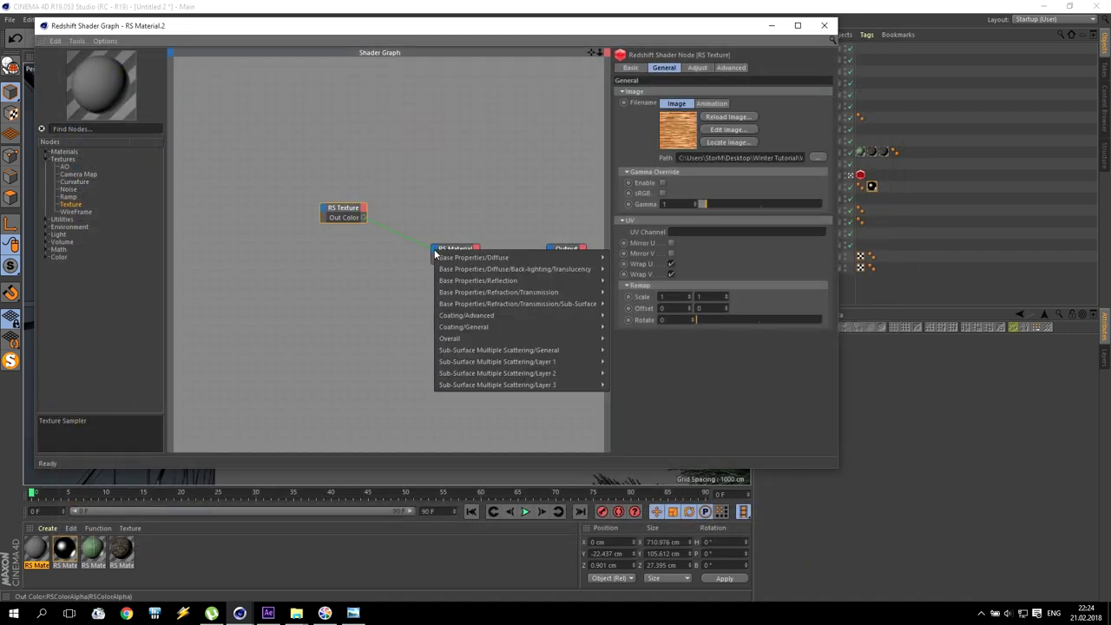
pyautogui.moveTo(483, 259)
pyautogui.click(640, 256)
pyautogui.moveTo(350, 210); pyautogui.dragTo(258, 212)
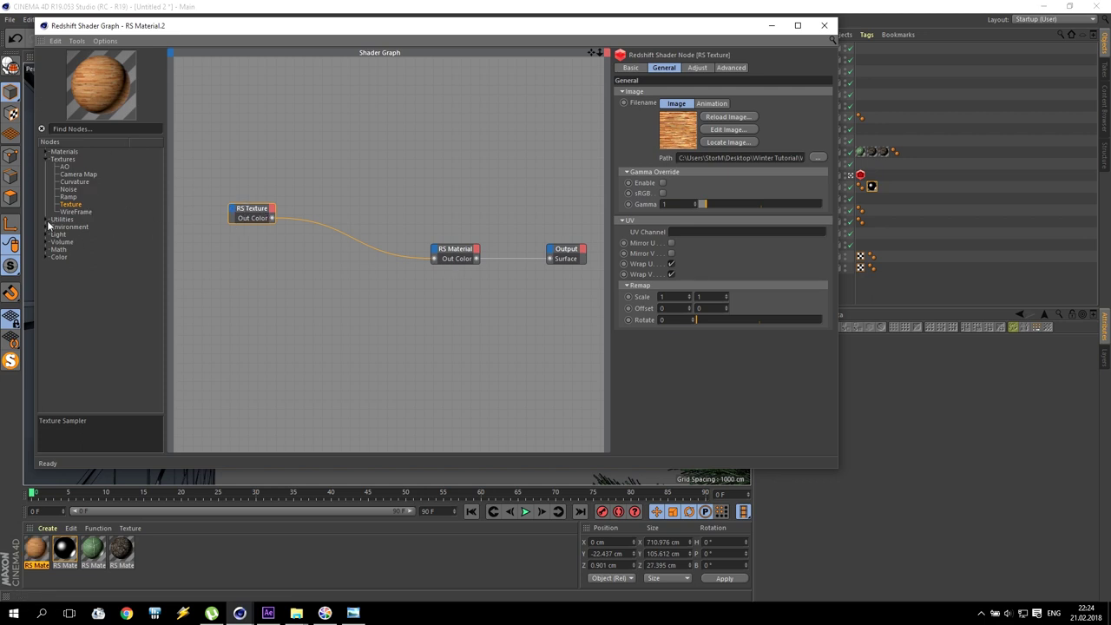
# Step: Add an RS Bump Map node and an RS Color Correct node to the shader graph
pyautogui.click(48, 221)
pyautogui.moveTo(75, 234); pyautogui.dragTo(347, 293)
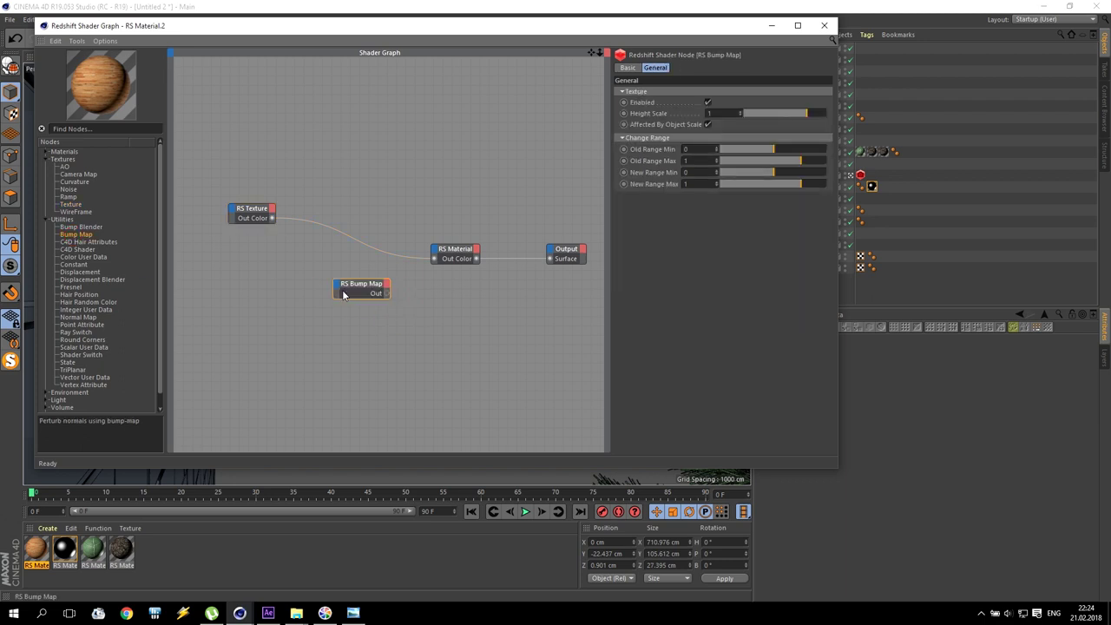
pyautogui.click(161, 274)
pyautogui.click(46, 409)
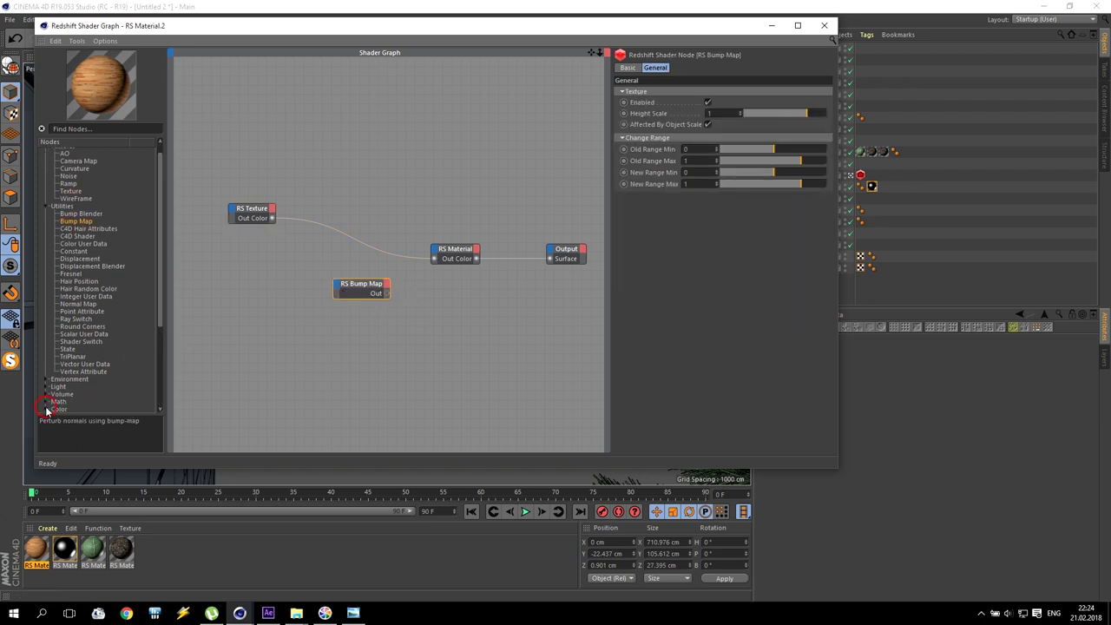
pyautogui.moveTo(161, 282); pyautogui.dragTo(163, 362)
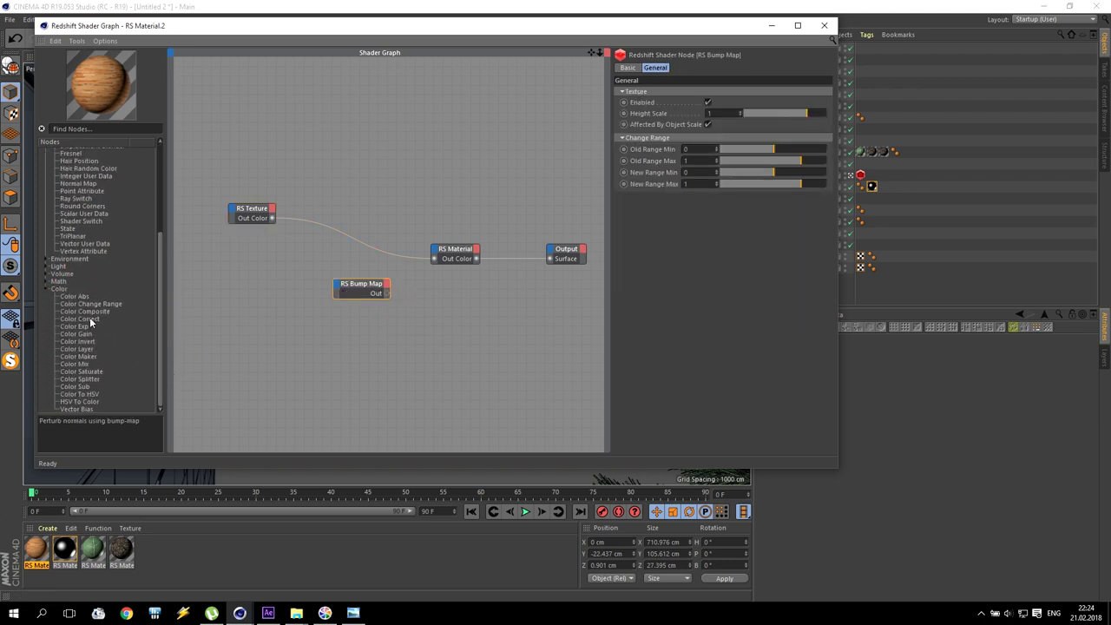
pyautogui.moveTo(96, 317); pyautogui.dragTo(260, 276)
# Step: Chain the wood texture through Color Correct and the Bump Map into the RS Material's overall Bump Input
pyautogui.moveTo(272, 218); pyautogui.dragTo(257, 271)
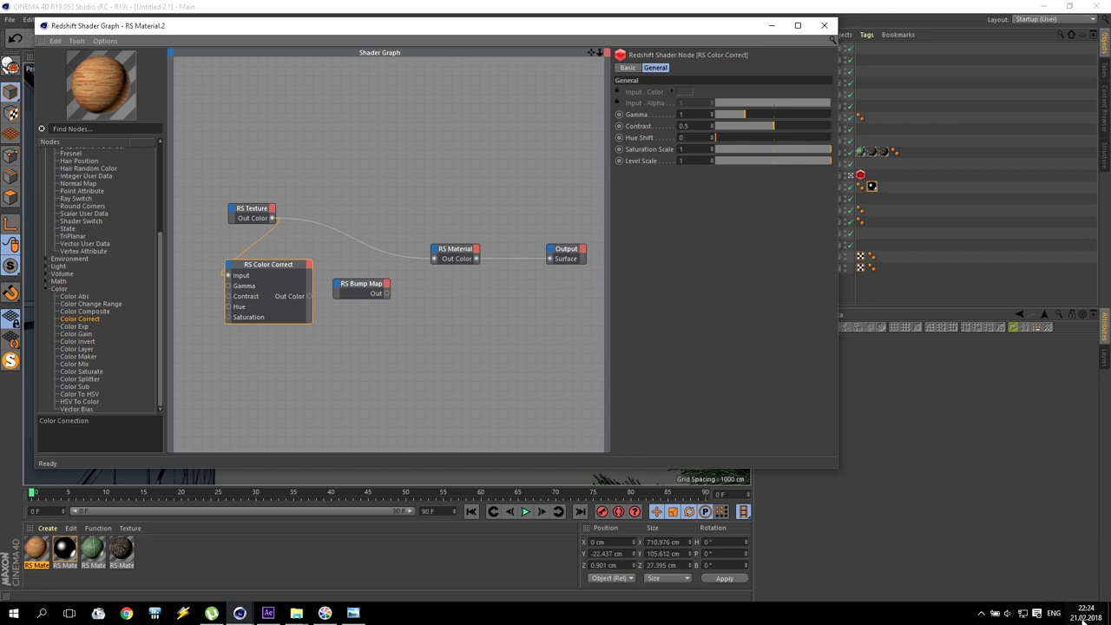
pyautogui.moveTo(308, 296); pyautogui.dragTo(434, 253)
pyautogui.click(400, 305)
pyautogui.moveTo(480, 340)
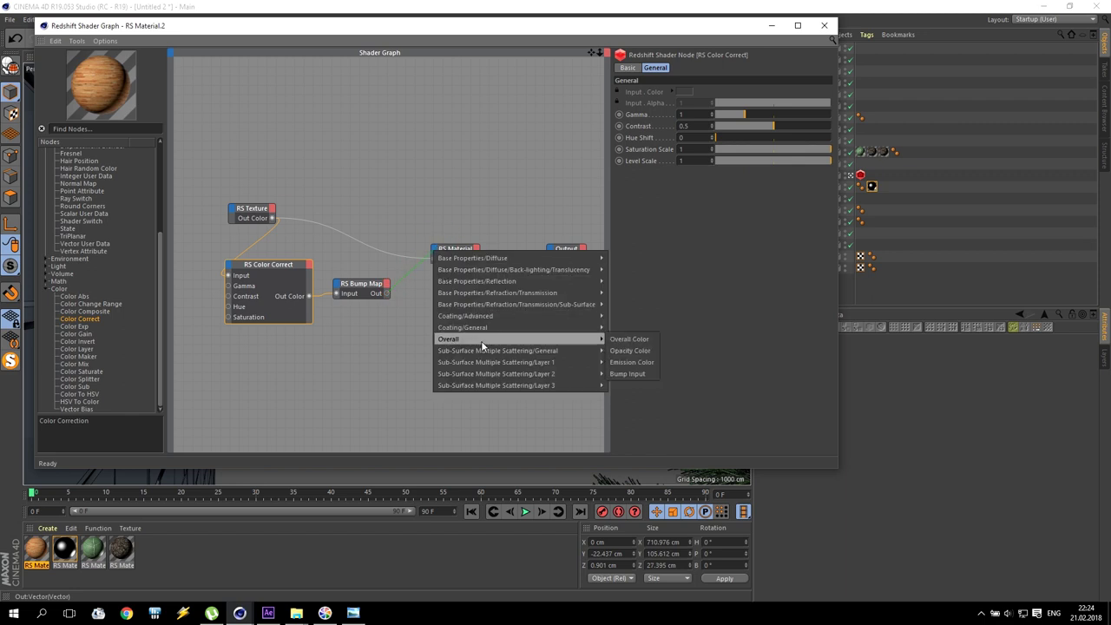
pyautogui.click(637, 373)
# Step: Spread out the RS Material, Bump Map, Color Correct and Texture nodes to tidy the shader graph
pyautogui.click(454, 250)
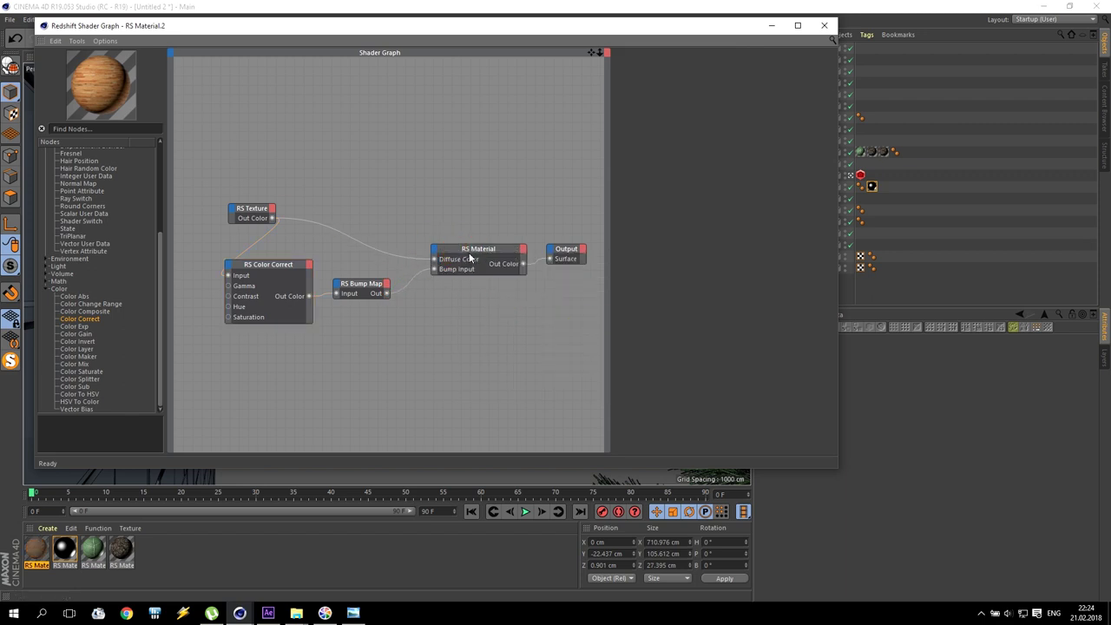
pyautogui.moveTo(362, 287)
pyautogui.mouseDown()
pyautogui.moveTo(398, 298)
pyautogui.moveTo(383, 292)
pyautogui.mouseUp()
pyautogui.moveTo(293, 269); pyautogui.dragTo(314, 267)
pyautogui.moveTo(266, 214); pyautogui.dragTo(224, 196)
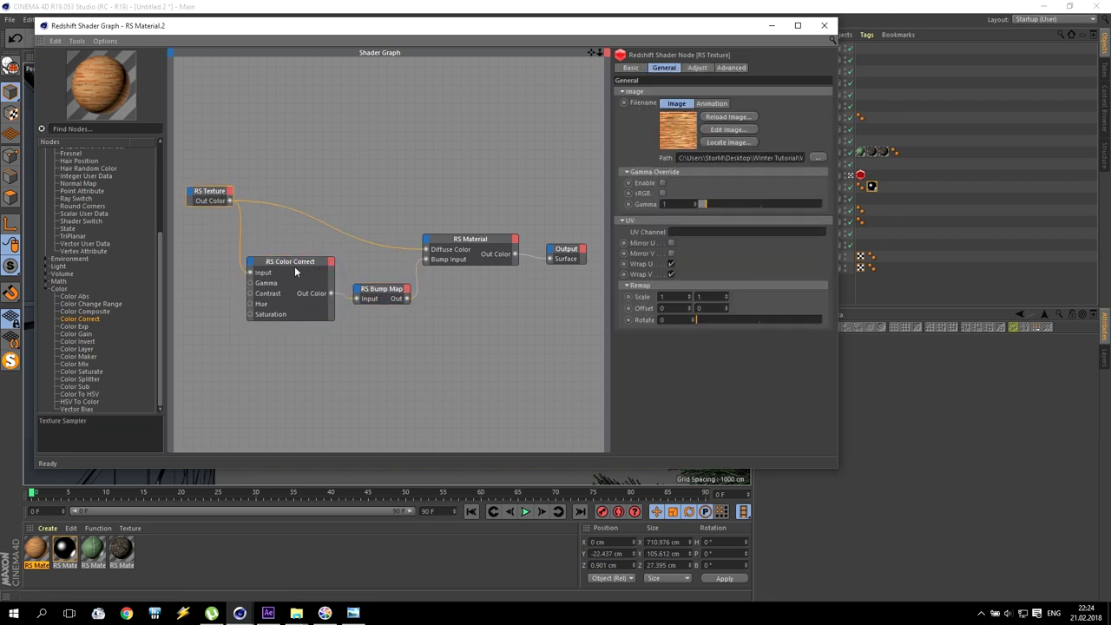
# Step: Set the Bump Map's height scale to 0.5 and the RS Material's reflection weight to 0
pyautogui.click(386, 295)
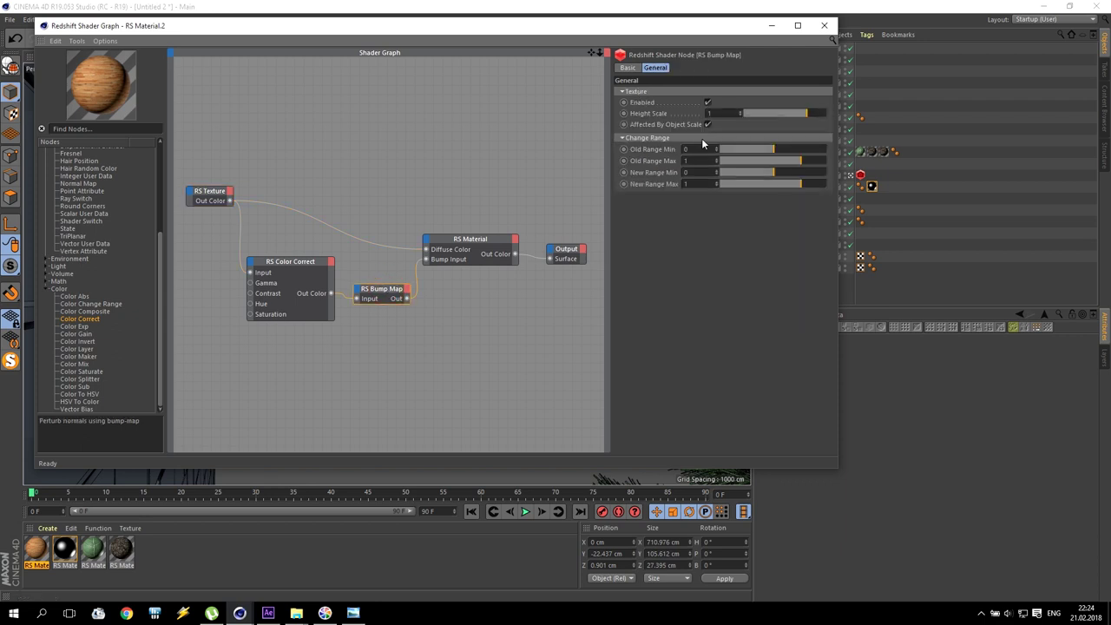
pyautogui.write('0.5')
pyautogui.press('Return')
pyautogui.click(475, 242)
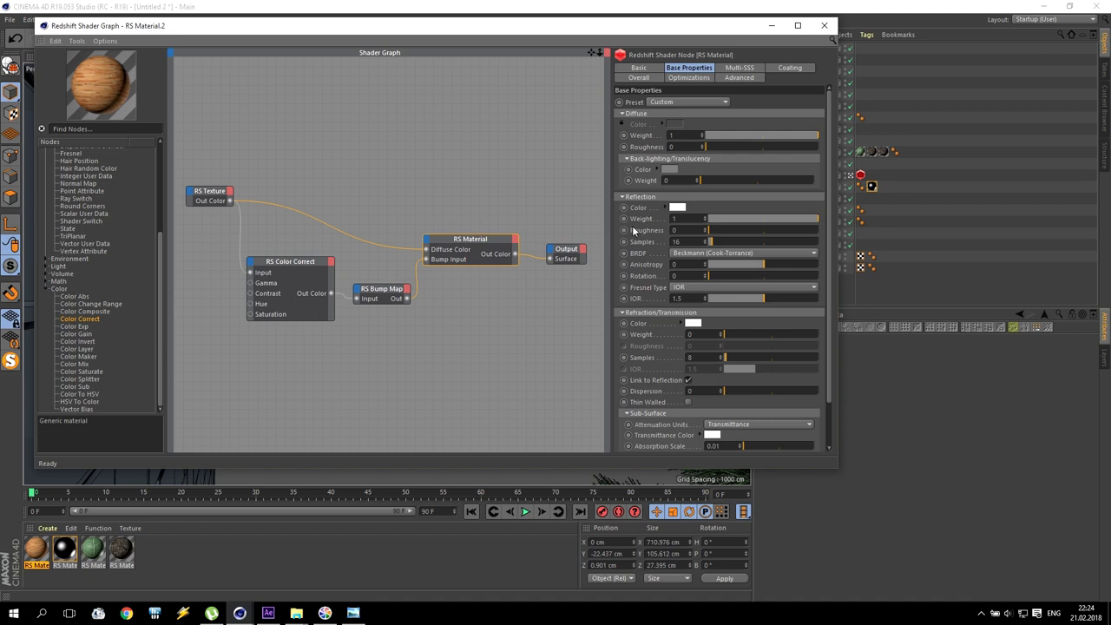
pyautogui.moveTo(731, 222); pyautogui.dragTo(460, 229)
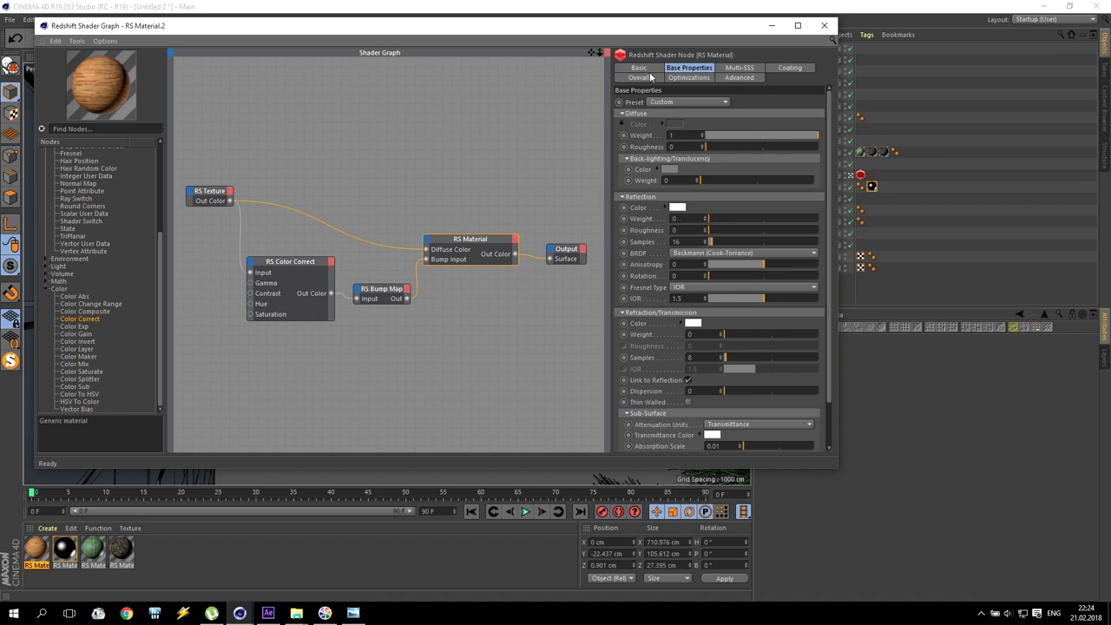
# Step: Close the shader graph, apply RS Material.2 to the Wood object and close the Material Editor
pyautogui.click(824, 25)
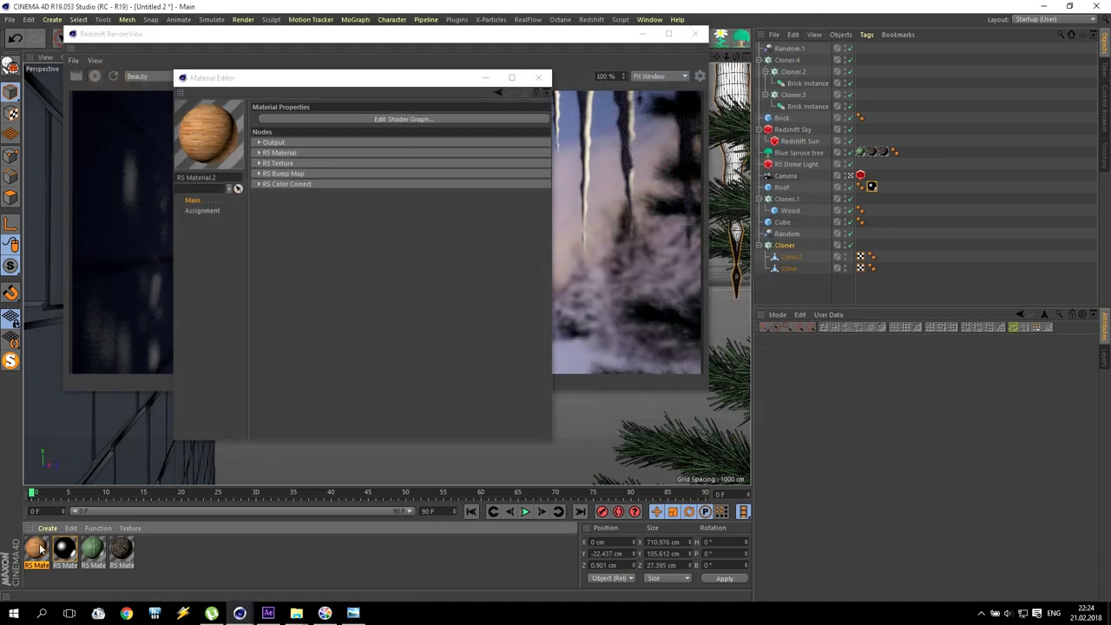
pyautogui.moveTo(36, 548); pyautogui.dragTo(871, 210)
pyautogui.click(538, 77)
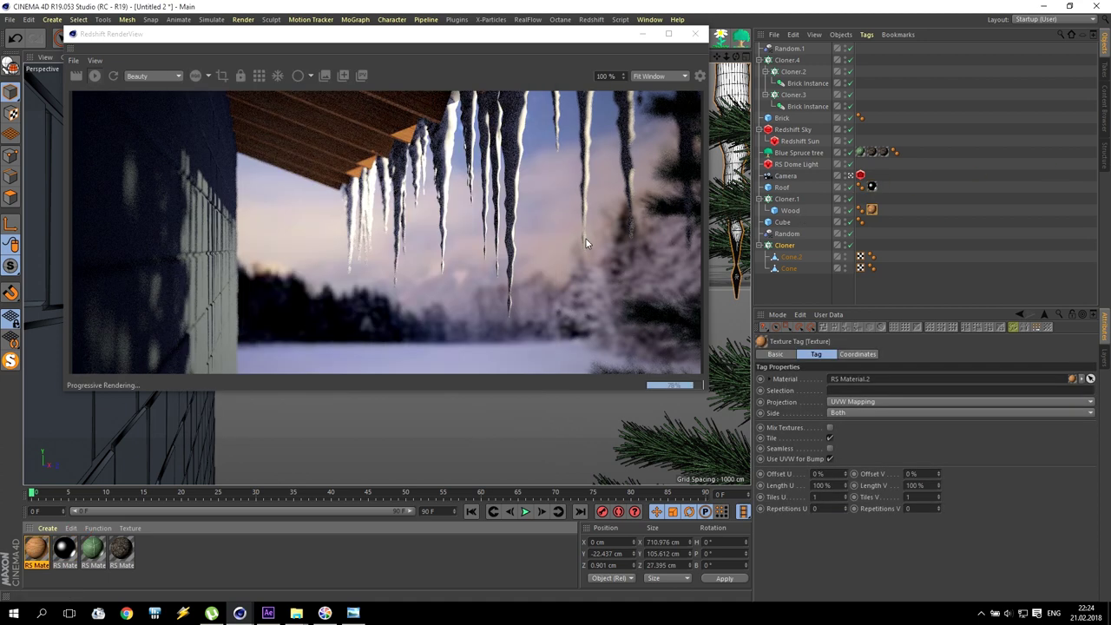
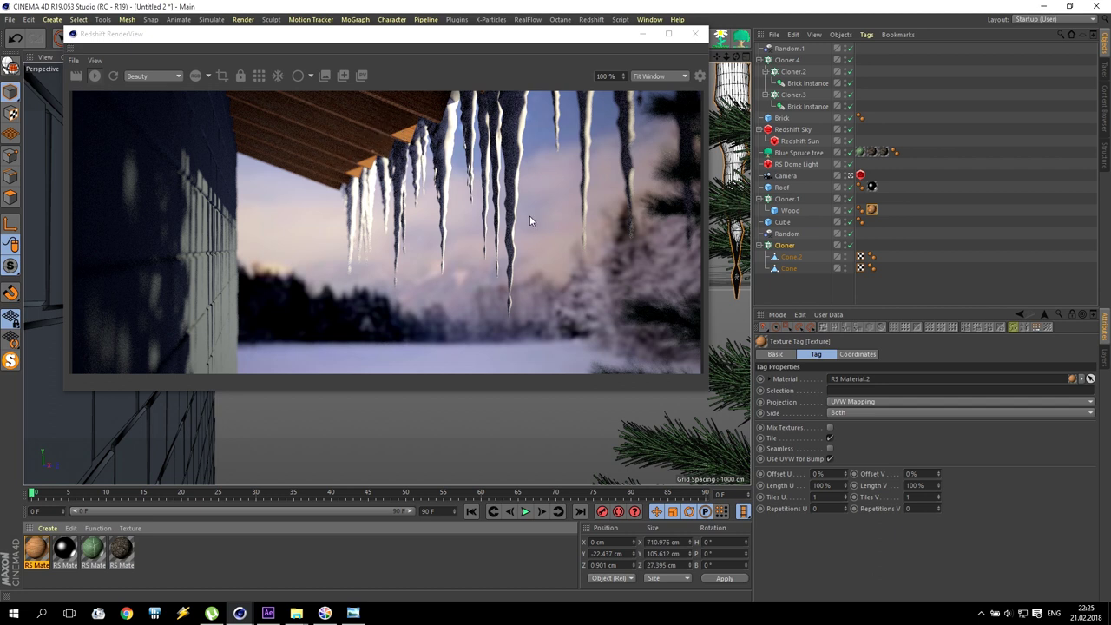
# Step: Duplicate the Wood cube twice inside Cloner.1 and set the cloner's clone distribution to Random
pyautogui.click(791, 211)
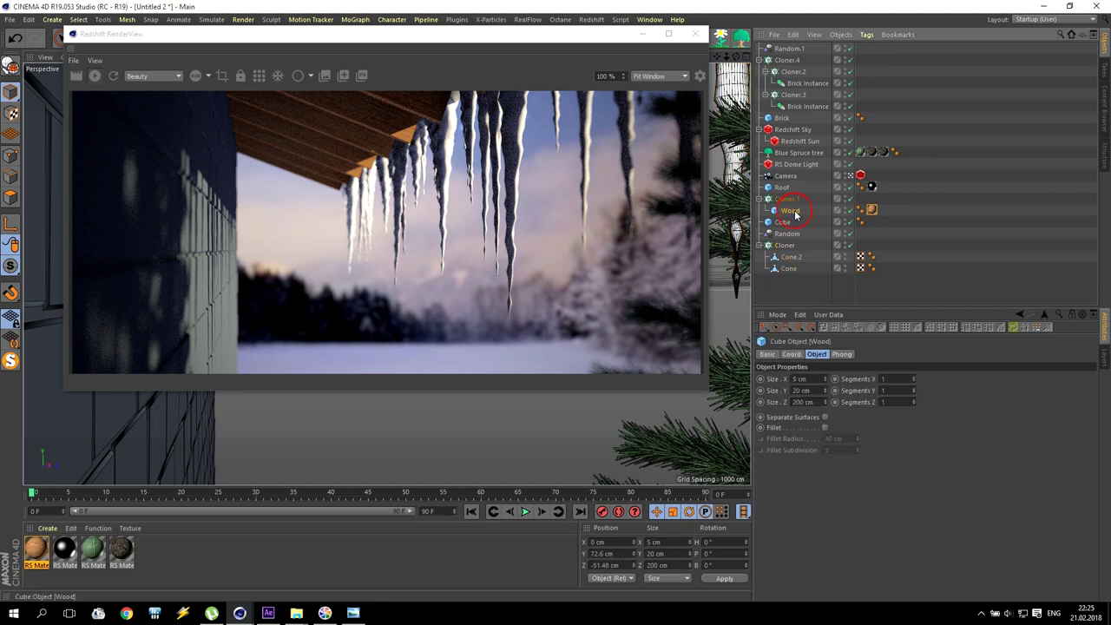
pyautogui.keyDown('ctrl'); pyautogui.moveTo(791, 214); pyautogui.dragTo(799, 230); pyautogui.keyUp('ctrl')
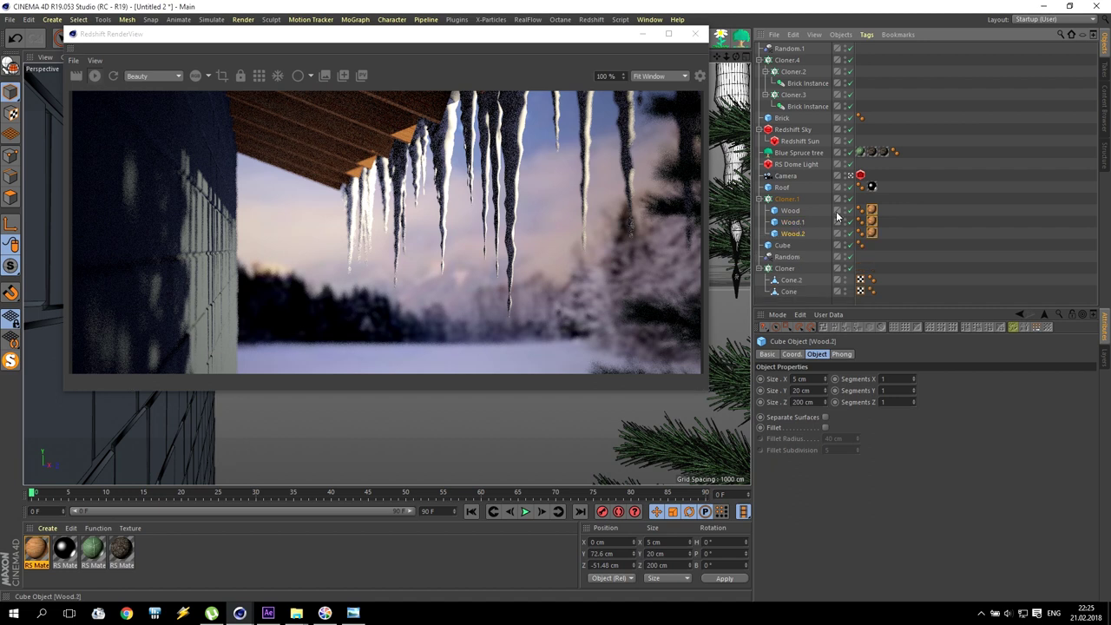
pyautogui.click(786, 200)
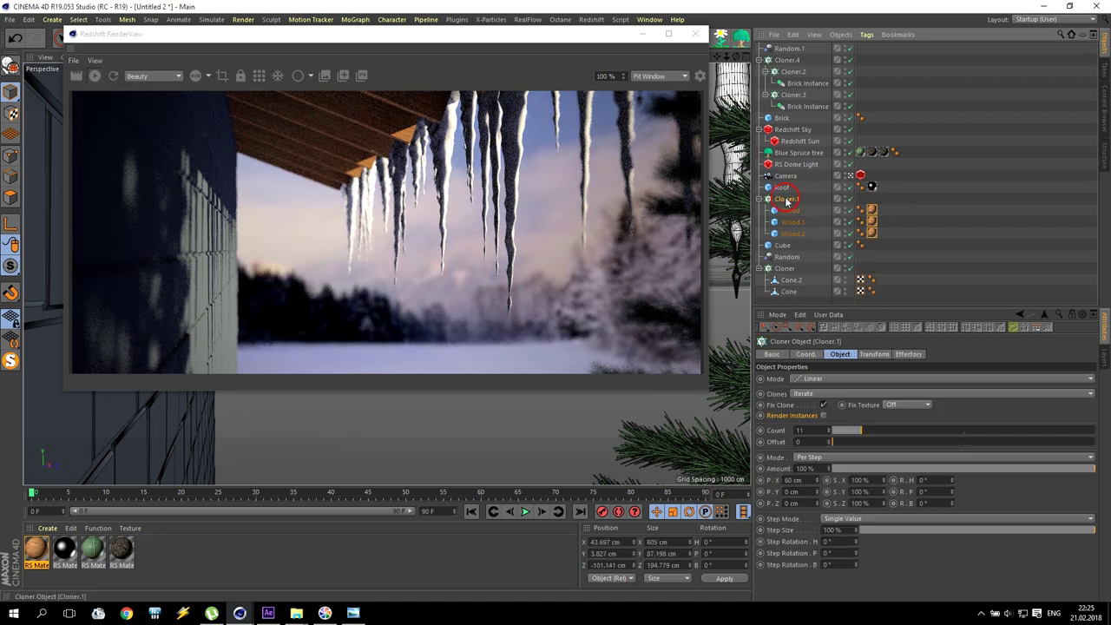
pyautogui.click(800, 394)
pyautogui.click(816, 418)
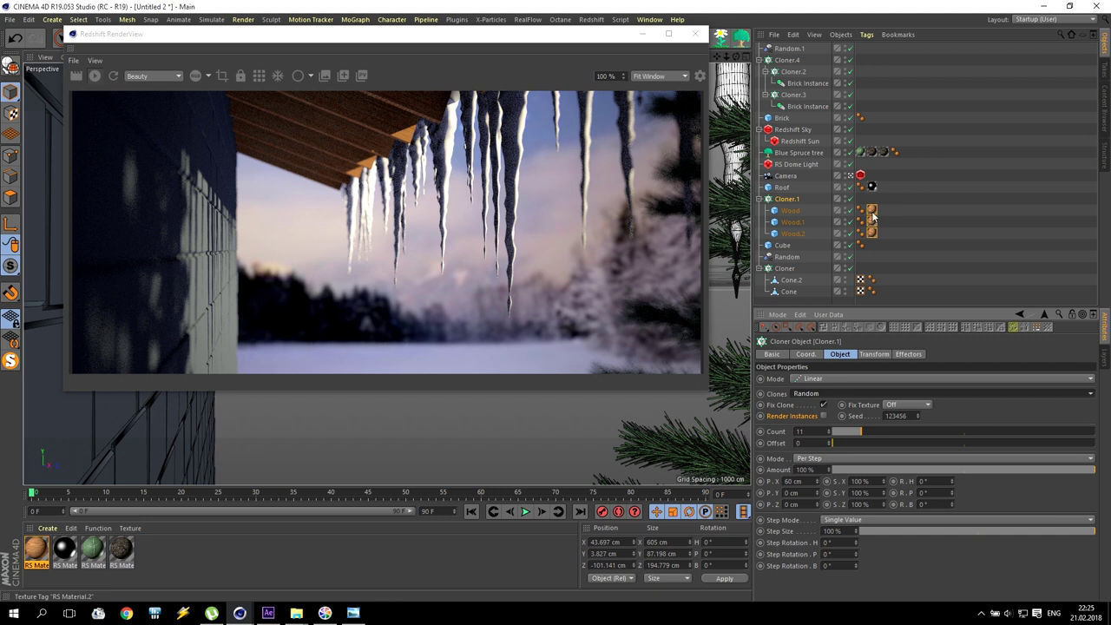
# Step: Offset the wood texture along U to about 145% on Wood.1 and -28% on Wood.2
pyautogui.click(872, 215)
pyautogui.click(858, 403)
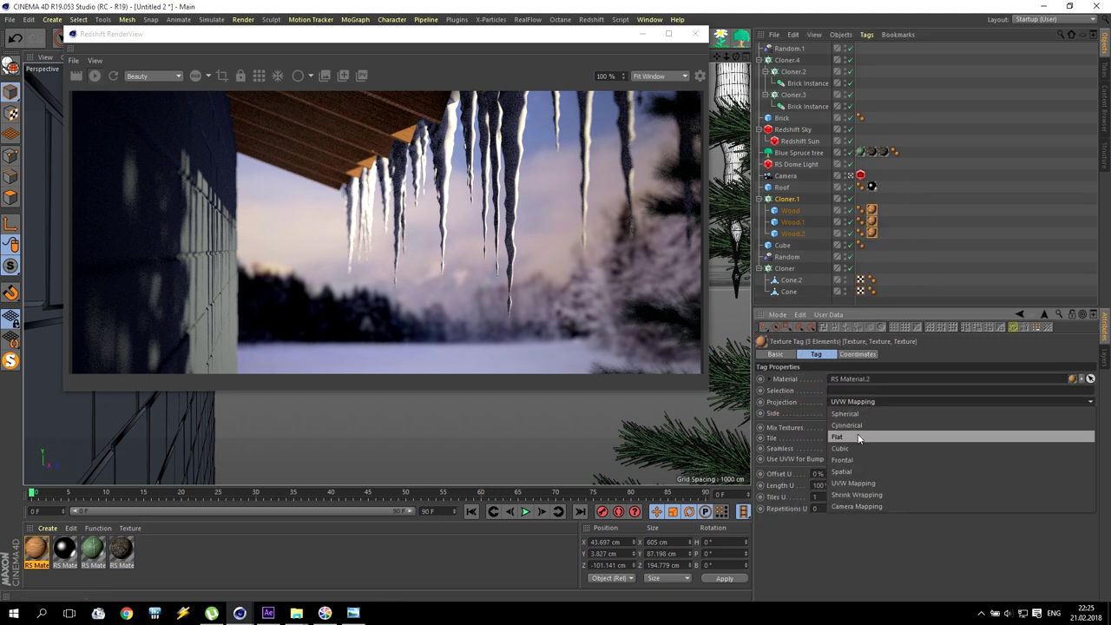
pyautogui.click(930, 579)
pyautogui.click(872, 223)
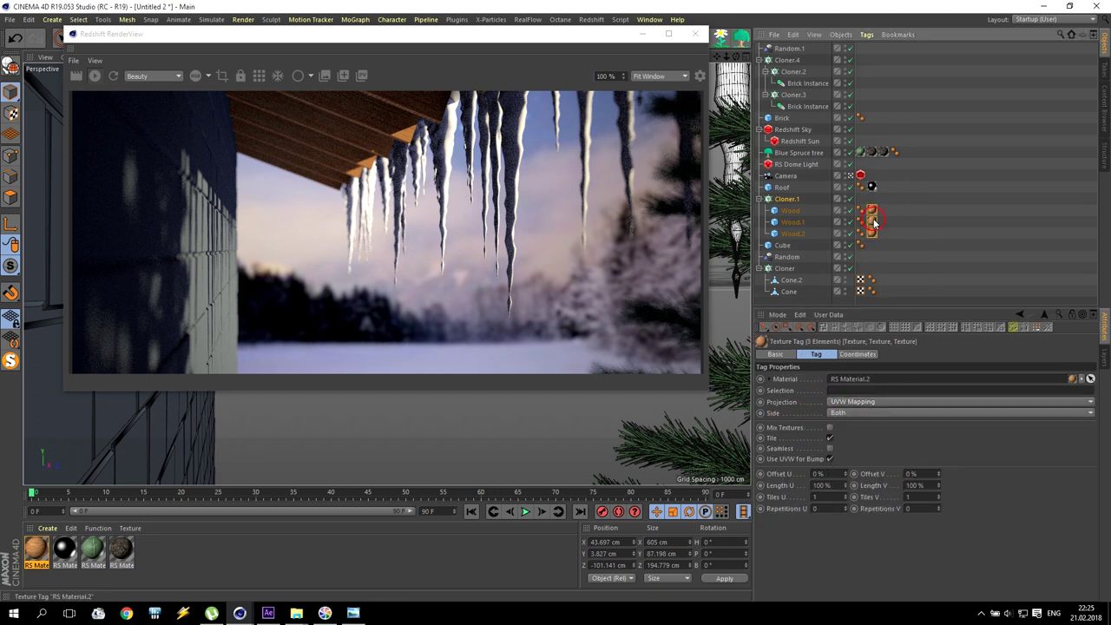
pyautogui.moveTo(846, 475)
pyautogui.mouseDown()
pyautogui.moveTo(859, 475)
pyautogui.moveTo(843, 473)
pyautogui.mouseUp()
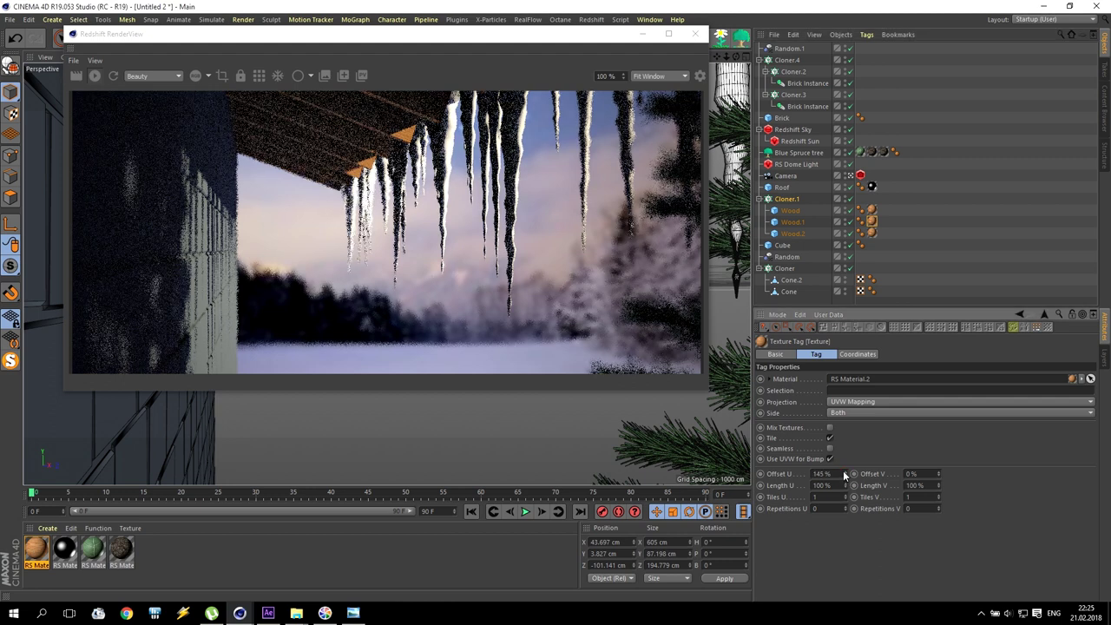
pyautogui.click(872, 232)
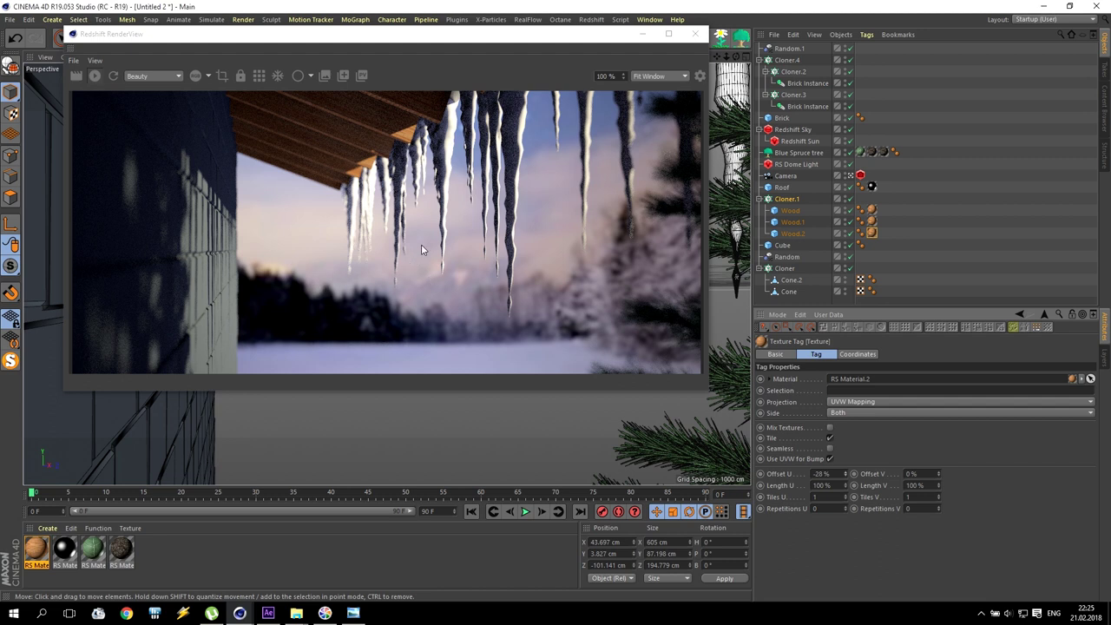
# Step: Create a new Redshift Material and apply it to the Cloner holding the icicle cones
pyautogui.click(47, 527)
pyautogui.moveTo(82, 446)
pyautogui.moveTo(191, 445)
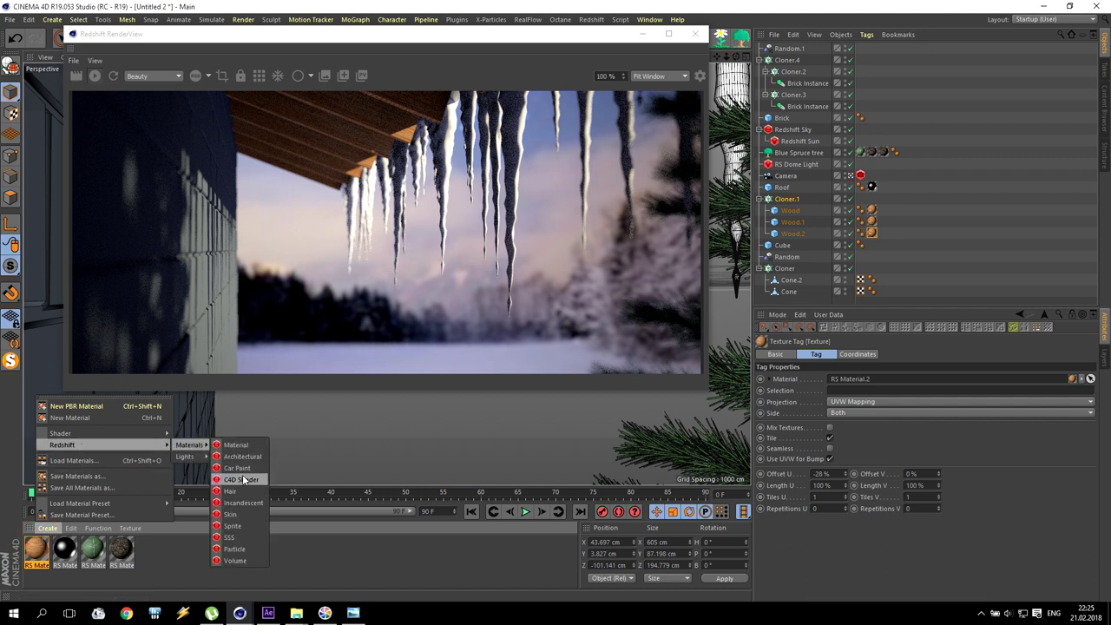
pyautogui.click(233, 445)
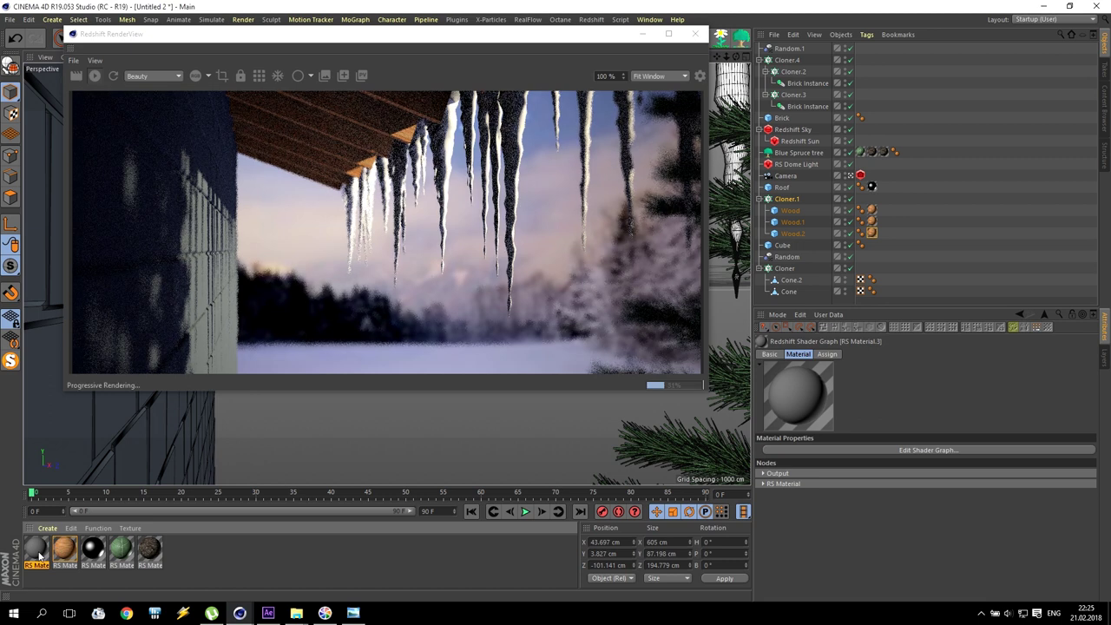
pyautogui.moveTo(39, 555); pyautogui.dragTo(793, 269)
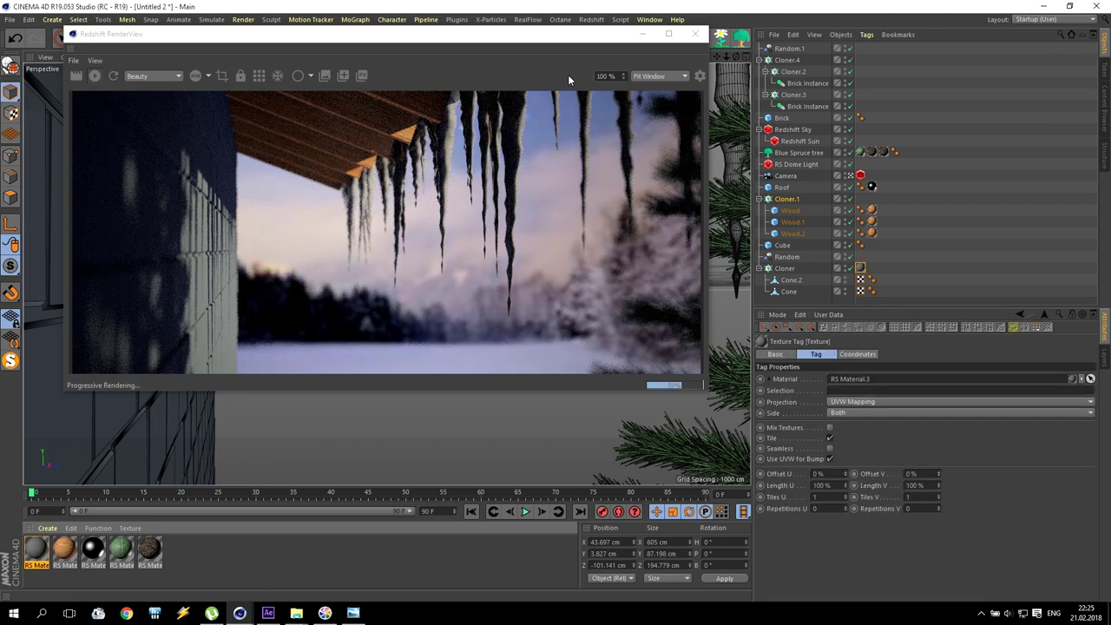
# Step: Open the shader graph of RS Material.3 and move its RS Material and Output nodes aside for more room
pyautogui.click(35, 552)
pyautogui.doubleClick(35, 552)
pyautogui.click(364, 114)
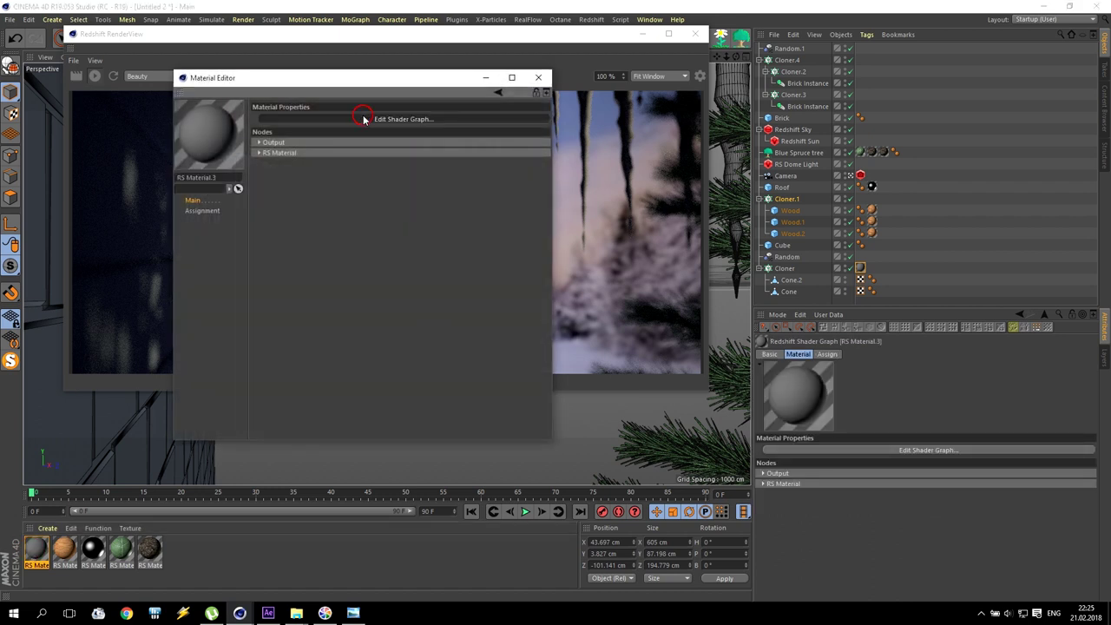
pyautogui.moveTo(475, 41); pyautogui.dragTo(503, 45)
pyautogui.moveTo(269, 225); pyautogui.dragTo(494, 279)
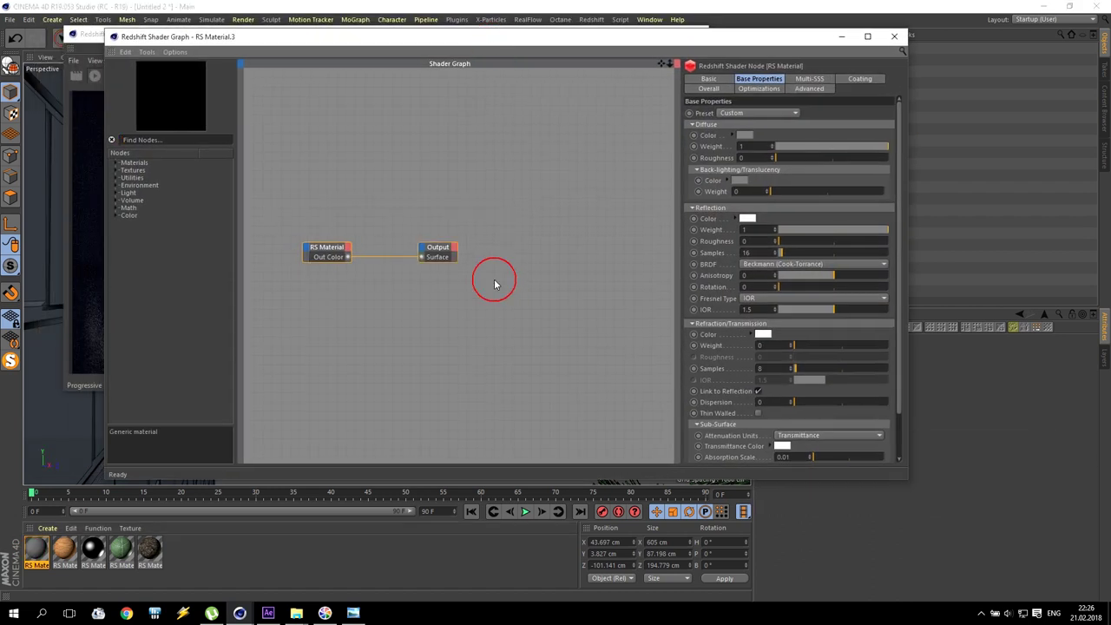
pyautogui.moveTo(439, 246); pyautogui.dragTo(628, 275)
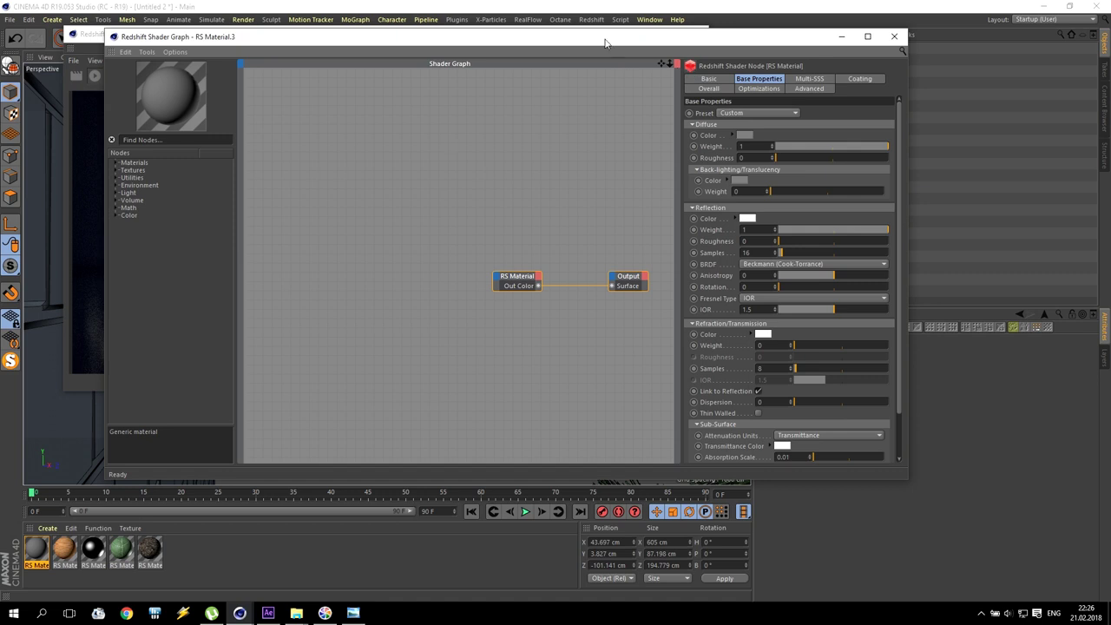
pyautogui.moveTo(604, 43); pyautogui.dragTo(563, 32)
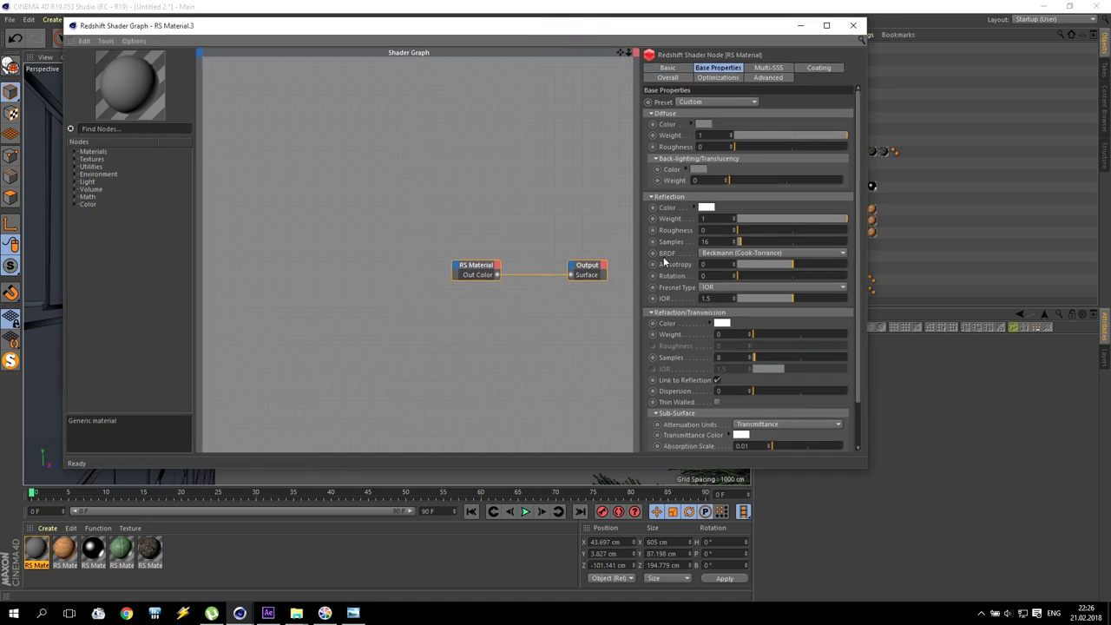
# Step: Set reflection roughness to 0.1 and refraction weight to 1, unlink refraction from reflection, and set its IOR to 1.33
pyautogui.write('.1')
pyautogui.press('Return')
pyautogui.moveTo(752, 335); pyautogui.dragTo(1049, 333)
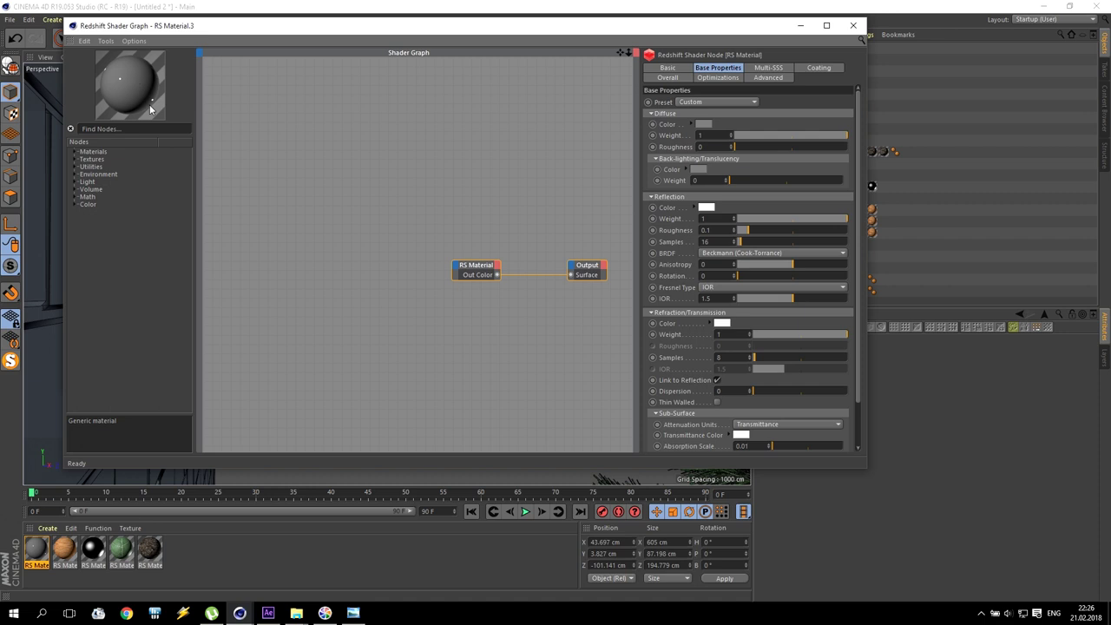
pyautogui.click(716, 381)
pyautogui.click(723, 368)
pyautogui.write('1.33')
pyautogui.press('Return')
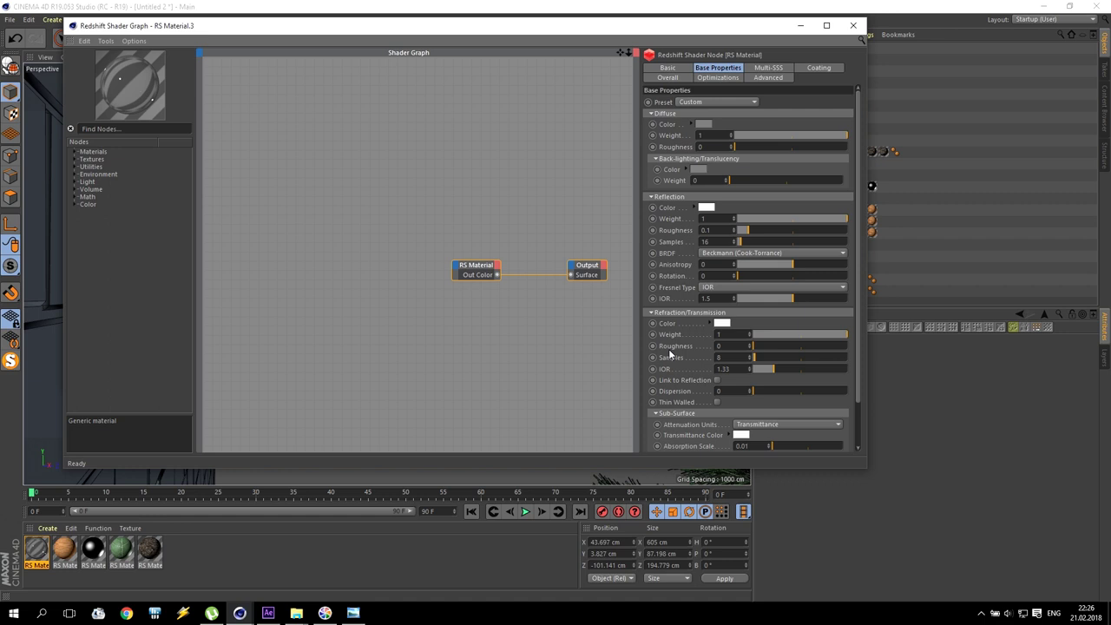
# Step: Set both the refraction and reflection samples of the icicle material to 64
pyautogui.write('.1')
pyautogui.press('Return')
pyautogui.click(599, 316)
pyautogui.write('64')
pyautogui.press('Return')
pyautogui.doubleClick(721, 239)
# Step: Set the icicle material's diffuse weight to 0 and its refraction dispersion to 20
pyautogui.moveTo(760, 135); pyautogui.dragTo(731, 135)
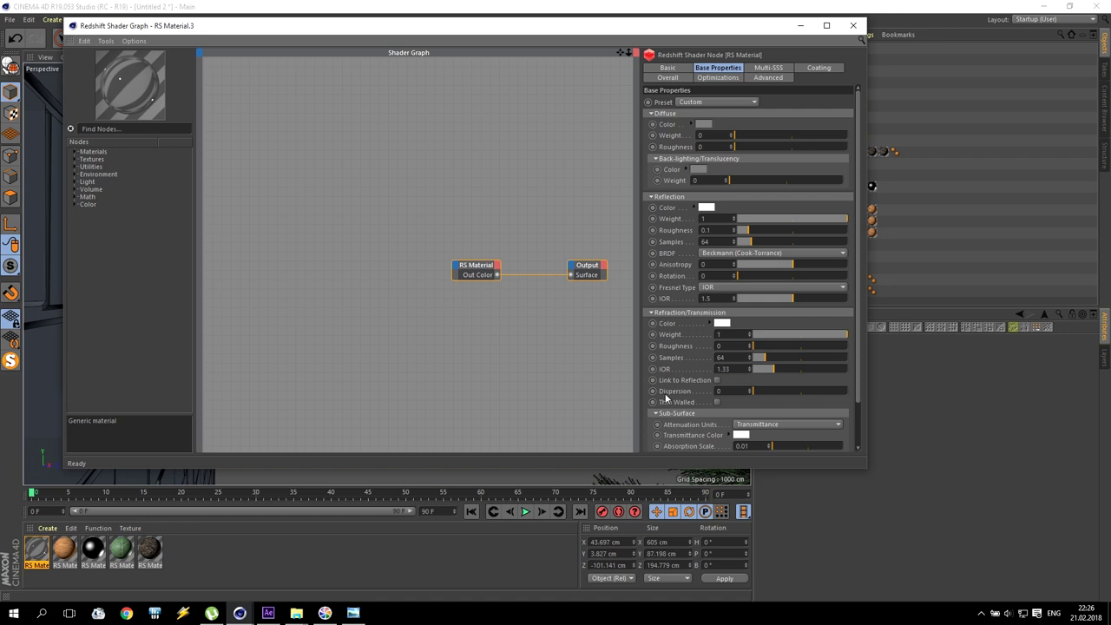
pyautogui.write('20')
pyautogui.press('Return')
# Step: Bring the Redshift RenderView forward and rerun the render to check the transparent icicles
pyautogui.moveTo(239, 613)
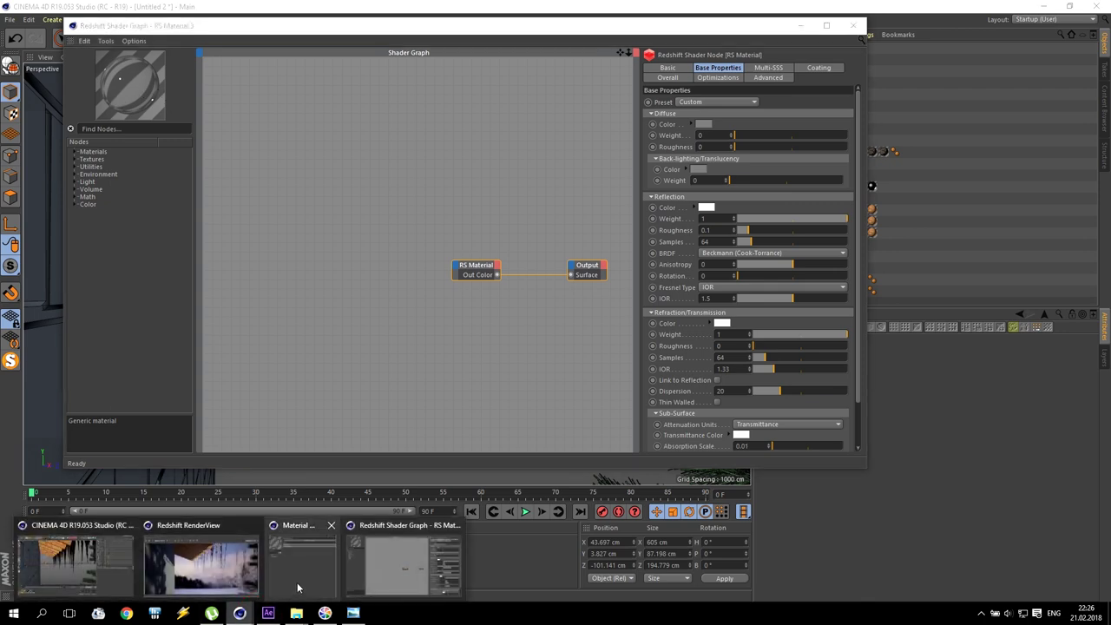
pyautogui.click(198, 566)
pyautogui.click(95, 78)
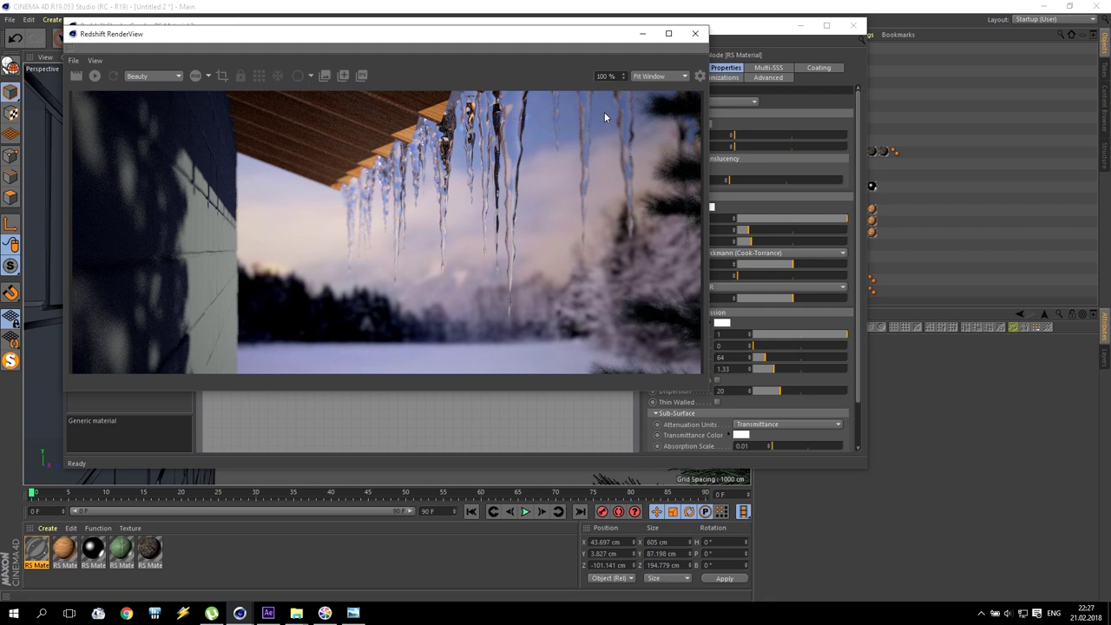
pyautogui.click(641, 38)
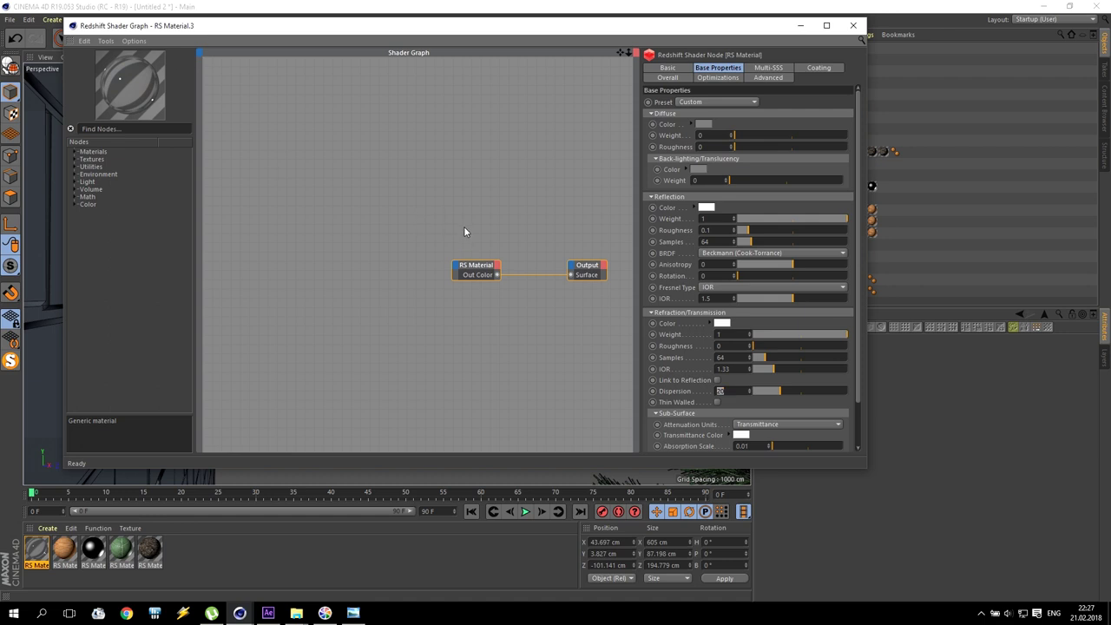
pyautogui.click(800, 26)
pyautogui.click(212, 613)
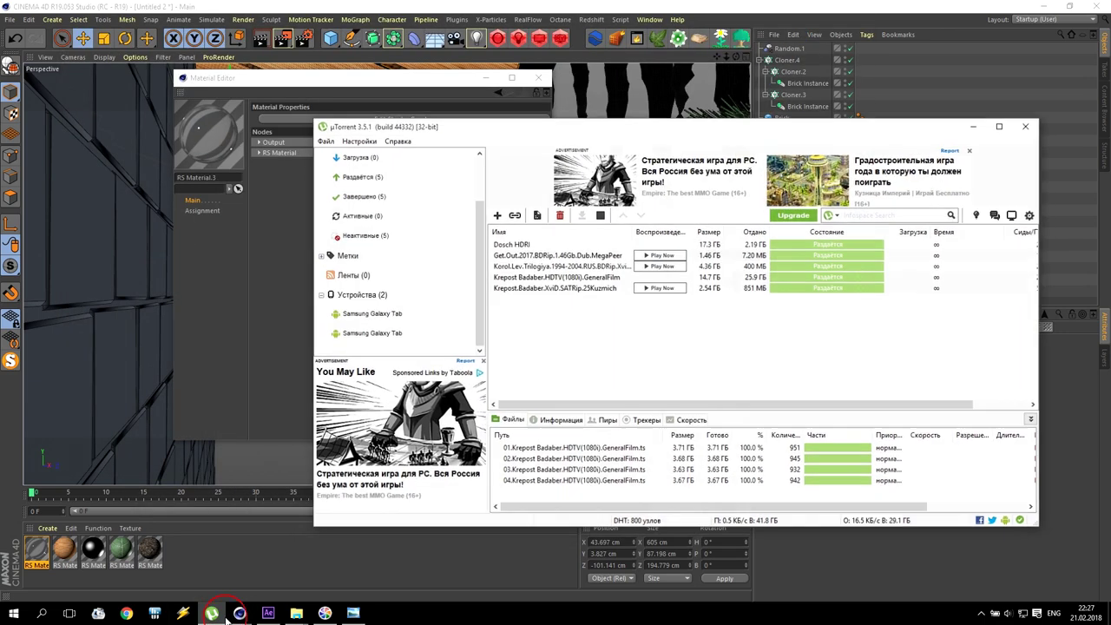
pyautogui.click(214, 613)
pyautogui.moveTo(240, 612)
pyautogui.click(204, 560)
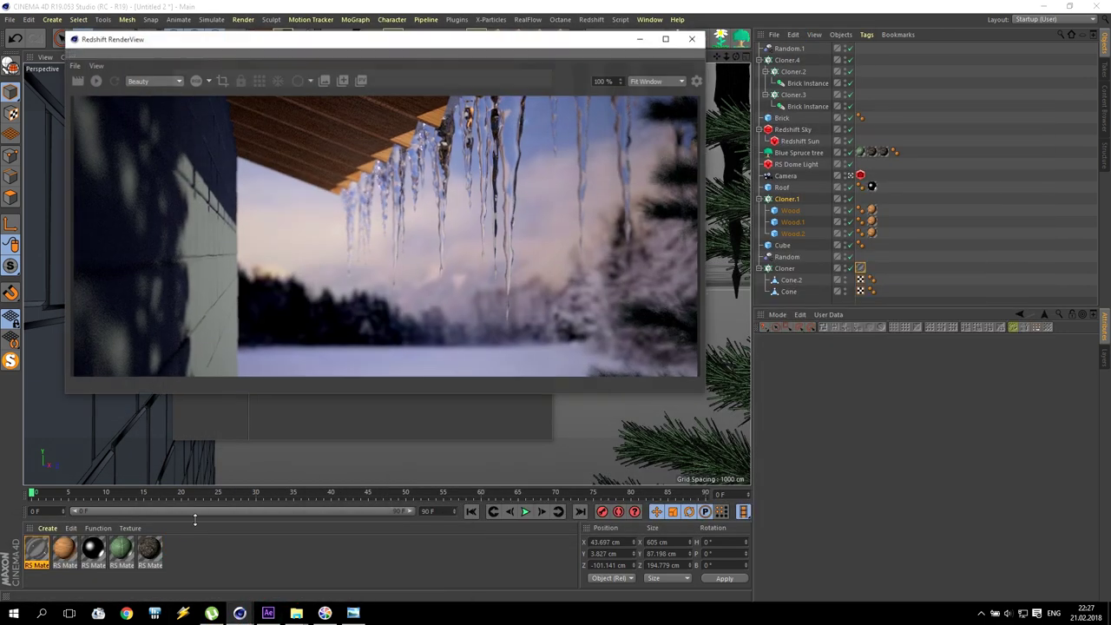
pyautogui.click(94, 76)
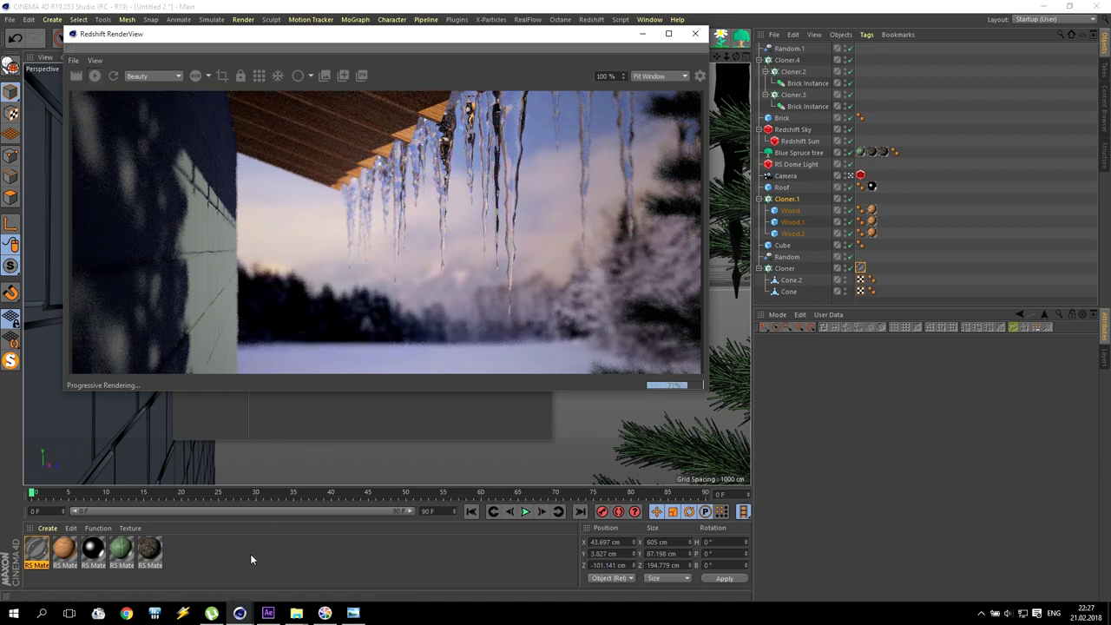
# Step: Reopen the shader graph of RS Material.3 and add an RS Noise node and an RS Bump Map node
pyautogui.doubleClick(44, 548)
pyautogui.click(299, 119)
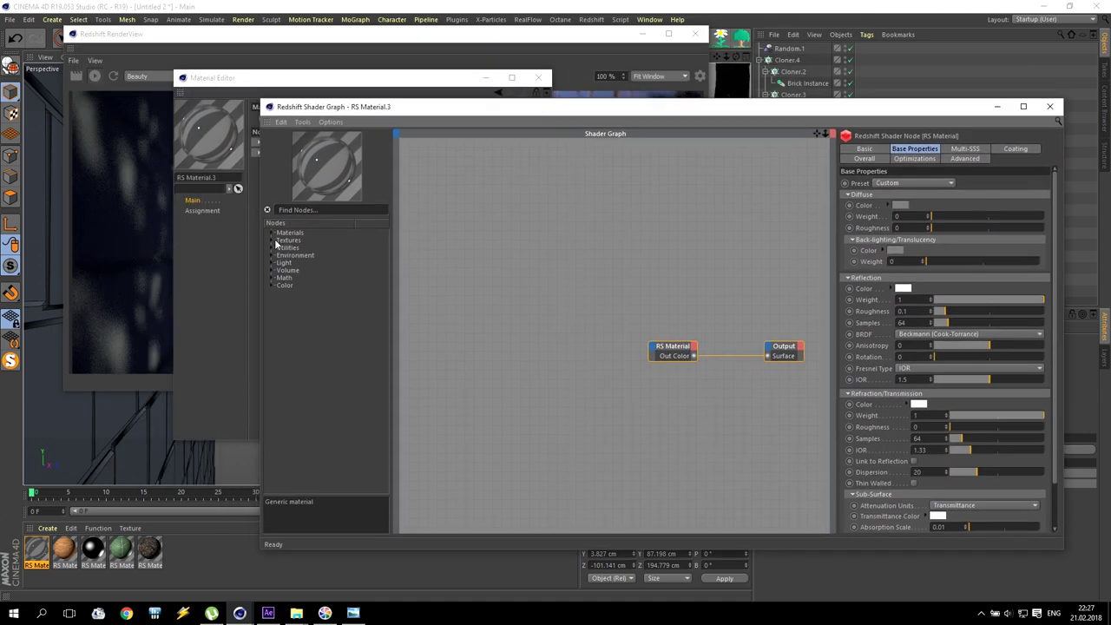
pyautogui.click(272, 241)
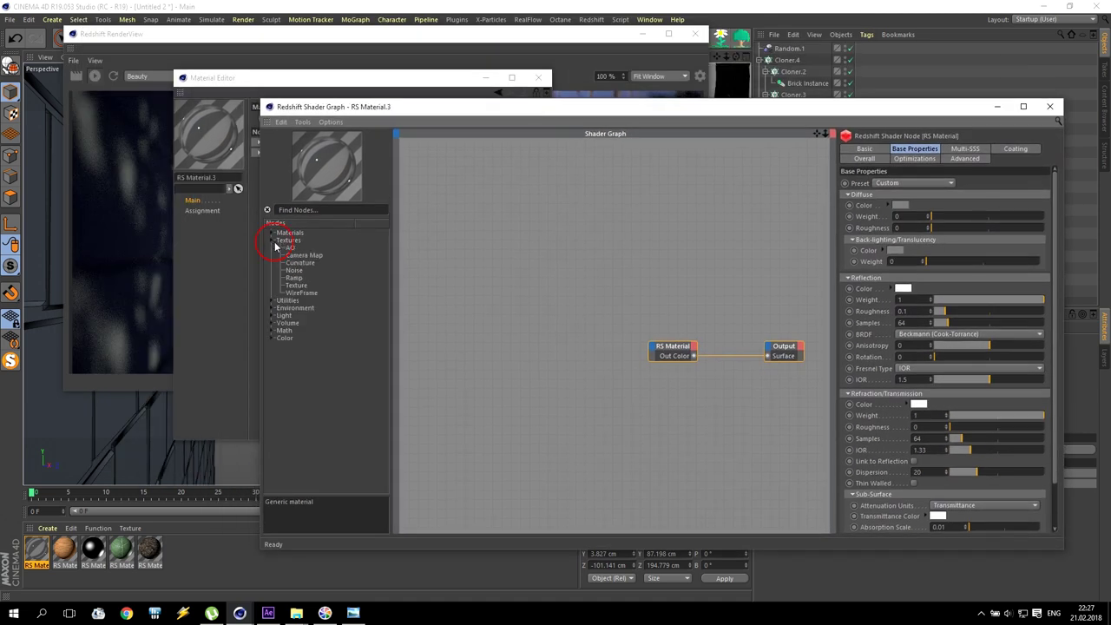
pyautogui.moveTo(294, 270); pyautogui.dragTo(501, 292)
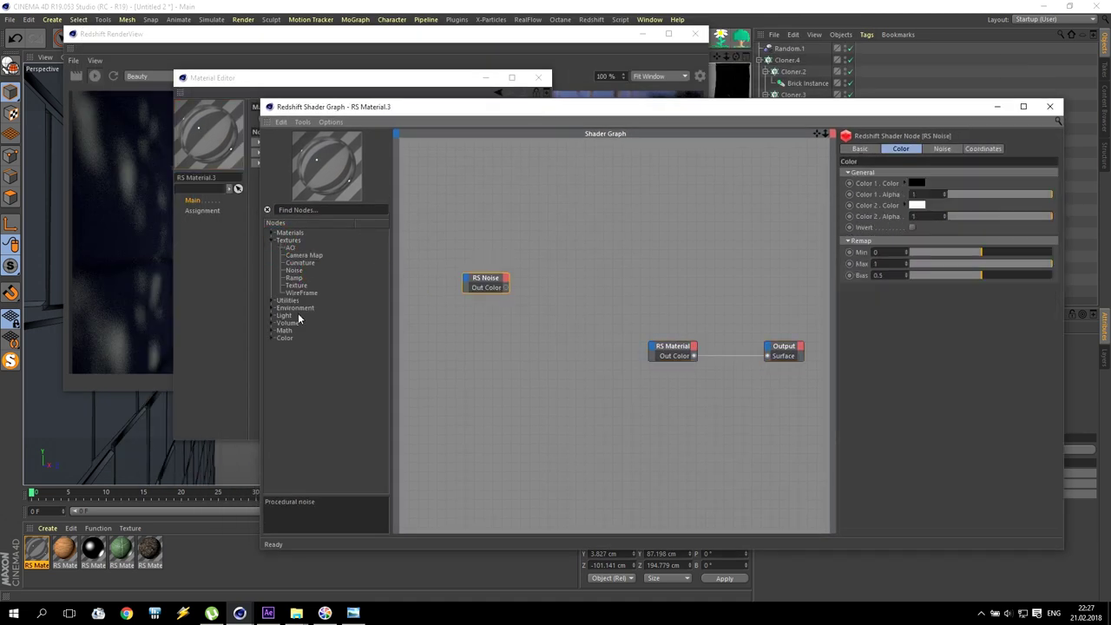
pyautogui.click(271, 300)
pyautogui.moveTo(302, 315); pyautogui.dragTo(531, 360)
# Step: Connect the RS Noise color to the RS Bump Map input and the bump output to the RS Material's bump input
pyautogui.moveTo(506, 289); pyautogui.dragTo(674, 349)
pyautogui.moveTo(529, 374)
pyautogui.click(573, 374)
pyautogui.moveTo(687, 434)
pyautogui.click(868, 470)
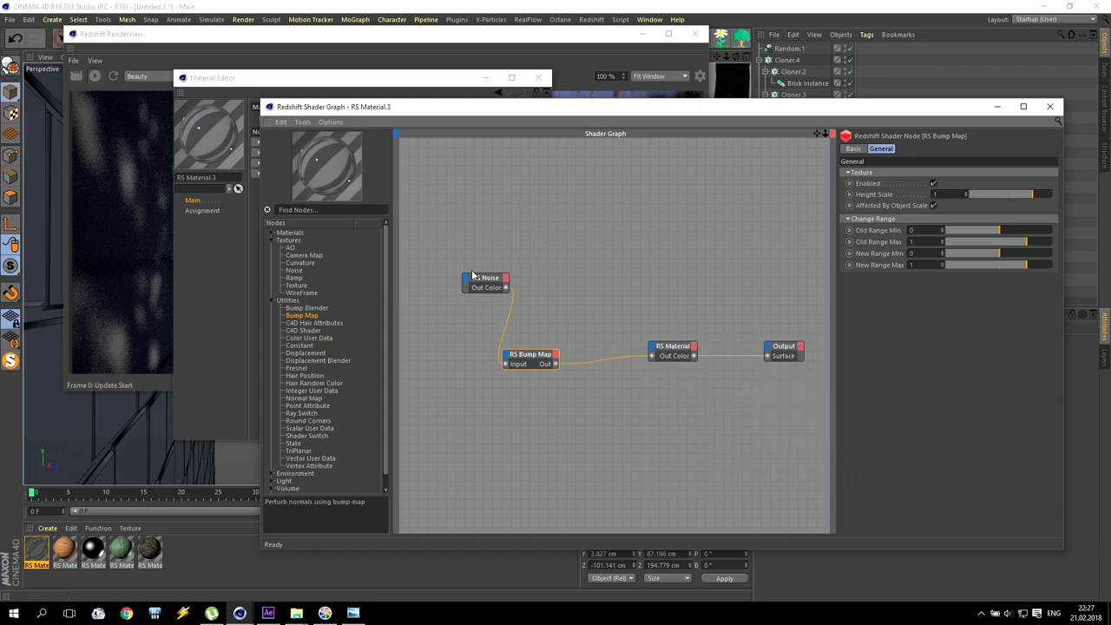
# Step: Rearrange the RenderView and a smaller shader graph window so the rendered icicles and the nodes can be seen together
pyautogui.click(486, 78)
pyautogui.click(497, 38)
pyautogui.moveTo(497, 38); pyautogui.dragTo(432, 13)
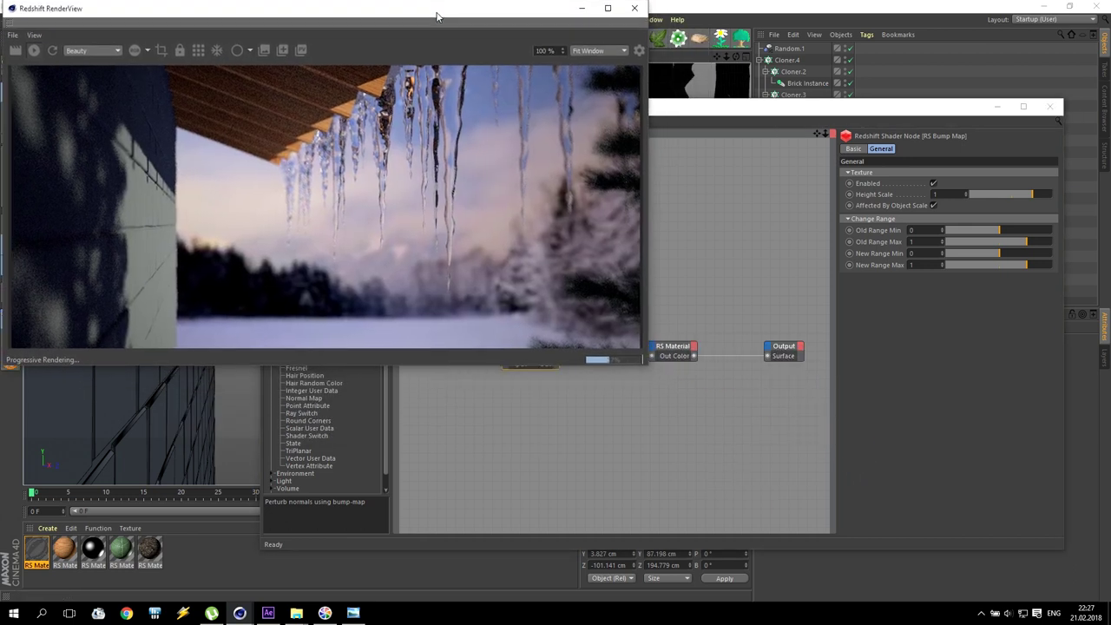
pyautogui.moveTo(681, 109); pyautogui.dragTo(713, 148)
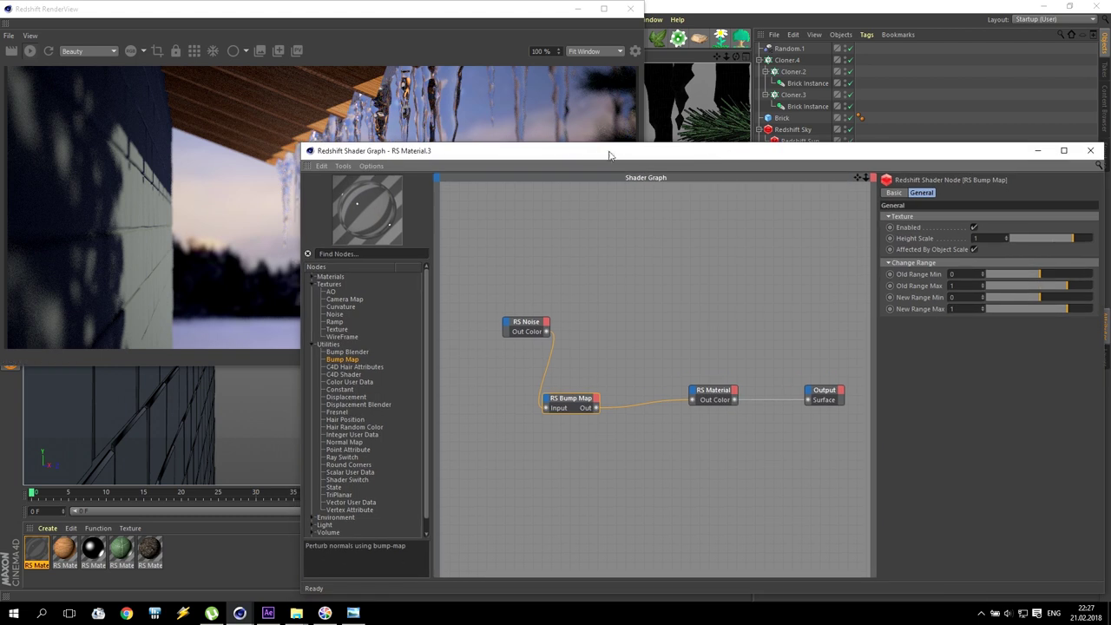
pyautogui.moveTo(294, 143); pyautogui.dragTo(472, 286)
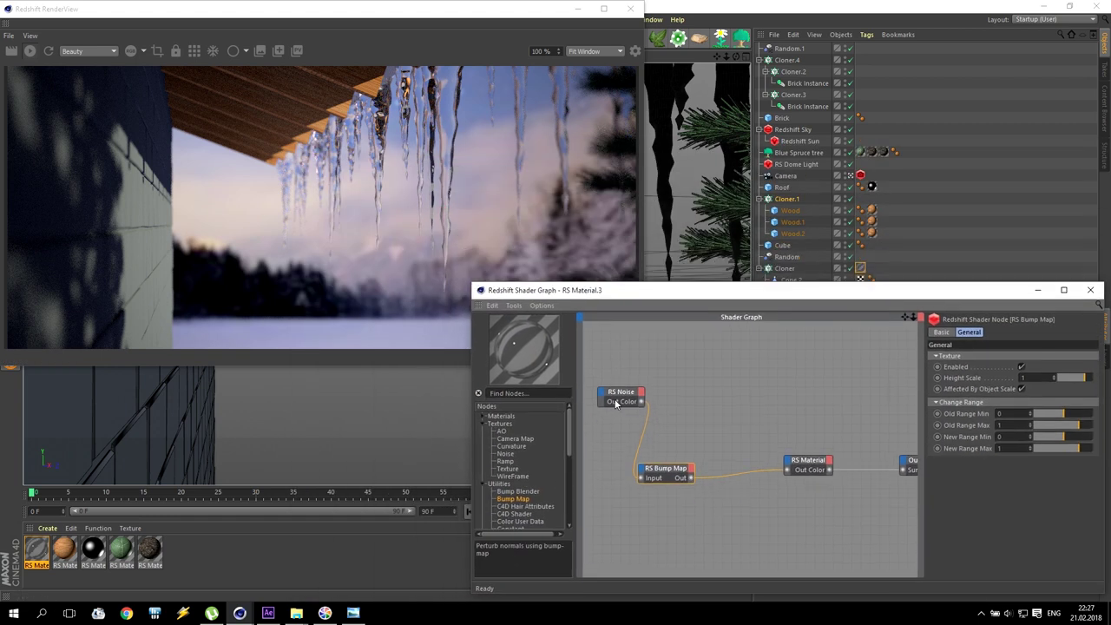
# Step: Set the RS Noise node's overall coordinate scale to 1
pyautogui.click(619, 391)
pyautogui.click(1072, 332)
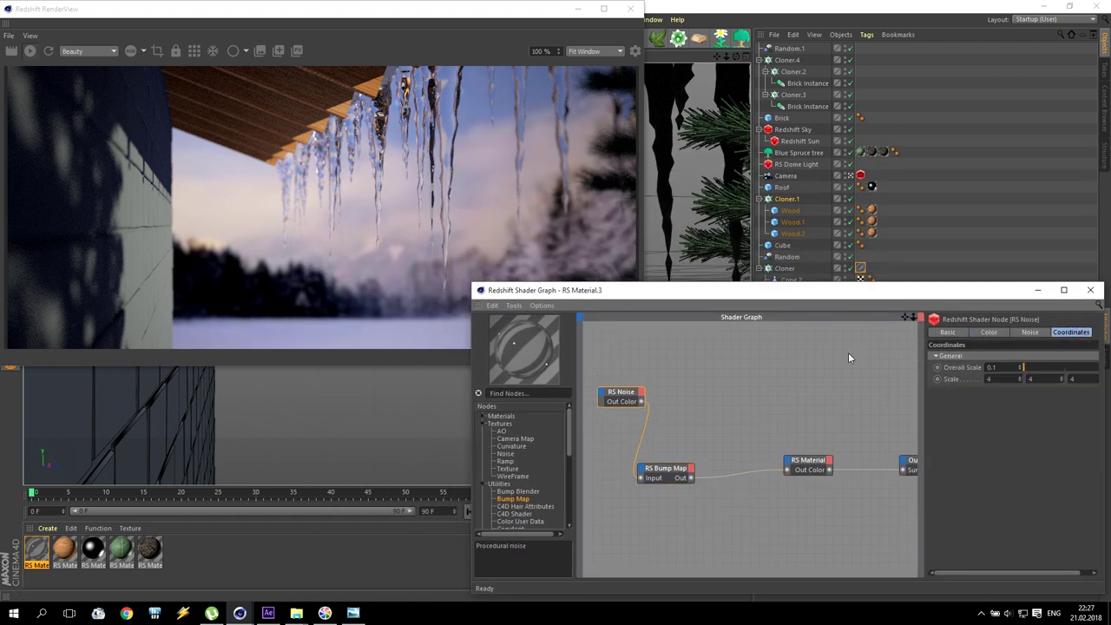
pyautogui.doubleClick(1017, 367)
pyautogui.write('1')
pyautogui.press('Return')
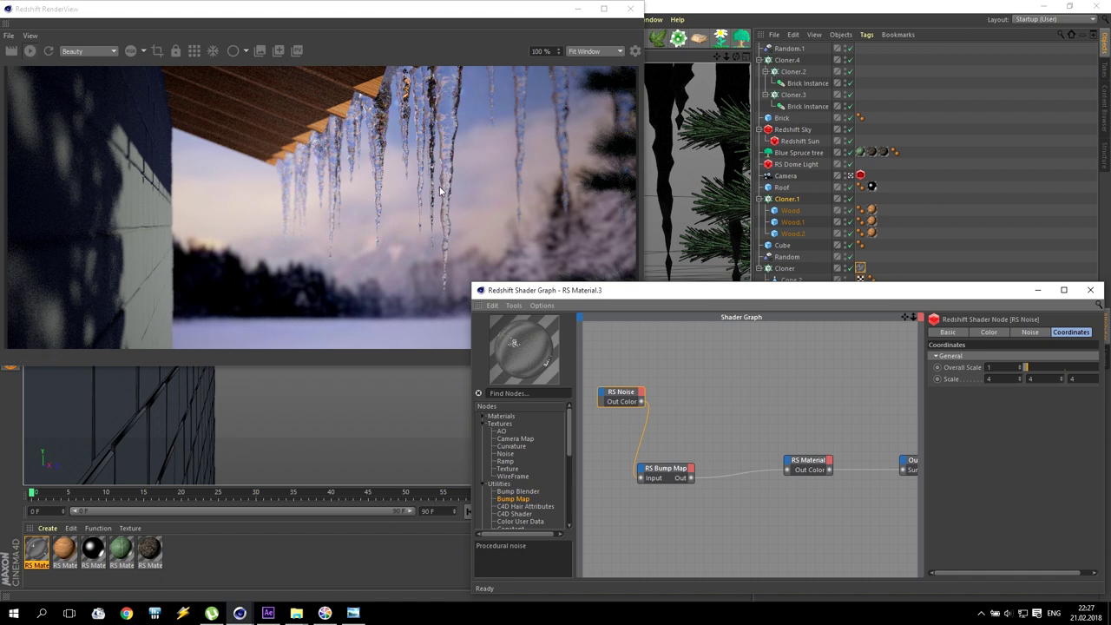
# Step: Set the RS Bump Map's height scale to 0.5 and move the shader graph window over the lower part of the render
pyautogui.click(664, 469)
pyautogui.click(1020, 367)
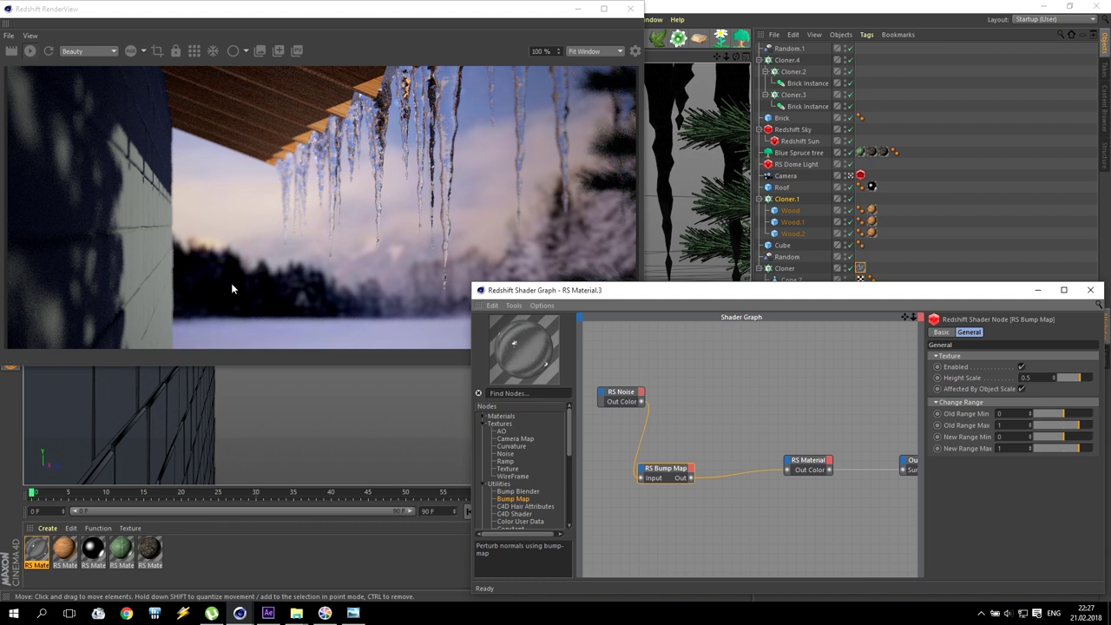
pyautogui.moveTo(807, 292); pyautogui.dragTo(413, 236)
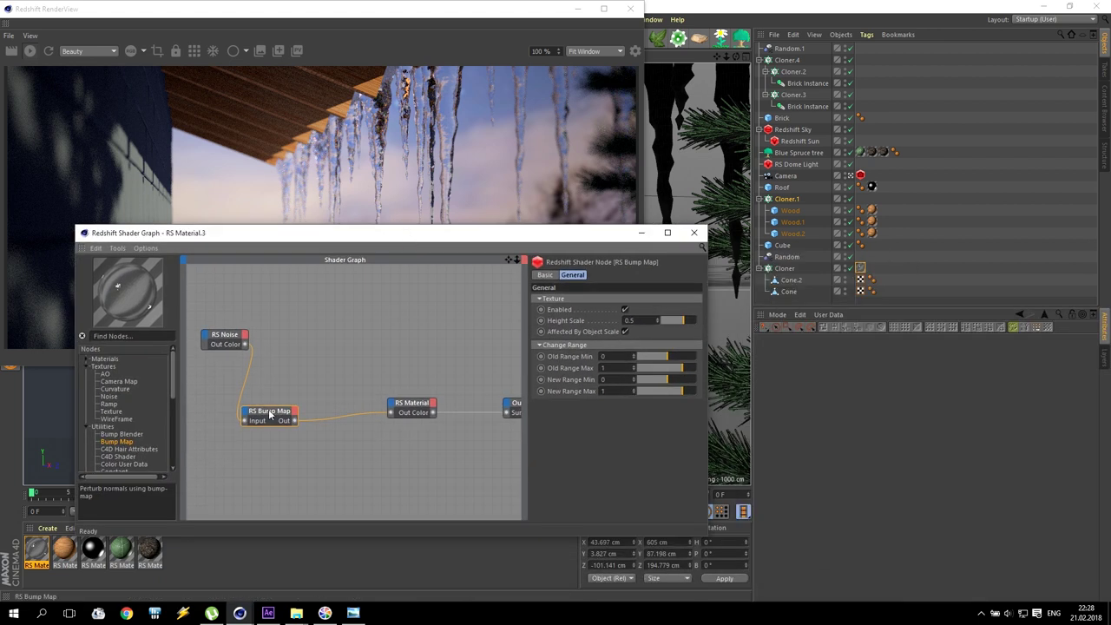
# Step: Give the ice RS Material a coating with weight 1 and roughness 0.5, keeping the render in view
pyautogui.click(415, 407)
pyautogui.moveTo(489, 235); pyautogui.dragTo(852, 307)
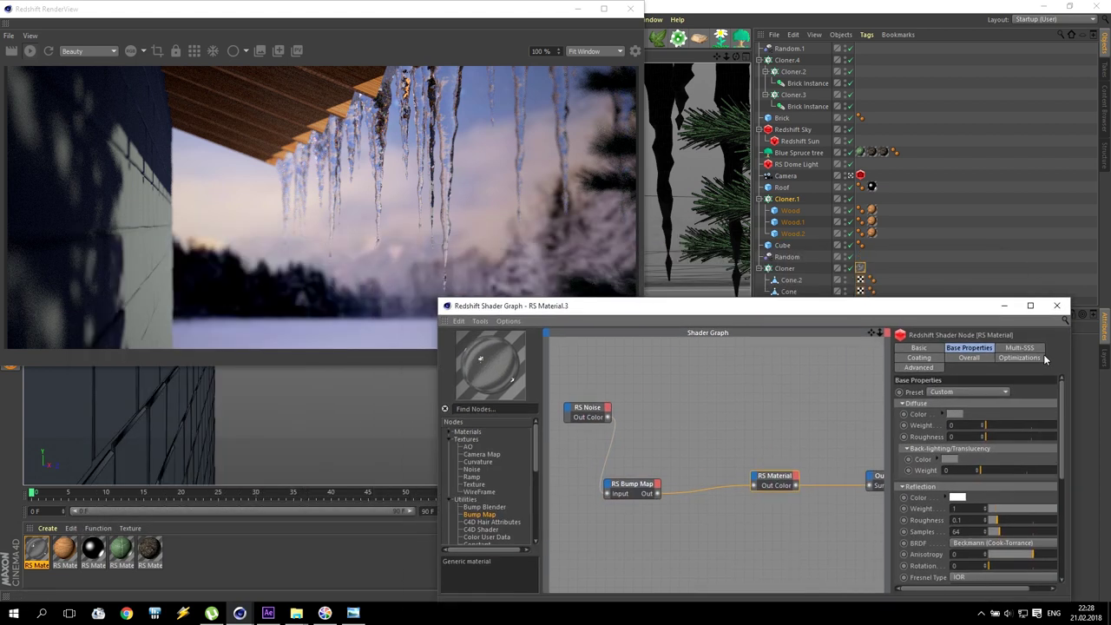
pyautogui.click(918, 358)
pyautogui.moveTo(986, 413); pyautogui.dragTo(1064, 413)
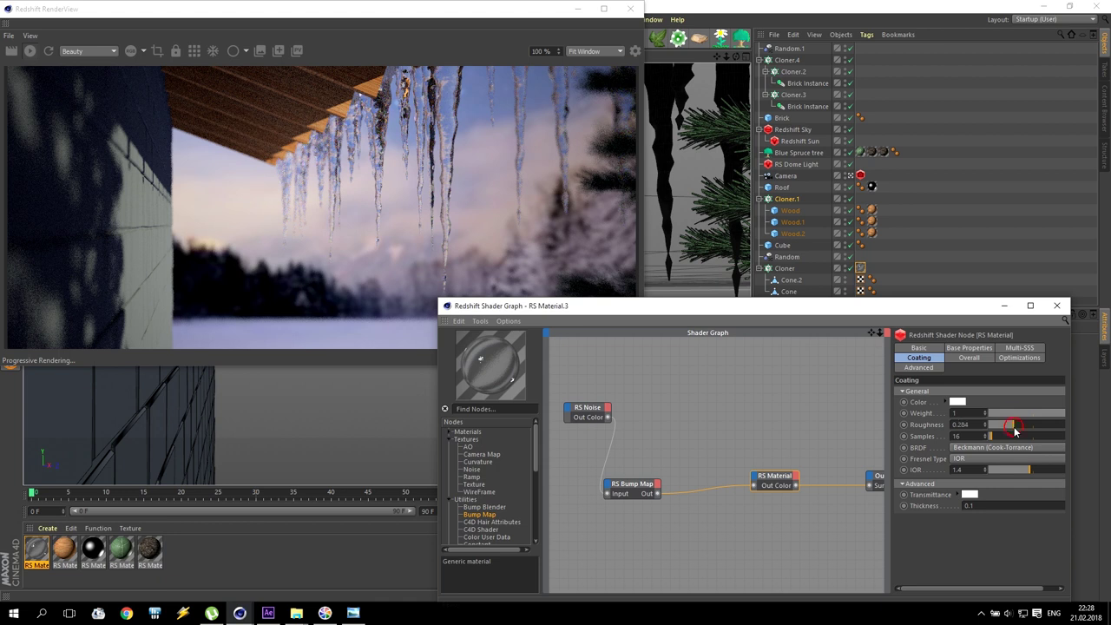
pyautogui.moveTo(1014, 426); pyautogui.dragTo(1040, 423)
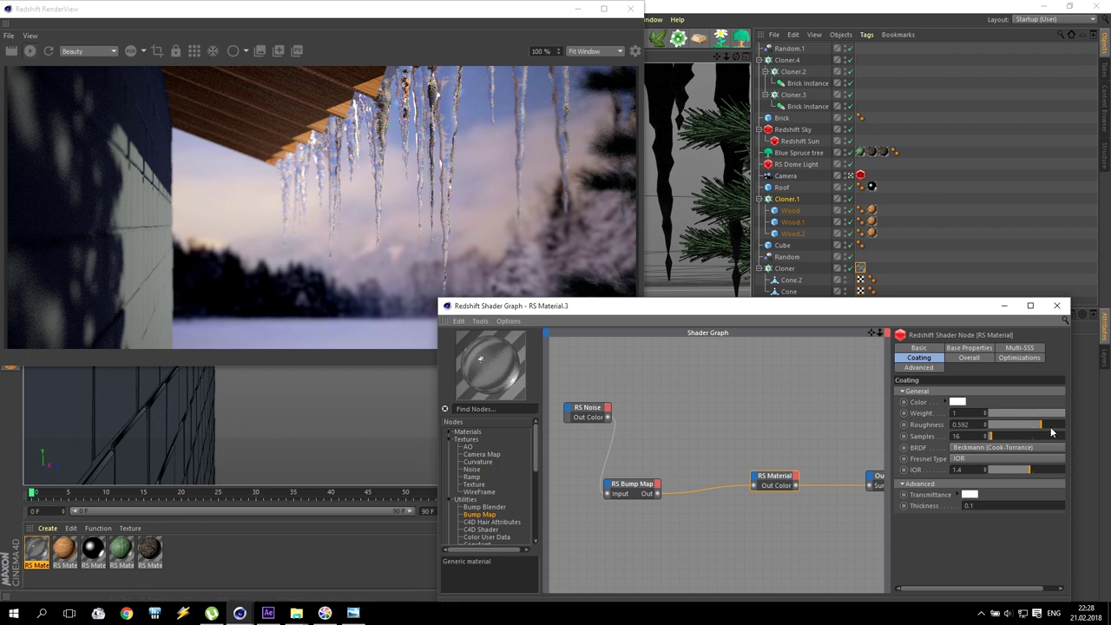
pyautogui.write('0.5')
pyautogui.press('Return')
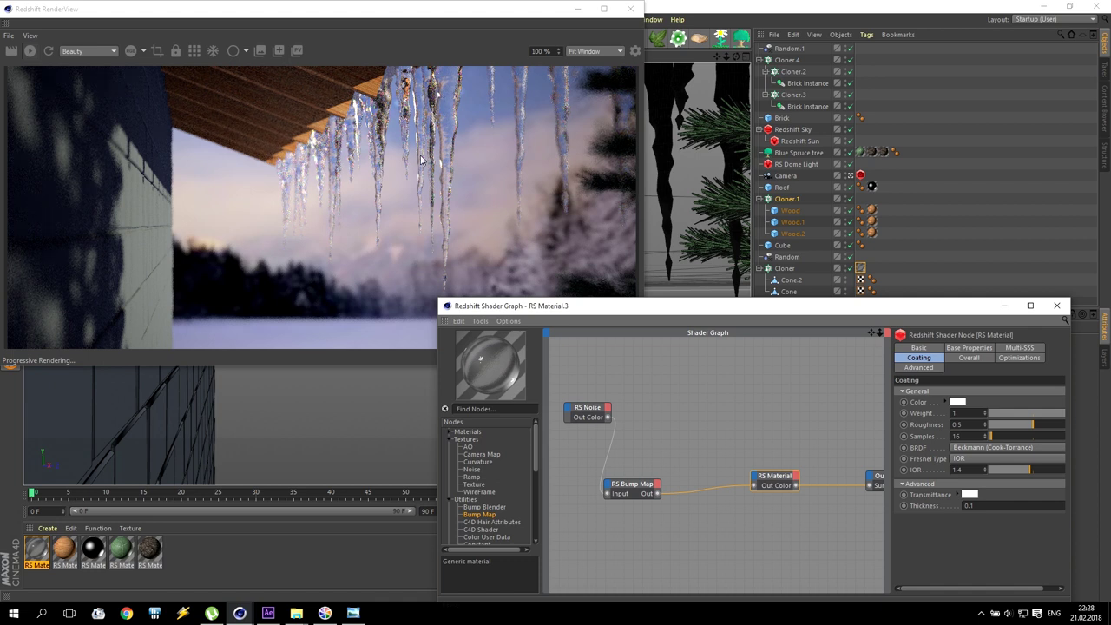
# Step: Compare the icicles with the coating weight at 0, restore it to 1 and close the ice material's shader graph
pyautogui.moveTo(1017, 414); pyautogui.dragTo(917, 402)
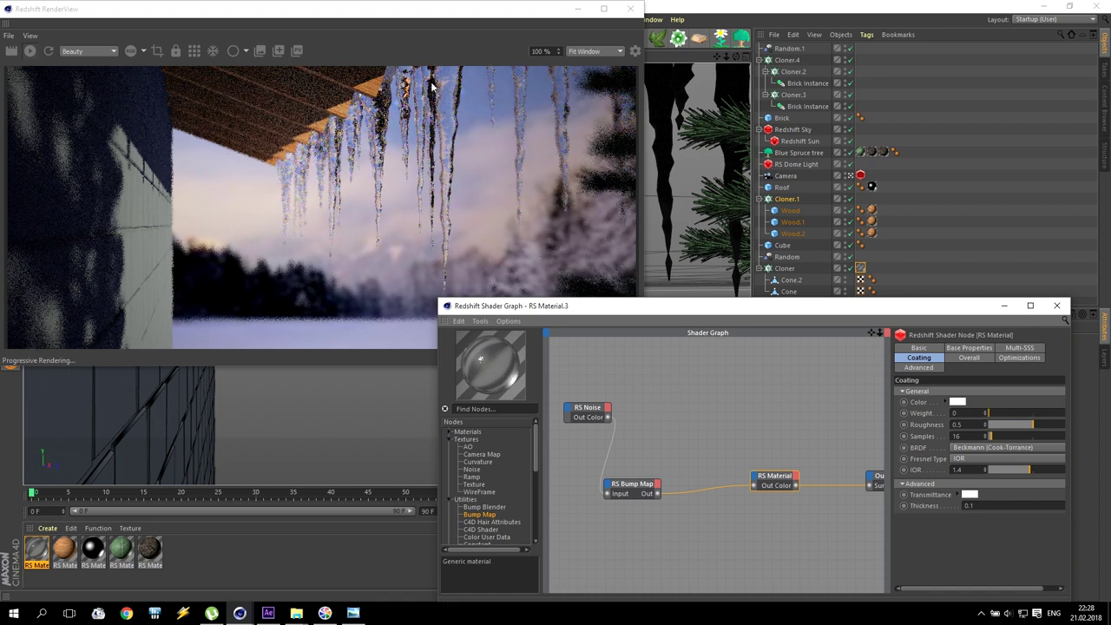
pyautogui.moveTo(1044, 416); pyautogui.dragTo(1065, 414)
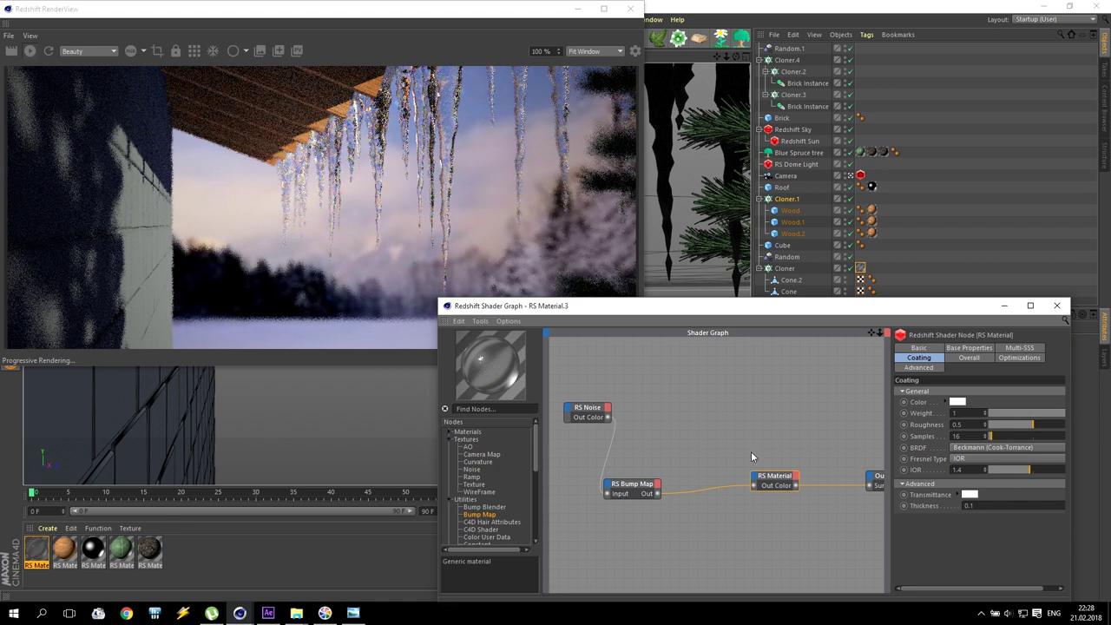
pyautogui.click(1056, 305)
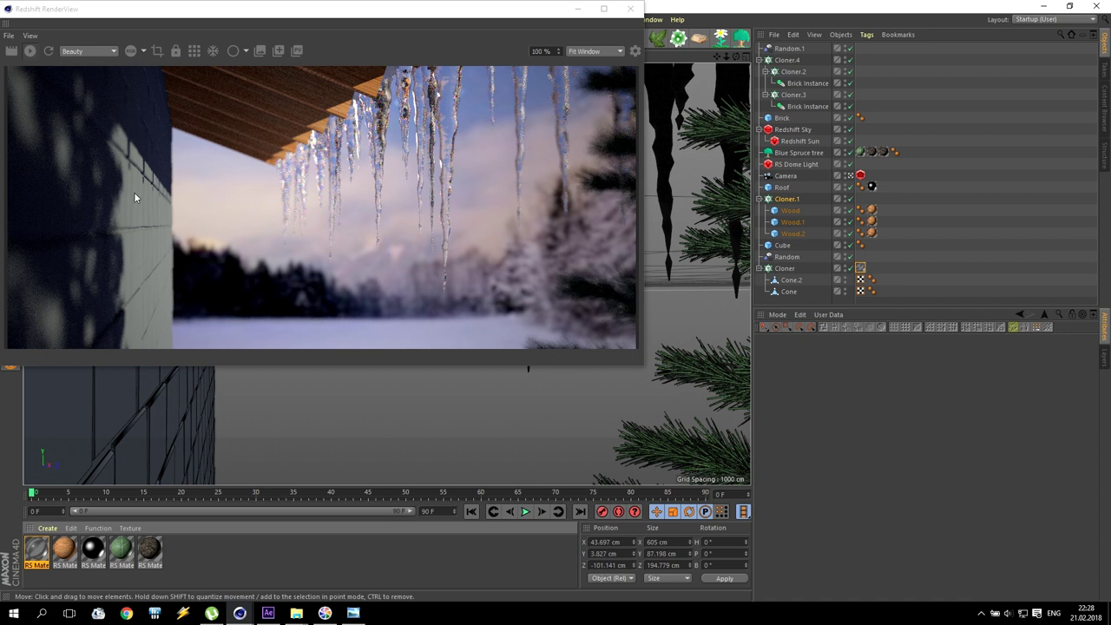
# Step: Create a new Redshift material and open its shader graph away from the render
pyautogui.click(47, 527)
pyautogui.moveTo(99, 448)
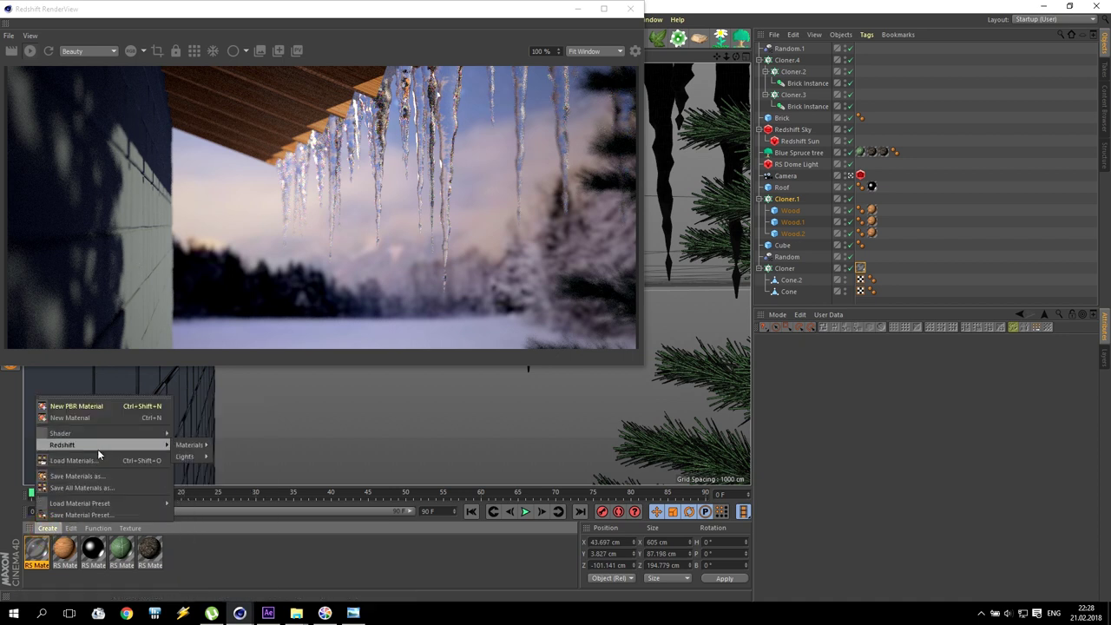
pyautogui.moveTo(185, 444)
pyautogui.click(223, 445)
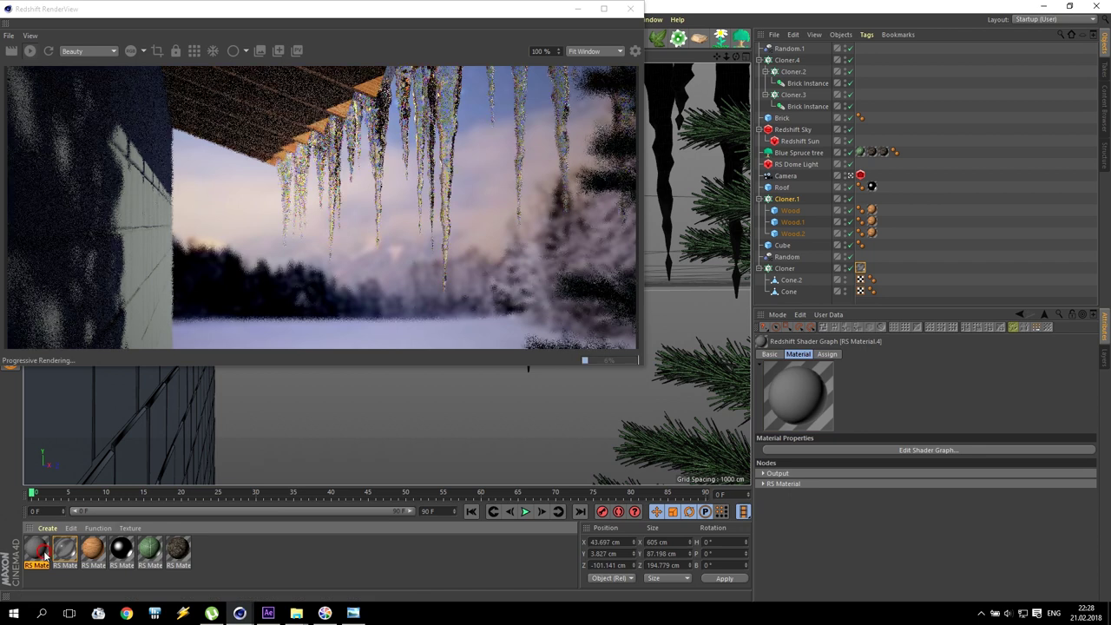
pyautogui.doubleClick(45, 555)
pyautogui.click(401, 119)
pyautogui.moveTo(436, 45); pyautogui.dragTo(809, 242)
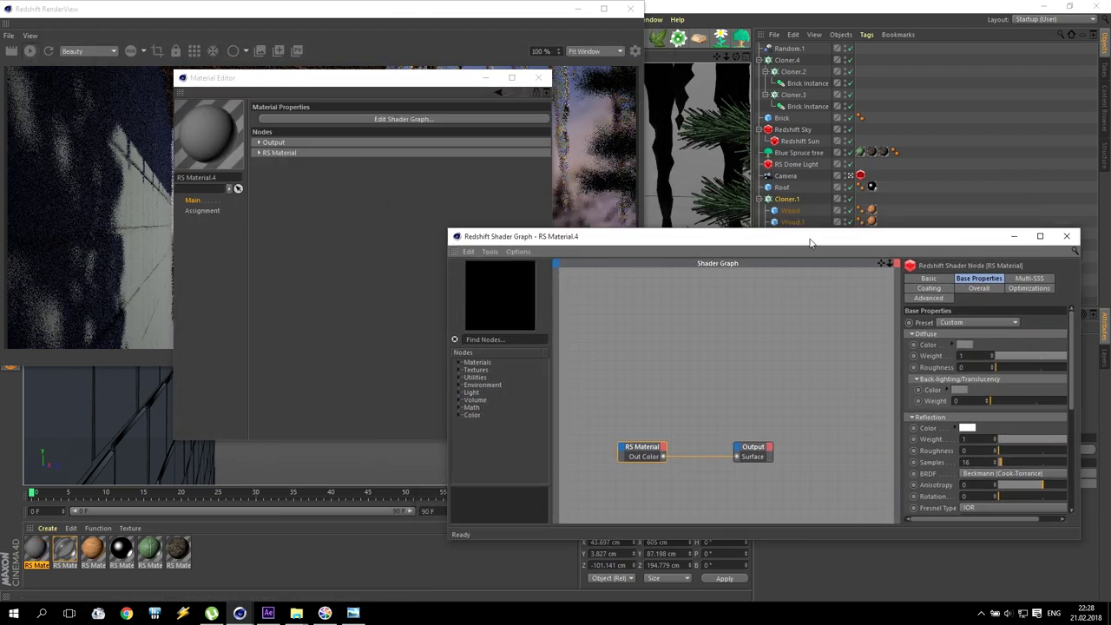
# Step: Add an RS Texture node to the new material and load Stucco_94.jpg into it
pyautogui.click(457, 363)
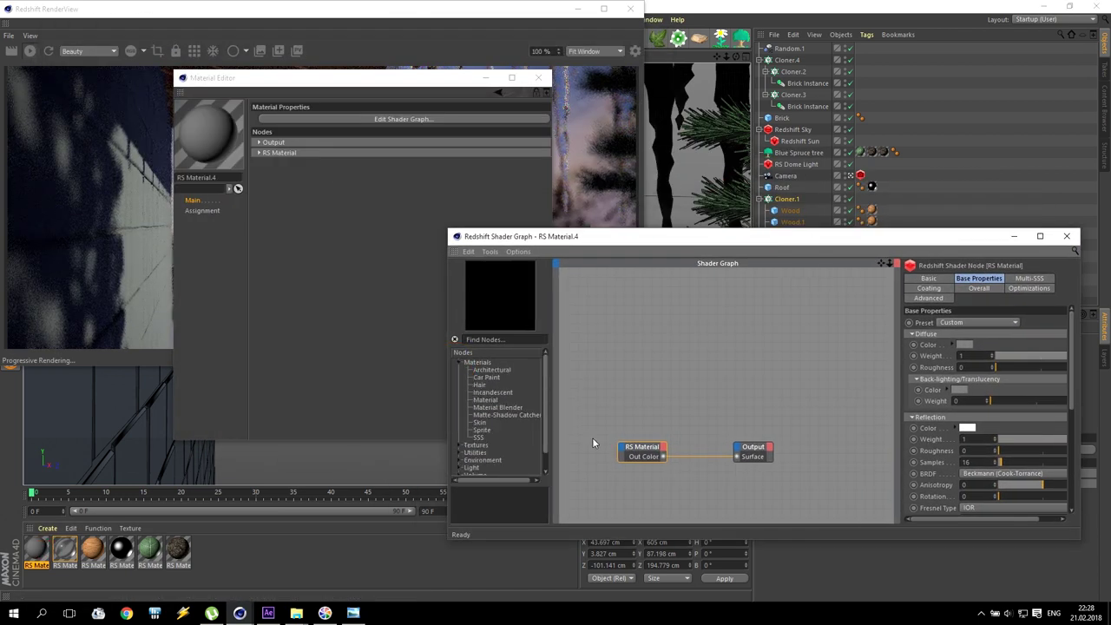
pyautogui.click(459, 446)
pyautogui.moveTo(549, 404); pyautogui.dragTo(618, 335)
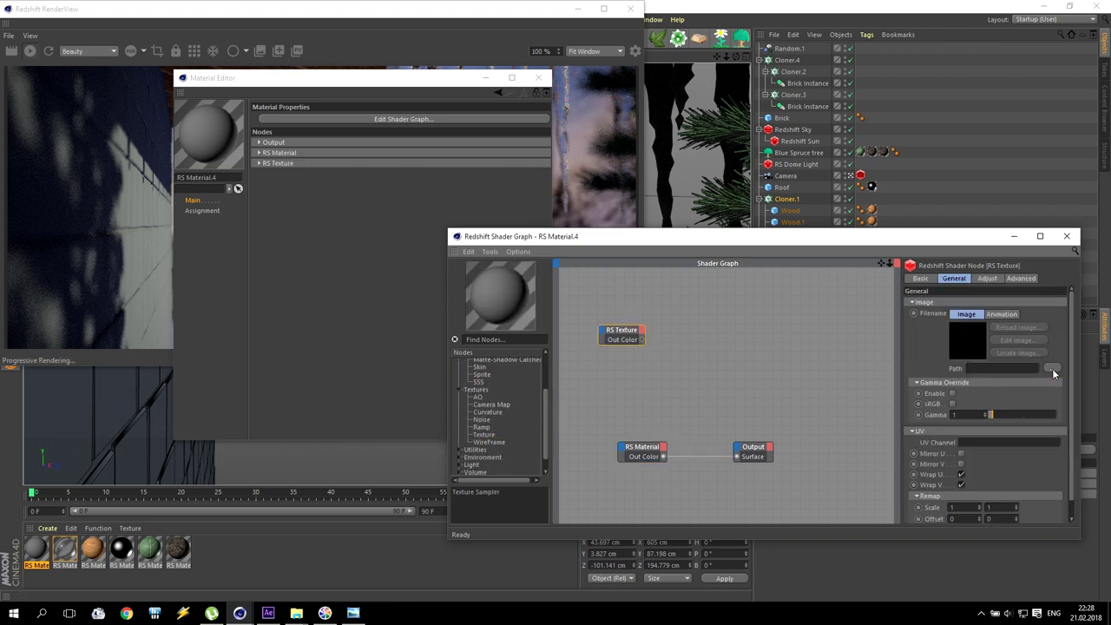
pyautogui.click(1051, 368)
pyautogui.click(614, 167)
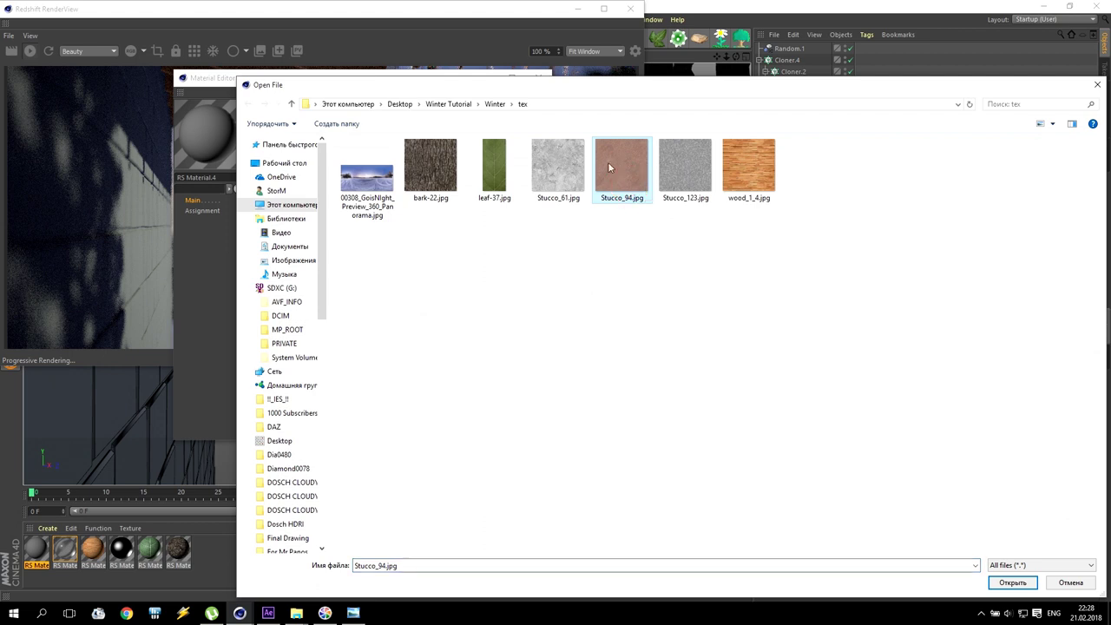
pyautogui.click(1012, 582)
# Step: Connect the stucco texture to the RS Material's diffuse color, space out the nodes and put the material windows away
pyautogui.moveTo(640, 340); pyautogui.dragTo(625, 446)
pyautogui.click(817, 451)
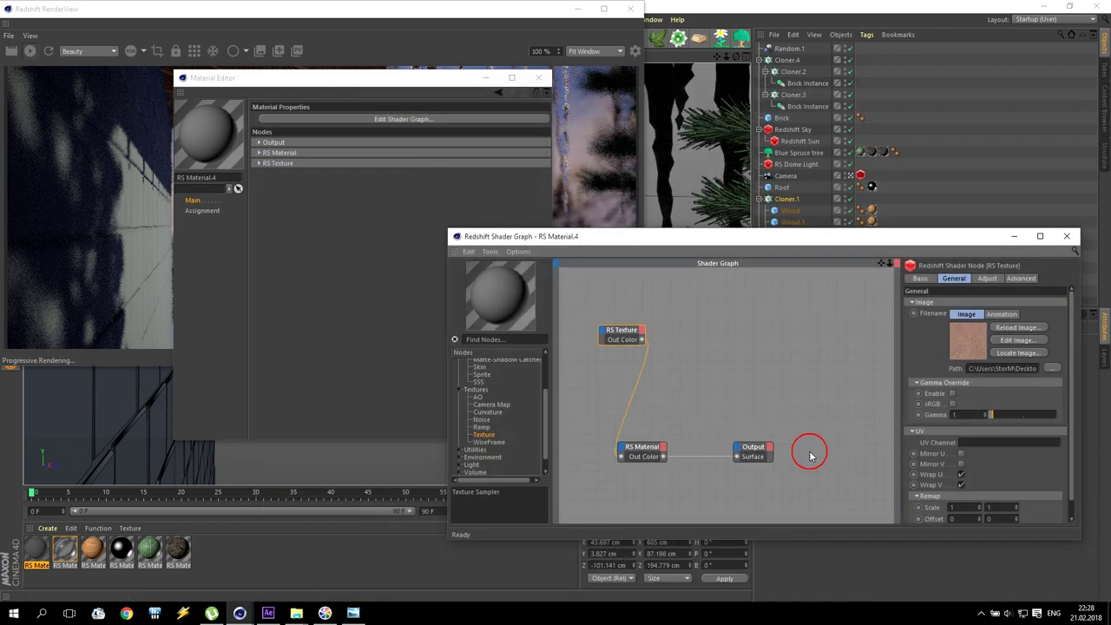
pyautogui.click(656, 449)
pyautogui.click(776, 493)
pyautogui.moveTo(646, 421); pyautogui.dragTo(861, 513)
pyautogui.moveTo(755, 459); pyautogui.dragTo(862, 424)
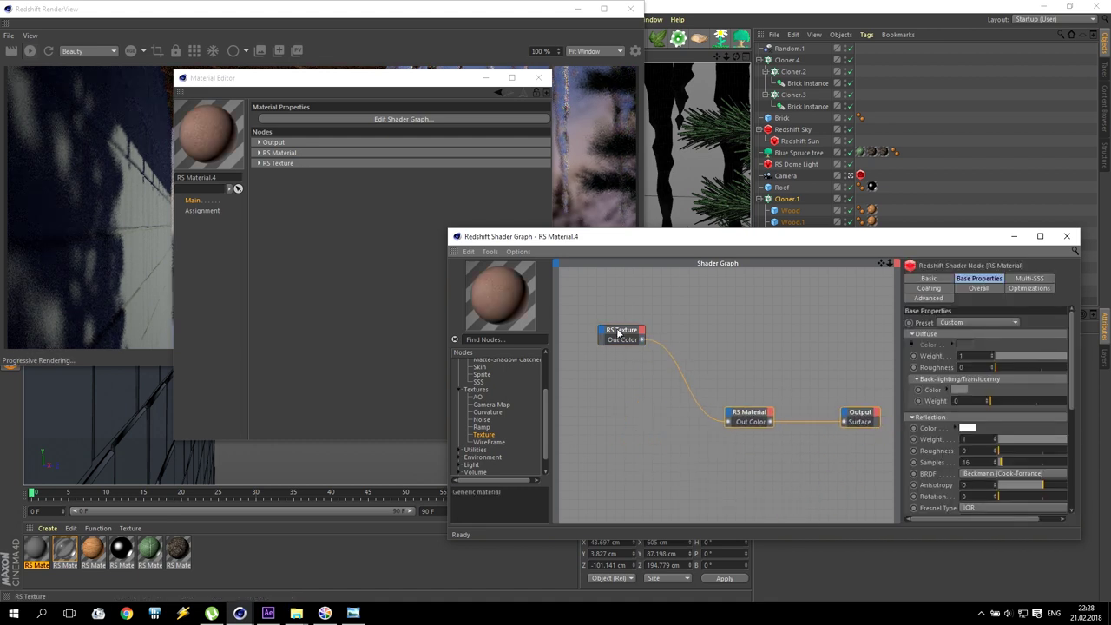
pyautogui.moveTo(619, 332); pyautogui.dragTo(629, 368)
pyautogui.click(537, 77)
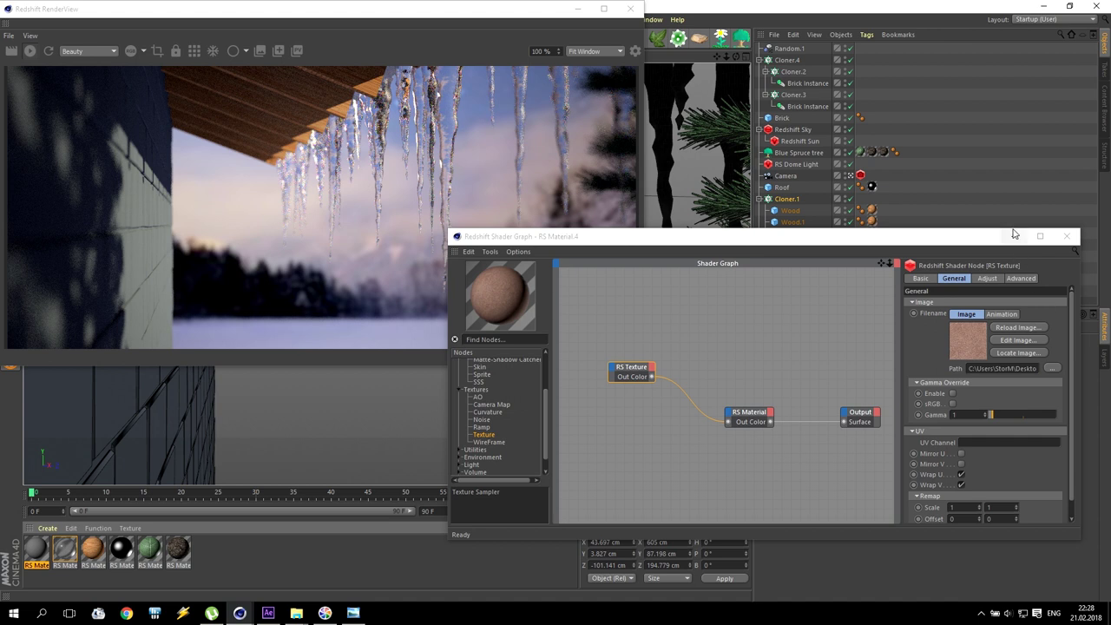
pyautogui.click(1014, 236)
# Step: Assign the new stucco material to the Brick object
pyautogui.click(789, 60)
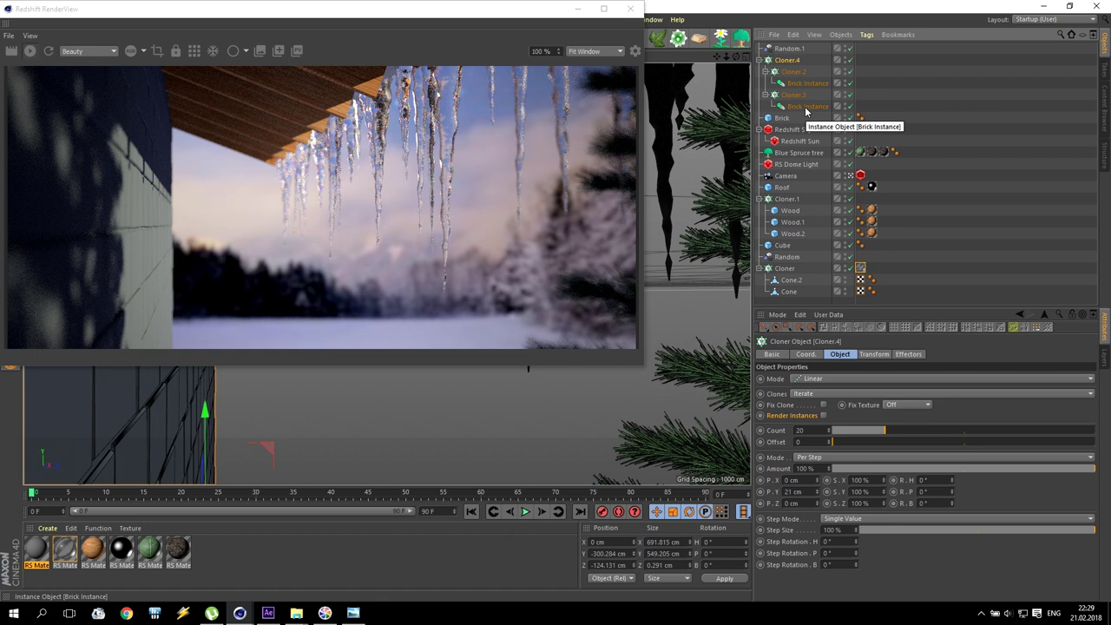
pyautogui.click(779, 117)
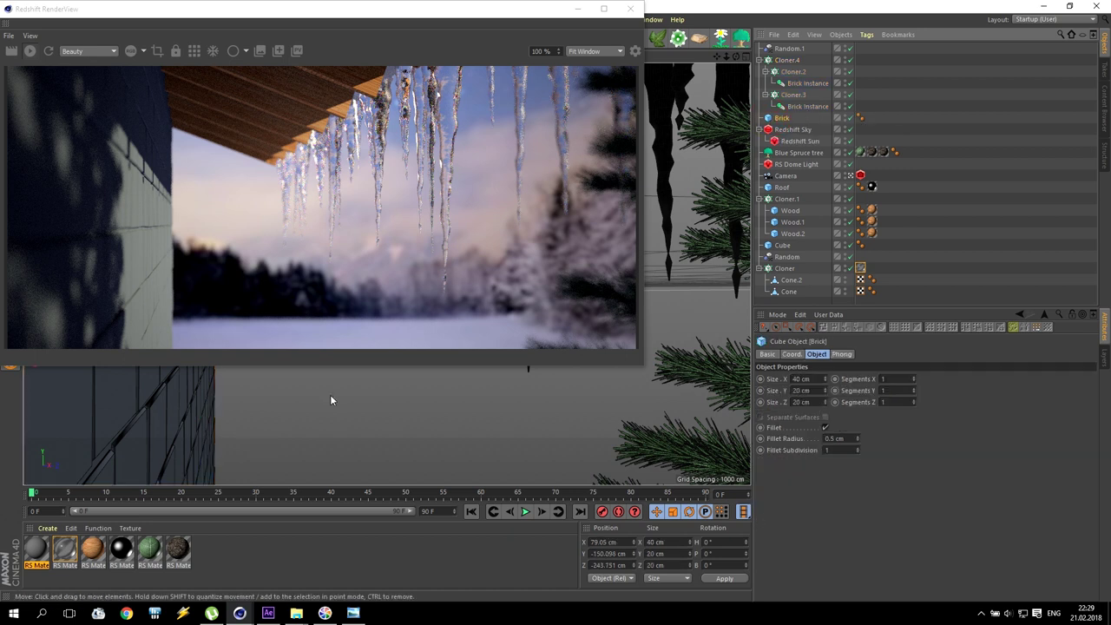
pyautogui.doubleClick(35, 550)
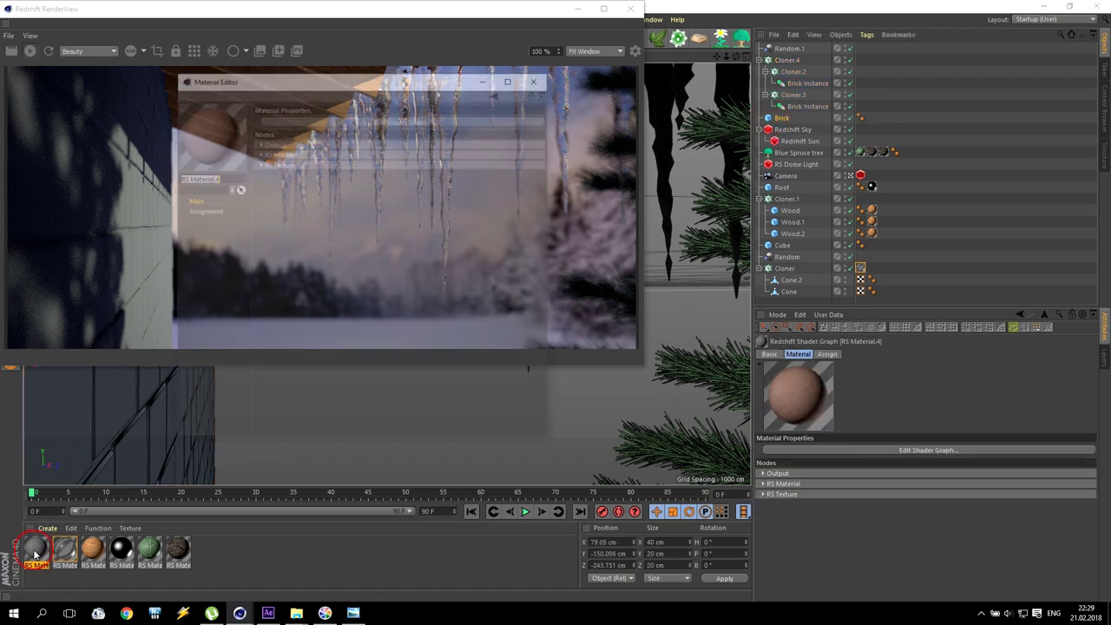
pyautogui.click(183, 167)
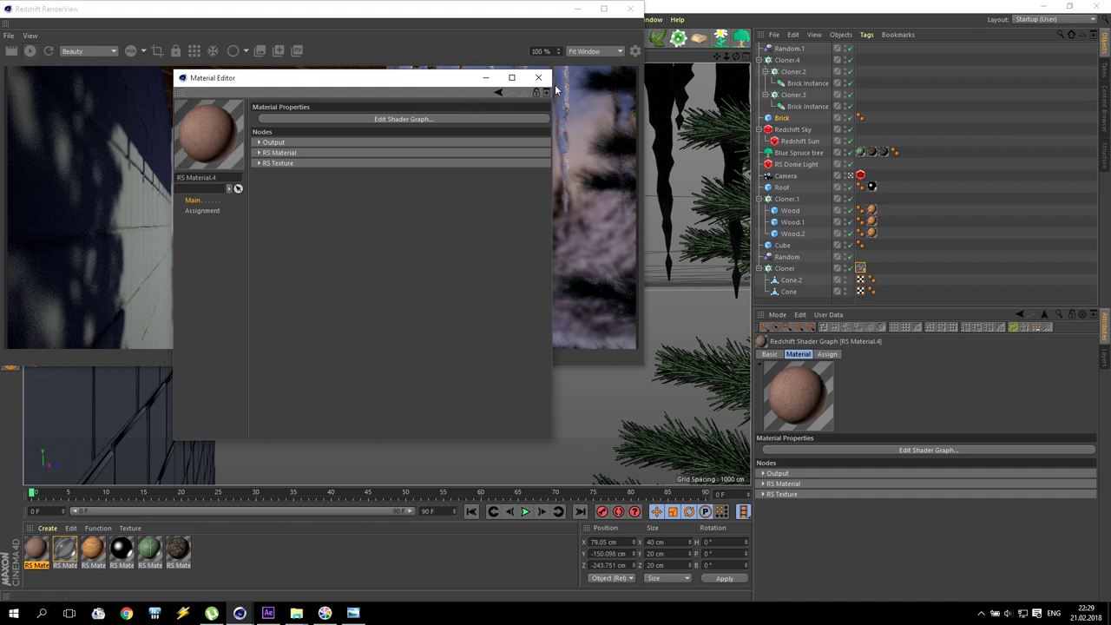
pyautogui.click(538, 77)
pyautogui.moveTo(50, 564); pyautogui.dragTo(785, 120)
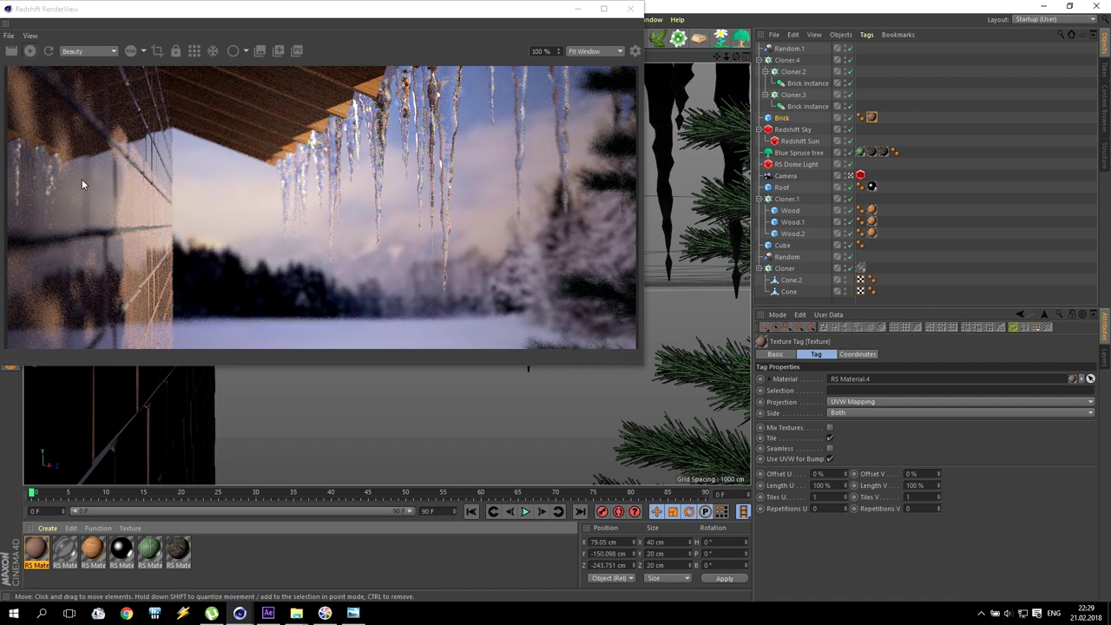
# Step: Open the brick material's editor and arrange it beside a smaller RenderView
pyautogui.doubleClick(36, 548)
pyautogui.moveTo(283, 86); pyautogui.dragTo(779, 263)
pyautogui.click(641, 366)
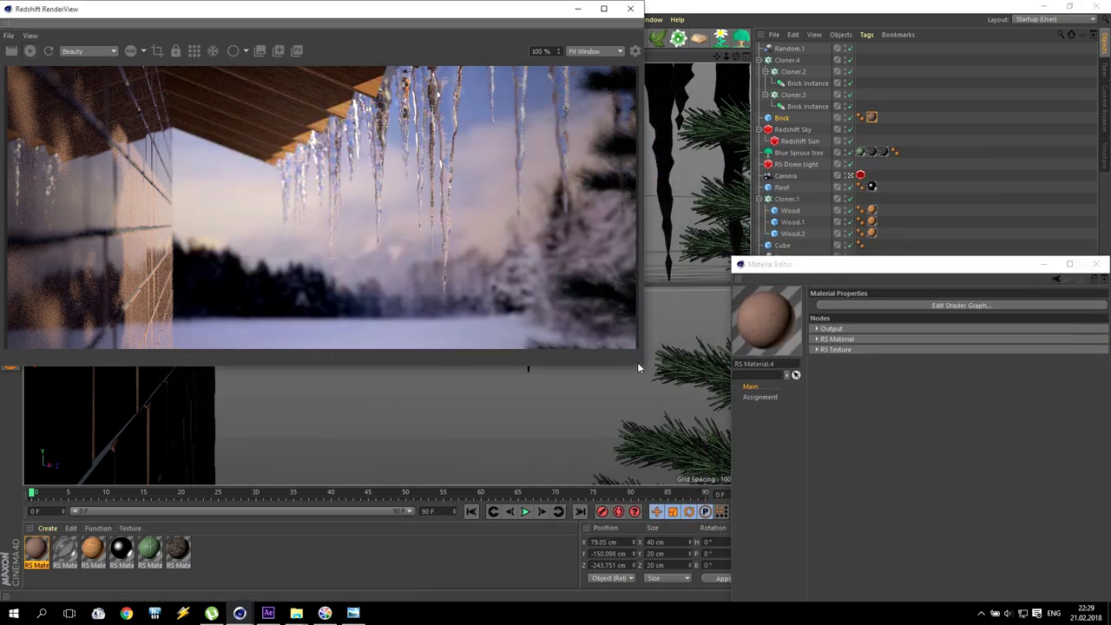
pyautogui.moveTo(644, 366); pyautogui.dragTo(403, 262)
pyautogui.moveTo(904, 264); pyautogui.dragTo(781, 217)
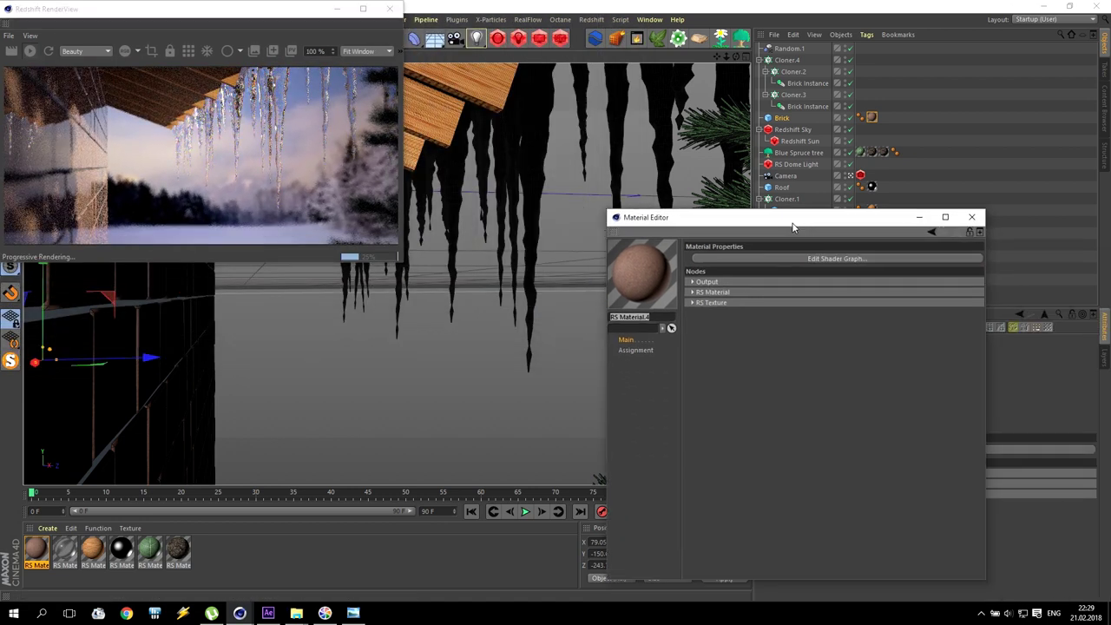
# Step: Open the brick material's shader graph and set the RS Material's reflection weight to 0
pyautogui.click(738, 260)
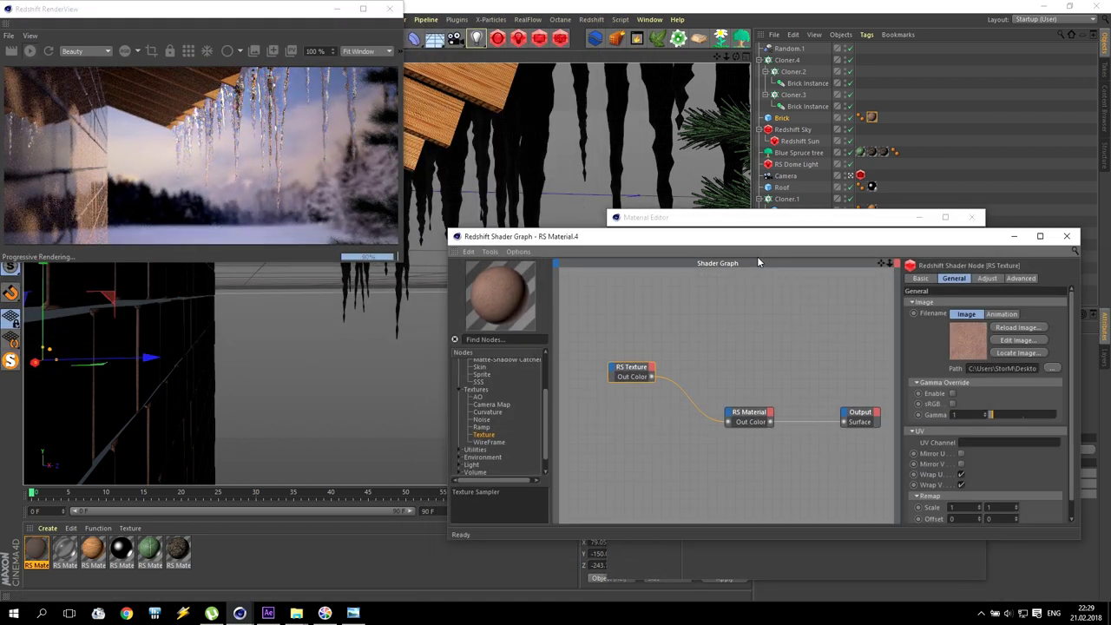
pyautogui.click(768, 415)
pyautogui.moveTo(1048, 441); pyautogui.dragTo(989, 442)
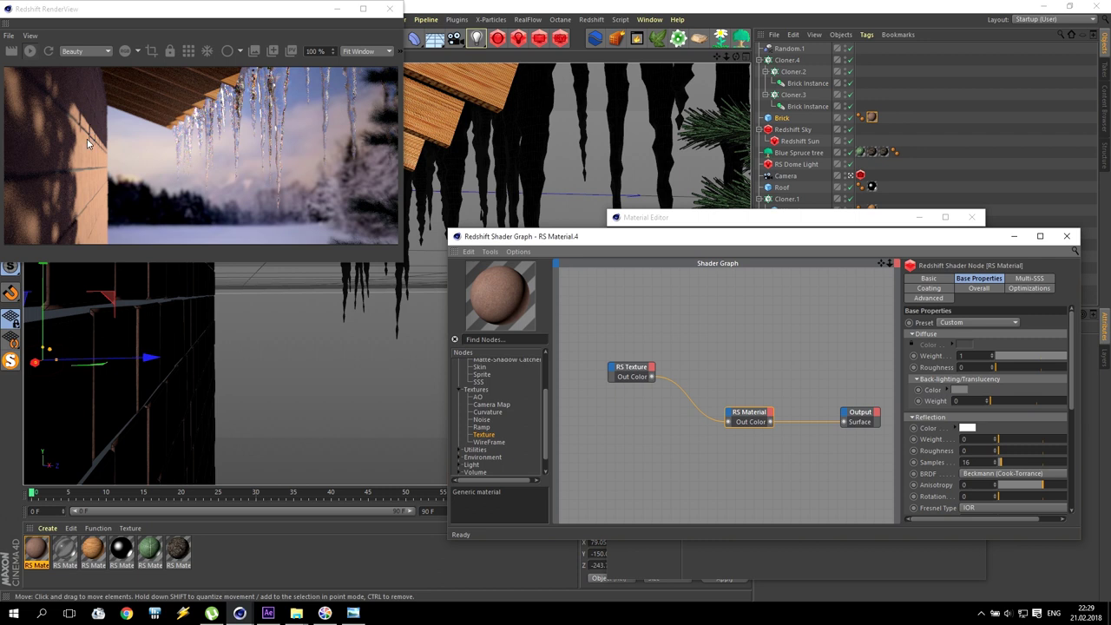
# Step: Add a second RS Texture node and load Stucco_61.jpg into it
pyautogui.moveTo(483, 434); pyautogui.dragTo(581, 425)
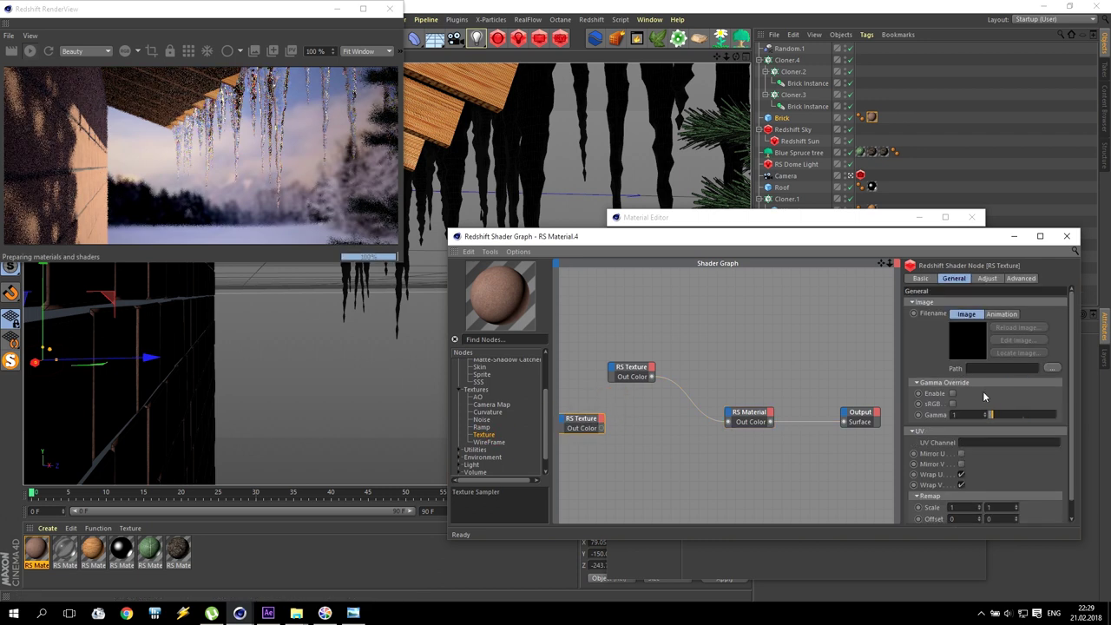
pyautogui.click(1050, 367)
pyautogui.click(554, 159)
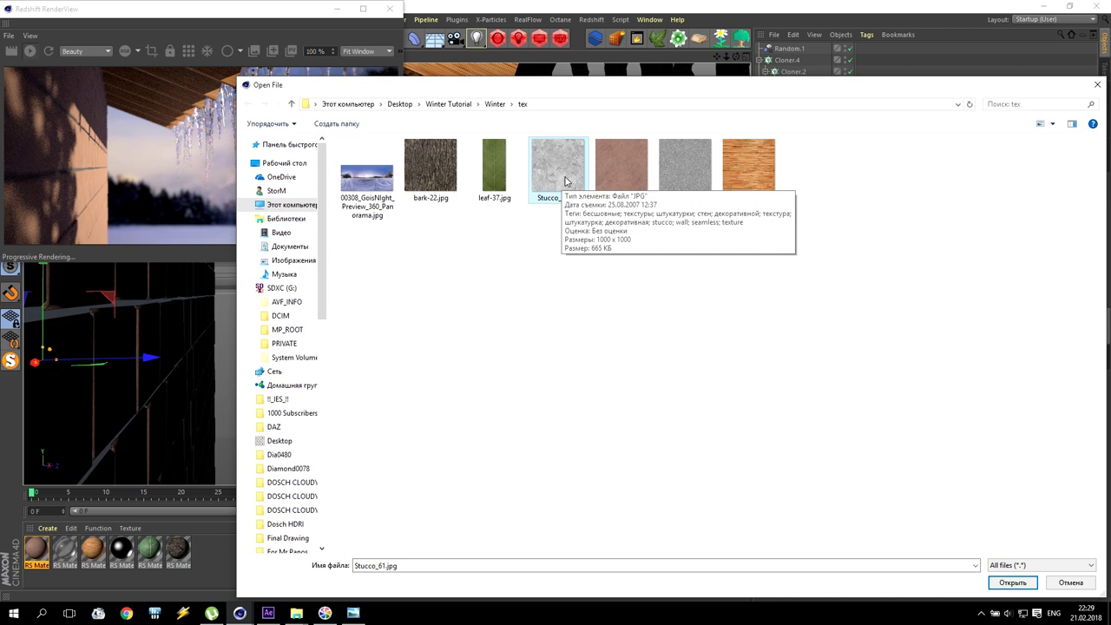
pyautogui.click(1012, 582)
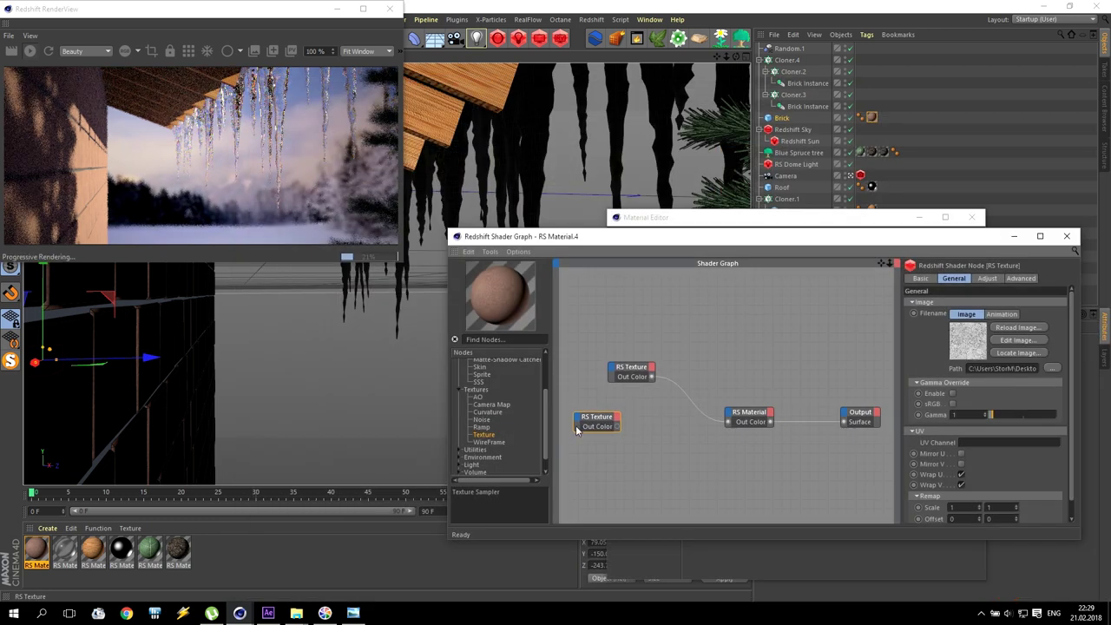
# Step: Add an RS Bump Map node and an RS Displacement node below the RS Material node
pyautogui.scroll(-2, 538, 426)
pyautogui.click(461, 435)
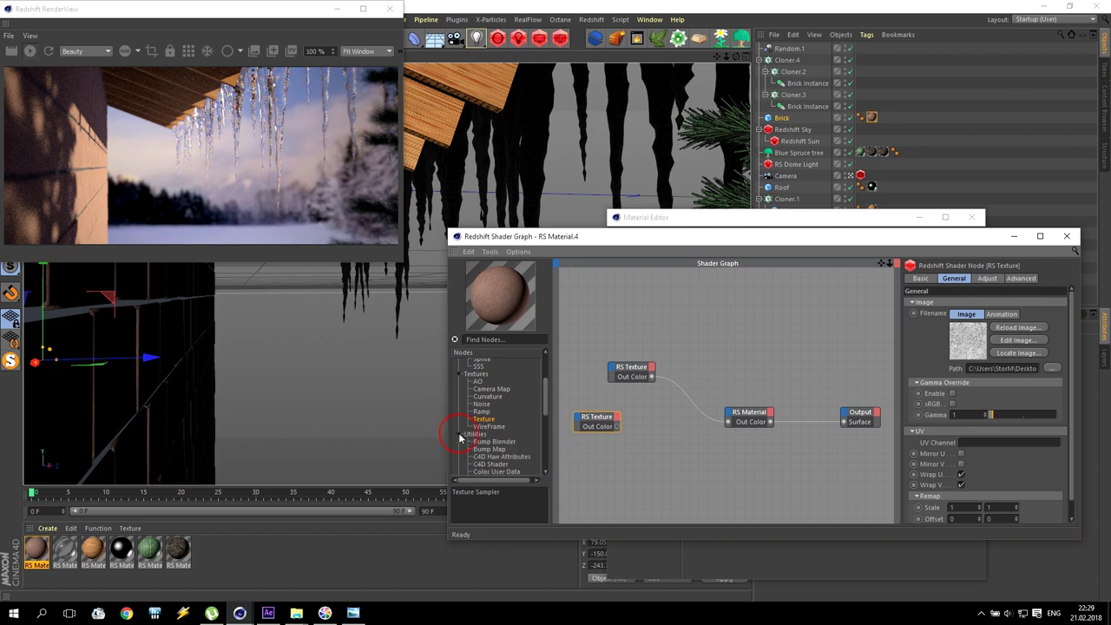
pyautogui.scroll(-3, 545, 405)
pyautogui.moveTo(490, 388); pyautogui.dragTo(672, 450)
pyautogui.moveTo(493, 426); pyautogui.dragTo(732, 440)
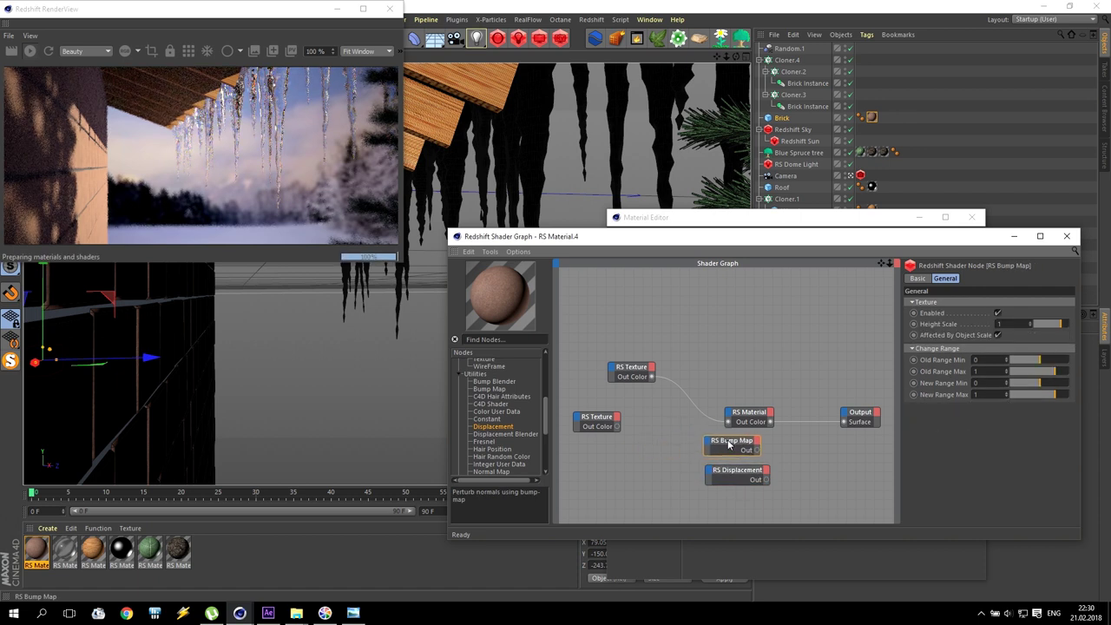
# Step: Connect the Stucco_61.jpg texture's color to the RS Bump Map input and the RS Displacement's Tex Map input
pyautogui.click(600, 420)
pyautogui.moveTo(617, 426); pyautogui.dragTo(781, 457)
pyautogui.moveTo(616, 426); pyautogui.dragTo(779, 493)
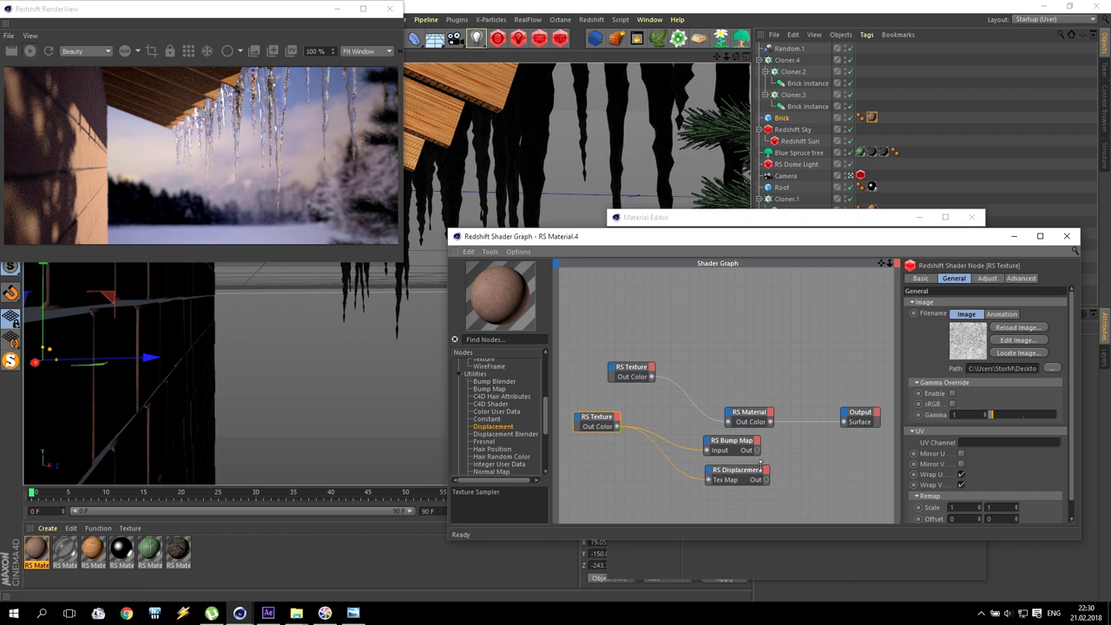
# Step: Place the RS Bump Map before the RS Material and connect its output to the material's overall bump input
pyautogui.moveTo(732, 443); pyautogui.dragTo(587, 437)
pyautogui.moveTo(661, 420); pyautogui.dragTo(729, 420)
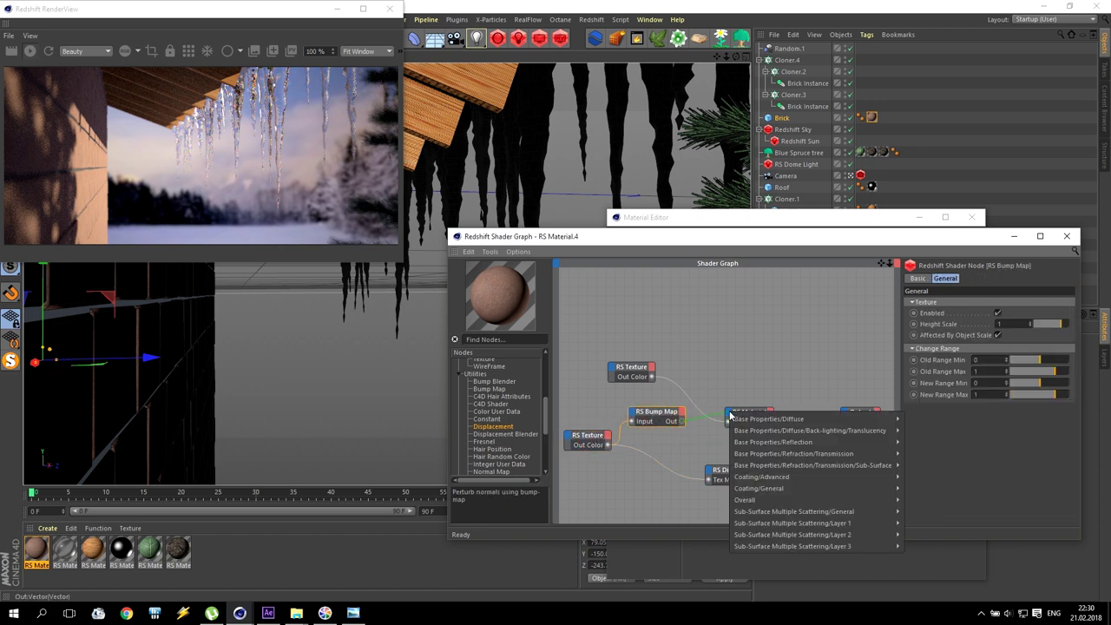
pyautogui.moveTo(776, 499)
pyautogui.click(936, 533)
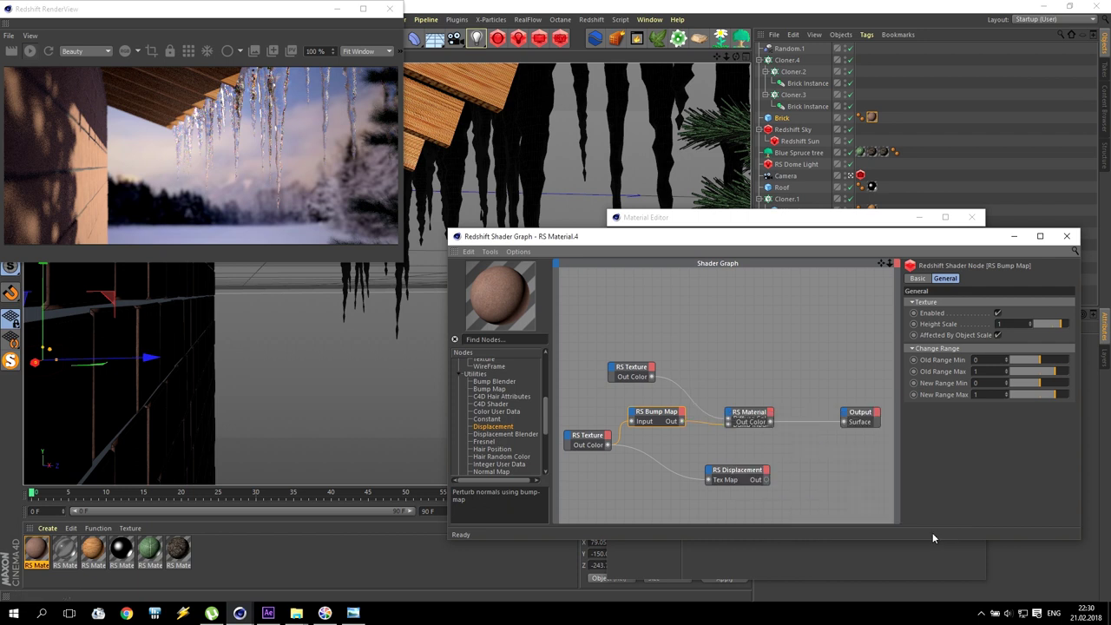
# Step: Connect the RS Displacement output to the Output node's displacement input
pyautogui.click(736, 470)
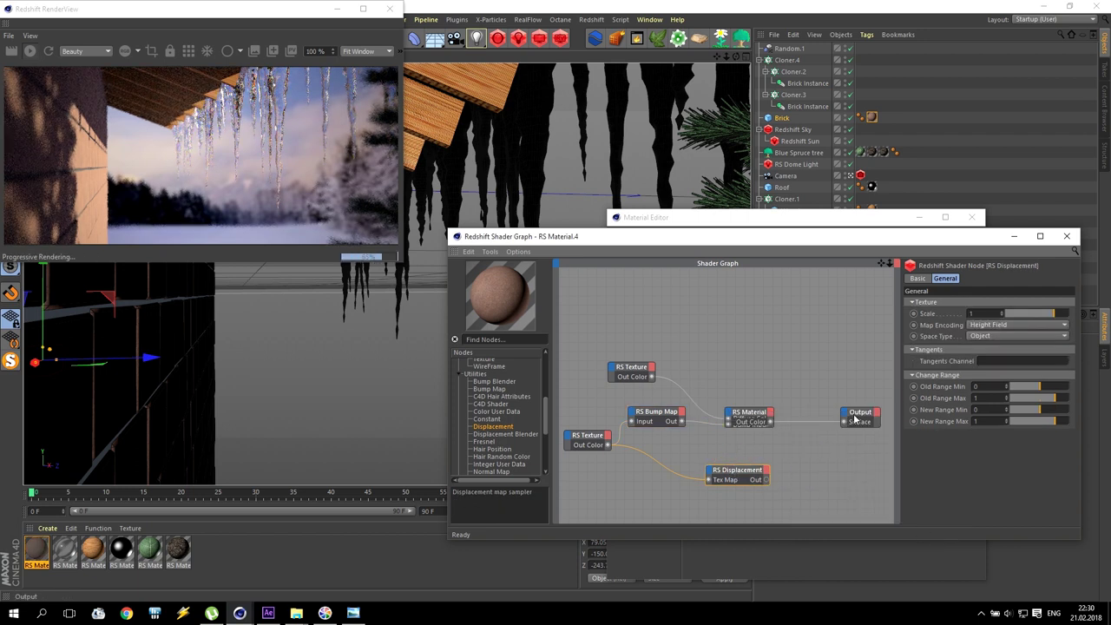
pyautogui.click(857, 418)
pyautogui.moveTo(767, 479); pyautogui.dragTo(843, 416)
pyautogui.click(854, 419)
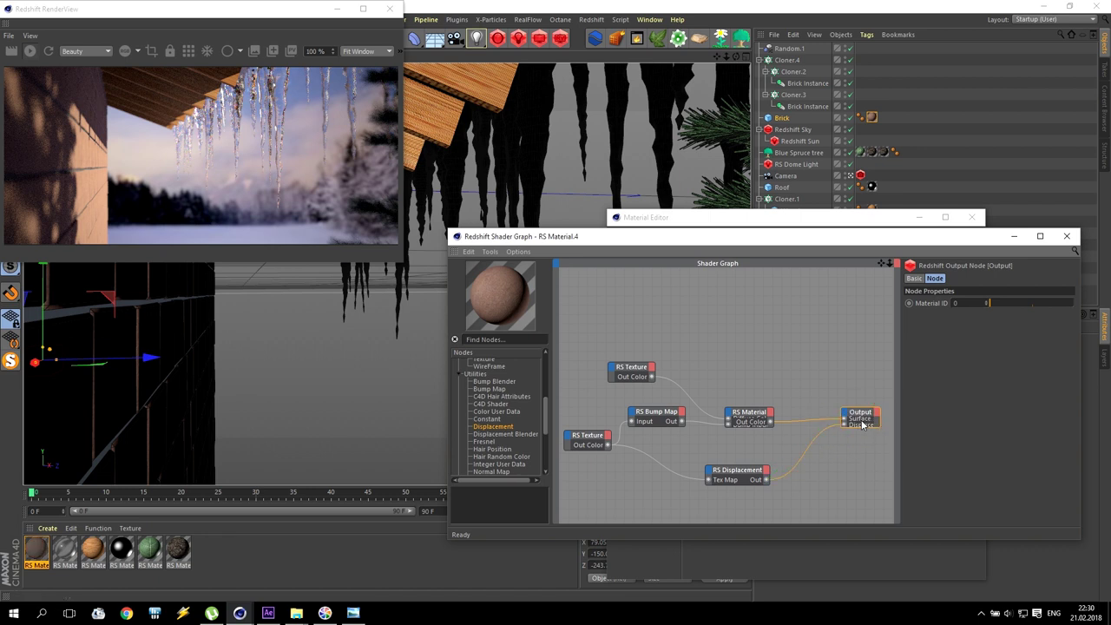
# Step: Expand the RS Material node, arrange it above the bump and displacement nodes, and close the brick material's shader graph and editor
pyautogui.click(780, 422)
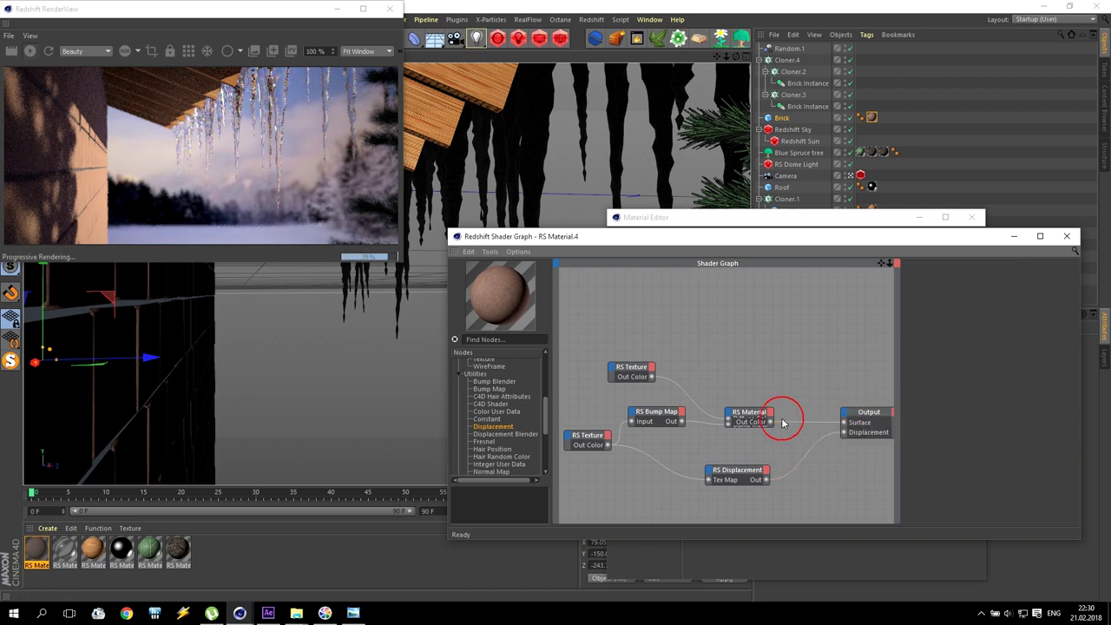
pyautogui.doubleClick(746, 413)
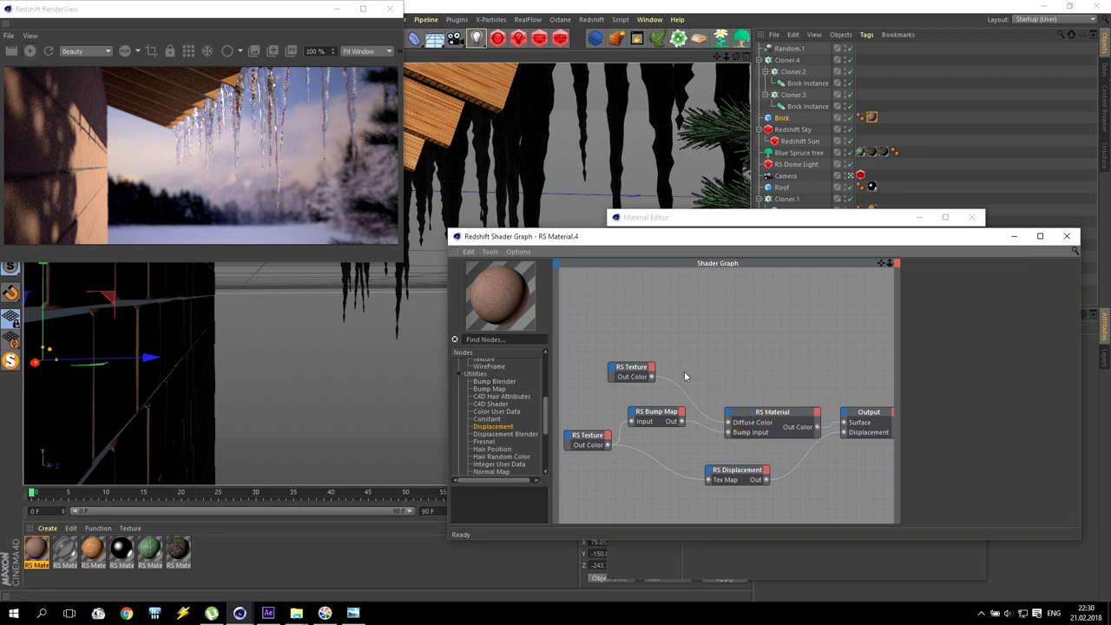
pyautogui.moveTo(776, 414); pyautogui.dragTo(761, 394)
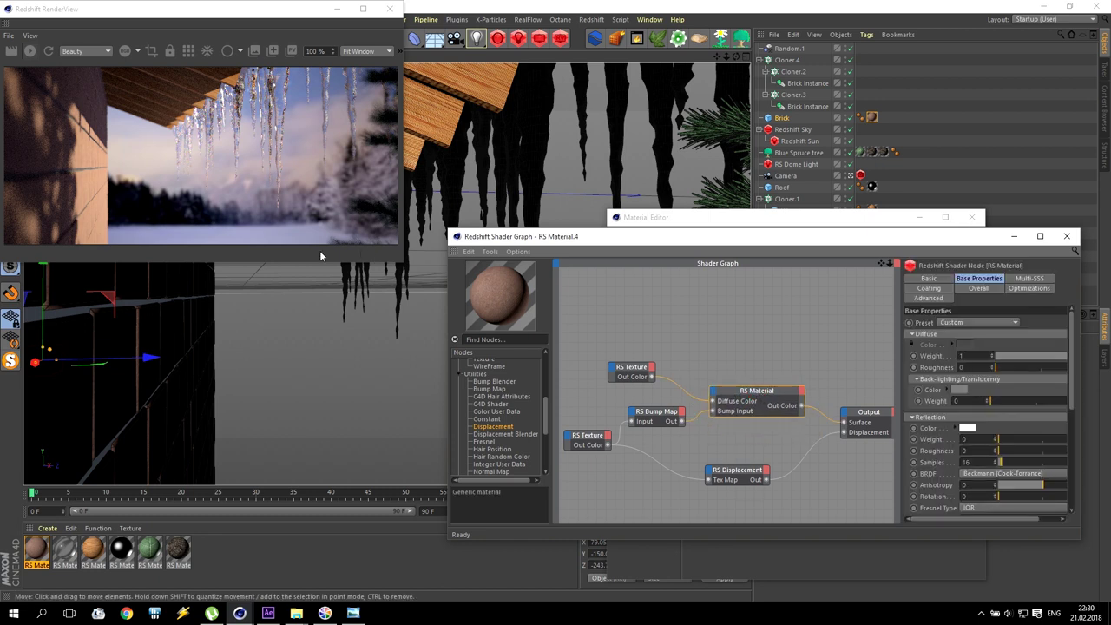
pyautogui.click(1066, 236)
pyautogui.click(970, 217)
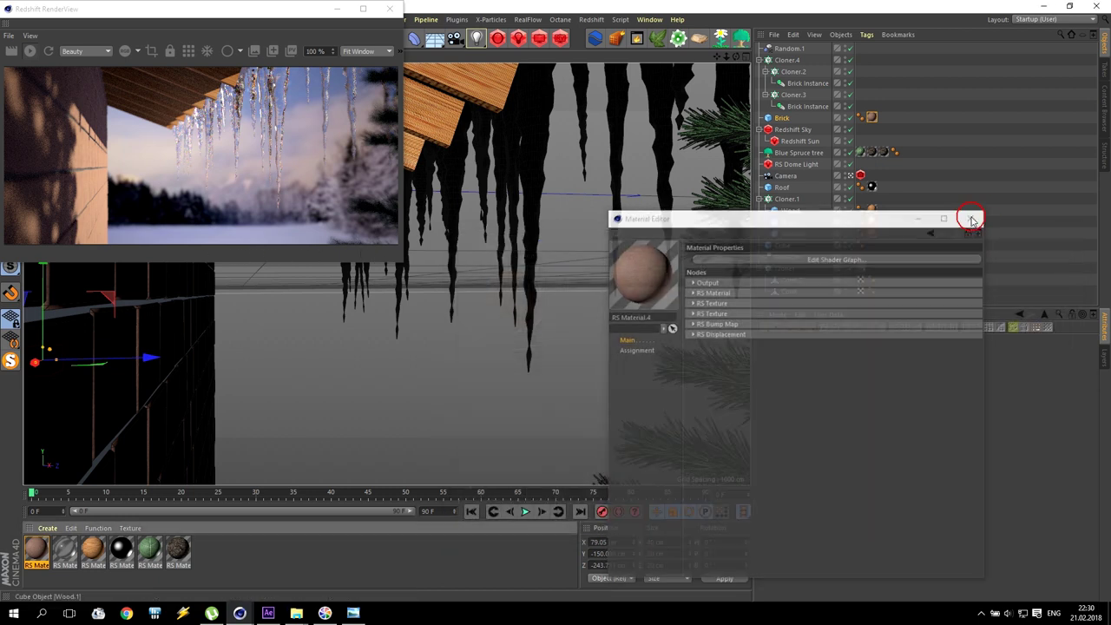
# Step: Add a Redshift Object tag to the Brick object
pyautogui.click(779, 119)
pyautogui.rightClick(781, 123)
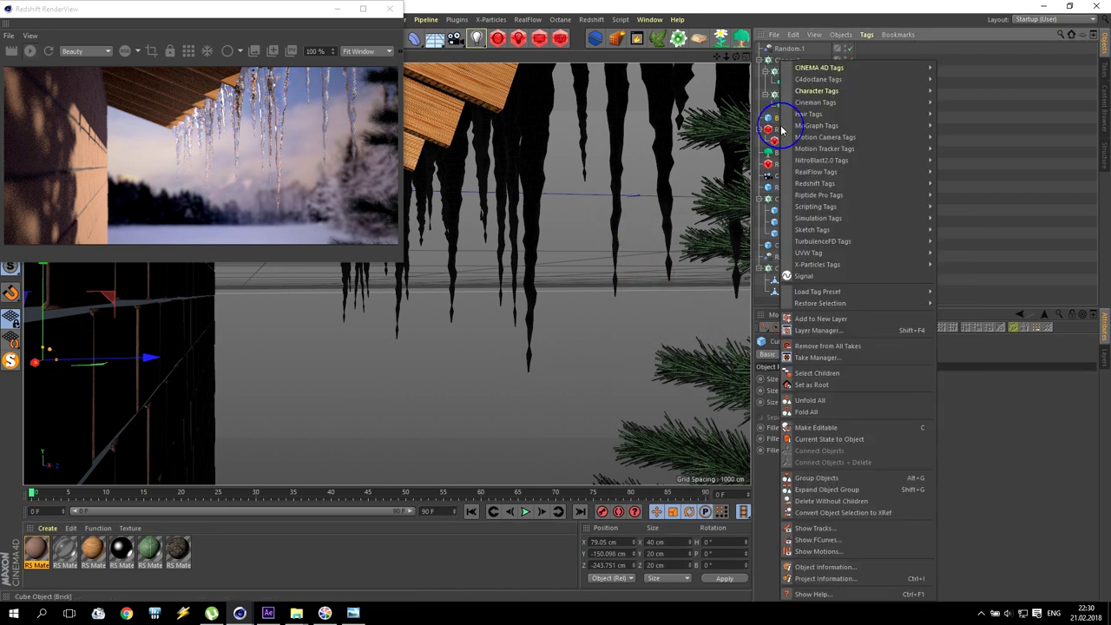
pyautogui.moveTo(902, 183)
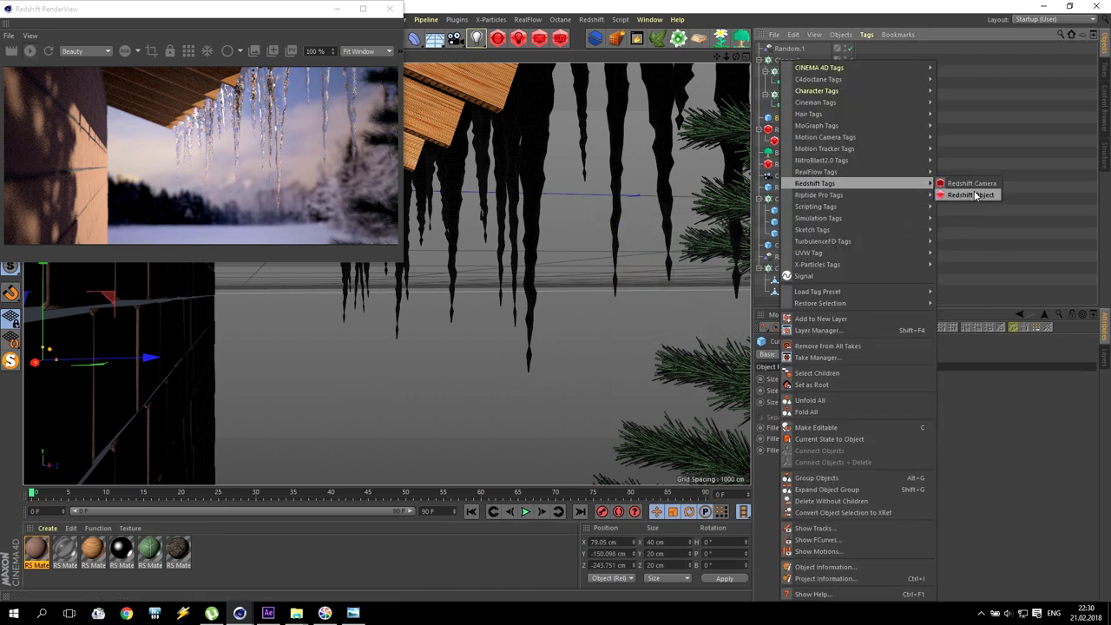
pyautogui.click(970, 195)
# Step: Override the geometry settings in the Brick's Redshift Object tag and enable both Tessellation and Displacement
pyautogui.click(856, 355)
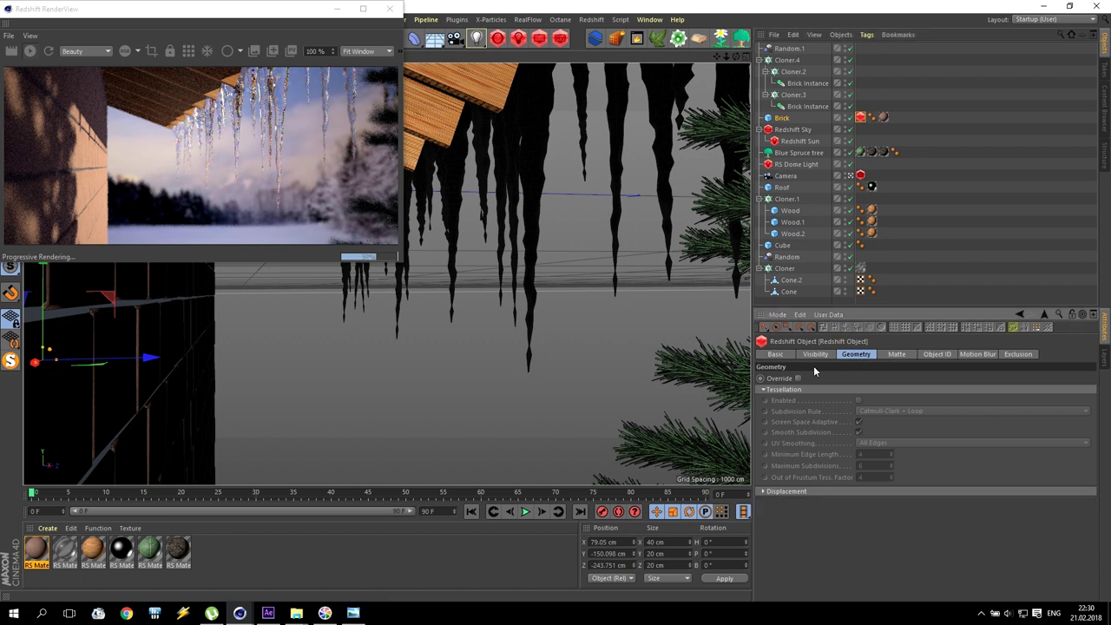
pyautogui.click(798, 379)
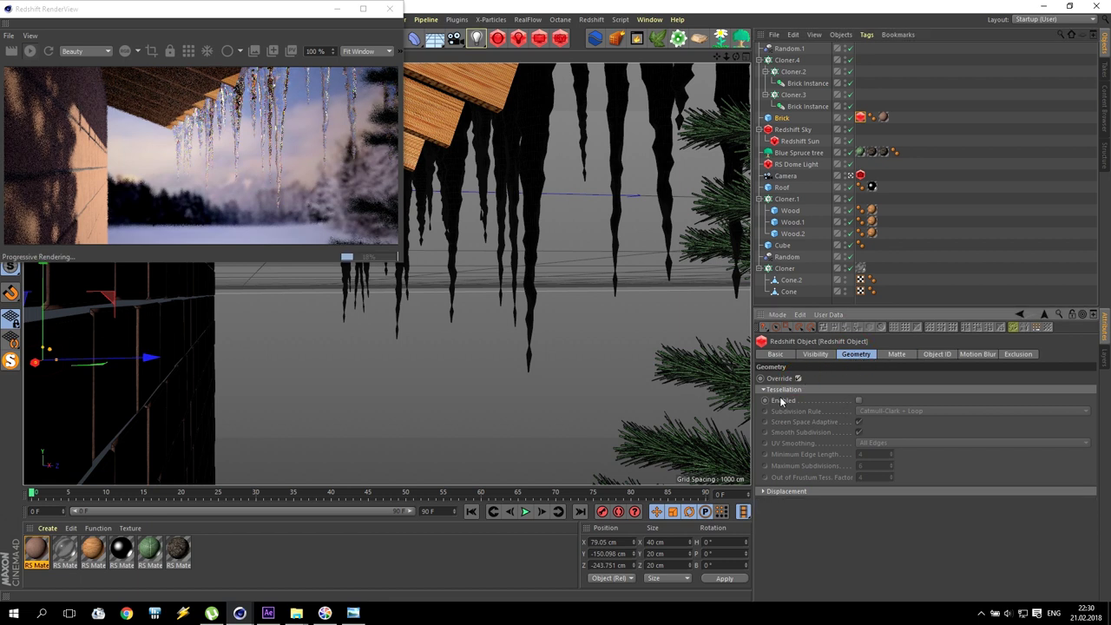
pyautogui.click(859, 400)
pyautogui.click(763, 491)
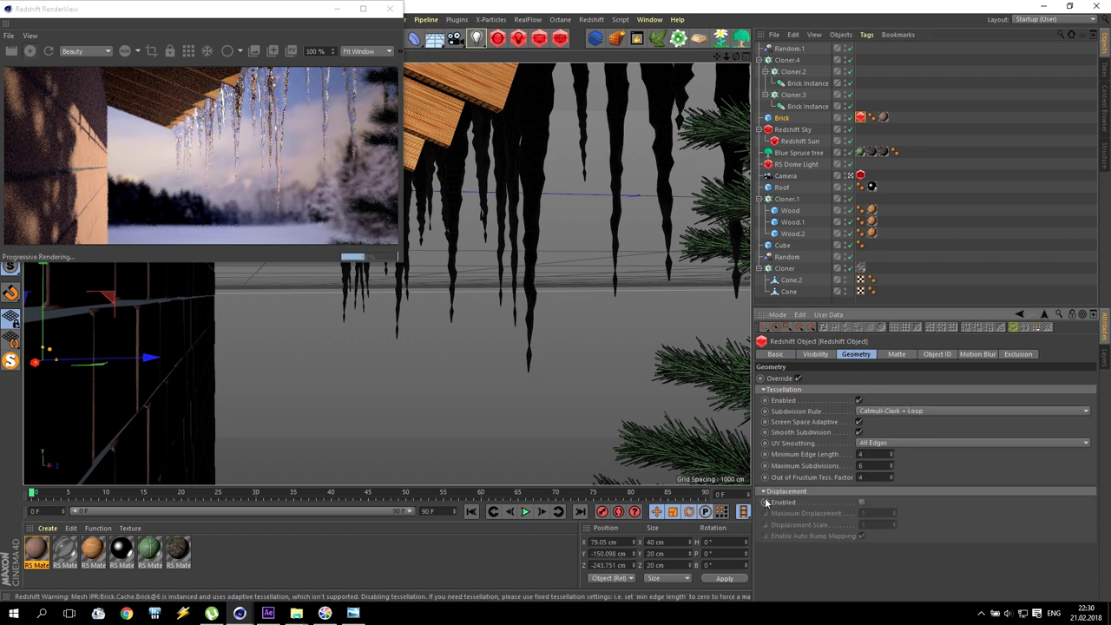
pyautogui.click(861, 502)
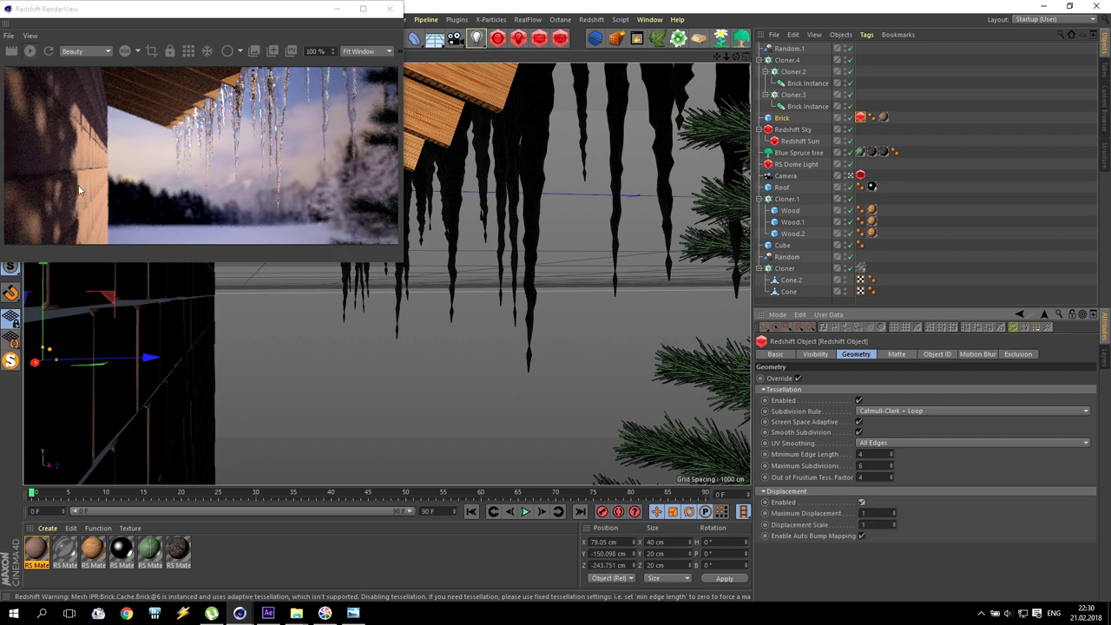
# Step: Enlarge the Redshift RenderView and limit rendering to a region around the brick wall
pyautogui.moveTo(400, 262); pyautogui.dragTo(829, 478)
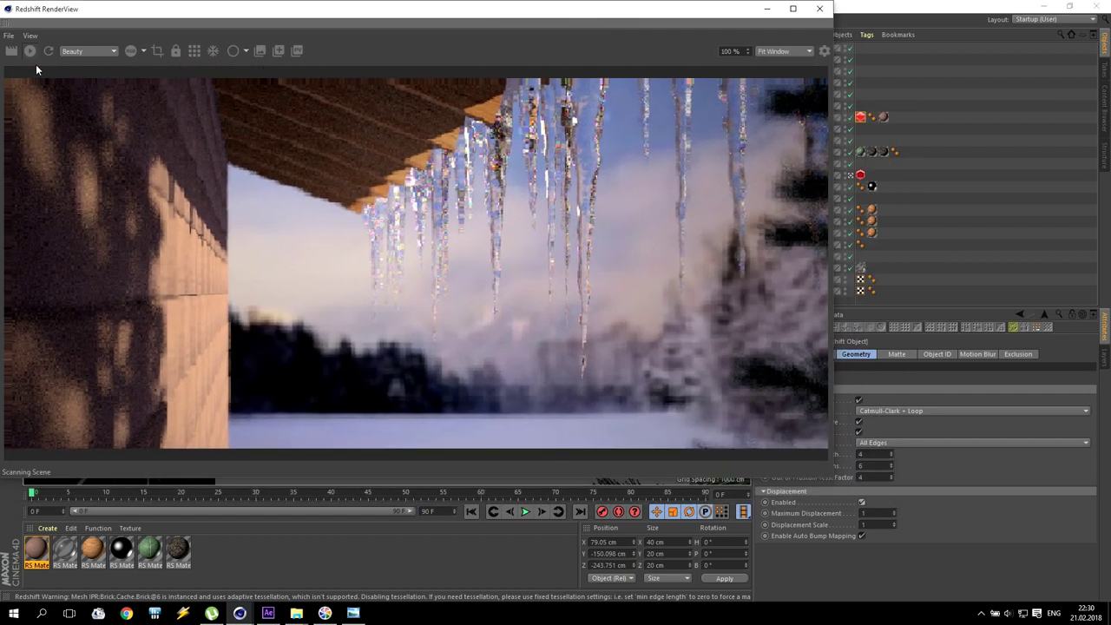
pyautogui.click(160, 51)
pyautogui.moveTo(33, 94); pyautogui.dragTo(235, 449)
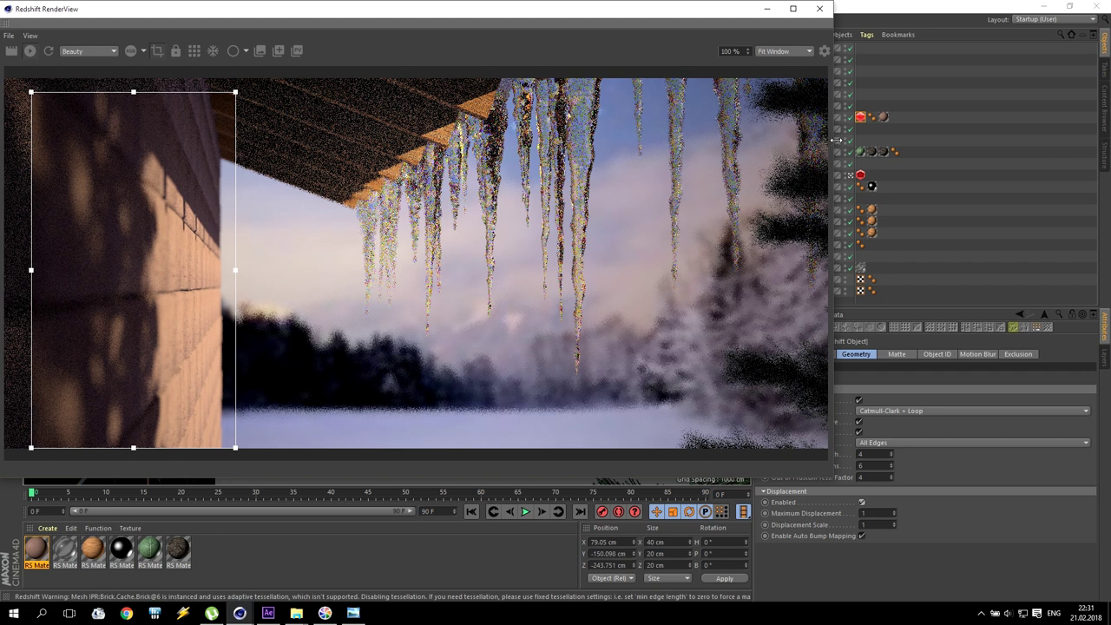
pyautogui.moveTo(834, 140); pyautogui.dragTo(817, 147)
pyautogui.moveTo(693, 12); pyautogui.dragTo(662, 13)
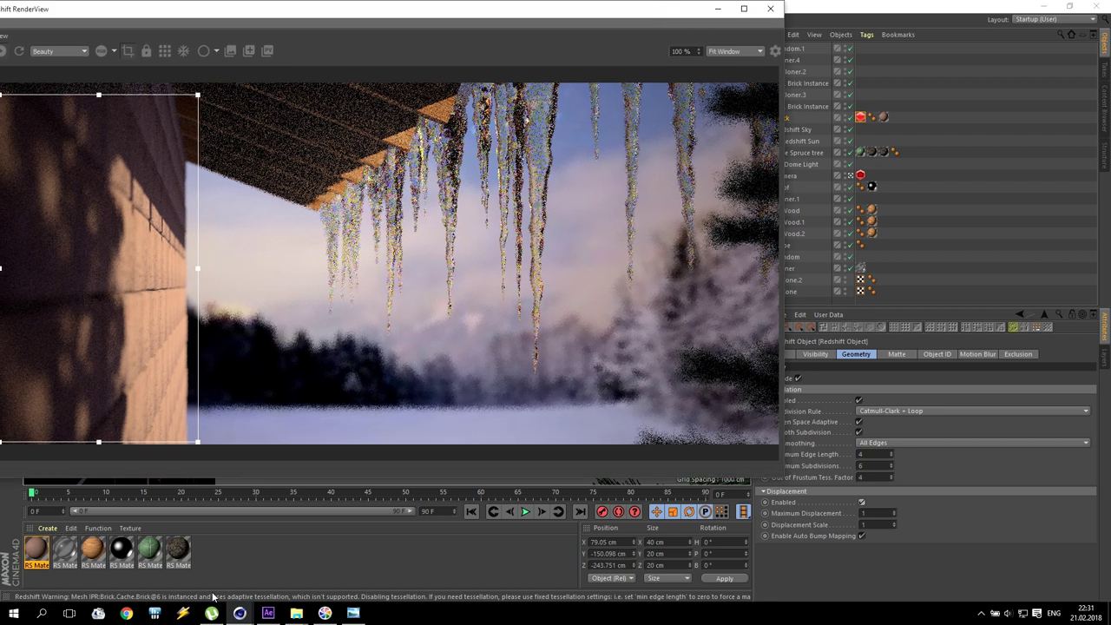
# Step: Open the brick material's shader graph and set the RS Bump Map's Height Scale to 0.2
pyautogui.doubleClick(45, 554)
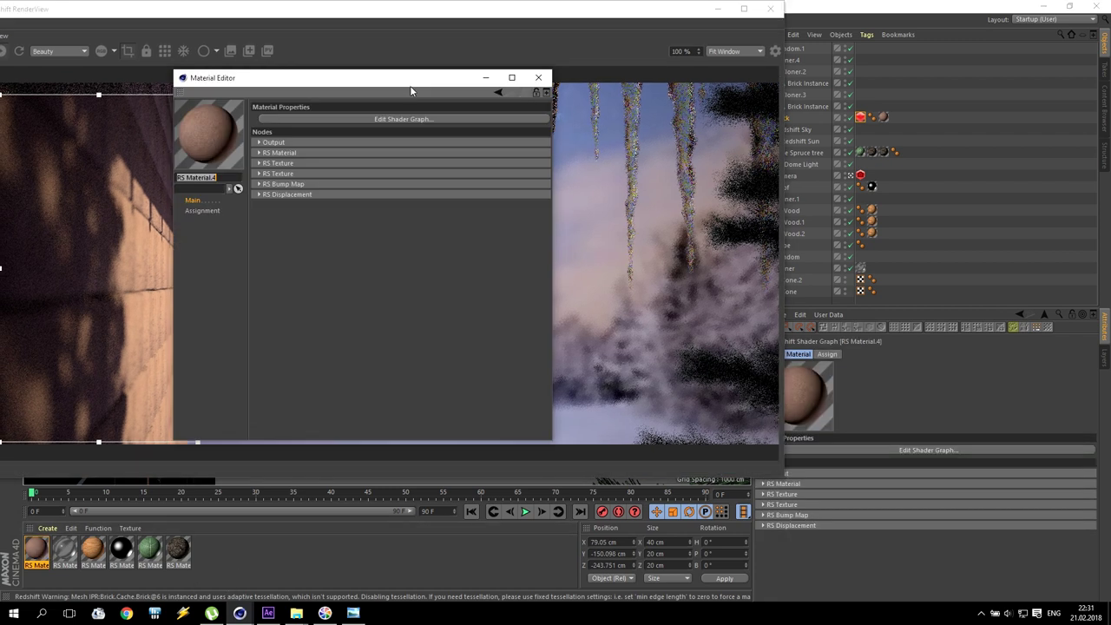
pyautogui.click(411, 119)
pyautogui.moveTo(423, 46); pyautogui.dragTo(784, 219)
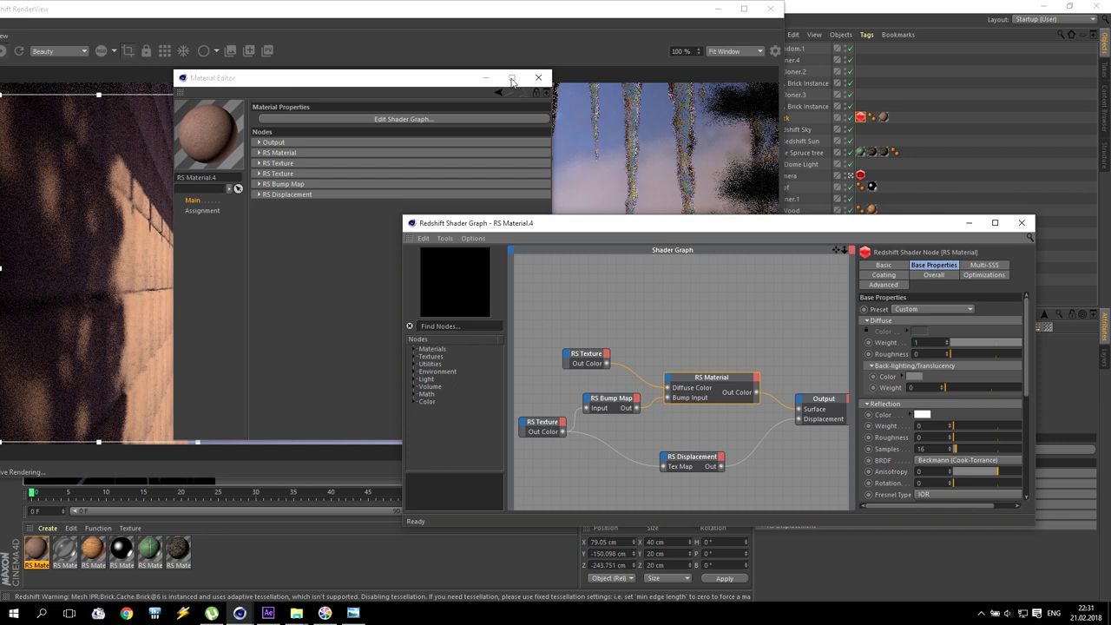
pyautogui.click(538, 77)
pyautogui.click(614, 399)
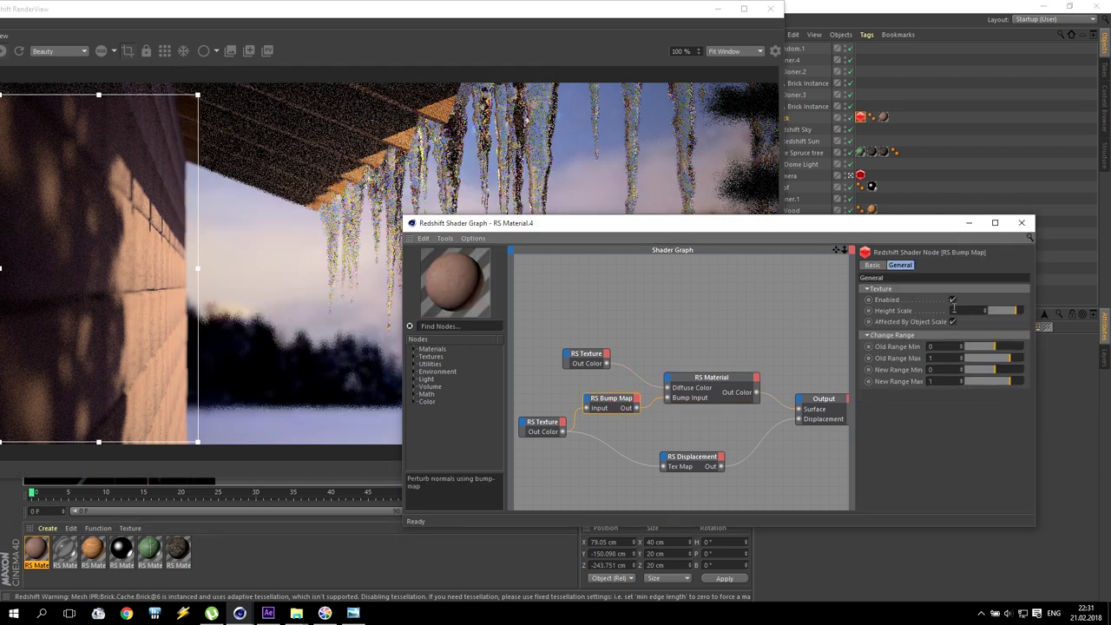
pyautogui.write('0.2')
pyautogui.press('Return')
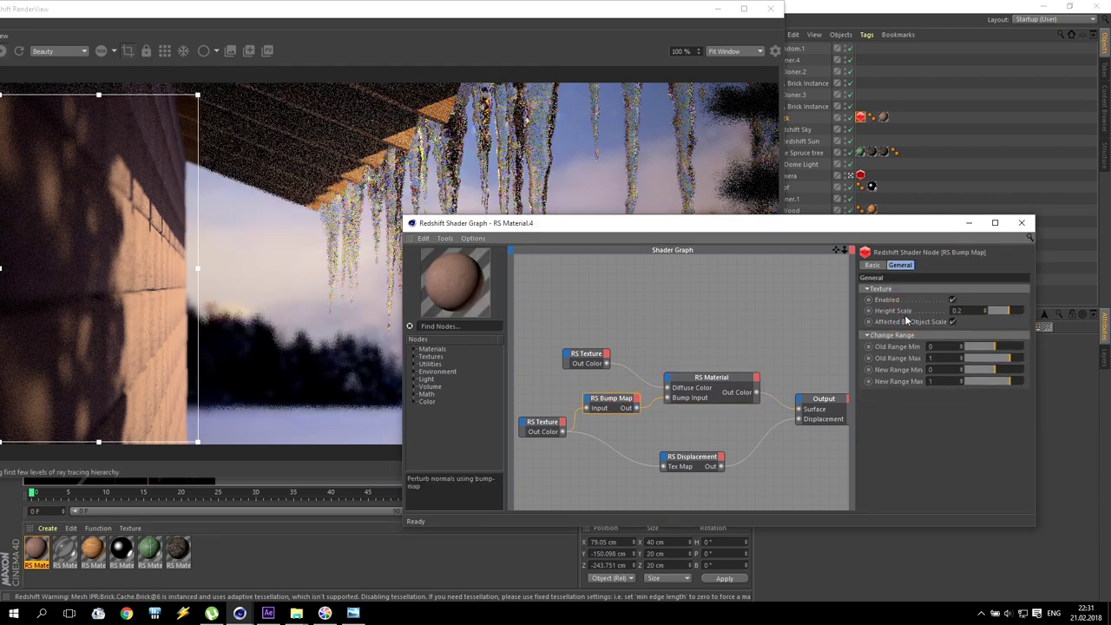
# Step: Set the RS Displacement node's Scale to 0.2 and close the shader graph
pyautogui.click(694, 458)
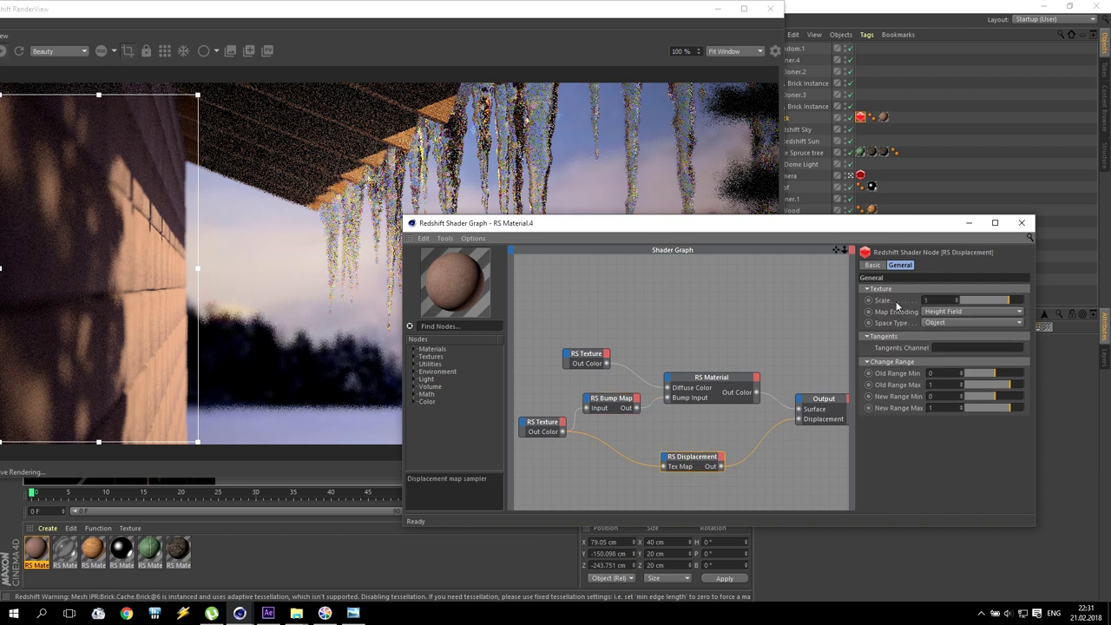
pyautogui.write('0.2')
pyautogui.press('Return')
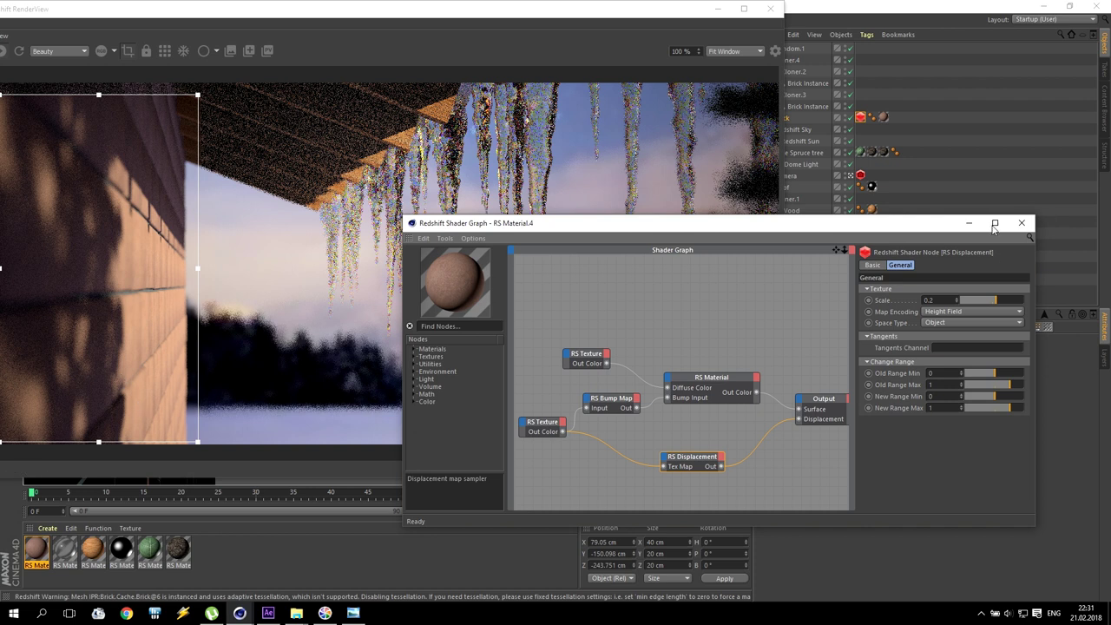
pyautogui.click(1021, 222)
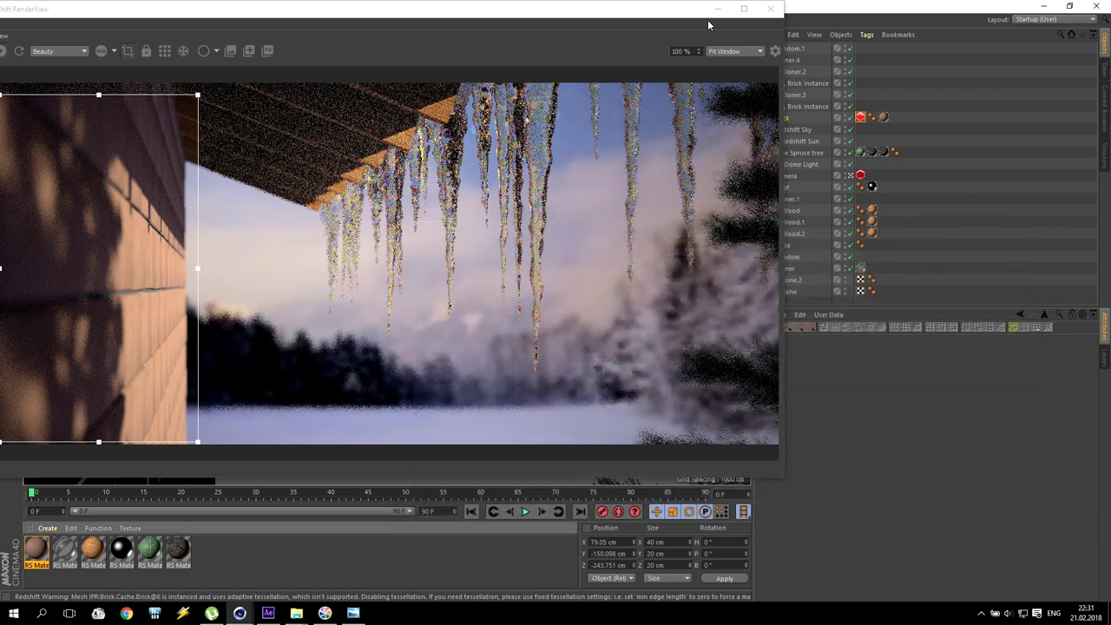
# Step: Set the Brick cube's segments to 20 in X, Y and Z
pyautogui.moveTo(694, 12); pyautogui.dragTo(673, 10)
pyautogui.click(784, 122)
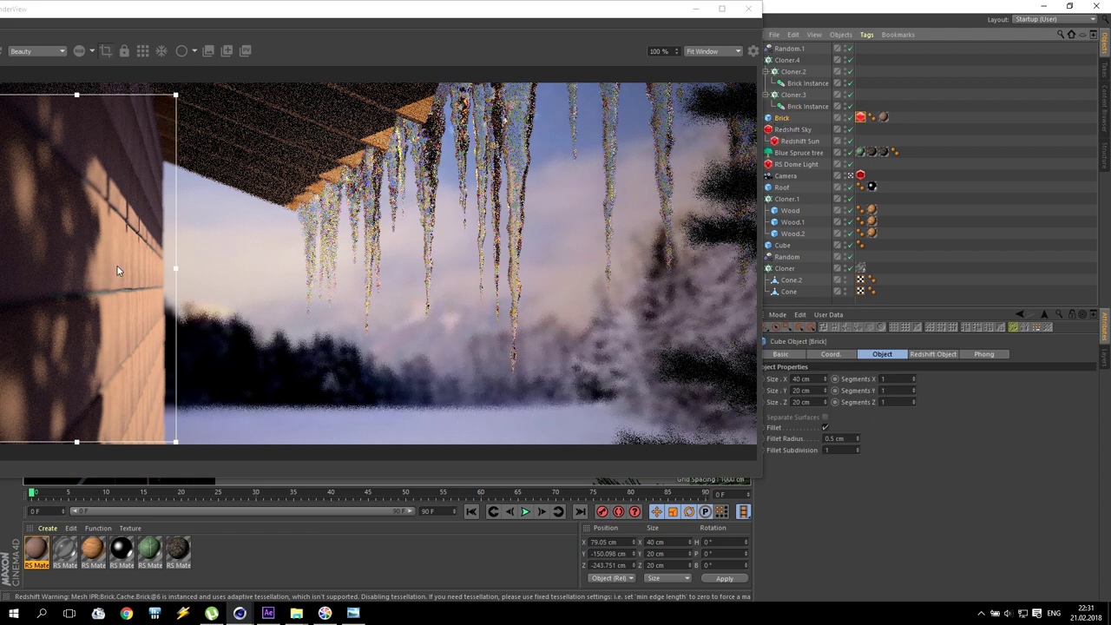
pyautogui.click(902, 378)
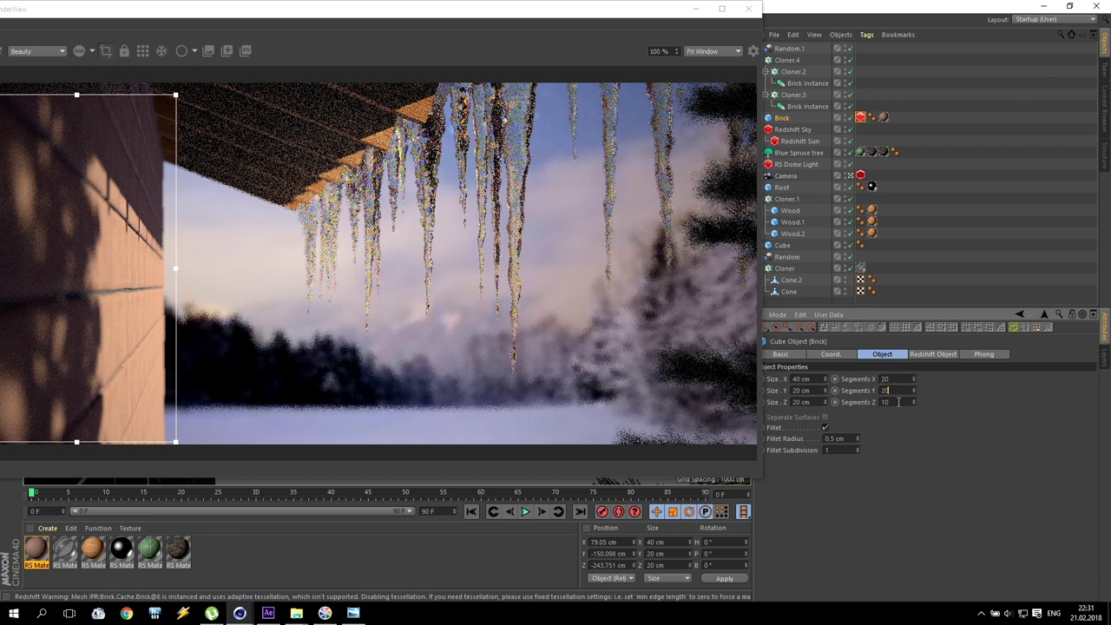
pyautogui.moveTo(898, 402); pyautogui.dragTo(843, 402)
pyautogui.write('20')
pyautogui.press('Return')
# Step: Disable Bokeh in the Camera's Redshift Camera tag and bring the brick wall's render region into view
pyautogui.moveTo(253, 10); pyautogui.dragTo(494, 10)
pyautogui.moveTo(219, 270); pyautogui.dragTo(193, 271)
pyautogui.moveTo(740, 11); pyautogui.dragTo(418, 87)
pyautogui.click(854, 177)
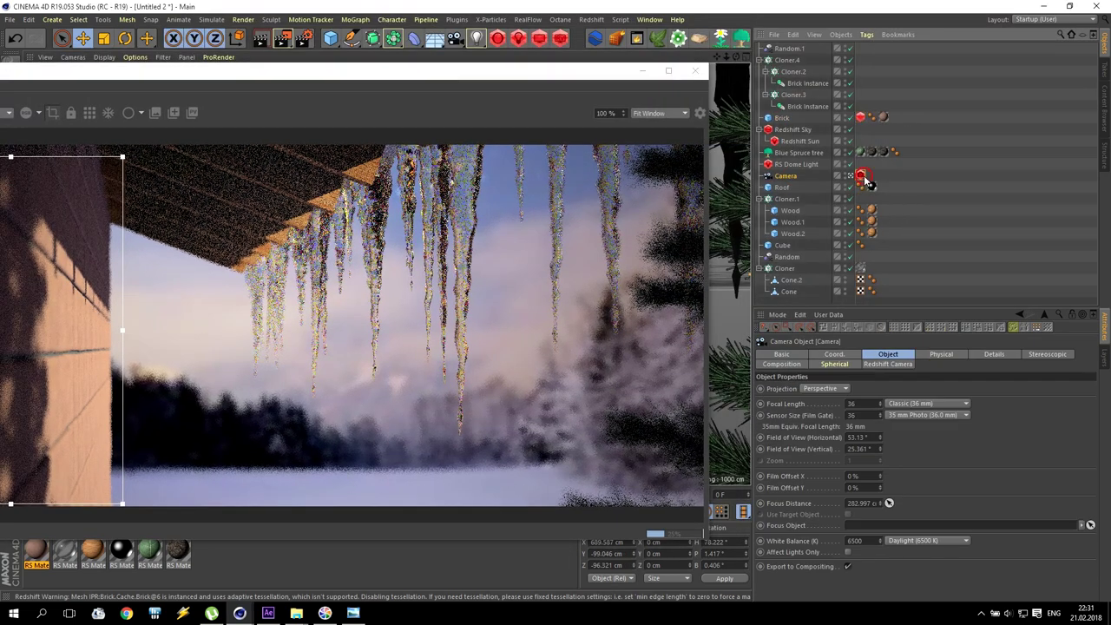
pyautogui.click(860, 176)
pyautogui.click(875, 354)
pyautogui.click(797, 379)
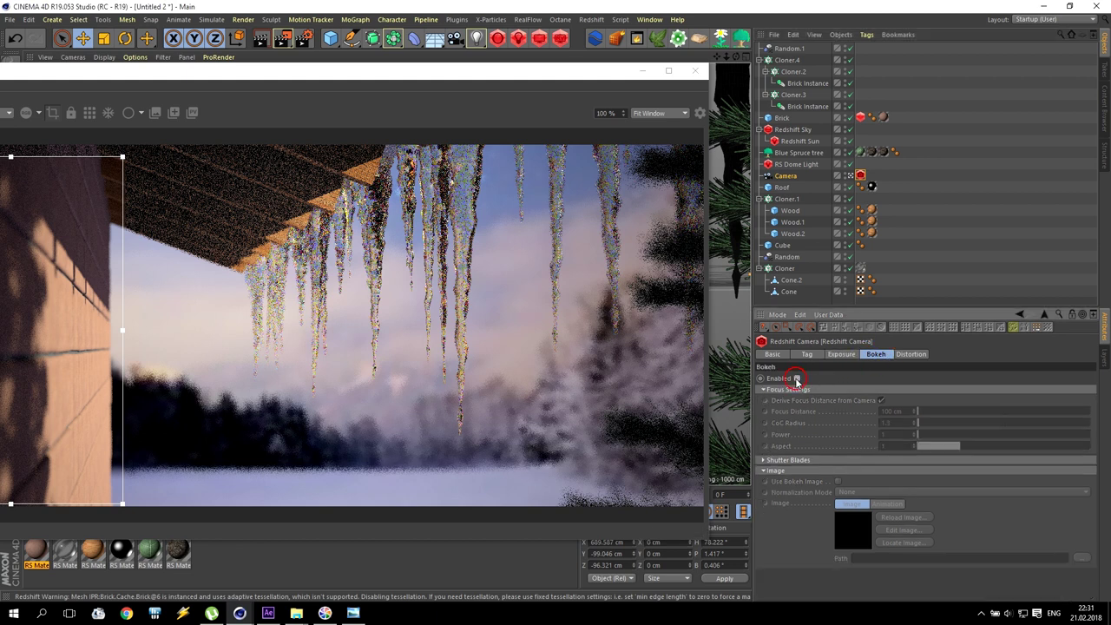
pyautogui.moveTo(196, 73); pyautogui.dragTo(492, 28)
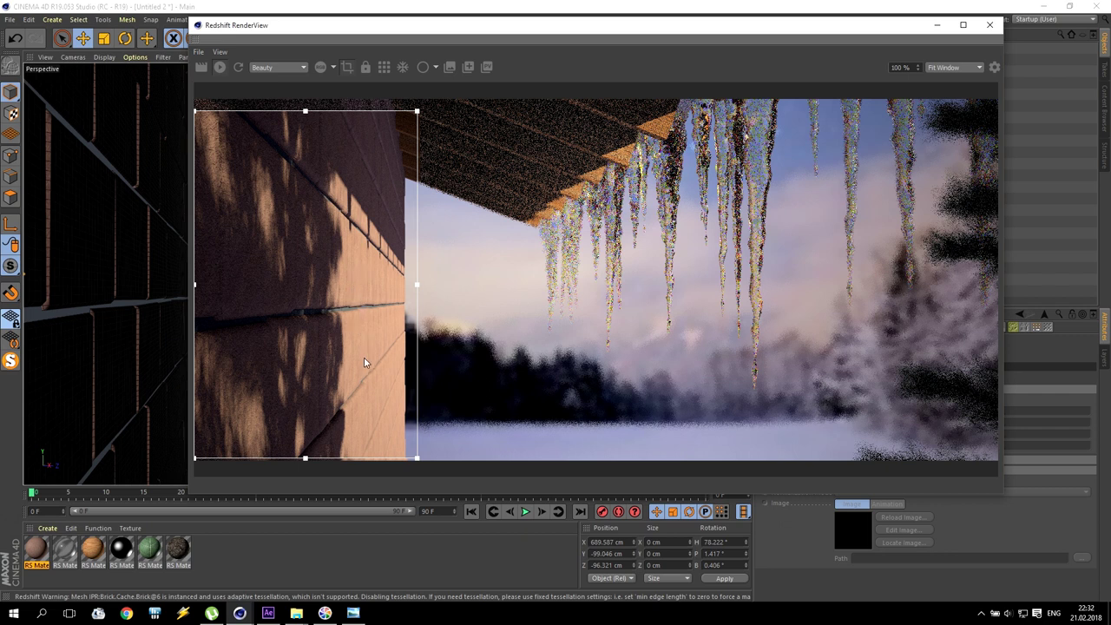
pyautogui.doubleClick(37, 550)
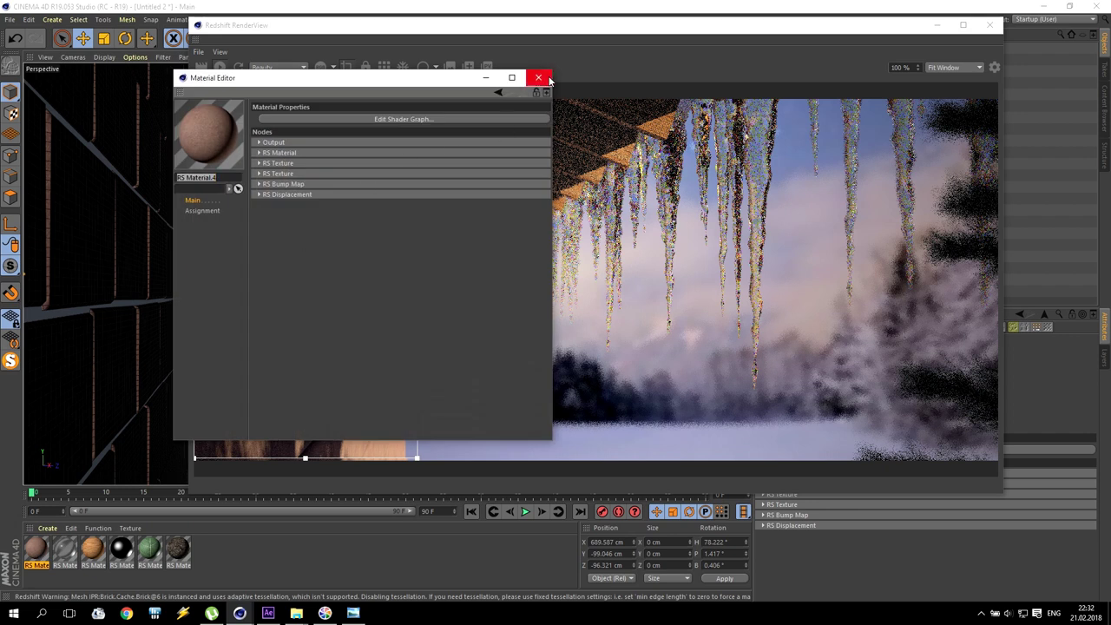
pyautogui.click(540, 77)
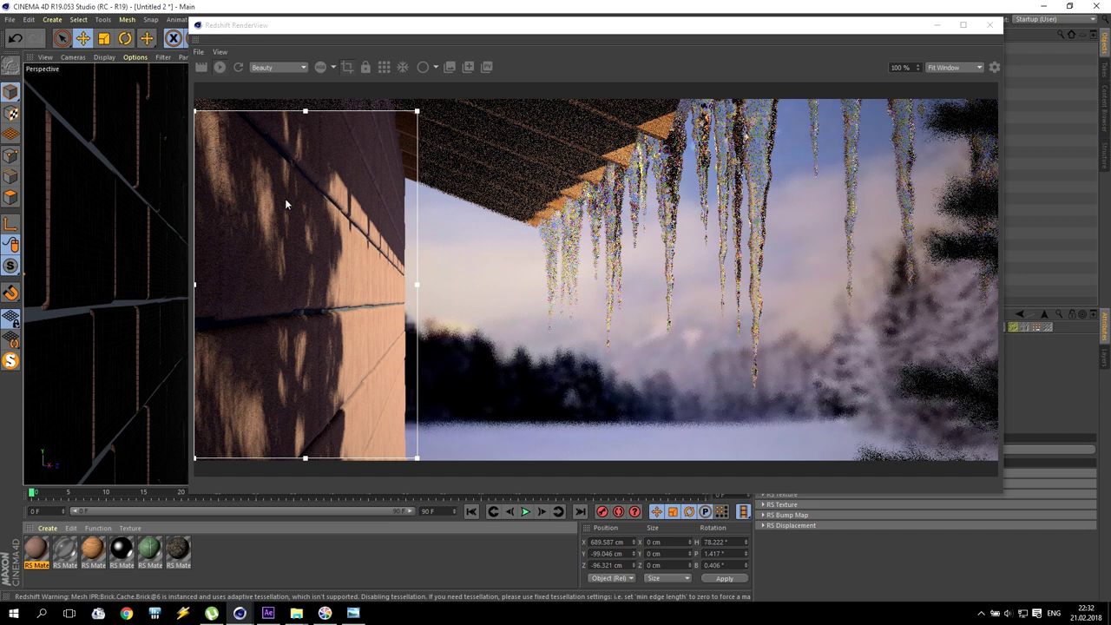
# Step: Select the Cube object in the scene hierarchy
pyautogui.moveTo(895, 31); pyautogui.dragTo(580, 73)
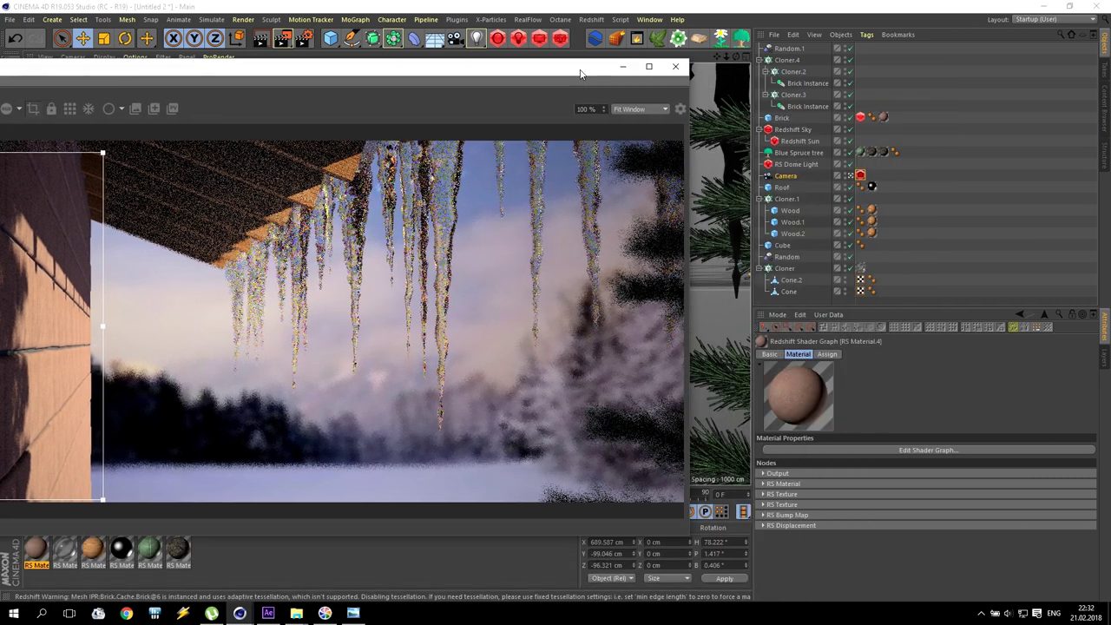
pyautogui.click(787, 292)
pyautogui.click(781, 247)
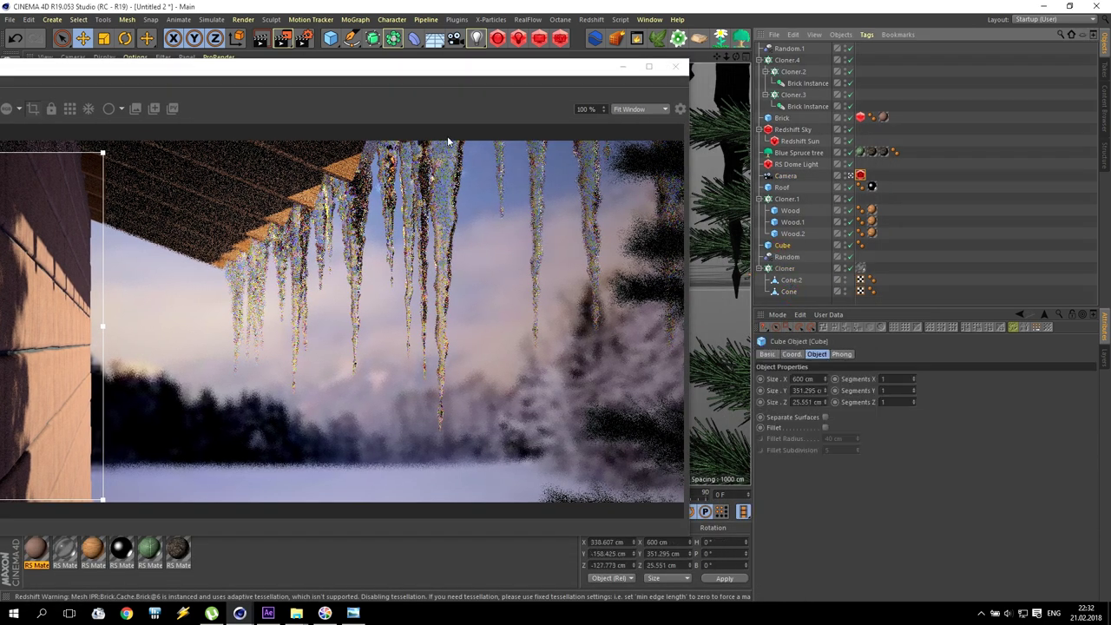
pyautogui.moveTo(300, 67); pyautogui.dragTo(671, 53)
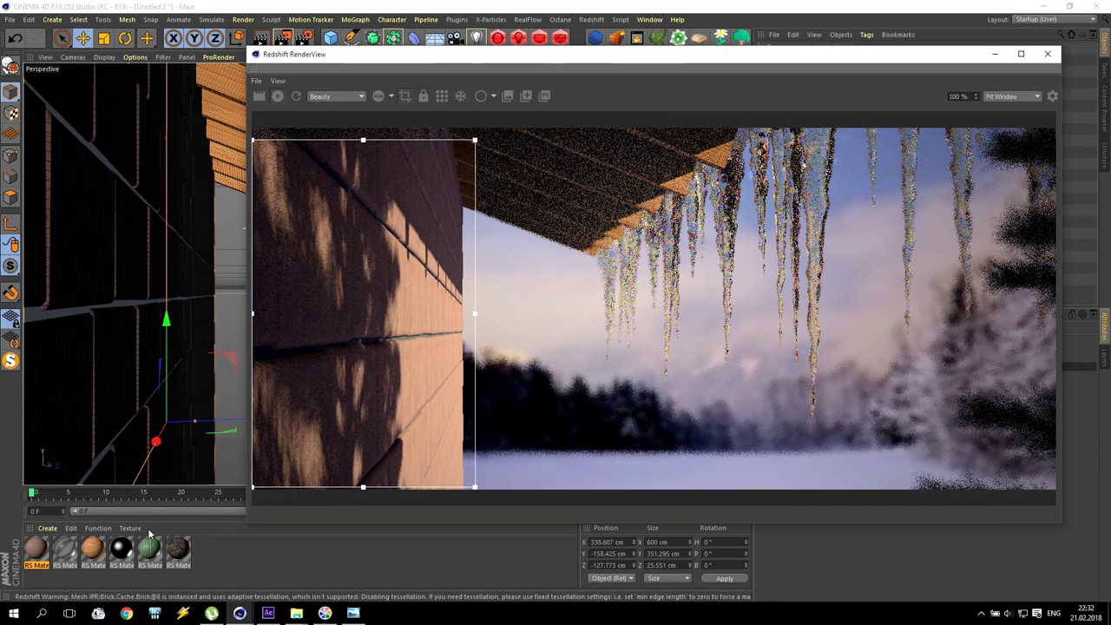
# Step: Create a new Redshift Material, open its shader graph and make room for new nodes beside RS Material
pyautogui.click(47, 528)
pyautogui.moveTo(62, 445)
pyautogui.moveTo(193, 447)
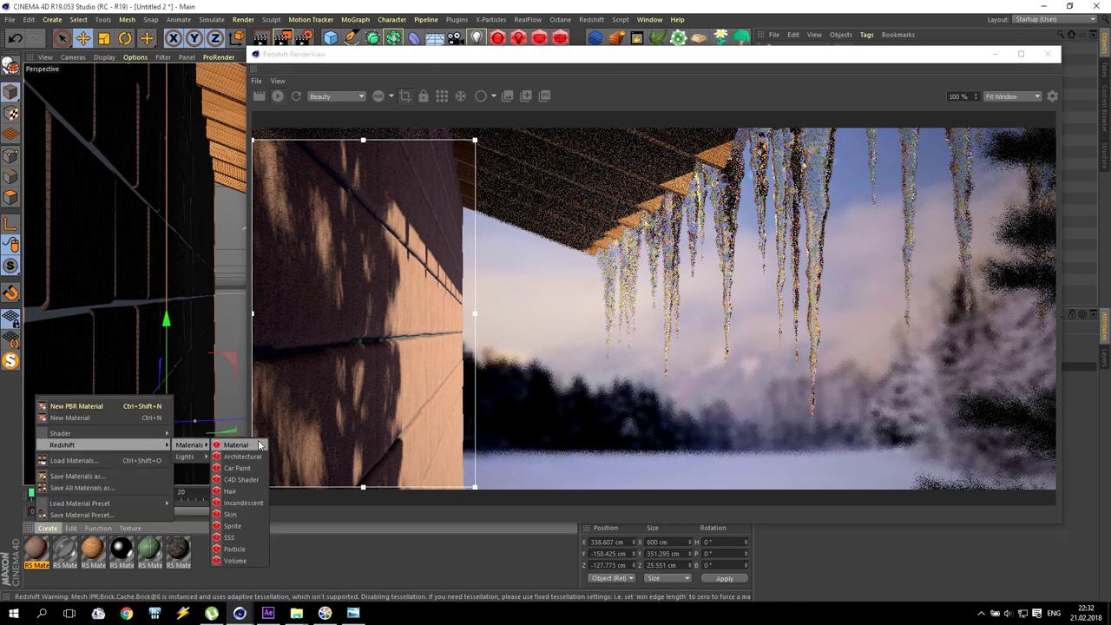
pyautogui.click(236, 445)
pyautogui.doubleClick(38, 548)
pyautogui.click(408, 118)
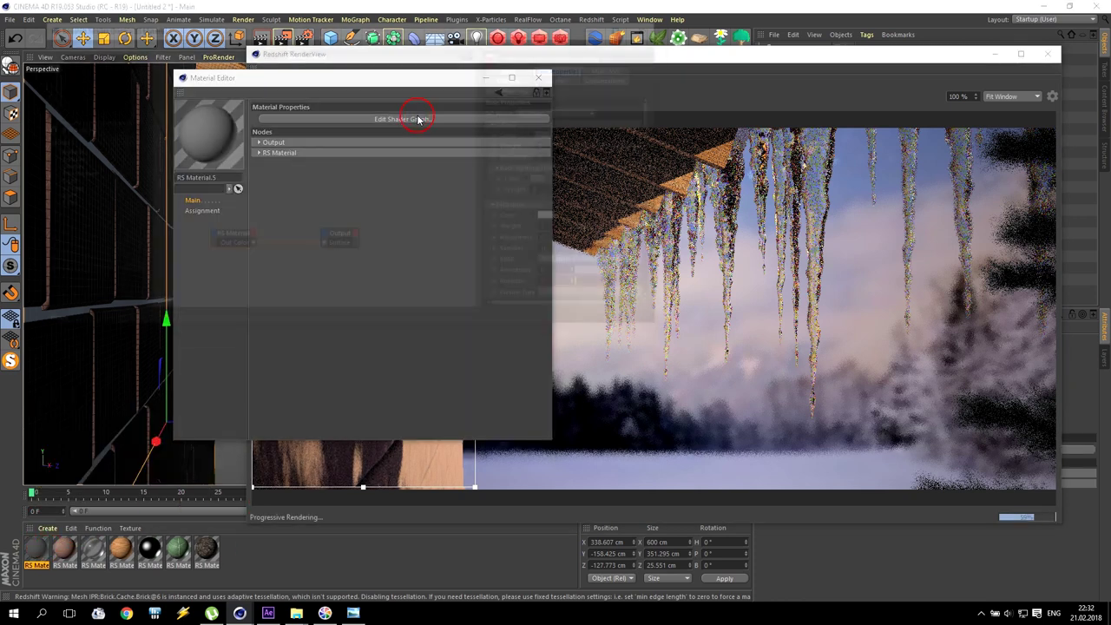
pyautogui.moveTo(234, 214); pyautogui.dragTo(466, 229)
# Step: Add an RS Texture node to the new material's graph and load a grey, rough-surfaced image into it
pyautogui.click(47, 160)
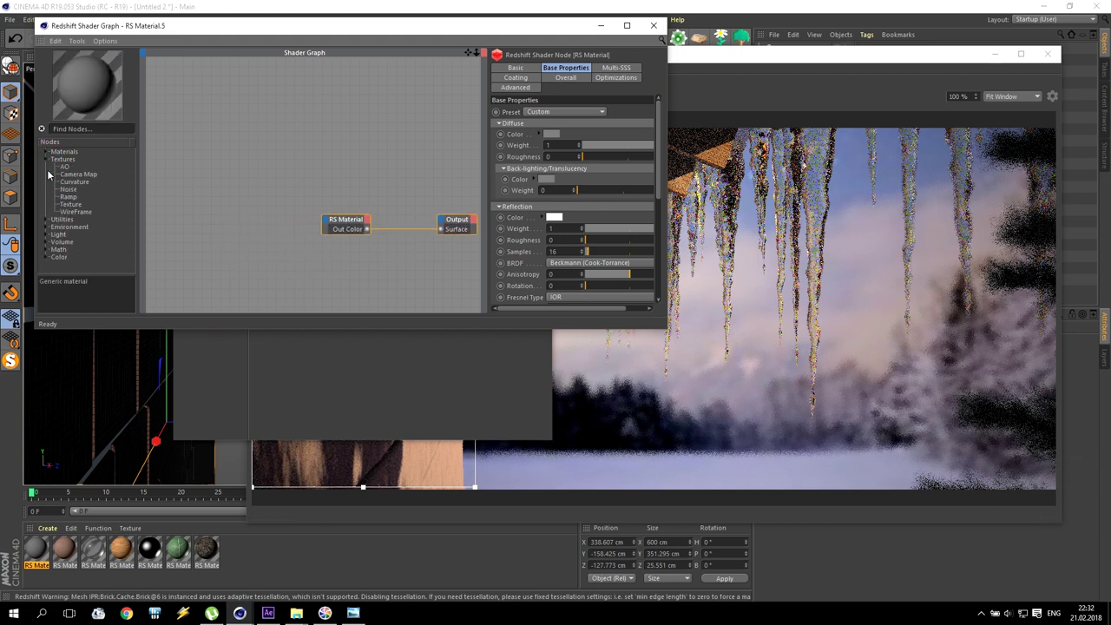
pyautogui.moveTo(70, 204); pyautogui.dragTo(205, 165)
pyautogui.click(637, 157)
pyautogui.click(488, 129)
pyautogui.click(814, 541)
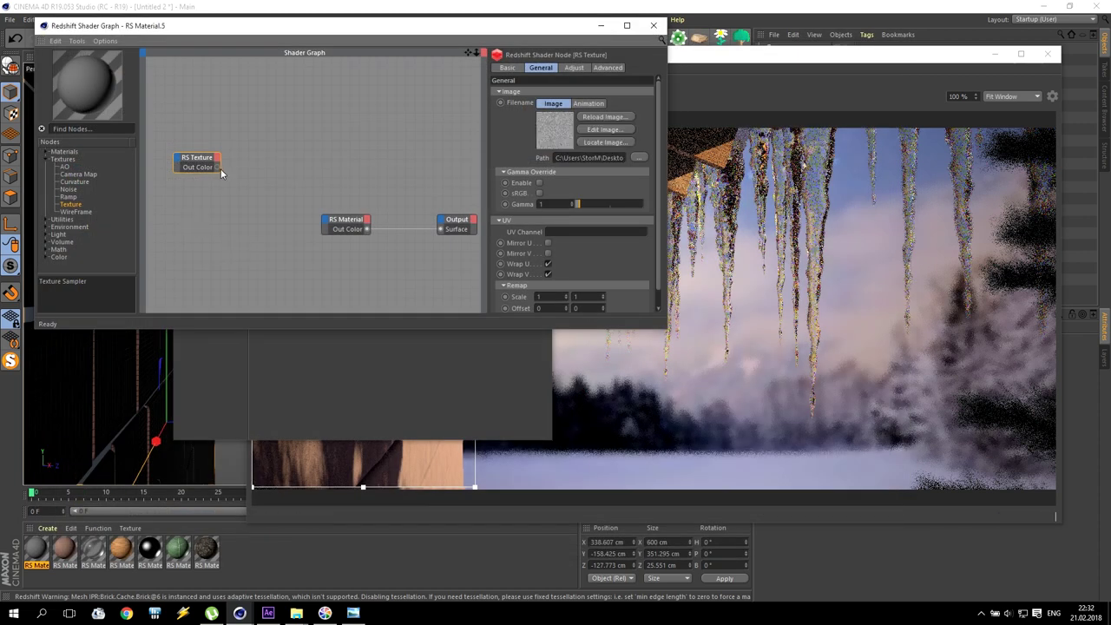
# Step: Connect the RS Texture node's Out Color to the RS Material's Diffuse Color
pyautogui.moveTo(218, 169); pyautogui.dragTo(326, 224)
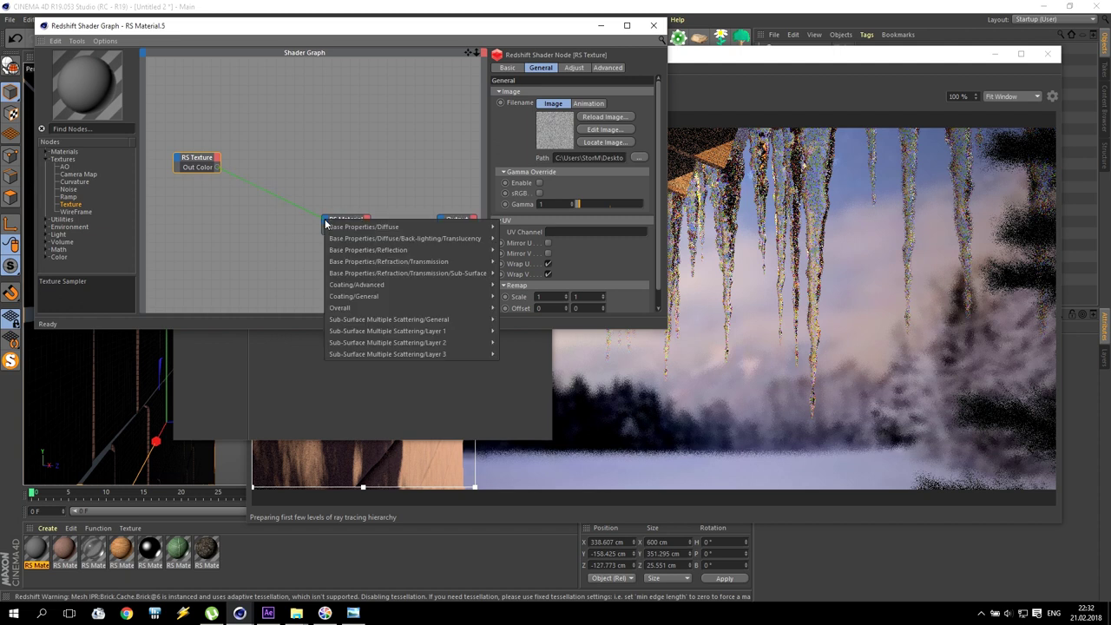
pyautogui.moveTo(350, 230)
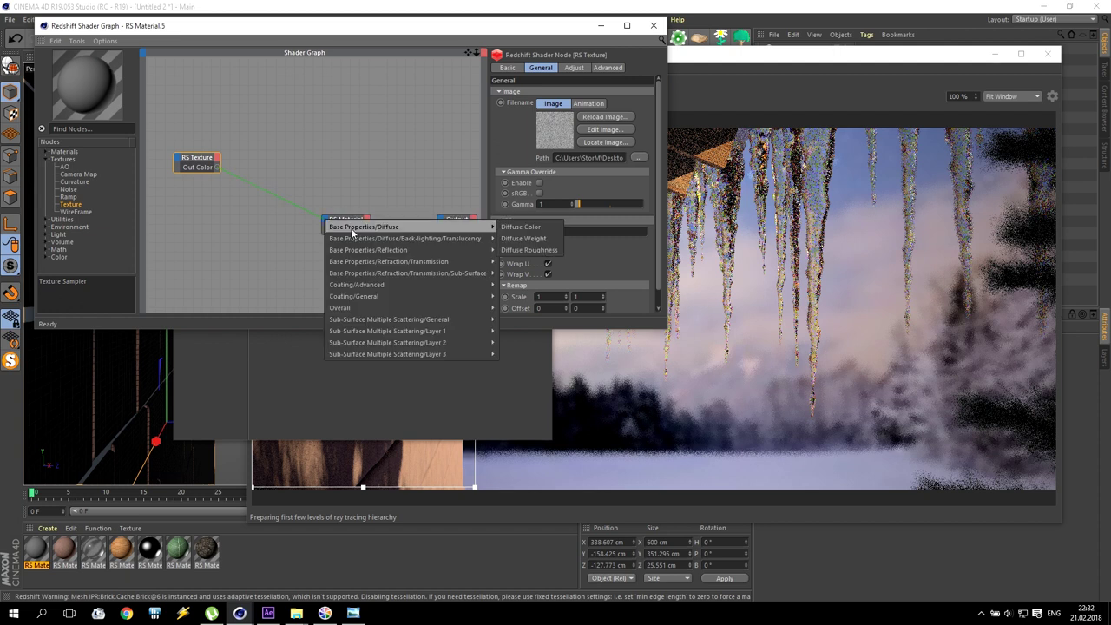
pyautogui.click(547, 229)
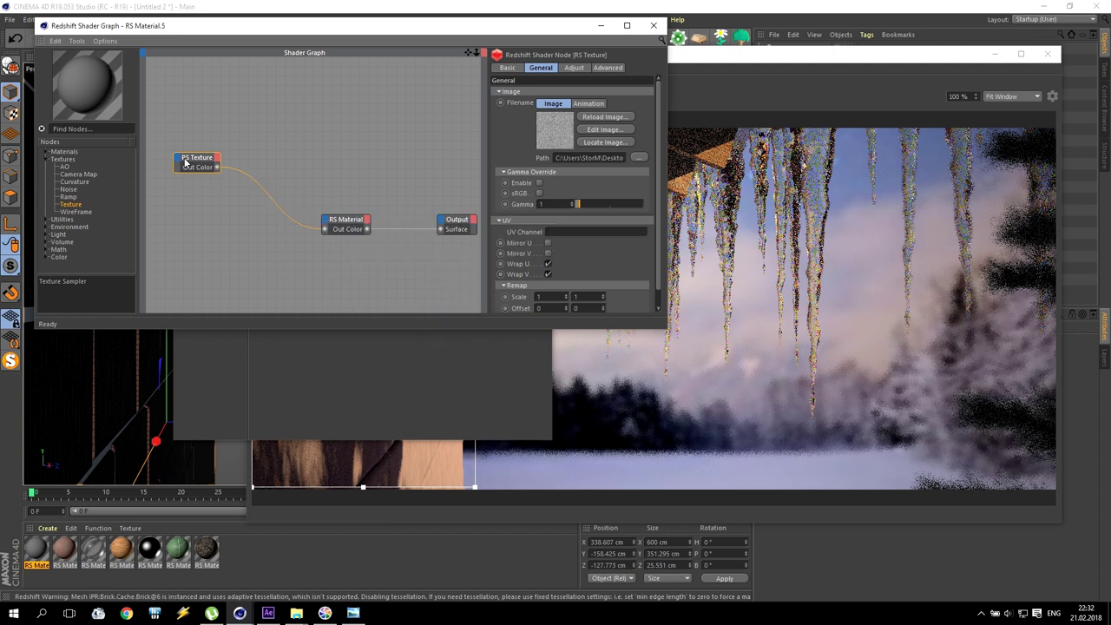
# Step: Add an RS Color Correct node, feed the RS Texture's colour into its Input and set Saturation Scale to 0
pyautogui.click(47, 257)
pyautogui.moveTo(132, 169); pyautogui.dragTo(235, 231)
pyautogui.moveTo(217, 166); pyautogui.dragTo(206, 233)
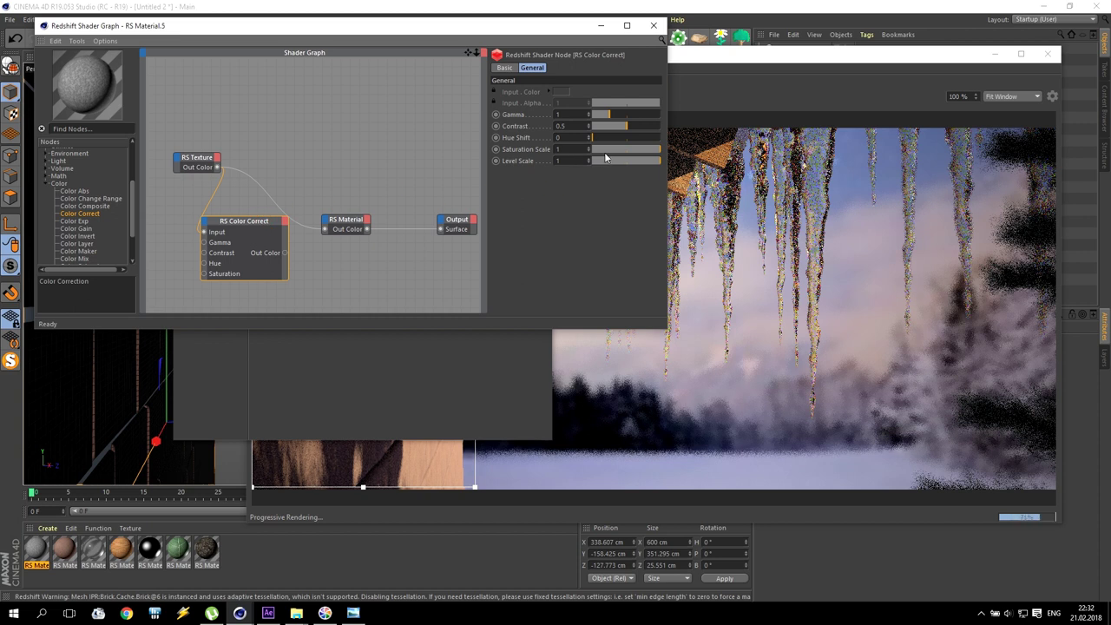
pyautogui.moveTo(605, 157); pyautogui.dragTo(590, 153)
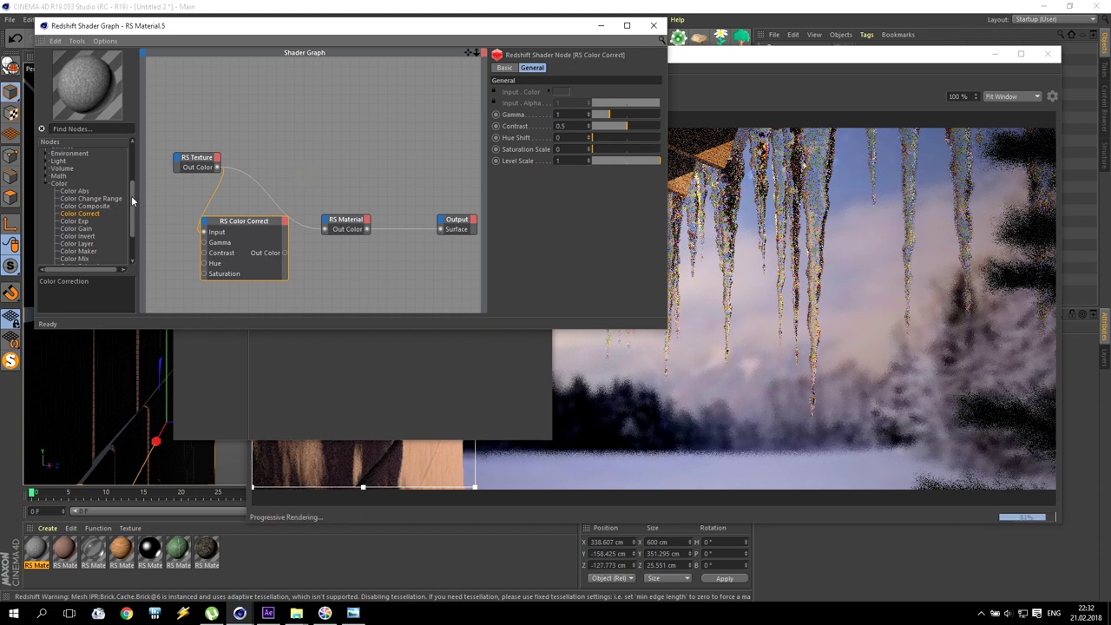
# Step: Add an RS Bump Map node driven by the RS Color Correct output and connect it to the RS Material's Bump Input
pyautogui.scroll(2, 78, 190)
pyautogui.click(44, 192)
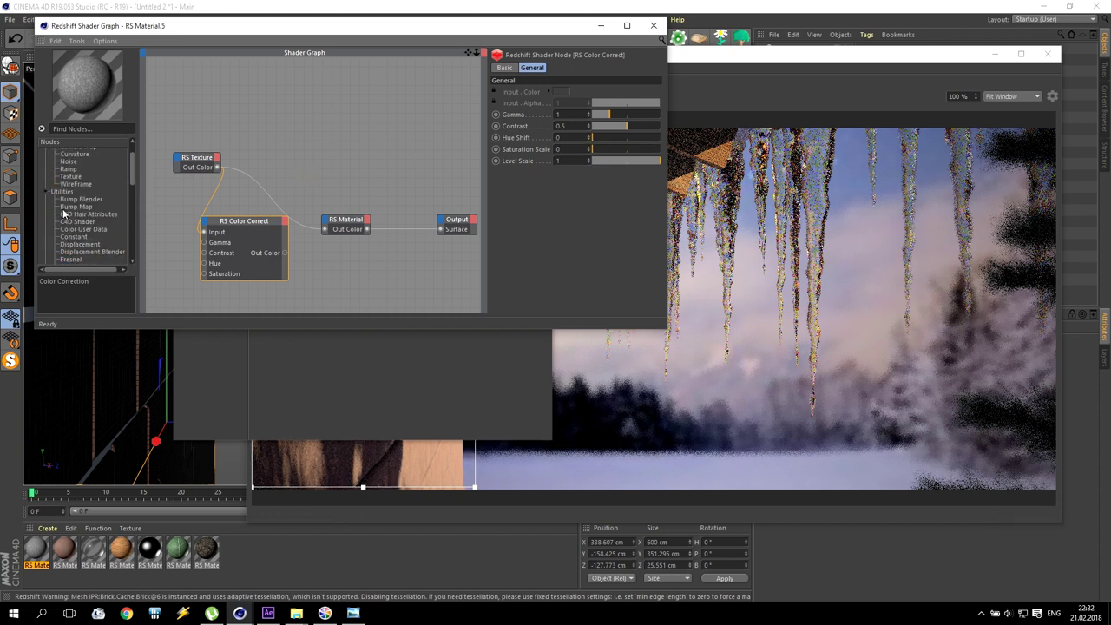
pyautogui.moveTo(326, 278); pyautogui.dragTo(323, 274)
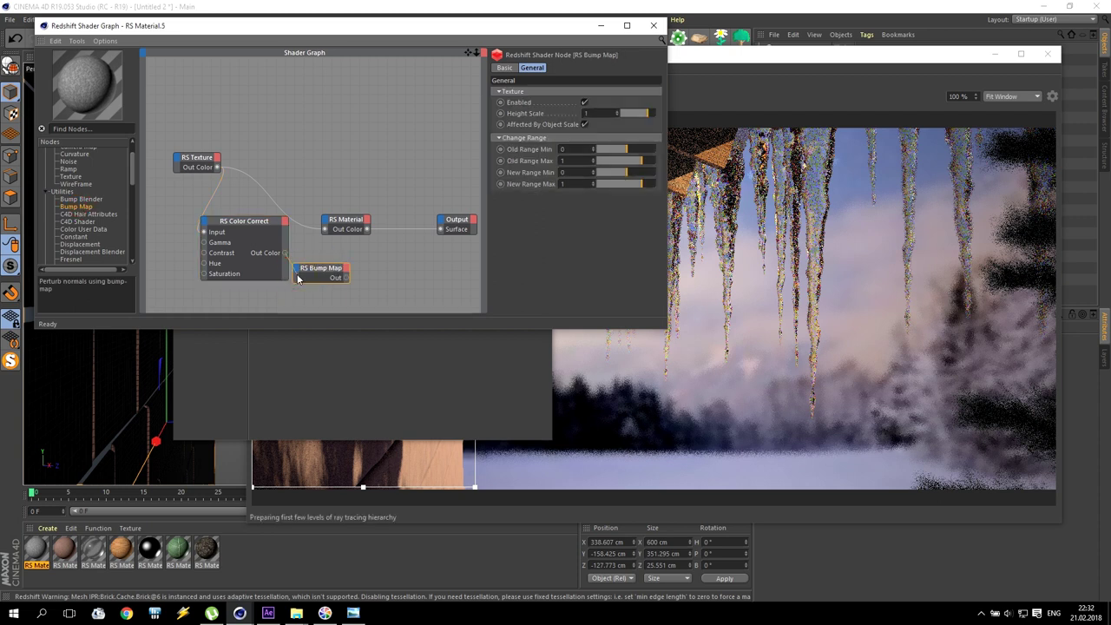
pyautogui.click(298, 276)
pyautogui.moveTo(325, 285)
pyautogui.click(366, 285)
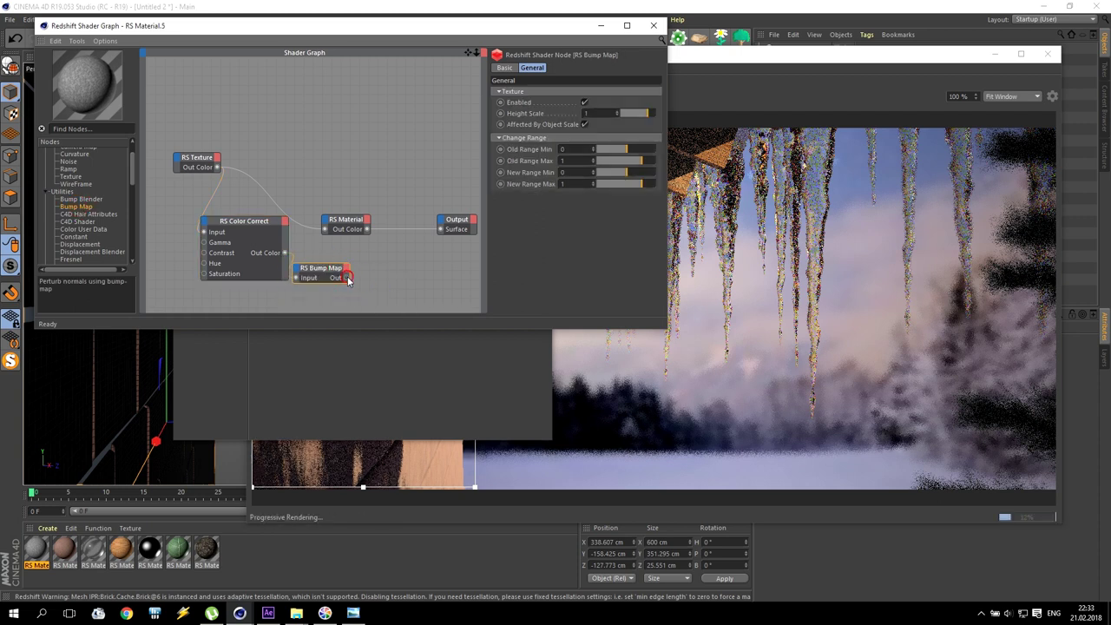
pyautogui.click(327, 224)
pyautogui.moveTo(369, 308)
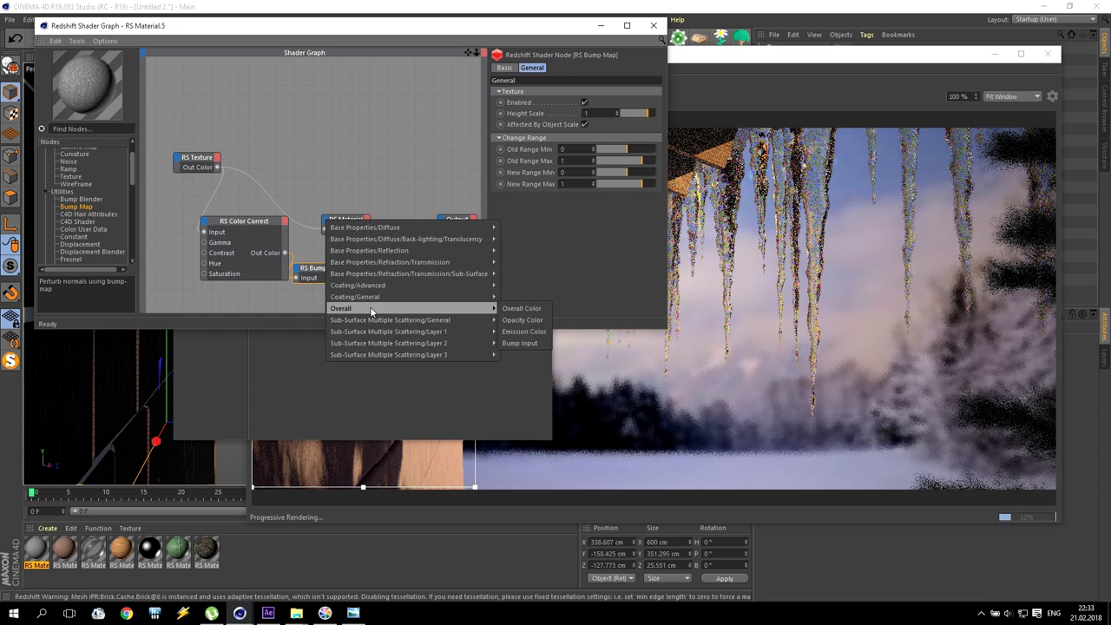
pyautogui.click(503, 332)
# Step: Add an RS Displacement node, feed RS Color Correct into its Tex Map and connect it to the Output's Displacement
pyautogui.scroll(-3, 130, 178)
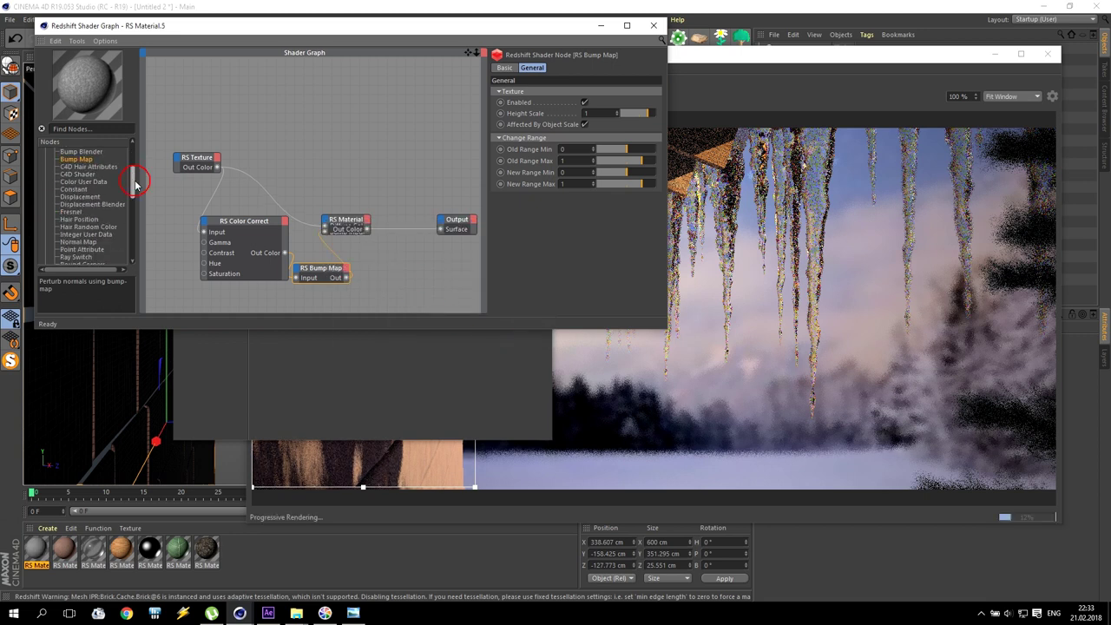
pyautogui.moveTo(84, 195); pyautogui.dragTo(398, 286)
pyautogui.moveTo(285, 252); pyautogui.dragTo(448, 225)
pyautogui.moveTo(398, 290)
pyautogui.click(438, 295)
pyautogui.click(464, 231)
# Step: Expand the Output and RS Material nodes and space out the RS Color Correct and RS Bump Map nodes
pyautogui.doubleClick(457, 222)
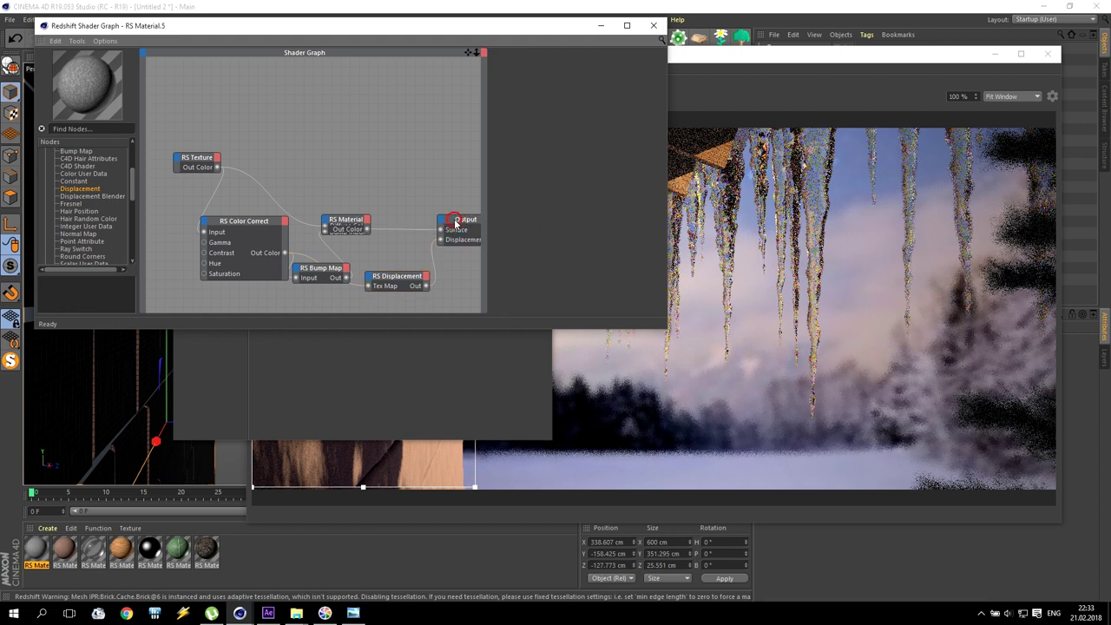
pyautogui.doubleClick(352, 220)
pyautogui.moveTo(244, 221); pyautogui.dragTo(203, 223)
pyautogui.click(319, 271)
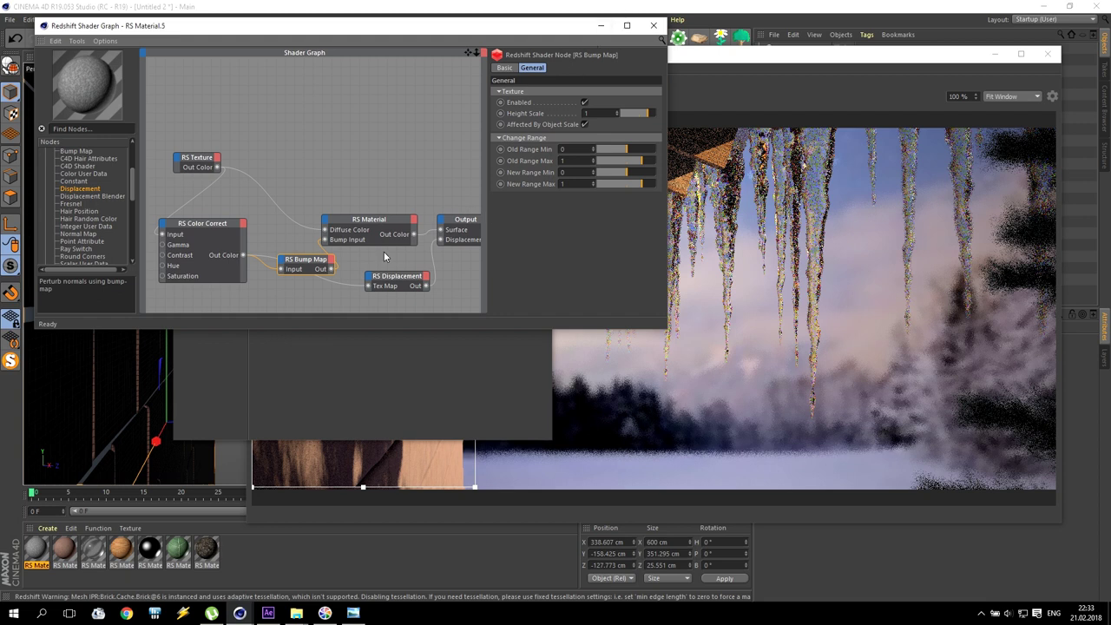
# Step: Check the RS Displacement settings and set the RS Bump Map's Height Scale to 0.5
pyautogui.click(397, 276)
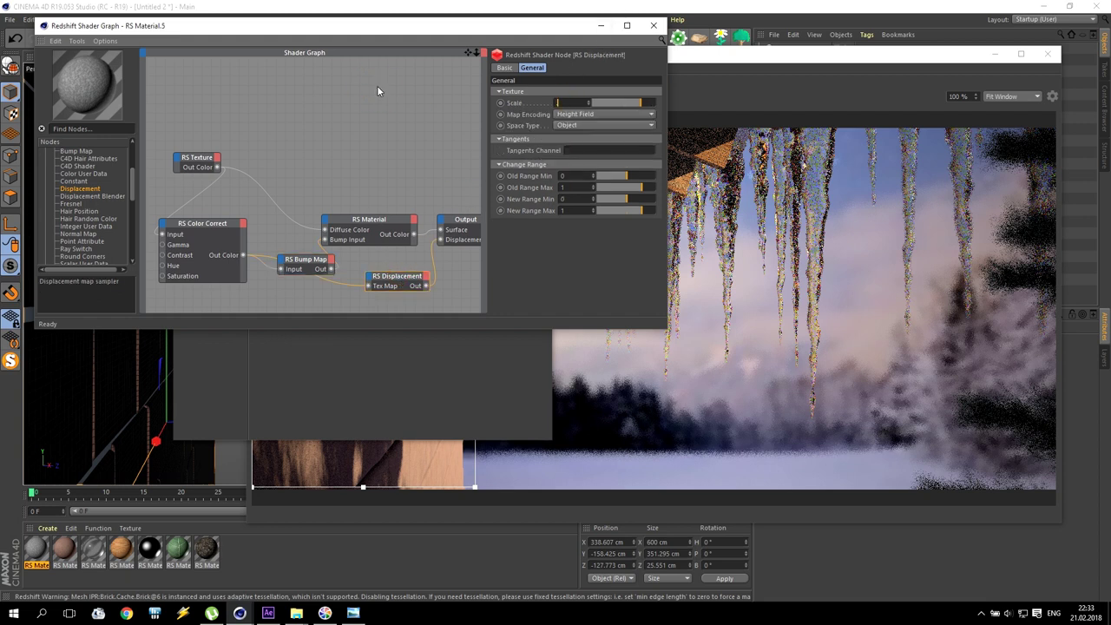
pyautogui.click(313, 259)
pyautogui.moveTo(594, 112); pyautogui.dragTo(523, 124)
pyautogui.write('0.5')
pyautogui.press('Return')
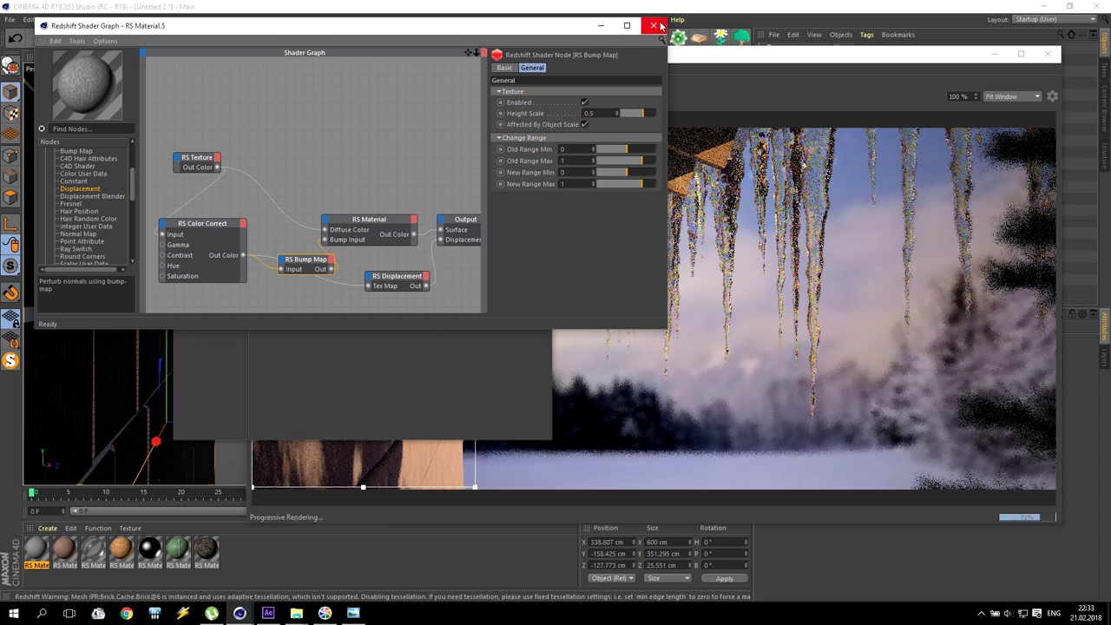
# Step: Close the shader graph, minimize the render view and apply the new grey material to the Cube
pyautogui.click(654, 25)
pyautogui.click(544, 78)
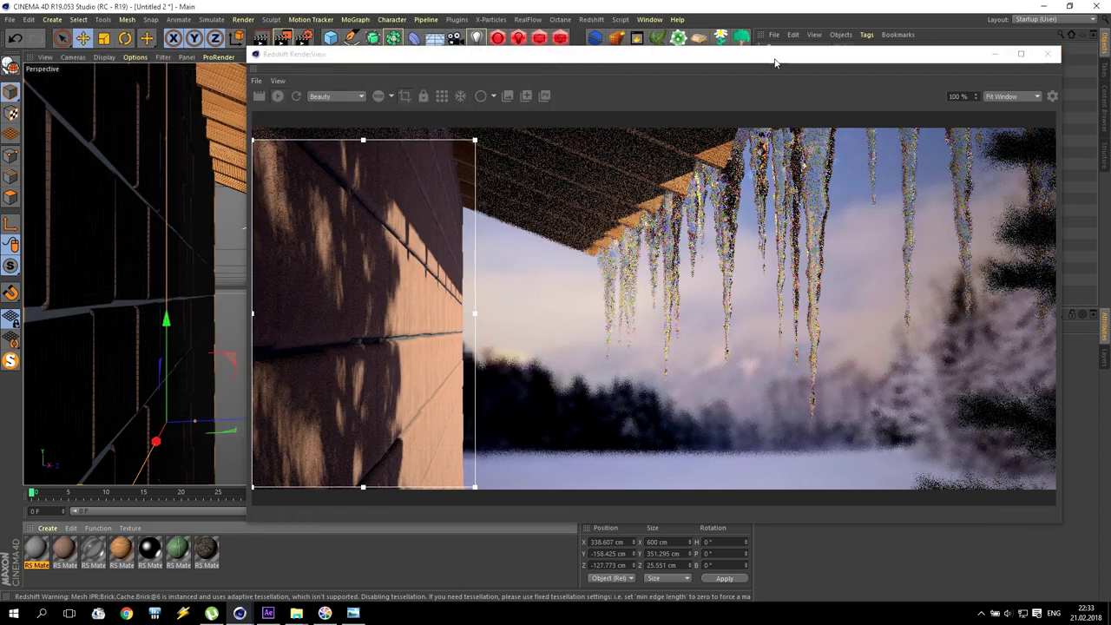
pyautogui.click(994, 54)
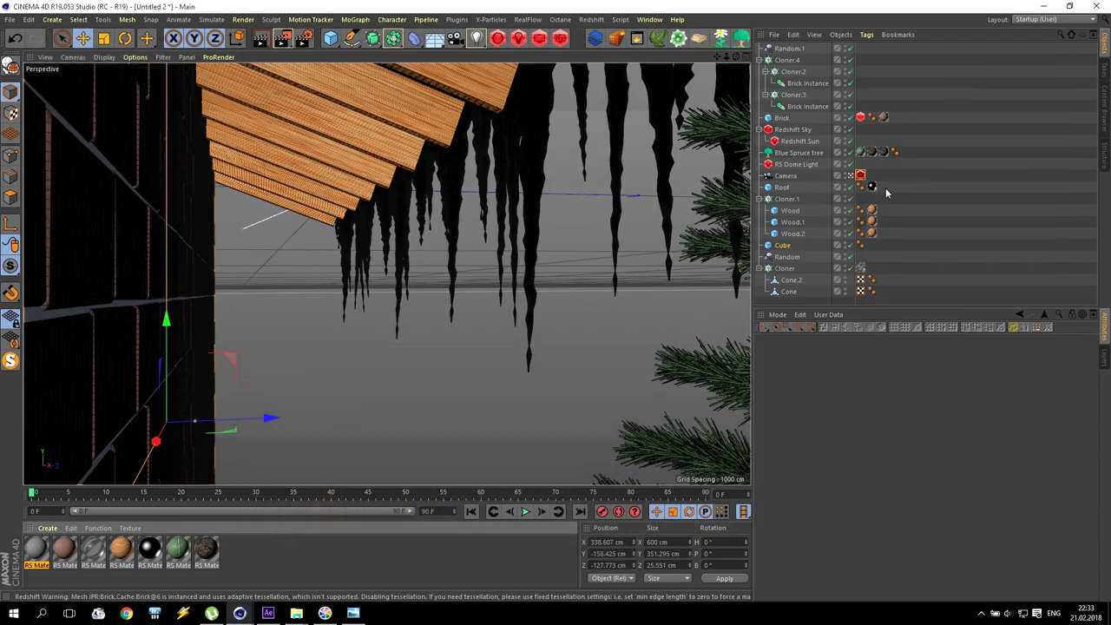
pyautogui.moveTo(39, 556); pyautogui.dragTo(783, 246)
# Step: Set the Cube's Segments Y and Segments Z to 100
pyautogui.click(784, 246)
pyautogui.click(911, 379)
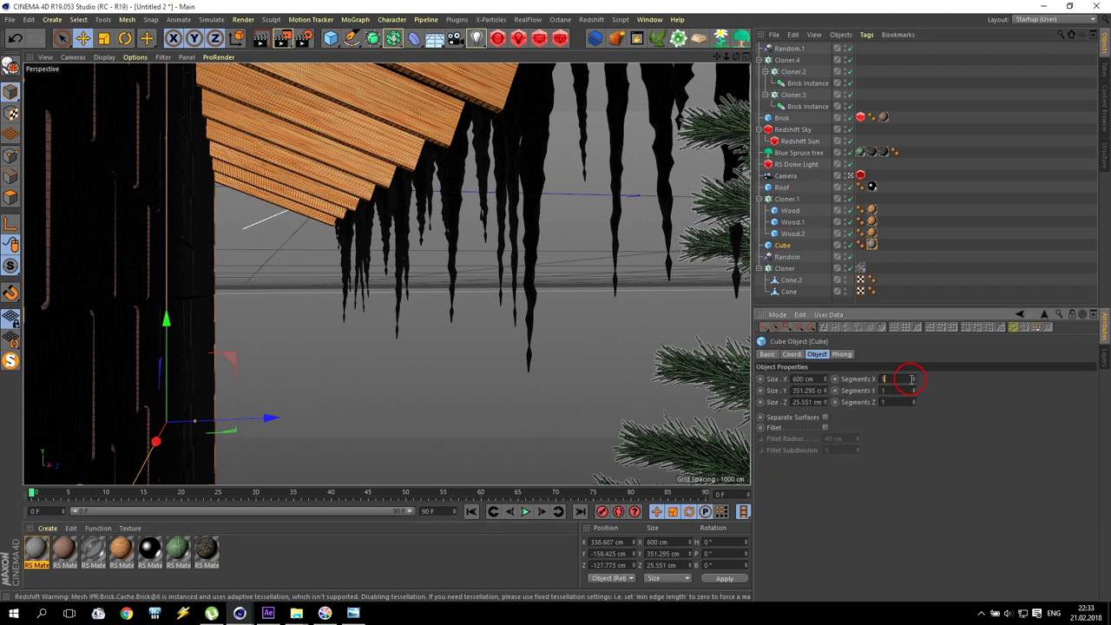
pyautogui.click(904, 389)
pyautogui.write('100')
pyautogui.click(893, 401)
# Step: Save the scene as Untitled 2.c4d in the Winter Tutorial folder on the Desktop
pyautogui.middleClick(431, 220)
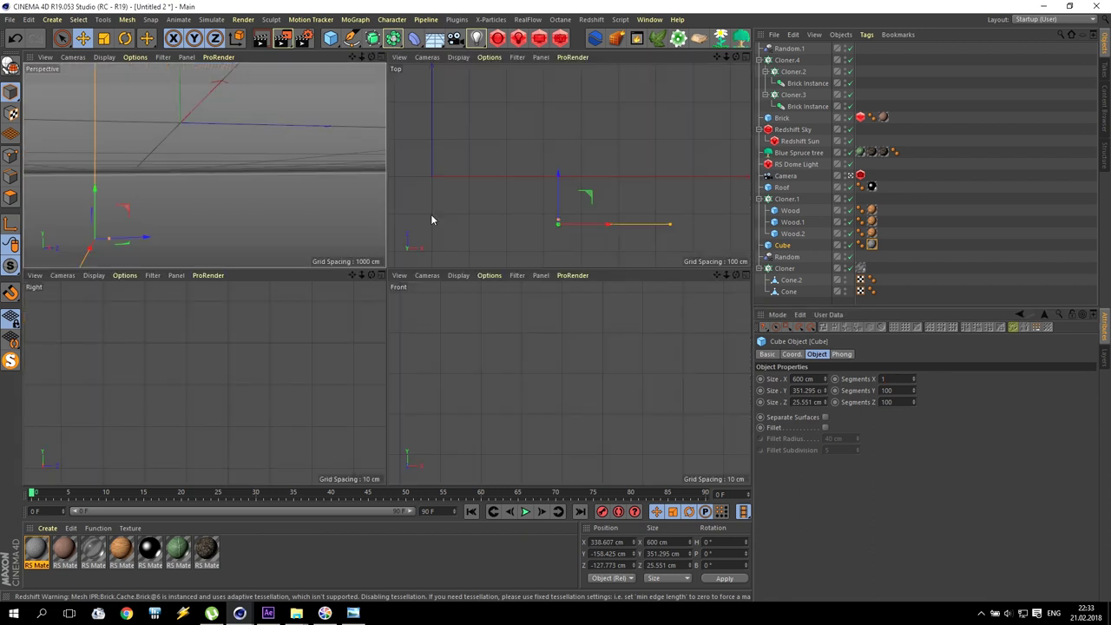
pyautogui.middleClick(194, 213)
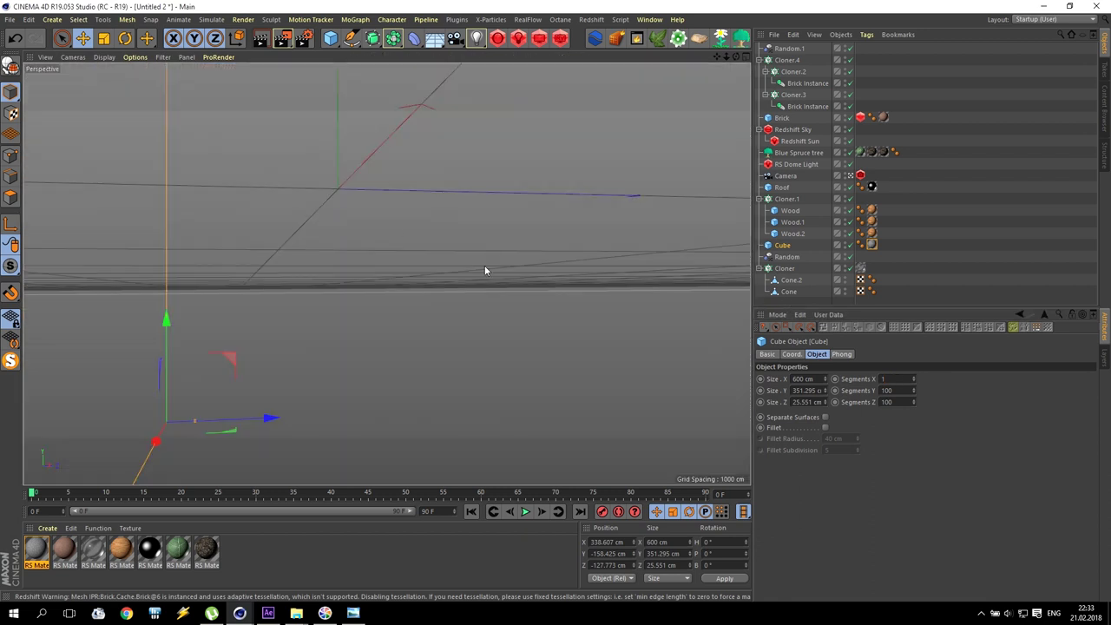
pyautogui.click(9, 19)
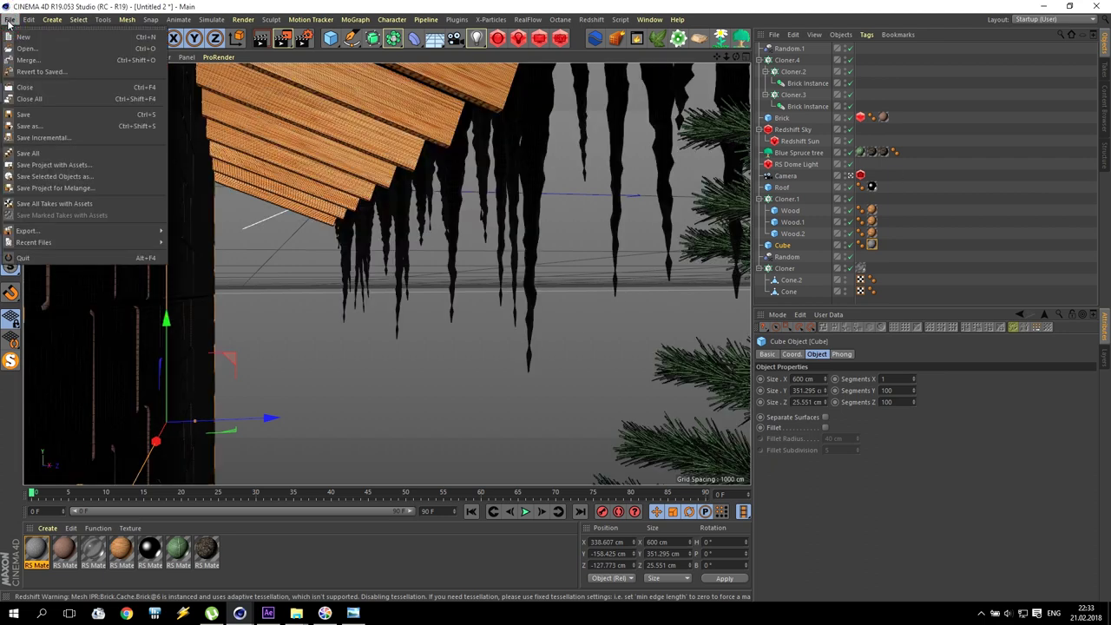
pyautogui.click(41, 127)
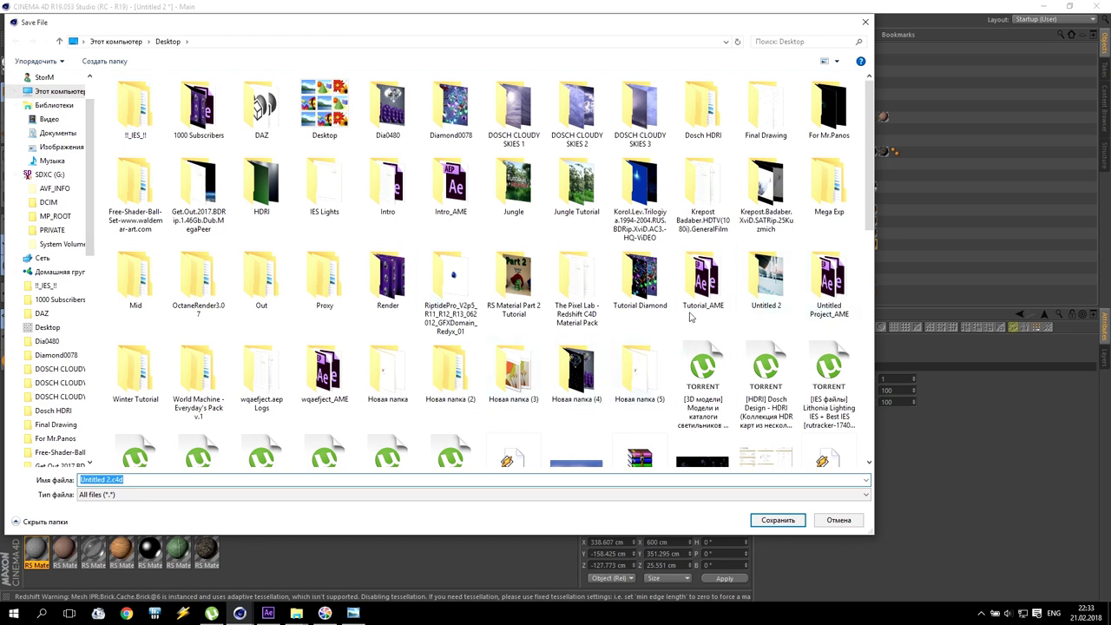
pyautogui.doubleClick(143, 373)
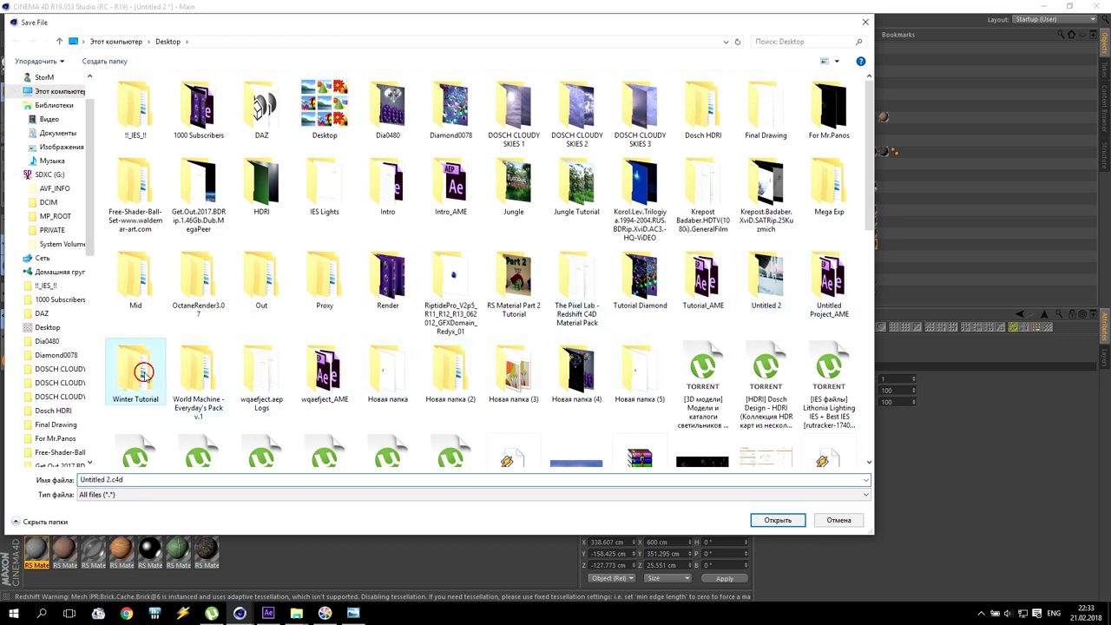
pyautogui.click(776, 519)
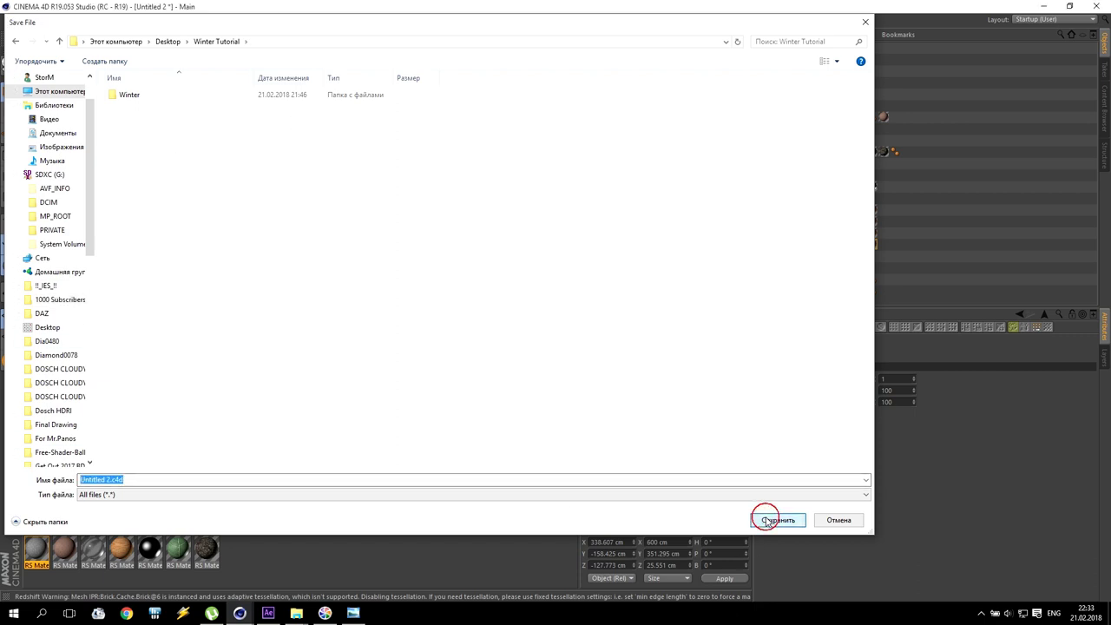
# Step: View the wall outside the scene camera and set the Cube's Segments X to 100 and Segments Z to 1
pyautogui.middleClick(461, 224)
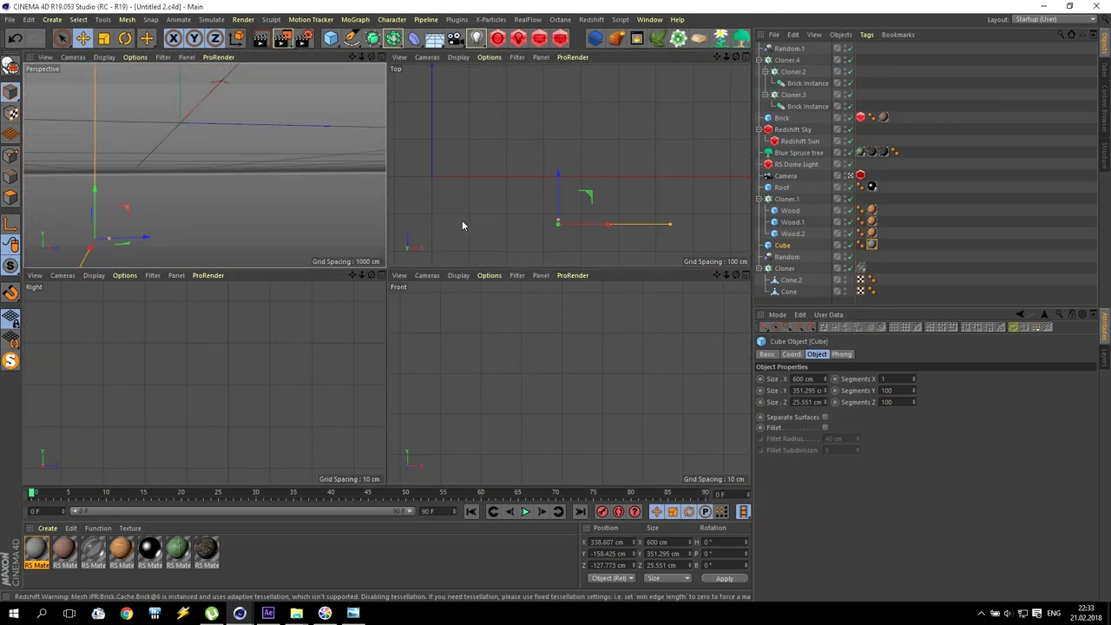
pyautogui.middleClick(219, 152)
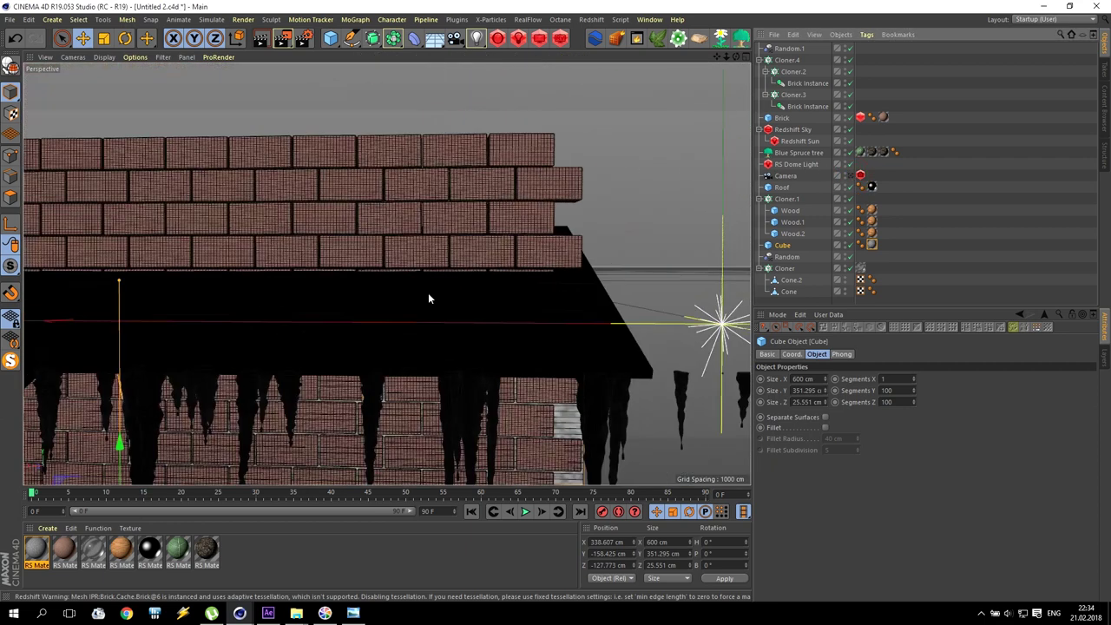
pyautogui.scroll(-1, 528, 284)
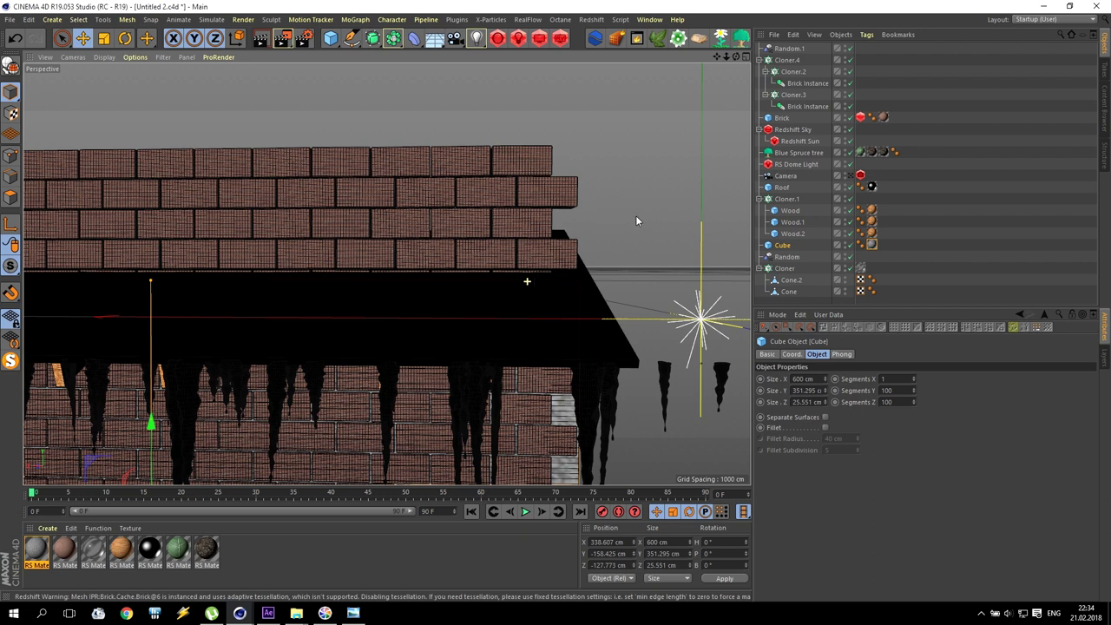
pyautogui.keyDown('alt'); pyautogui.moveTo(635, 220); pyautogui.dragTo(640, 216); pyautogui.keyUp('alt')
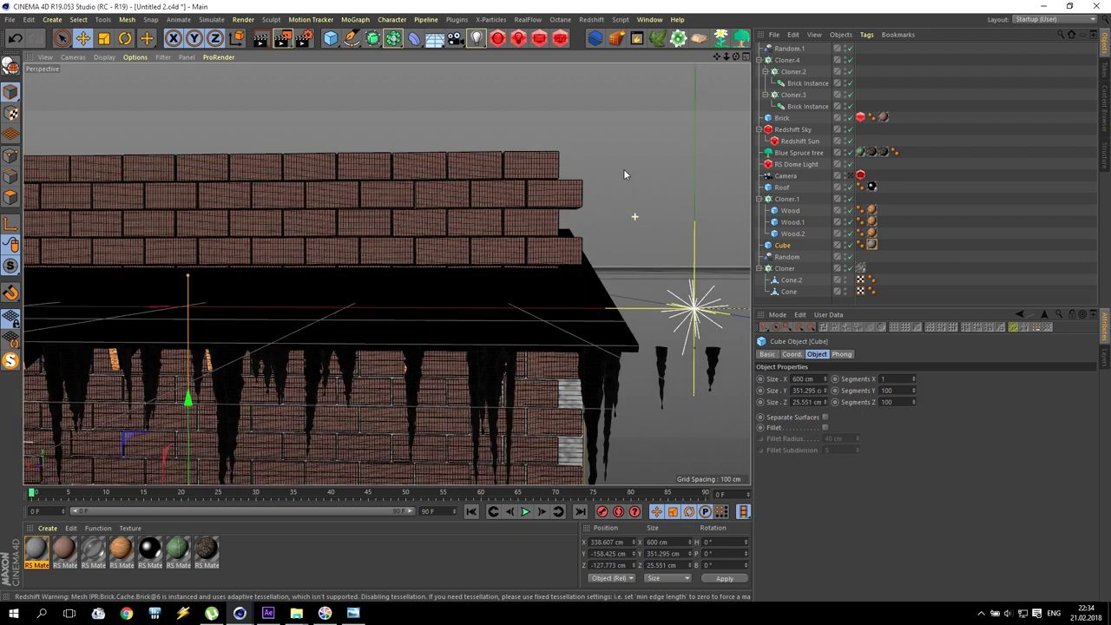
pyautogui.click(663, 87)
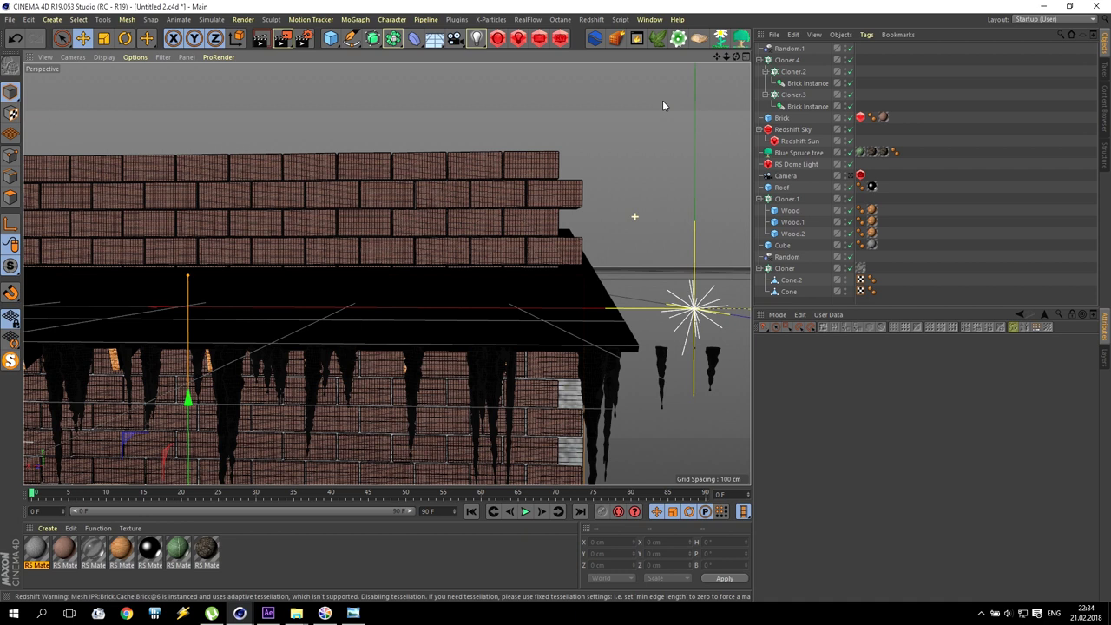
pyautogui.click(786, 246)
pyautogui.click(897, 379)
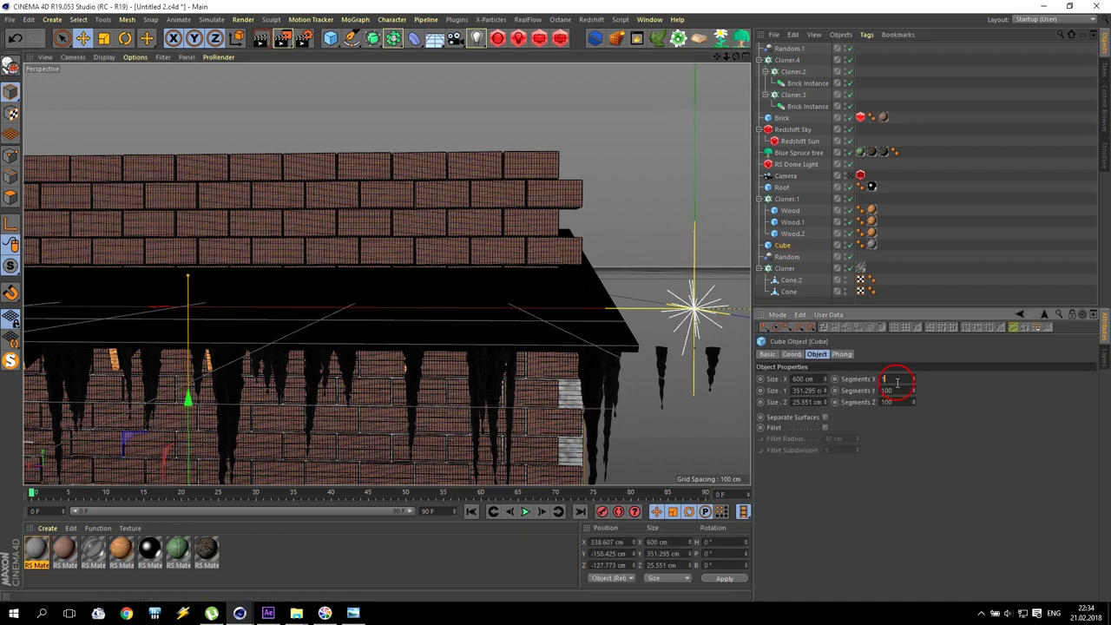
pyautogui.write('00')
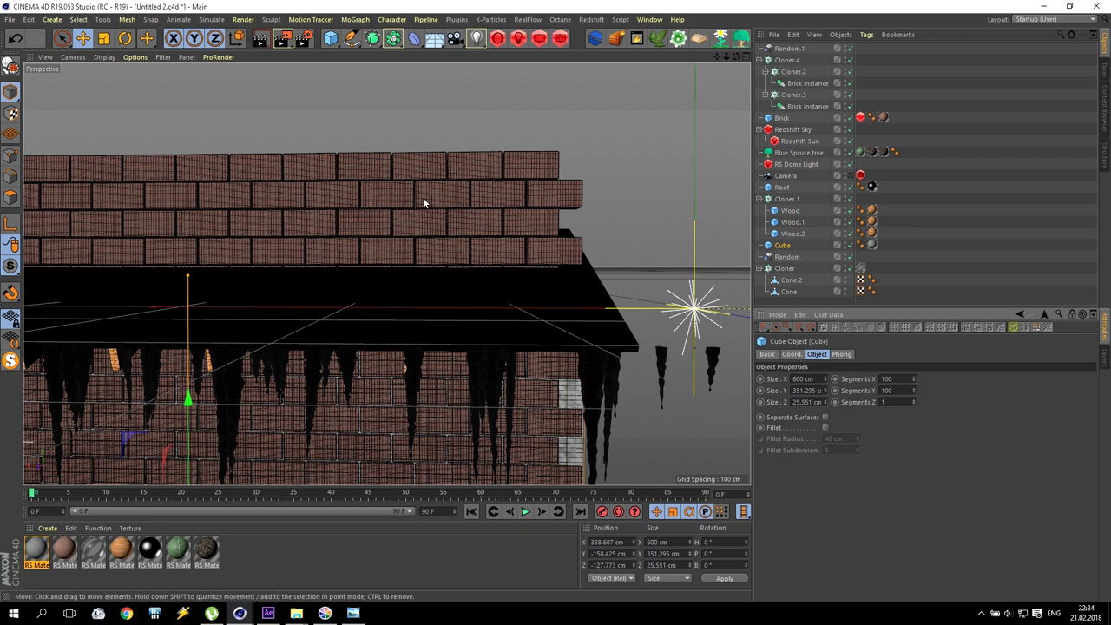
# Step: Look through the scene Camera again, reopen the Redshift RenderView and turn off its render region
pyautogui.click(850, 176)
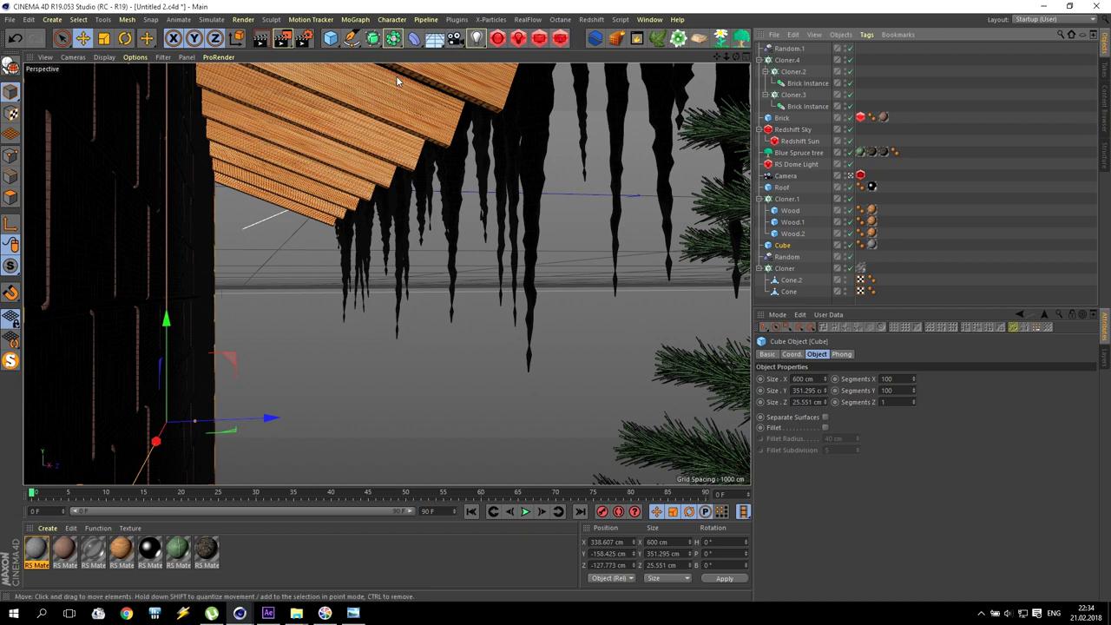
pyautogui.moveTo(239, 613)
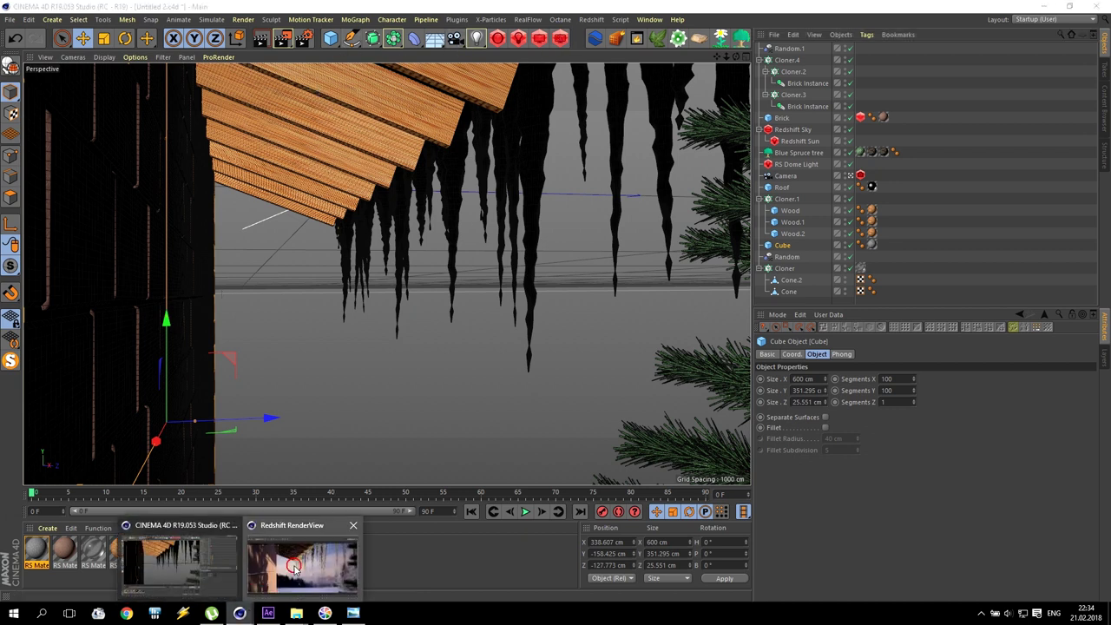
pyautogui.click(295, 568)
pyautogui.click(406, 98)
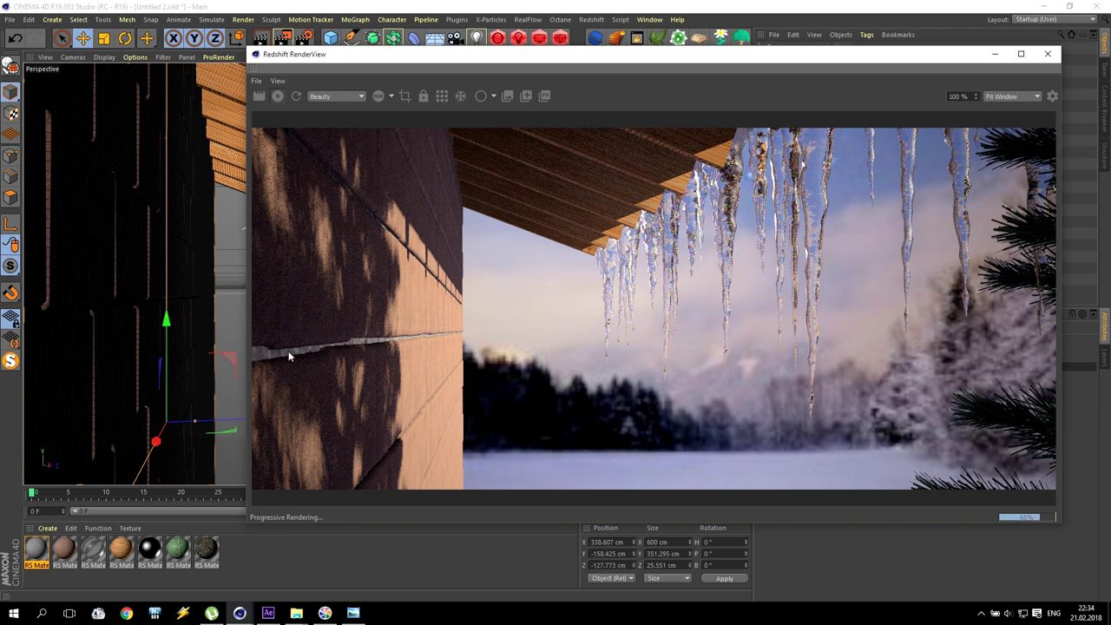
# Step: Set the projection of the Brick object's texture tag to Cubic
pyautogui.moveTo(895, 52); pyautogui.dragTo(673, 38)
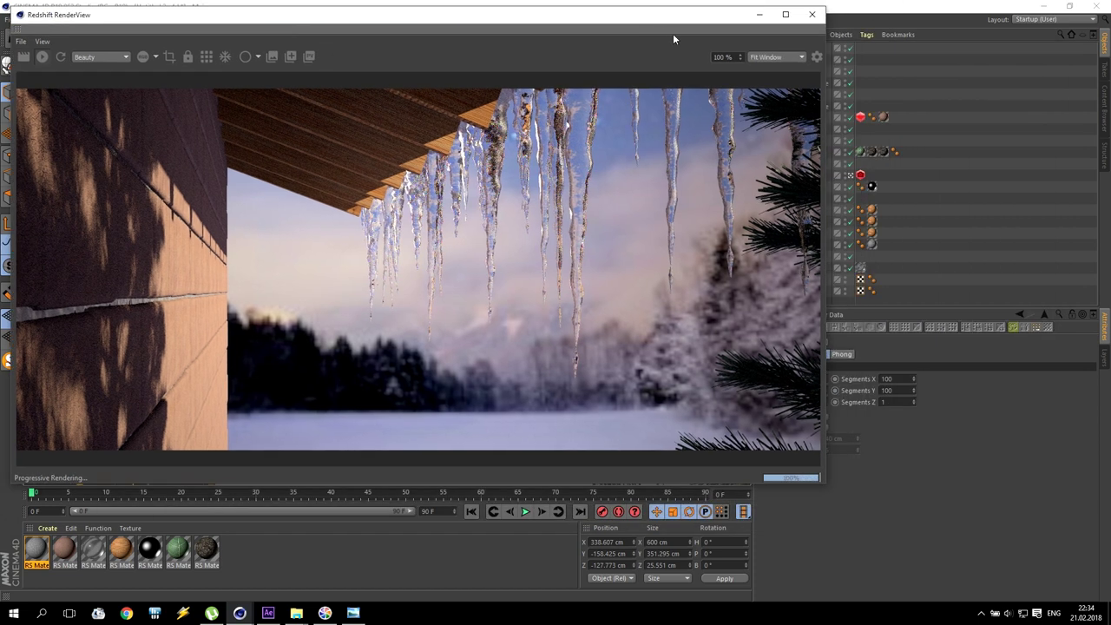
pyautogui.click(883, 117)
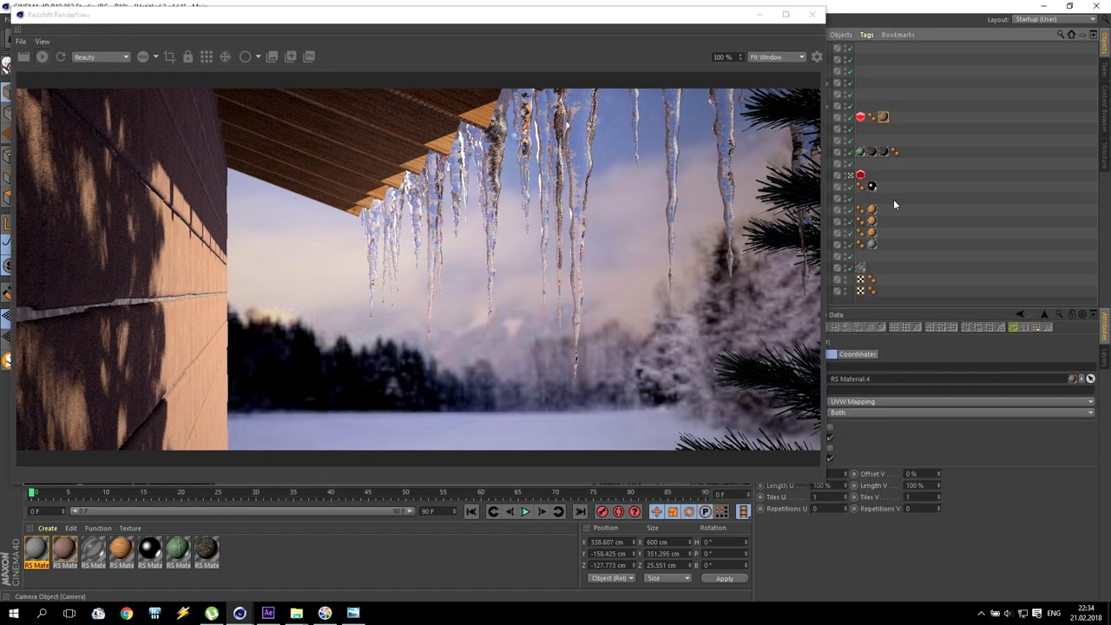
pyautogui.click(866, 401)
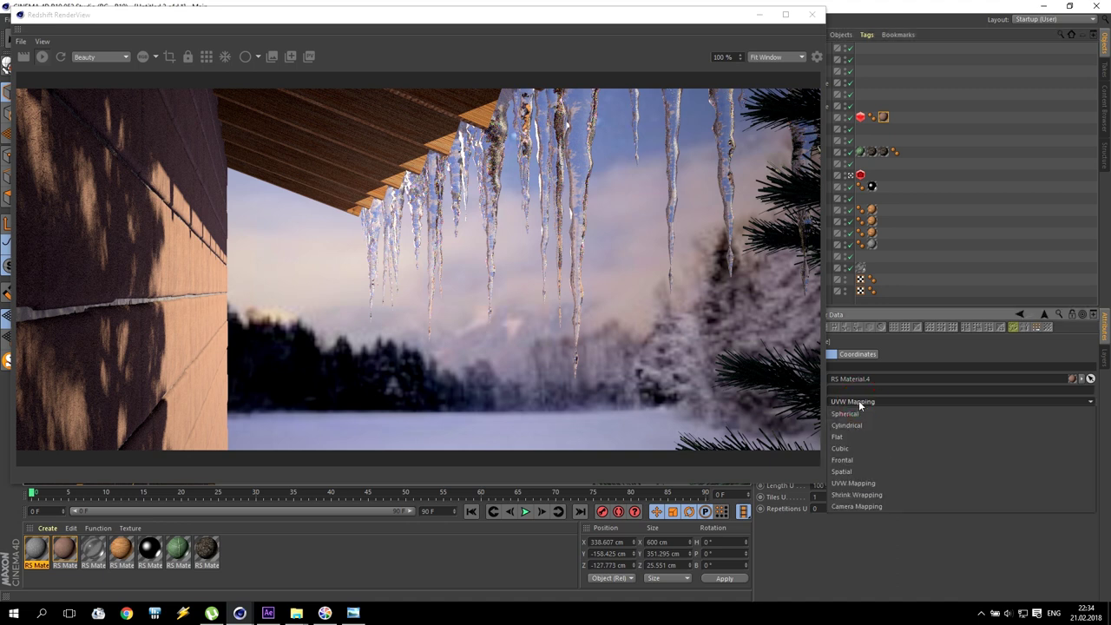
pyautogui.click(857, 450)
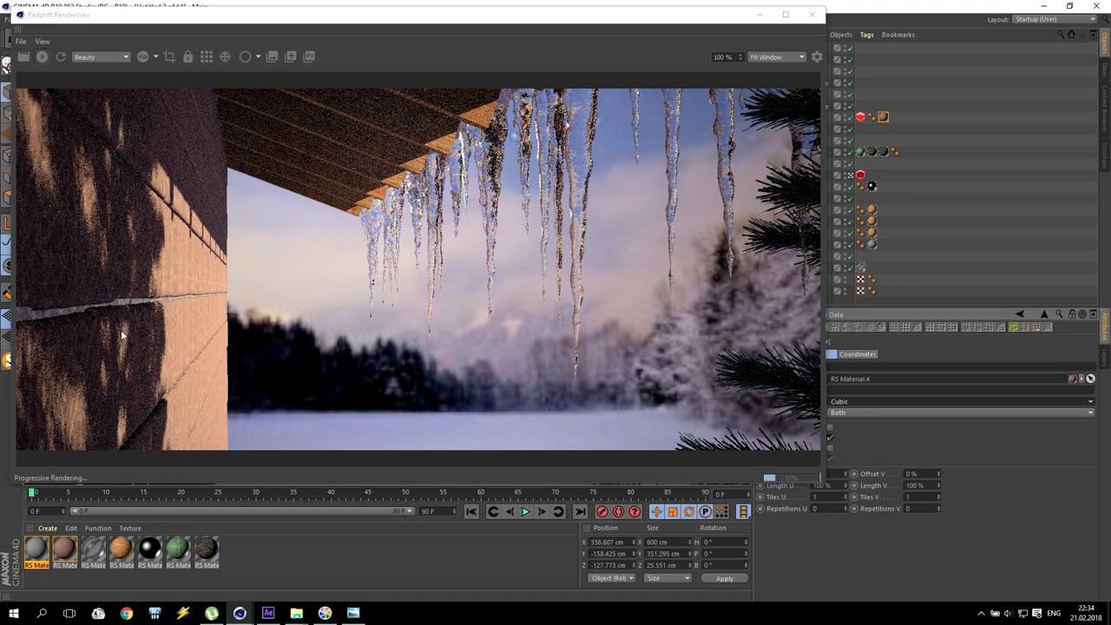
# Step: Set the projection of the Cube's stucco texture tag to Cubic
pyautogui.moveTo(594, 14); pyautogui.dragTo(522, 19)
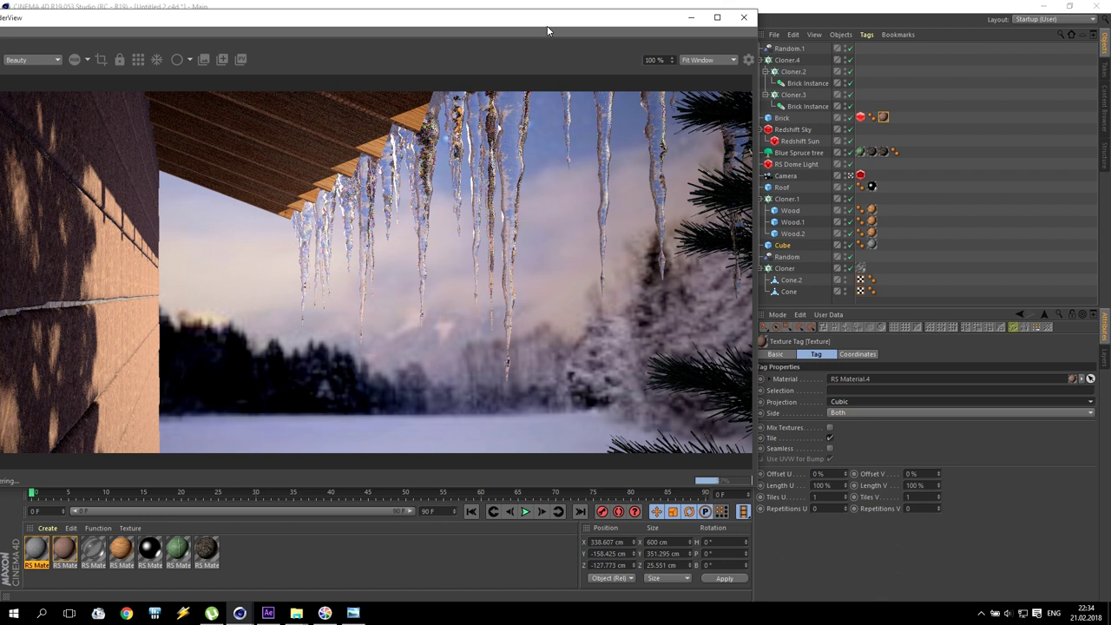
pyautogui.click(872, 245)
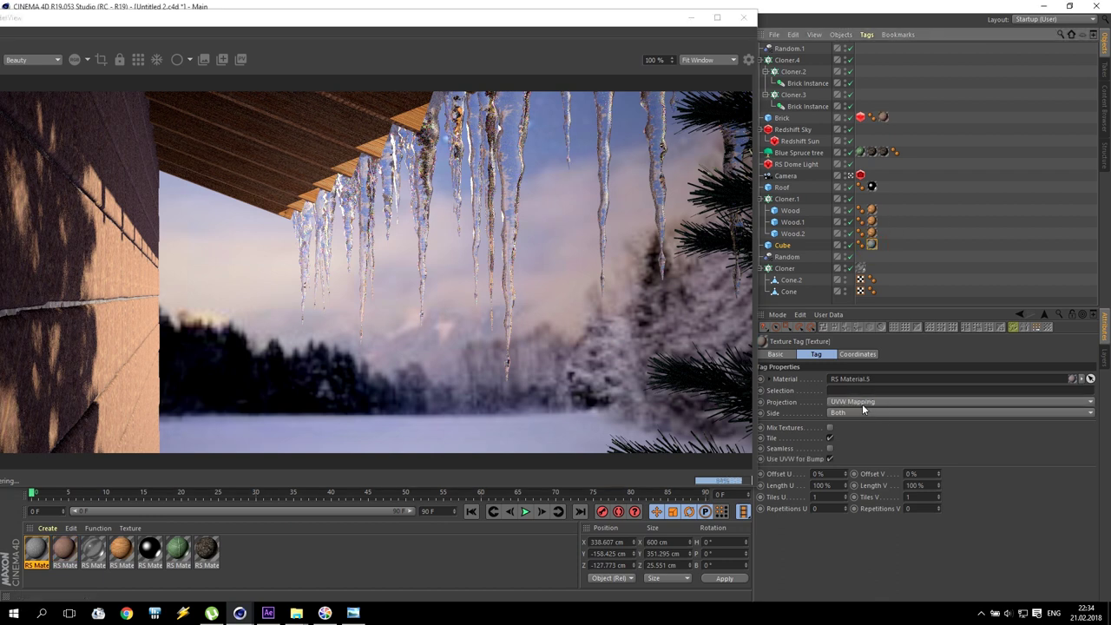
pyautogui.click(862, 404)
pyautogui.click(847, 451)
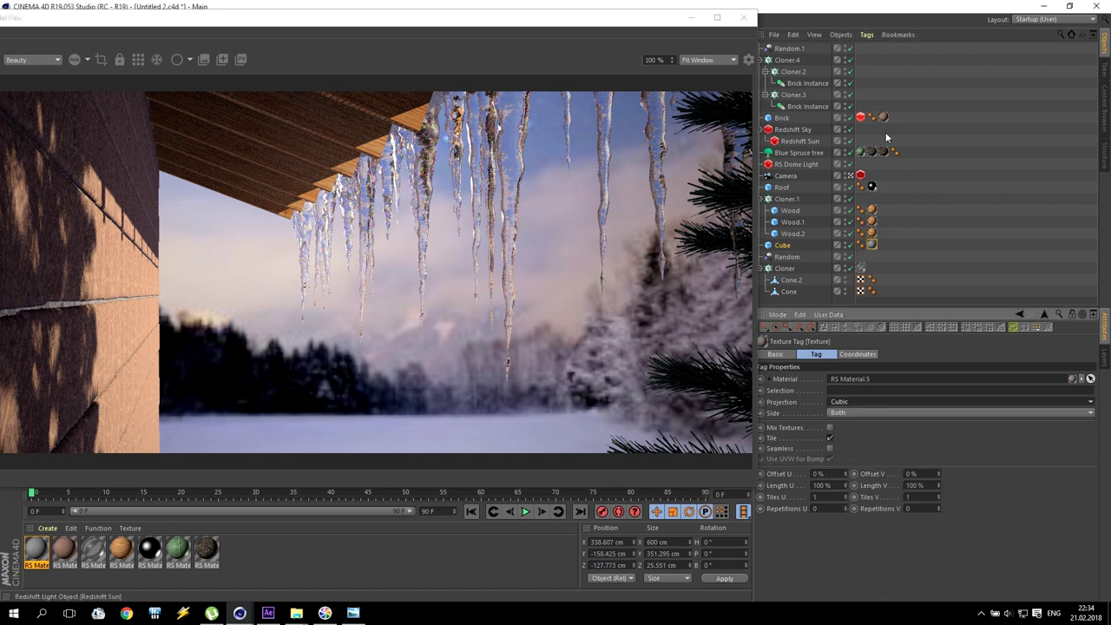
# Step: Copy the Brick's Redshift Object tag with its tessellation settings onto the Cube
pyautogui.click(860, 117)
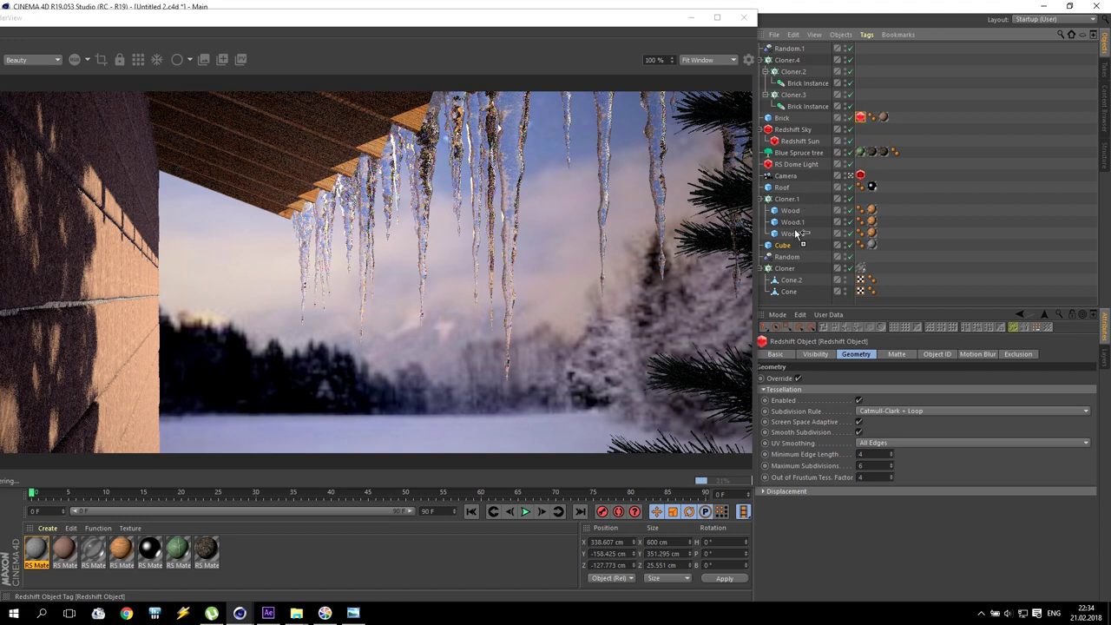
pyautogui.keyDown('ctrl'); pyautogui.moveTo(897, 252); pyautogui.dragTo(886, 245); pyautogui.keyUp('ctrl')
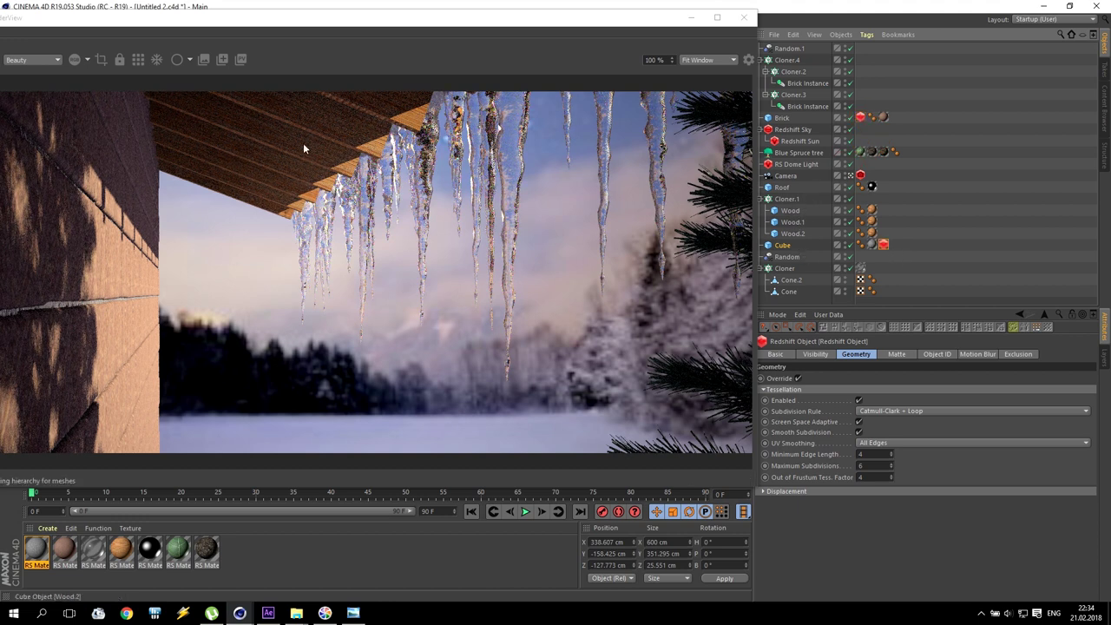
pyautogui.moveTo(238, 20); pyautogui.dragTo(420, 20)
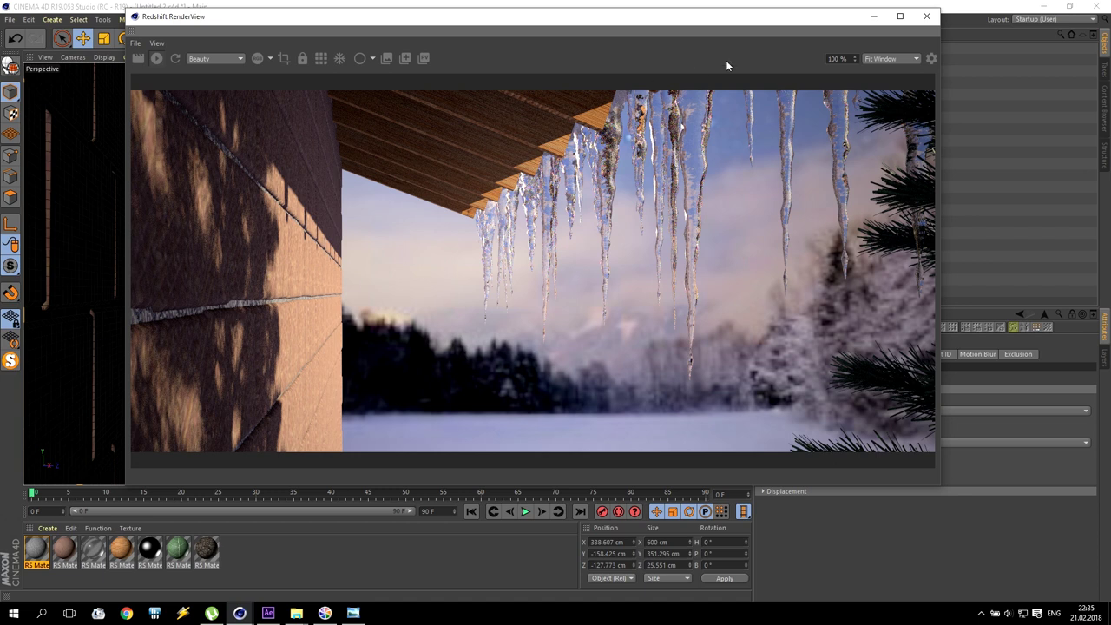
# Step: Reframe the scene Camera to about X 693, Y -114, Z -74 cm and heading 83.6° so the wall faces the view more
pyautogui.moveTo(822, 21); pyautogui.dragTo(945, 240)
pyautogui.click(812, 176)
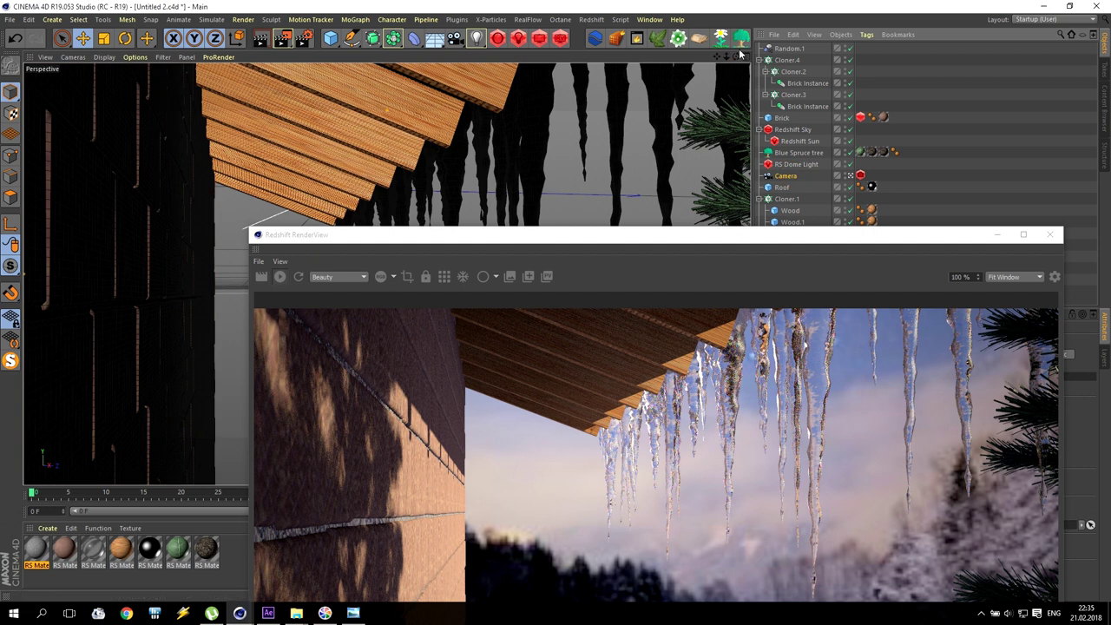
pyautogui.moveTo(735, 56); pyautogui.dragTo(716, 59)
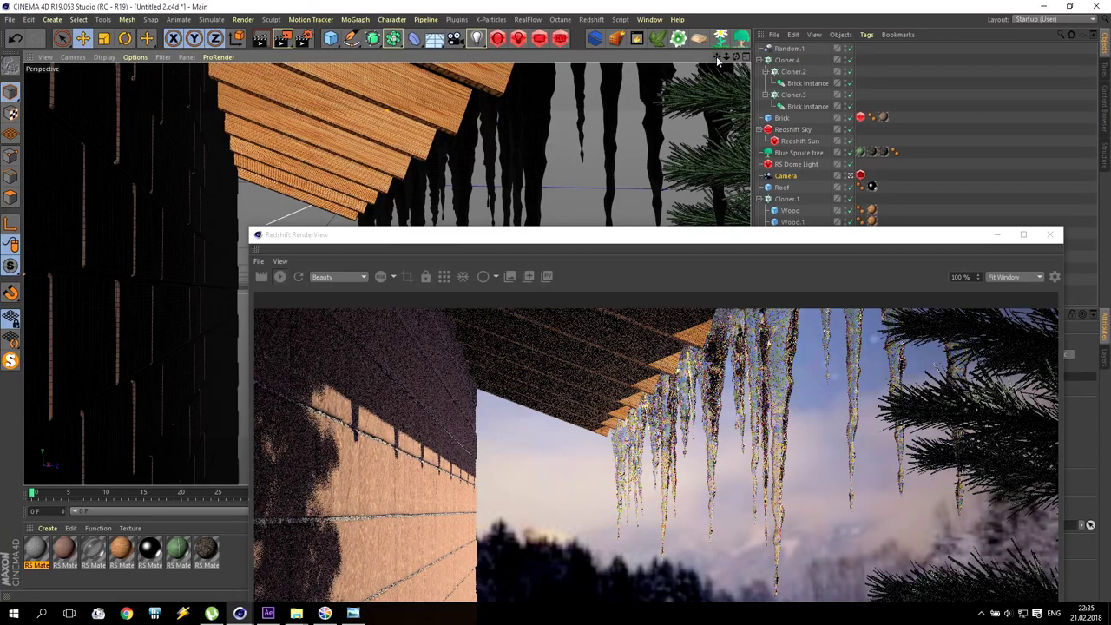
pyautogui.moveTo(712, 236); pyautogui.dragTo(640, 73)
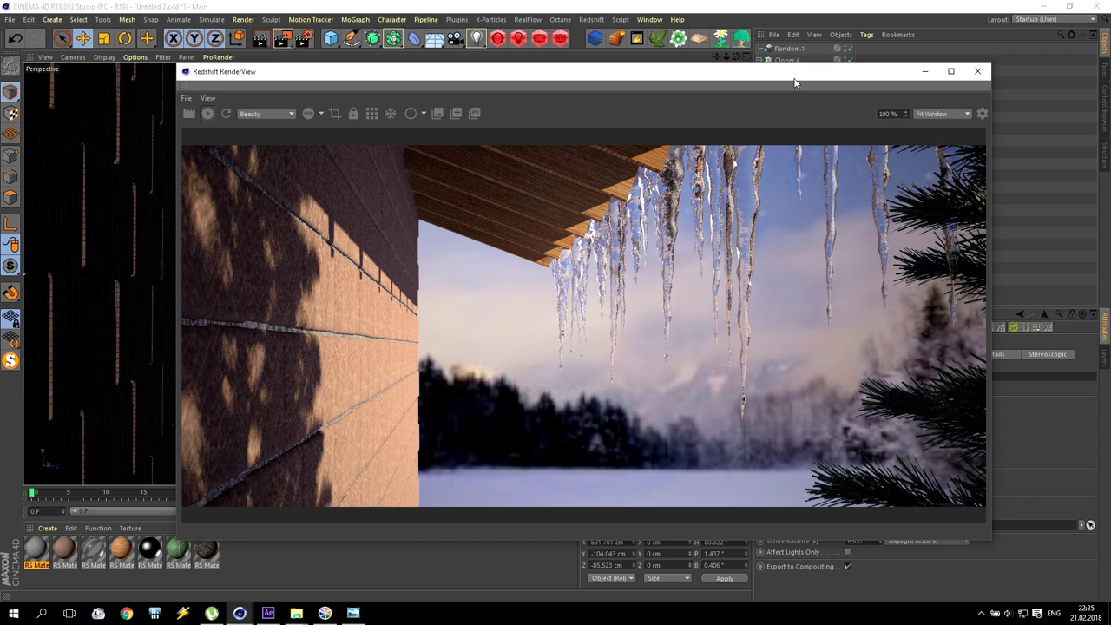
pyautogui.moveTo(736, 56); pyautogui.dragTo(789, 153)
pyautogui.moveTo(738, 59); pyautogui.dragTo(717, 59)
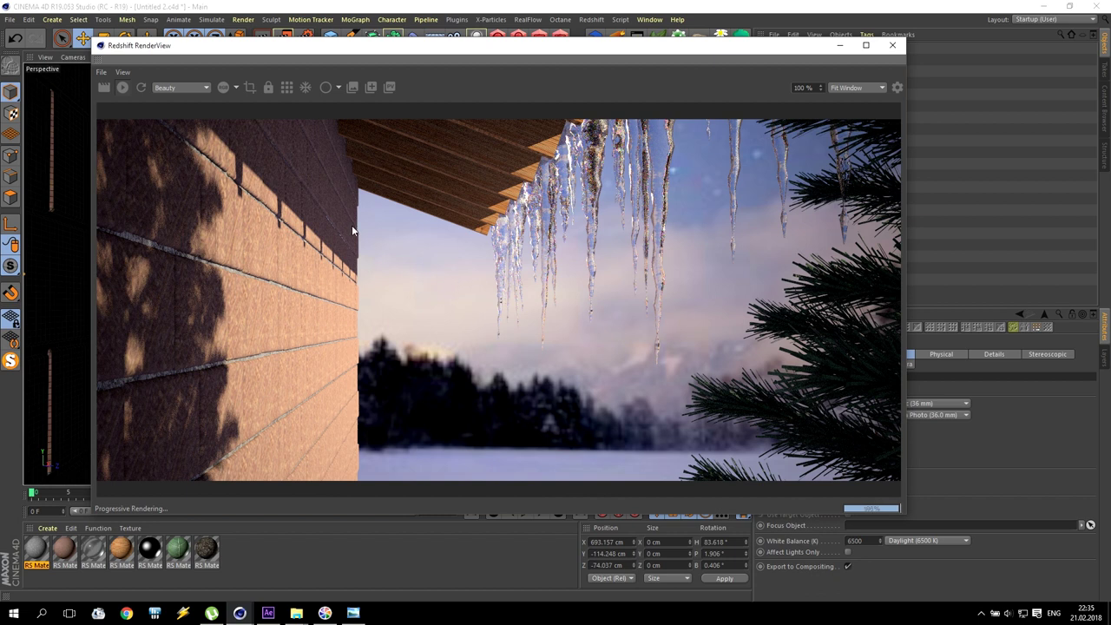
pyautogui.moveTo(771, 52); pyautogui.dragTo(790, 148)
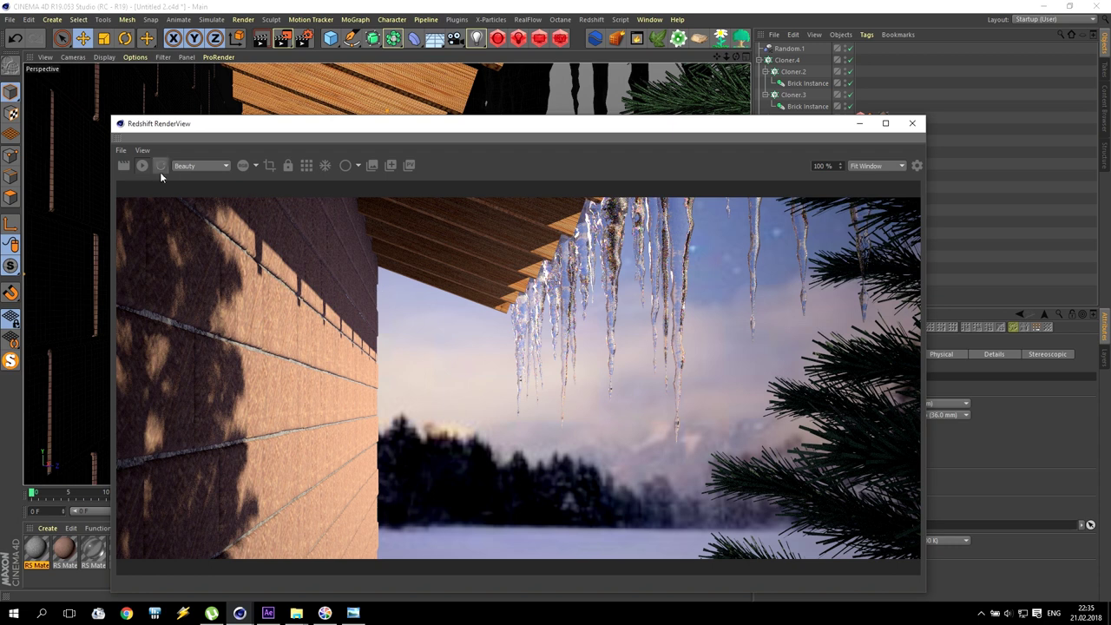
# Step: Minimize the RenderView, add a new cube and set its X, Y and Z sizes to 40 cm
pyautogui.click(859, 123)
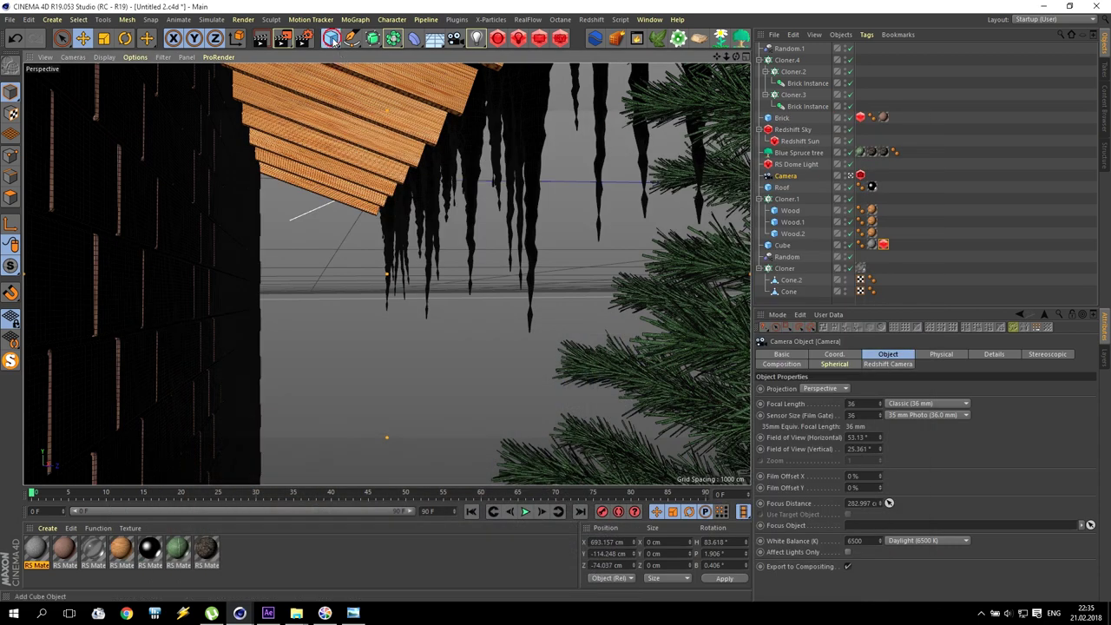
pyautogui.click(330, 39)
pyautogui.moveTo(484, 183); pyautogui.dragTo(420, 180)
pyautogui.doubleClick(807, 402)
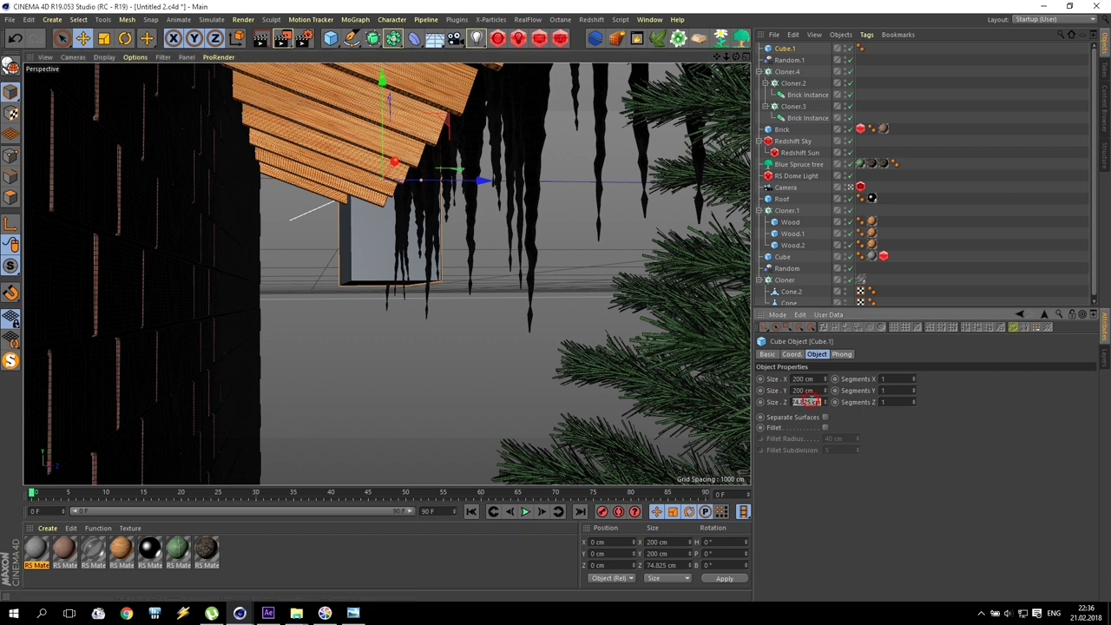
pyautogui.write('40')
pyautogui.doubleClick(797, 391)
pyautogui.write('40')
pyautogui.doubleClick(797, 380)
pyautogui.write('40')
pyautogui.press('Return')
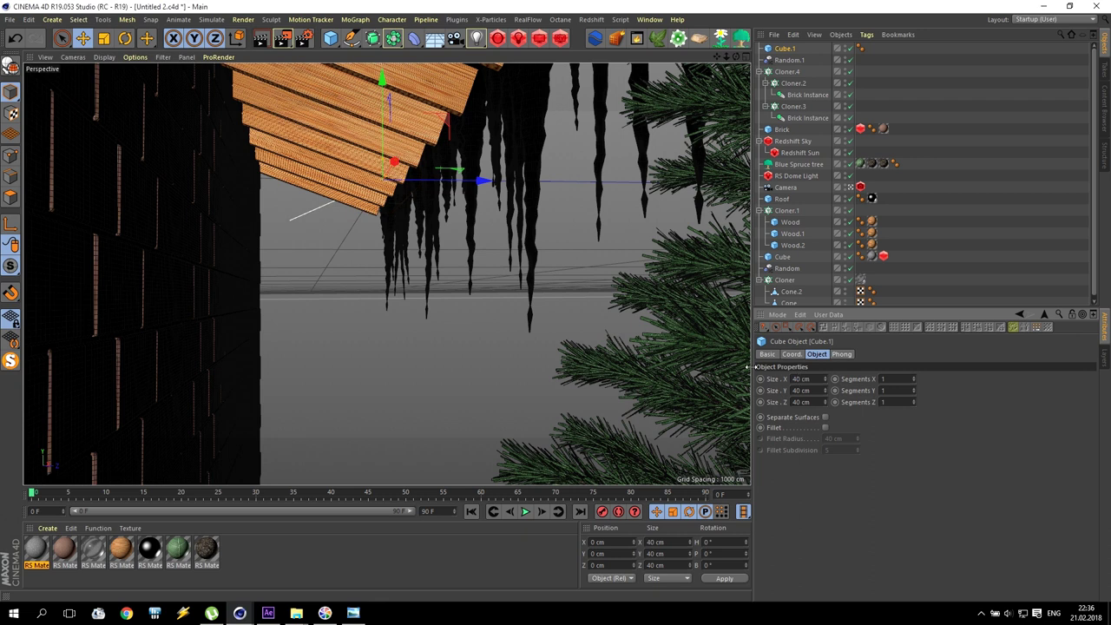
# Step: Place the new cube at the wall's far end, about X 50, Y -153, Z -129 cm, and stretch its height to about 392 cm
pyautogui.moveTo(380, 136); pyautogui.dragTo(429, 363)
pyautogui.middleClick(430, 364)
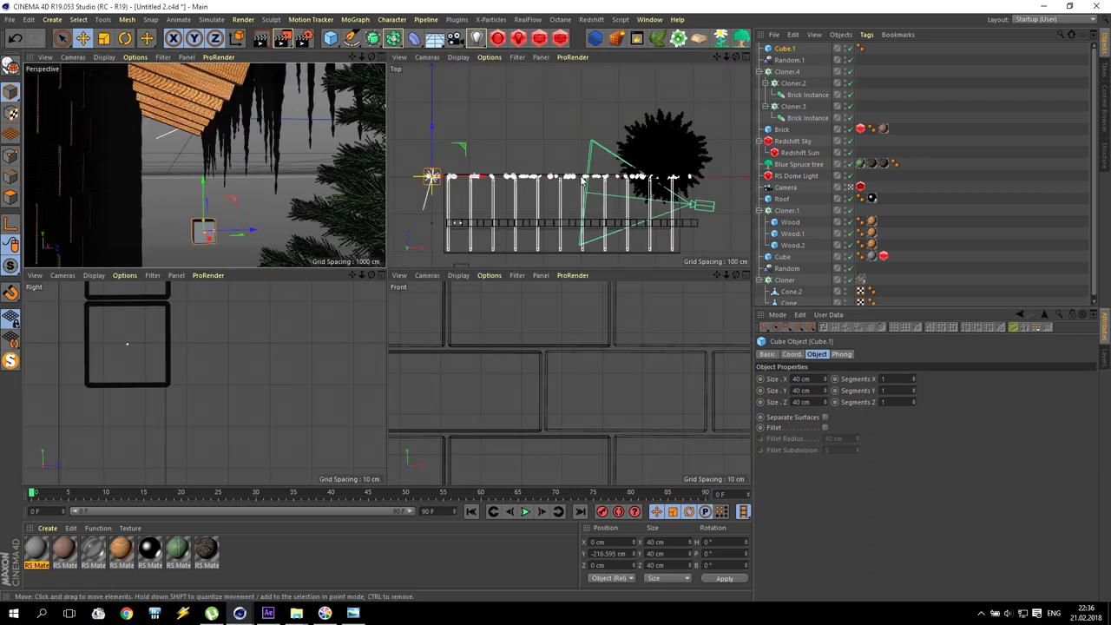
pyautogui.moveTo(466, 149); pyautogui.dragTo(483, 198)
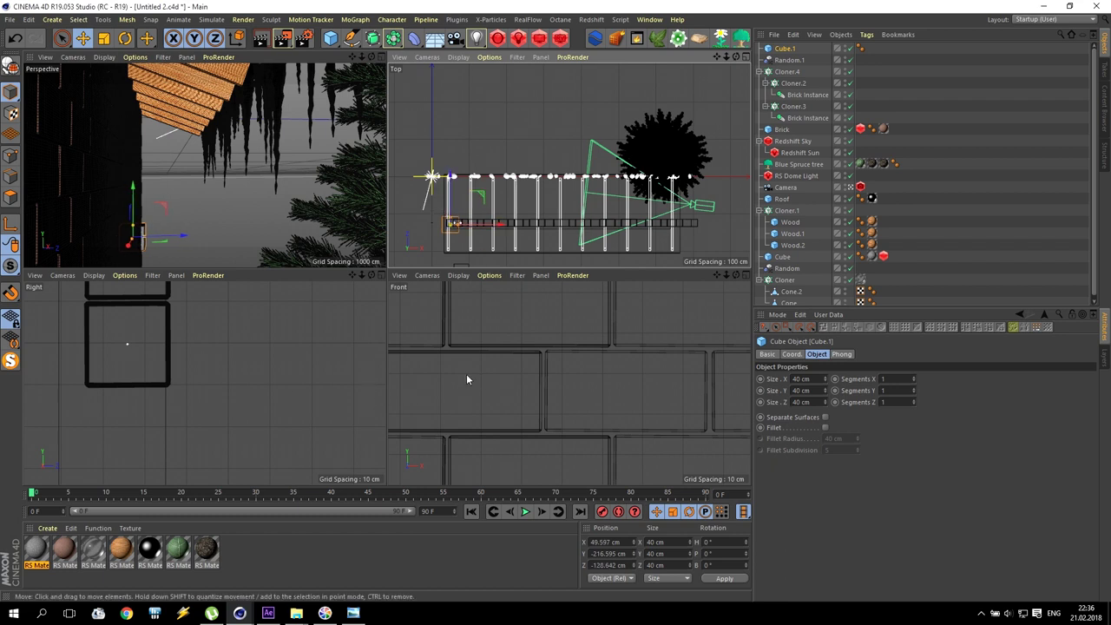
pyautogui.scroll(-5, 283, 381)
pyautogui.moveTo(266, 365); pyautogui.dragTo(265, 288)
pyautogui.keyDown('alt'); pyautogui.moveTo(216, 347); pyautogui.dragTo(187, 420, button='middle'); pyautogui.keyUp('alt')
pyautogui.moveTo(242, 411); pyautogui.dragTo(239, 383)
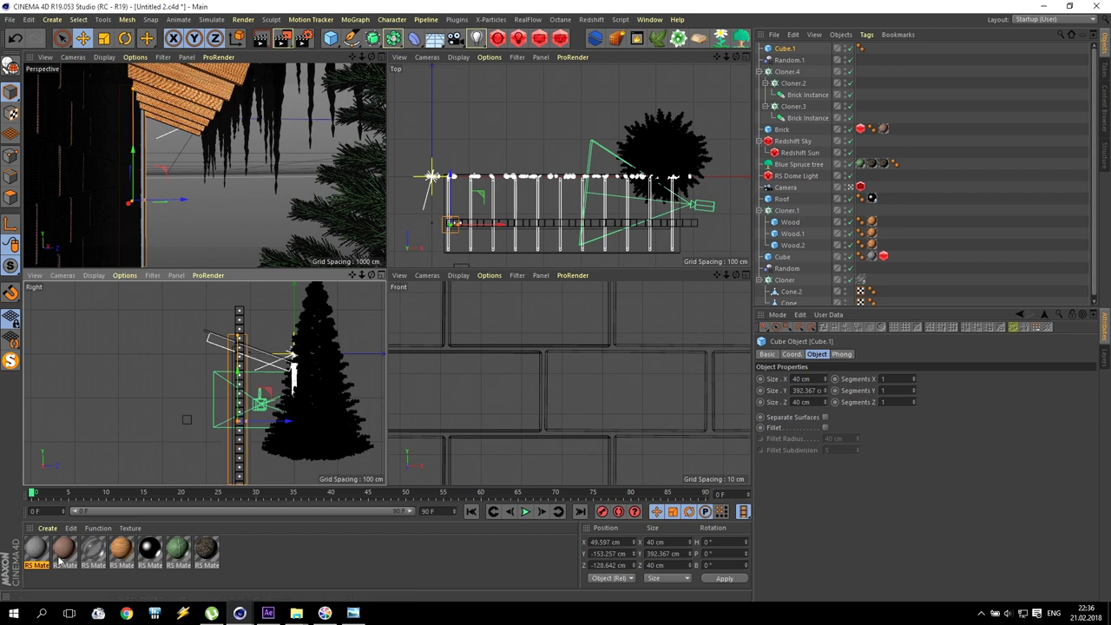
# Step: Give the new column cube the brick material and Redshift Object tag, delete its duplicate texture tag and return to the single perspective view
pyautogui.moveTo(698, 100); pyautogui.dragTo(886, 50)
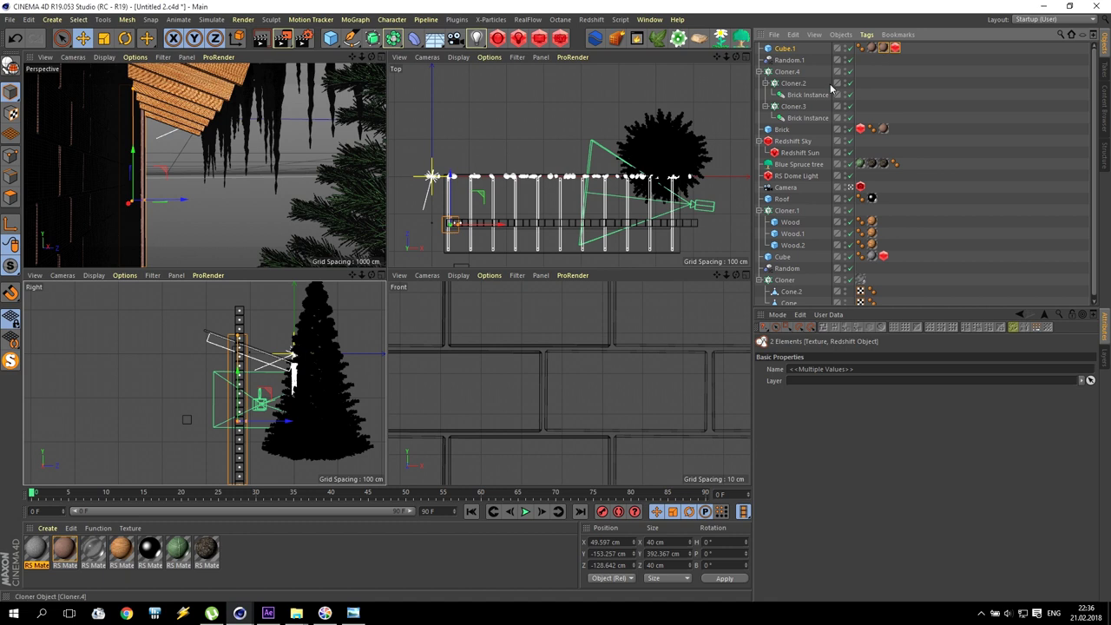
pyautogui.click(883, 49)
pyautogui.click(882, 70)
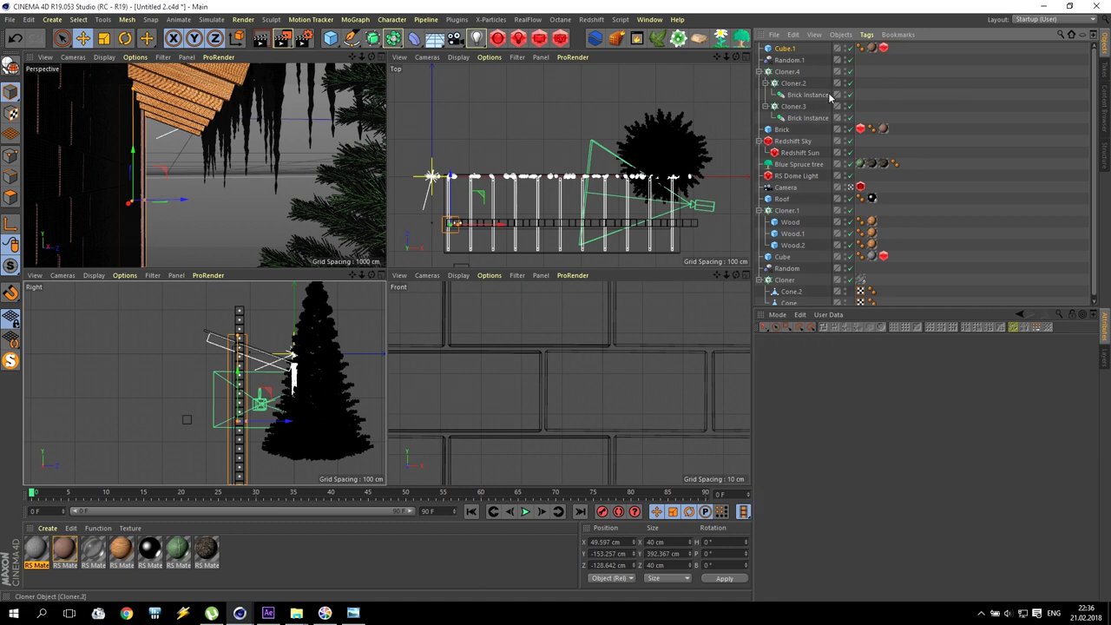
pyautogui.middleClick(111, 200)
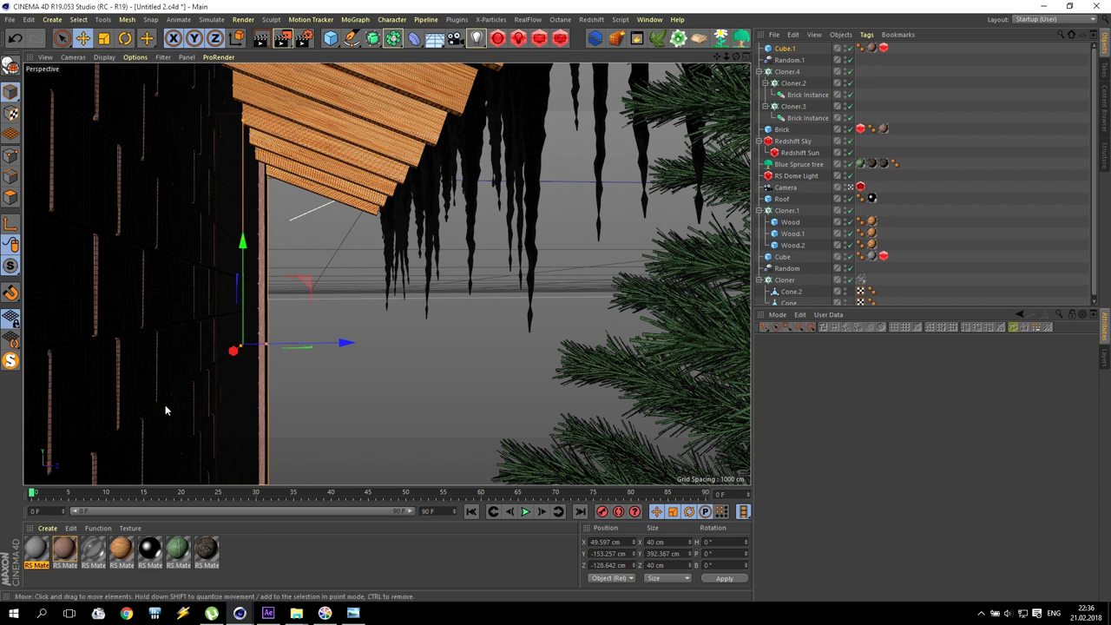
# Step: Restore the Redshift RenderView and restart the render to check the new column at the wall's end
pyautogui.moveTo(239, 612)
pyautogui.click(303, 555)
pyautogui.click(143, 168)
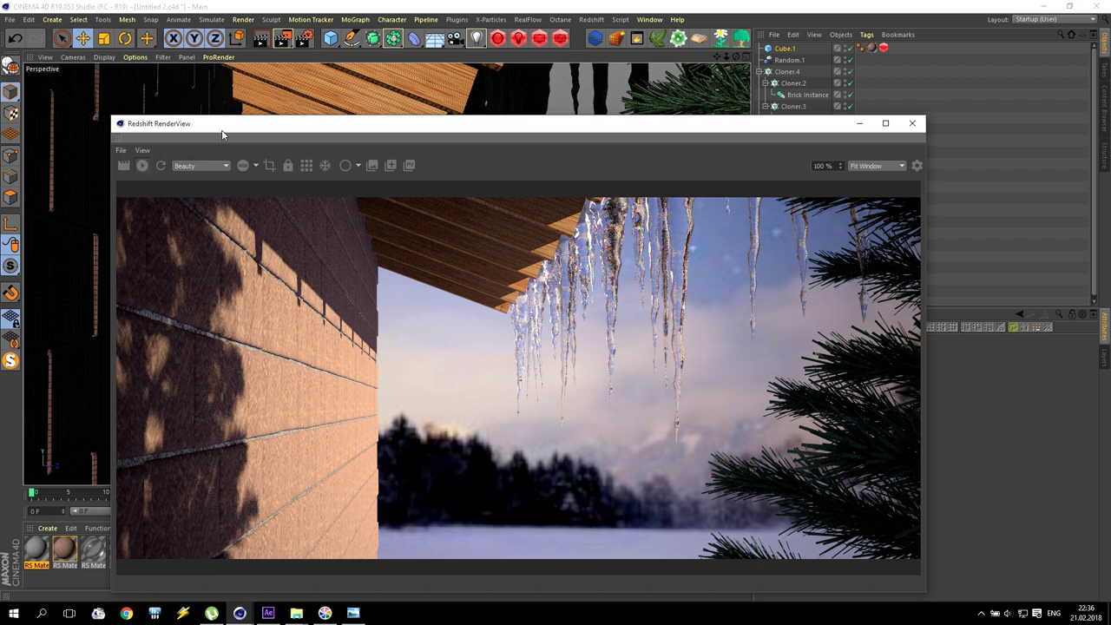
pyautogui.moveTo(216, 126); pyautogui.dragTo(159, 30)
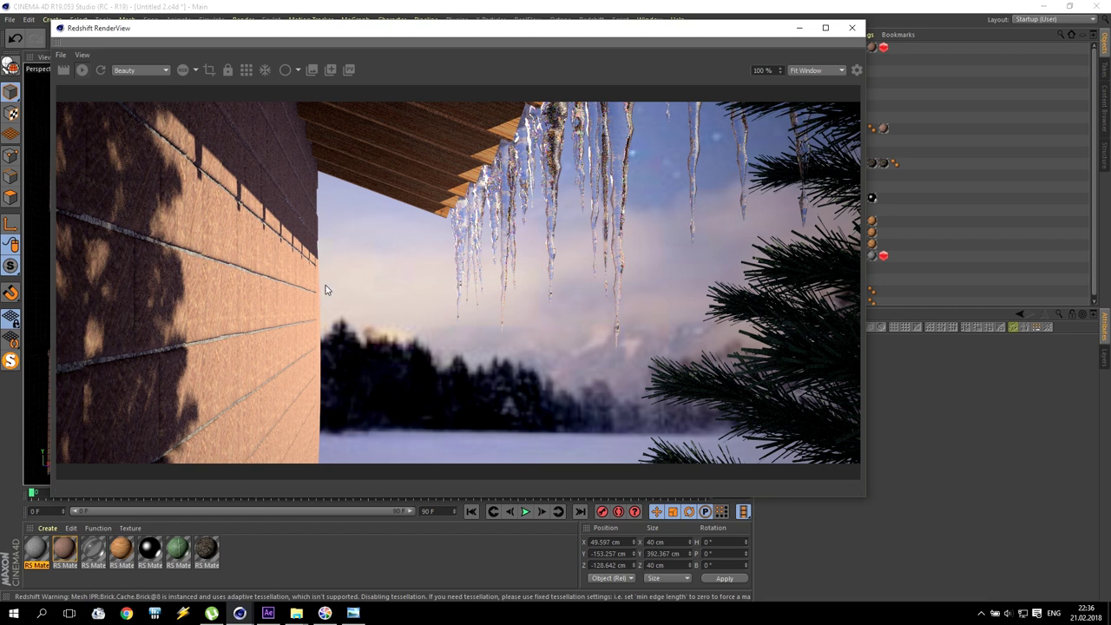
# Step: Try sliding the column cube along the wall toward the camera to about X 361 cm
pyautogui.moveTo(366, 39); pyautogui.dragTo(680, 144)
pyautogui.click(330, 347)
pyautogui.moveTo(330, 347); pyautogui.dragTo(162, 399)
pyautogui.moveTo(259, 393)
pyautogui.mouseDown()
pyautogui.moveTo(301, 393)
pyautogui.moveTo(261, 395)
pyautogui.mouseUp()
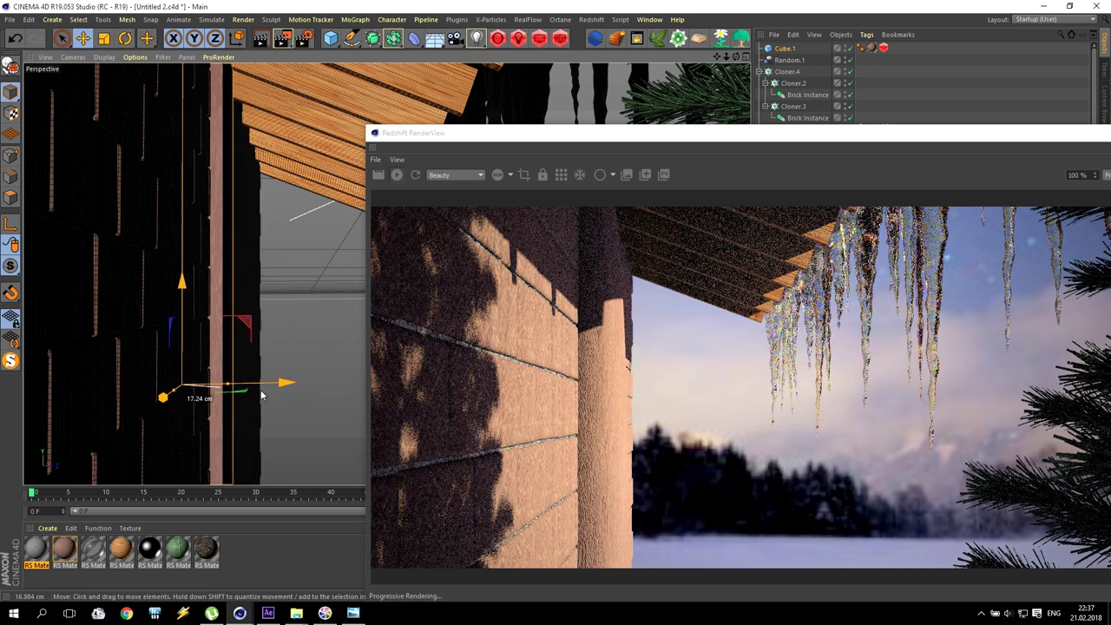
# Step: Set the column cube's Segments X, Y and Z to 50
pyautogui.moveTo(769, 137); pyautogui.dragTo(345, 63)
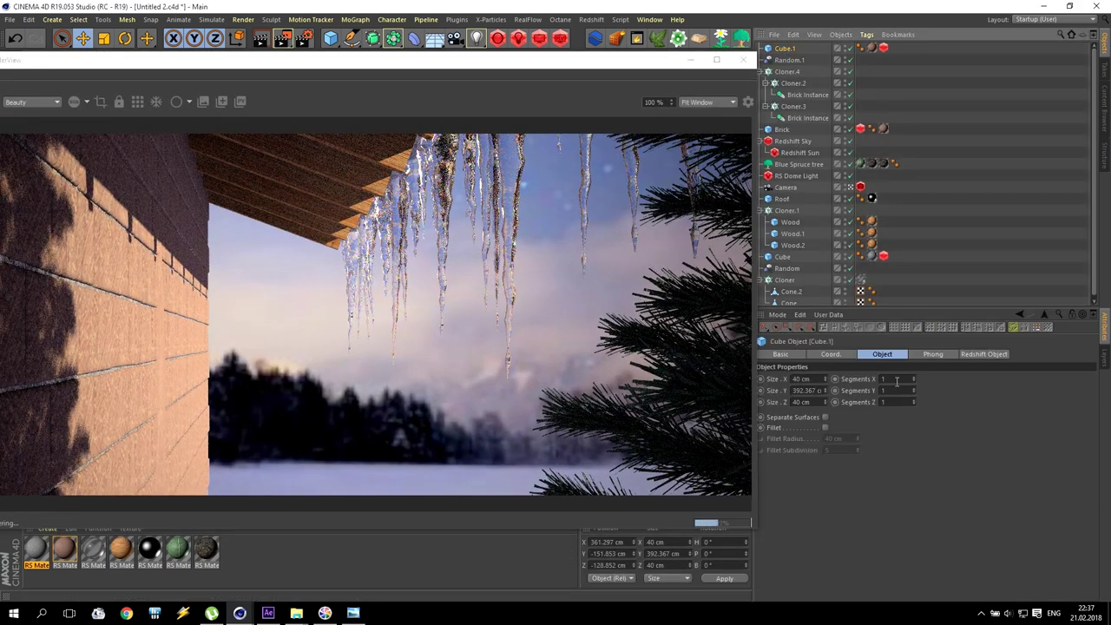
pyautogui.doubleClick(897, 380)
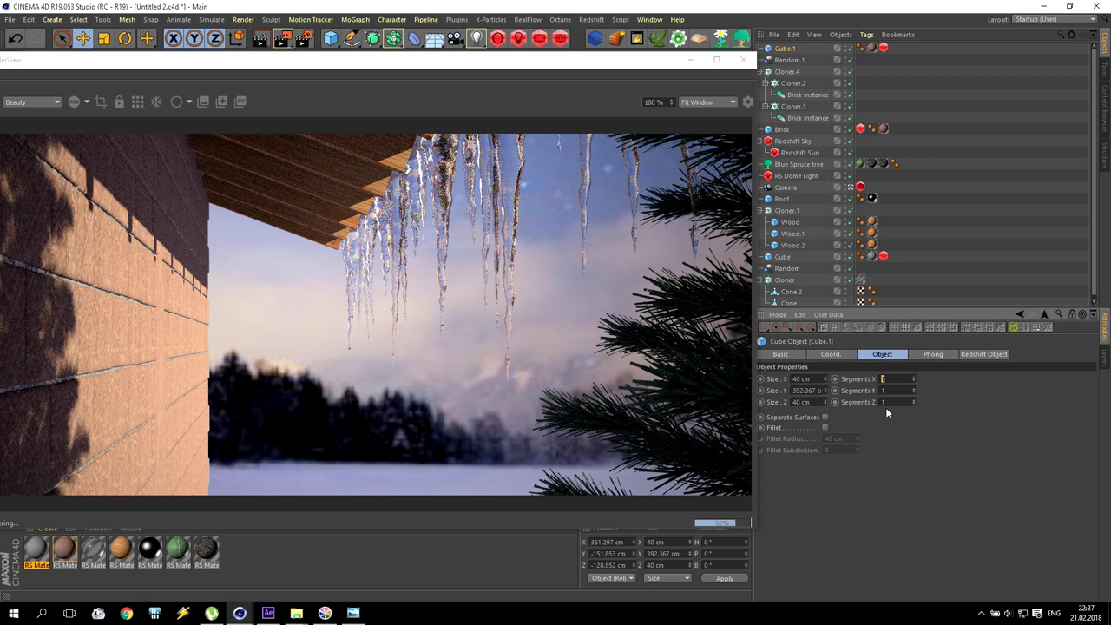
pyautogui.doubleClick(898, 390)
pyautogui.write('5050')
# Step: Move the column cube back to the wall's far end, at about X 51 cm and Z -132 cm
pyautogui.moveTo(358, 65); pyautogui.dragTo(736, 141)
pyautogui.moveTo(169, 400); pyautogui.dragTo(242, 375)
pyautogui.moveTo(302, 345); pyautogui.dragTo(298, 349)
pyautogui.moveTo(225, 351); pyautogui.dragTo(229, 350)
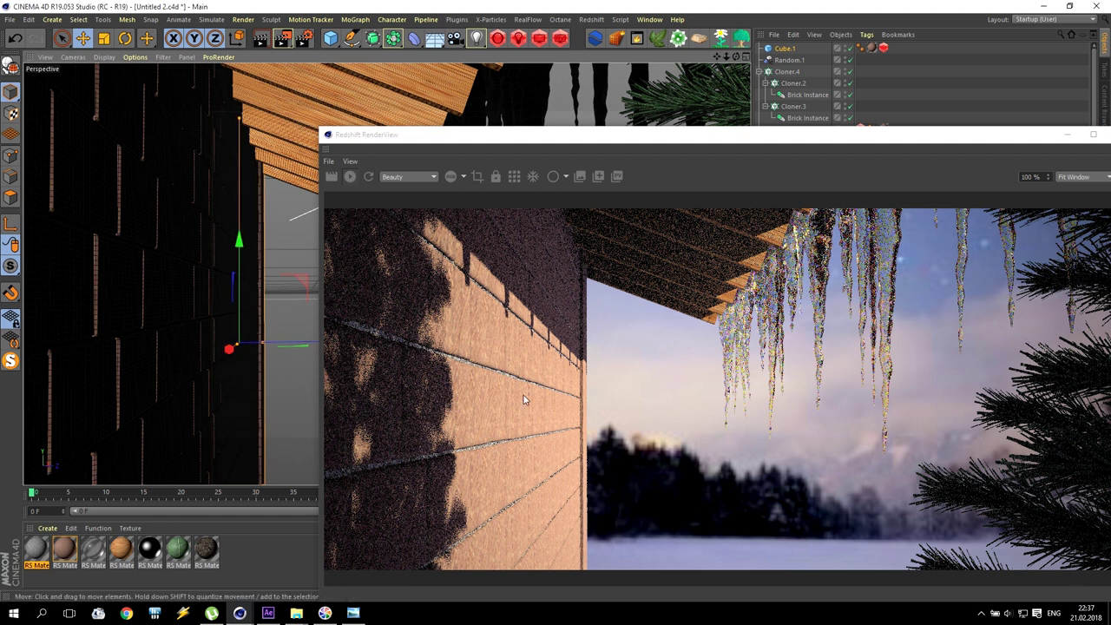
pyautogui.moveTo(788, 134); pyautogui.dragTo(531, 56)
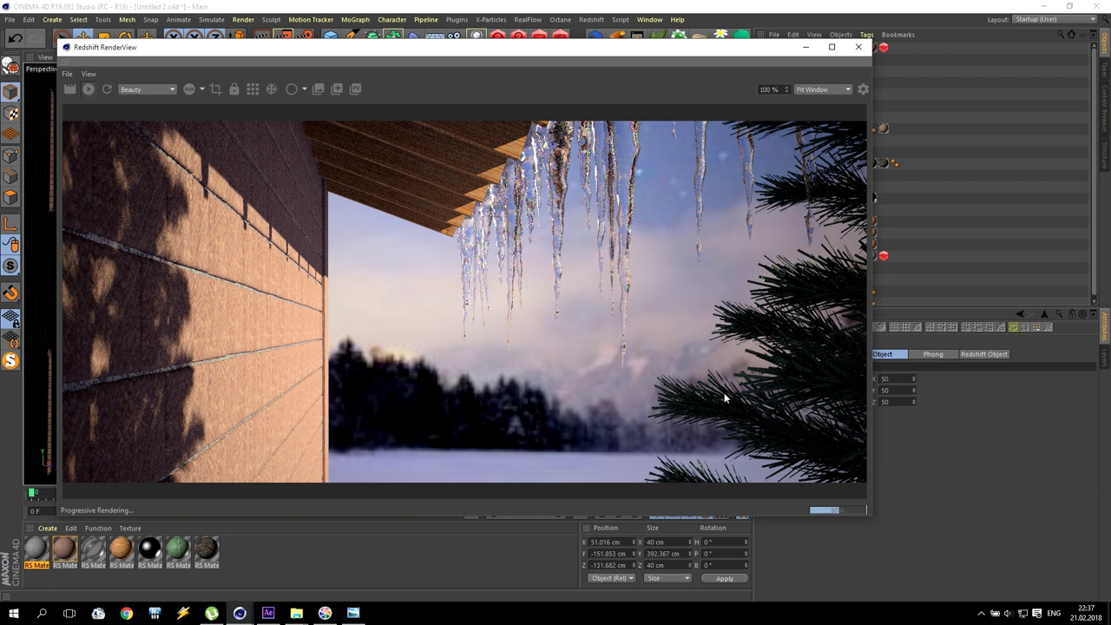
# Step: Close the RenderView and, in Redshift's unified sampling render settings, set Samples Max to 256 and raise Samples Min
pyautogui.click(858, 47)
pyautogui.click(304, 38)
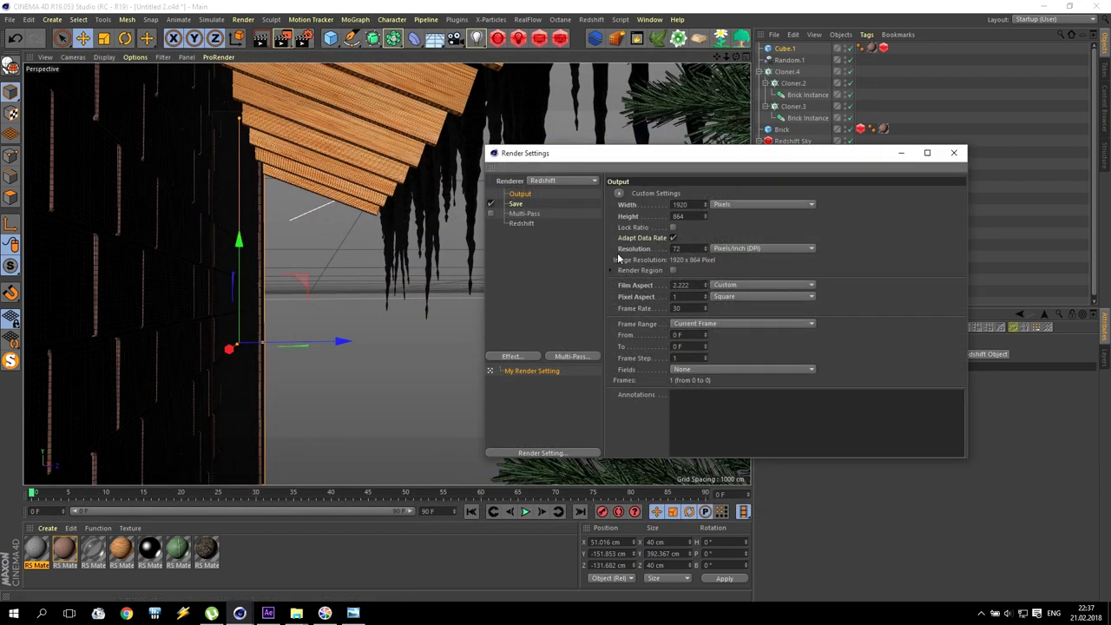
pyautogui.click(524, 224)
pyautogui.click(629, 195)
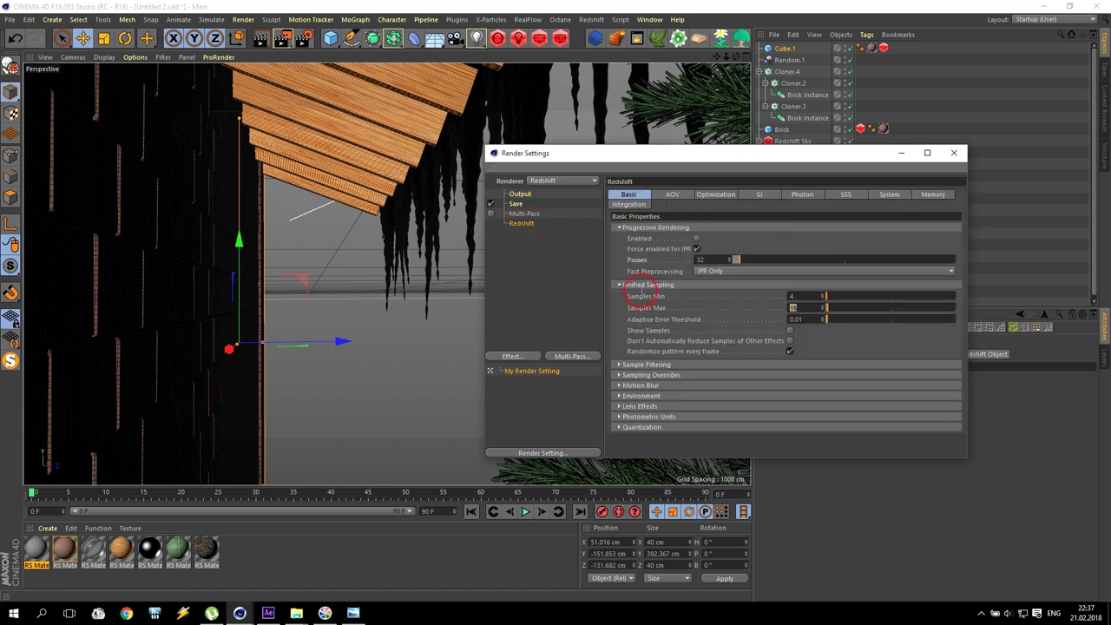
pyautogui.write('256')
pyautogui.moveTo(798, 297); pyautogui.dragTo(655, 298)
pyautogui.write('1128')
# Step: Review the Bucket Size options in Redshift's System settings and close the render settings
pyautogui.click(888, 194)
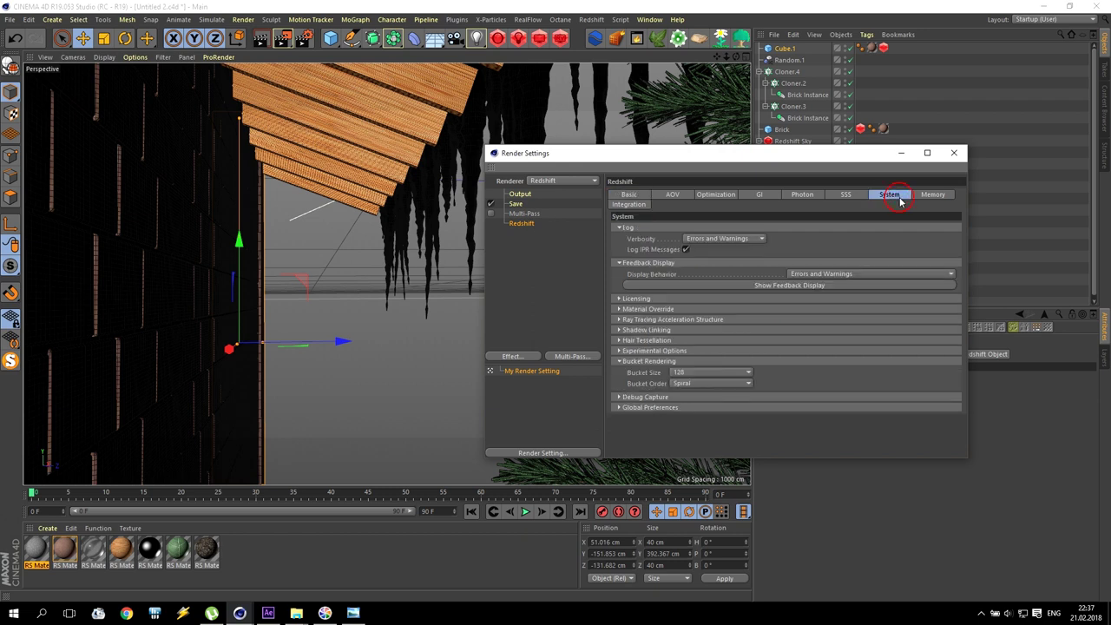
pyautogui.click(701, 371)
pyautogui.click(748, 359)
pyautogui.click(954, 153)
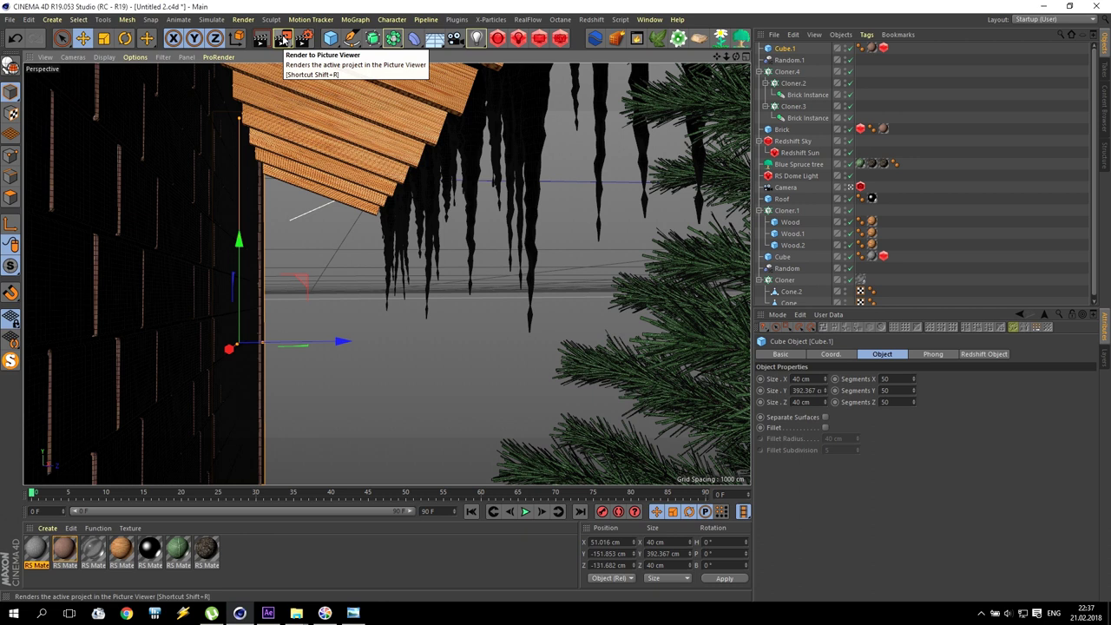
# Step: Enable Bokeh on the camera's Redshift tag and pick an icicle beside the roof edge to set the focus distance to about 320 cm
pyautogui.click(282, 39)
pyautogui.doubleClick(678, 114)
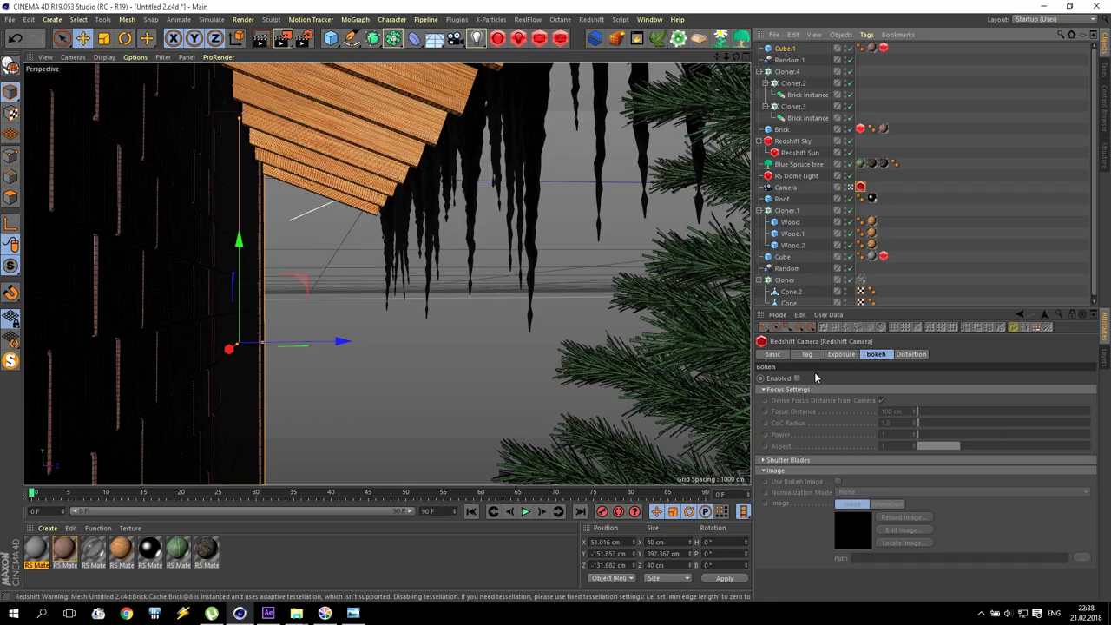
pyautogui.click(797, 378)
pyautogui.click(786, 189)
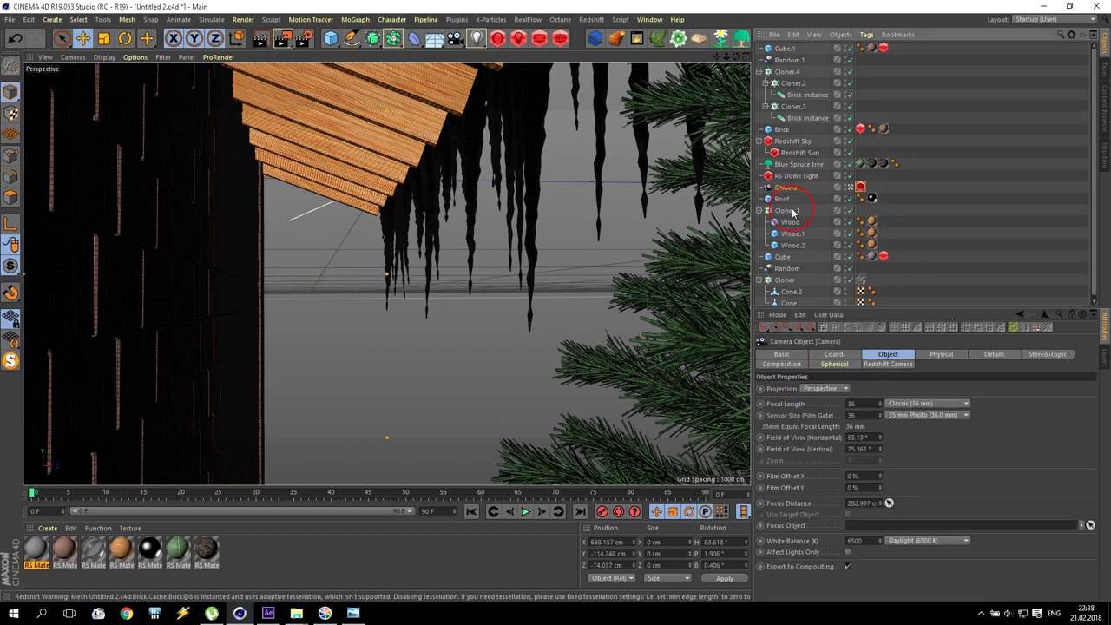
pyautogui.click(889, 503)
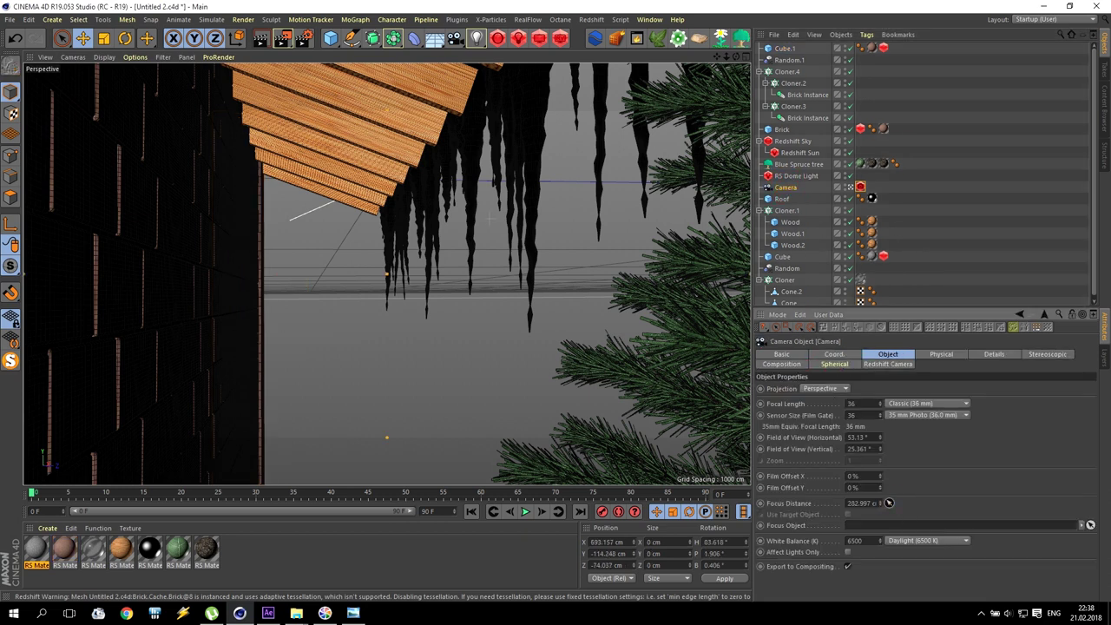
pyautogui.click(468, 173)
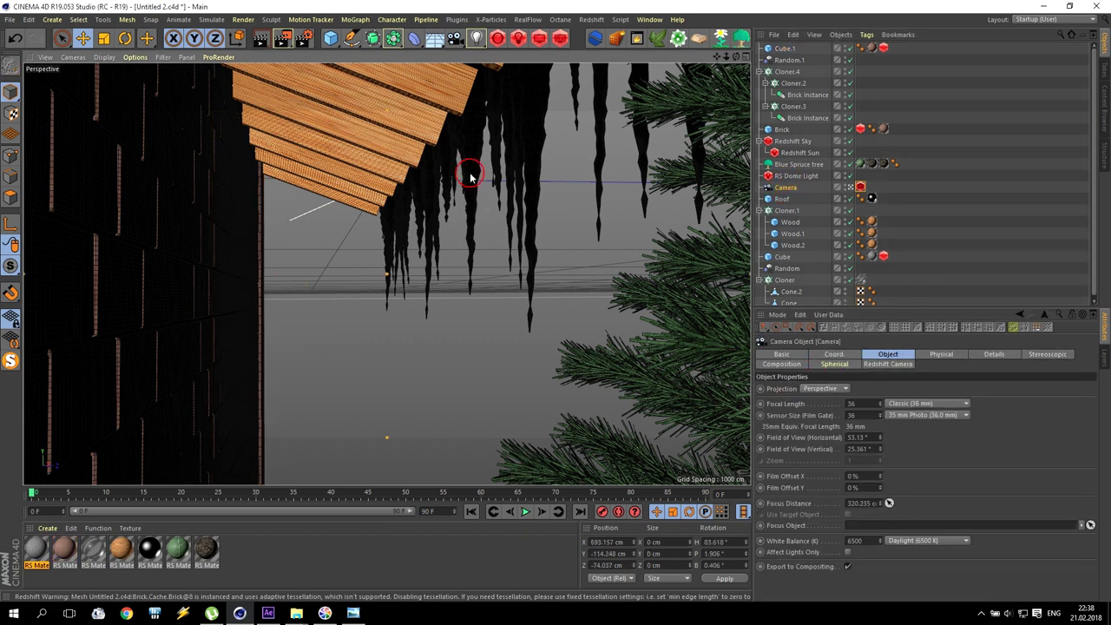
# Step: Collapse the Cloner and Cloner.1 hierarchies and render the scene to the Picture Viewer
pyautogui.click(780, 129)
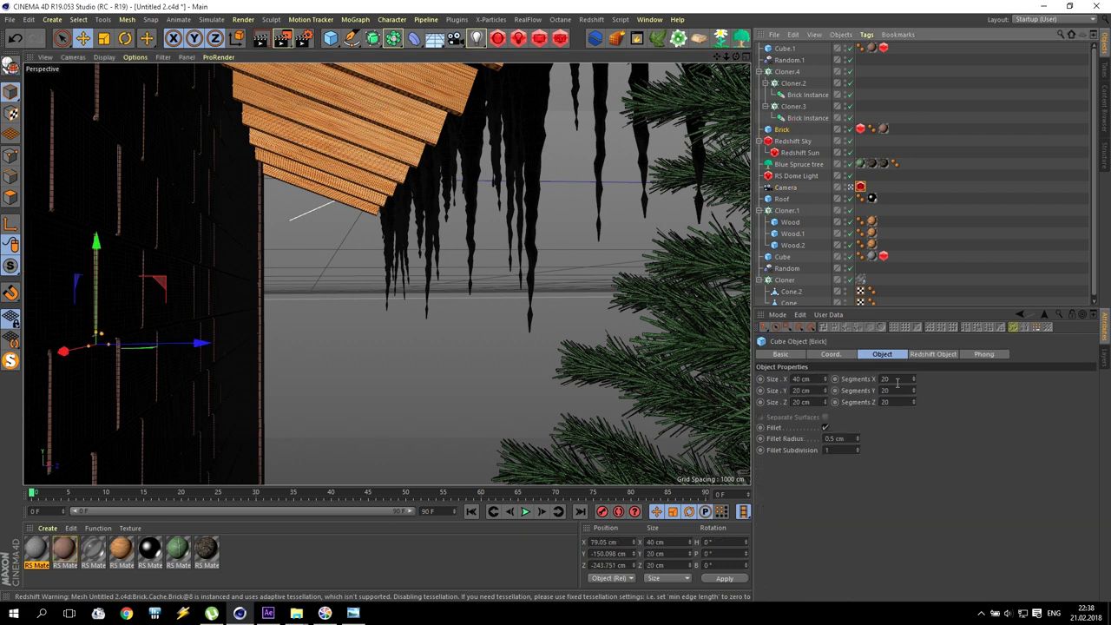
pyautogui.click(883, 129)
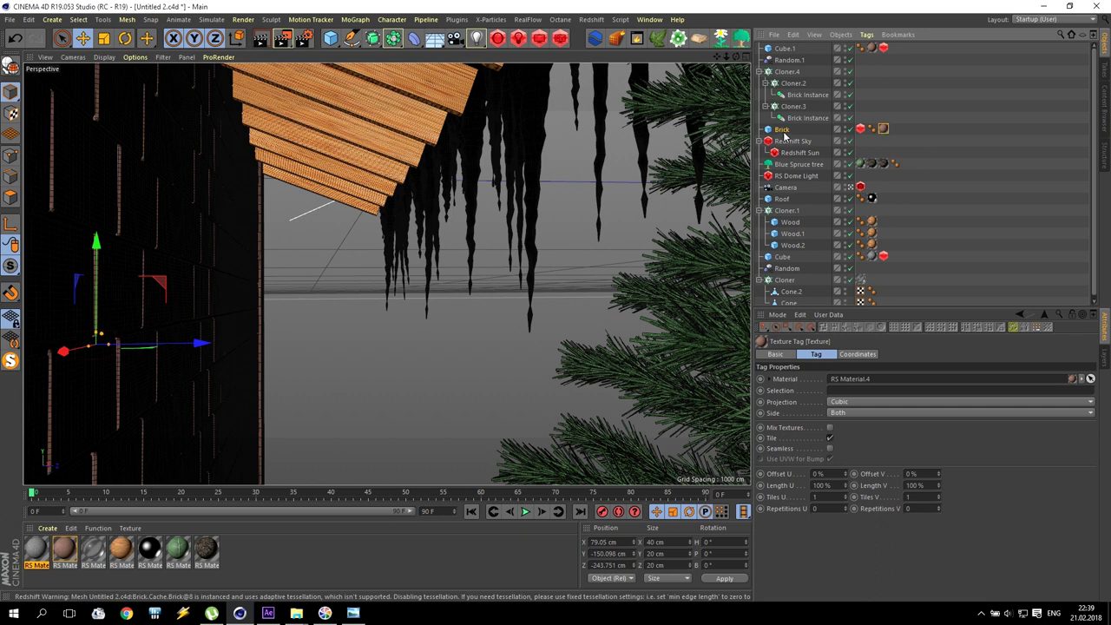
pyautogui.click(759, 280)
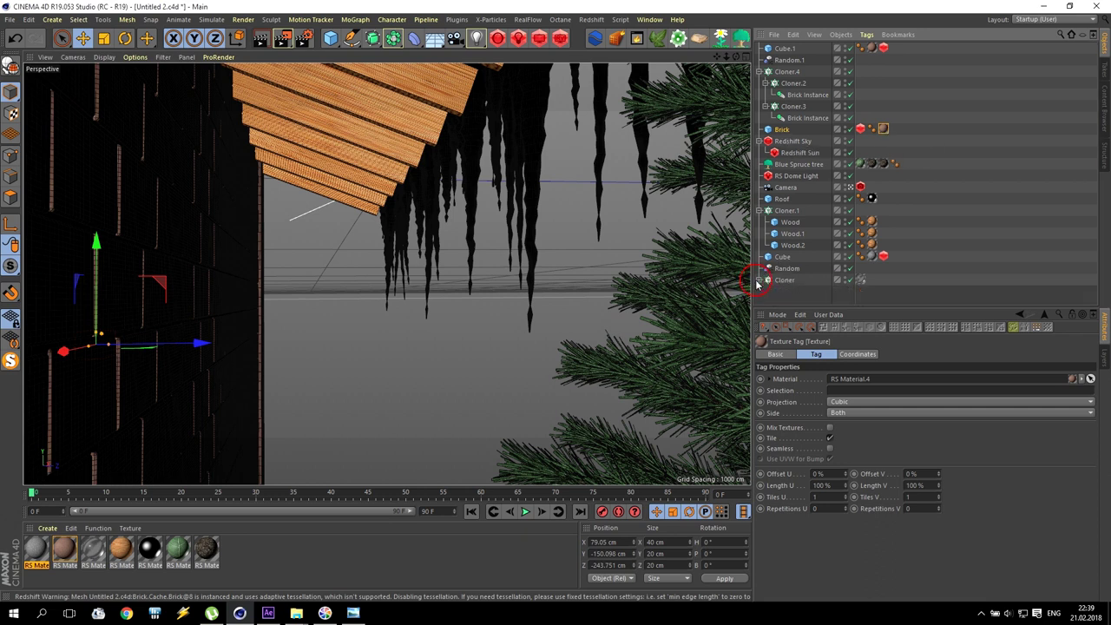
pyautogui.click(759, 210)
pyautogui.click(282, 39)
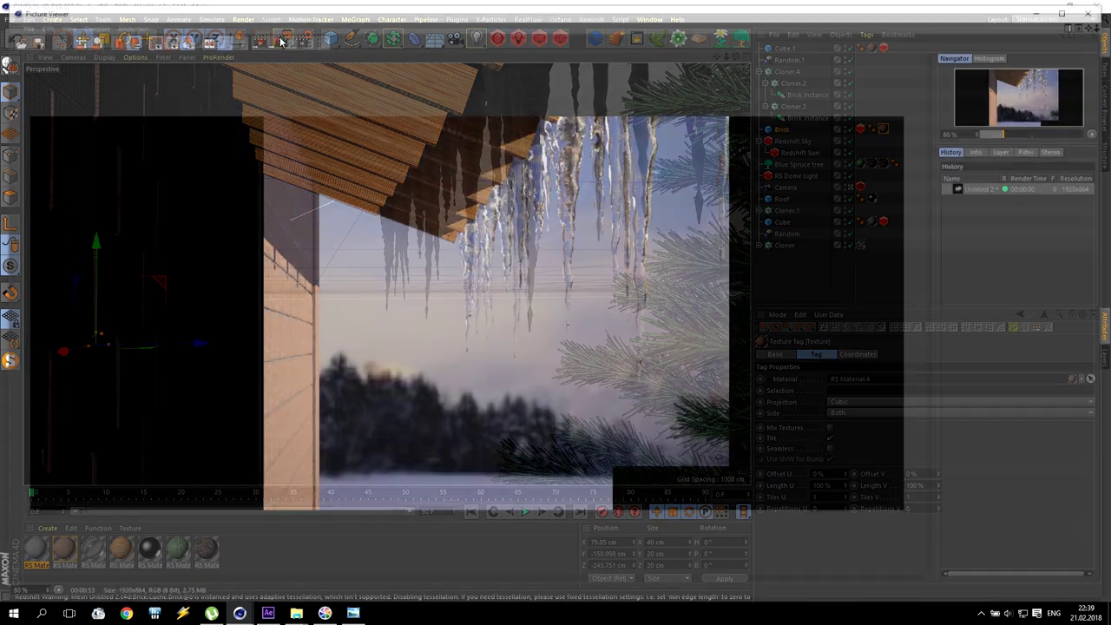
pyautogui.click(282, 38)
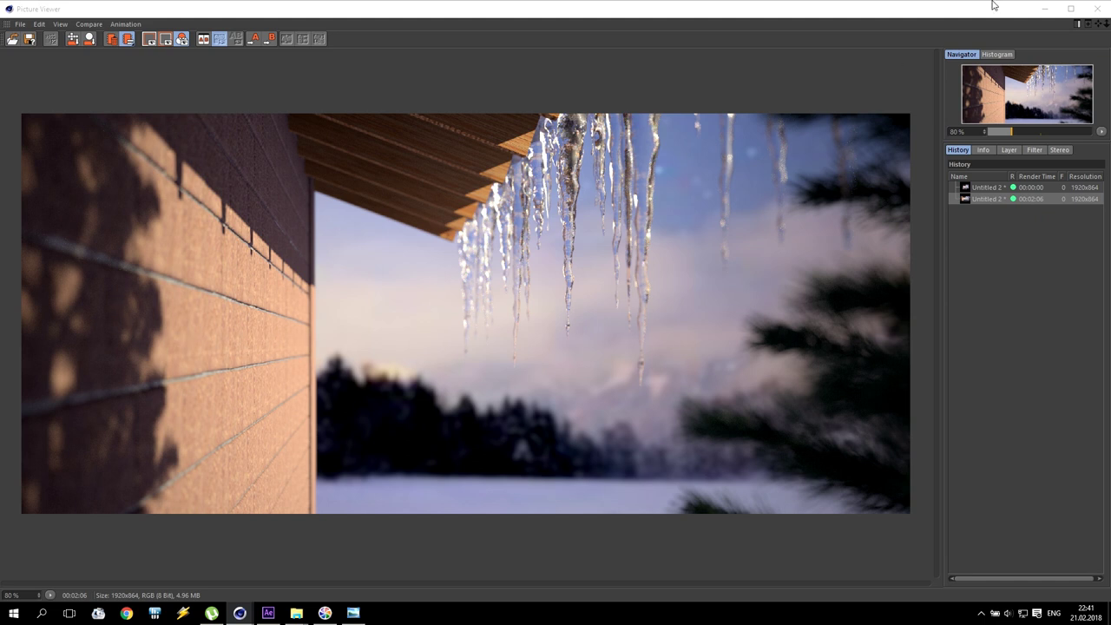
pyautogui.click(1045, 8)
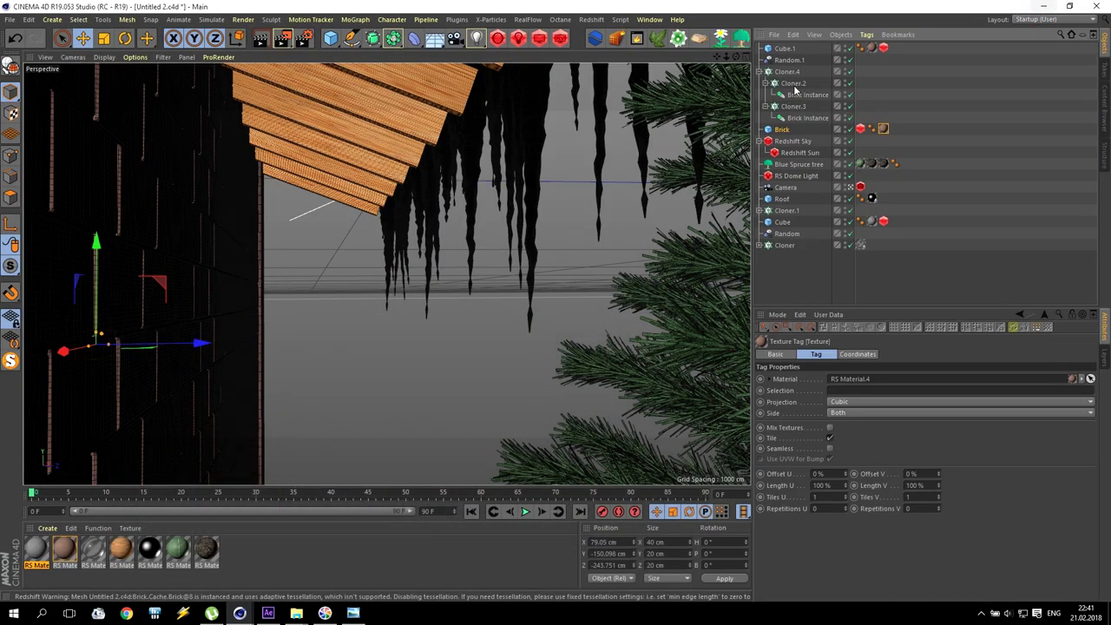
# Step: Set the X spacing per step to 42 cm for both brick-row cloners, Cloner.2 and Cloner.3
pyautogui.click(793, 84)
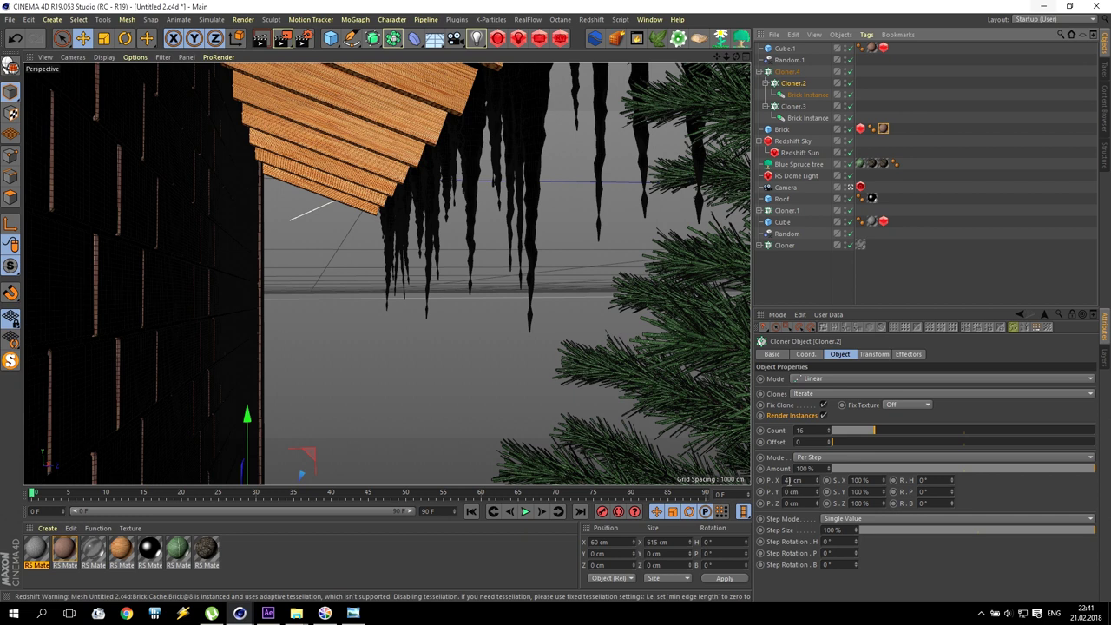
pyautogui.click(791, 480)
pyautogui.write('42')
pyautogui.press('Return')
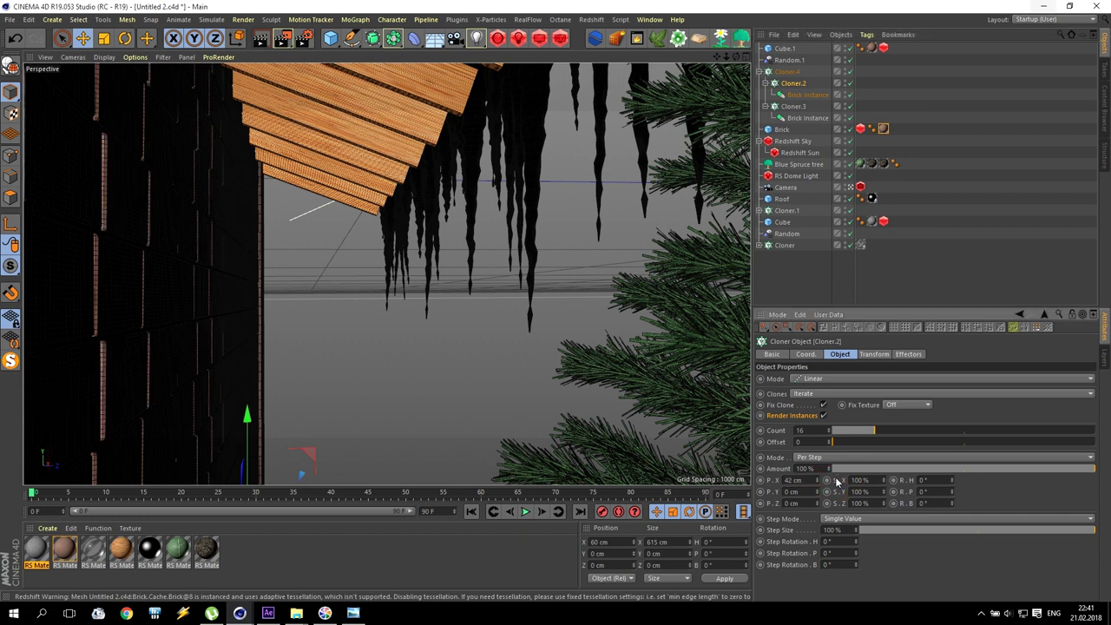
pyautogui.click(798, 107)
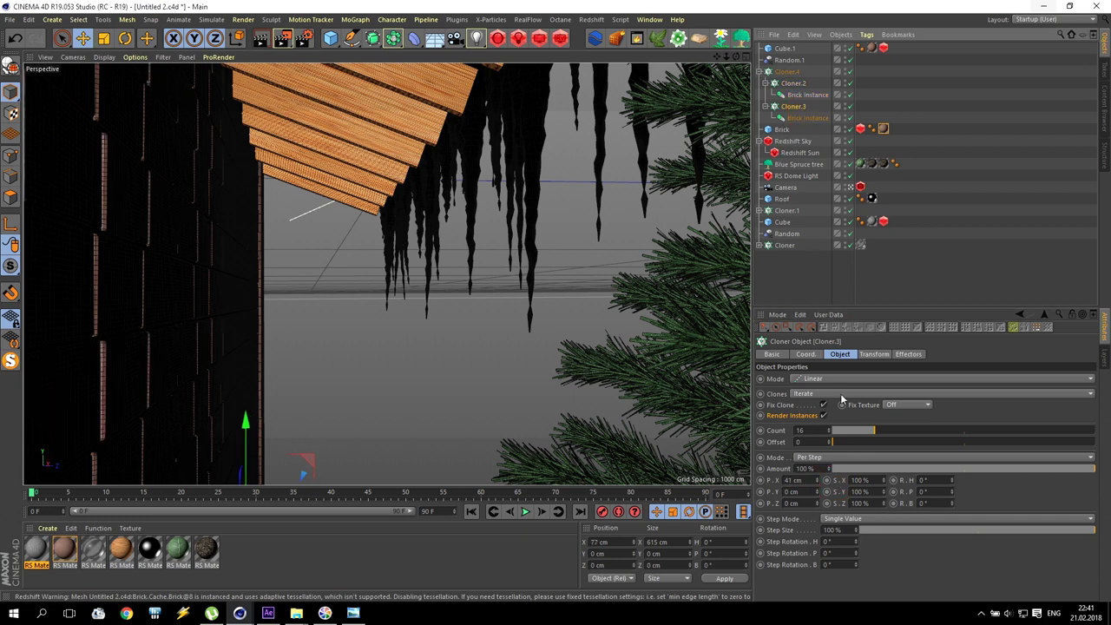
pyautogui.write('2')
pyautogui.press('Return')
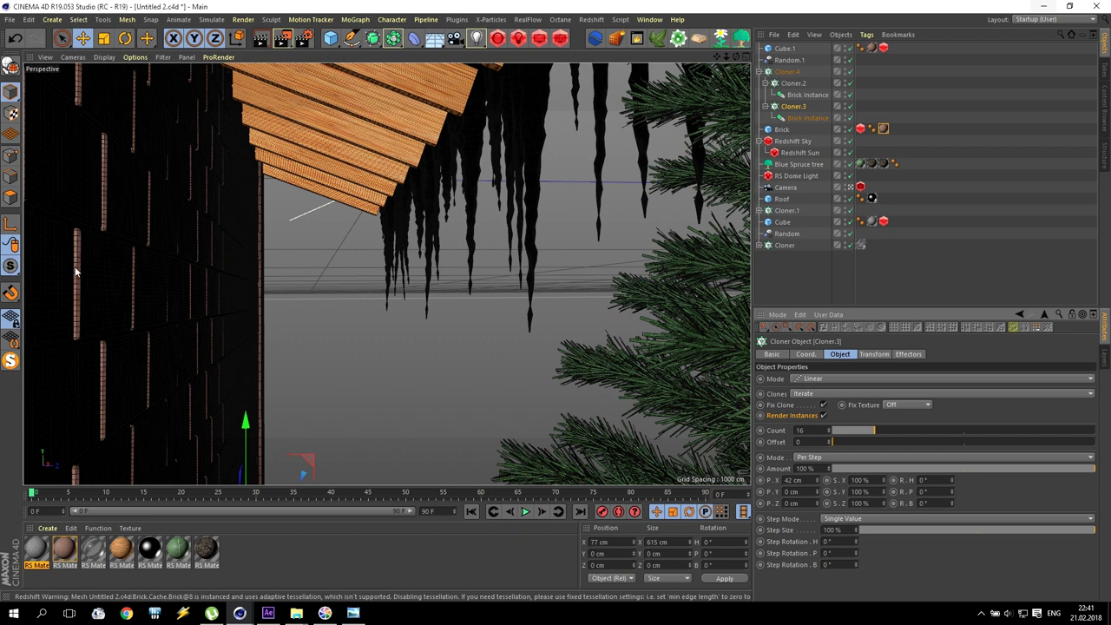
# Step: Set the Random.1 effector's rotation to 1° for R.H, R.P and R.B
pyautogui.click(789, 59)
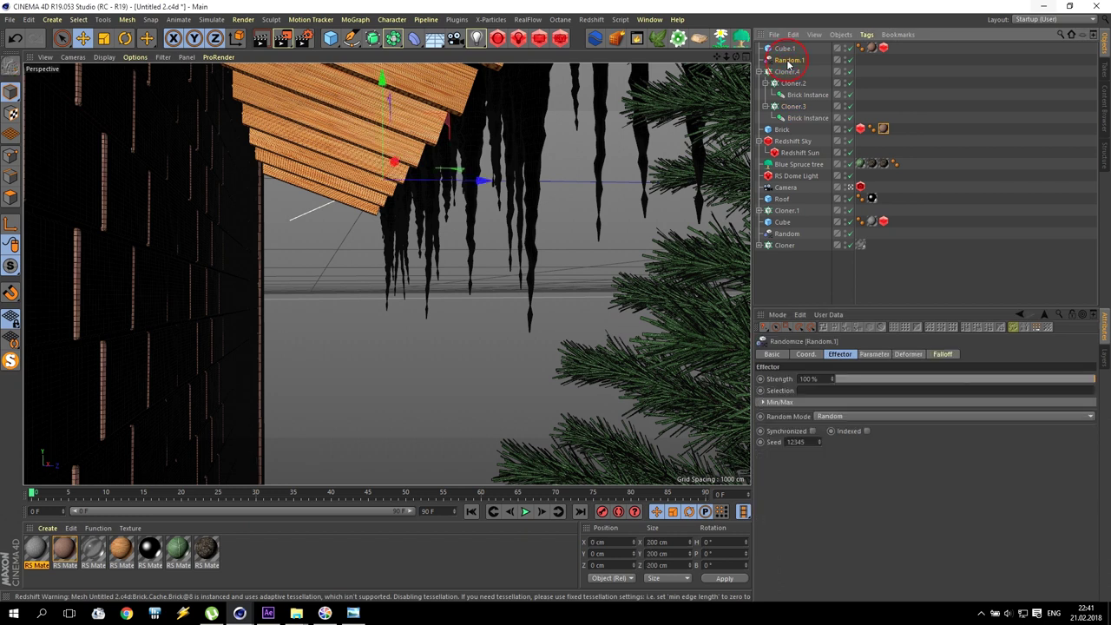
pyautogui.click(911, 355)
pyautogui.click(878, 359)
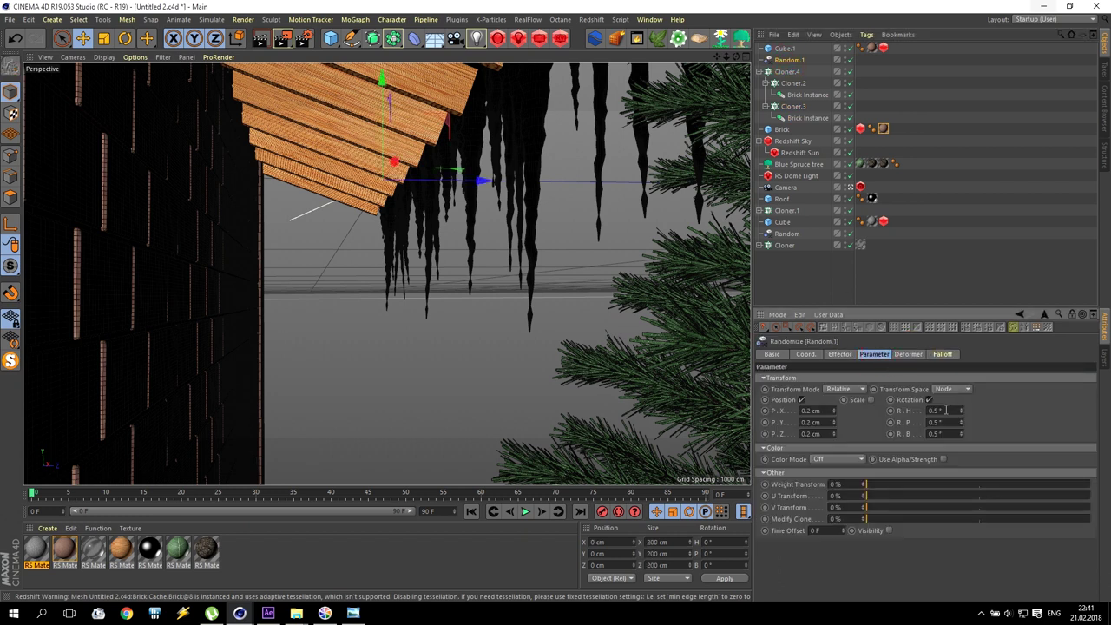
pyautogui.moveTo(961, 413); pyautogui.dragTo(903, 403)
pyautogui.write('0.5')
pyautogui.press('Return')
pyautogui.moveTo(962, 423); pyautogui.dragTo(814, 425)
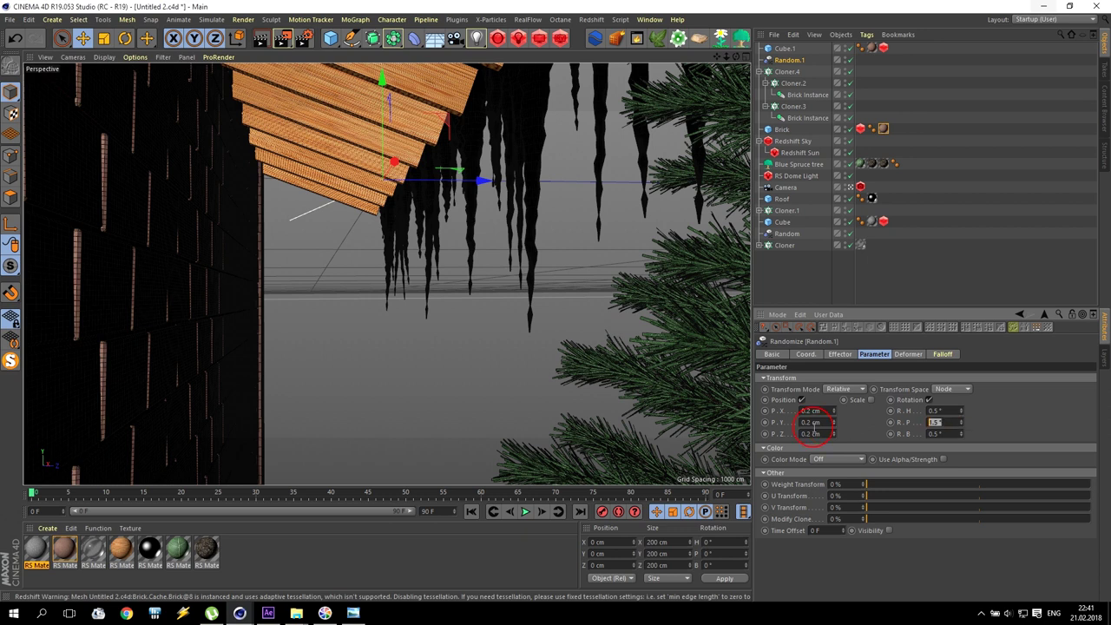
pyautogui.write('1')
pyautogui.press('Return')
pyautogui.moveTo(962, 433); pyautogui.dragTo(785, 436)
pyautogui.write('1')
pyautogui.press('Return')
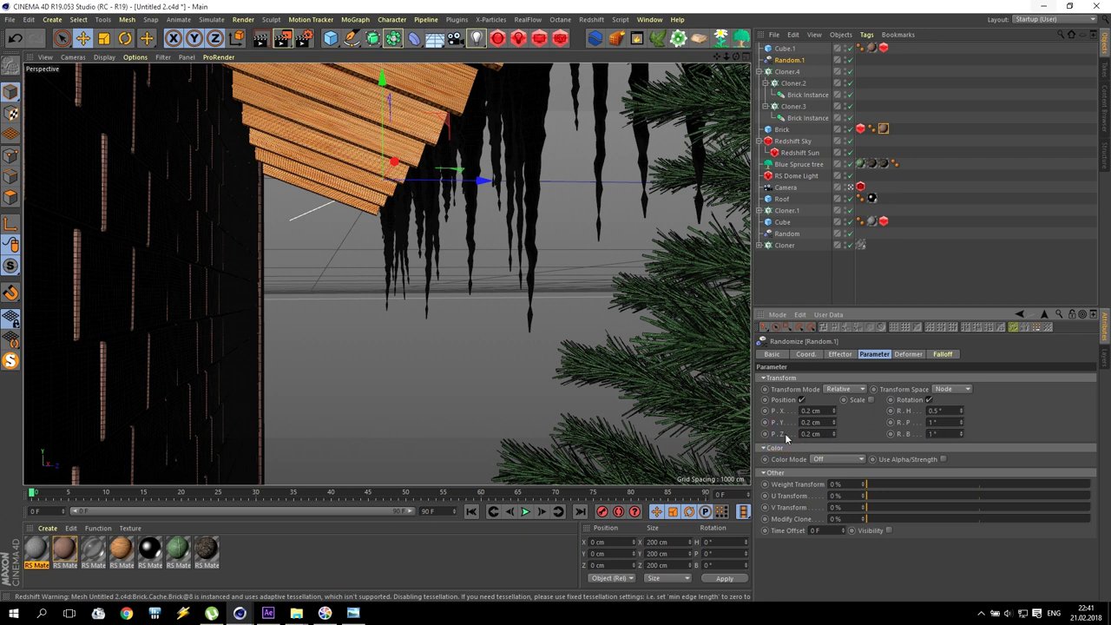
pyautogui.moveTo(952, 411); pyautogui.dragTo(725, 427)
pyautogui.write('1')
pyautogui.press('Return')
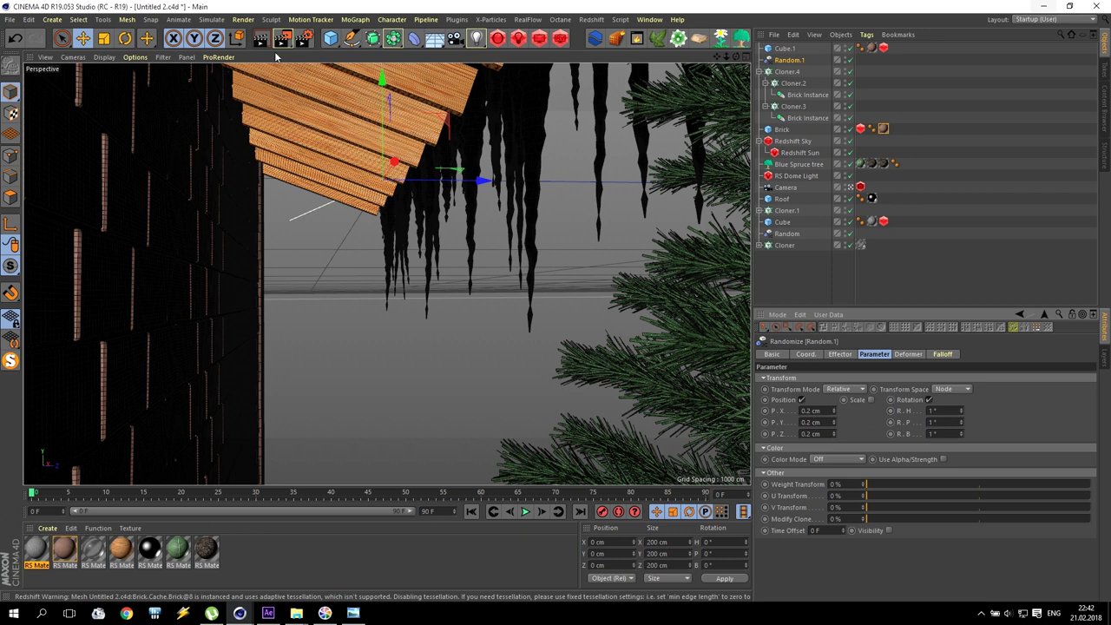
# Step: Check the brick's Redshift tessellation and displacement settings and set its texture tag's Tiles U and Tiles V to 0.5
pyautogui.click(784, 129)
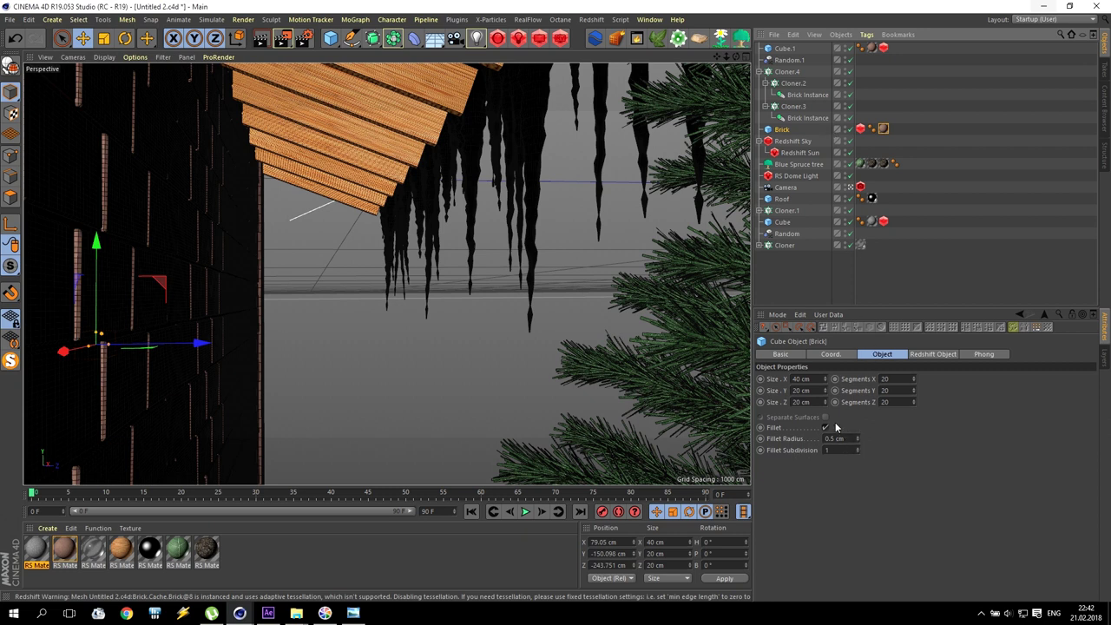
pyautogui.click(862, 129)
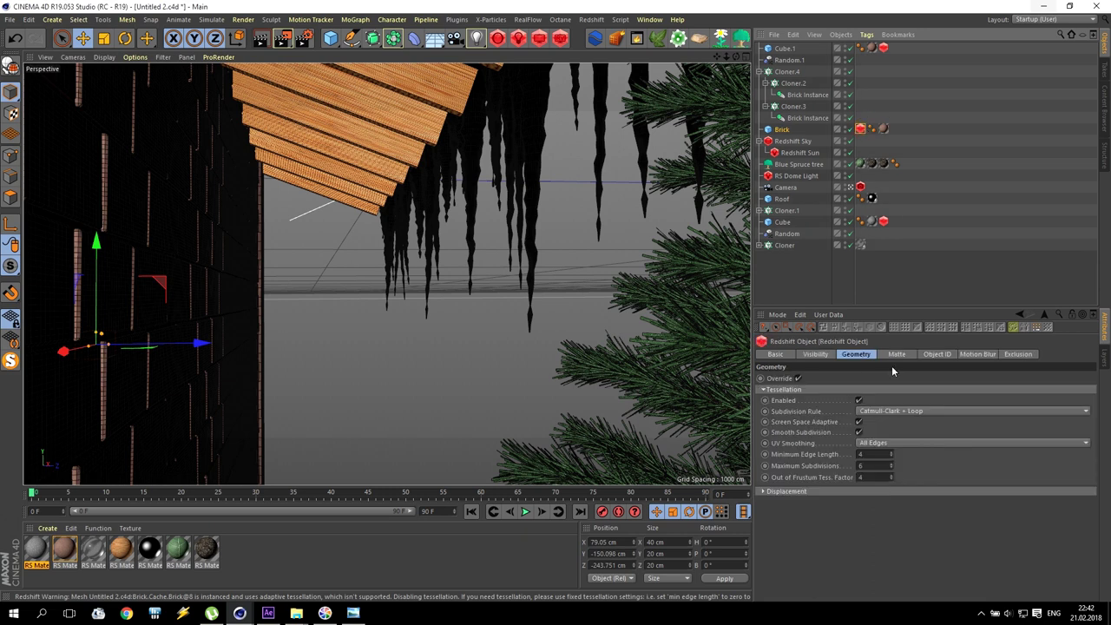
pyautogui.click(763, 492)
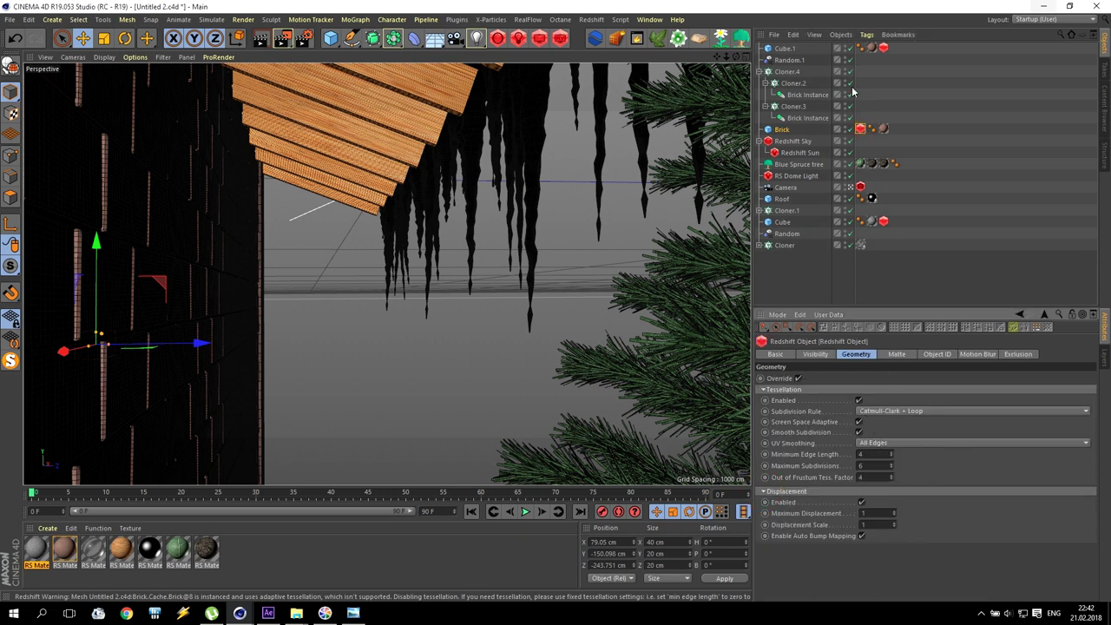
pyautogui.click(883, 129)
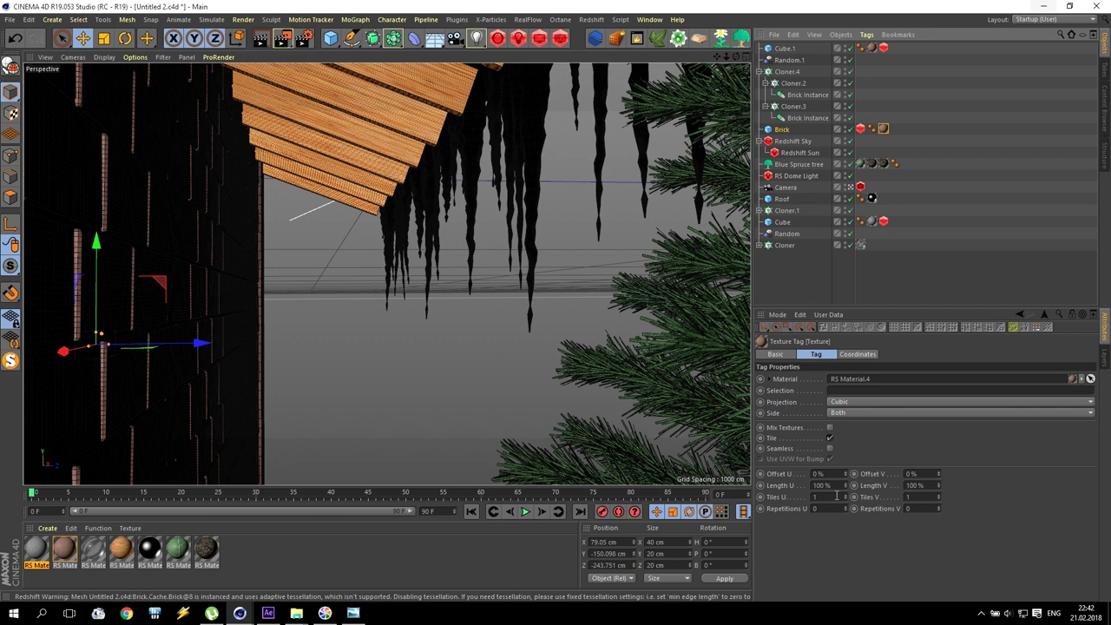
pyautogui.click(836, 495)
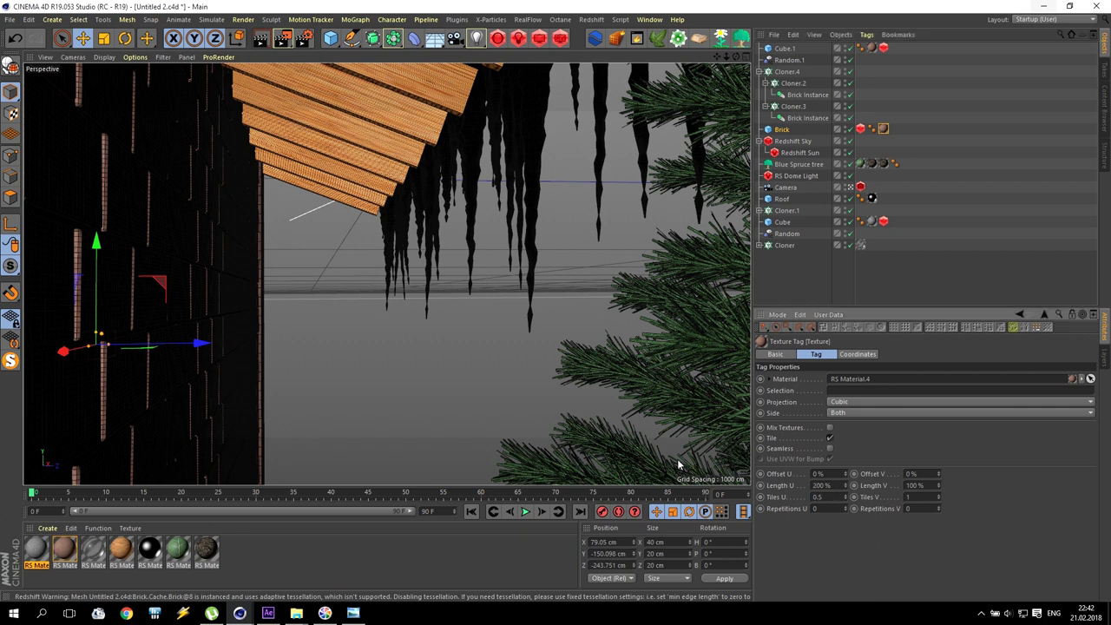
pyautogui.write('0.5')
pyautogui.press('Return')
# Step: Preview the scene in the Redshift RenderView at 100% zoom with Fit Window scaling and switch to bucket rendering
pyautogui.click(560, 38)
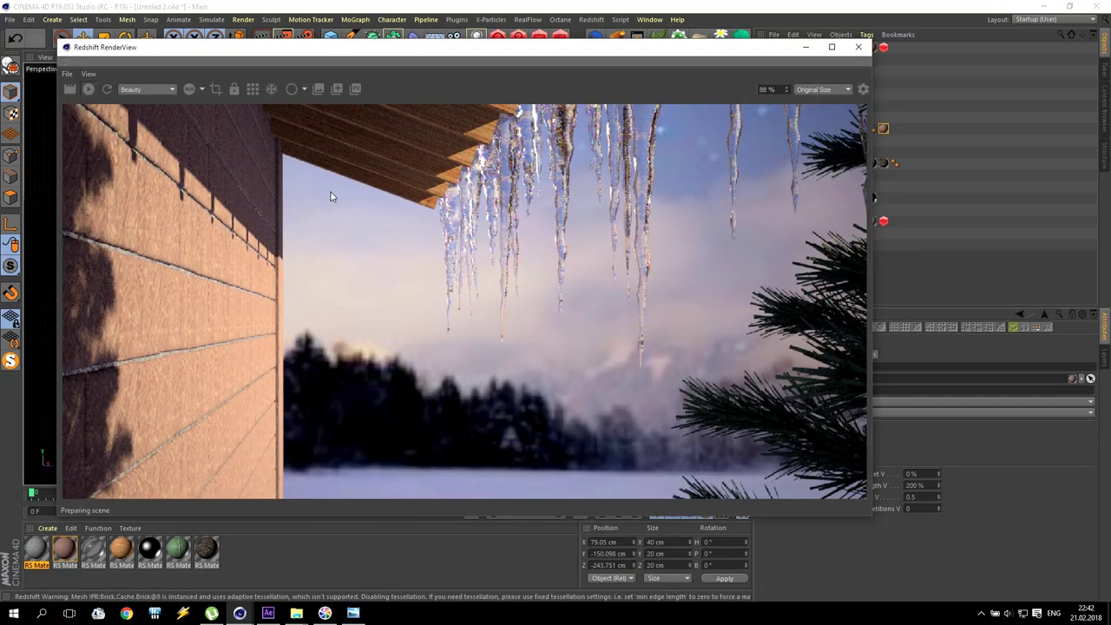
pyautogui.scroll(-2, 331, 194)
pyautogui.scroll(1, 332, 195)
pyautogui.click(774, 92)
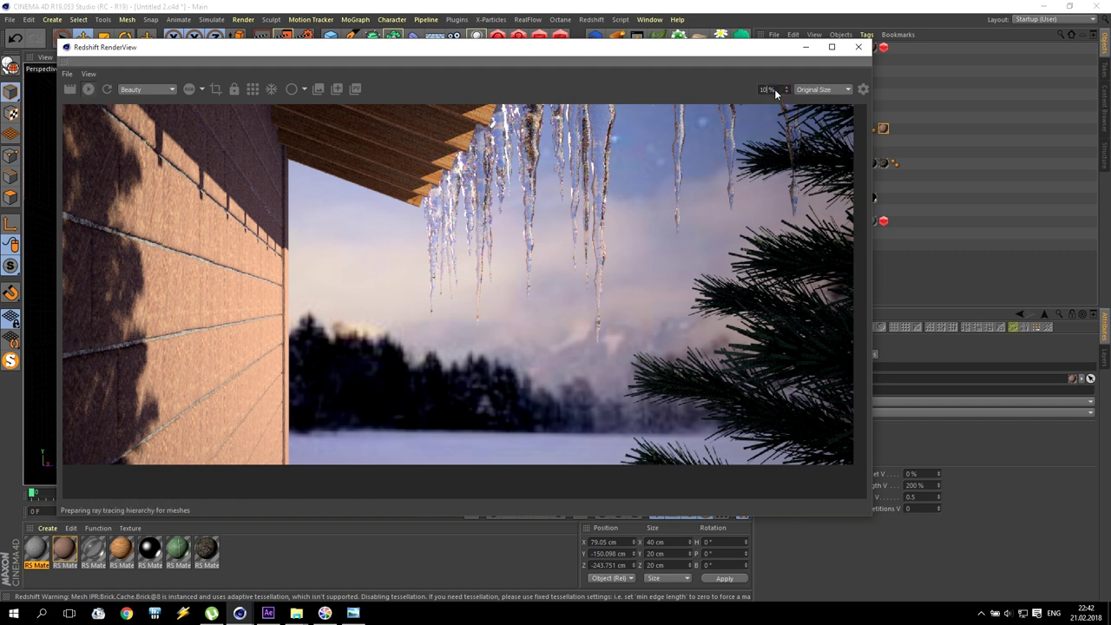
pyautogui.write('100')
pyautogui.press('Return')
pyautogui.click(822, 89)
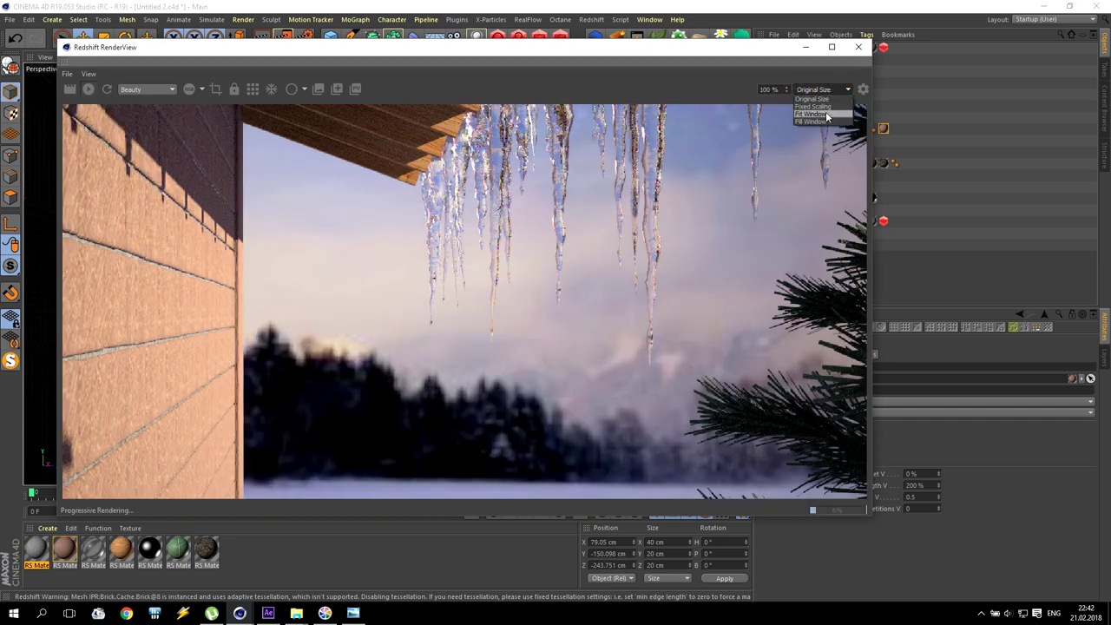
pyautogui.click(825, 111)
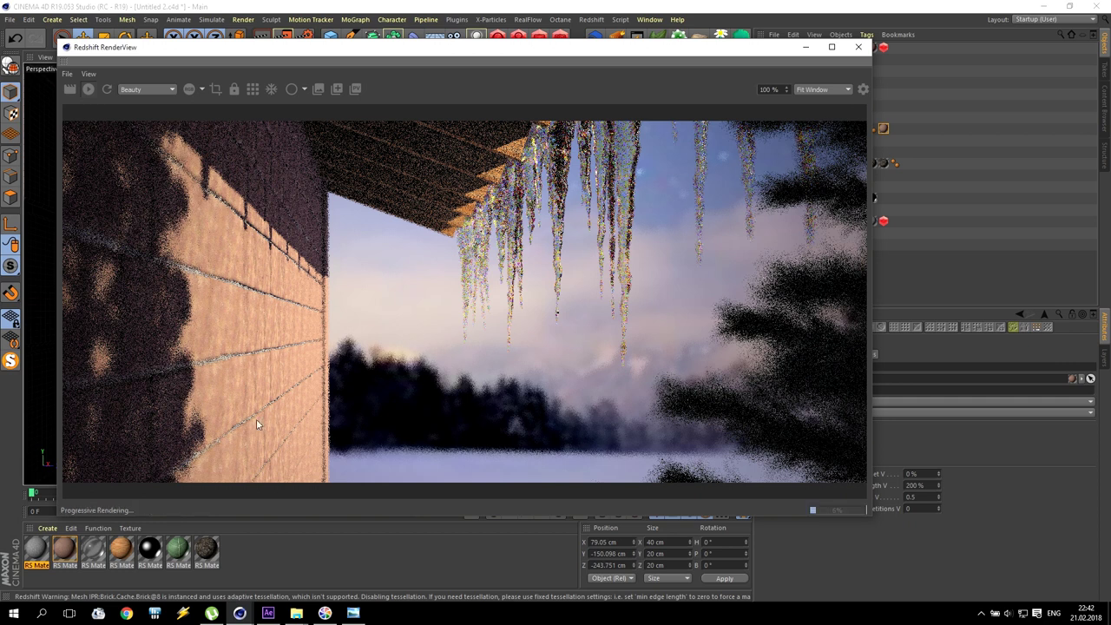
pyautogui.click(252, 89)
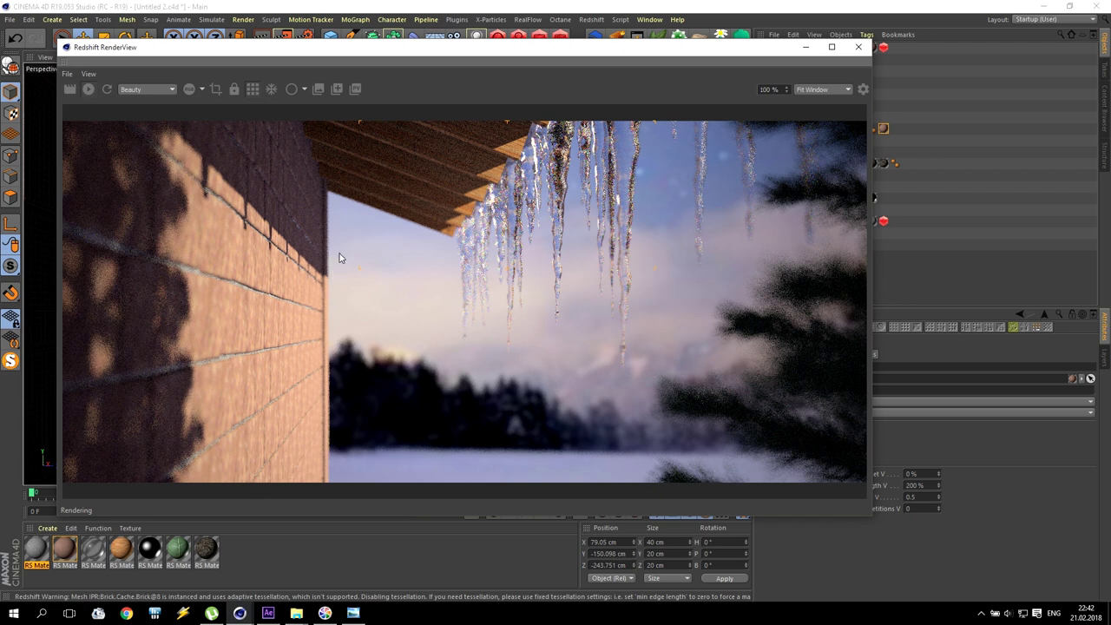
pyautogui.moveTo(390, 47); pyautogui.dragTo(347, 24)
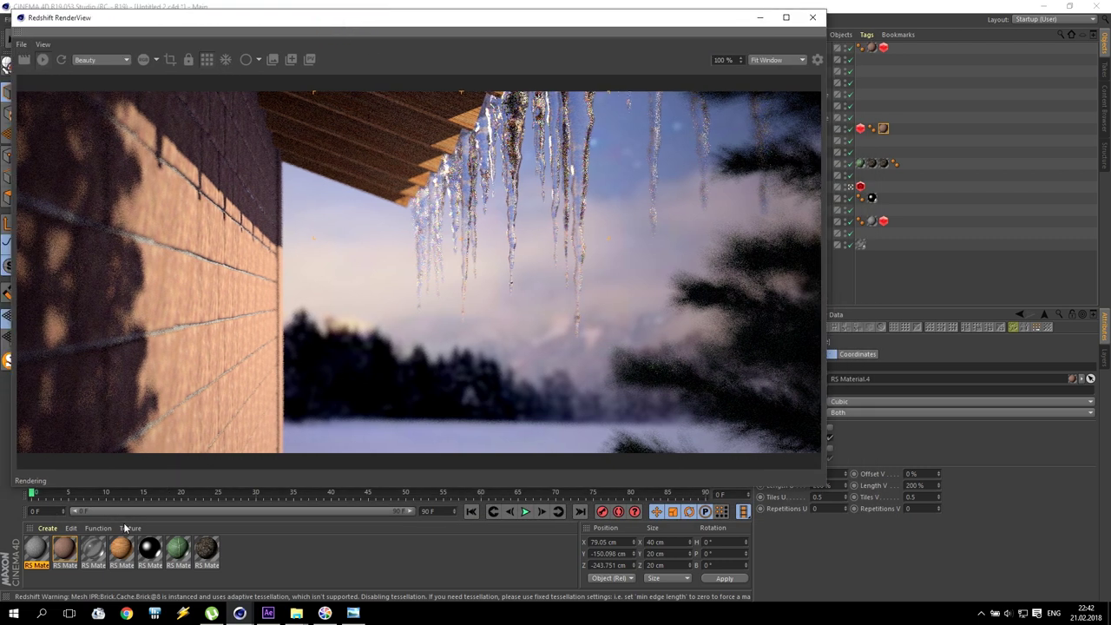
# Step: Set the RS Displacement node's Scale to 0.5 in the brick material's shader graph and check the RS Bump Map settings
pyautogui.doubleClick(64, 549)
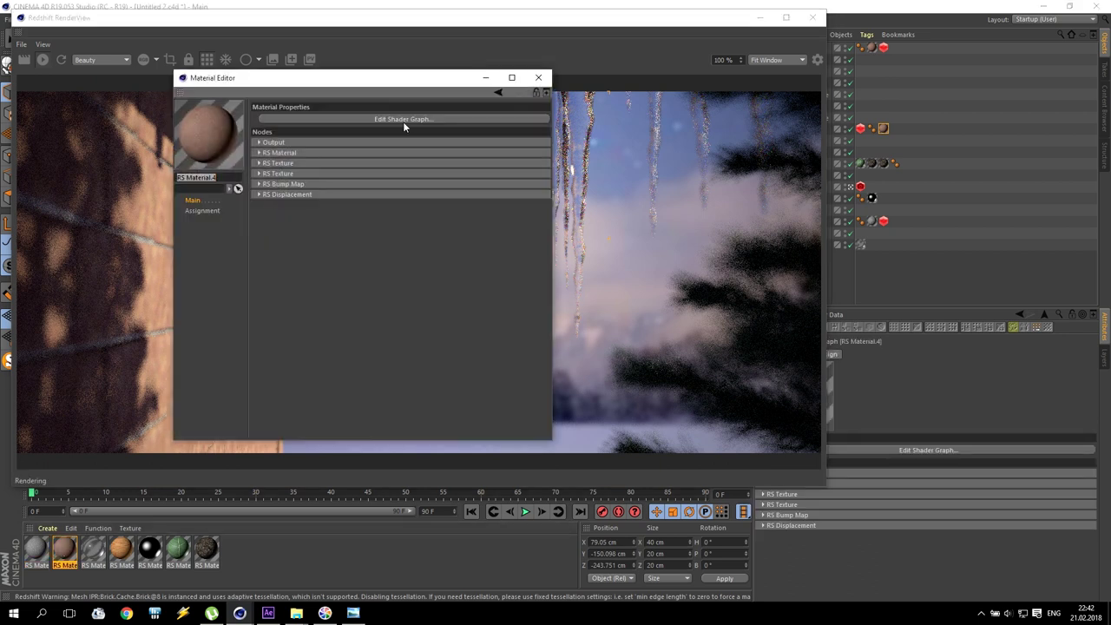
pyautogui.moveTo(401, 80); pyautogui.dragTo(712, 121)
pyautogui.click(714, 157)
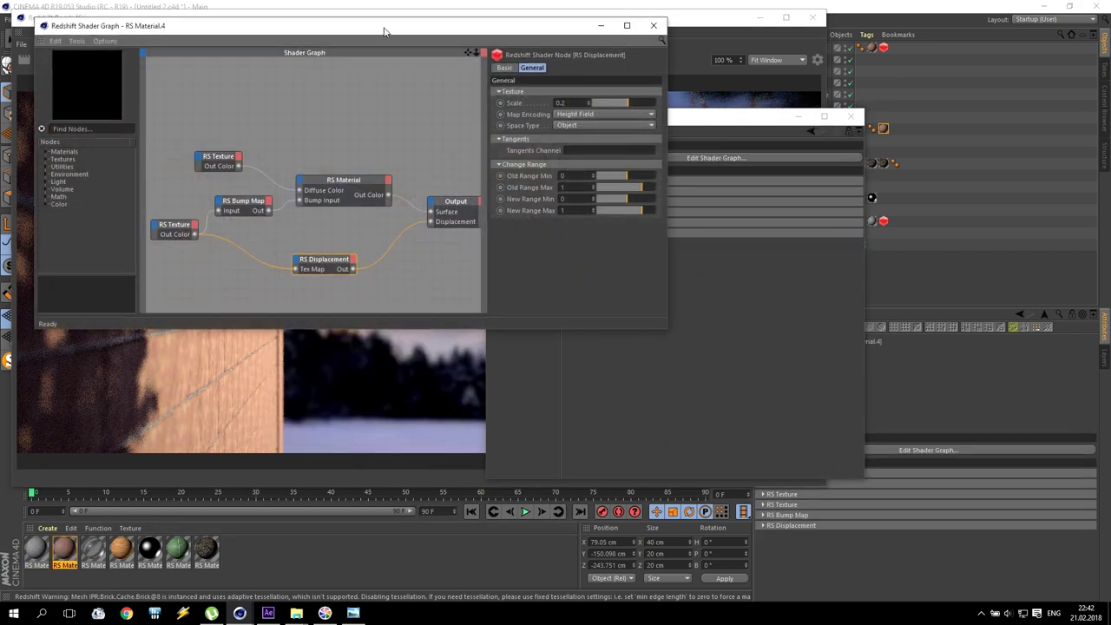
pyautogui.moveTo(386, 33); pyautogui.dragTo(687, 100)
pyautogui.click(635, 341)
pyautogui.moveTo(861, 186); pyautogui.dragTo(902, 195)
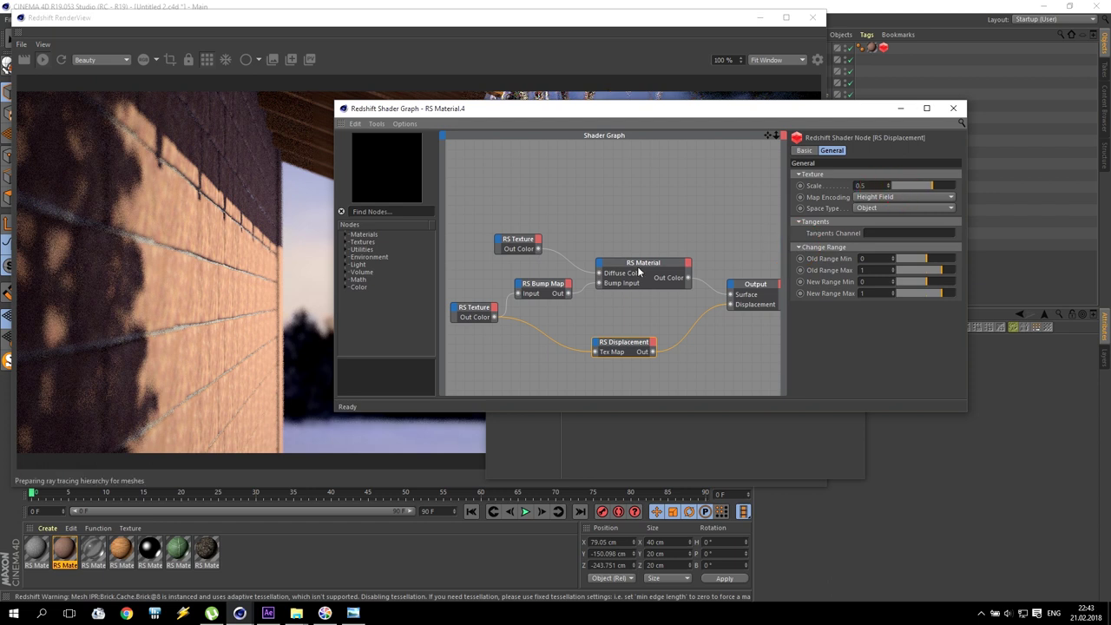
pyautogui.click(533, 285)
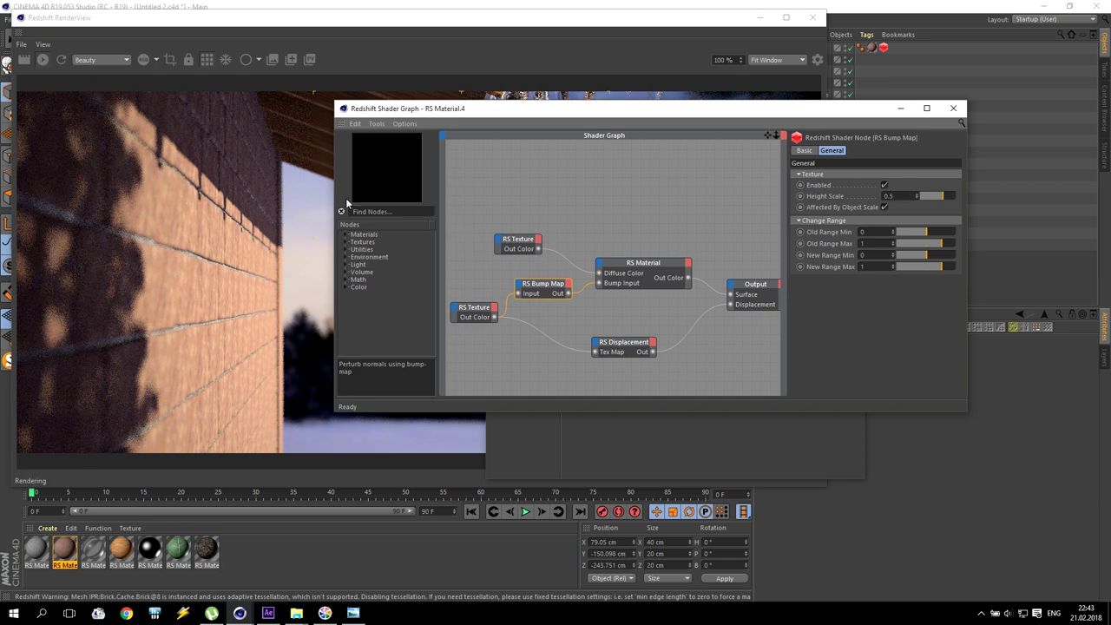
pyautogui.click(952, 107)
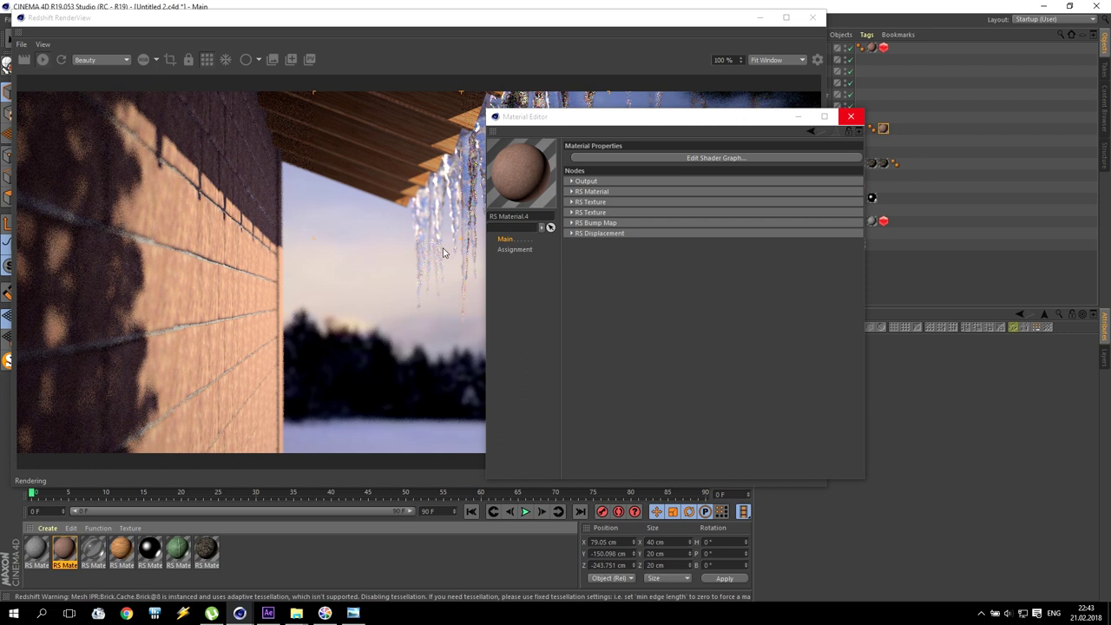
# Step: Close the brick material's editor and narrow the Redshift RenderView window so the object list is uncovered
pyautogui.click(850, 116)
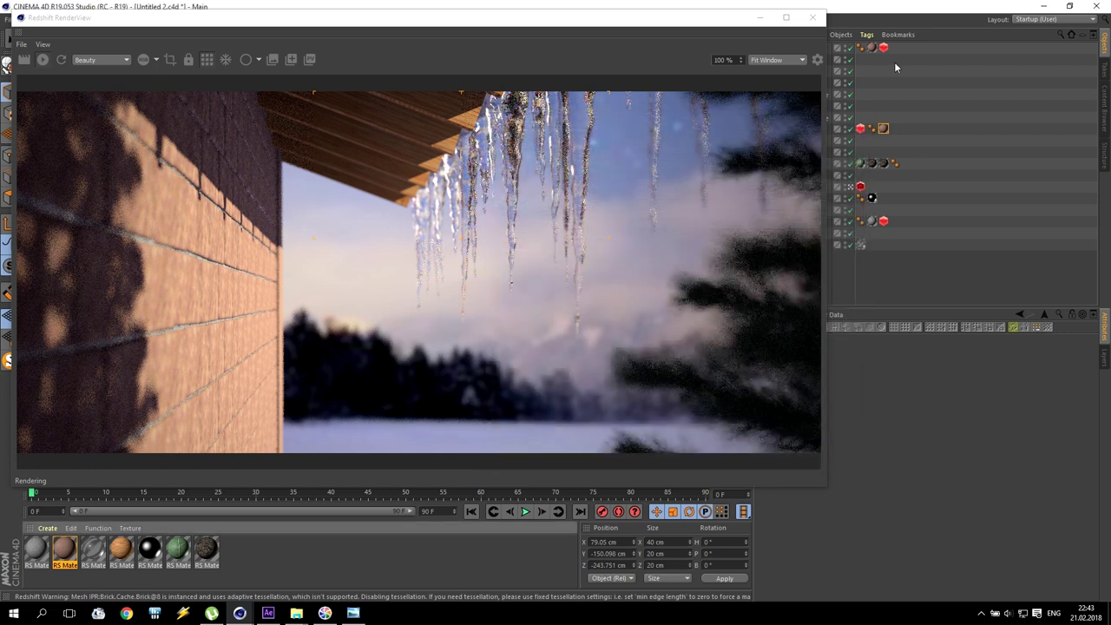
pyautogui.moveTo(732, 25); pyautogui.dragTo(686, 17)
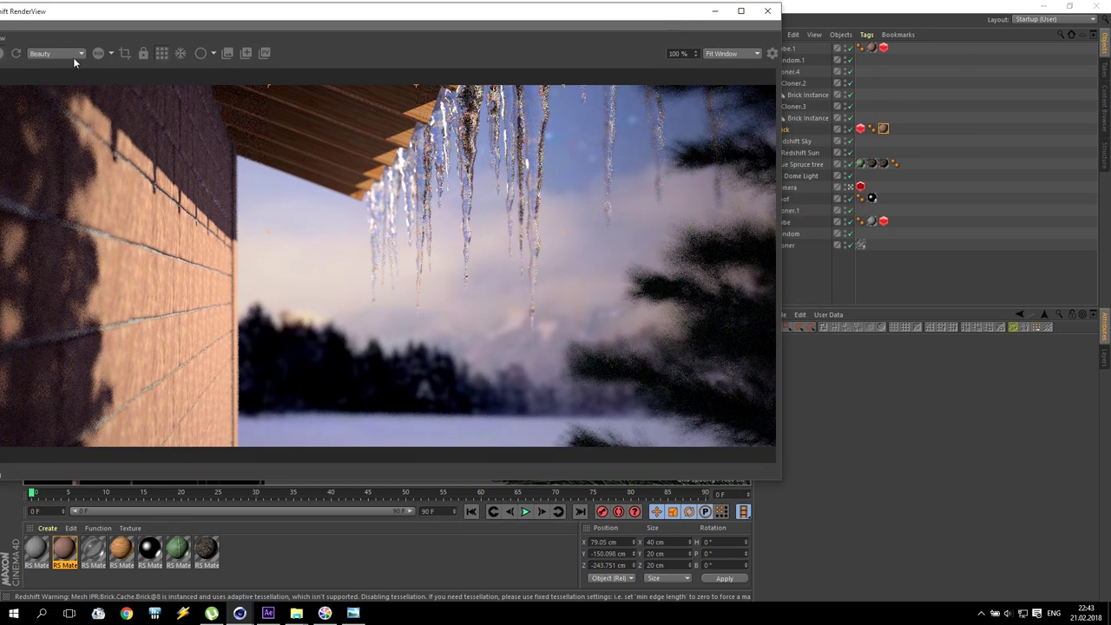
pyautogui.moveTo(41, 24); pyautogui.dragTo(61, 31)
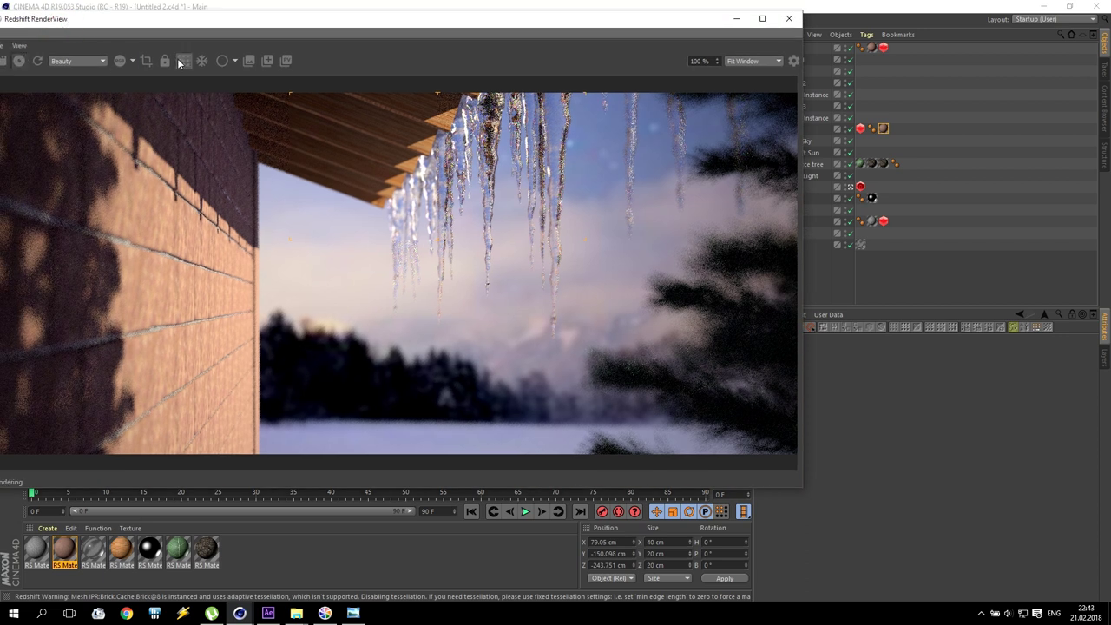
pyautogui.moveTo(280, 27); pyautogui.dragTo(260, 23)
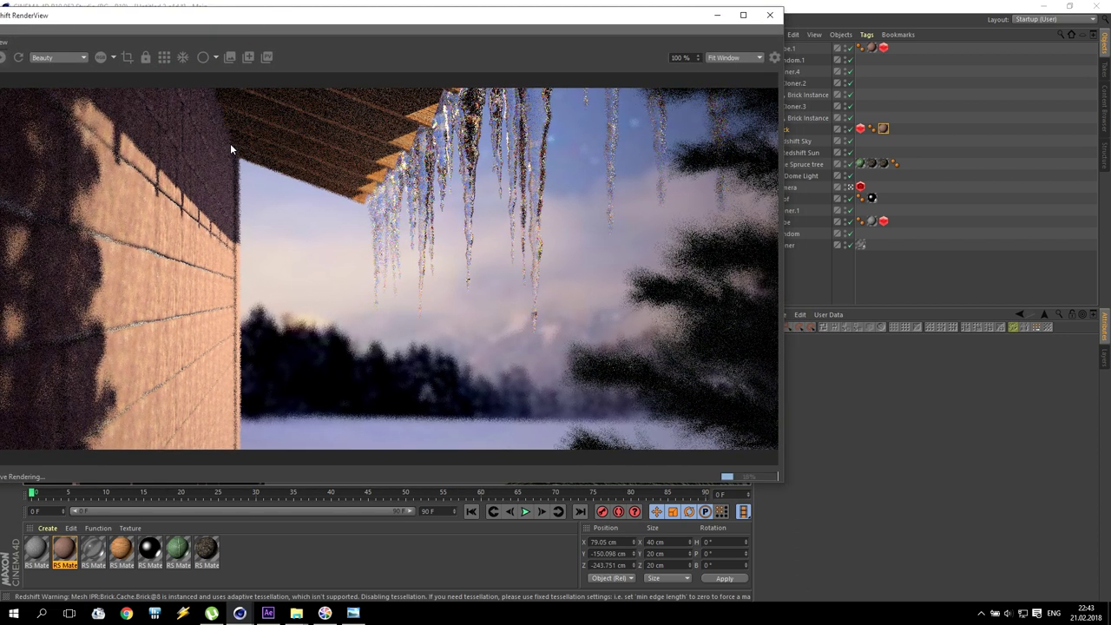
pyautogui.moveTo(657, 14); pyautogui.dragTo(653, 15)
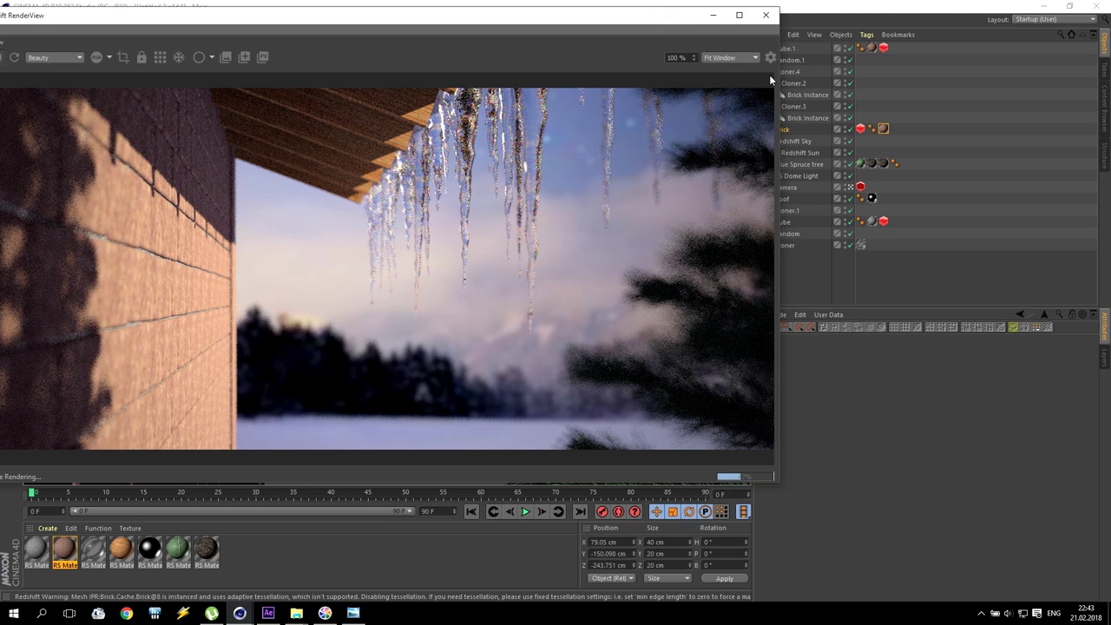
pyautogui.moveTo(780, 95); pyautogui.dragTo(658, 102)
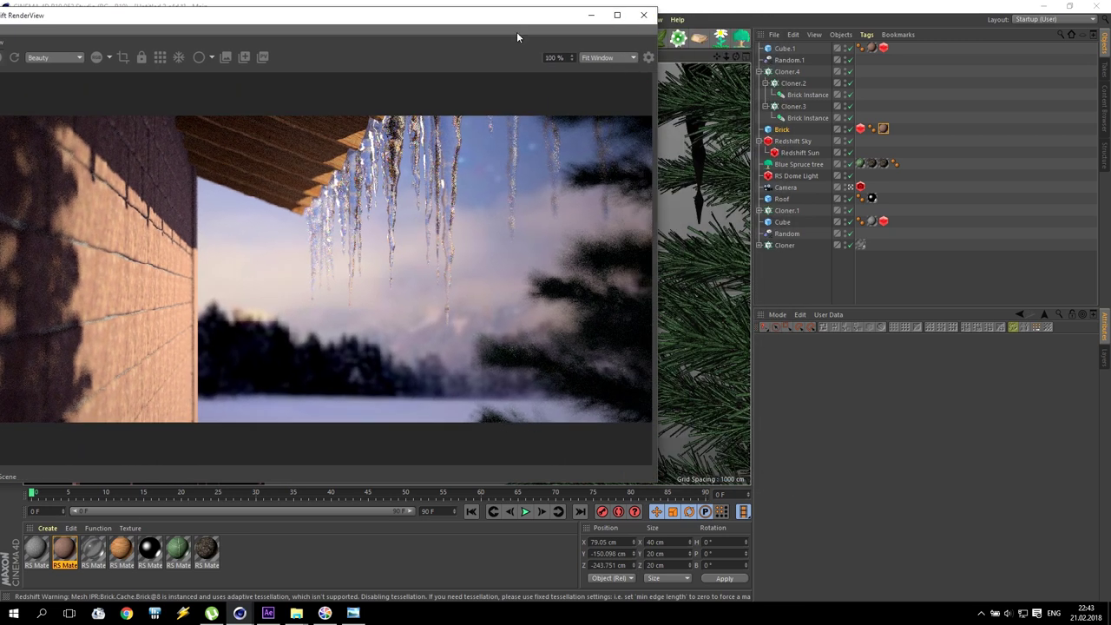
pyautogui.moveTo(497, 18); pyautogui.dragTo(546, 29)
# Step: Set the P.X step spacing of Cloner.3 and Cloner.2 to 44 cm
pyautogui.click(792, 106)
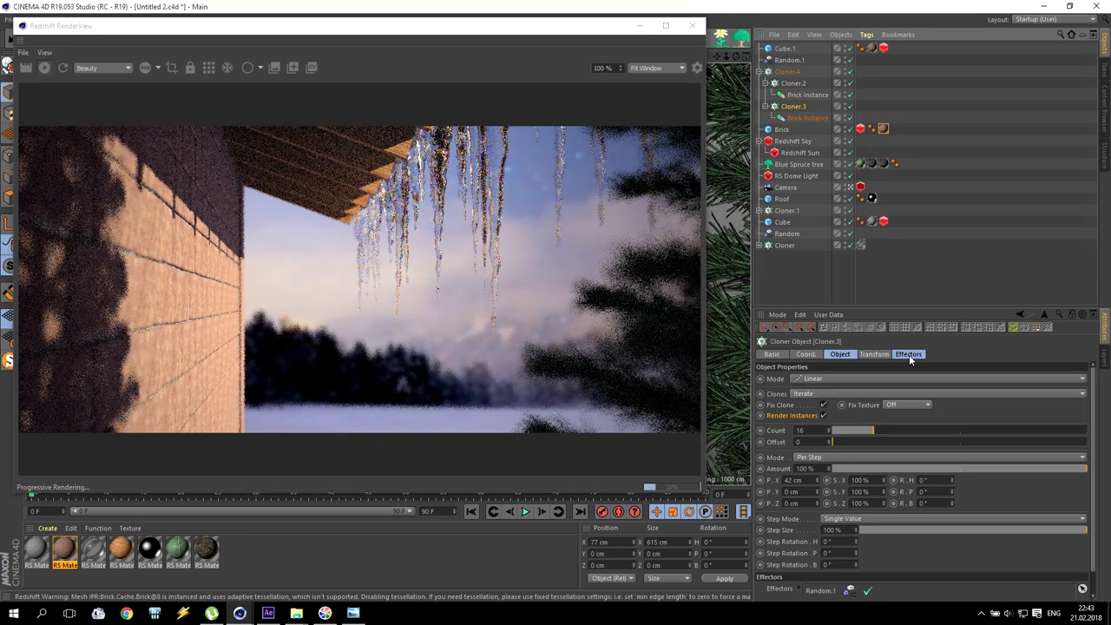
pyautogui.click(817, 477)
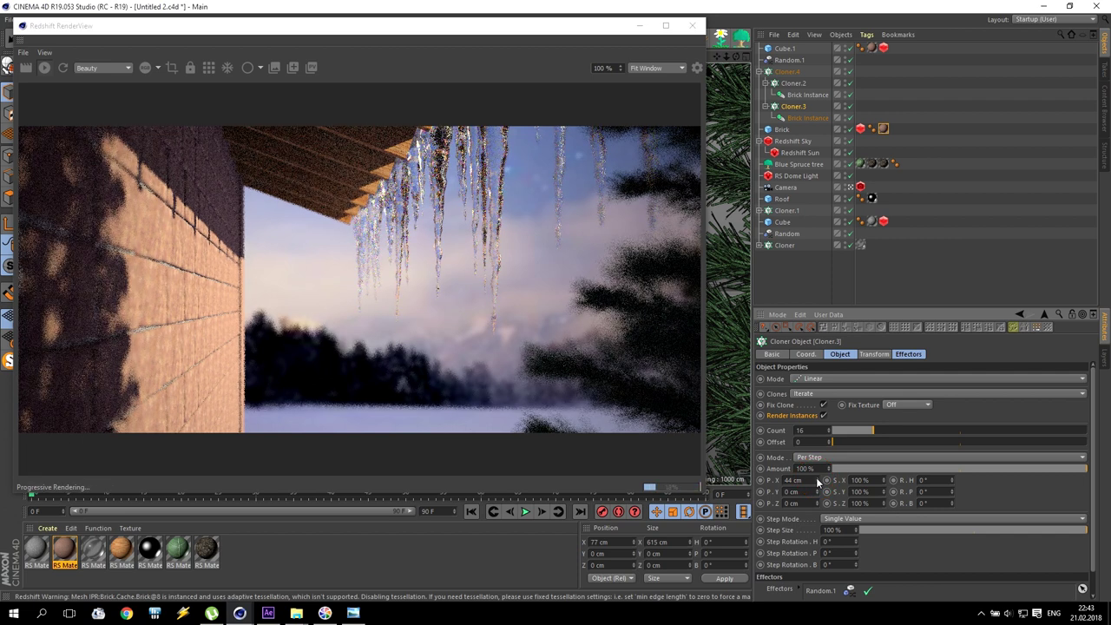
pyautogui.click(795, 84)
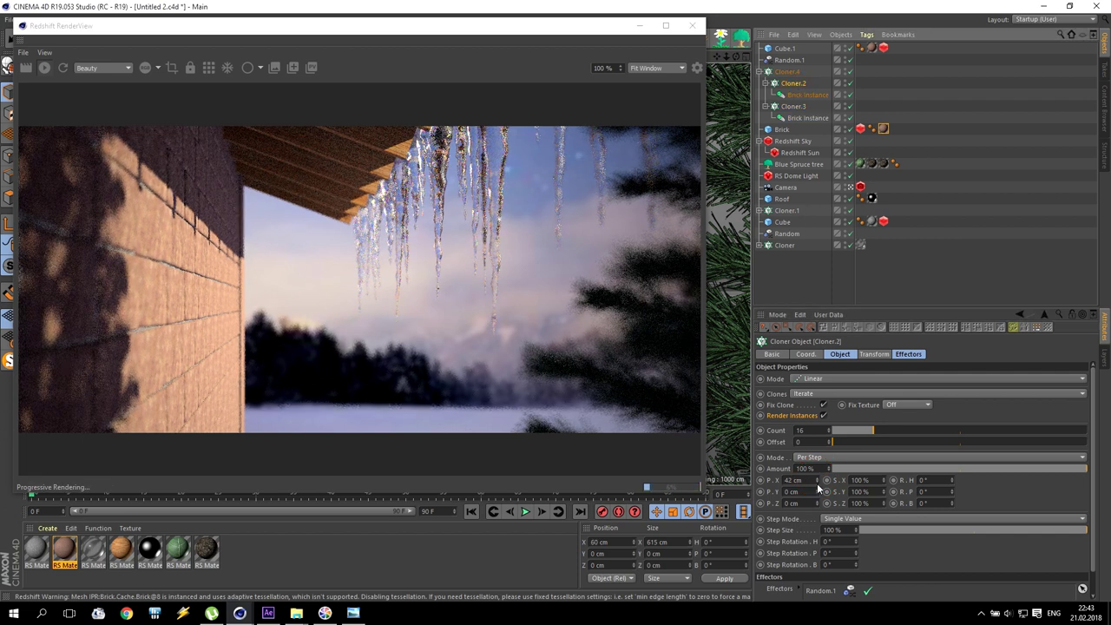
pyautogui.click(817, 478)
pyautogui.click(817, 478)
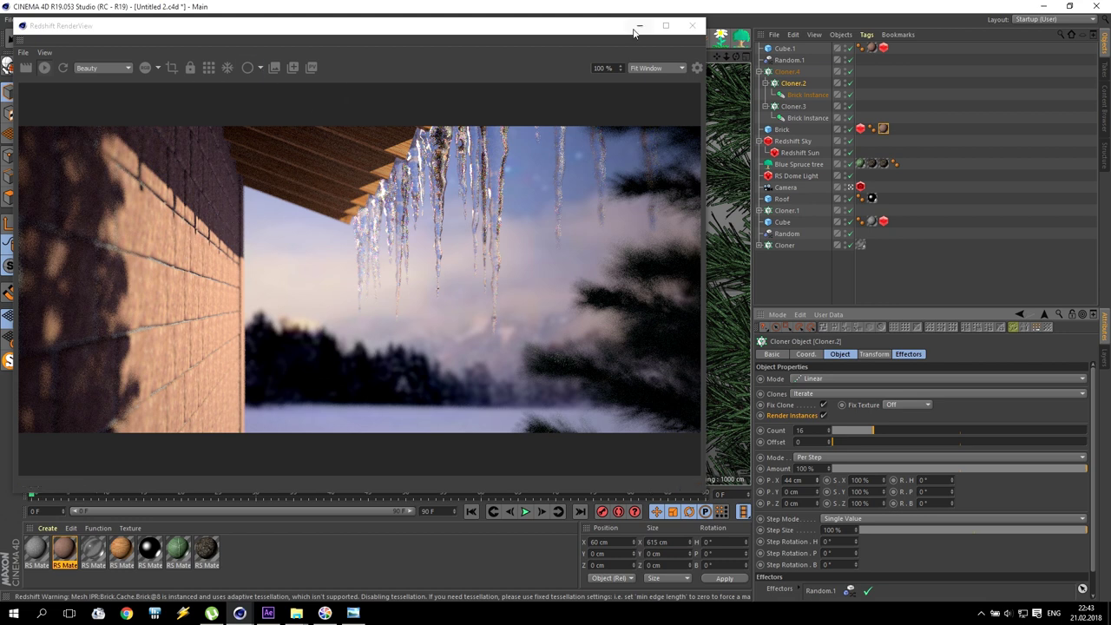
# Step: Close the Redshift RenderView and render the scene to the Picture Viewer
pyautogui.moveTo(560, 33); pyautogui.dragTo(571, 11)
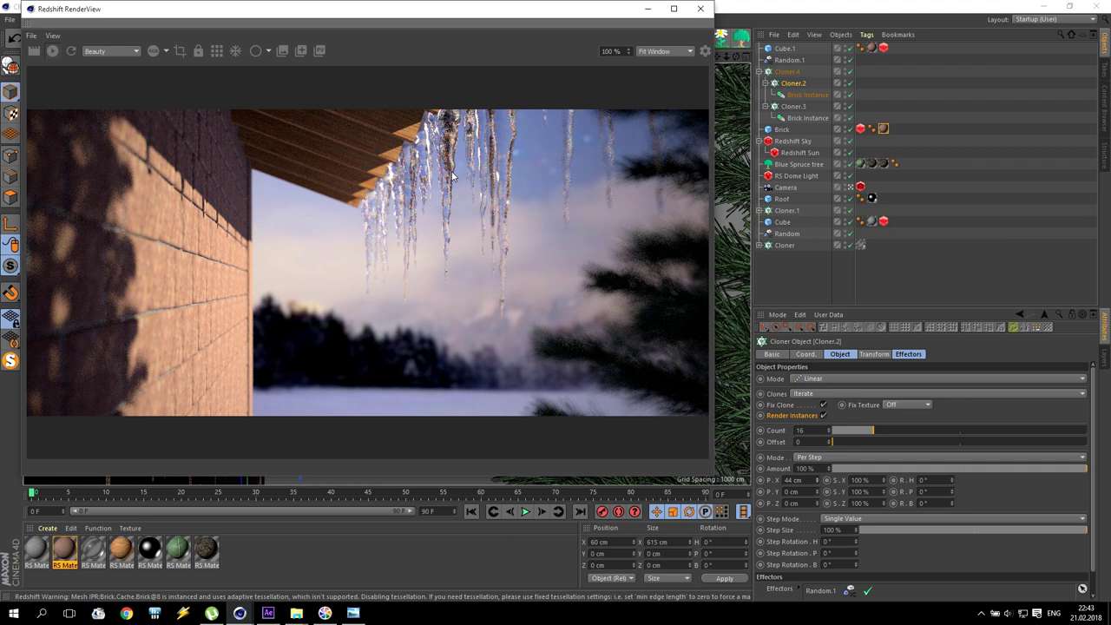
pyautogui.click(702, 12)
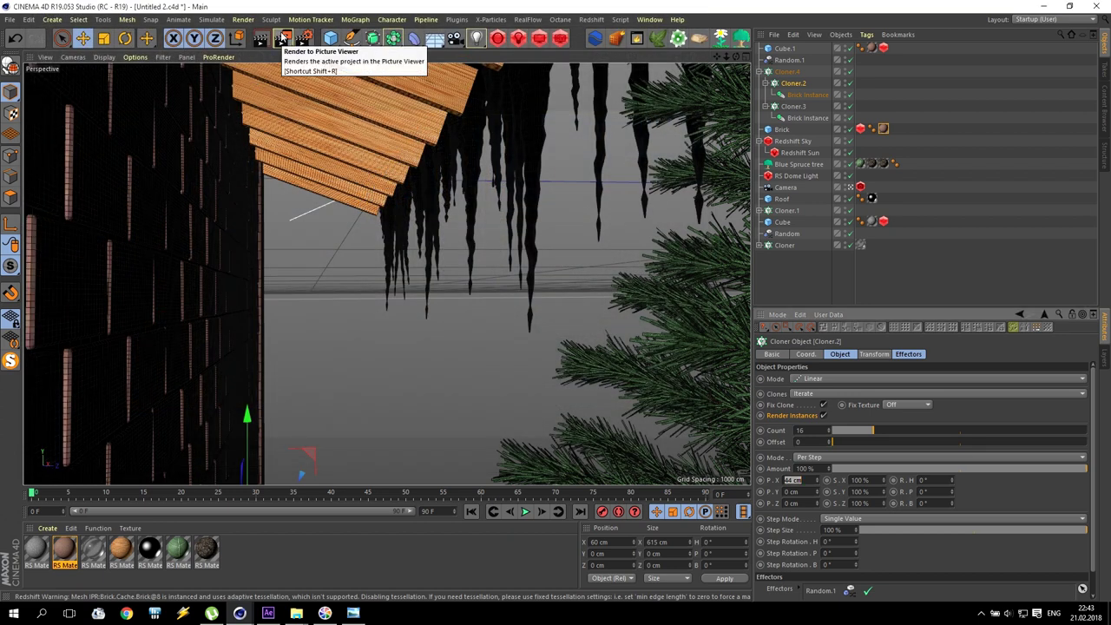
pyautogui.click(283, 38)
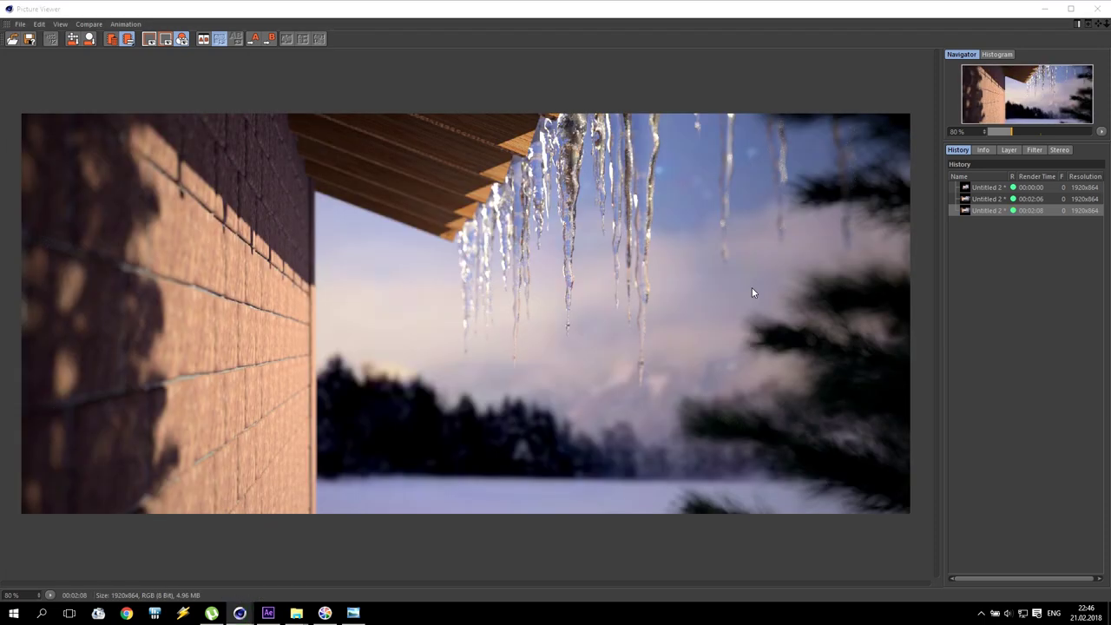
# Step: Save the finished render as the PNG still image Untitled 2.png in the Winter Tutorial folder, choosing its bit depth
pyautogui.click(28, 40)
pyautogui.click(97, 40)
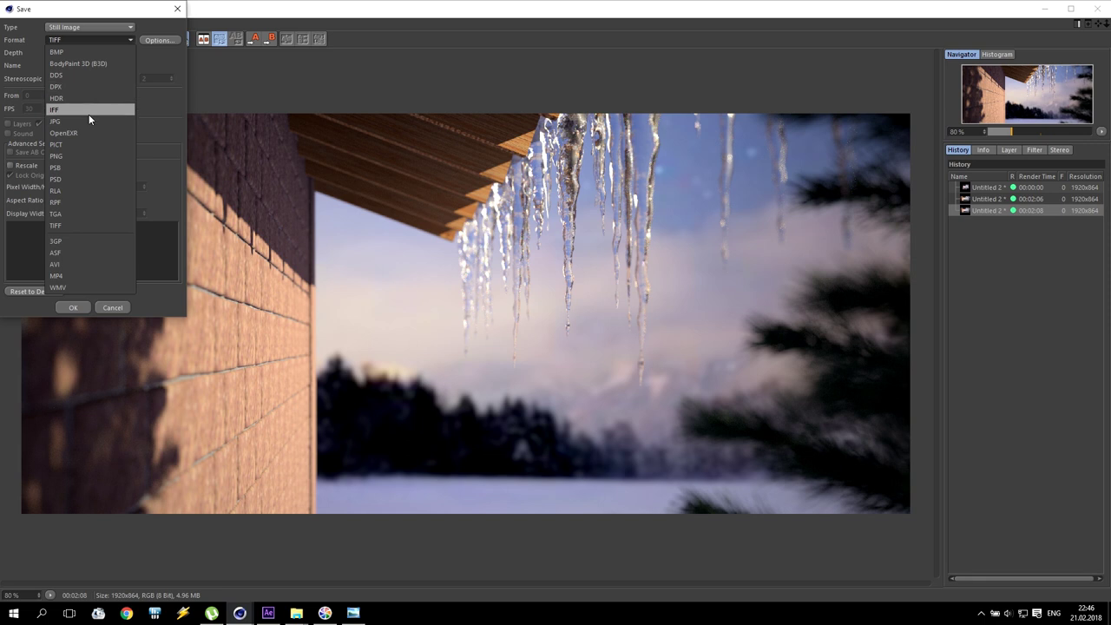
pyautogui.click(73, 158)
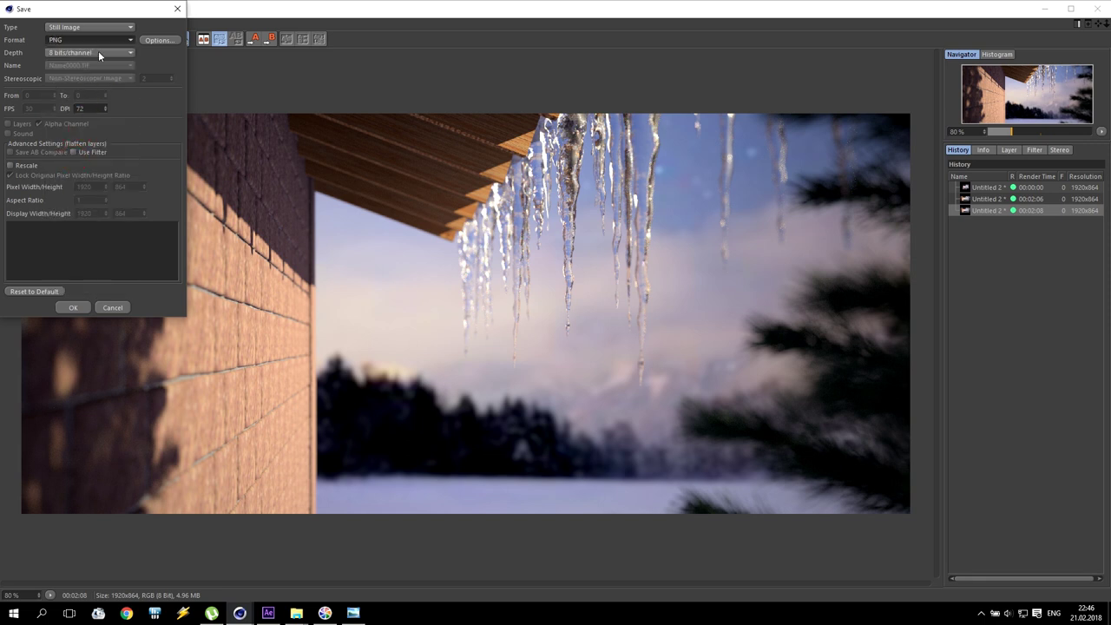
pyautogui.click(98, 50)
pyautogui.click(95, 72)
pyautogui.click(73, 307)
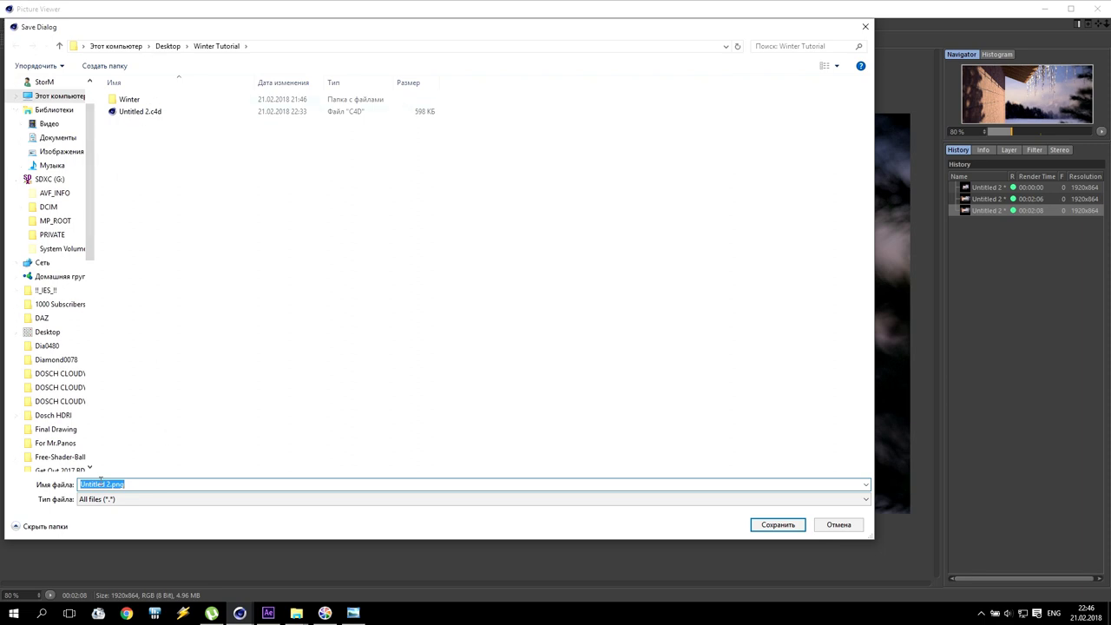
pyautogui.click(777, 524)
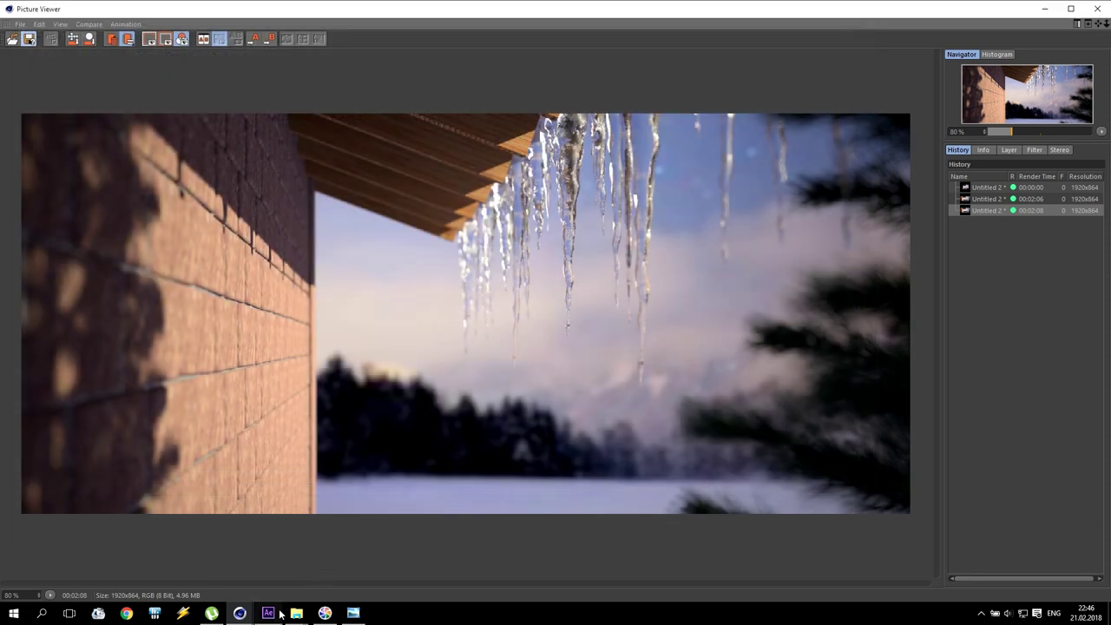
# Step: Switch to After Effects and import Untitled 2.png from the Winter Tutorial folder into the project
pyautogui.click(287, 566)
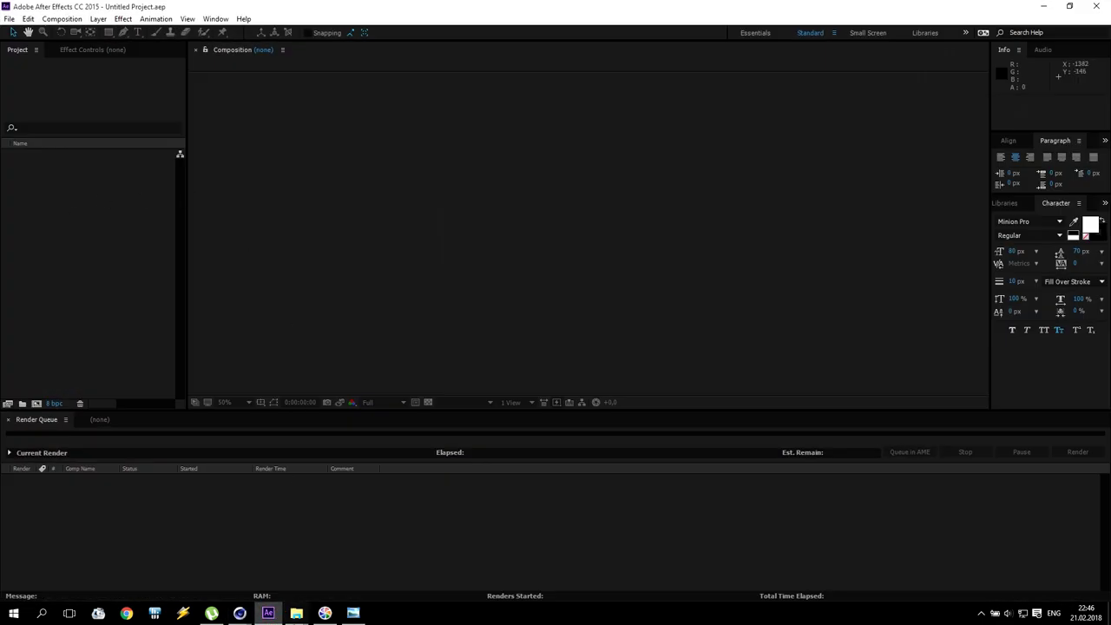
pyautogui.click(296, 612)
pyautogui.click(273, 578)
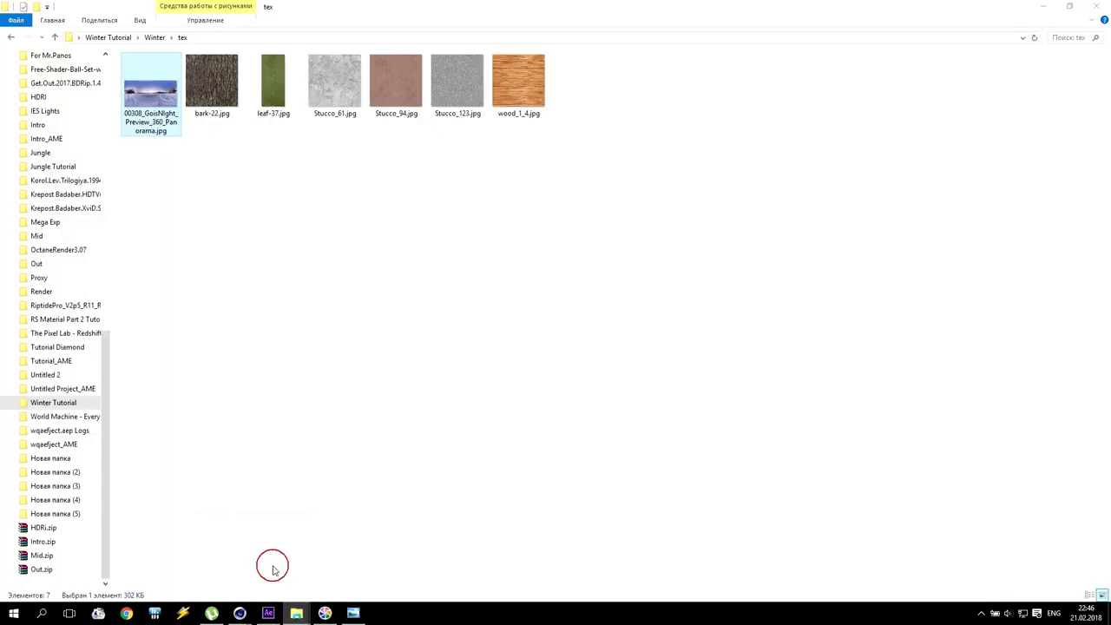
pyautogui.click(153, 38)
pyautogui.click(121, 38)
pyautogui.moveTo(191, 9); pyautogui.dragTo(608, 90)
pyautogui.moveTo(564, 179); pyautogui.dragTo(66, 219)
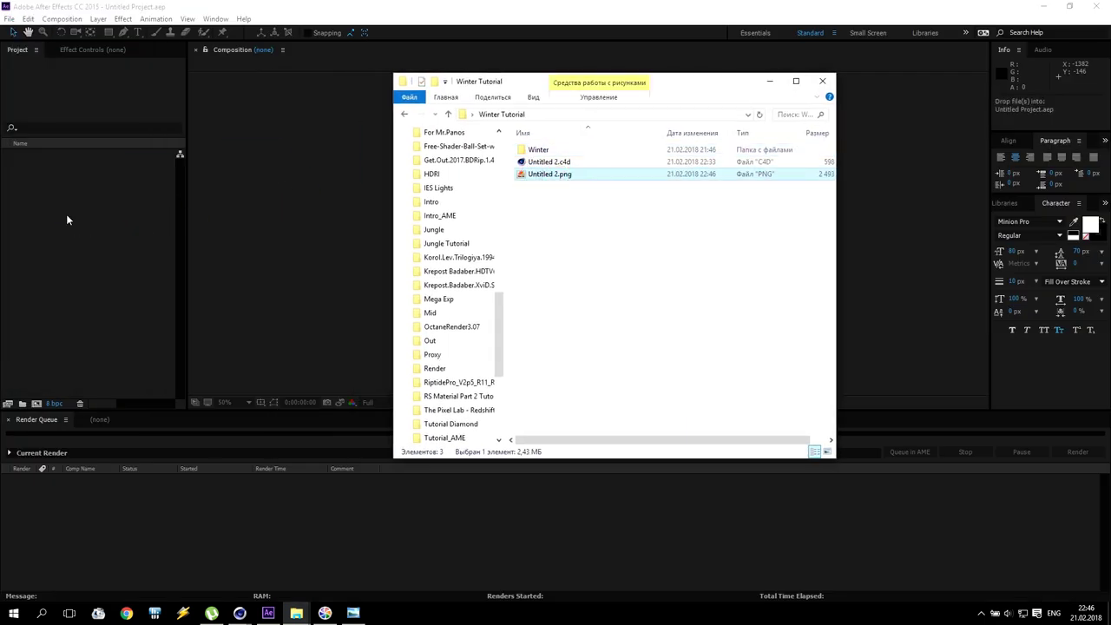
pyautogui.click(771, 83)
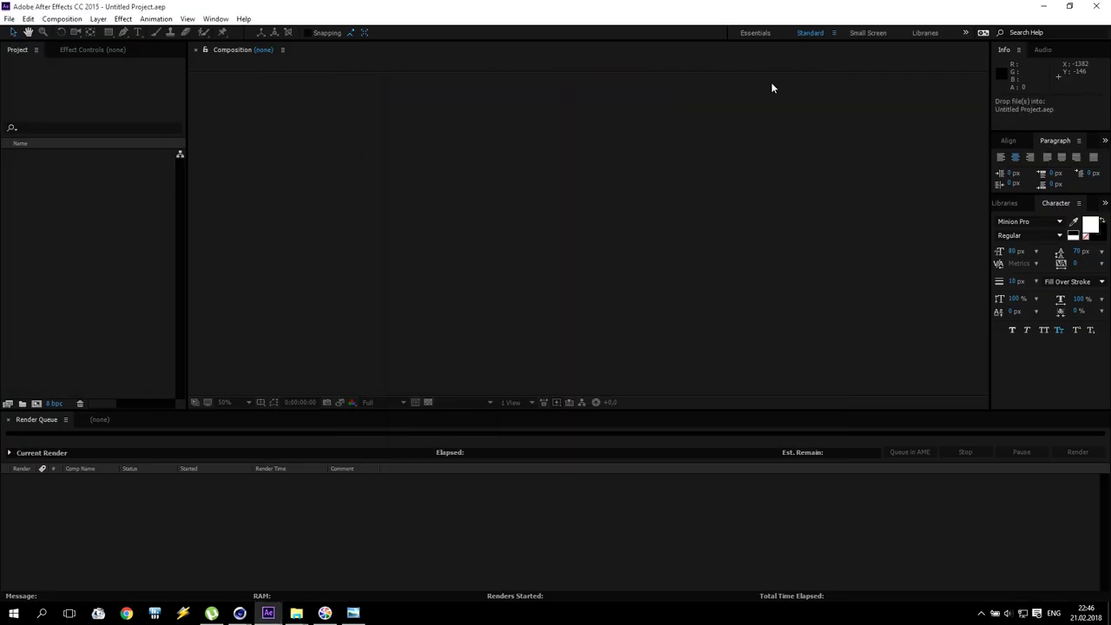
# Step: Create a composition from Untitled 2.png at 16 bpc and enlarge the composition viewer area
pyautogui.moveTo(142, 179); pyautogui.dragTo(142, 179)
pyautogui.moveTo(37, 162); pyautogui.dragTo(36, 402)
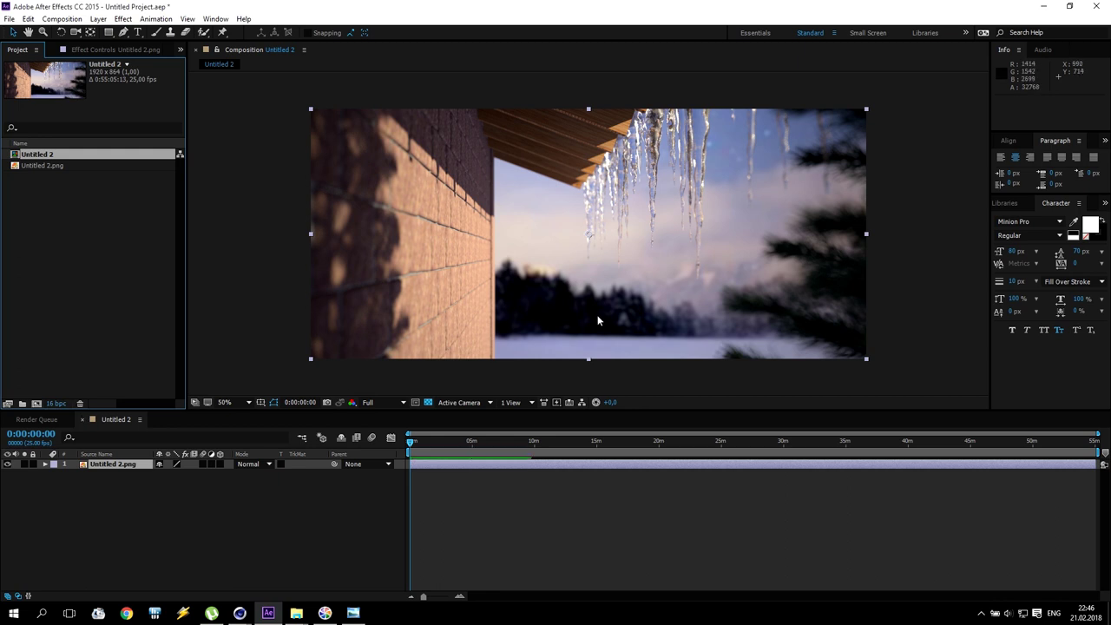
pyautogui.moveTo(360, 413); pyautogui.dragTo(366, 525)
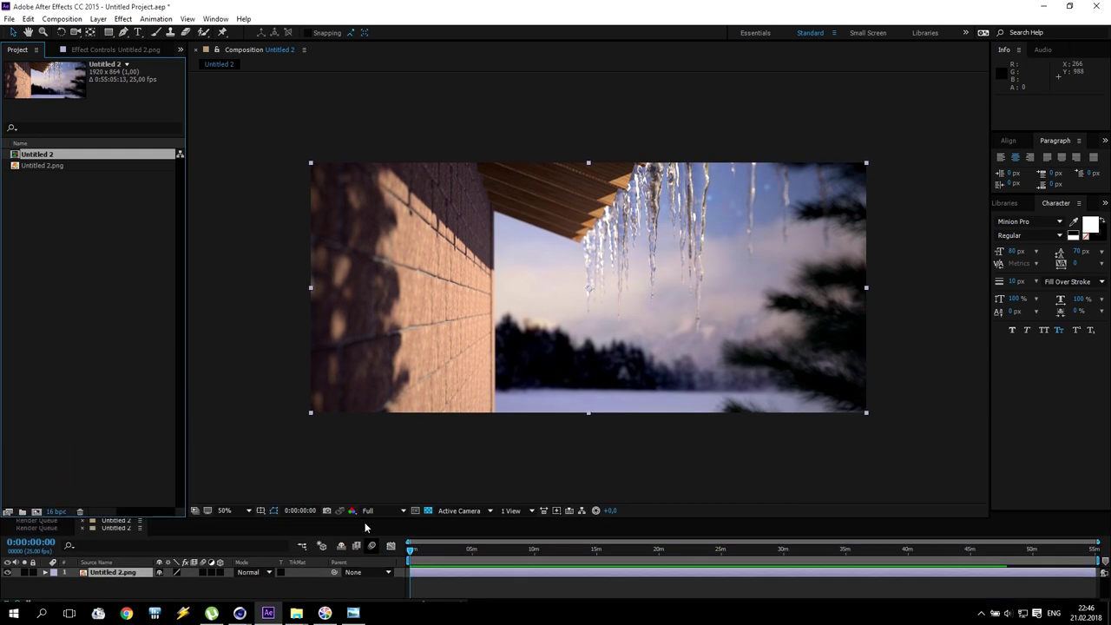
pyautogui.scroll(1, 617, 339)
pyautogui.scroll(-1, 618, 340)
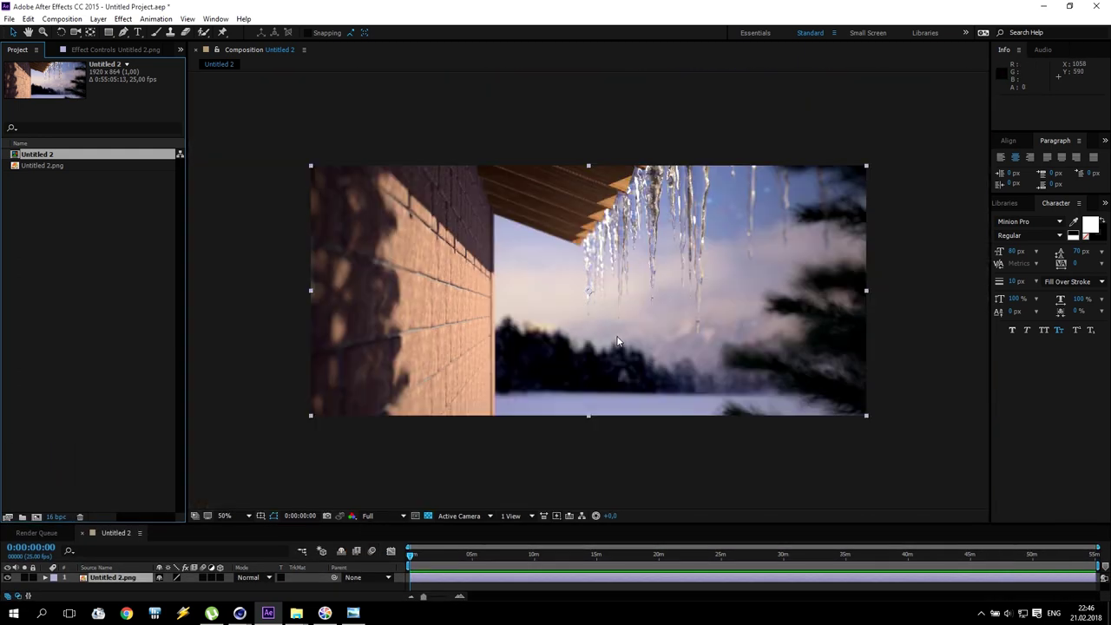
# Step: Apply Video Copilot's Optical Flares effect to the Untitled 2.png layer and set its Render Mode to Over Original
pyautogui.click(125, 19)
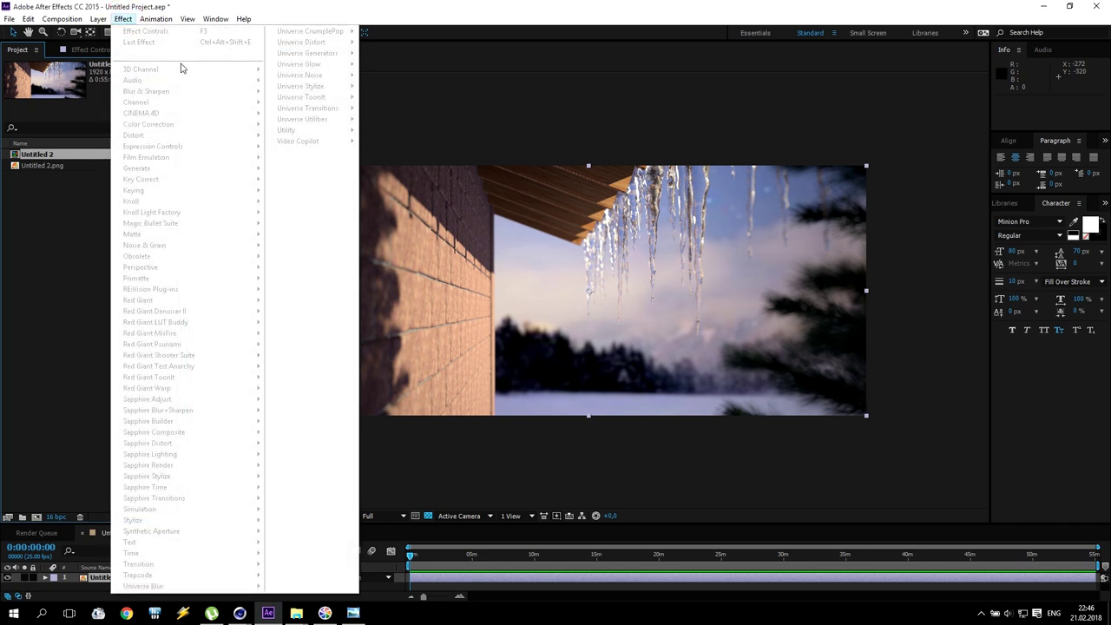
pyautogui.click(116, 458)
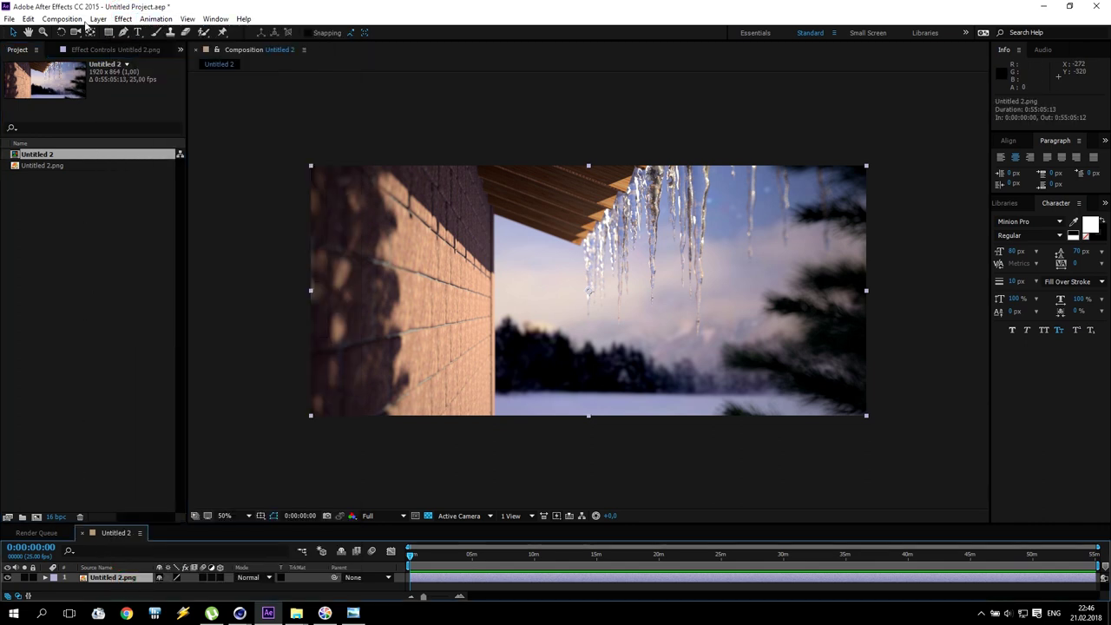
pyautogui.click(96, 19)
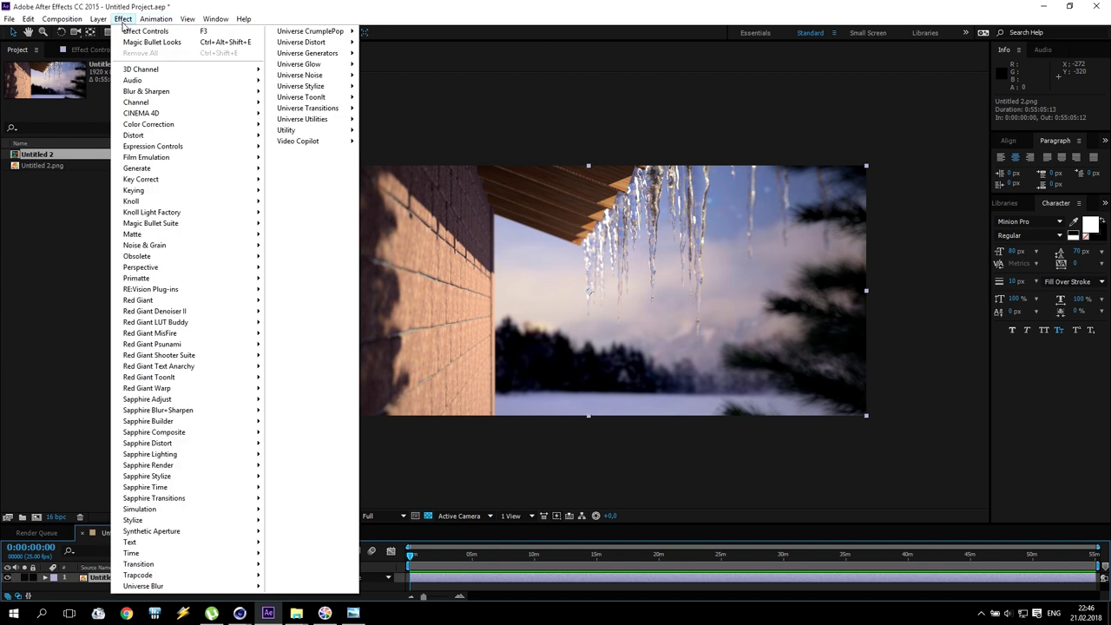
pyautogui.moveTo(300, 140)
pyautogui.click(399, 169)
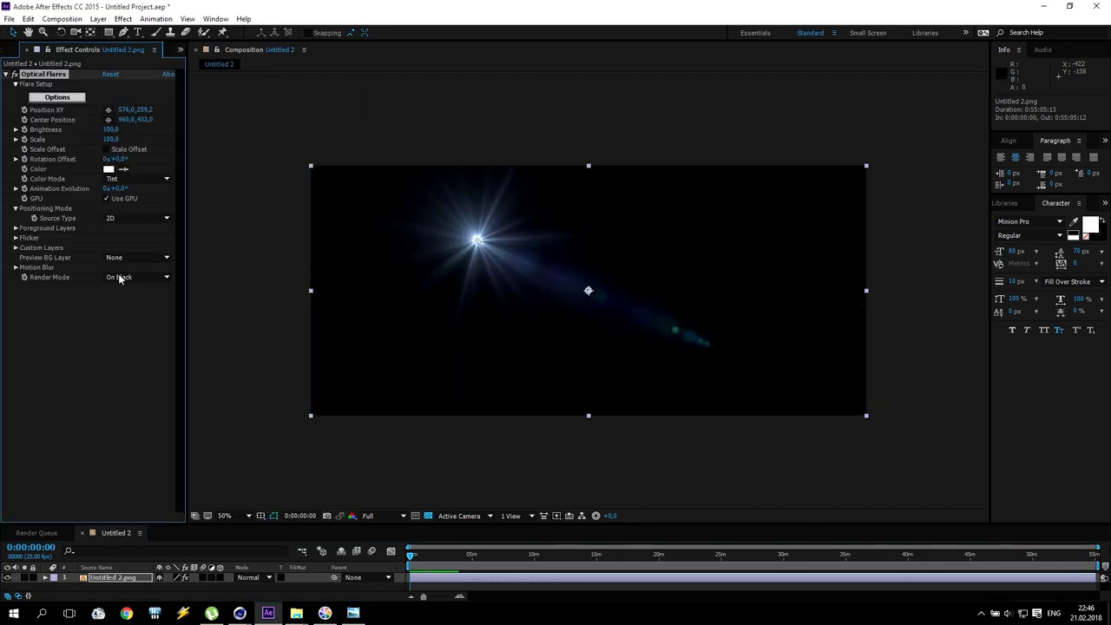
pyautogui.click(120, 278)
pyautogui.click(132, 318)
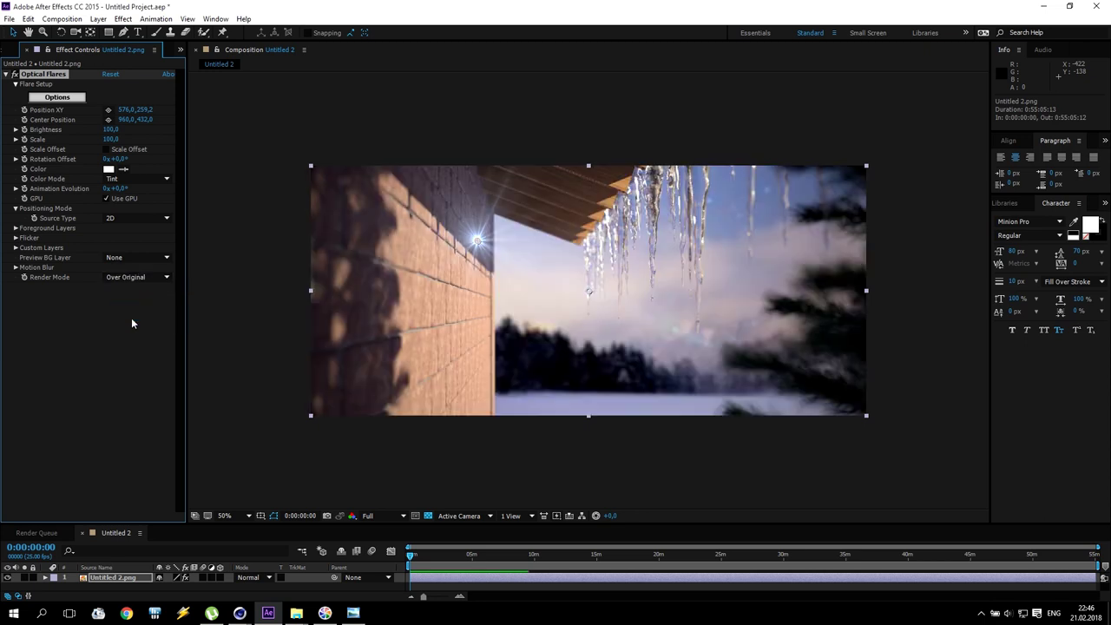
# Step: Load the Evening Sun preset from the Light category in the Optical Flares options
pyautogui.click(76, 99)
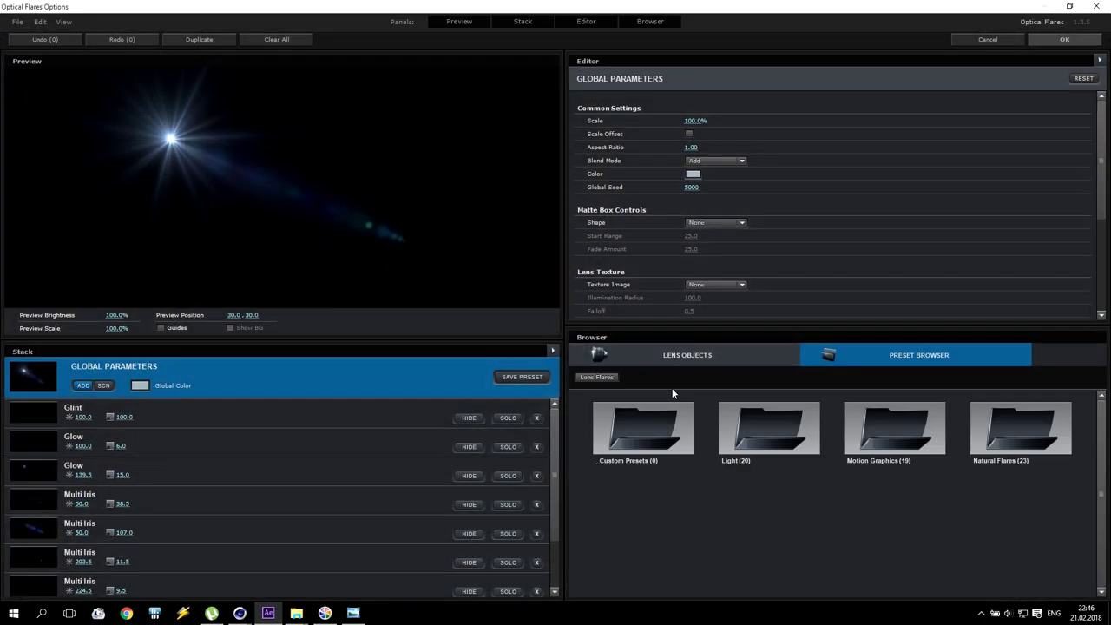
pyautogui.doubleClick(857, 418)
pyautogui.scroll(-2, 915, 498)
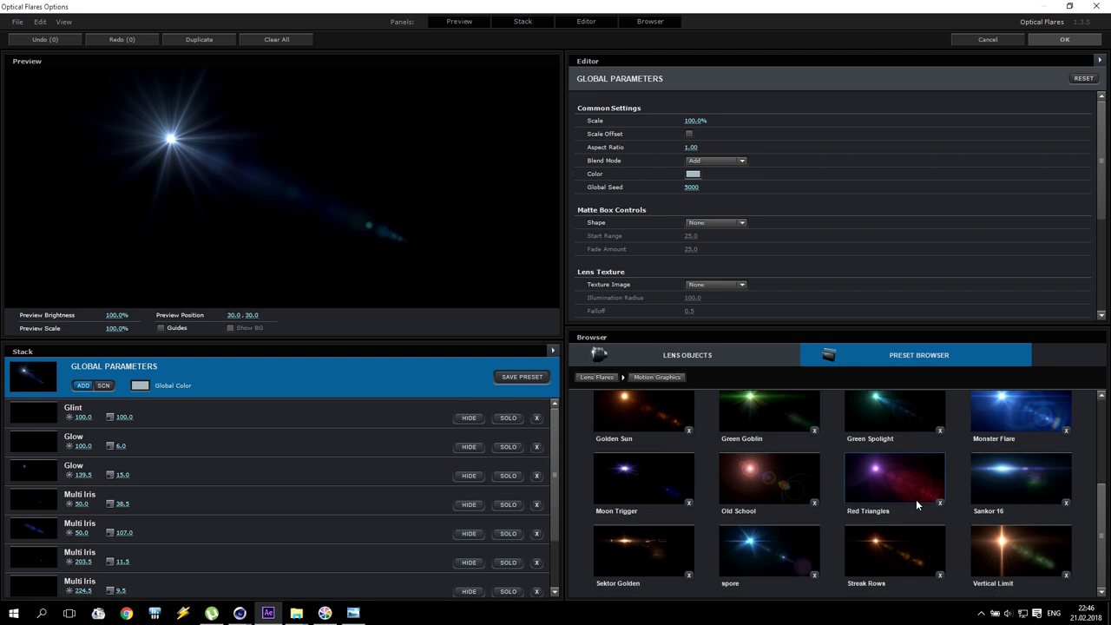
pyautogui.scroll(2, 915, 499)
pyautogui.click(643, 416)
pyautogui.click(803, 417)
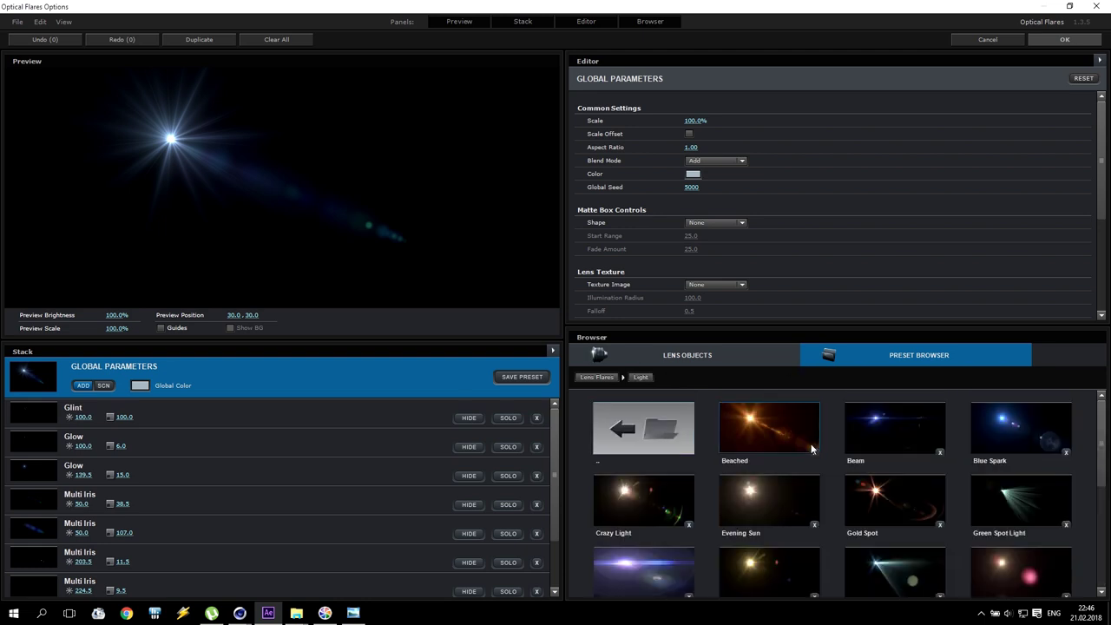
pyautogui.click(766, 500)
# Step: Change the flare's global color to a neutral white tone and select the Glow element
pyautogui.click(141, 385)
pyautogui.moveTo(145, 400); pyautogui.dragTo(1, 210)
pyautogui.click(229, 468)
pyautogui.click(217, 414)
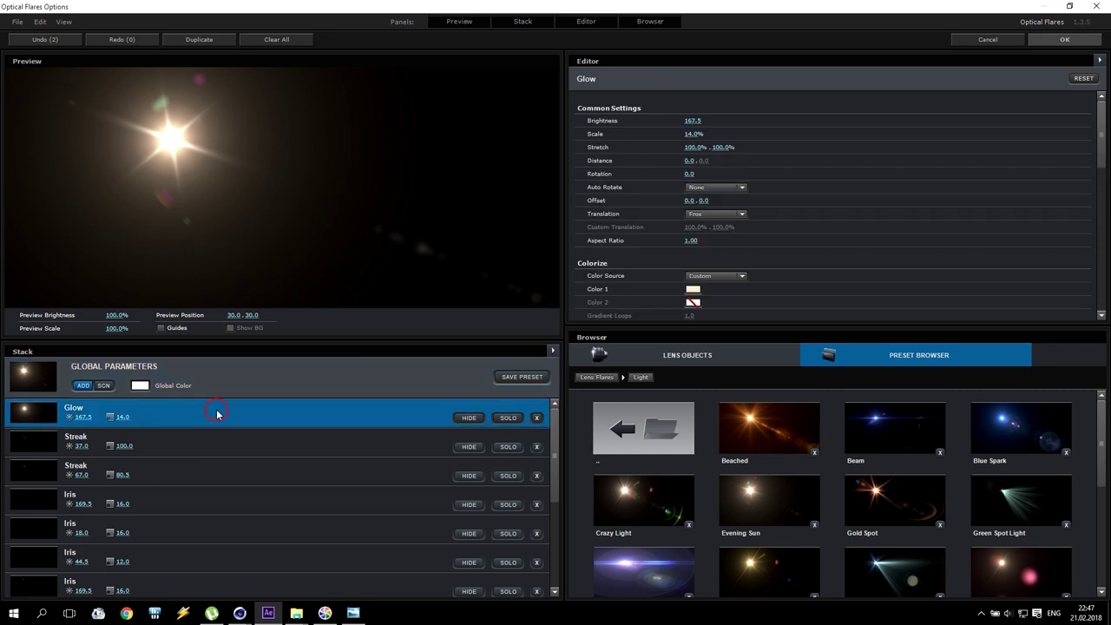
pyautogui.click(139, 386)
pyautogui.moveTo(138, 391); pyautogui.dragTo(1, 292)
pyautogui.click(231, 468)
# Step: Change the Glow element's Color 1 to a neutral white tone and apply the flare setup
pyautogui.click(693, 289)
pyautogui.moveTo(666, 303); pyautogui.dragTo(590, 235)
pyautogui.click(776, 375)
pyautogui.click(1064, 39)
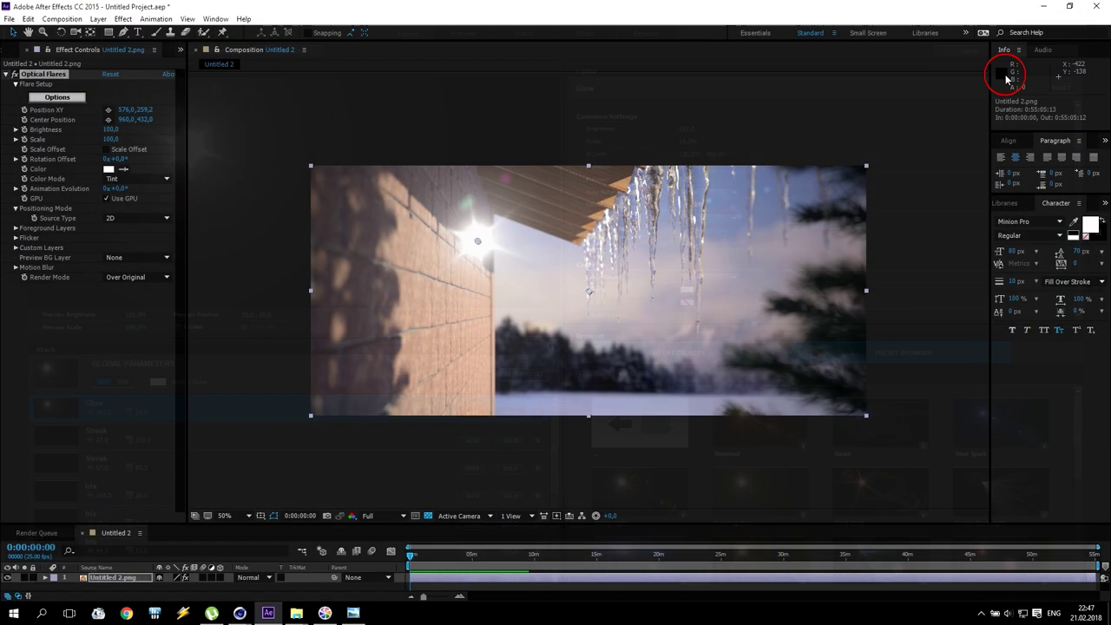
# Step: Move the flare onto the icicles at about 1326, 183 and set its Brightness to 20
pyautogui.moveTo(691, 230); pyautogui.dragTo(701, 221)
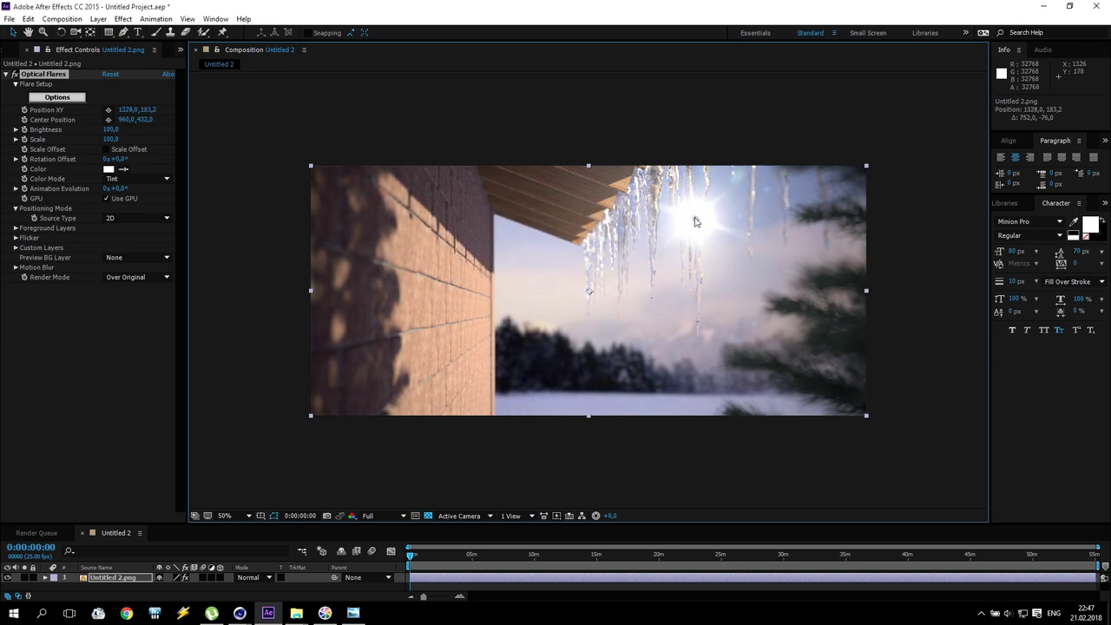
pyautogui.click(114, 129)
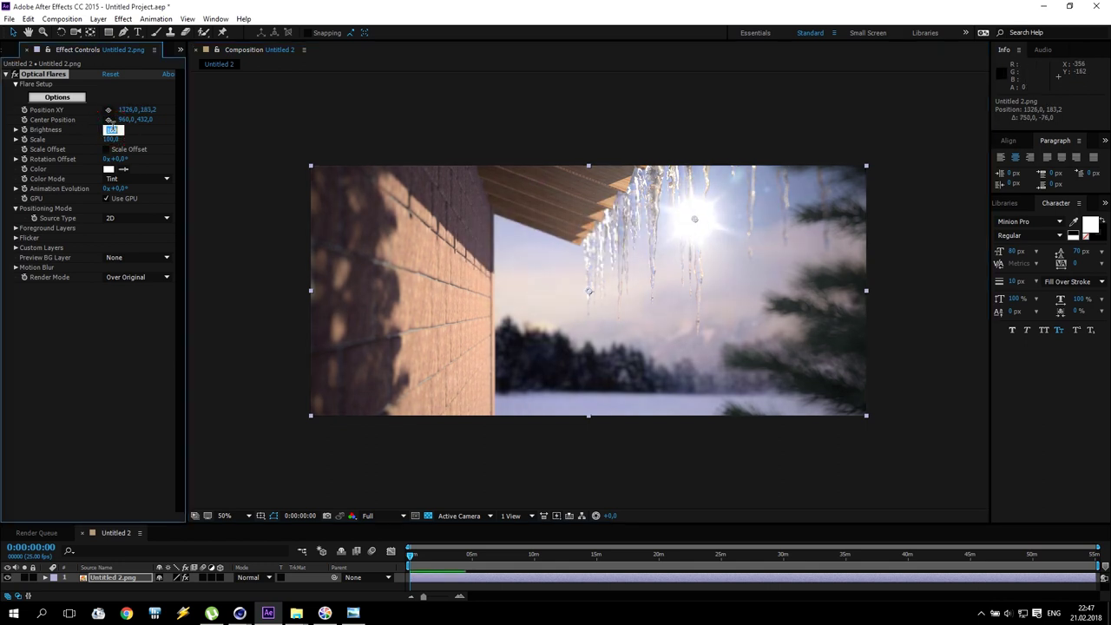
pyautogui.write('20')
pyautogui.press('Return')
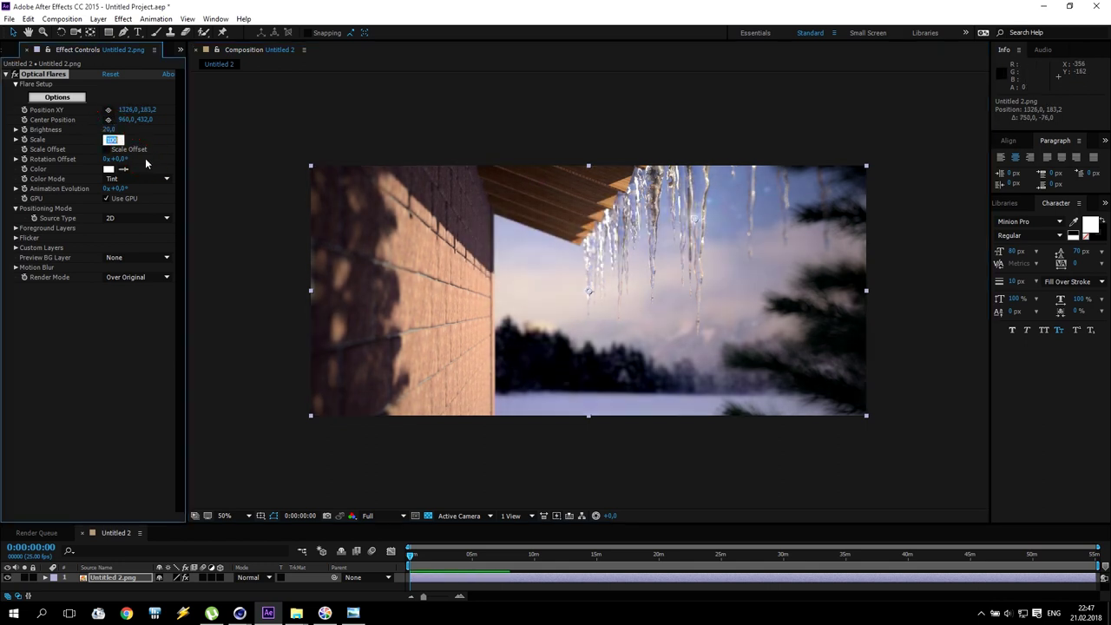
# Step: Set the flare's Scale and Brightness to 50 and place it on the icicles at about 1322, 185
pyautogui.moveTo(696, 225); pyautogui.dragTo(666, 270)
pyautogui.click(109, 129)
pyautogui.write('50')
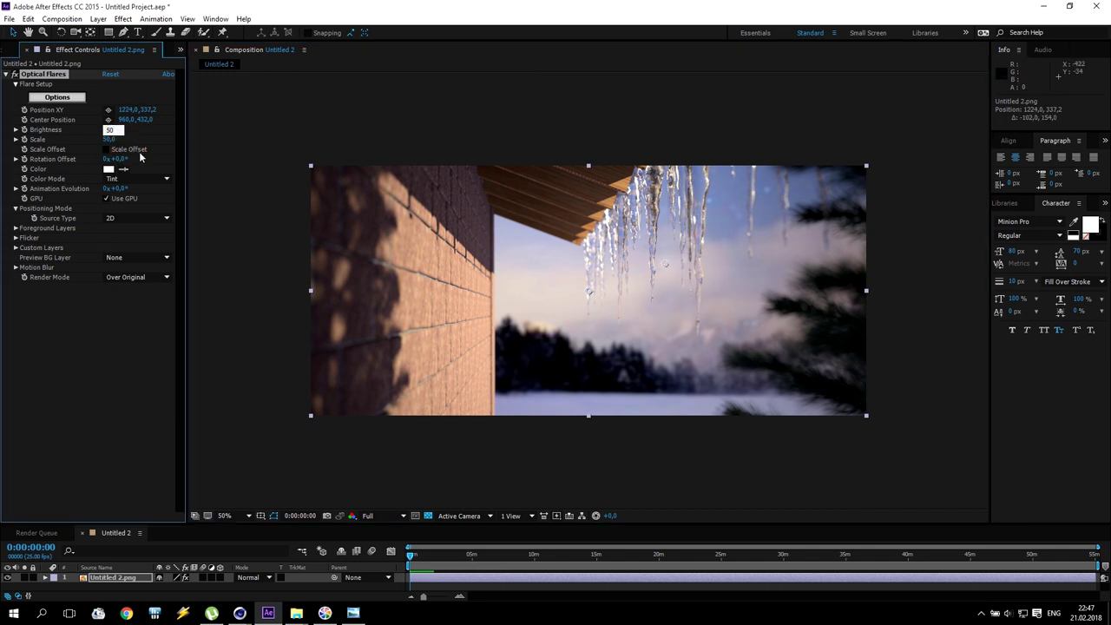
pyautogui.press('Return')
pyautogui.moveTo(666, 265); pyautogui.dragTo(695, 219)
# Step: Duplicate the Optical Flares effect, placing the copy on the icicles near the roof edge at about 1030, 229 with Brightness 20
pyautogui.click(43, 75)
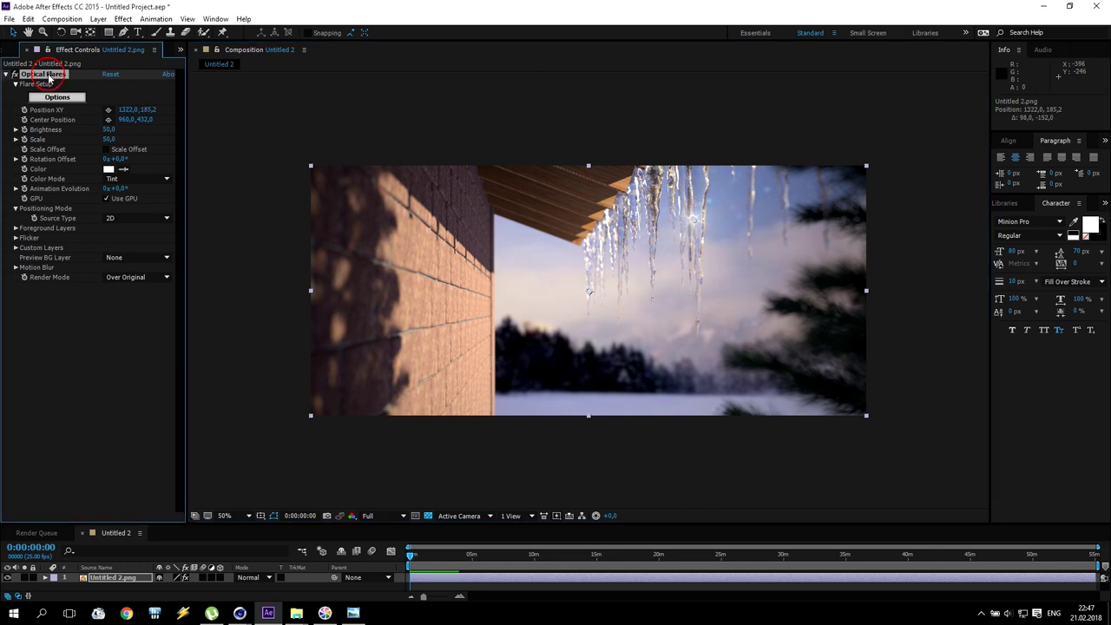
pyautogui.hotkey('ctrl', 'd')
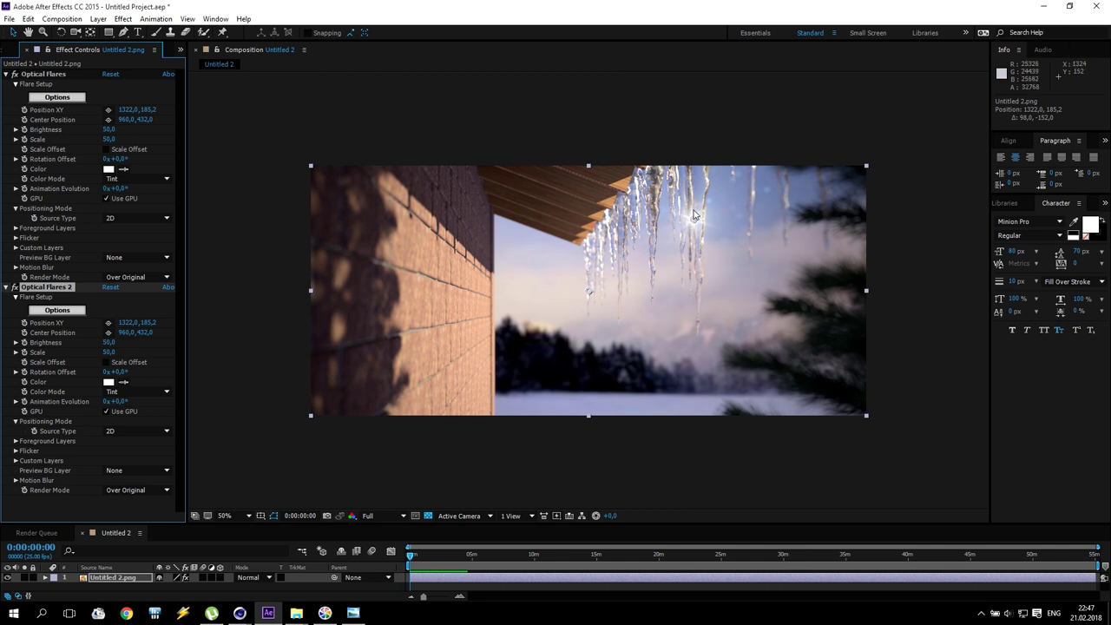
pyautogui.moveTo(694, 219); pyautogui.dragTo(603, 235)
pyautogui.click(107, 343)
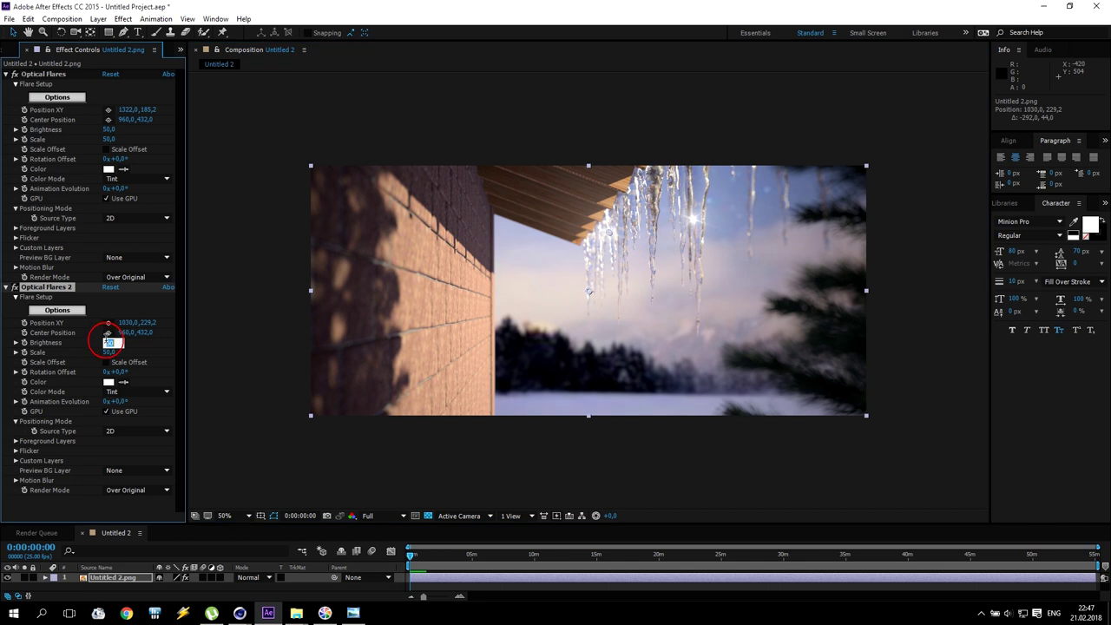
pyautogui.write('20')
pyautogui.press('Return')
pyautogui.click(243, 330)
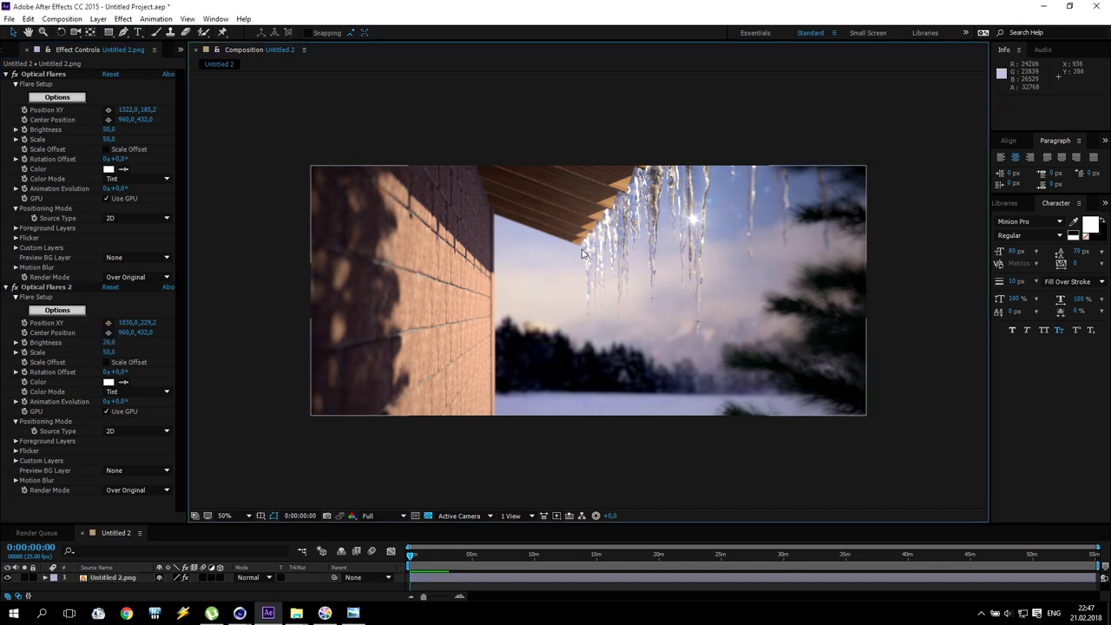
# Step: Set the second flare's Brightness to 30 and collapse the settings of both Optical Flares effects
pyautogui.click(110, 342)
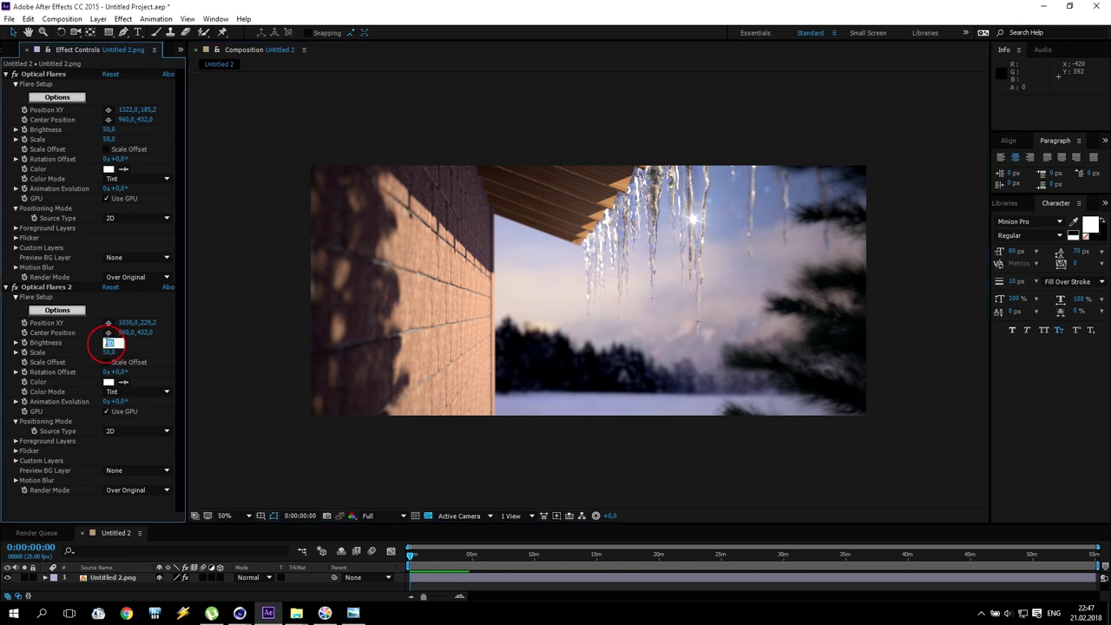
pyautogui.write('30')
pyautogui.press('Return')
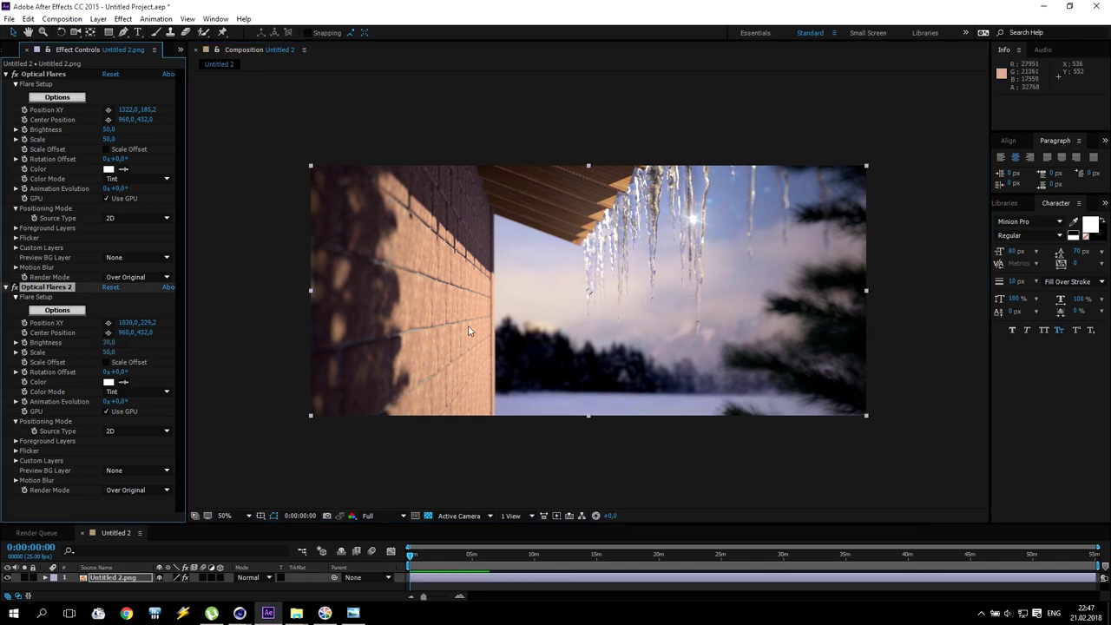
pyautogui.click(449, 116)
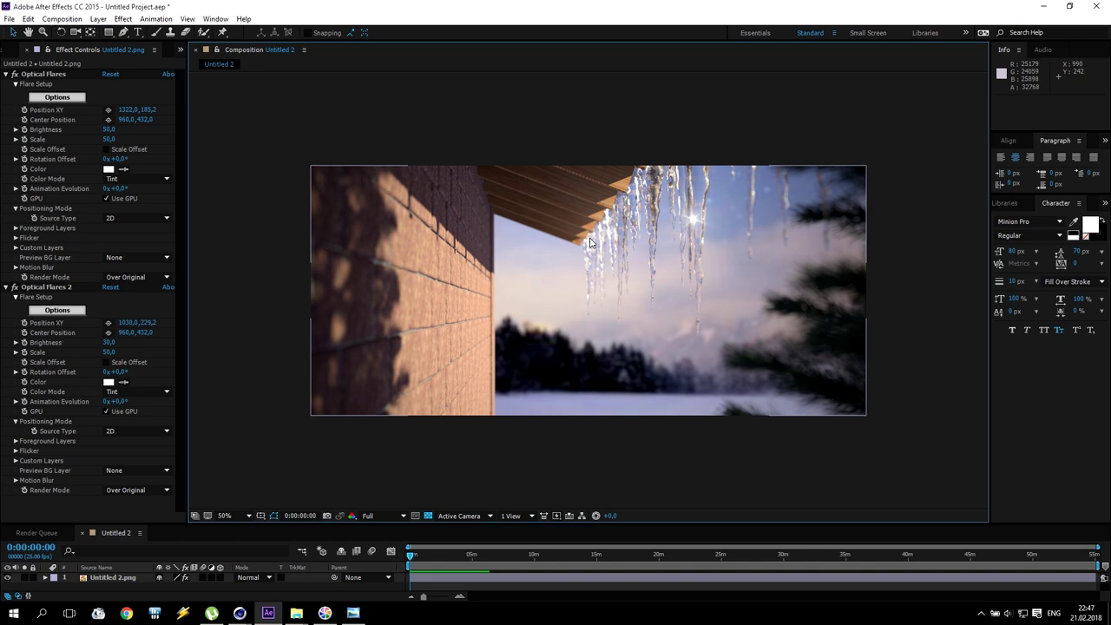
pyautogui.click(6, 75)
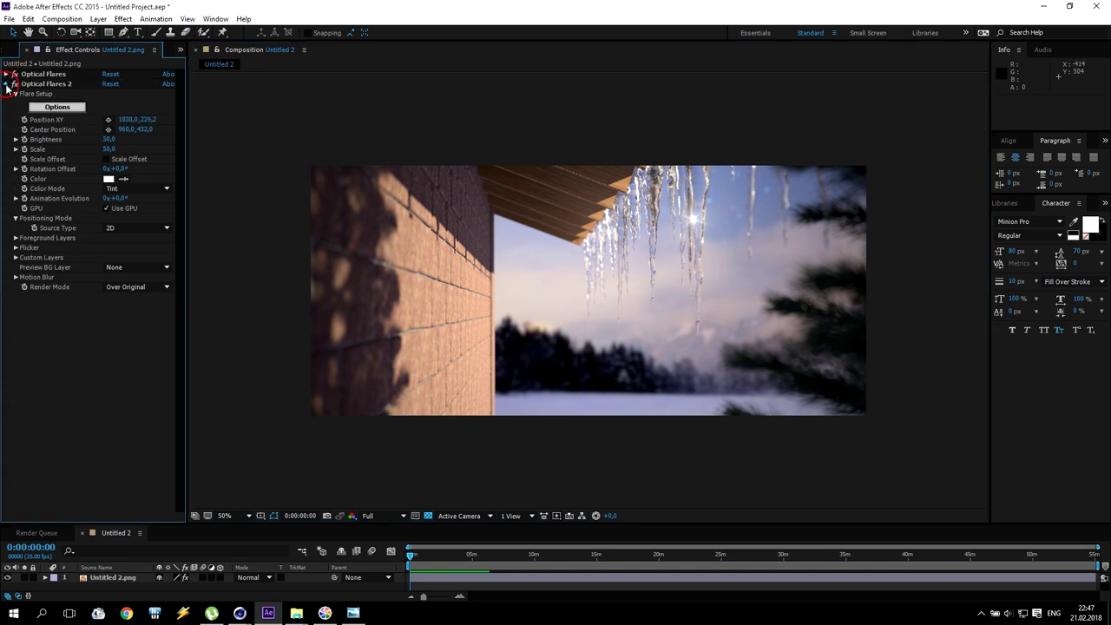
pyautogui.click(7, 84)
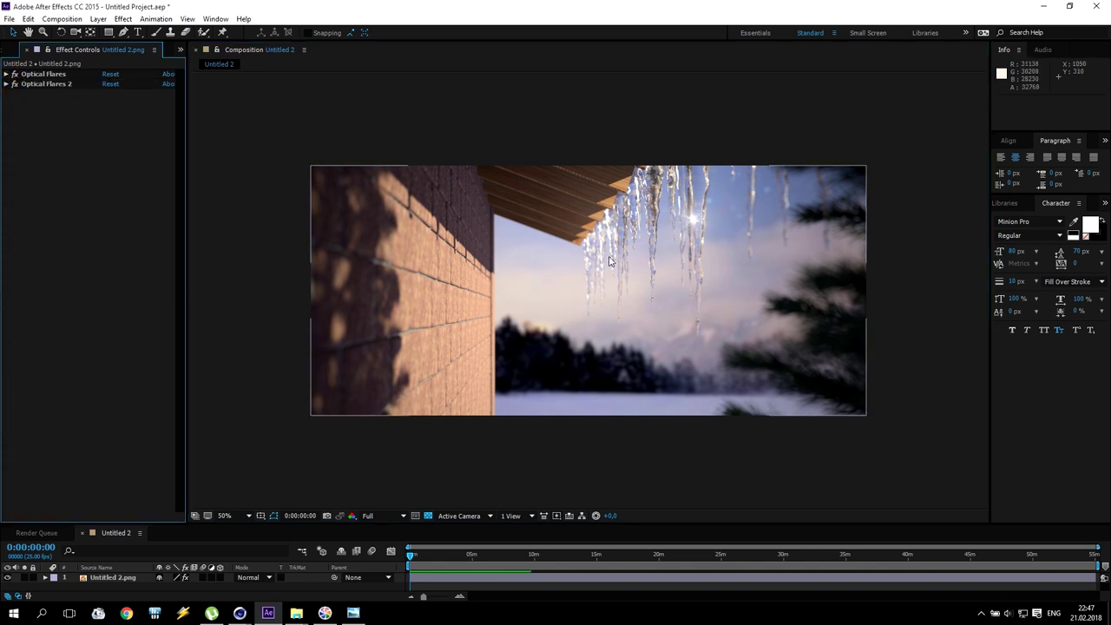
pyautogui.click(238, 139)
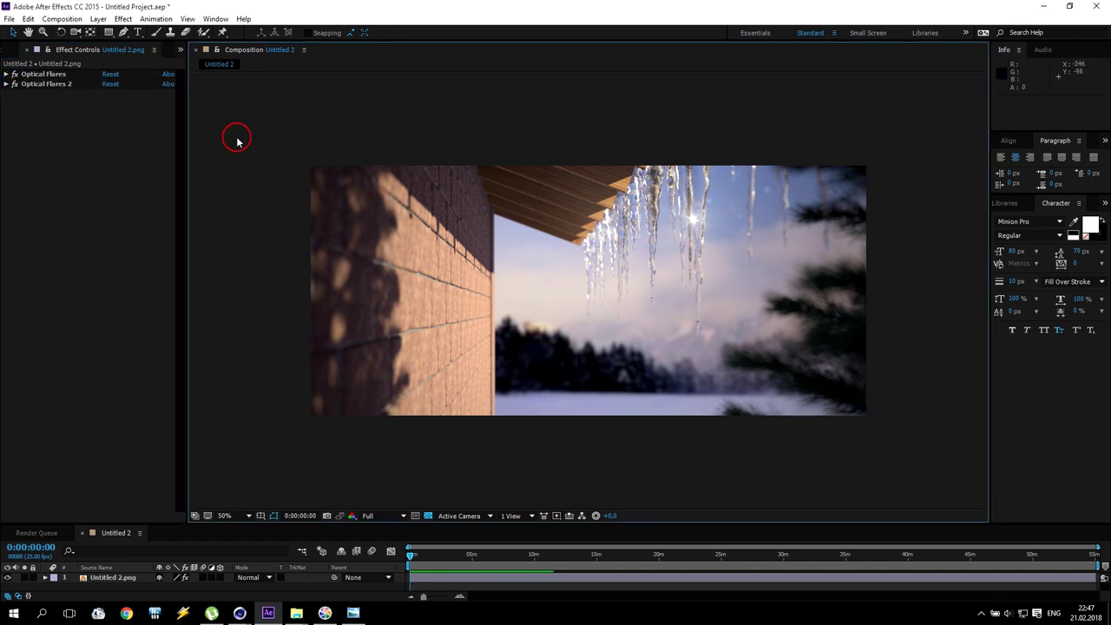
# Step: Apply the Magic Bullet Looks effect to the Untitled 2.png layer and open its look editor
pyautogui.click(125, 578)
pyautogui.click(123, 19)
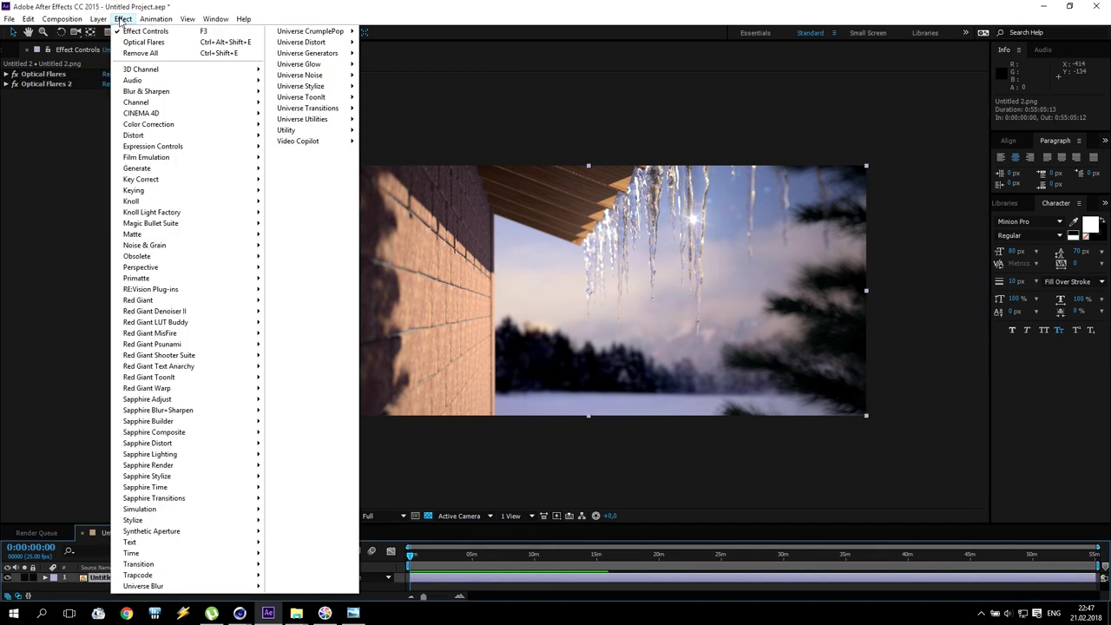
pyautogui.moveTo(150, 225)
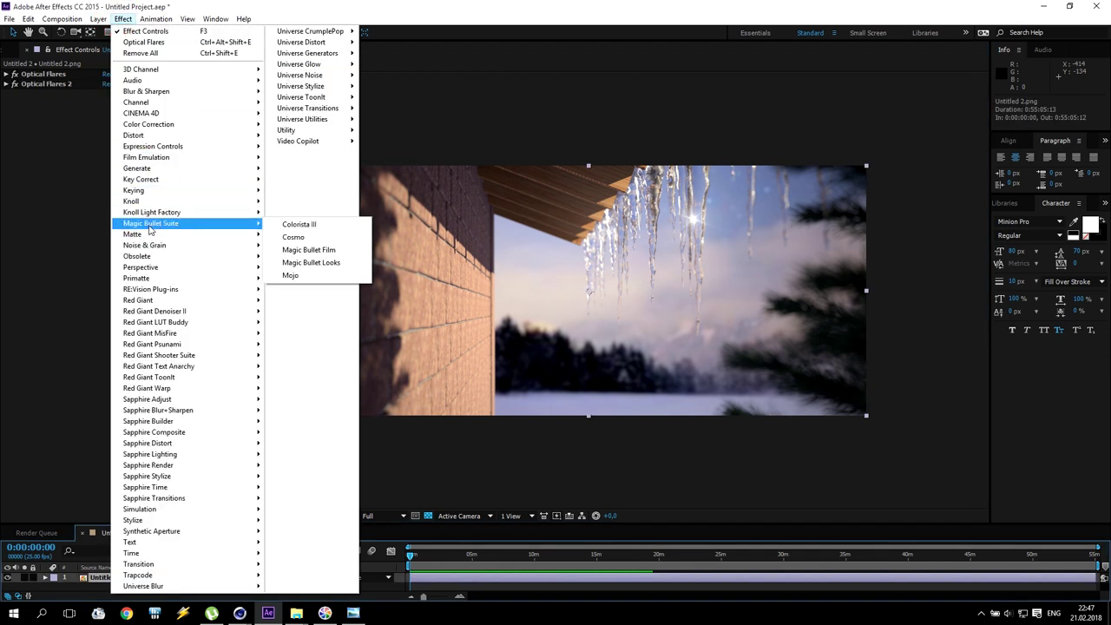
pyautogui.click(337, 262)
pyautogui.click(42, 126)
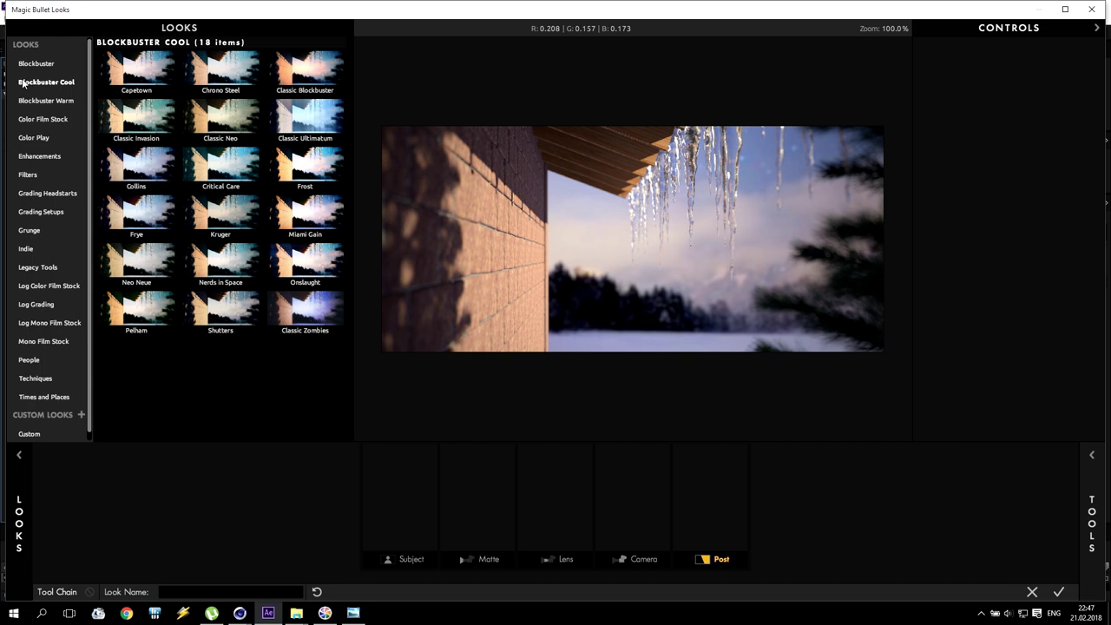
# Step: Choose the Chrono Steel look from the Blockbuster Cool category and apply it to the layer
pyautogui.click(210, 78)
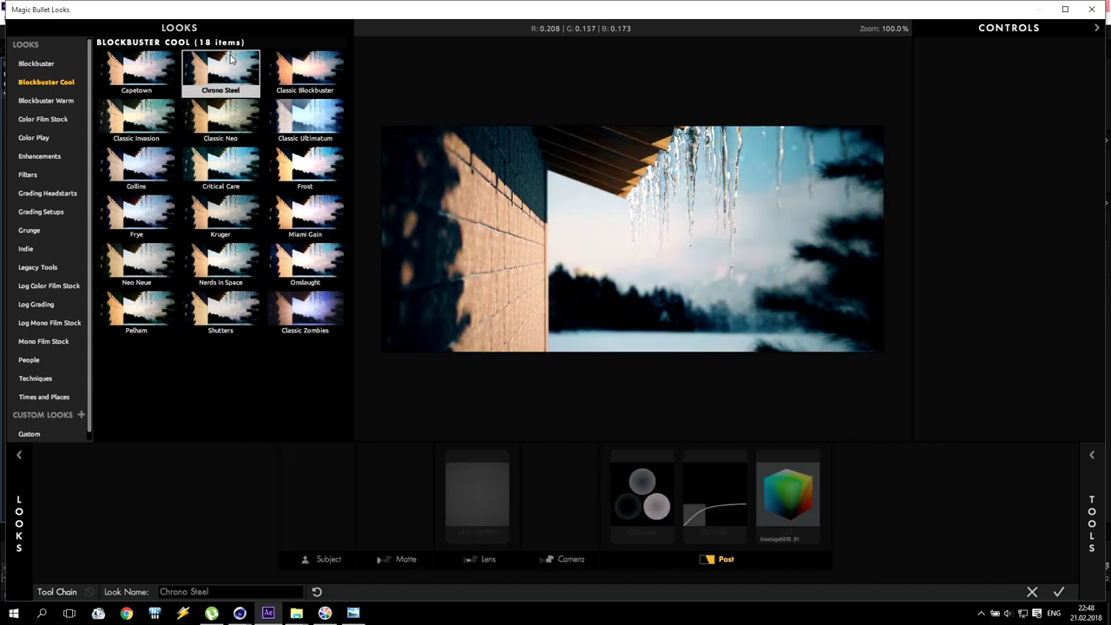
pyautogui.click(206, 70)
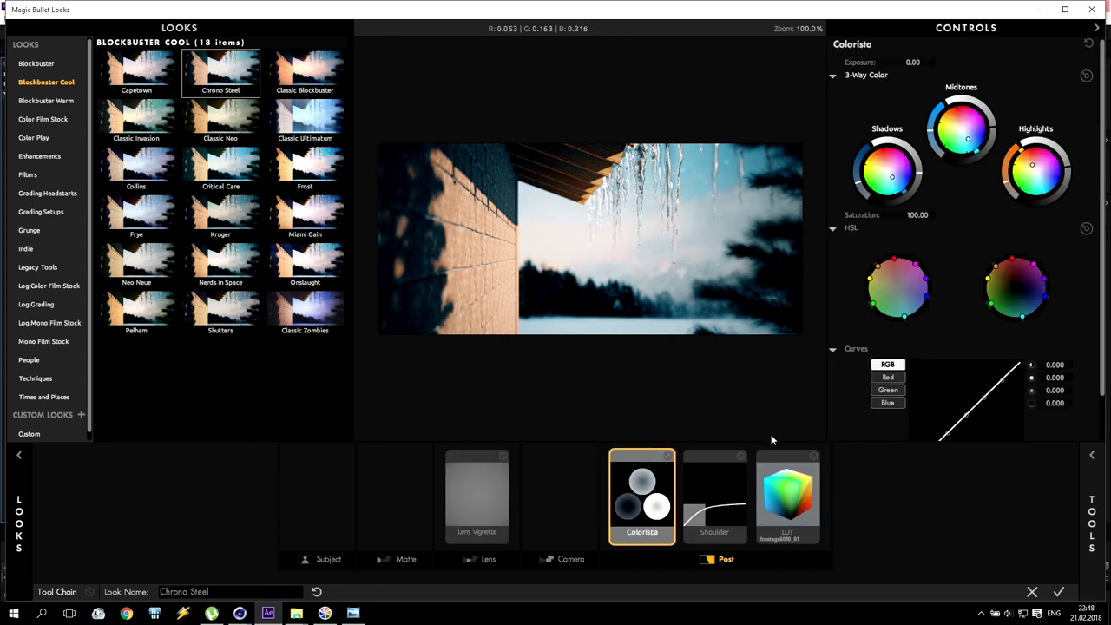
pyautogui.click(1061, 593)
pyautogui.scroll(2, 637, 350)
pyautogui.scroll(-2, 635, 354)
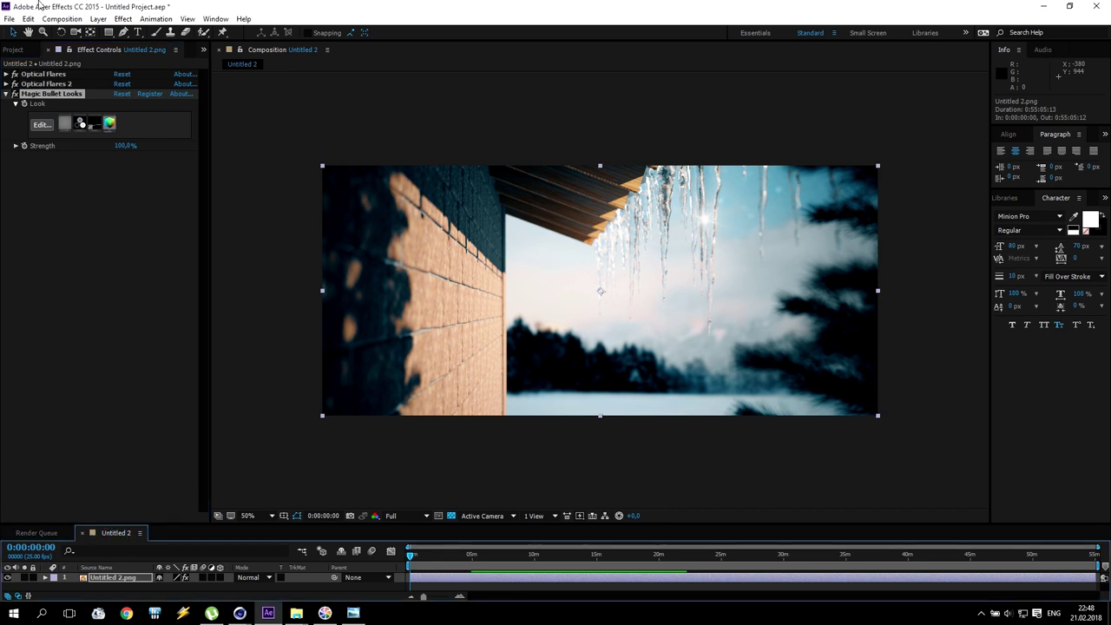
# Step: Shorten the work area to the first two frames and trim the composition to it
pyautogui.click(62, 19)
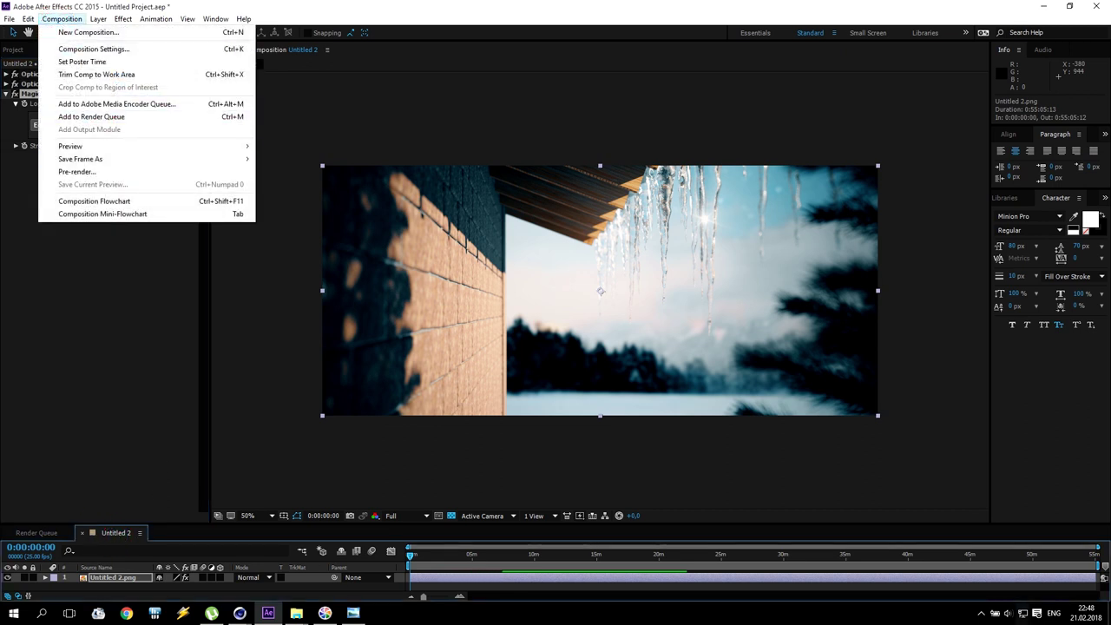
pyautogui.moveTo(1098, 565); pyautogui.dragTo(190, 601)
pyautogui.moveTo(1096, 553); pyautogui.dragTo(416, 548)
pyautogui.rightClick(428, 566)
pyautogui.click(486, 559)
# Step: Add the composition to the render queue and set its output module format to JPEG Sequence
pyautogui.click(51, 19)
pyautogui.click(74, 115)
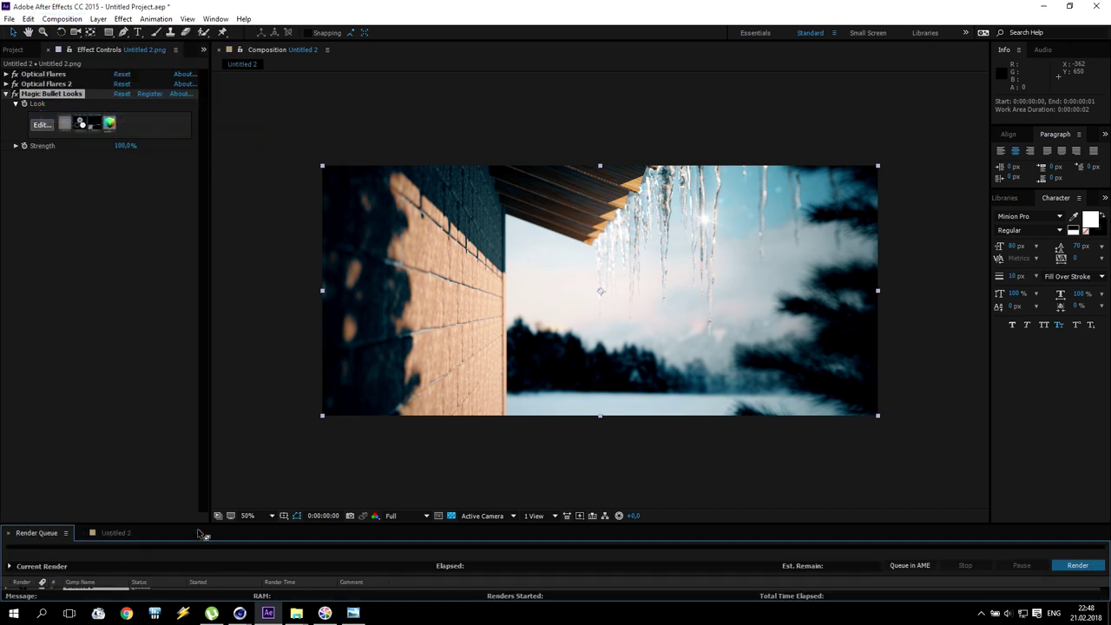
pyautogui.moveTo(199, 523); pyautogui.dragTo(193, 427)
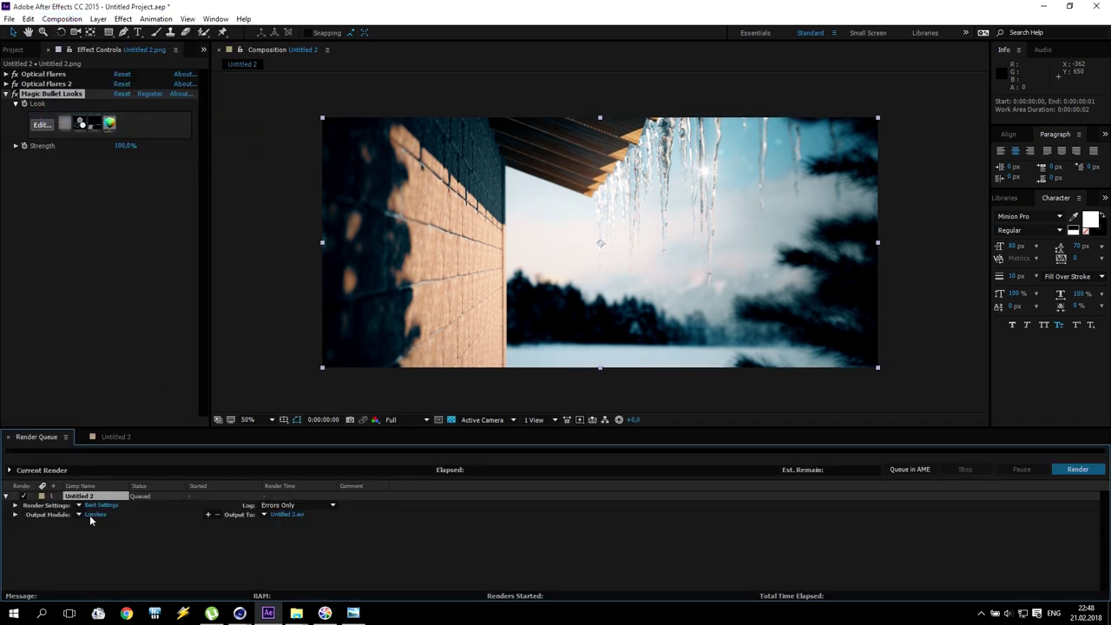
pyautogui.click(94, 516)
pyautogui.click(461, 162)
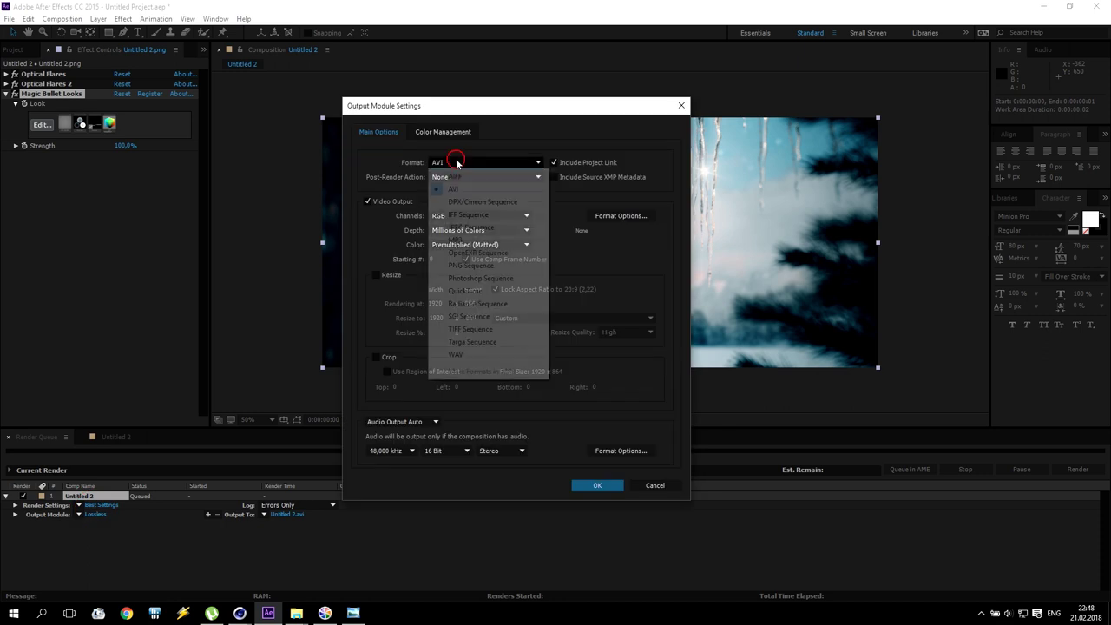
pyautogui.click(465, 228)
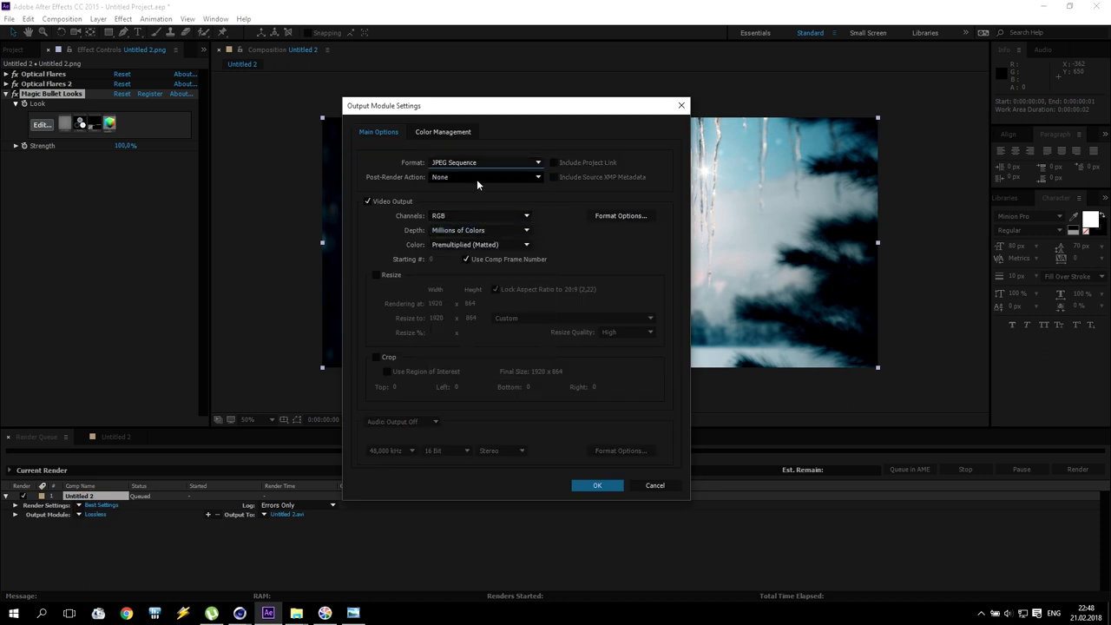
pyautogui.click(597, 485)
# Step: Set the output destination to the Winter Tutorial folder on the Desktop and render the queued composition
pyautogui.click(287, 517)
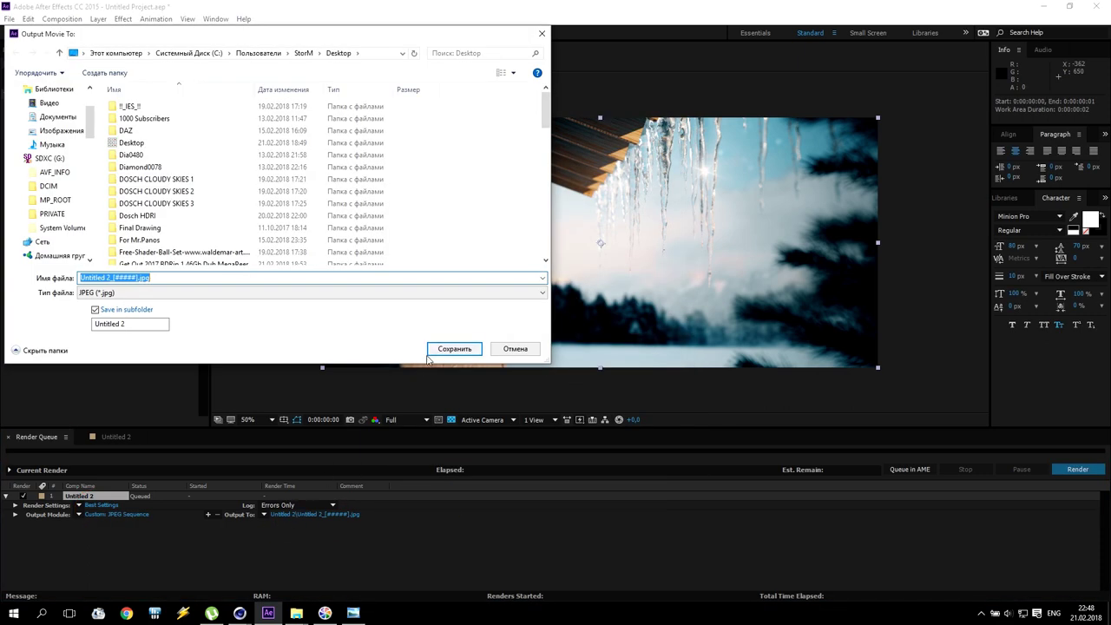
pyautogui.scroll(-9, 186, 232)
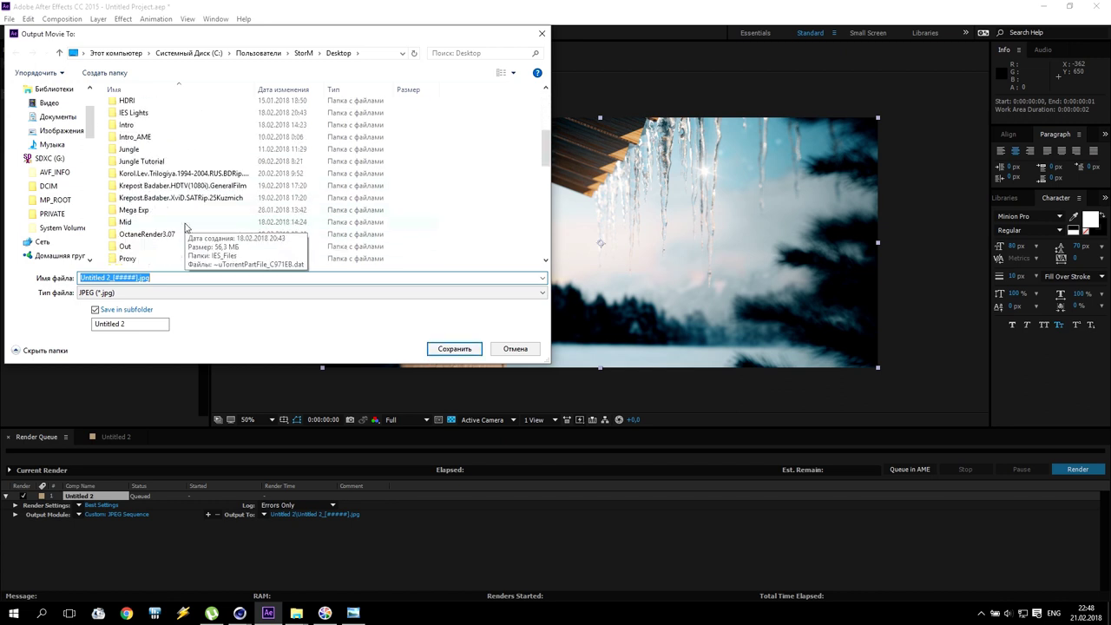
pyautogui.scroll(-2, 187, 232)
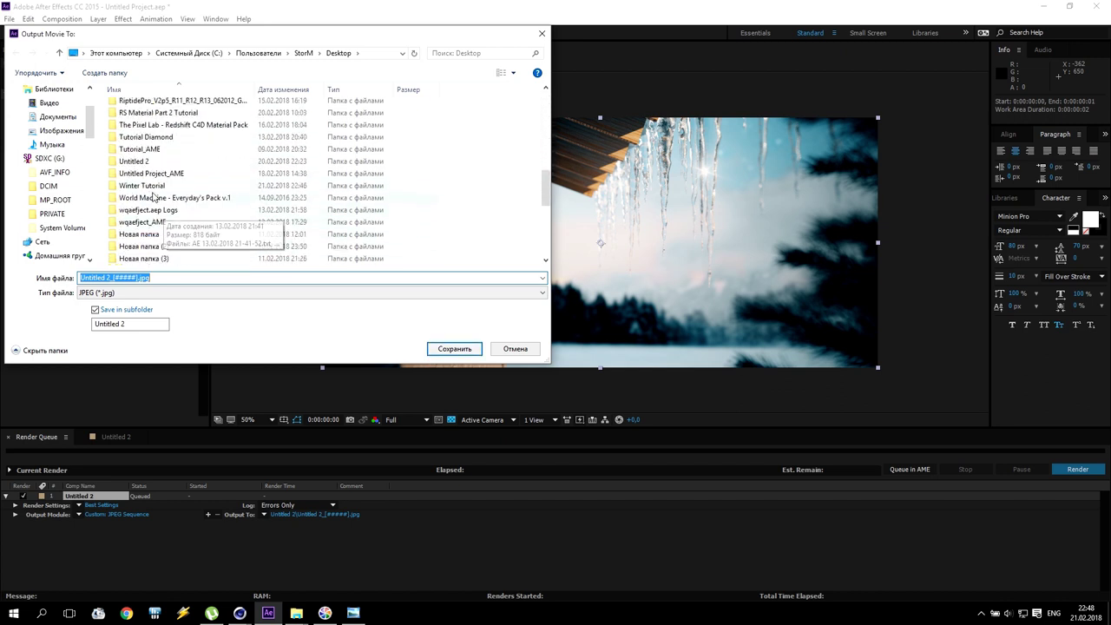
pyautogui.doubleClick(153, 183)
pyautogui.click(454, 349)
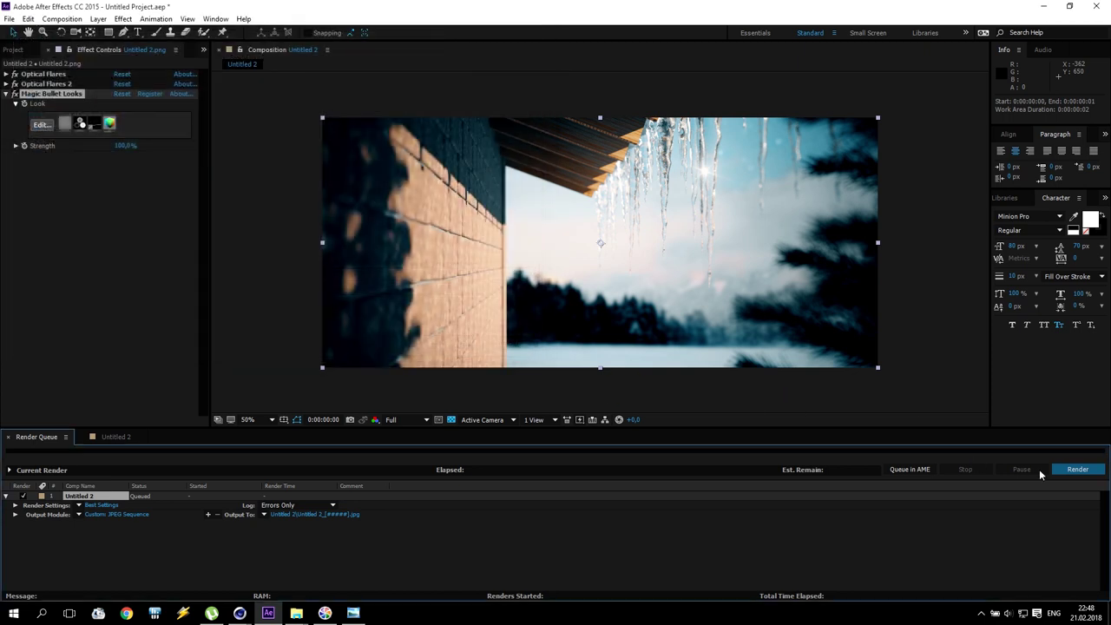
# Step: Switch to File Explorer and view the rendered Untitled 2_00000.jpg in the Winter Tutorial folder's Untitled 2 subfolder
pyautogui.moveTo(296, 613)
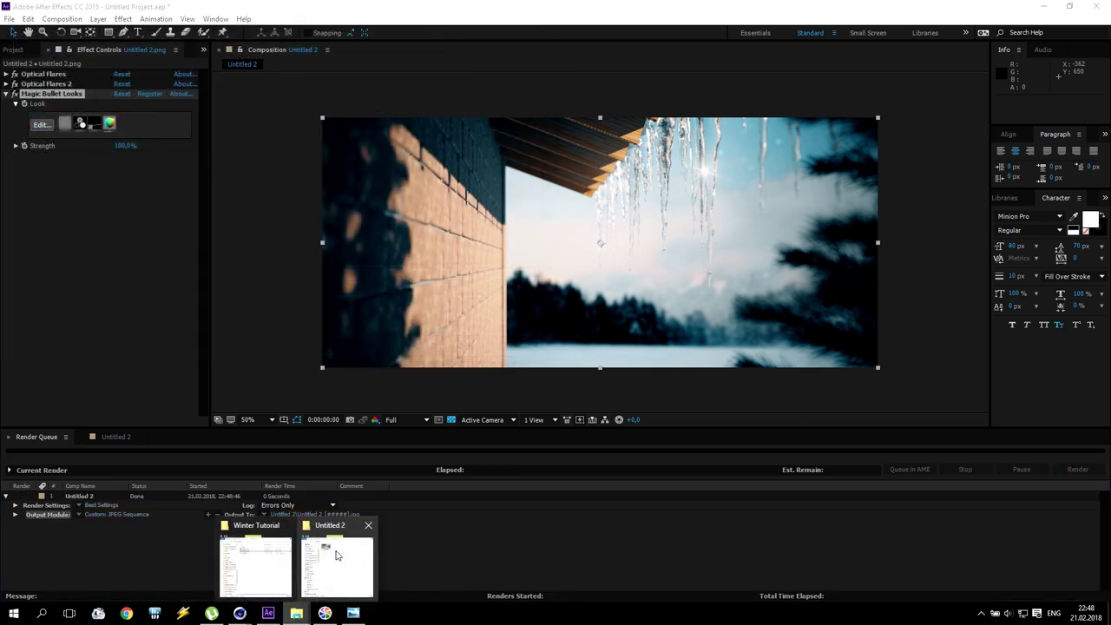
pyautogui.click(263, 555)
pyautogui.doubleClick(543, 149)
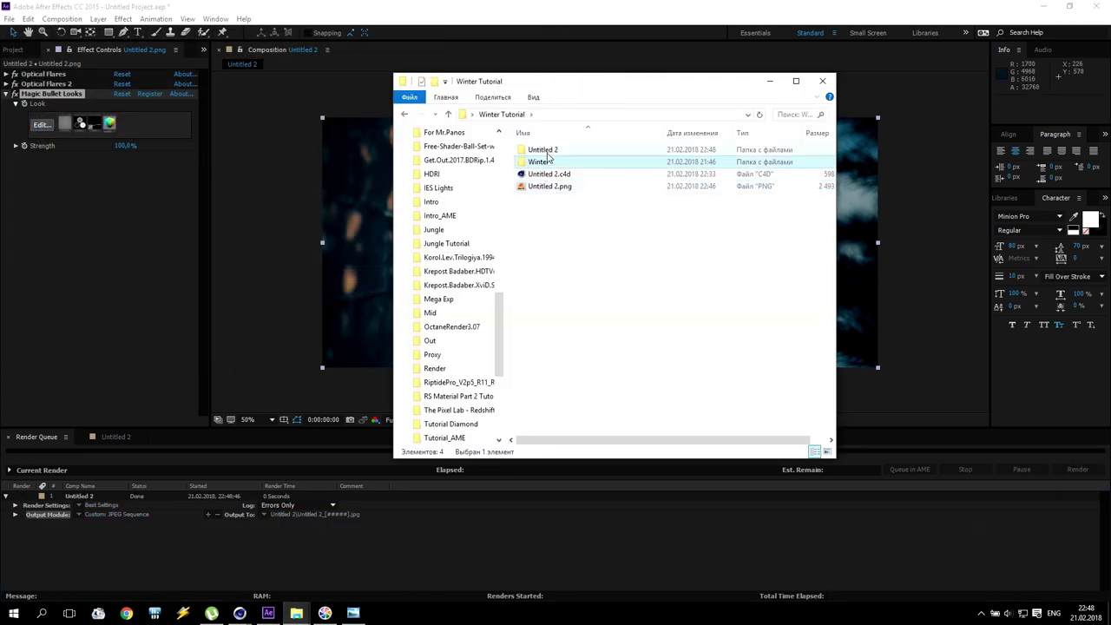
pyautogui.doubleClick(551, 173)
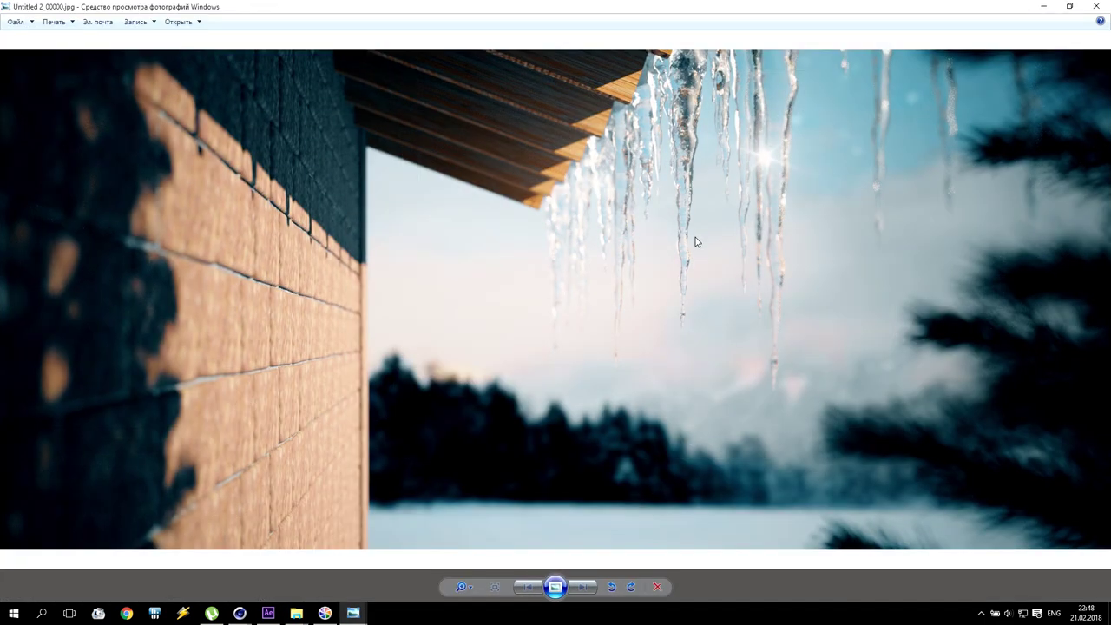